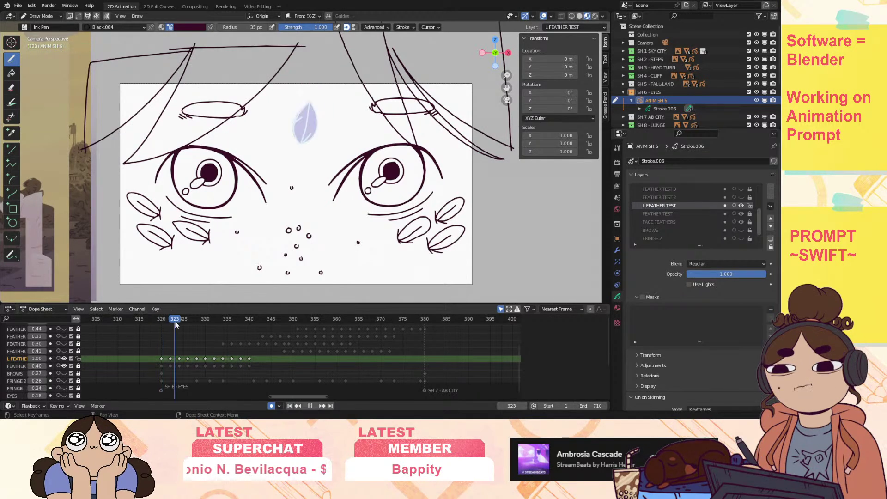
# Ink the feather's outline, notch and veins at frame 322 on the L FEATHER TEST layer, tracing the rough sketch with the Ink Pen.
pyautogui.moveTo(231, 339); pyautogui.dragTo(163, 355)
pyautogui.press('Escape')
pyautogui.moveTo(506, 76); pyautogui.dragTo(480, 171)
pyautogui.moveTo(506, 76); pyautogui.dragTo(499, 139)
pyautogui.click(171, 320)
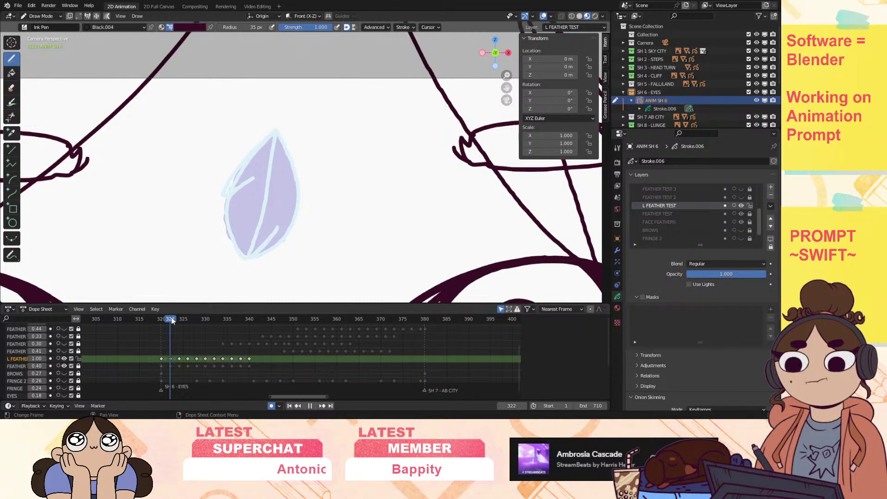
pyautogui.press('space')
pyautogui.moveTo(506, 90); pyautogui.dragTo(551, 21)
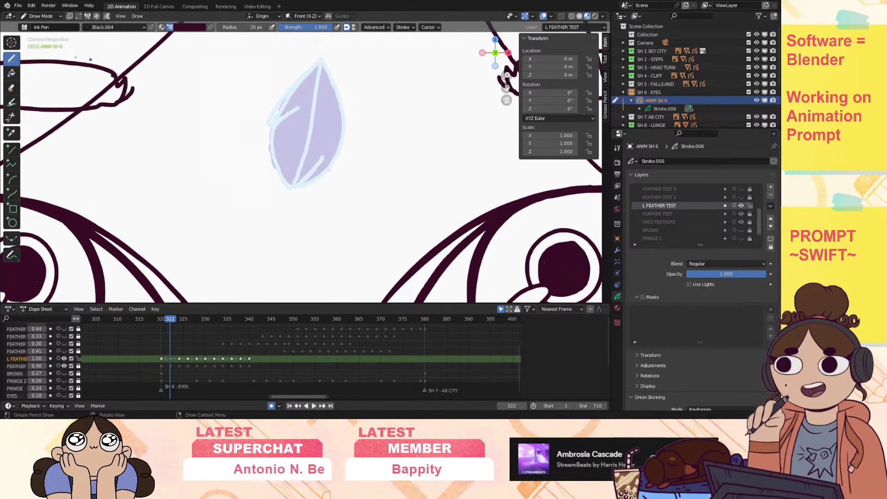
pyautogui.moveTo(318, 60)
pyautogui.mouseDown()
pyautogui.moveTo(291, 89)
pyautogui.moveTo(298, 106)
pyautogui.moveTo(273, 153)
pyautogui.mouseUp()
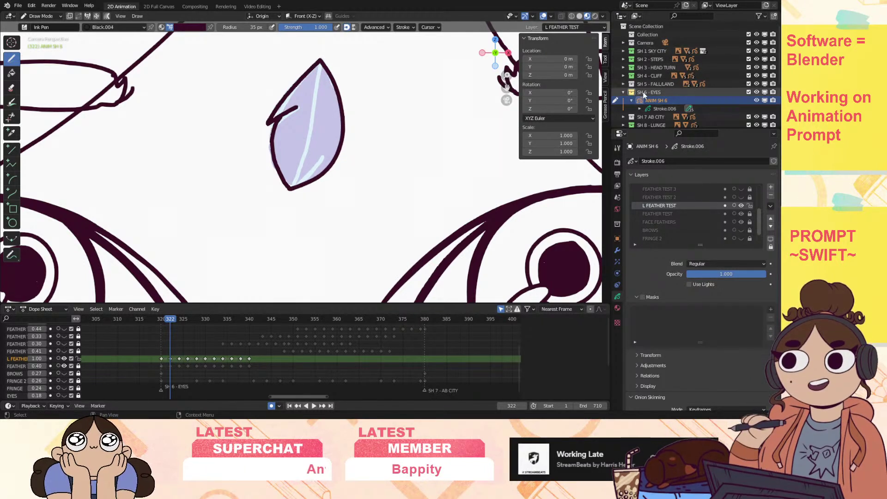
pyautogui.scroll(-3, 641, 55)
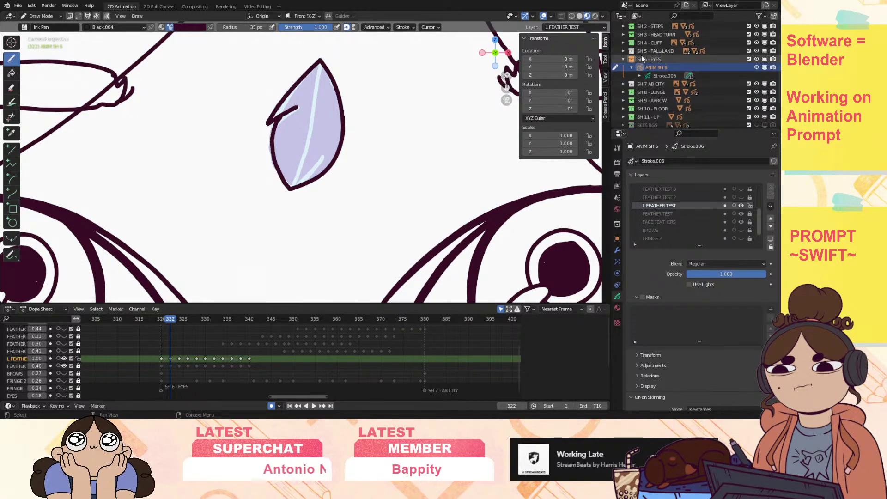
pyautogui.scroll(-4, 661, 63)
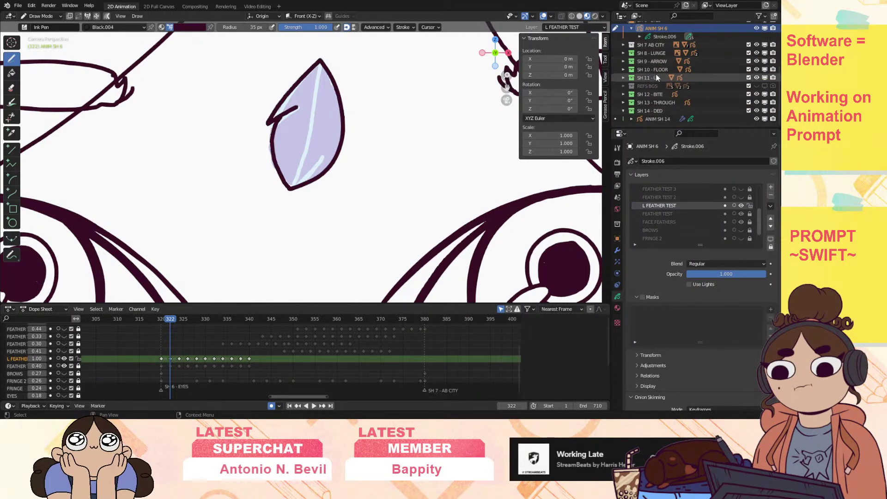
pyautogui.scroll(3, 652, 84)
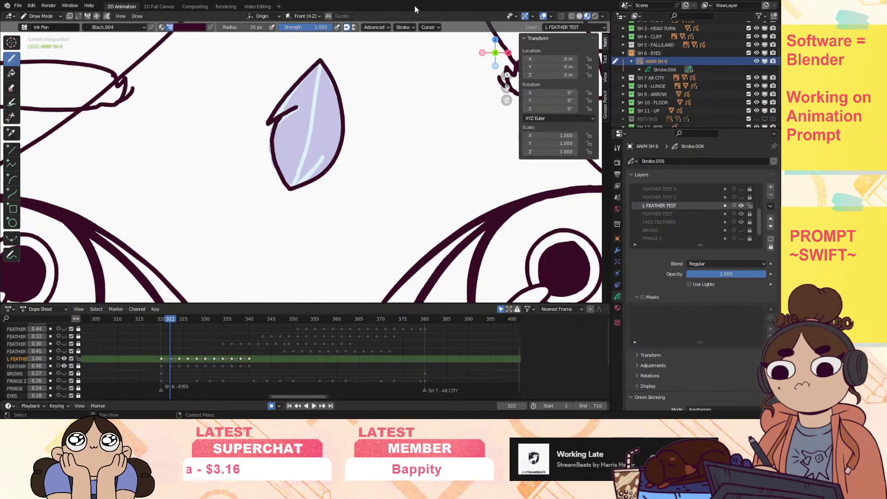
pyautogui.moveTo(318, 79)
pyautogui.mouseDown()
pyautogui.moveTo(299, 170)
pyautogui.moveTo(307, 178)
pyautogui.mouseUp()
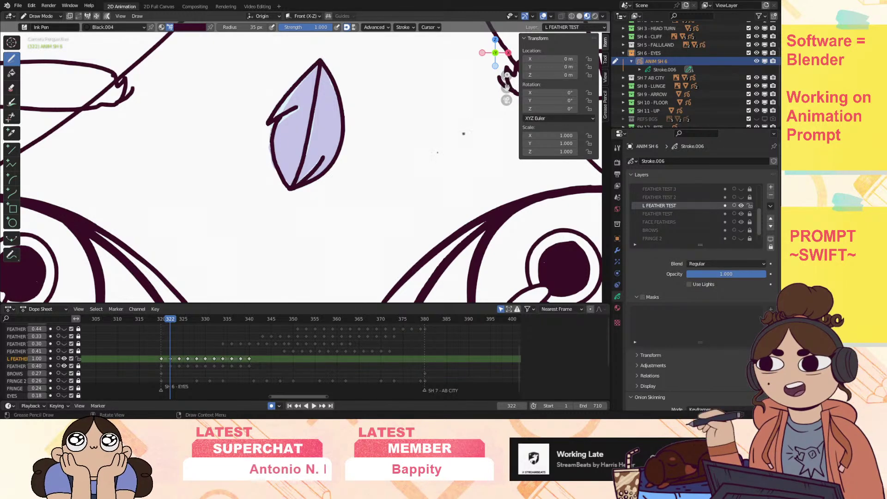
# Ink the feather's outline, notch and veins over the rough sketch at frame 324.
pyautogui.click(182, 320)
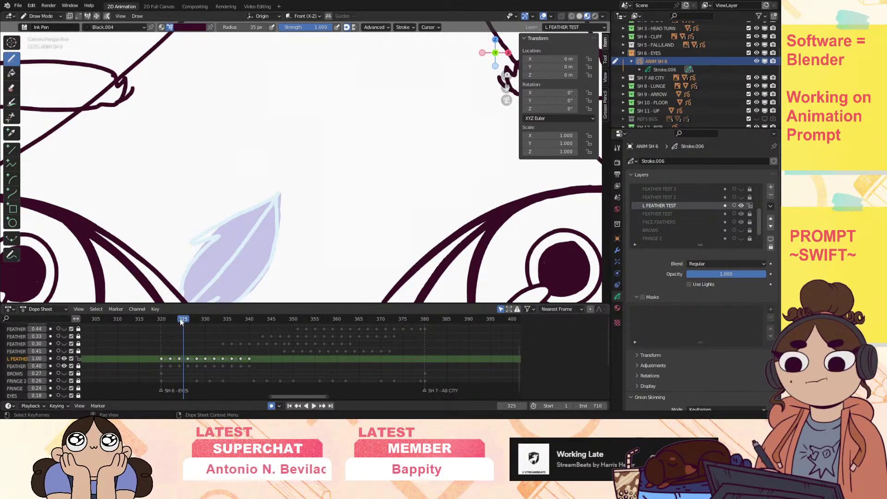
pyautogui.click(182, 322)
pyautogui.press('space')
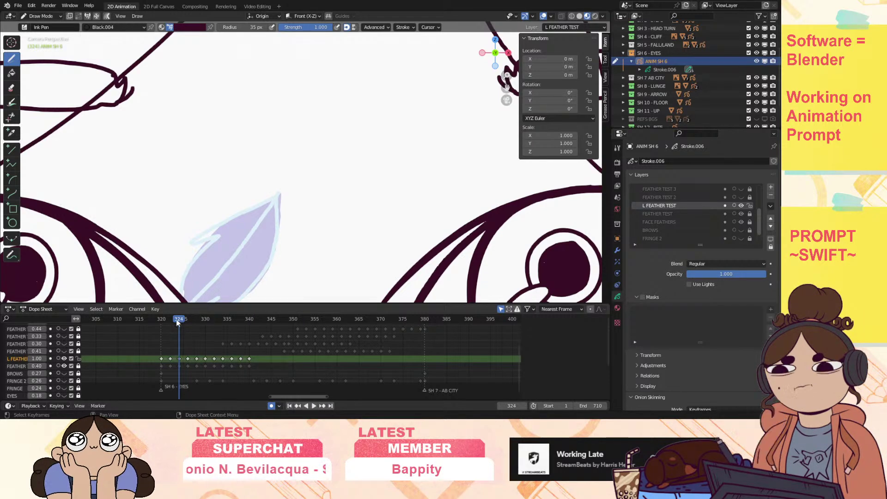
pyautogui.moveTo(504, 86); pyautogui.dragTo(464, 89)
pyautogui.moveTo(355, 97)
pyautogui.mouseDown()
pyautogui.moveTo(259, 149)
pyautogui.moveTo(269, 158)
pyautogui.mouseUp()
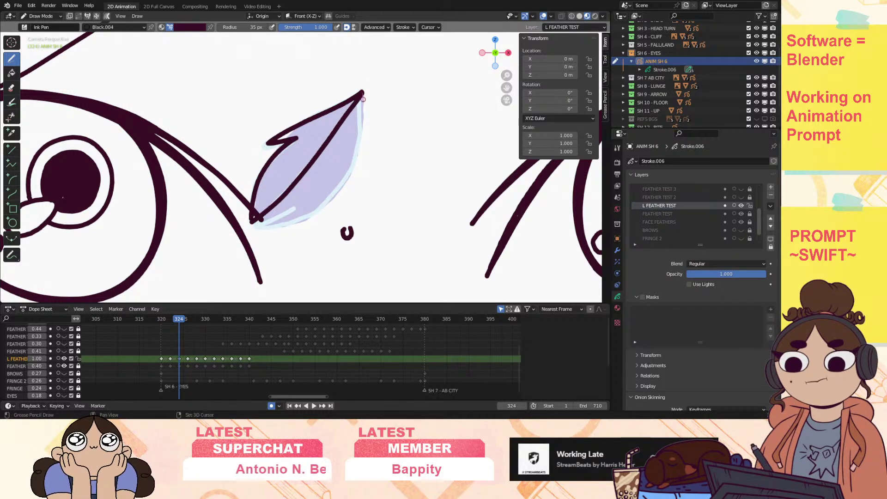
pyautogui.moveTo(359, 134); pyautogui.dragTo(349, 171)
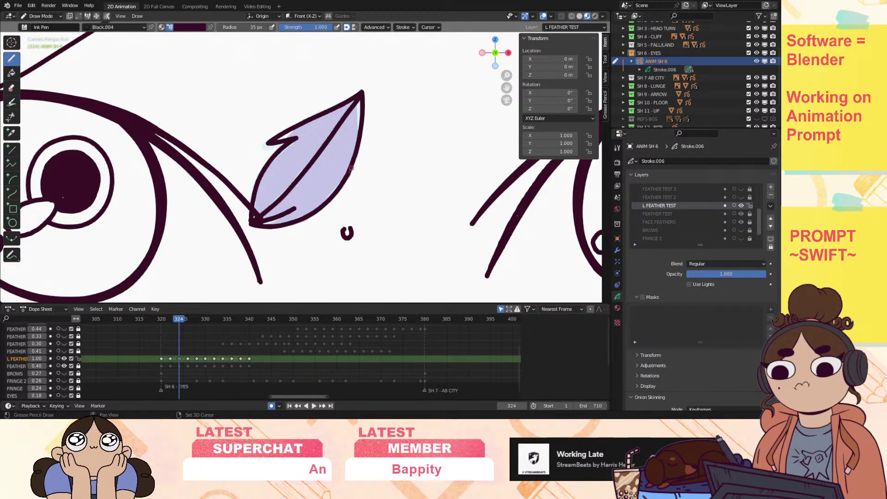
# Go to frame 326 and hide the L EYE layer so the feather sketch is unobstructed.
pyautogui.click(185, 320)
pyautogui.moveTo(185, 320); pyautogui.dragTo(188, 317)
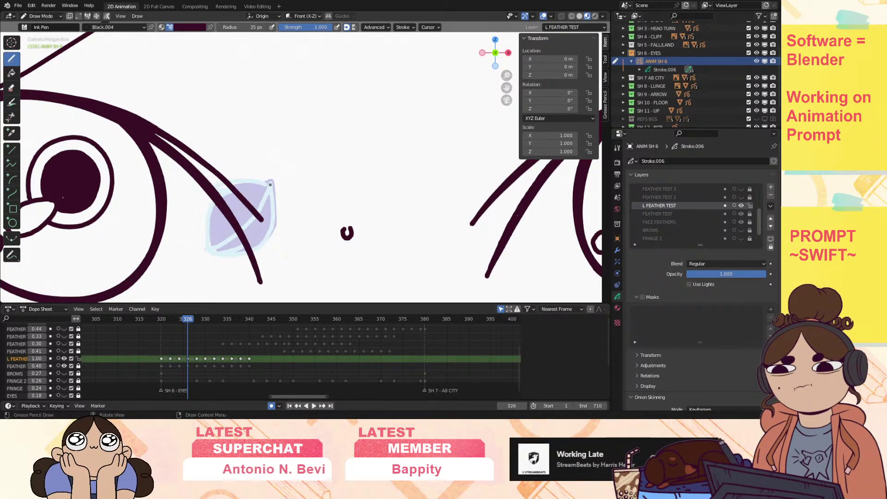
pyautogui.moveTo(759, 218); pyautogui.dragTo(759, 193)
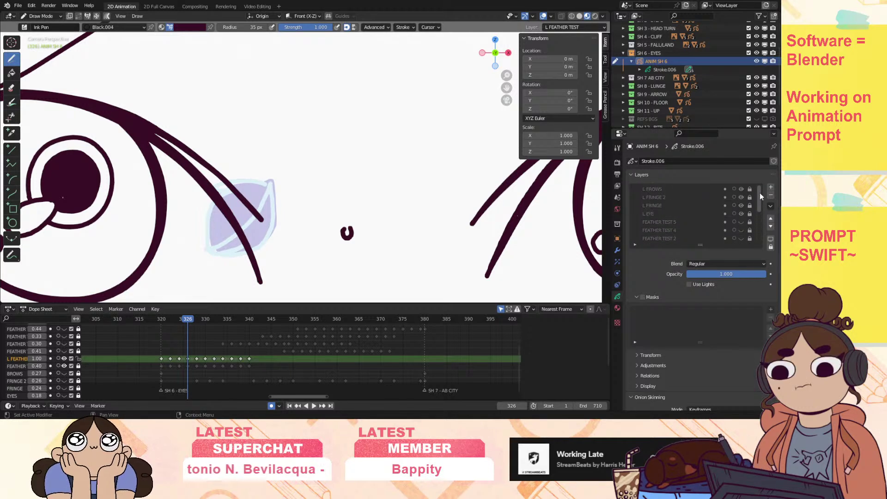
pyautogui.click(741, 213)
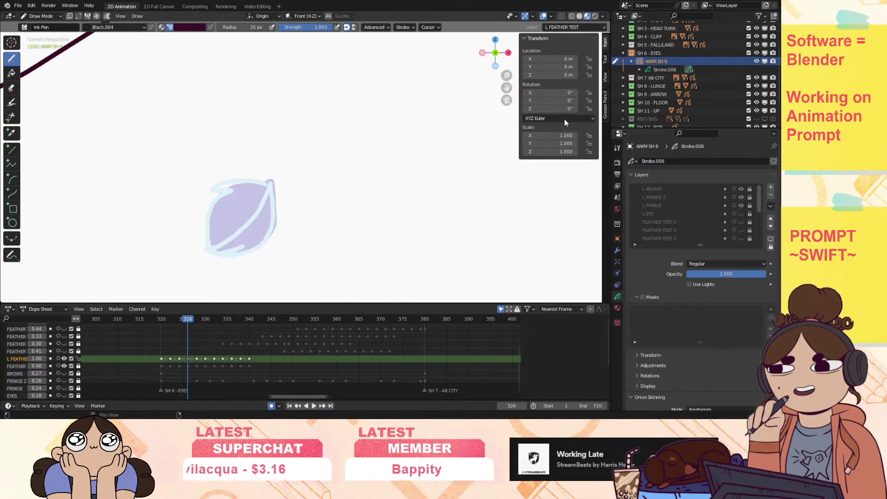
# Ink the feather's outline, notch and central vein over the rough sketch at frame 326.
pyautogui.moveTo(507, 86); pyautogui.dragTo(544, 37)
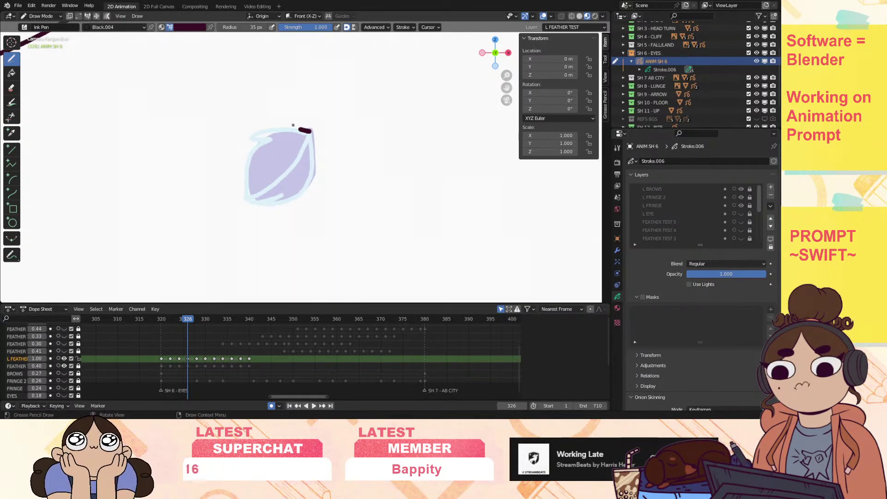
pyautogui.moveTo(310, 131); pyautogui.dragTo(249, 139)
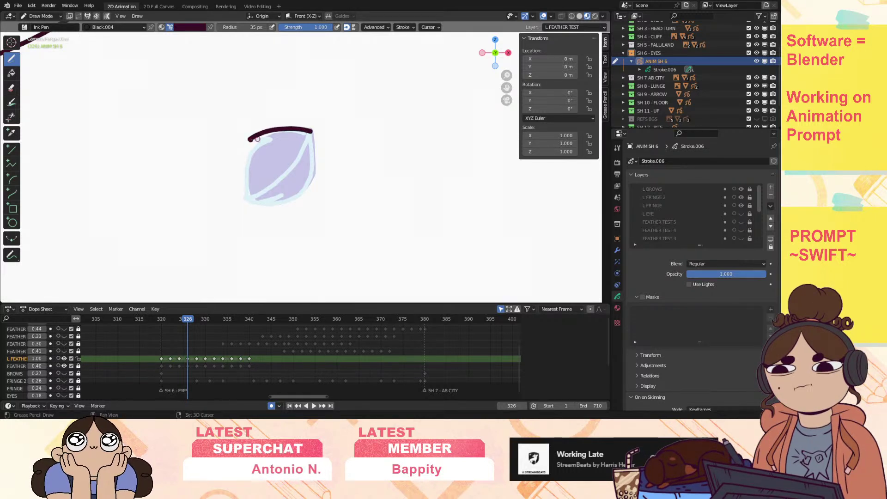
pyautogui.moveTo(269, 140)
pyautogui.mouseDown()
pyautogui.moveTo(246, 178)
pyautogui.moveTo(300, 155)
pyautogui.moveTo(313, 131)
pyautogui.mouseUp()
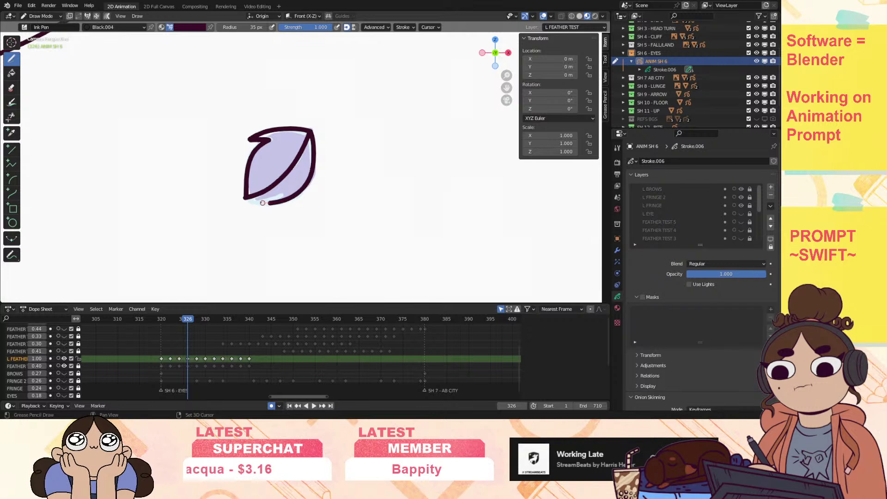
pyautogui.keyDown('shift'); pyautogui.moveTo(246, 199); pyautogui.dragTo(261, 203); pyautogui.keyUp('shift')
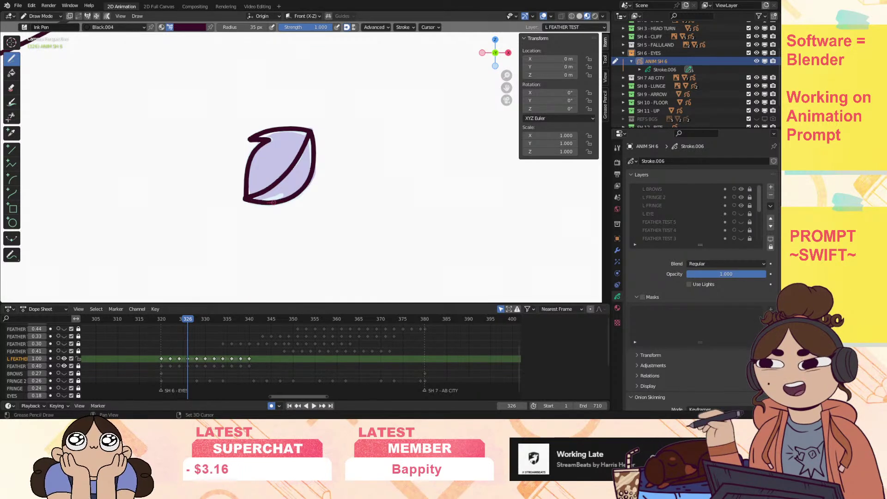
# Ink the feather's veins, outline and side notch over the rough sketch at frame 328.
pyautogui.moveTo(189, 318); pyautogui.dragTo(198, 324)
pyautogui.moveTo(505, 85)
pyautogui.mouseDown()
pyautogui.moveTo(516, 59)
pyautogui.moveTo(596, 21)
pyautogui.mouseUp()
pyautogui.moveTo(359, 90); pyautogui.dragTo(331, 147)
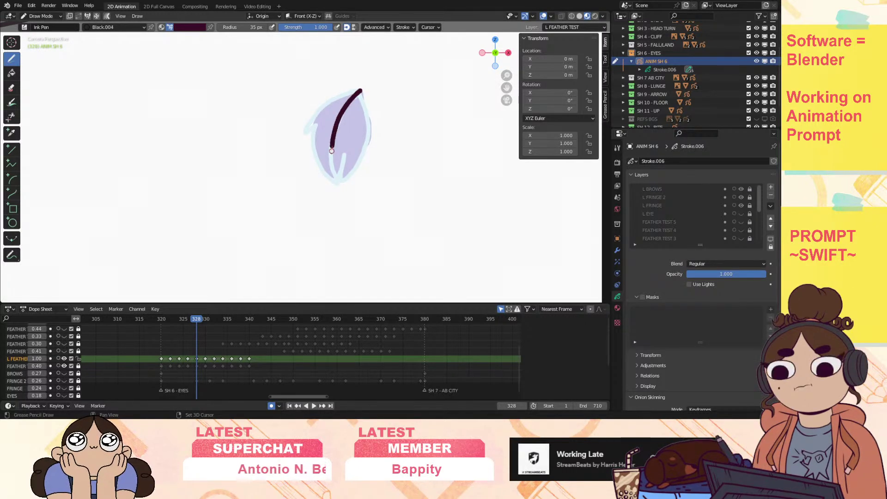
pyautogui.moveTo(337, 181)
pyautogui.mouseDown()
pyautogui.moveTo(343, 153)
pyautogui.moveTo(345, 176)
pyautogui.moveTo(363, 153)
pyautogui.moveTo(369, 120)
pyautogui.moveTo(358, 87)
pyautogui.mouseUp()
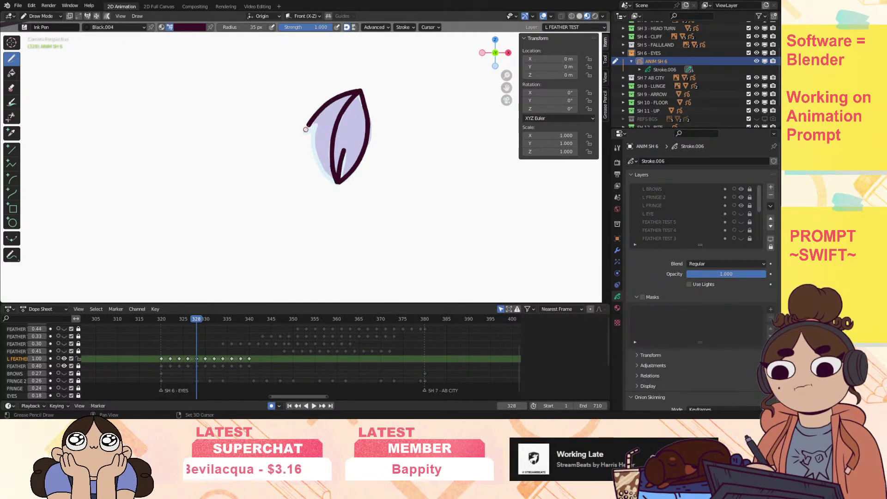
pyautogui.moveTo(306, 131)
pyautogui.mouseDown()
pyautogui.moveTo(317, 123)
pyautogui.moveTo(318, 164)
pyautogui.mouseUp()
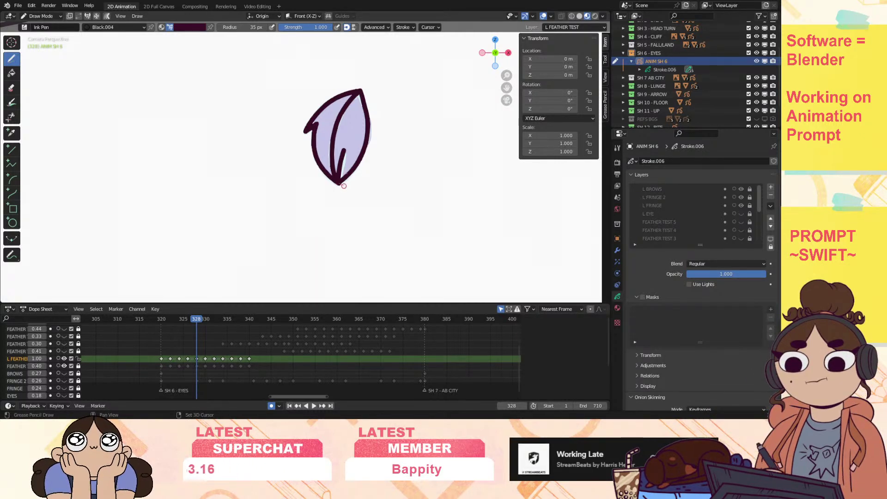
# Go to frame 330, view the full camera frame and make the L EYE layer visible again.
pyautogui.moveTo(203, 321); pyautogui.dragTo(207, 320)
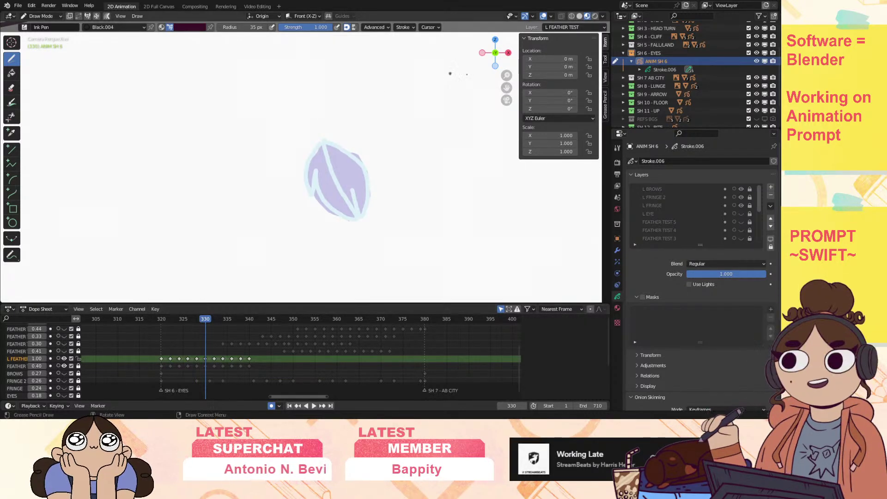
pyautogui.moveTo(507, 76); pyautogui.dragTo(416, 116)
pyautogui.moveTo(507, 76); pyautogui.dragTo(506, 83)
pyautogui.moveTo(506, 88); pyautogui.dragTo(492, 86)
pyautogui.moveTo(165, 319); pyautogui.dragTo(204, 342)
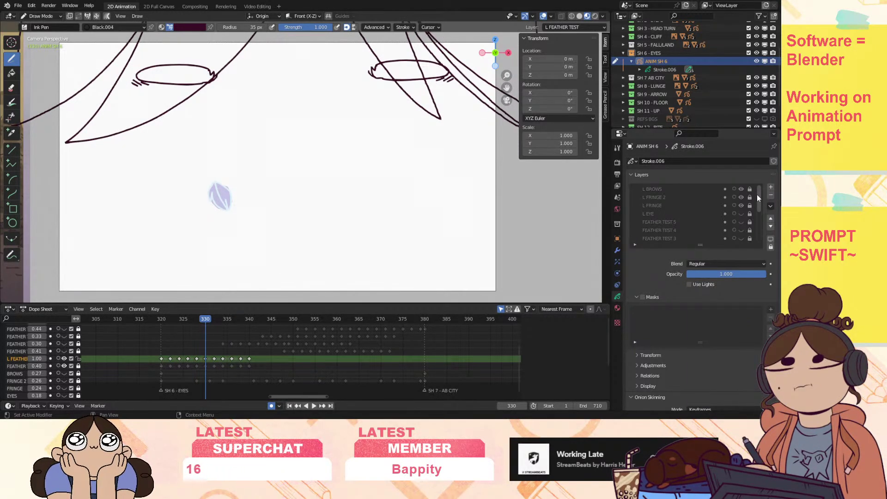
pyautogui.click(741, 214)
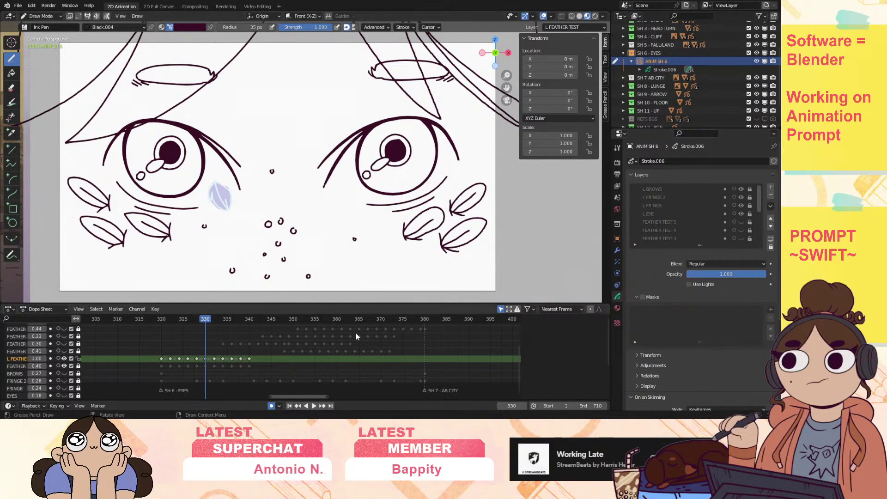
# Play the animation from frame 1 with the full timeline range in view to review the shots.
pyautogui.click(290, 405)
pyautogui.moveTo(270, 396); pyautogui.dragTo(108, 392)
pyautogui.moveTo(327, 397); pyautogui.dragTo(514, 391)
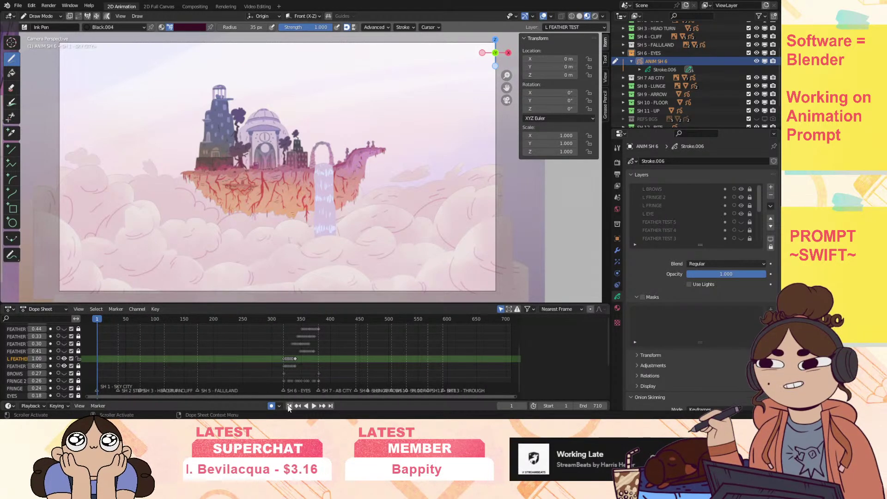
pyautogui.click(314, 405)
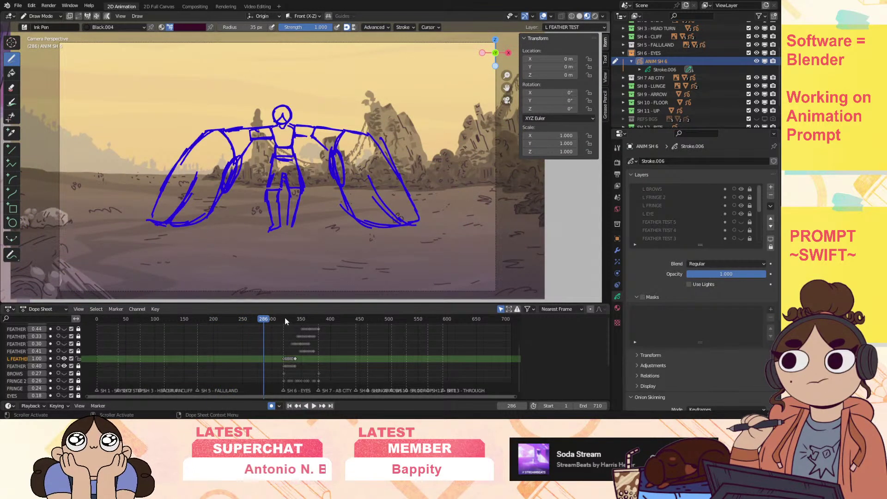
pyautogui.press('space')
# Review the inked feather frames at the start of the SH 6 - EYES shot, stopping at frame 326.
pyautogui.moveTo(508, 73); pyautogui.dragTo(507, 195)
pyautogui.moveTo(285, 319); pyautogui.dragTo(285, 319)
pyautogui.press('space')
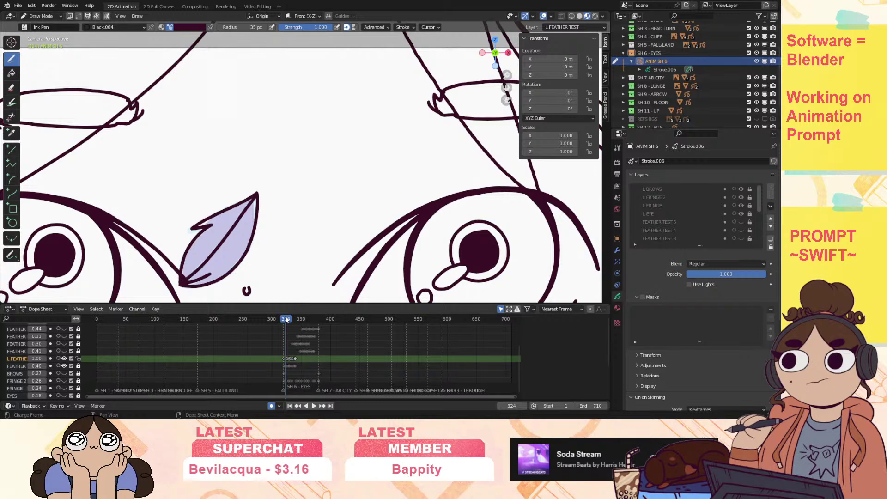
pyautogui.press('space')
pyautogui.moveTo(86, 395); pyautogui.dragTo(289, 393)
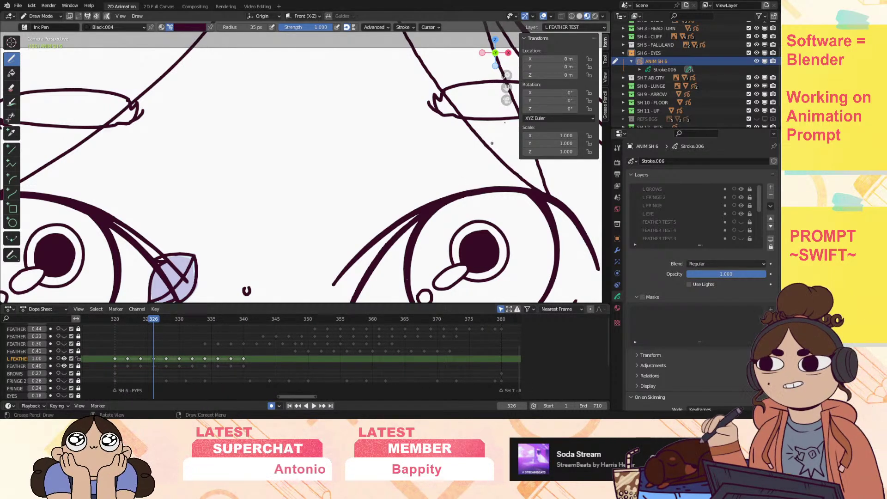
# Hide the L BROWS, L FRINGE 2 and L EYE layers, keeping L FRINGE visible, and return to the L FEATHER TEST layer in the list.
pyautogui.keyDown('shift'); pyautogui.moveTo(467, 176); pyautogui.dragTo(519, 43, button='middle'); pyautogui.keyUp('shift')
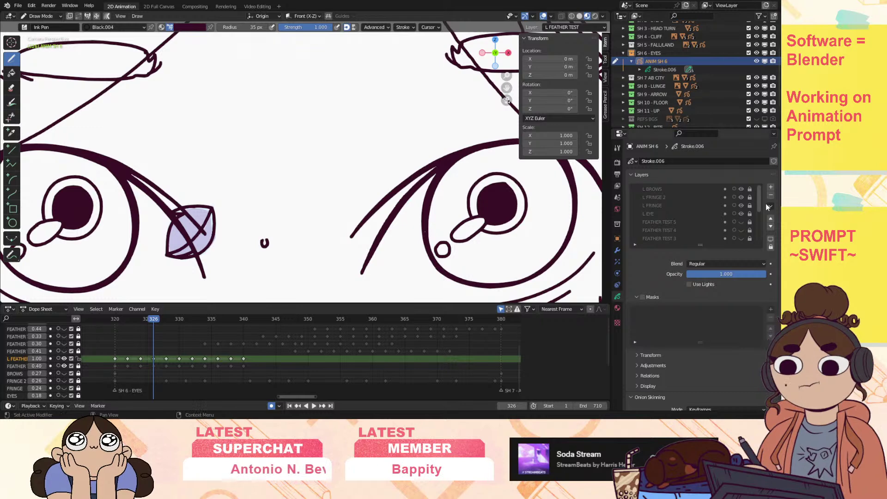
pyautogui.click(742, 189)
pyautogui.click(741, 198)
pyautogui.click(740, 205)
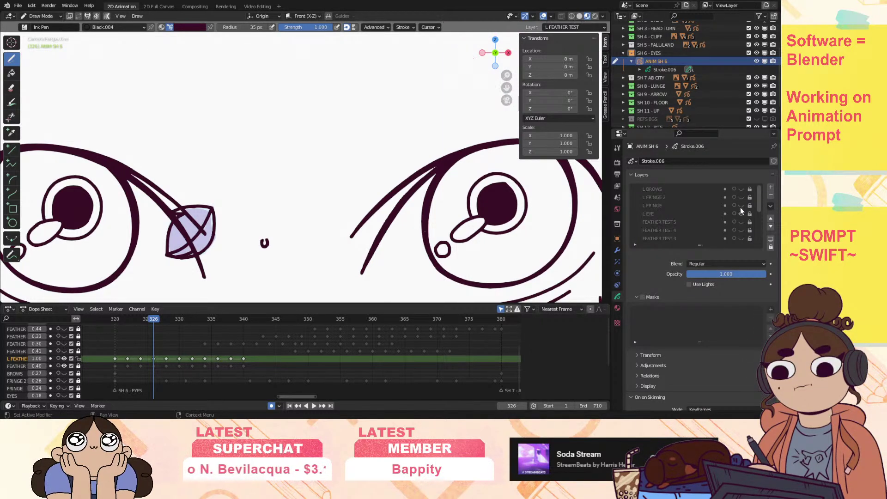
pyautogui.click(741, 213)
pyautogui.click(741, 214)
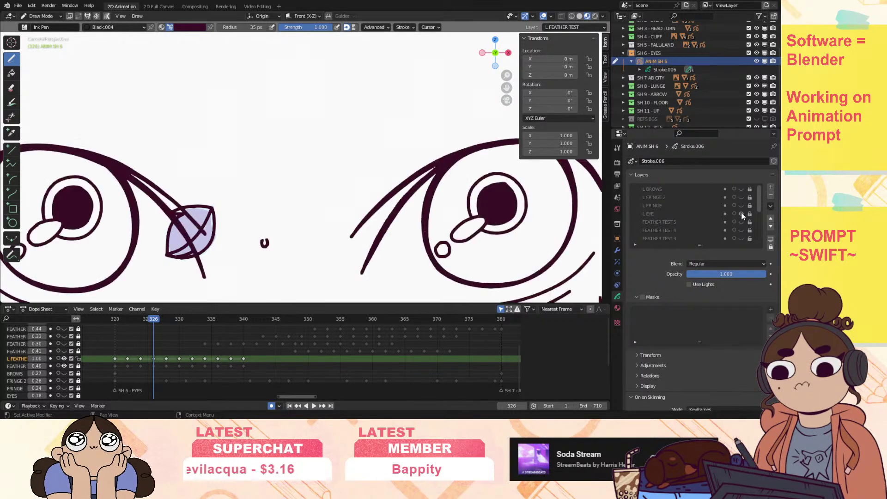
pyautogui.click(742, 205)
pyautogui.click(742, 213)
pyautogui.moveTo(760, 206); pyautogui.dragTo(757, 224)
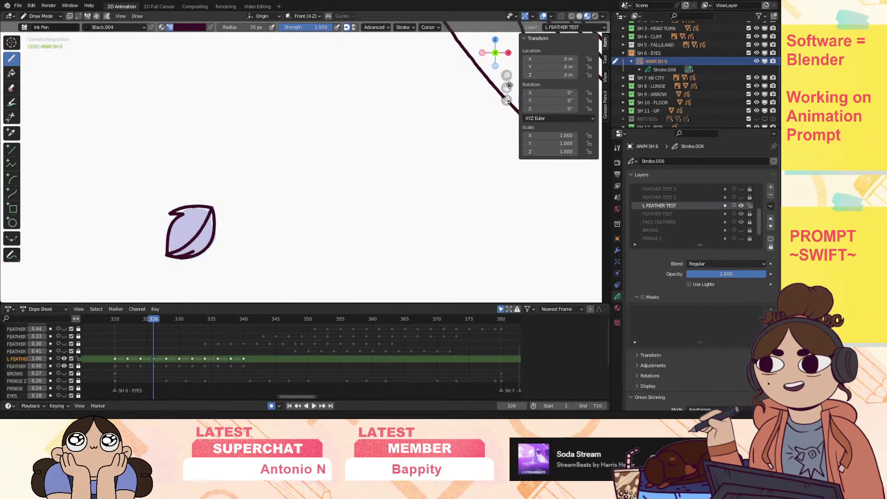
# Go to frame 330 and ink the feather's outline, notches and central vein over the rough sketch on the L FEATHER TEST layer.
pyautogui.moveTo(507, 87); pyautogui.dragTo(613, 45)
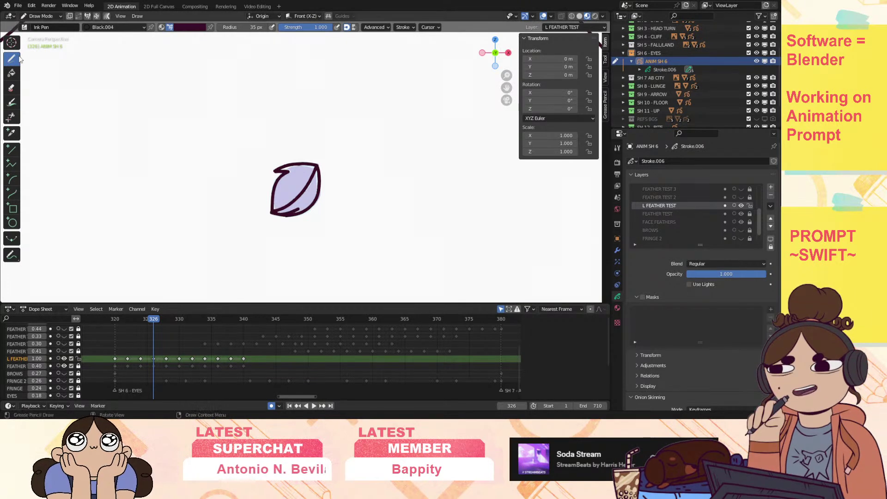
pyautogui.press('Up')
pyautogui.press('Up')
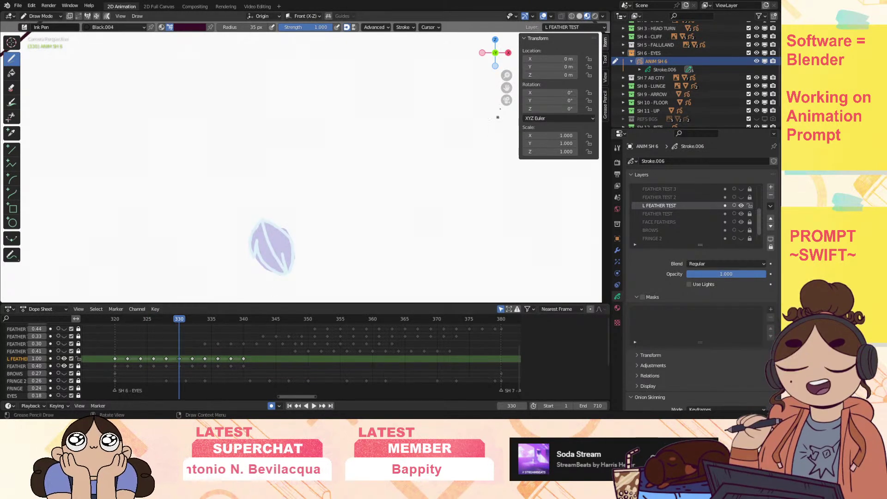
pyautogui.moveTo(505, 86); pyautogui.dragTo(506, 45)
pyautogui.moveTo(230, 154)
pyautogui.mouseDown()
pyautogui.moveTo(231, 186)
pyautogui.moveTo(238, 164)
pyautogui.moveTo(251, 197)
pyautogui.moveTo(279, 210)
pyautogui.mouseUp()
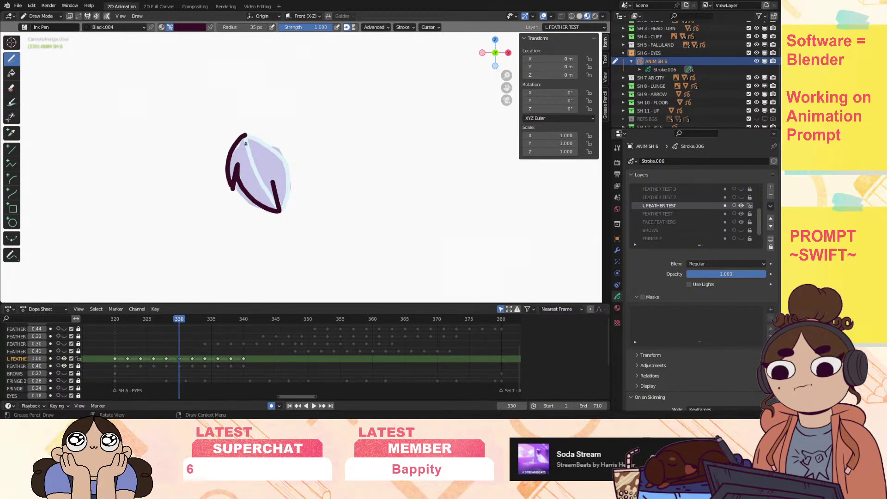
pyautogui.moveTo(244, 137); pyautogui.dragTo(279, 210)
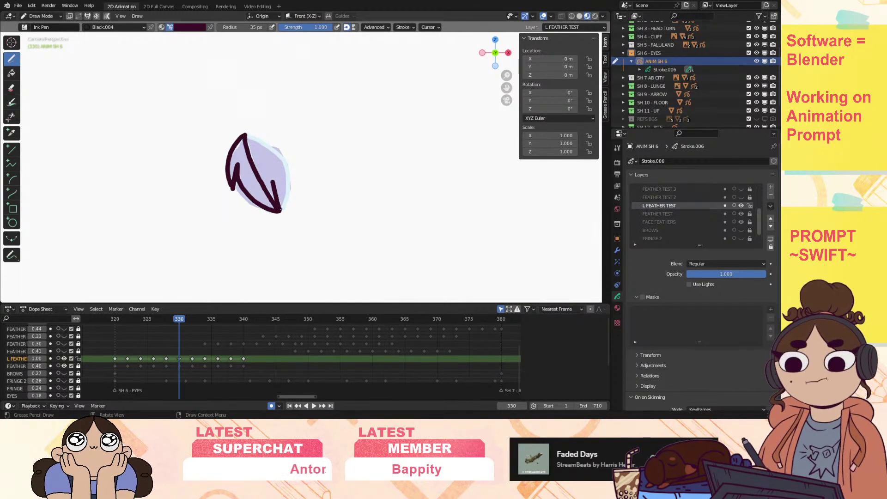
pyautogui.moveTo(276, 151); pyautogui.dragTo(285, 161)
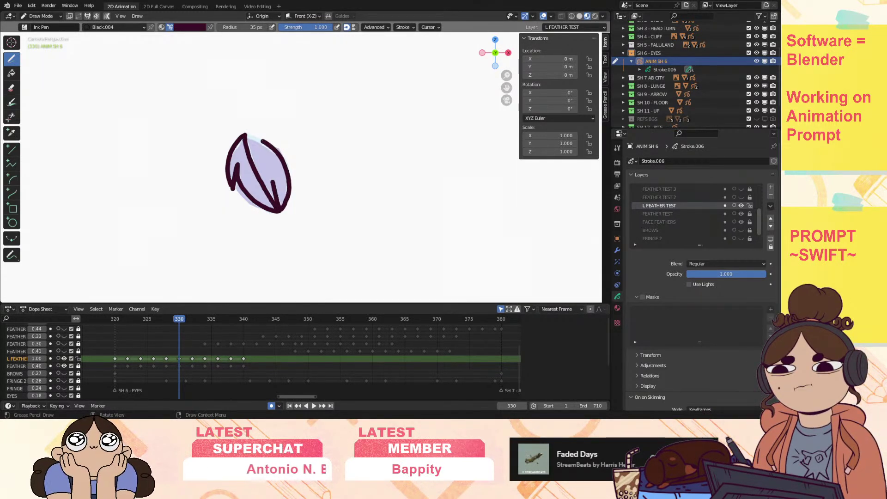
# Go to frame 332 and ink the feather's outline, notches and central vein over its sketch.
pyautogui.press('space')
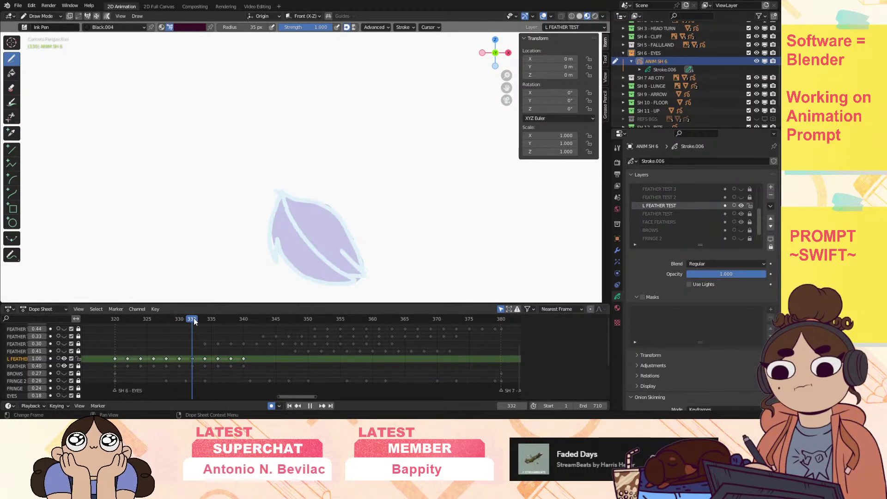
pyautogui.moveTo(507, 88); pyautogui.dragTo(399, 21)
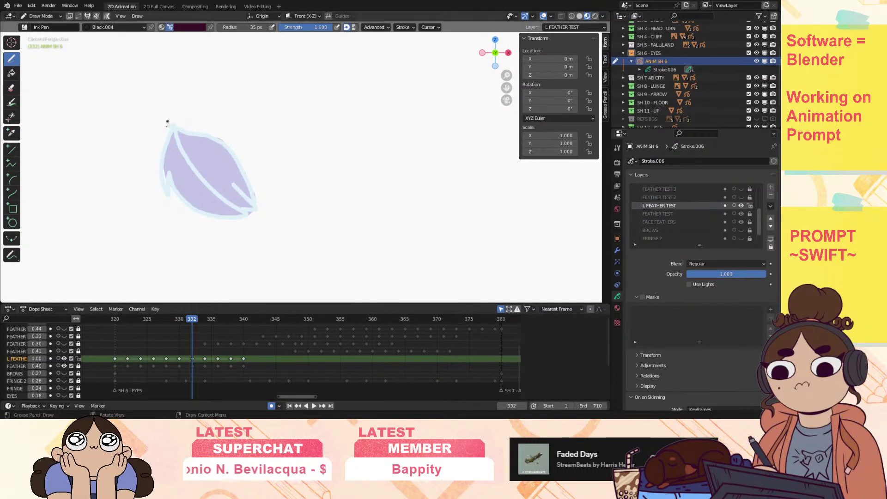
pyautogui.keyDown('shift'); pyautogui.moveTo(173, 125); pyautogui.dragTo(169, 132); pyautogui.keyUp('shift')
pyautogui.moveTo(162, 187)
pyautogui.mouseDown()
pyautogui.moveTo(209, 215)
pyautogui.moveTo(252, 212)
pyautogui.mouseUp()
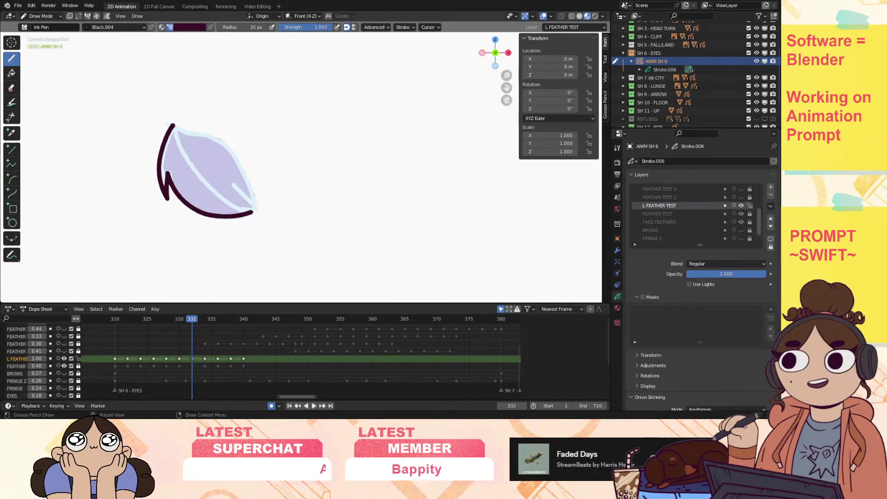
pyautogui.moveTo(213, 138); pyautogui.dragTo(234, 156)
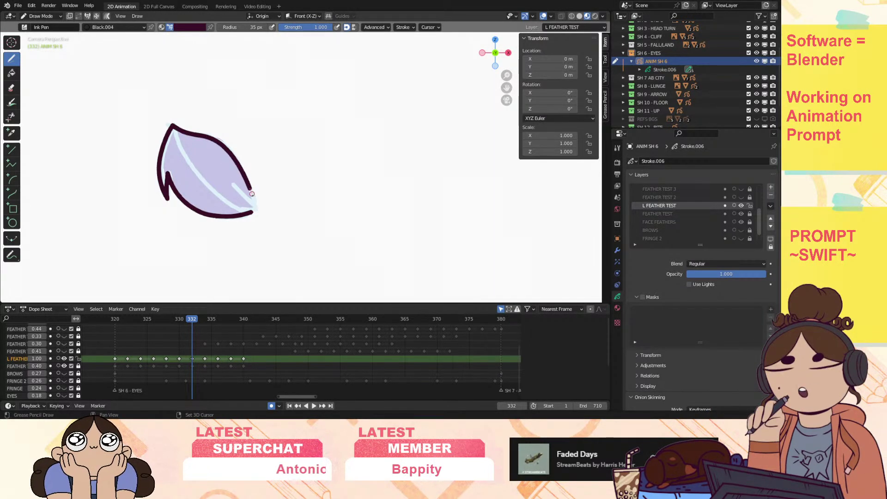
pyautogui.moveTo(253, 208)
pyautogui.mouseDown()
pyautogui.moveTo(232, 181)
pyautogui.moveTo(253, 211)
pyautogui.mouseUp()
# Go to frame 334 and ink the elongated feather's outline, both notches and the central vein over its sketch.
pyautogui.click(203, 319)
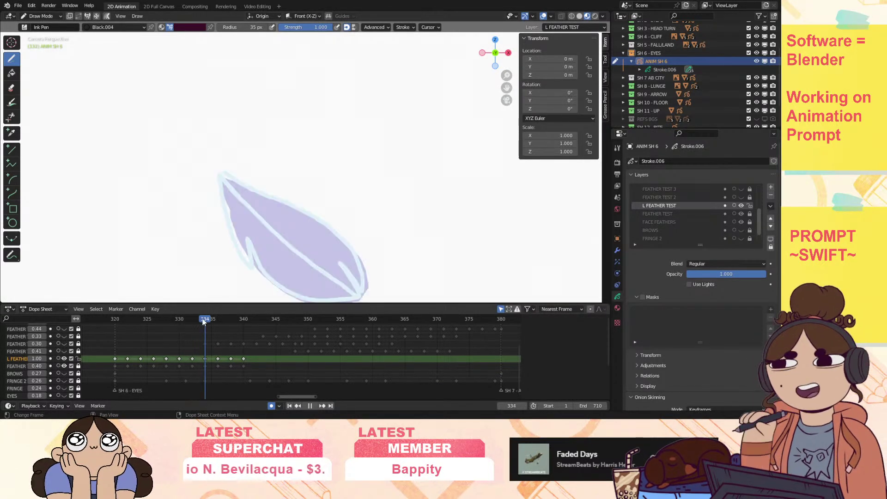
pyautogui.moveTo(506, 88); pyautogui.dragTo(436, 4)
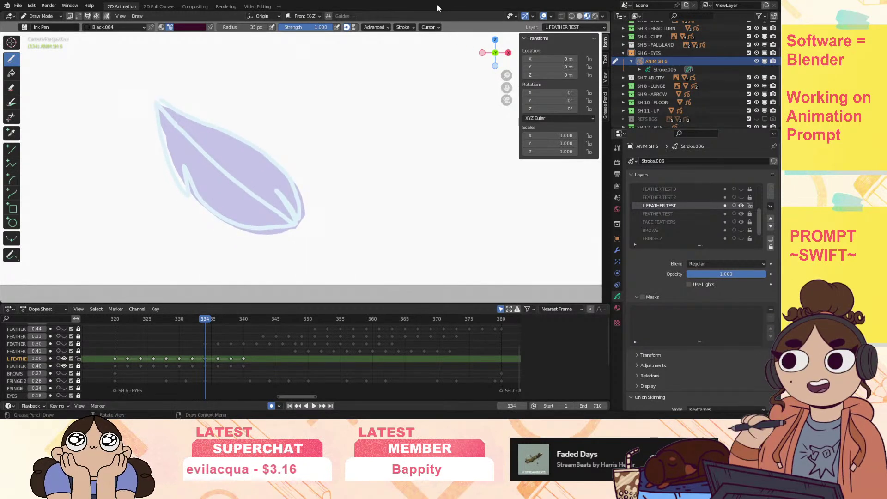
pyautogui.moveTo(157, 100); pyautogui.dragTo(162, 140)
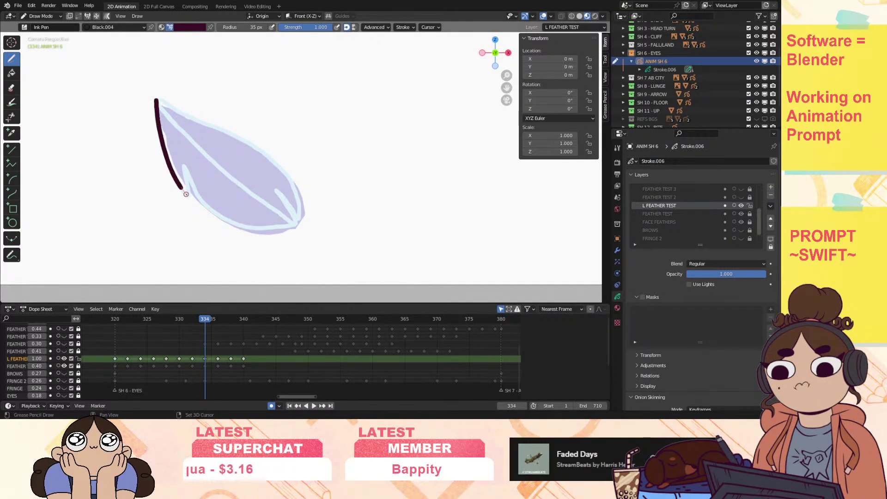
pyautogui.moveTo(185, 180); pyautogui.dragTo(183, 157)
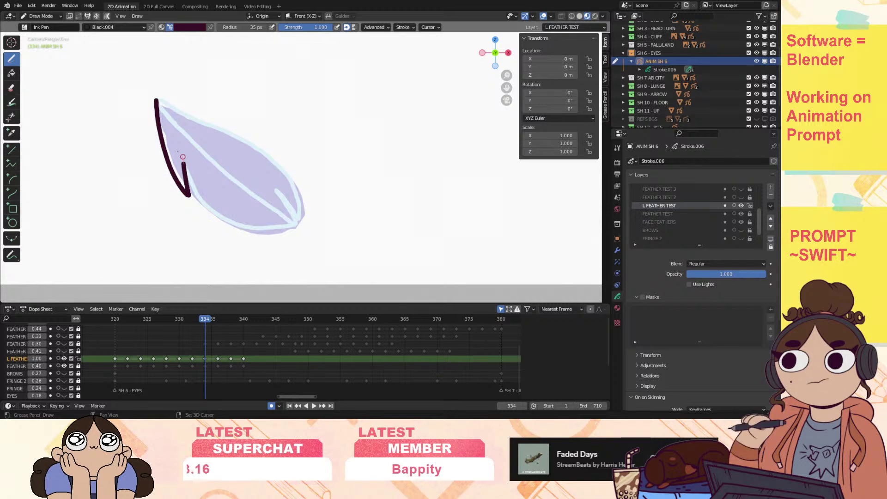
pyautogui.moveTo(156, 99)
pyautogui.mouseDown()
pyautogui.moveTo(267, 155)
pyautogui.moveTo(291, 181)
pyautogui.moveTo(300, 219)
pyautogui.mouseUp()
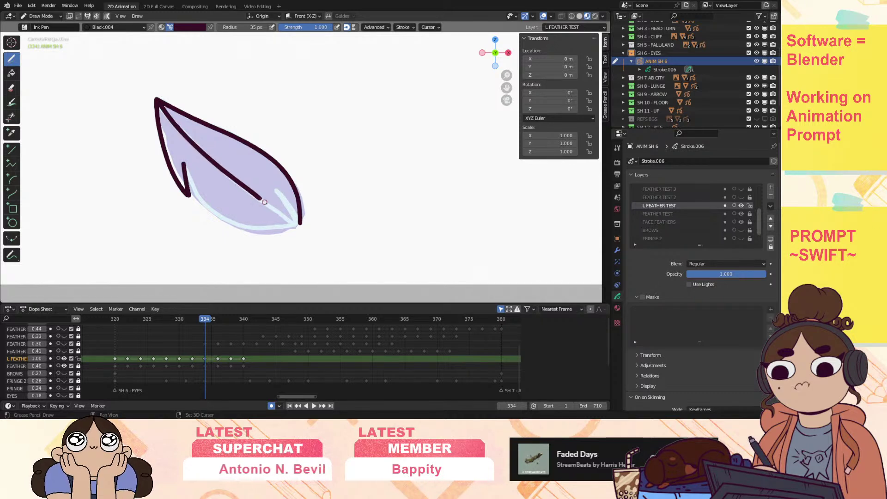
pyautogui.moveTo(262, 199); pyautogui.dragTo(298, 225)
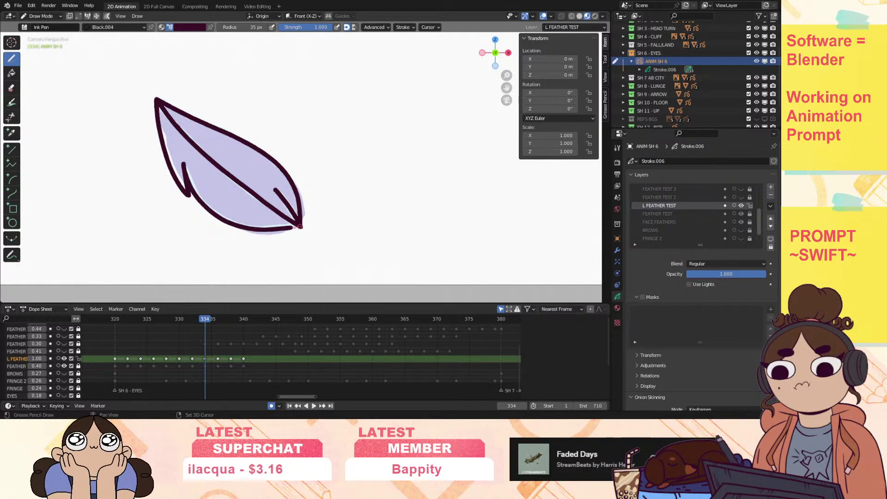
# Go to frame 336 and ink the feather crossing the camera frame's lower edge, including its outline, notches and central vein.
pyautogui.press('Right')
pyautogui.press('Right')
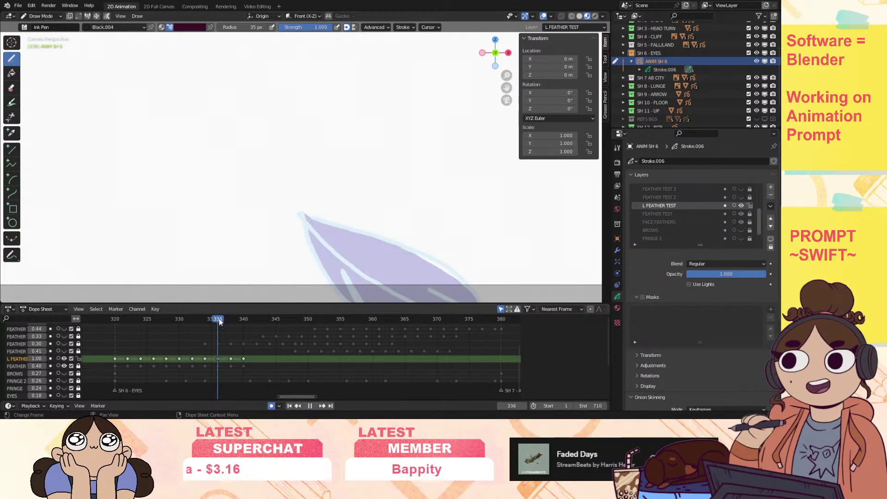
pyautogui.keyDown('shift'); pyautogui.moveTo(510, 75); pyautogui.dragTo(385, 1, button='middle'); pyautogui.keyUp('shift')
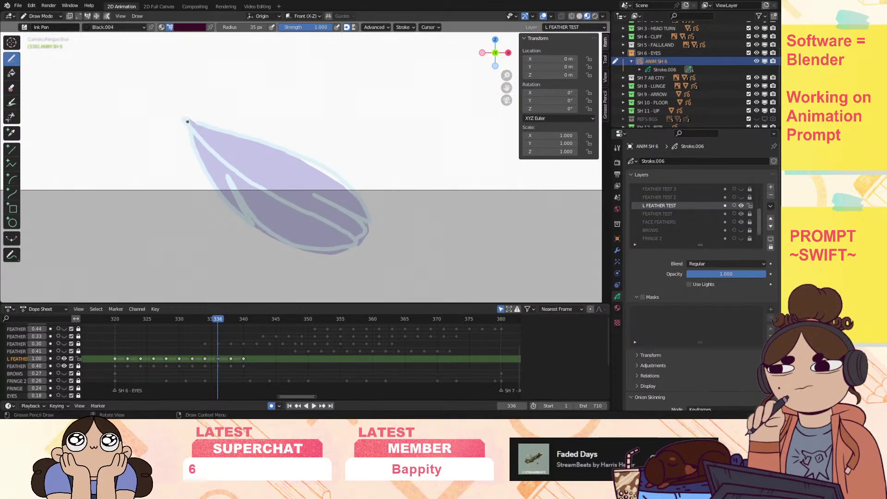
pyautogui.moveTo(185, 118)
pyautogui.mouseDown()
pyautogui.moveTo(194, 152)
pyautogui.moveTo(237, 211)
pyautogui.mouseUp()
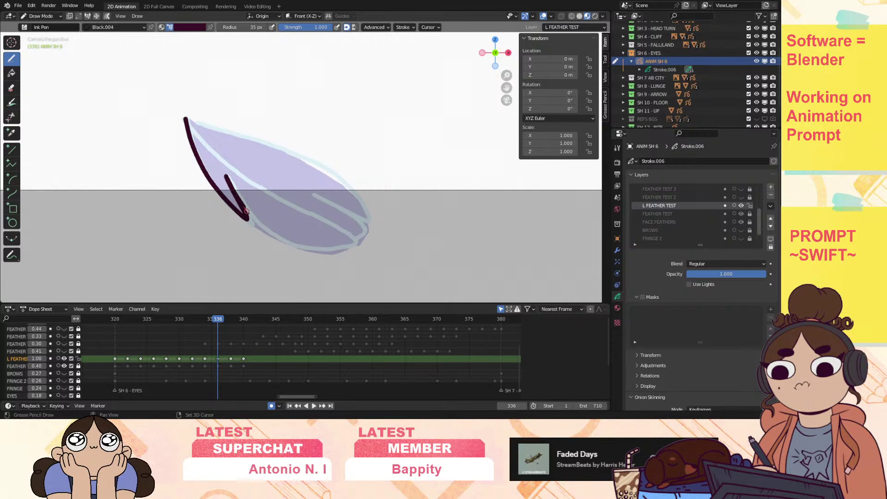
pyautogui.moveTo(244, 207); pyautogui.dragTo(291, 242)
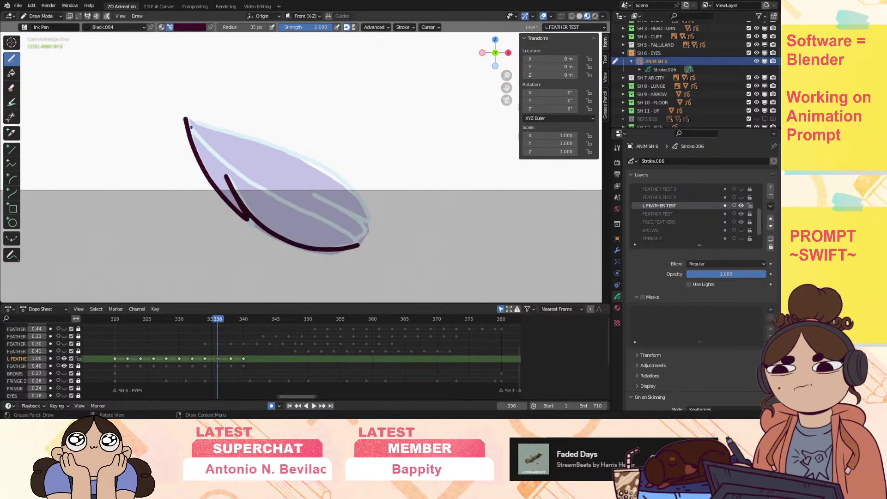
pyautogui.moveTo(309, 213); pyautogui.dragTo(353, 239)
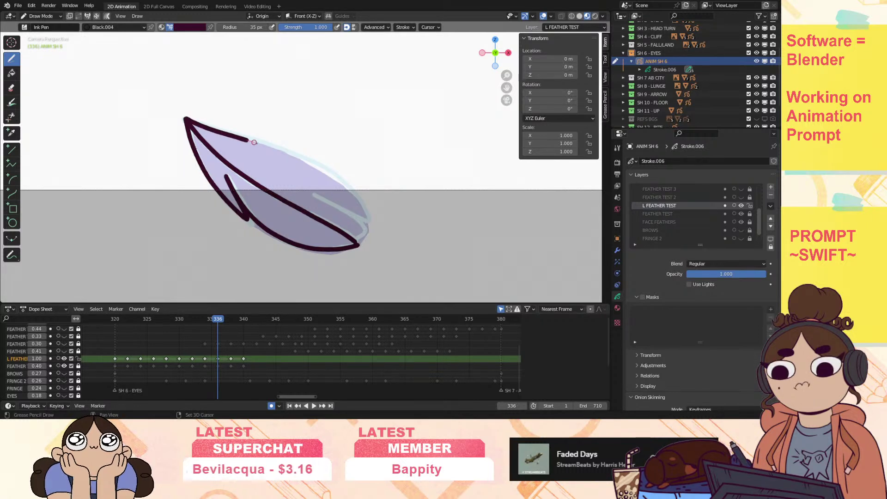
pyautogui.moveTo(341, 182)
pyautogui.mouseDown()
pyautogui.moveTo(366, 212)
pyautogui.moveTo(358, 249)
pyautogui.mouseUp()
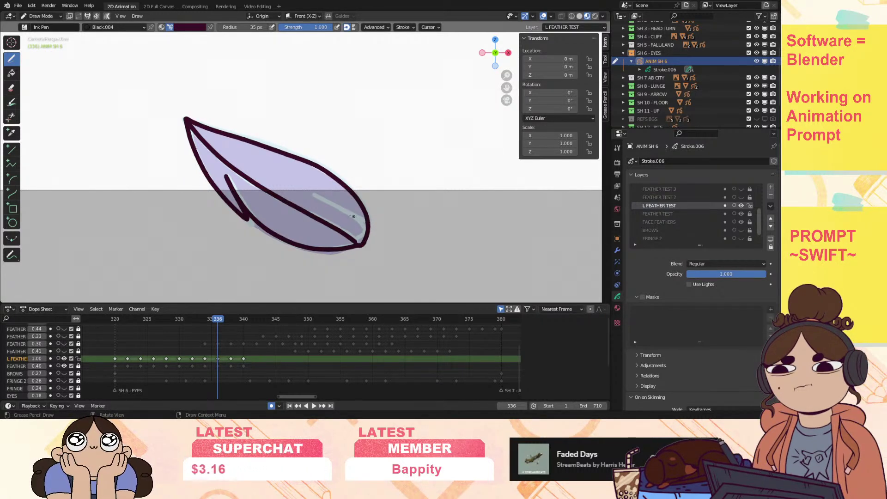
pyautogui.moveTo(312, 193); pyautogui.dragTo(328, 200)
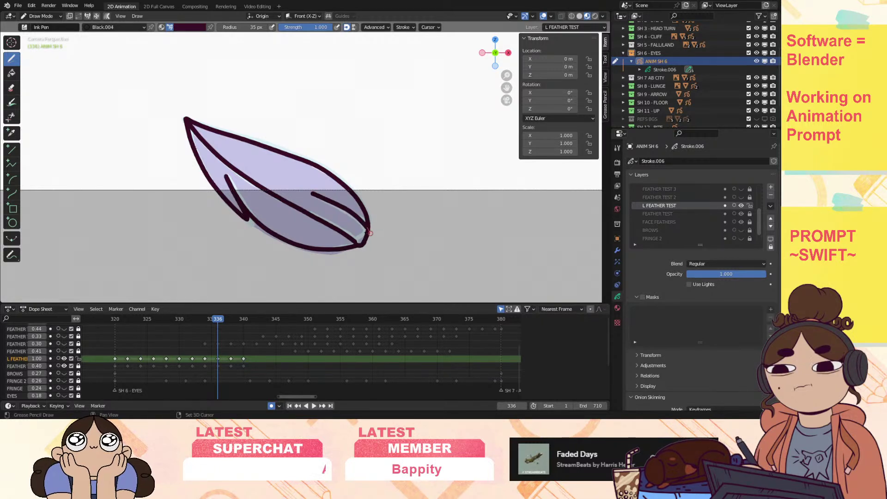
# Return to frame 320 and move the L FEATHER TEST layer to the top of the layer list.
pyautogui.press('space')
pyautogui.moveTo(247, 319); pyautogui.dragTo(118, 337)
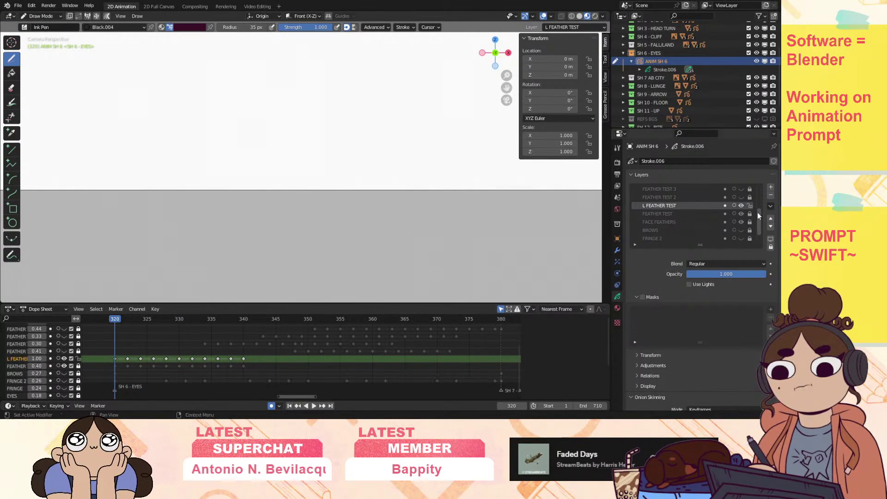
pyautogui.click(770, 219)
pyautogui.click(770, 219)
pyautogui.click(771, 219)
pyautogui.click(771, 219)
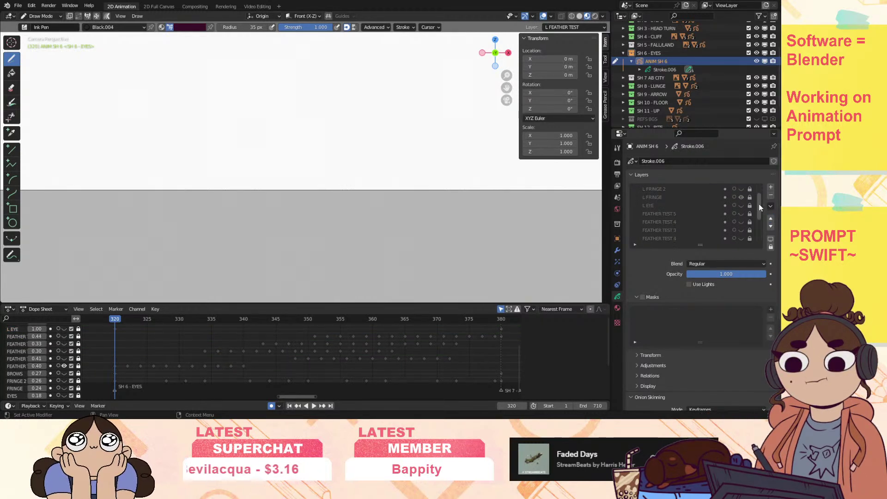
# Make the FEATHER TEST 2 layer active and visible, and go to its first keyframe at frame 348.
pyautogui.moveTo(758, 206); pyautogui.dragTo(758, 211)
pyautogui.click(689, 222)
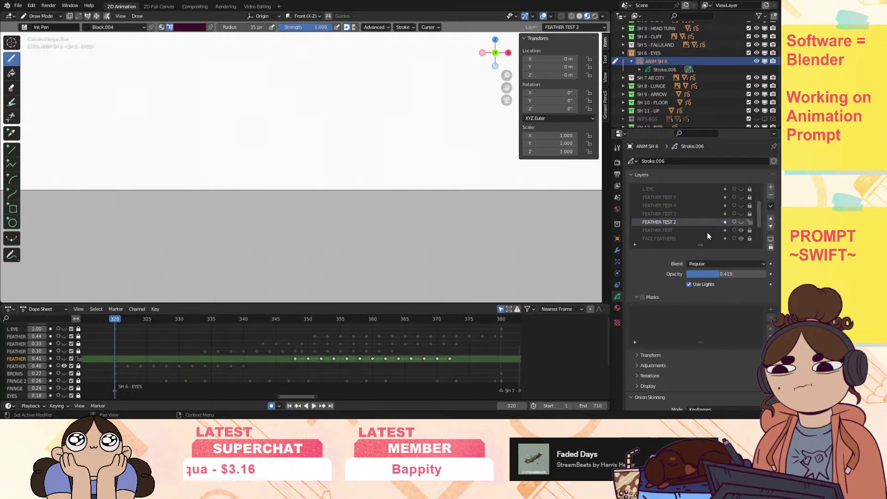
pyautogui.keyDown('shift'); pyautogui.moveTo(104, 55); pyautogui.dragTo(555, 222, button='middle'); pyautogui.keyUp('shift')
pyautogui.scroll(-3, 555, 221)
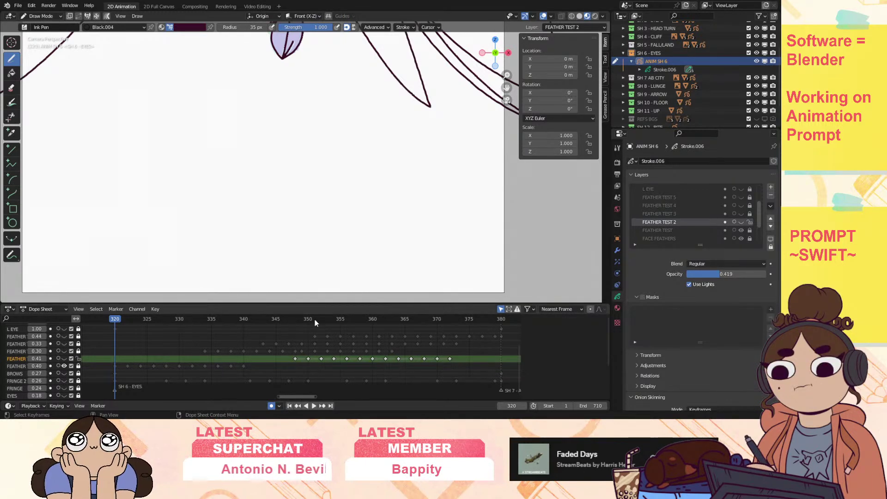
pyautogui.moveTo(314, 322); pyautogui.dragTo(297, 322)
pyautogui.press('space')
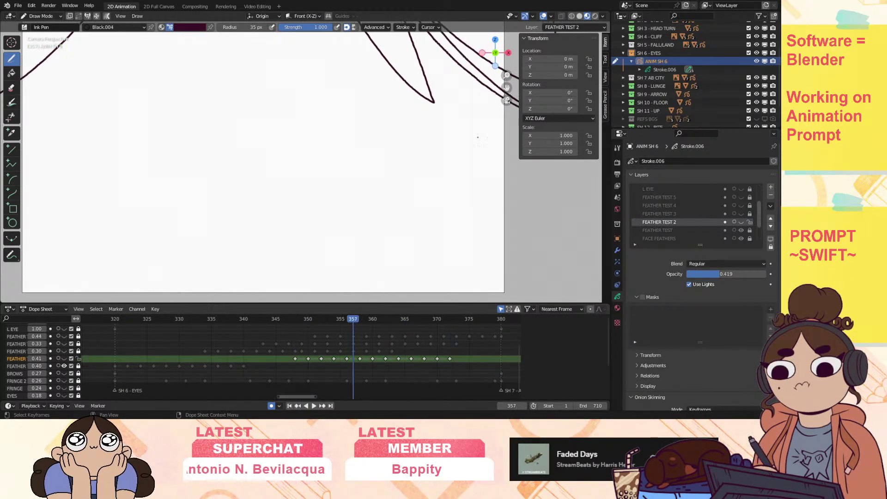
pyautogui.scroll(-3, 455, 172)
pyautogui.press('space')
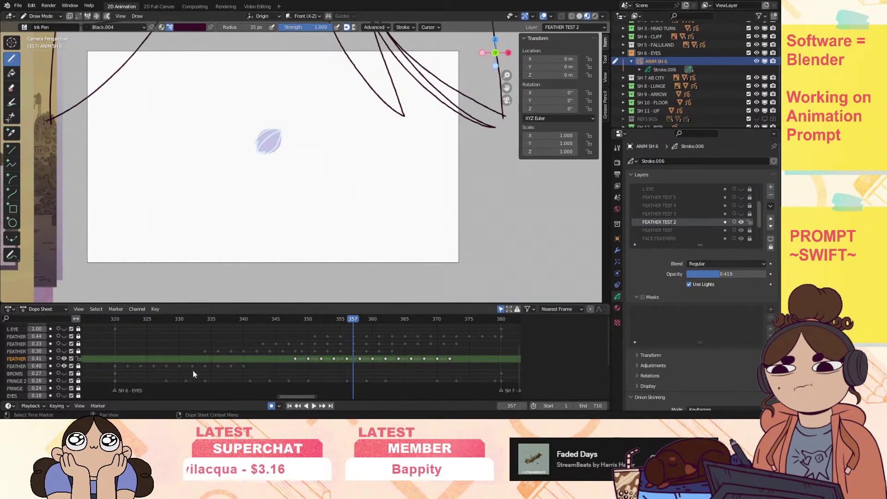
pyautogui.press('space')
pyautogui.press('space')
pyautogui.moveTo(327, 342); pyautogui.dragTo(295, 347)
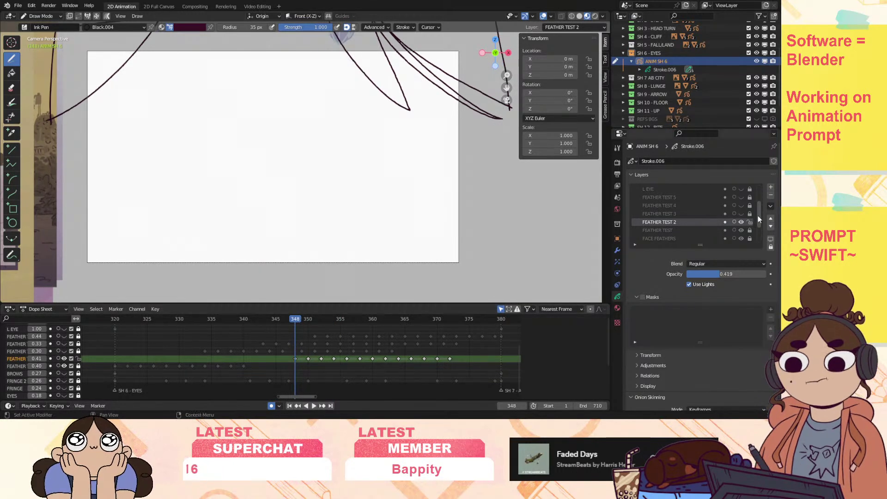
# Duplicate the FEATHER TEST 2 layer and rename the copy L FEATHER TEST 2.
pyautogui.click(770, 209)
pyautogui.click(747, 222)
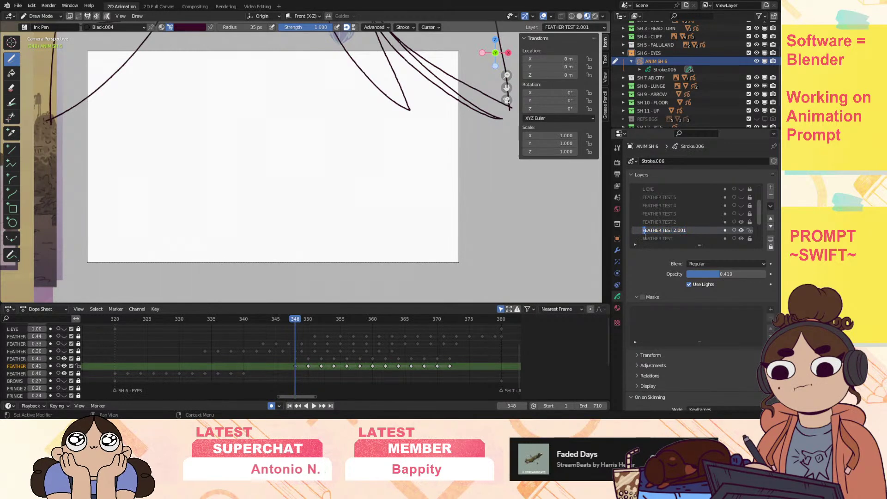
pyautogui.write('L')
pyautogui.press('BackSpace')
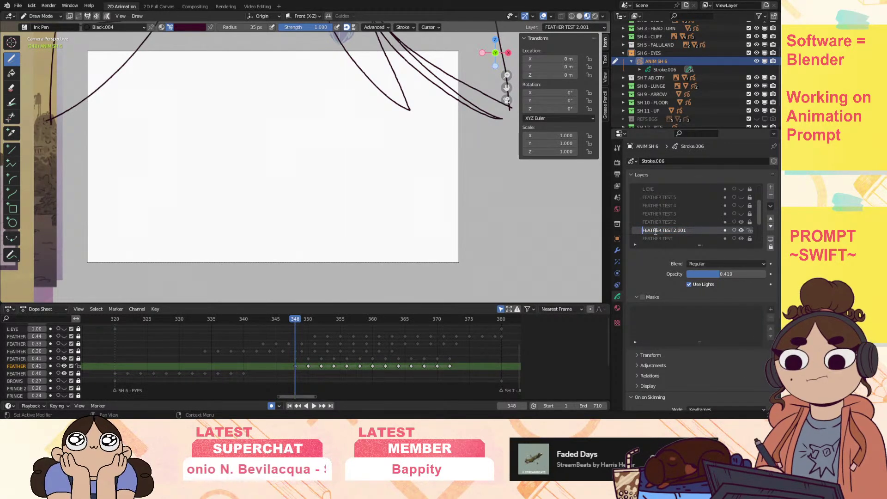
pyautogui.press('BackSpace')
pyautogui.write('L')
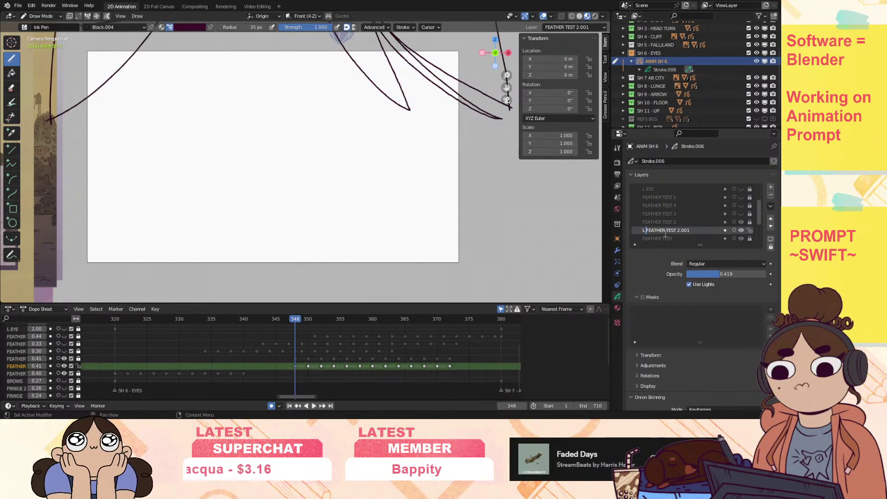
pyautogui.press('End')
pyautogui.press('BackSpace')
pyautogui.press('BackSpace')
pyautogui.press('BackSpace')
pyautogui.press('BackSpace')
pyautogui.press('Return')
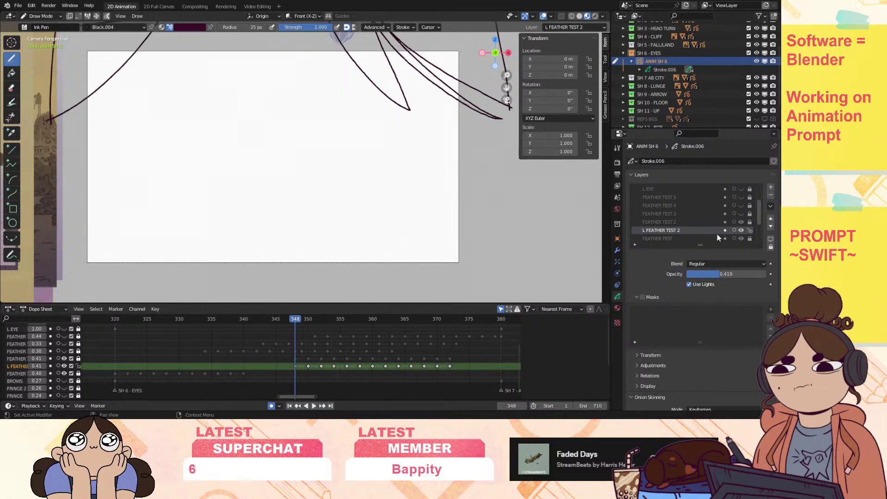
# Move the L FEATHER TEST 2 layer to the top of the list, above L FEATHER TEST.
pyautogui.click(770, 219)
pyautogui.click(771, 218)
pyautogui.click(771, 219)
pyautogui.click(771, 219)
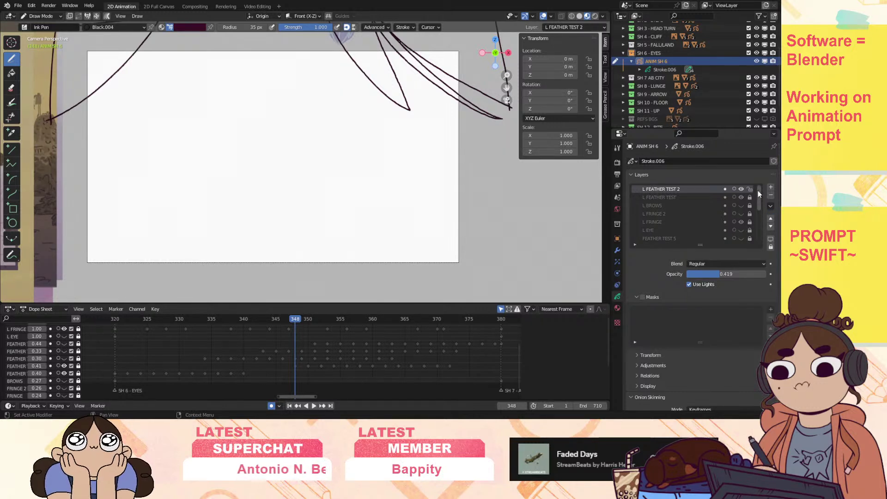
pyautogui.press('space')
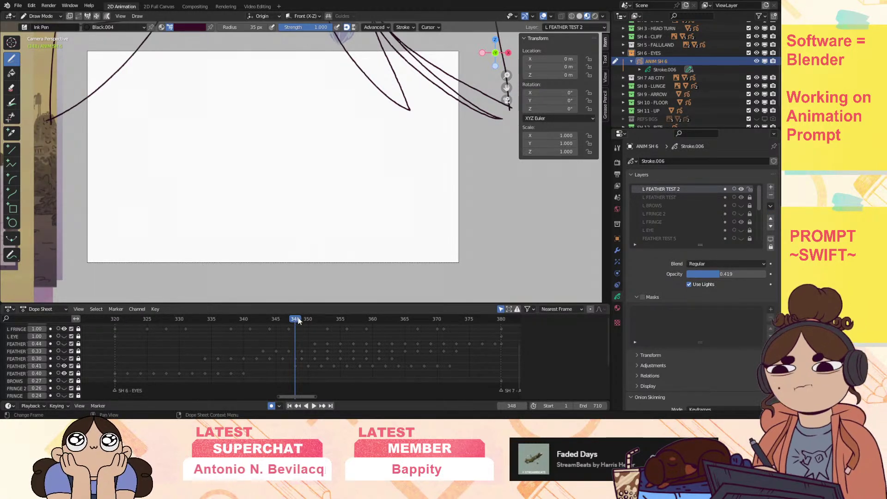
# At frame 350, set the L FEATHER TEST 2 layer's opacity to 1.000 and turn off Use Lights for it.
pyautogui.scroll(3, 18, 343)
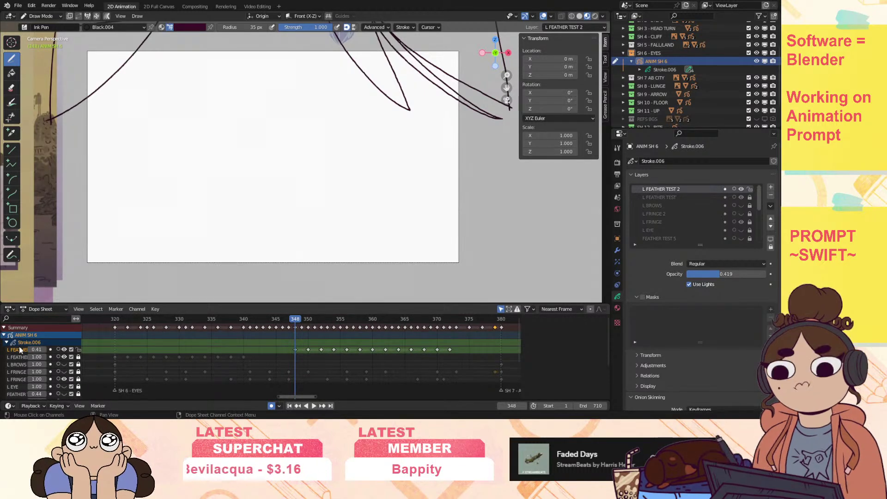
pyautogui.moveTo(309, 322); pyautogui.dragTo(296, 324)
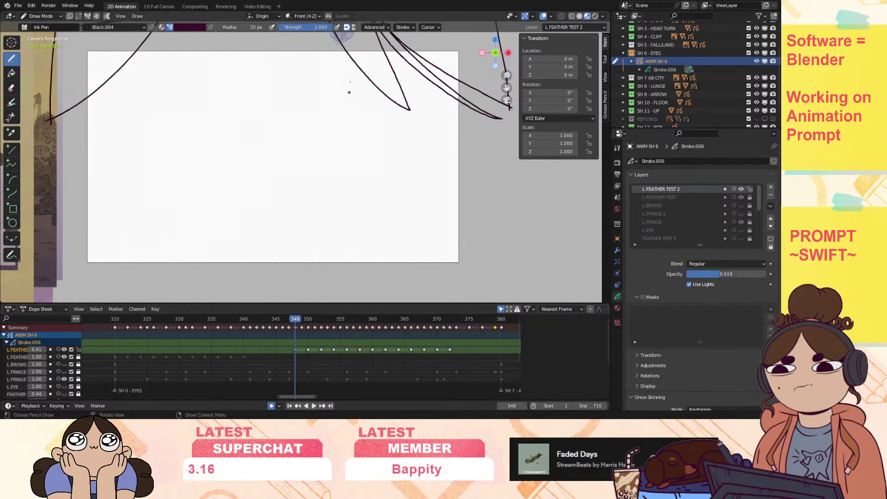
pyautogui.click(305, 323)
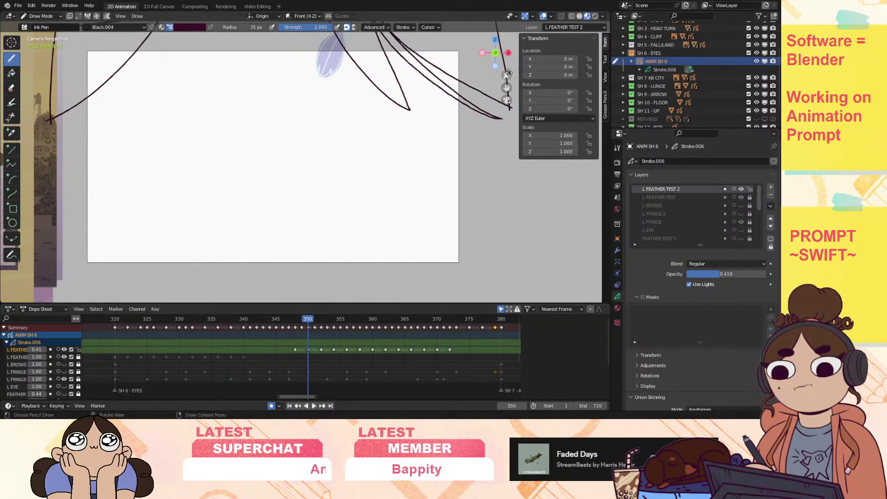
pyautogui.scroll(3, 488, 158)
pyautogui.keyDown('shift'); pyautogui.moveTo(487, 159); pyautogui.dragTo(456, 271, button='middle'); pyautogui.keyUp('shift')
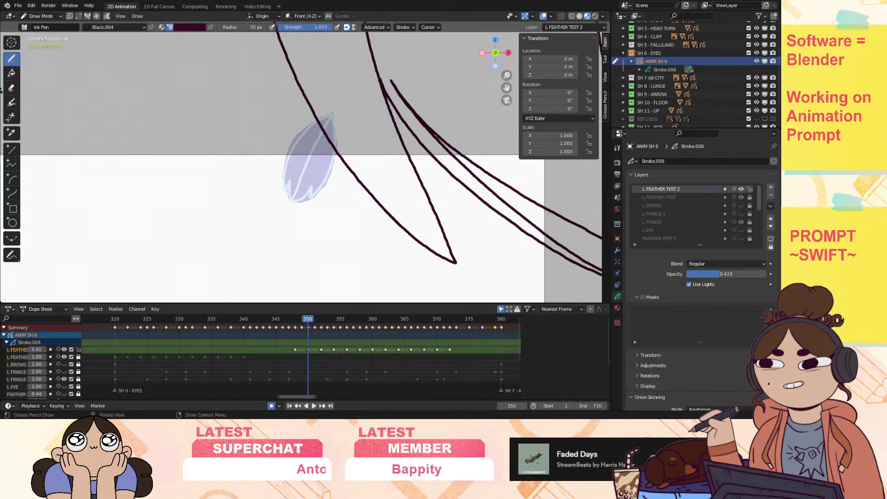
pyautogui.moveTo(507, 75)
pyautogui.mouseDown()
pyautogui.moveTo(513, 71)
pyautogui.moveTo(460, 81)
pyautogui.mouseUp()
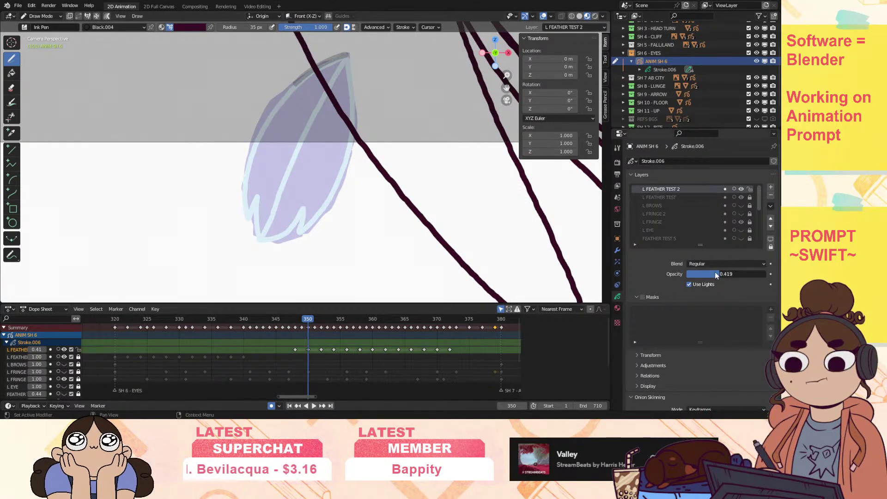
pyautogui.moveTo(714, 275); pyautogui.dragTo(760, 275)
pyautogui.click(689, 284)
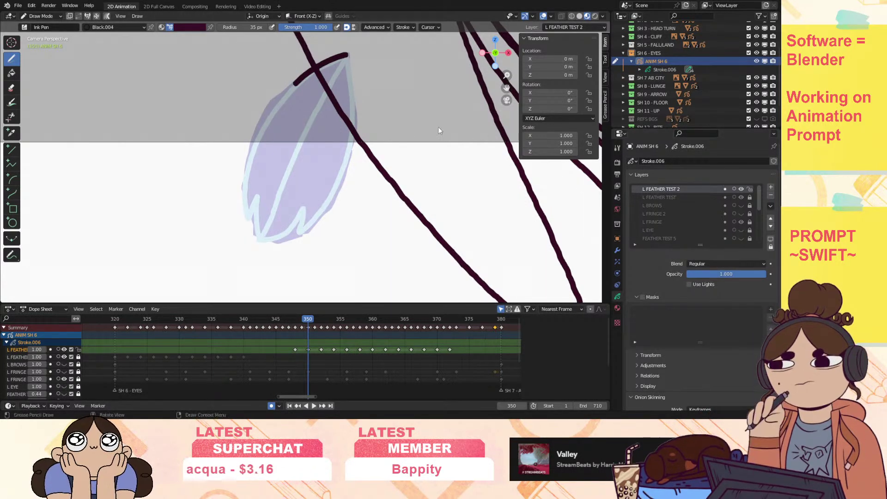
# Ink the feather's outline, notched end and central vein over the rough sketch at frame 350.
pyautogui.moveTo(292, 84)
pyautogui.mouseDown()
pyautogui.moveTo(257, 133)
pyautogui.moveTo(244, 206)
pyautogui.moveTo(256, 221)
pyautogui.moveTo(278, 203)
pyautogui.moveTo(298, 150)
pyautogui.mouseUp()
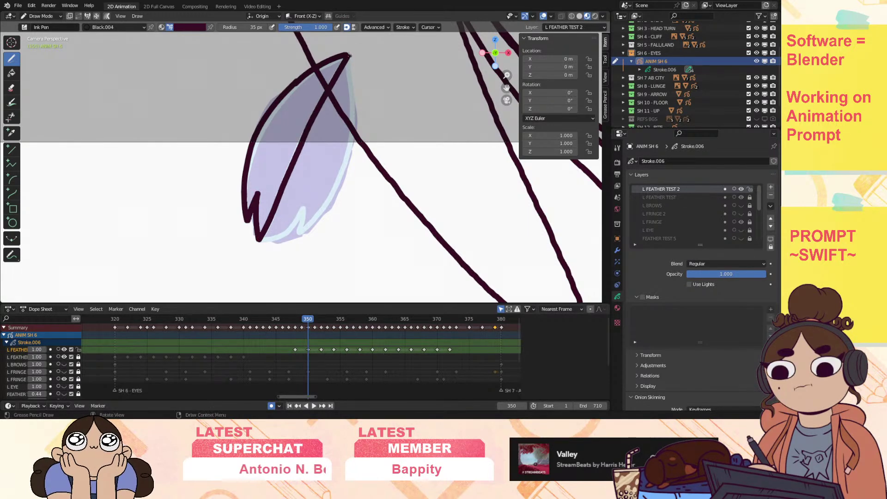
pyautogui.moveTo(347, 55); pyautogui.dragTo(354, 99)
pyautogui.moveTo(347, 169)
pyautogui.mouseDown()
pyautogui.moveTo(299, 234)
pyautogui.moveTo(287, 231)
pyautogui.mouseUp()
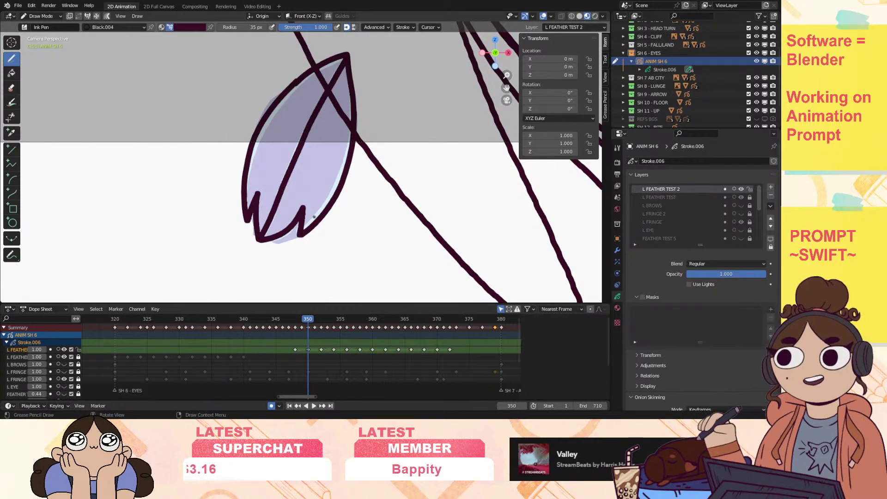
# Examine the SH 1 - SKY CITY shot around frames 12 to 24, playing it briefly.
pyautogui.click(323, 324)
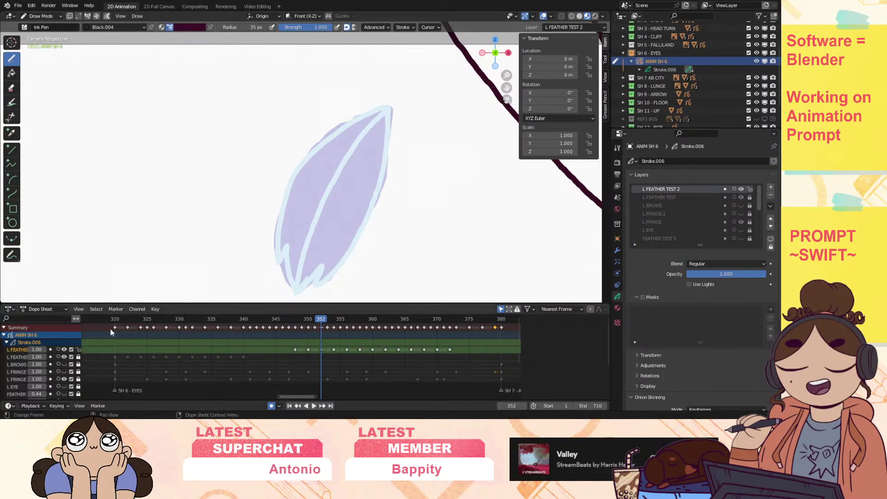
pyautogui.moveTo(278, 396); pyautogui.dragTo(108, 404)
pyautogui.click(144, 321)
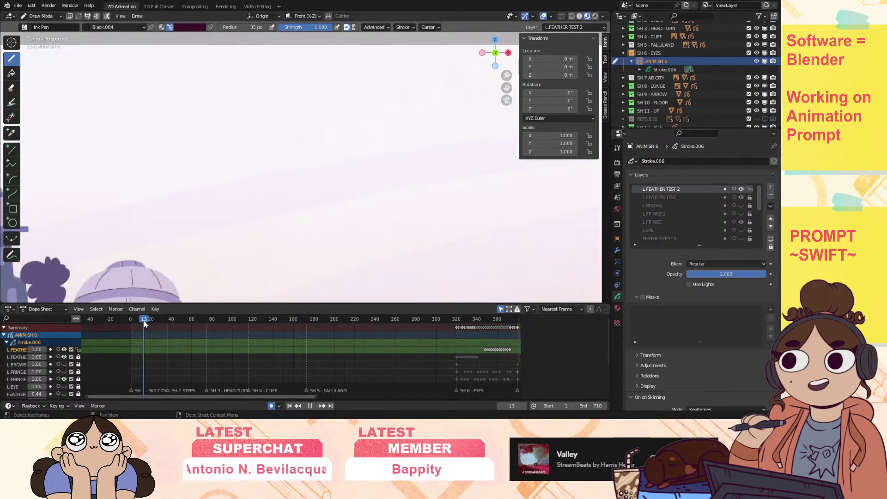
pyautogui.moveTo(507, 88); pyautogui.dragTo(457, 28)
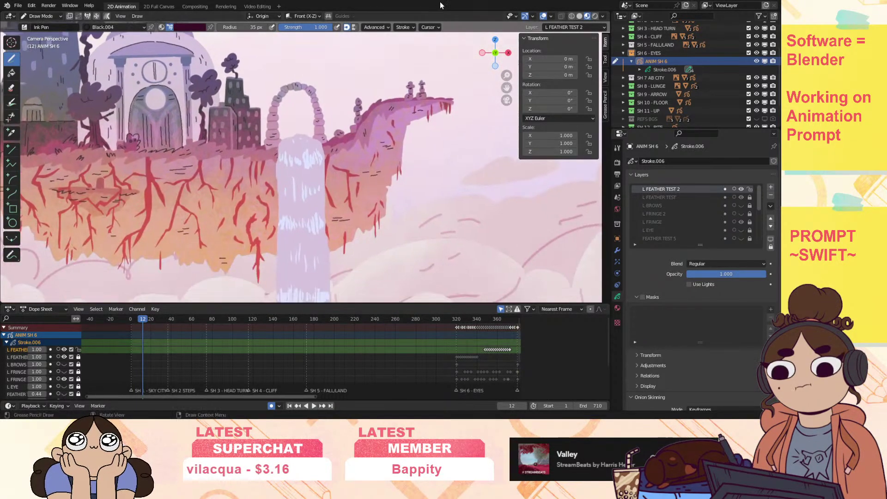
pyautogui.click(141, 319)
pyautogui.press('space')
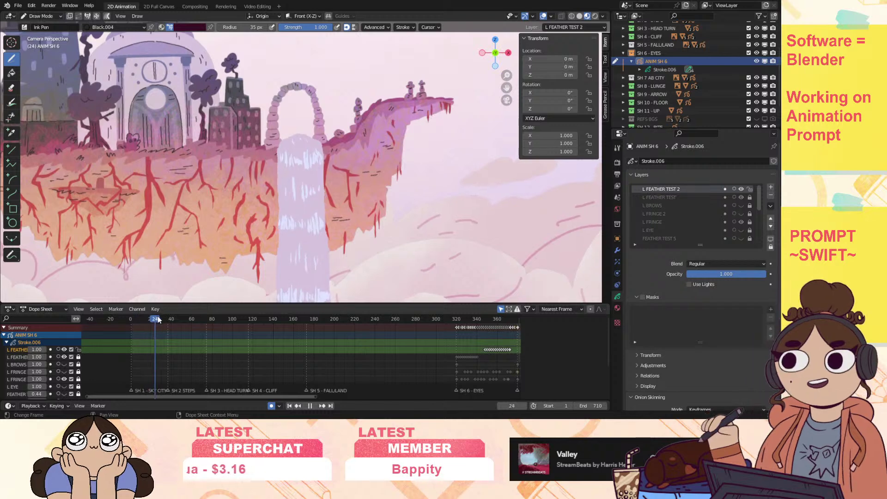
pyautogui.moveTo(140, 319)
pyautogui.mouseDown()
pyautogui.moveTo(131, 323)
pyautogui.moveTo(157, 326)
pyautogui.moveTo(144, 329)
pyautogui.mouseUp()
pyautogui.press('space')
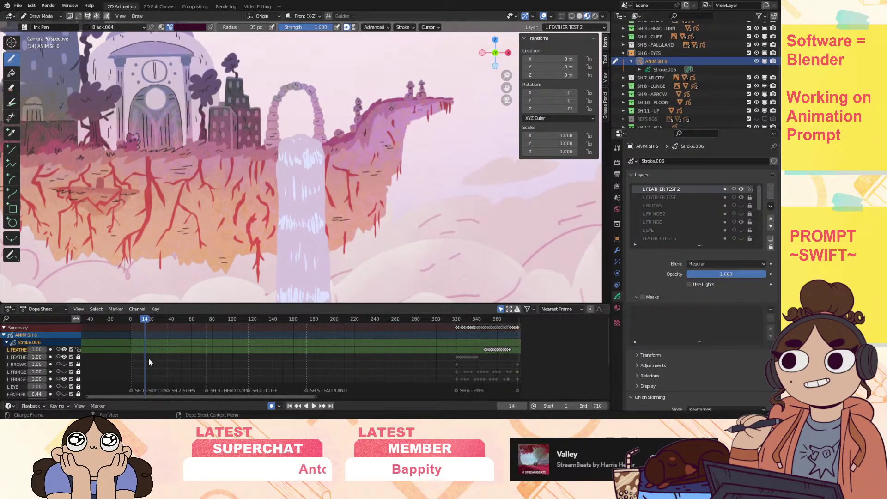
# Return to the SH 6 - EYES shot, check the inked feathers at frames 321 and 350, and stop at frame 352.
pyautogui.click(456, 319)
pyautogui.press('space')
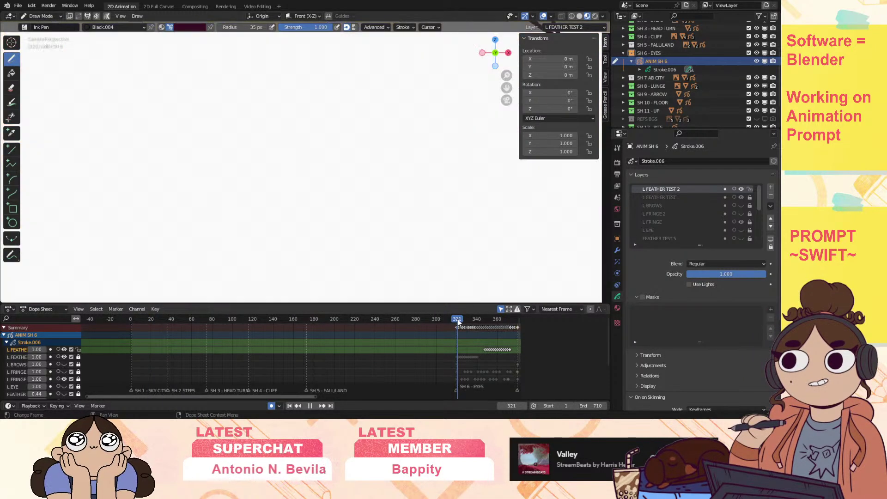
pyautogui.press('space')
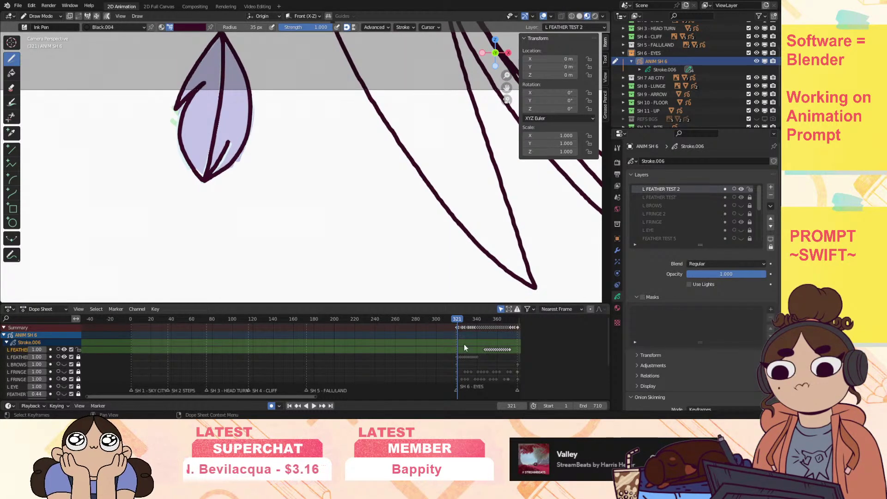
pyautogui.press('Right')
pyautogui.press('Down')
pyautogui.click(484, 322)
pyautogui.press('space')
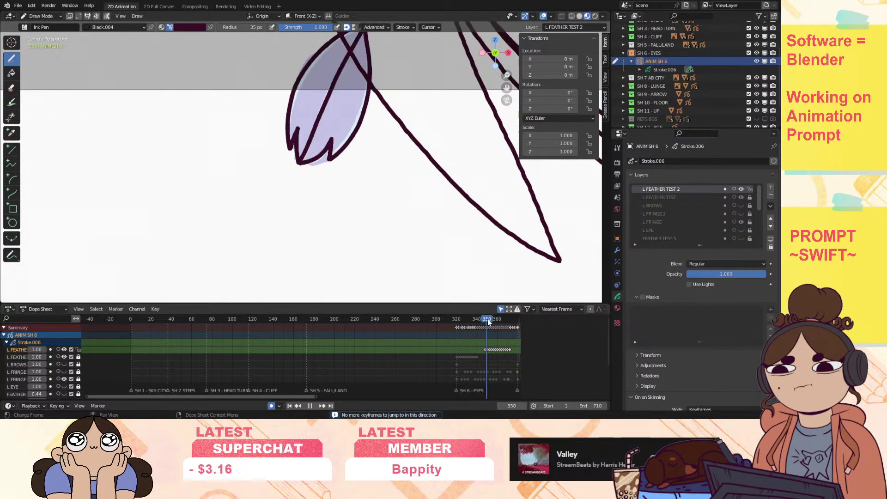
pyautogui.press('space')
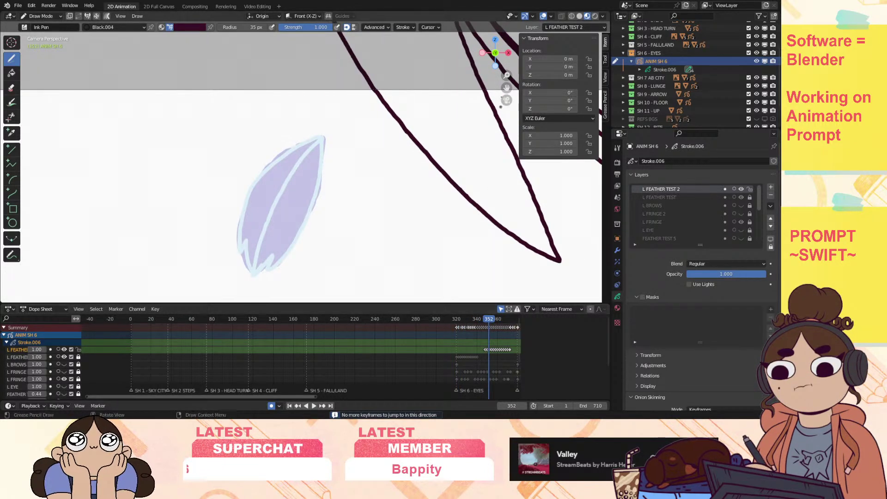
# Ink the feather's outline, jagged end and central vein over the rough sketch at frame 352.
pyautogui.moveTo(506, 87); pyautogui.dragTo(541, 31)
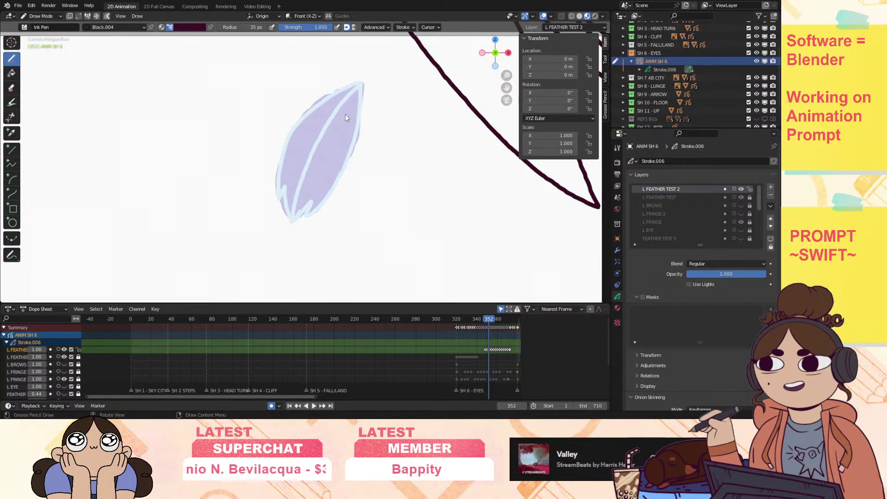
pyautogui.moveTo(362, 84)
pyautogui.mouseDown()
pyautogui.moveTo(325, 99)
pyautogui.moveTo(282, 147)
pyautogui.moveTo(277, 174)
pyautogui.mouseUp()
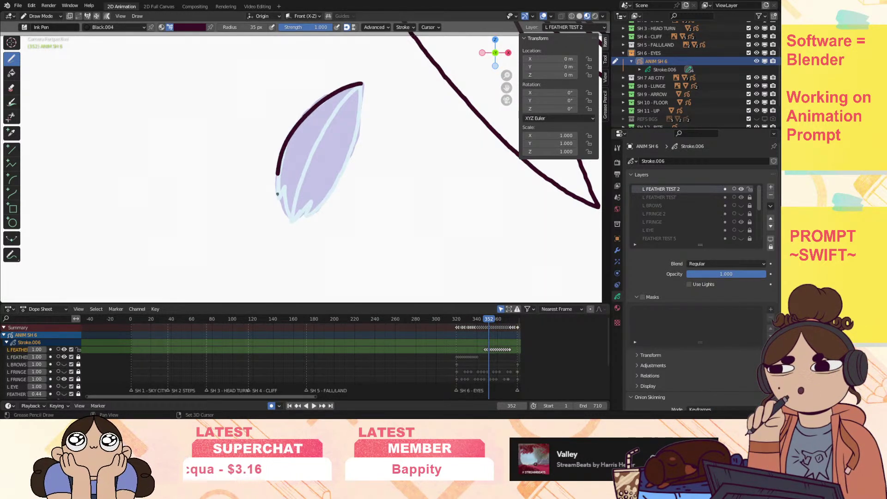
pyautogui.click(278, 199)
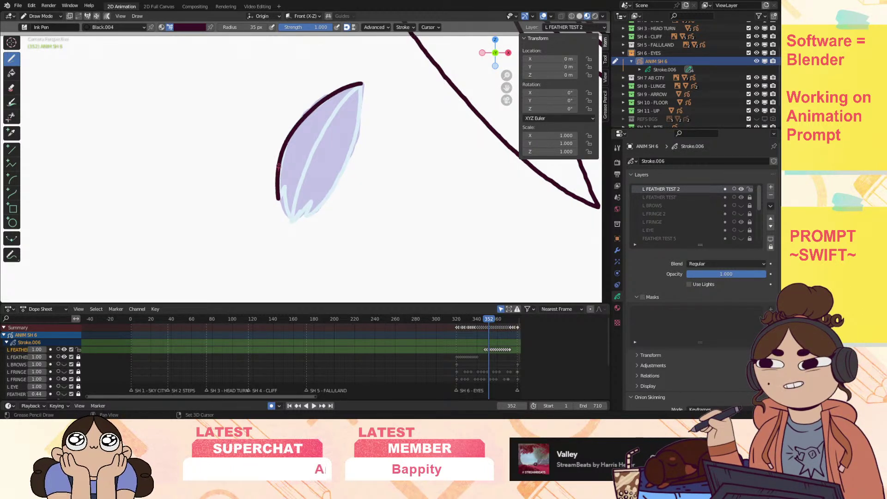
pyautogui.moveTo(277, 199); pyautogui.dragTo(285, 186)
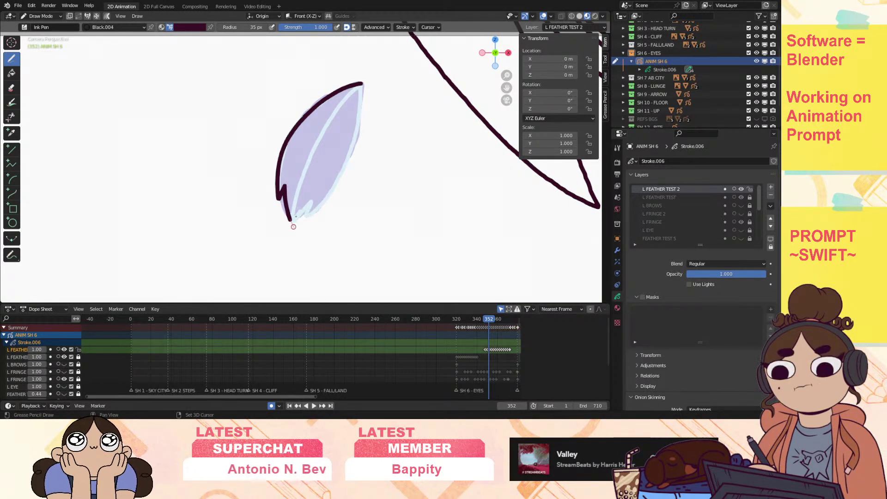
pyautogui.moveTo(291, 222)
pyautogui.mouseDown()
pyautogui.moveTo(312, 201)
pyautogui.moveTo(305, 215)
pyautogui.moveTo(357, 127)
pyautogui.moveTo(361, 85)
pyautogui.moveTo(293, 207)
pyautogui.mouseUp()
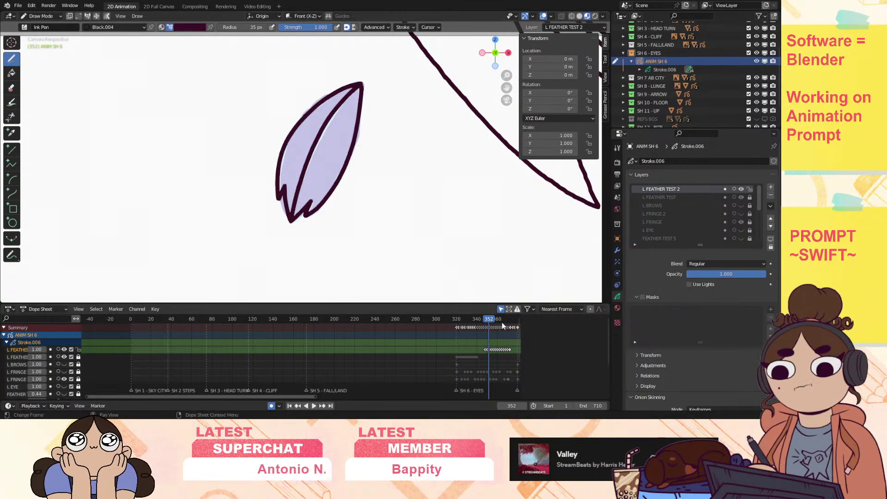
# Go to frame 354 and ink the feather's closed outline, both notches and the central vein over its sketch.
pyautogui.moveTo(309, 395)
pyautogui.mouseDown()
pyautogui.moveTo(109, 395)
pyautogui.moveTo(278, 411)
pyautogui.moveTo(330, 400)
pyautogui.moveTo(283, 397)
pyautogui.moveTo(292, 397)
pyautogui.mouseUp()
pyautogui.press('space')
pyautogui.press('space')
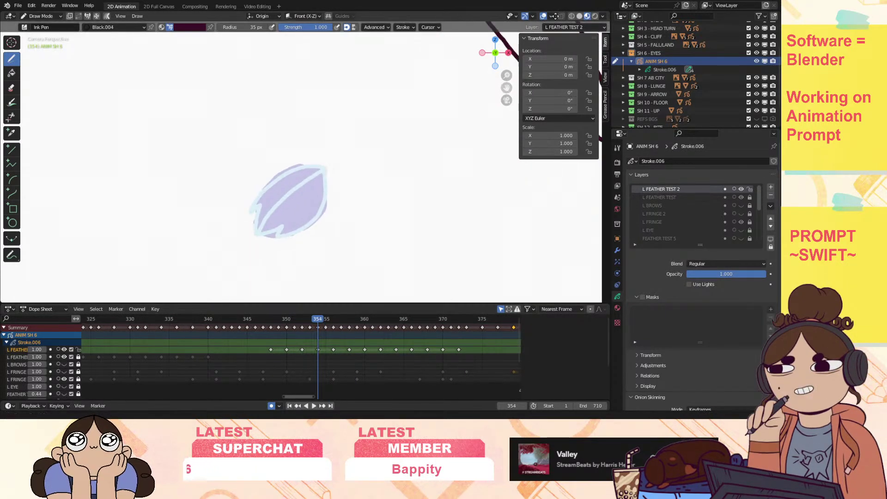
pyautogui.moveTo(507, 75); pyautogui.dragTo(499, 92)
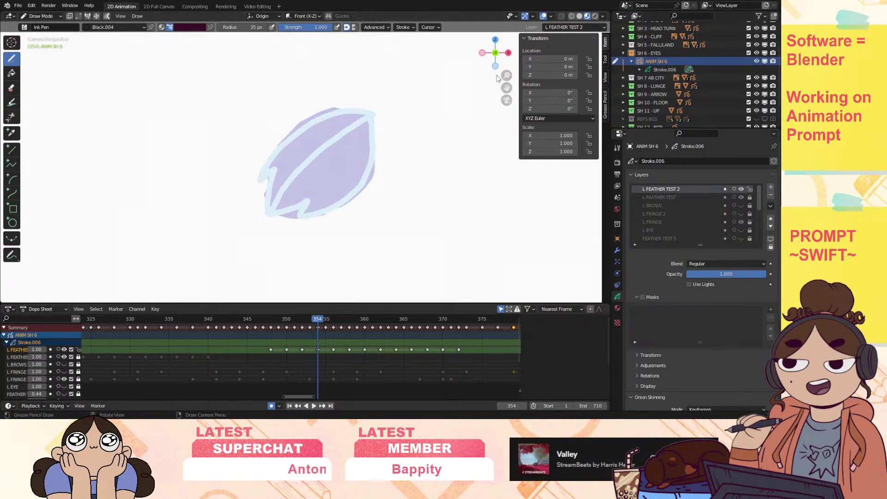
pyautogui.moveTo(373, 114)
pyautogui.mouseDown()
pyautogui.moveTo(328, 112)
pyautogui.moveTo(270, 158)
pyautogui.moveTo(259, 184)
pyautogui.moveTo(275, 169)
pyautogui.moveTo(268, 213)
pyautogui.moveTo(312, 197)
pyautogui.moveTo(300, 220)
pyautogui.moveTo(349, 198)
pyautogui.moveTo(373, 167)
pyautogui.mouseUp()
pyautogui.moveTo(373, 123); pyautogui.dragTo(371, 111)
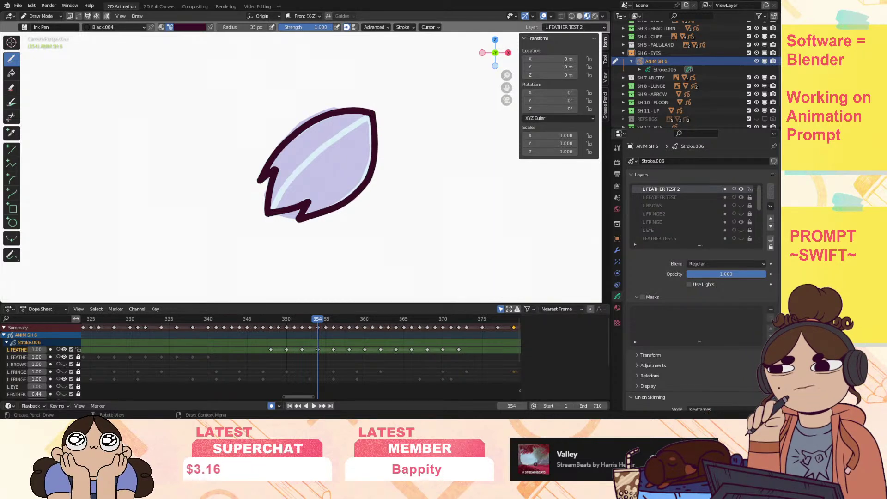
pyautogui.moveTo(324, 148); pyautogui.dragTo(285, 186)
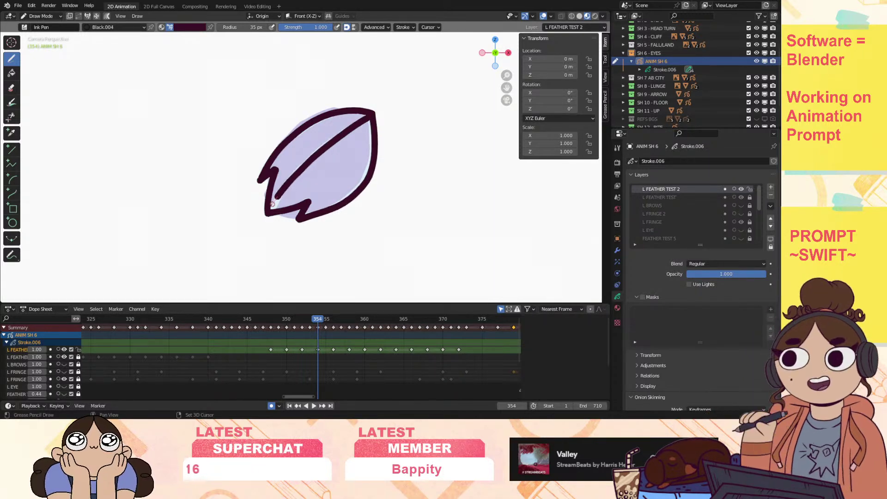
# Go to frame 356 and ink the feather's curved outline, notched end and central vein over its sketch.
pyautogui.click(332, 319)
pyautogui.moveTo(506, 87); pyautogui.dragTo(577, 25)
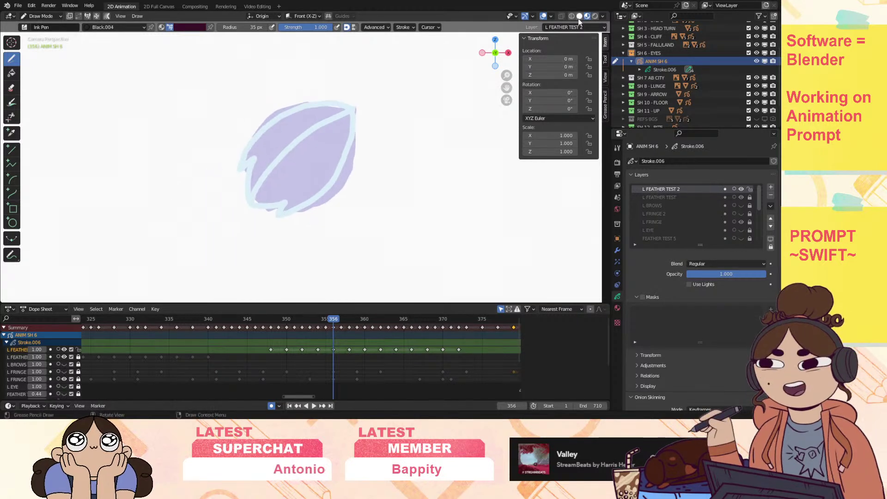
pyautogui.moveTo(354, 108)
pyautogui.mouseDown()
pyautogui.moveTo(302, 107)
pyautogui.moveTo(240, 168)
pyautogui.mouseUp()
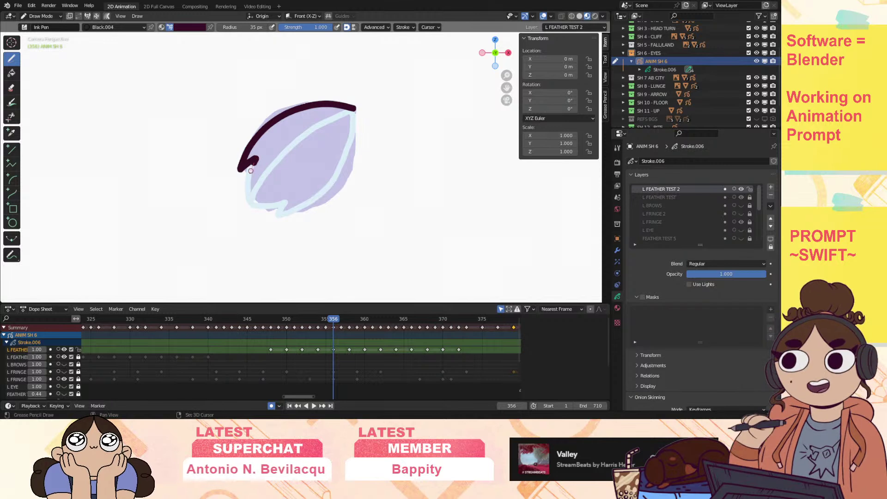
pyautogui.moveTo(248, 202)
pyautogui.mouseDown()
pyautogui.moveTo(296, 143)
pyautogui.moveTo(355, 109)
pyautogui.moveTo(351, 143)
pyautogui.mouseUp()
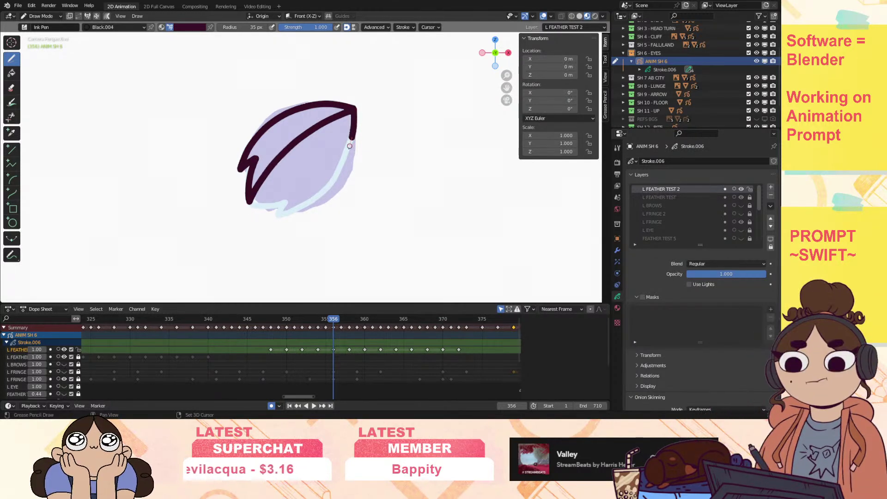
pyautogui.moveTo(326, 188)
pyautogui.mouseDown()
pyautogui.moveTo(280, 214)
pyautogui.moveTo(287, 201)
pyautogui.moveTo(244, 199)
pyautogui.mouseUp()
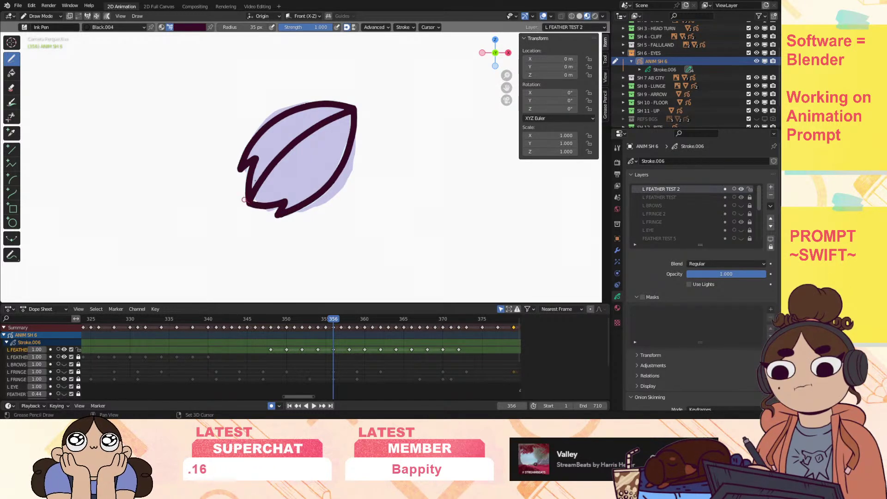
# Ink the feather's rounded outline, notches and curved central vein at frame 358, and advance to frame 360.
pyautogui.moveTo(344, 323); pyautogui.dragTo(349, 324)
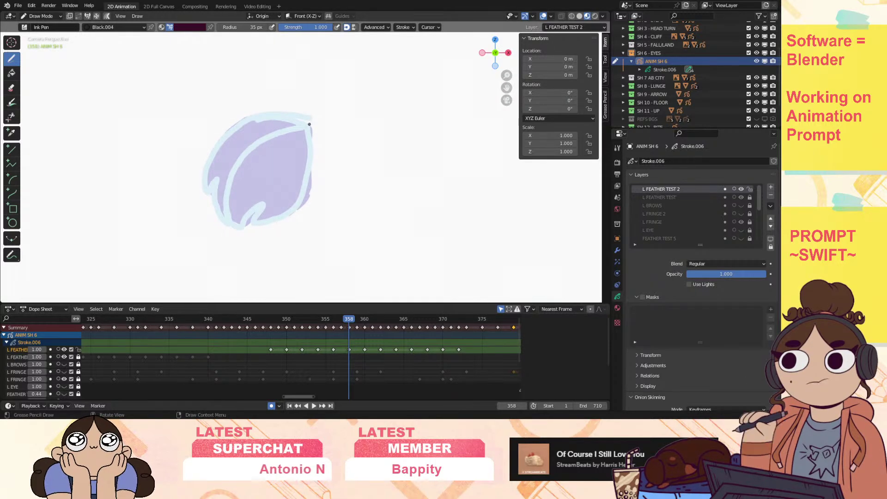
pyautogui.click(308, 123)
pyautogui.moveTo(210, 158); pyautogui.dragTo(205, 190)
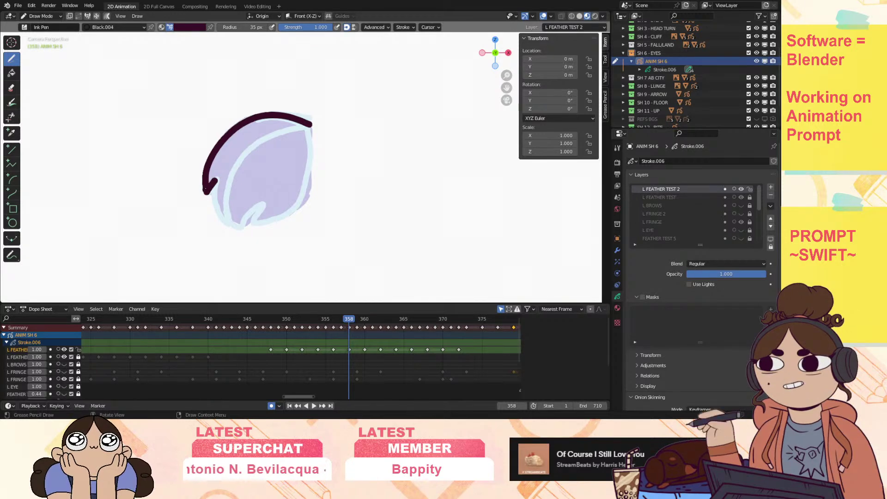
pyautogui.moveTo(213, 181)
pyautogui.mouseDown()
pyautogui.moveTo(221, 212)
pyautogui.moveTo(239, 226)
pyautogui.mouseUp()
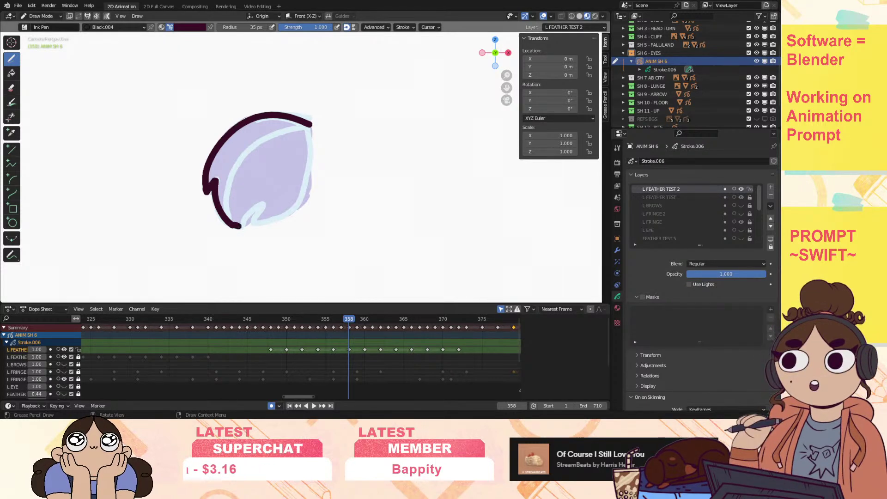
pyautogui.moveTo(242, 224); pyautogui.dragTo(311, 176)
pyautogui.moveTo(311, 129)
pyautogui.mouseDown()
pyautogui.moveTo(311, 121)
pyautogui.moveTo(227, 186)
pyautogui.moveTo(233, 225)
pyautogui.mouseUp()
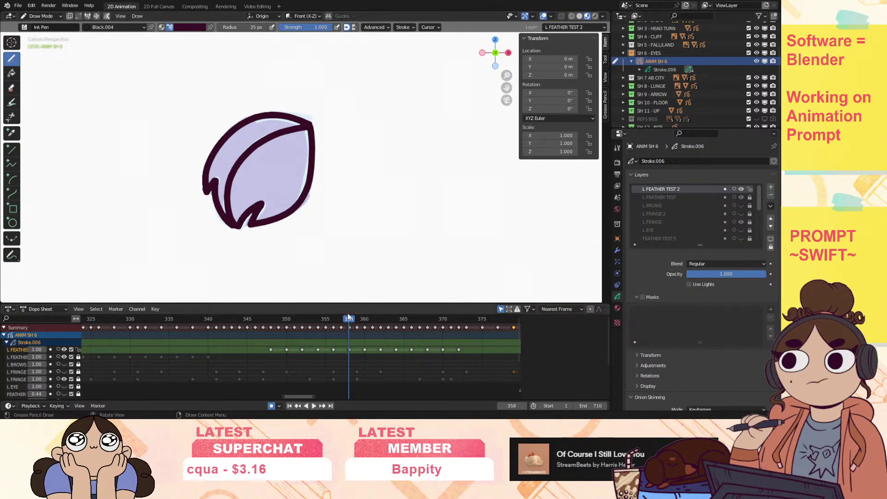
pyautogui.press('space')
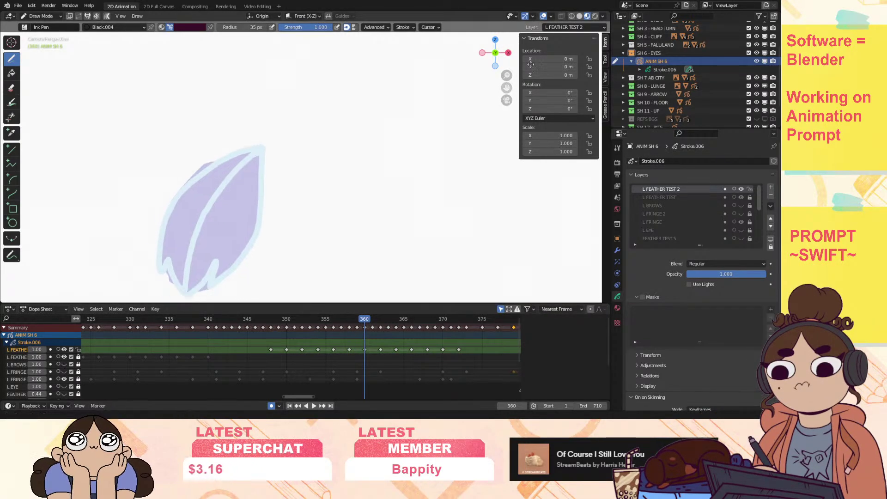
# Ink the feather's closed outline, both notches and the curved central vein over its sketch at frame 360.
pyautogui.press('space')
pyautogui.moveTo(321, 97)
pyautogui.mouseDown()
pyautogui.moveTo(305, 98)
pyautogui.moveTo(235, 152)
pyautogui.mouseUp()
pyautogui.moveTo(221, 205)
pyautogui.mouseDown()
pyautogui.moveTo(222, 228)
pyautogui.moveTo(251, 249)
pyautogui.moveTo(277, 209)
pyautogui.mouseUp()
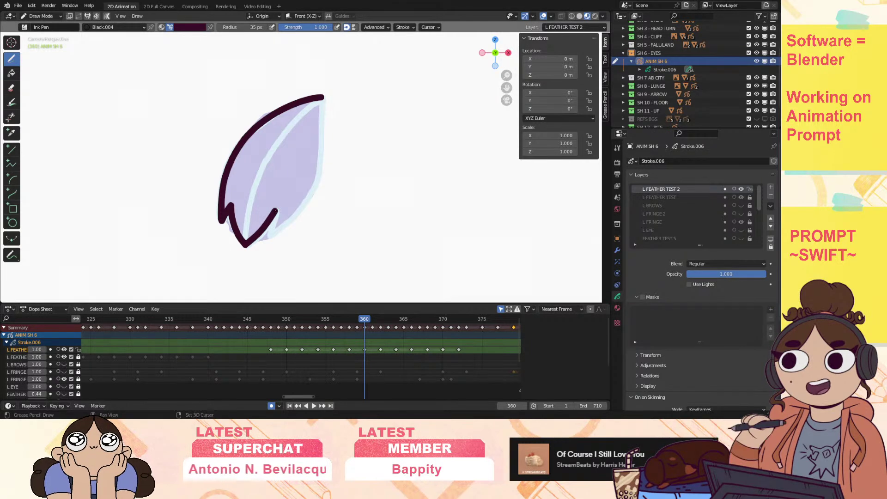
pyautogui.moveTo(303, 205)
pyautogui.mouseDown()
pyautogui.moveTo(316, 183)
pyautogui.moveTo(318, 98)
pyautogui.mouseUp()
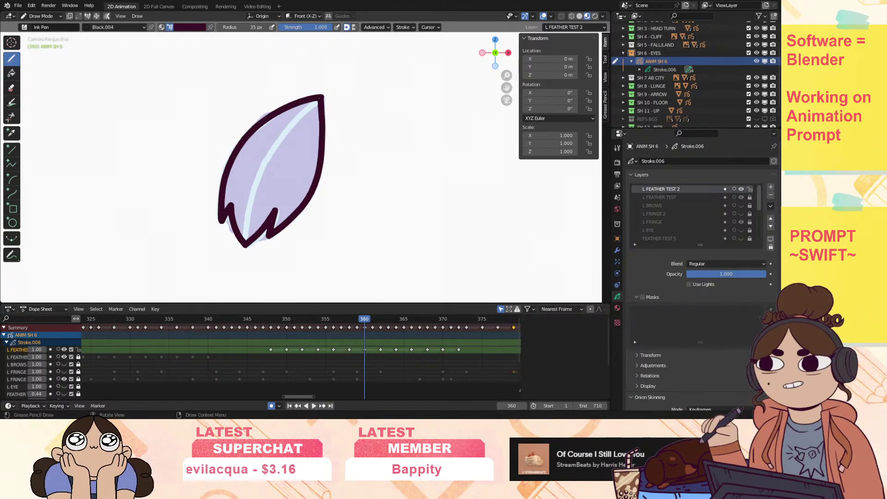
pyautogui.moveTo(254, 189); pyautogui.dragTo(246, 236)
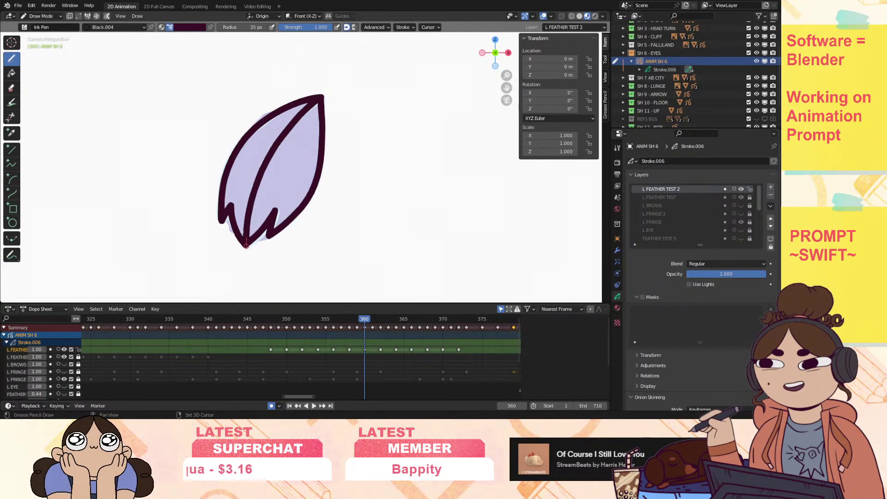
# Go to frame 362 and ink the feather's outline, pointed notched end and central vein over its sketch.
pyautogui.press('space')
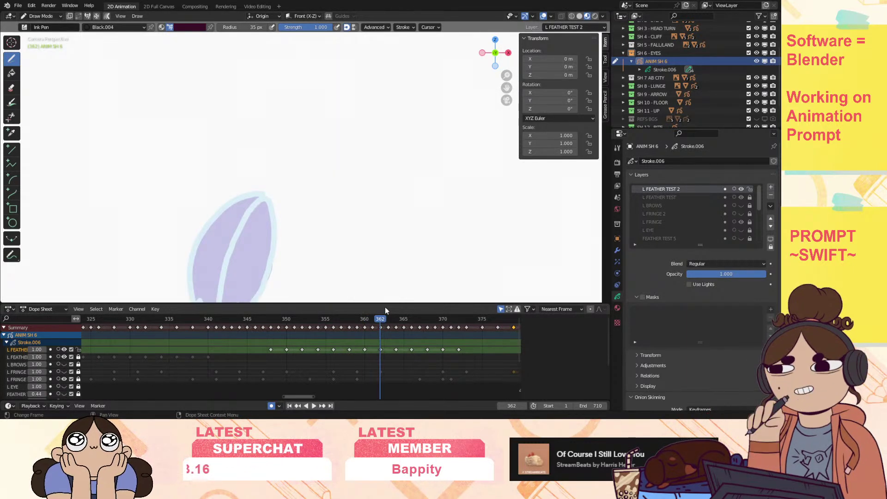
pyautogui.moveTo(517, 65); pyautogui.dragTo(568, 19)
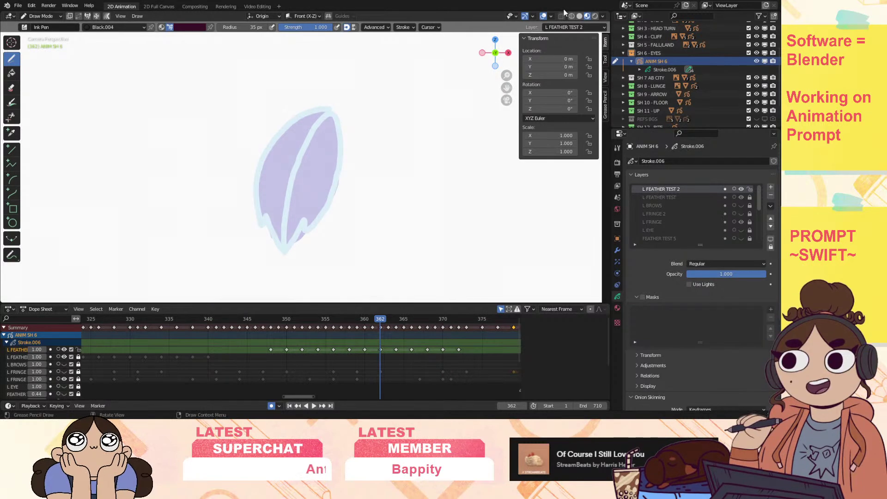
pyautogui.moveTo(331, 110); pyautogui.dragTo(338, 164)
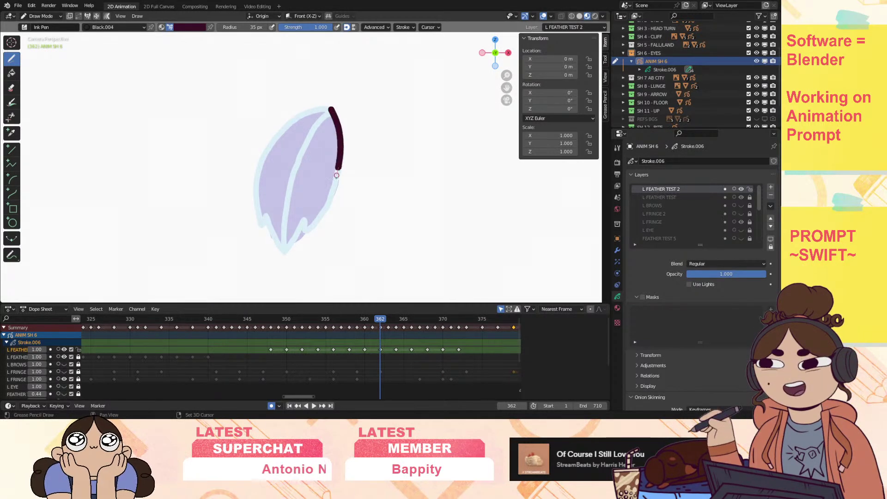
pyautogui.moveTo(302, 220)
pyautogui.mouseDown()
pyautogui.moveTo(305, 234)
pyautogui.moveTo(289, 255)
pyautogui.mouseUp()
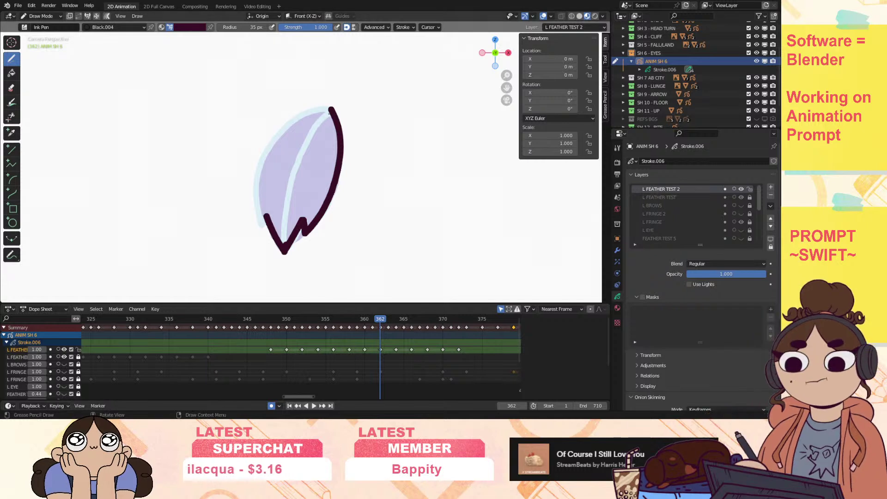
pyautogui.moveTo(316, 125); pyautogui.dragTo(284, 237)
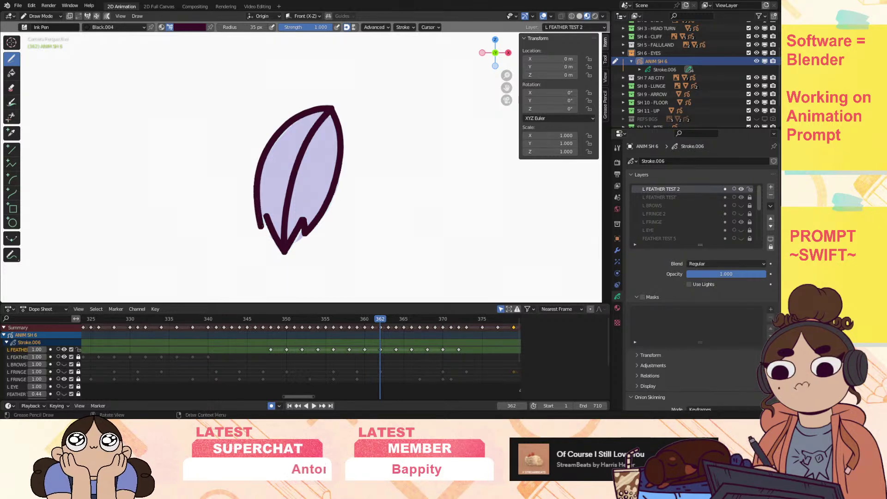
pyautogui.moveTo(263, 225); pyautogui.dragTo(267, 216)
# Go to frame 364 and ink the feather's two curved sides, central vein and both notches over its sketch.
pyautogui.moveTo(382, 319); pyautogui.dragTo(396, 320)
pyautogui.moveTo(507, 88); pyautogui.dragTo(490, 1)
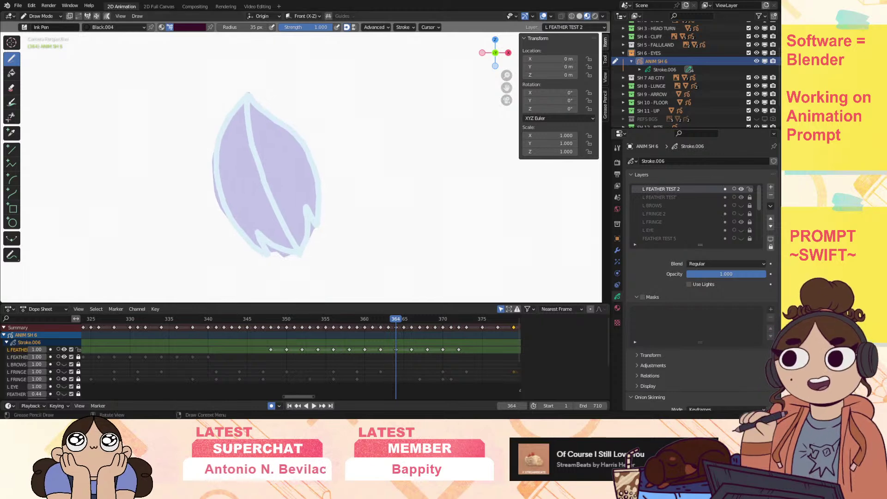
pyautogui.moveTo(252, 99)
pyautogui.mouseDown()
pyautogui.moveTo(307, 148)
pyautogui.moveTo(315, 181)
pyautogui.mouseUp()
pyautogui.moveTo(315, 220); pyautogui.dragTo(314, 229)
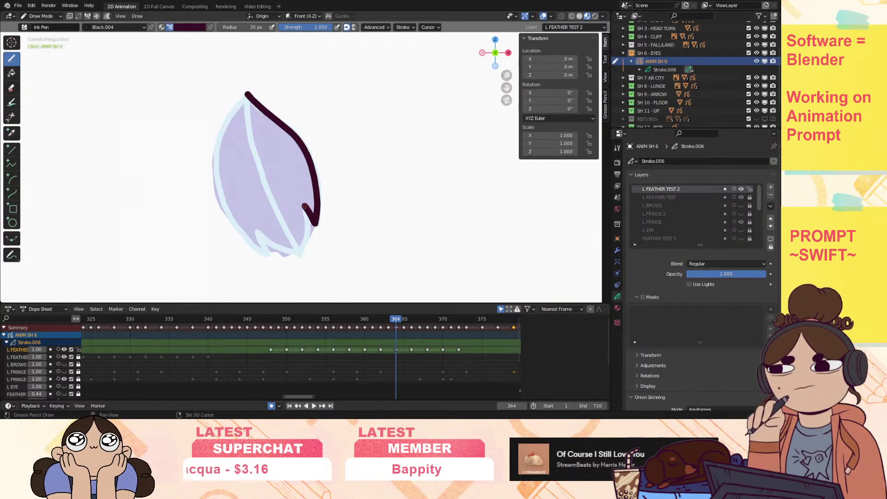
pyautogui.moveTo(305, 241); pyautogui.dragTo(299, 257)
pyautogui.moveTo(247, 94); pyautogui.dragTo(266, 188)
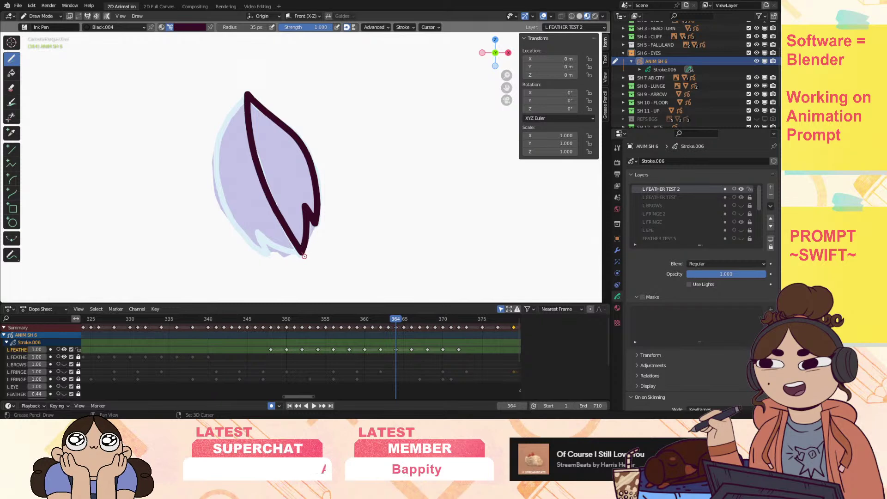
pyautogui.moveTo(247, 93); pyautogui.dragTo(227, 117)
pyautogui.moveTo(214, 175)
pyautogui.mouseDown()
pyautogui.moveTo(249, 246)
pyautogui.moveTo(268, 254)
pyautogui.mouseUp()
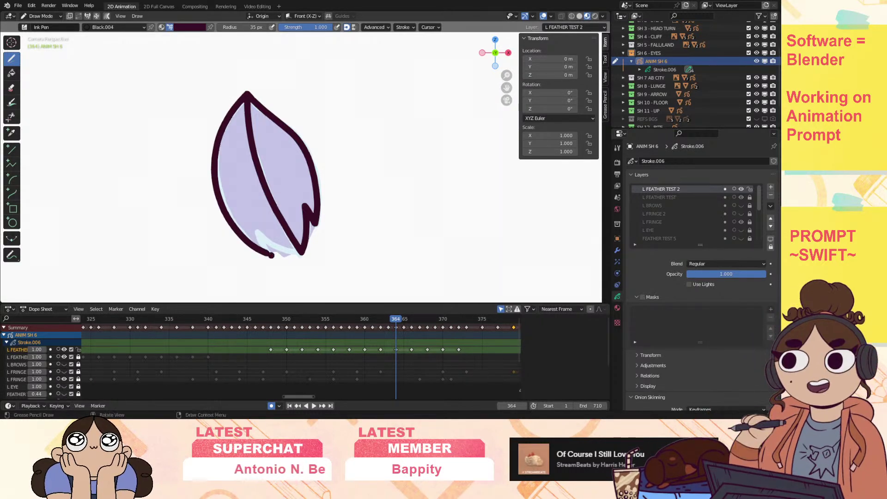
pyautogui.moveTo(267, 251)
pyautogui.mouseDown()
pyautogui.moveTo(258, 233)
pyautogui.moveTo(277, 248)
pyautogui.mouseUp()
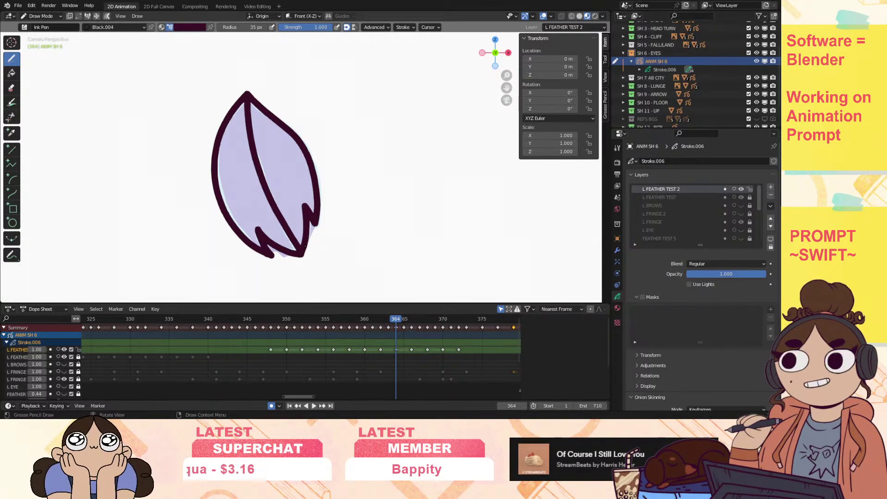
# Go to frame 366 and ink the large feather's closed outline, both notches and central vein over its sketch.
pyautogui.moveTo(397, 319); pyautogui.dragTo(411, 319)
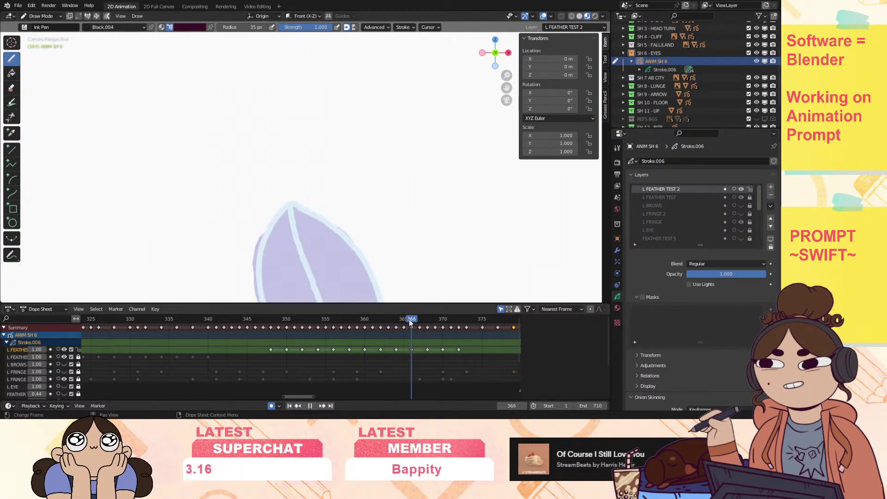
pyautogui.moveTo(506, 88); pyautogui.dragTo(462, 31)
pyautogui.moveTo(229, 59)
pyautogui.mouseDown()
pyautogui.moveTo(254, 66)
pyautogui.moveTo(295, 102)
pyautogui.mouseUp()
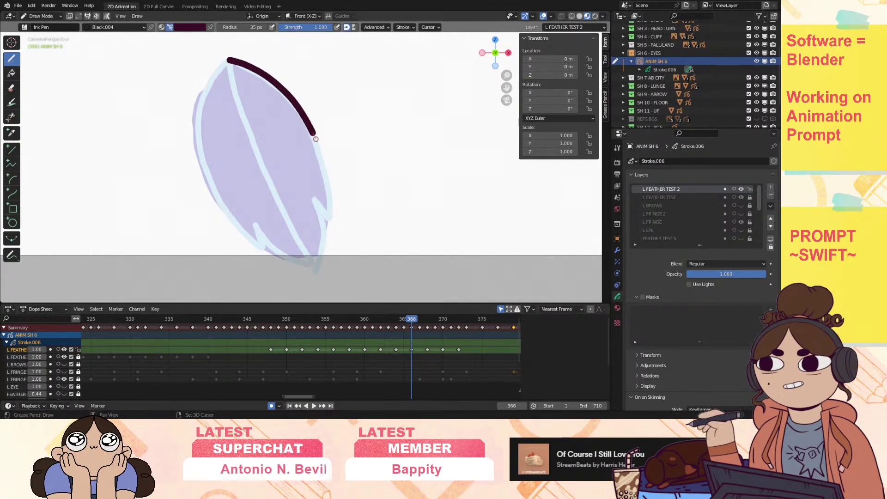
pyautogui.moveTo(315, 135); pyautogui.dragTo(329, 181)
pyautogui.moveTo(330, 217); pyautogui.dragTo(315, 266)
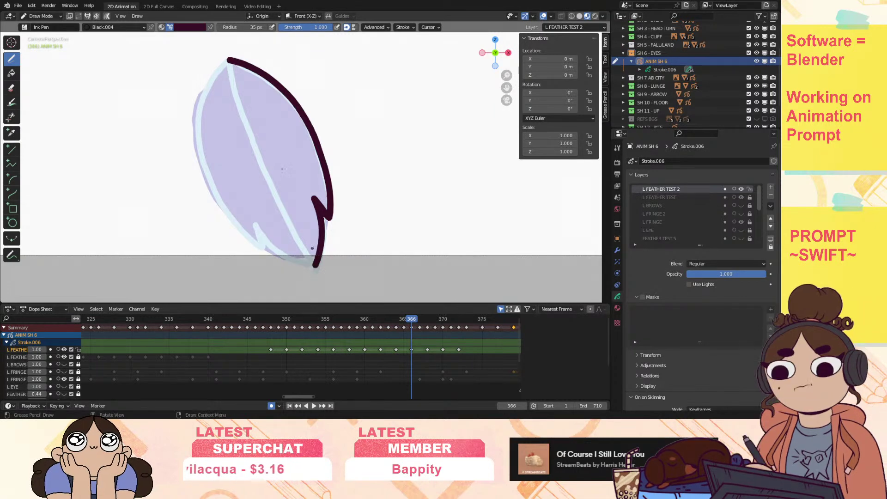
pyautogui.moveTo(229, 63)
pyautogui.mouseDown()
pyautogui.moveTo(252, 154)
pyautogui.moveTo(307, 259)
pyautogui.mouseUp()
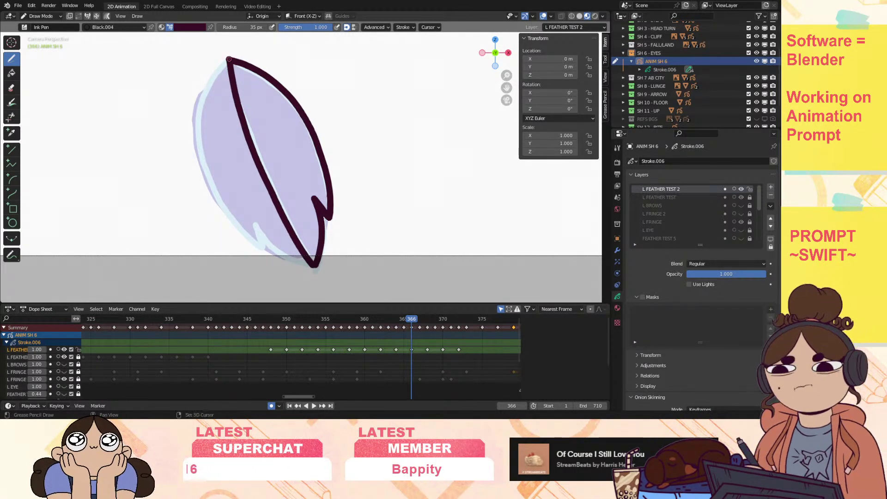
pyautogui.moveTo(204, 93); pyautogui.dragTo(201, 156)
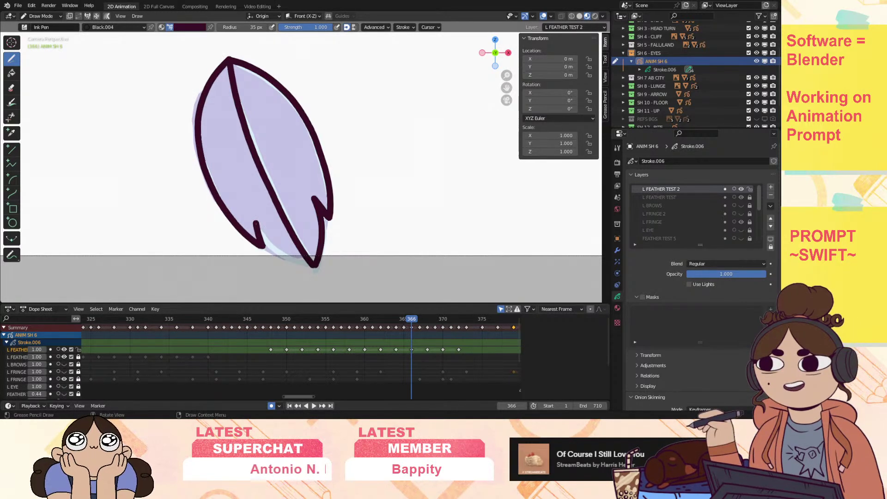
pyautogui.moveTo(280, 251); pyautogui.dragTo(314, 265)
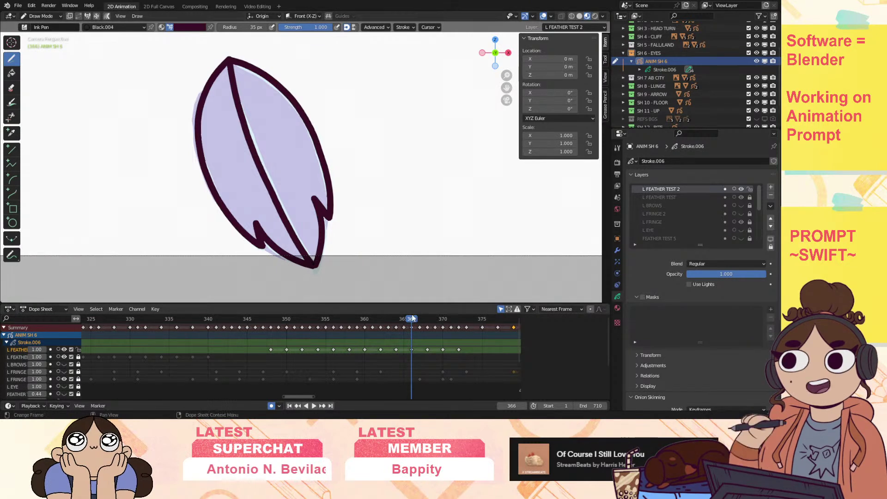
# At frame 368, ink the feather's upper sides and vein, closing them with a slanted line just below the camera frame's edge.
pyautogui.press('space')
pyautogui.moveTo(507, 84); pyautogui.dragTo(468, 4)
pyautogui.moveTo(308, 183); pyautogui.dragTo(331, 229)
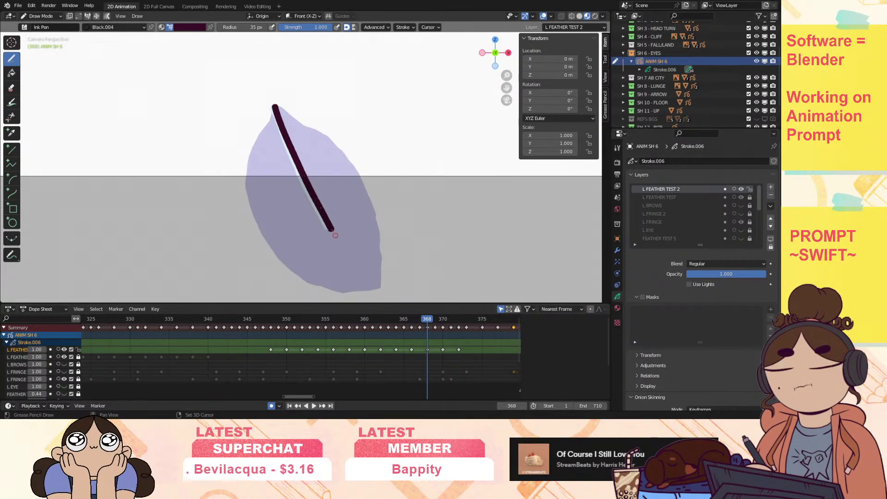
pyautogui.moveTo(294, 118); pyautogui.dragTo(341, 151)
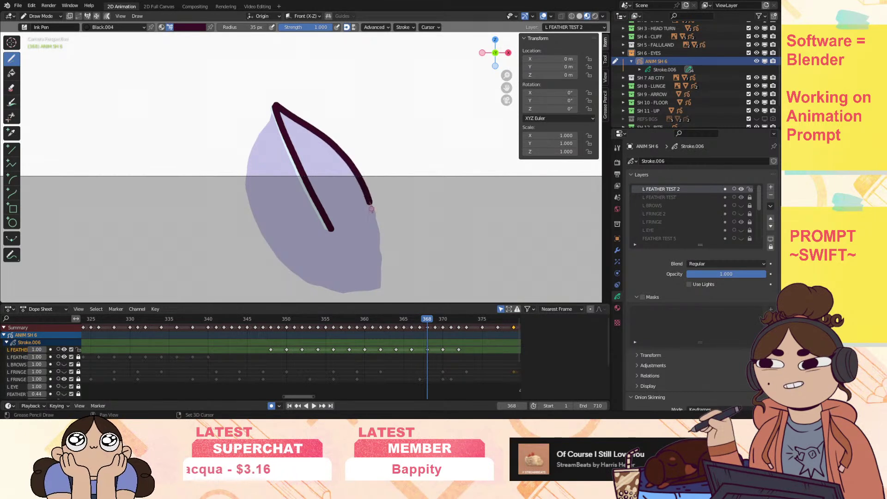
pyautogui.moveTo(370, 204); pyautogui.dragTo(374, 217)
pyautogui.moveTo(275, 105)
pyautogui.mouseDown()
pyautogui.moveTo(251, 155)
pyautogui.moveTo(252, 216)
pyautogui.mouseUp()
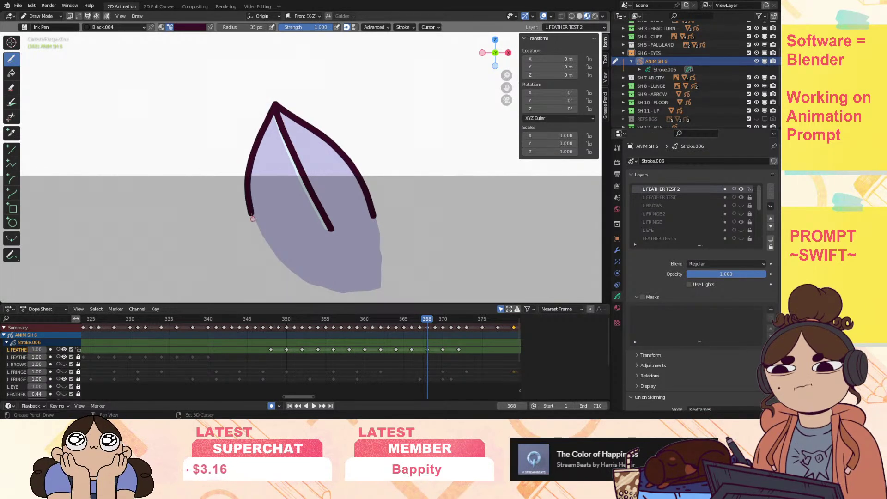
pyautogui.moveTo(266, 249); pyautogui.dragTo(387, 212)
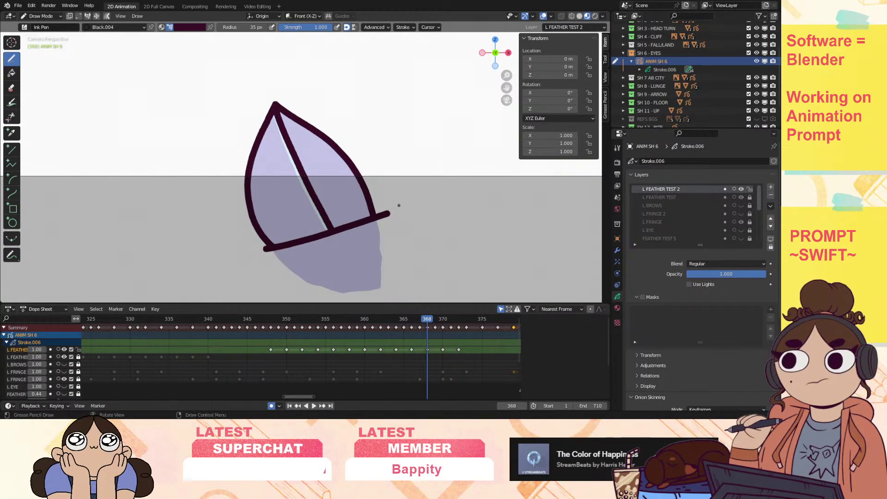
pyautogui.click(442, 319)
pyautogui.moveTo(506, 75); pyautogui.dragTo(499, 184)
pyautogui.moveTo(506, 76); pyautogui.dragTo(493, 92)
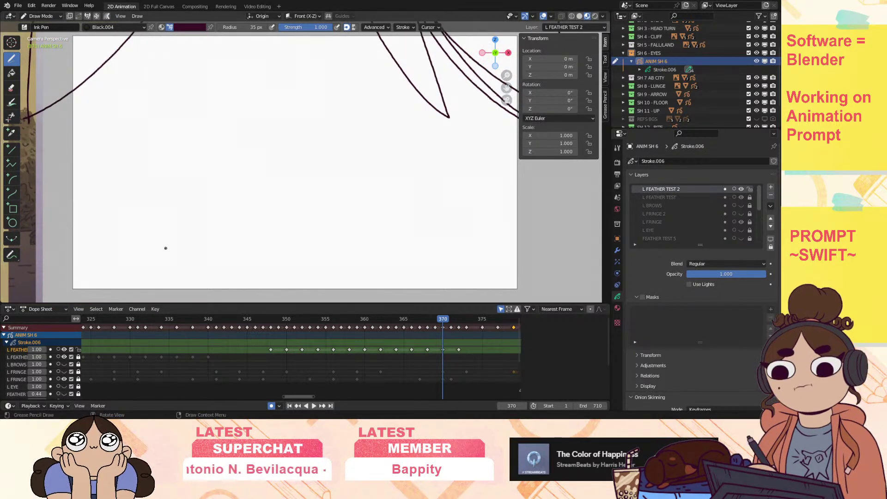
pyautogui.moveTo(165, 248); pyautogui.dragTo(199, 229)
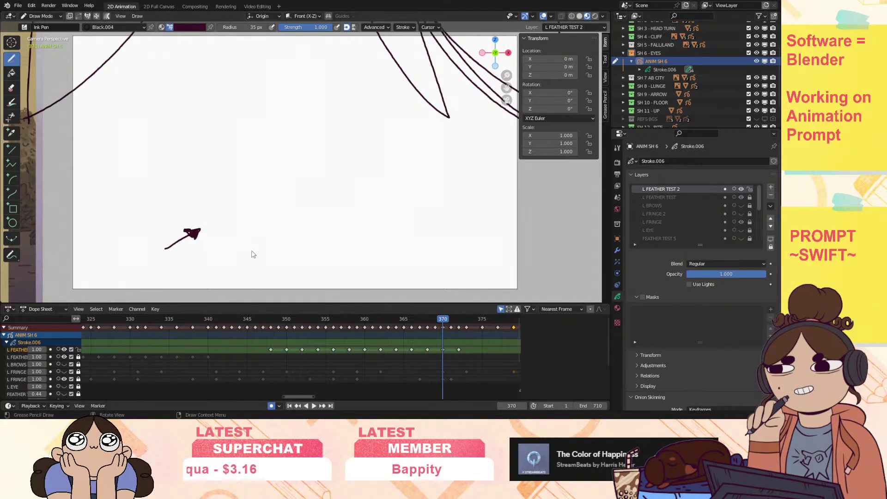
pyautogui.hotkey('ctrl', 'z')
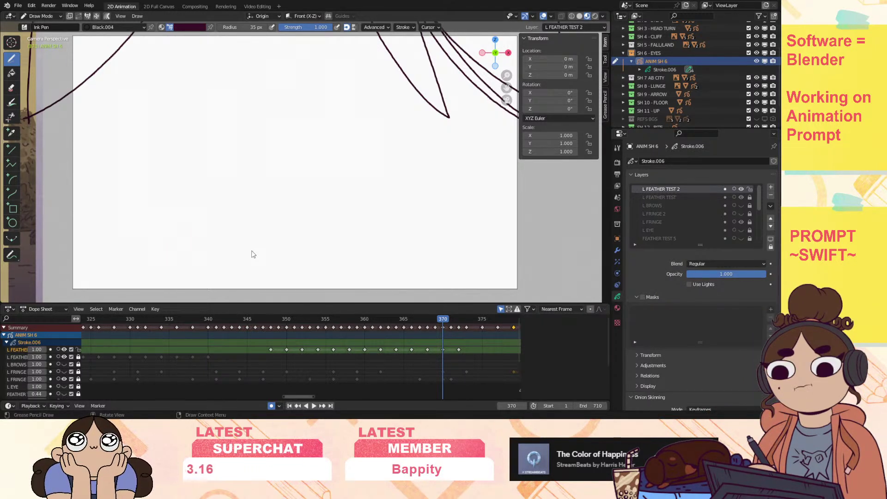
# Play back the shot to review the inked feather's fall, and stop at frame 354.
pyautogui.press('space')
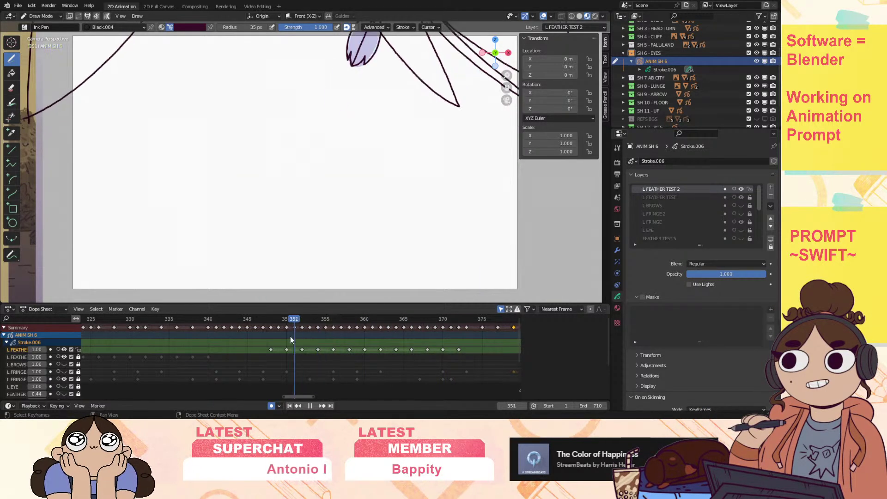
pyautogui.press('space')
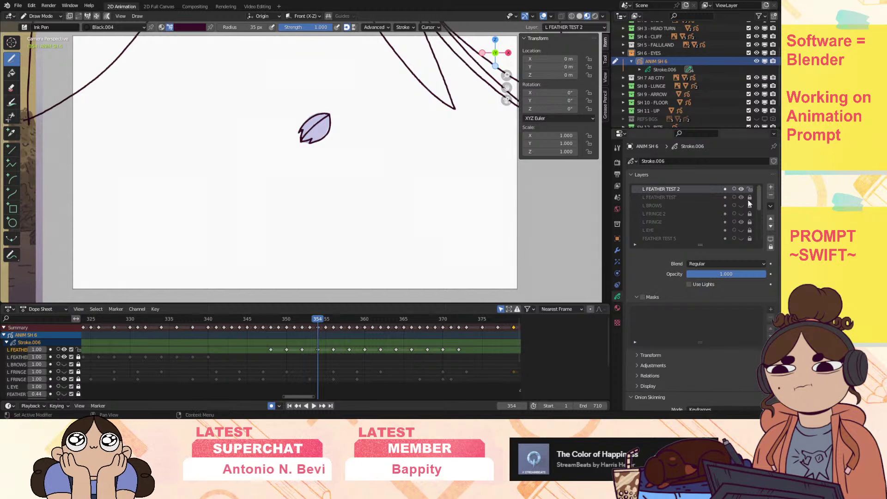
# Make the FEATHER TEST 3 layer active and visible.
pyautogui.moveTo(756, 198); pyautogui.dragTo(759, 215)
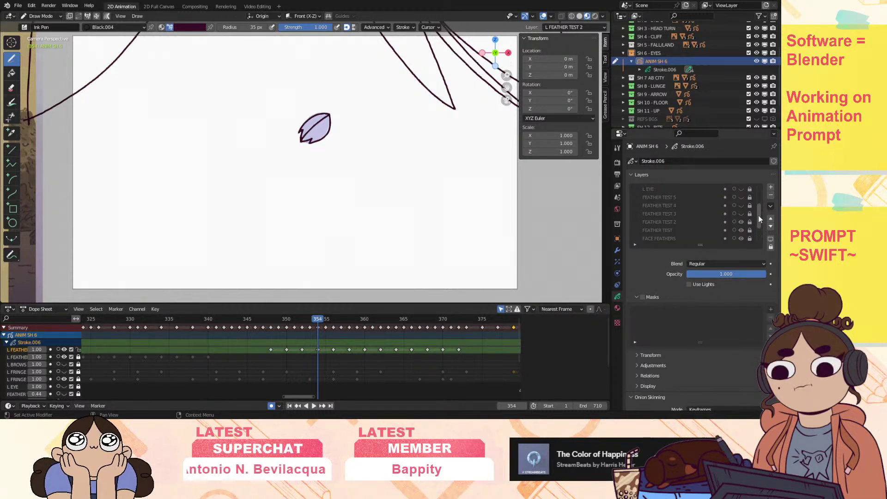
pyautogui.click(703, 214)
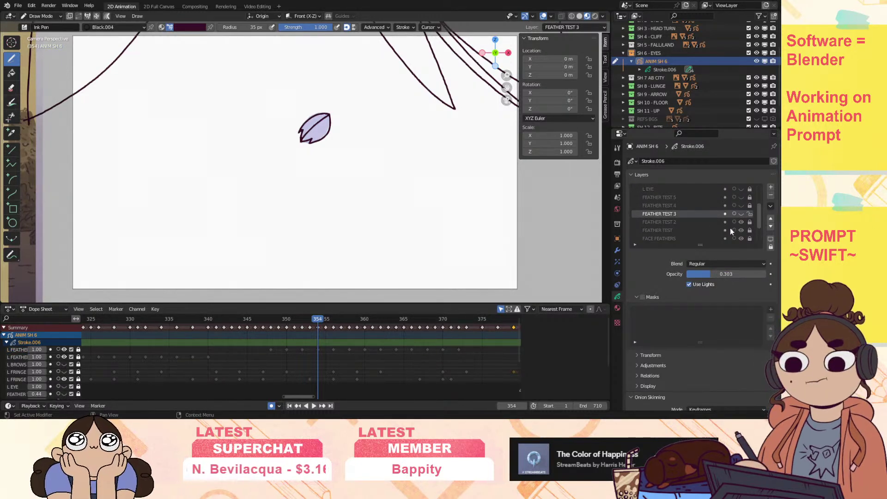
pyautogui.click(741, 214)
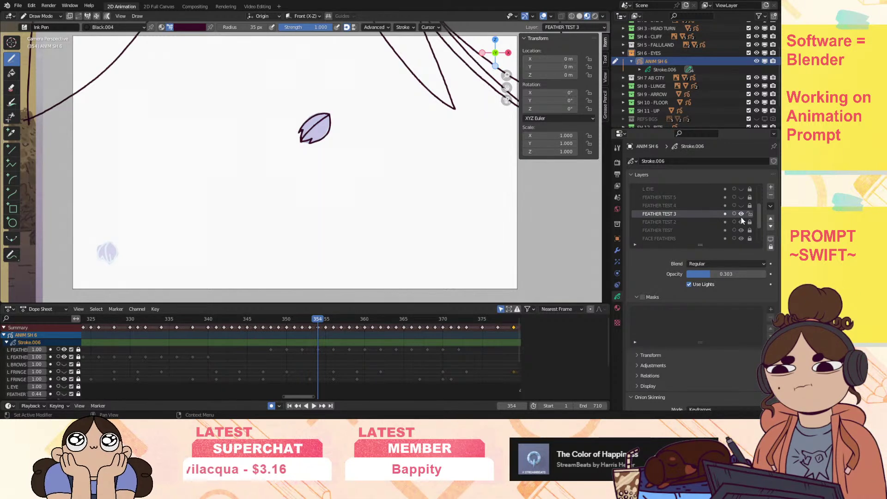
# Duplicate the FEATHER TEST 3 layer with empty keyframes and rename the copy L FEATHER TEST 3.
pyautogui.click(771, 206)
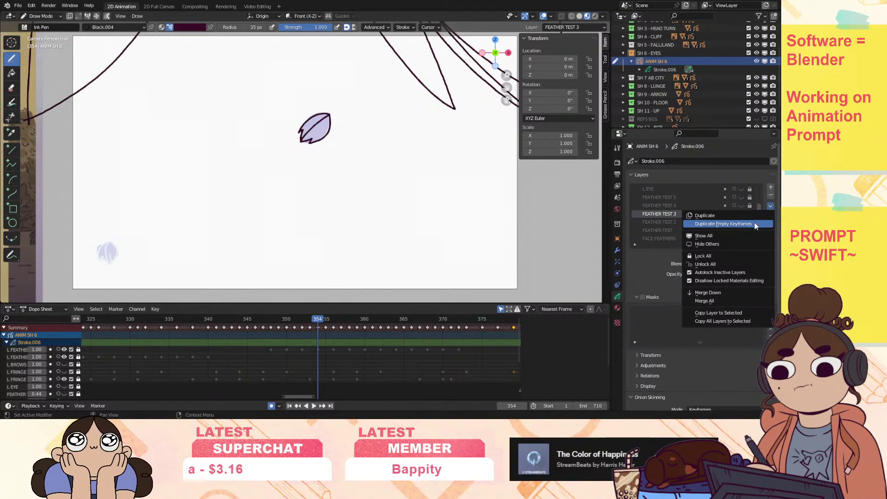
pyautogui.click(755, 224)
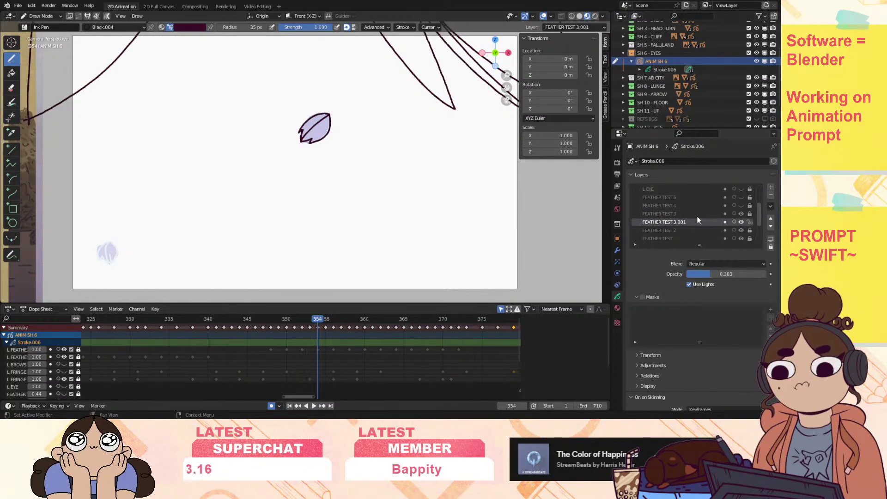
pyautogui.click(644, 223)
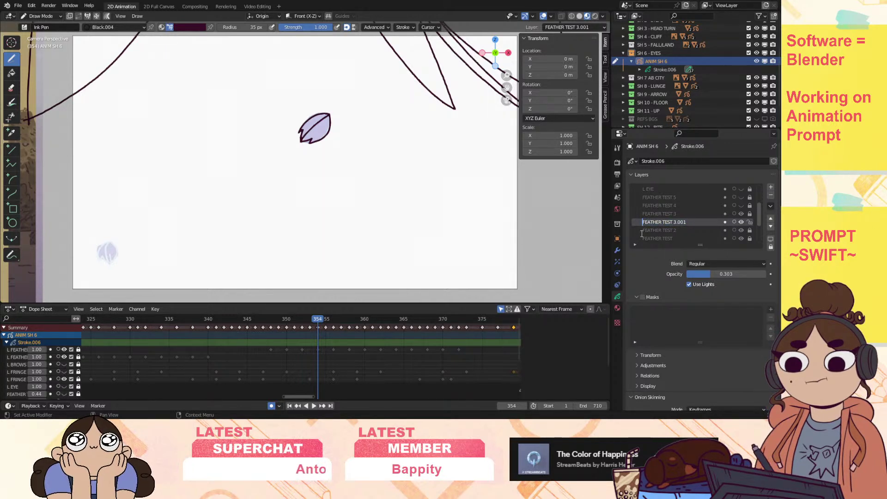
pyautogui.write('L')
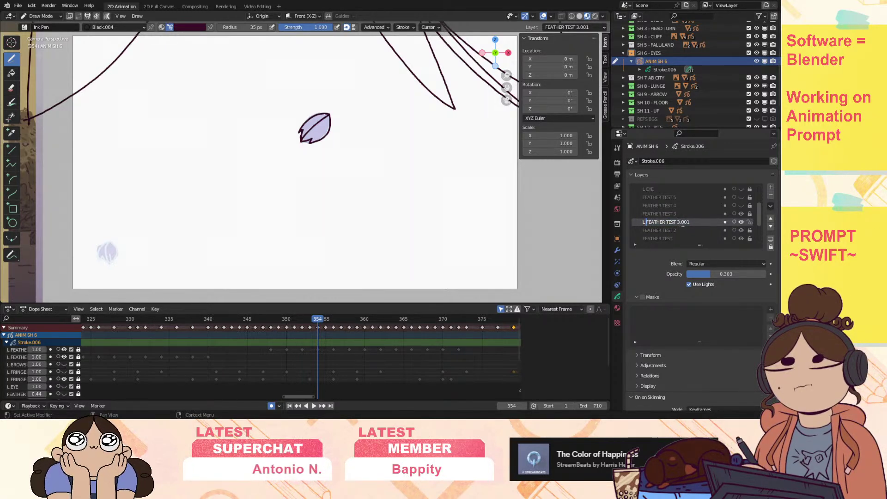
pyautogui.press('End')
pyautogui.press('BackSpace')
pyautogui.press('BackSpace')
pyautogui.press('BackSpace')
pyautogui.press('BackSpace')
pyautogui.press('Return')
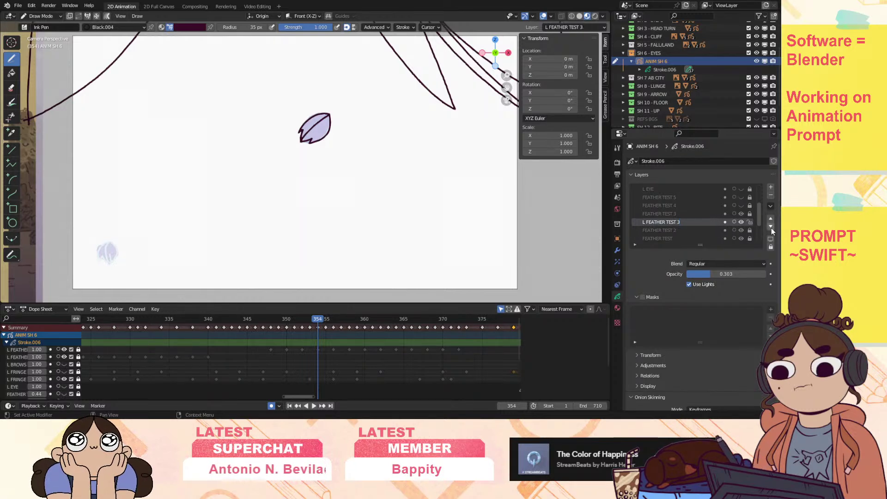
# Move the L FEATHER TEST 3 layer to the top of the layer stack, above L FEATHER TEST 2.
pyautogui.click(770, 218)
pyautogui.click(770, 218)
pyautogui.click(770, 218)
pyautogui.click(771, 218)
pyautogui.click(770, 218)
pyautogui.click(771, 218)
pyautogui.click(770, 218)
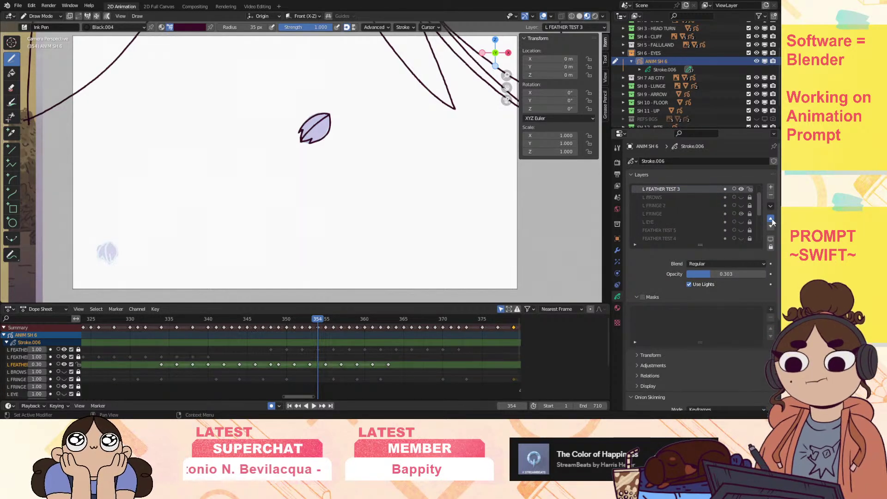
pyautogui.click(770, 218)
pyautogui.click(771, 218)
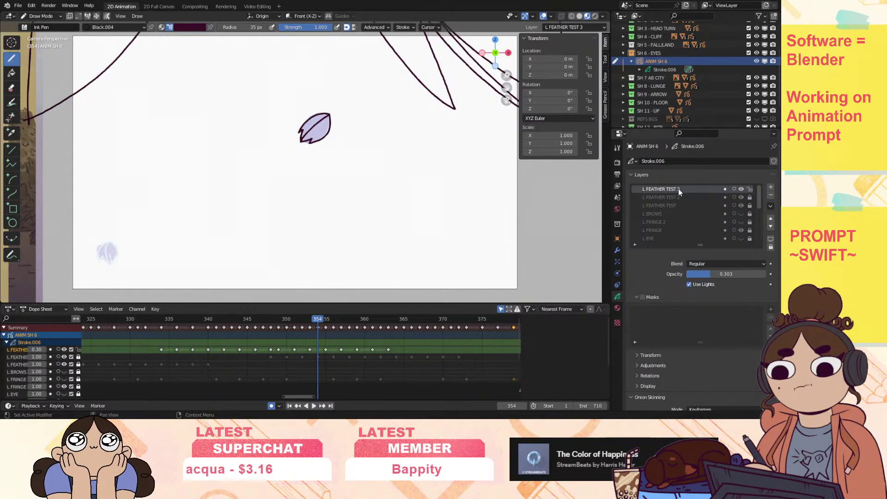
# Preview the third feather's sketched fall from frame 334 onward and return to frame 334.
pyautogui.click(161, 320)
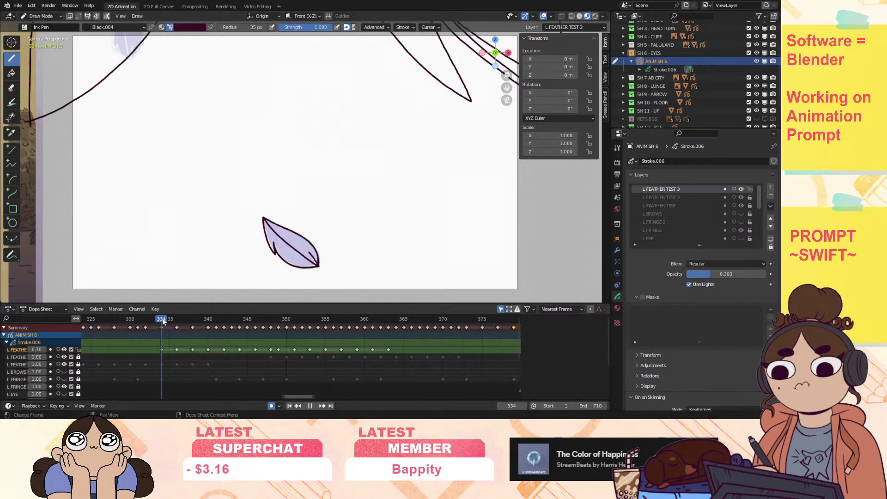
pyautogui.moveTo(506, 88); pyautogui.dragTo(535, 180)
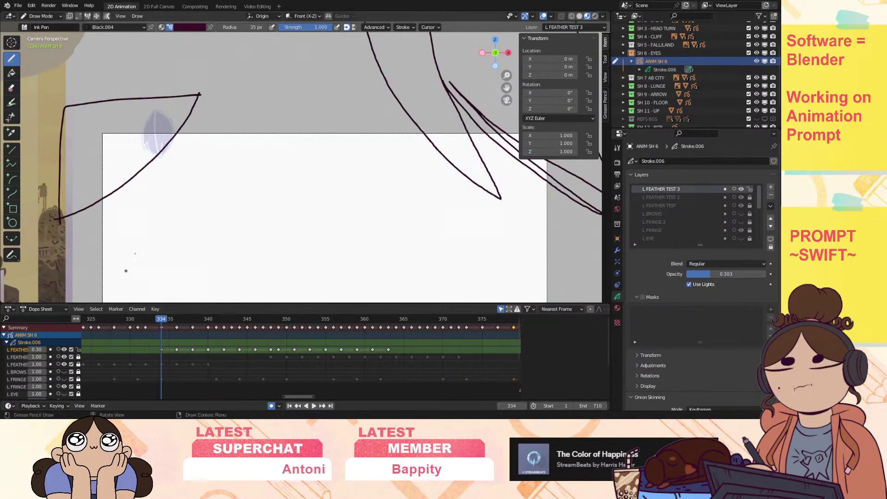
pyautogui.press('space')
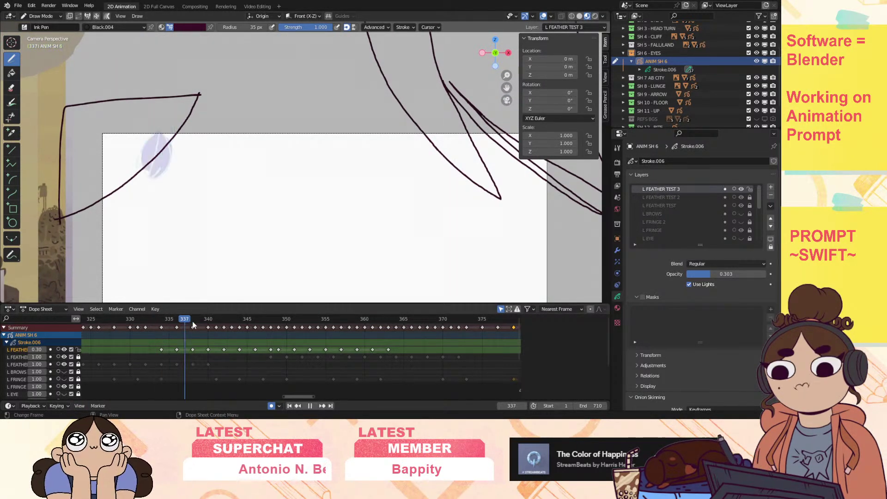
pyautogui.press('space')
pyautogui.moveTo(350, 329); pyautogui.dragTo(162, 340)
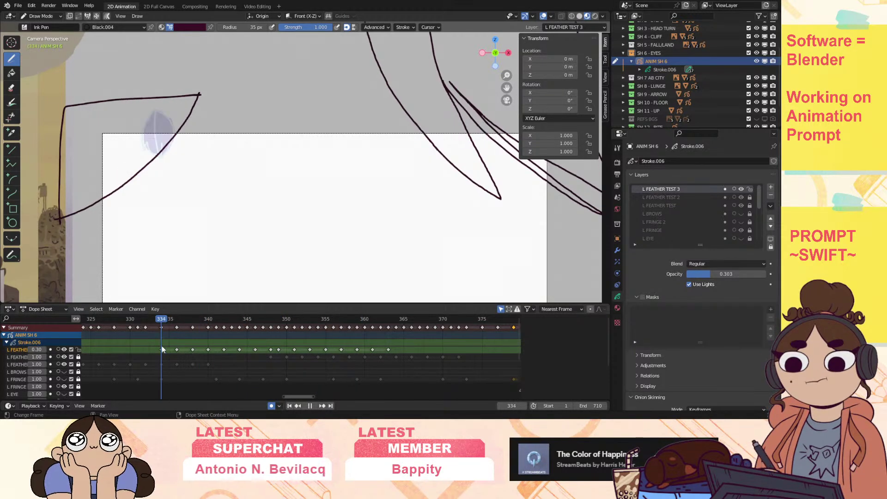
pyautogui.scroll(2, 301, 162)
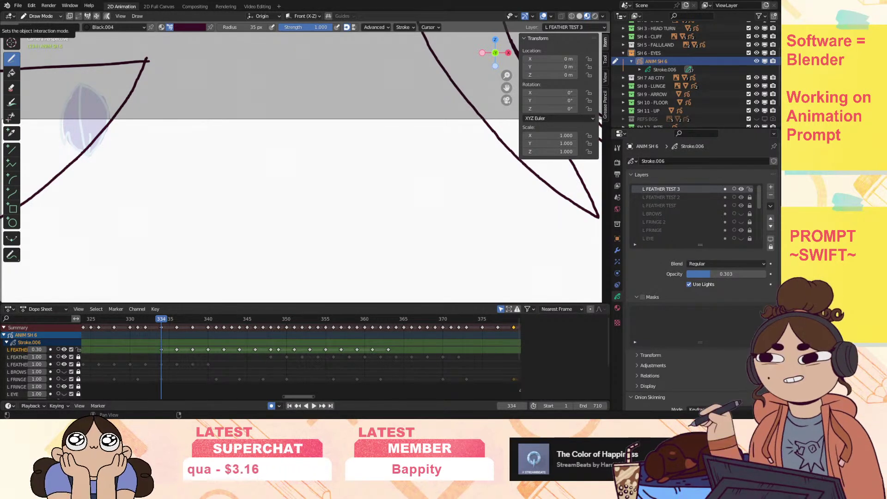
pyautogui.click(618, 251)
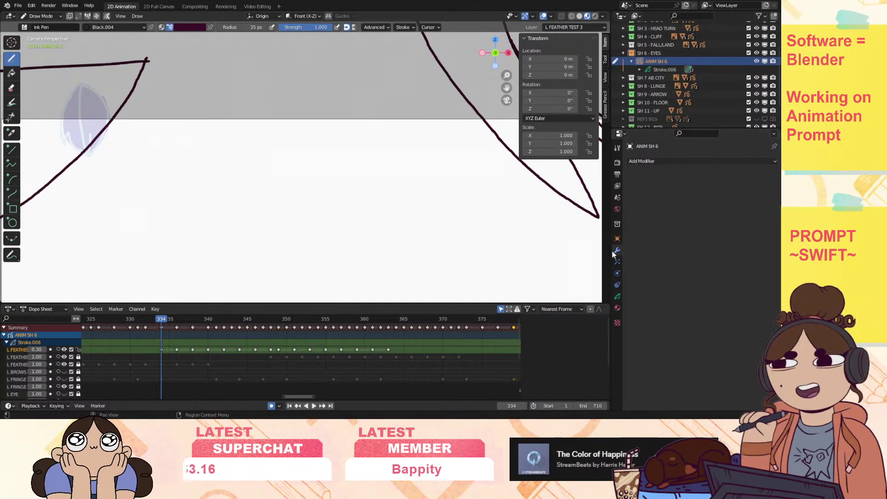
pyautogui.click(662, 161)
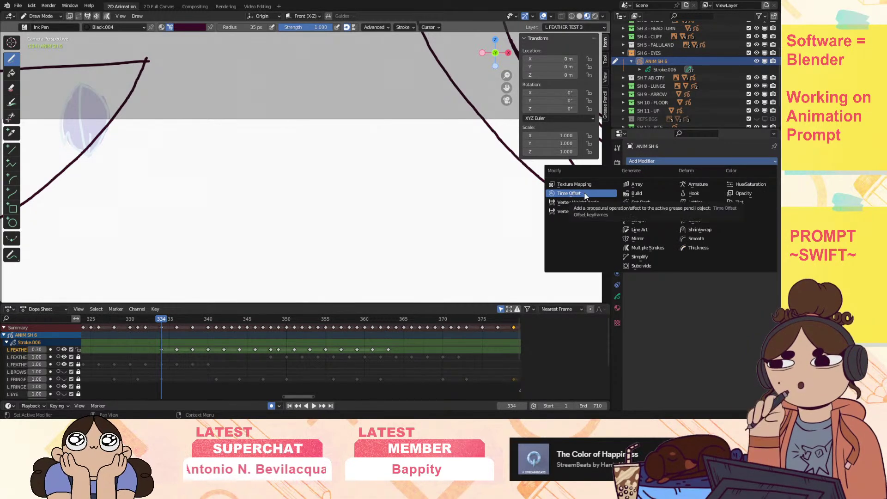
pyautogui.press('Escape')
pyautogui.click(703, 161)
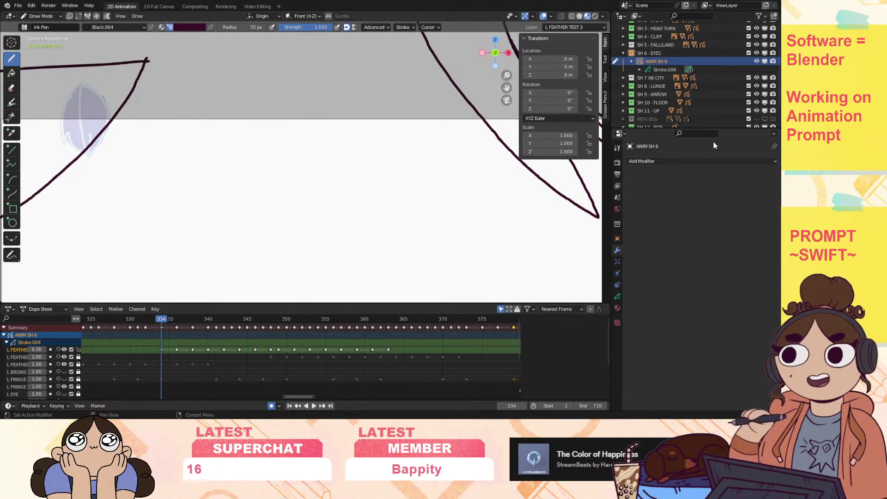
# Set the L FEATHER TEST 3 layer's opacity to 1.000 and turn off Use Lights.
pyautogui.click(617, 296)
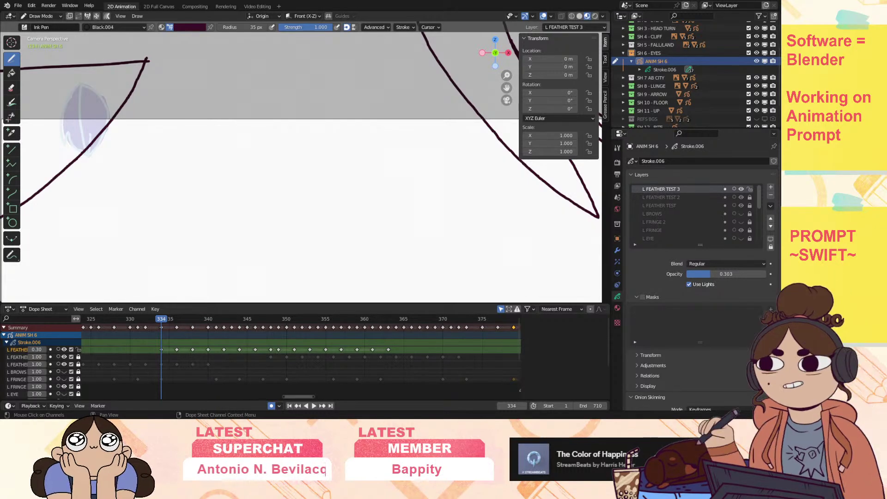
pyautogui.moveTo(507, 74)
pyautogui.mouseDown()
pyautogui.moveTo(507, 95)
pyautogui.moveTo(506, 44)
pyautogui.moveTo(589, 55)
pyautogui.moveTo(507, 56)
pyautogui.moveTo(507, 65)
pyautogui.mouseUp()
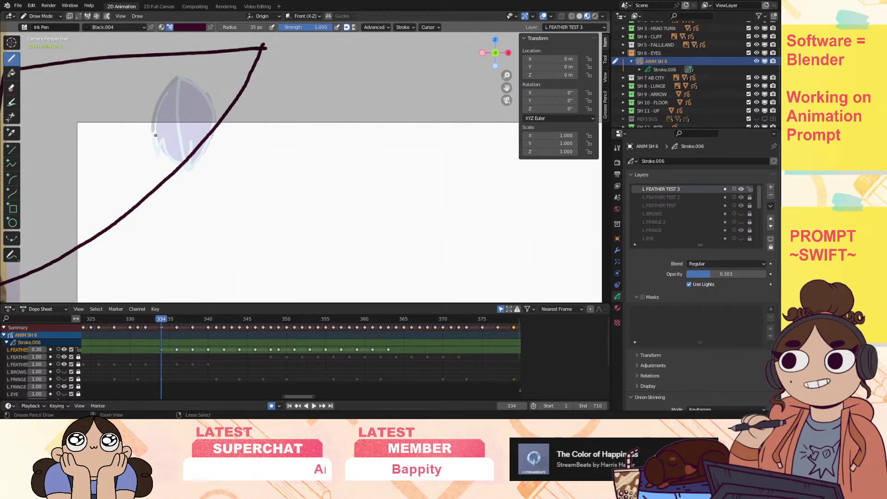
pyautogui.moveTo(711, 274); pyautogui.dragTo(765, 274)
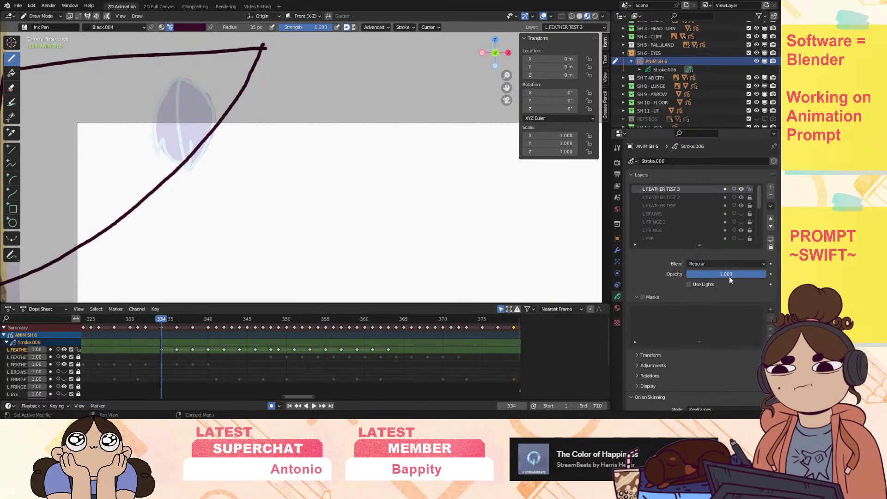
# Ink the third feather's closed outline, both notches and central vein over its sketch at frame 334.
pyautogui.moveTo(177, 77)
pyautogui.mouseDown()
pyautogui.moveTo(161, 103)
pyautogui.moveTo(154, 151)
pyautogui.moveTo(163, 137)
pyautogui.mouseUp()
pyautogui.moveTo(179, 164); pyautogui.dragTo(187, 169)
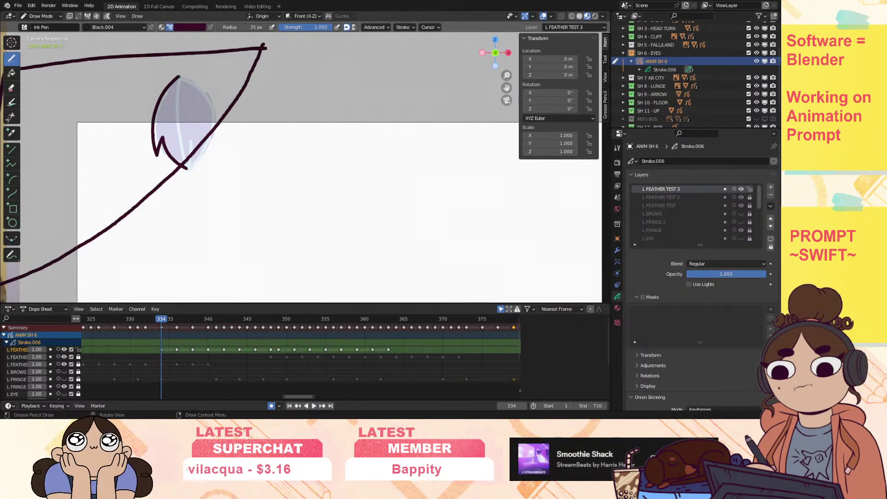
pyautogui.moveTo(180, 136); pyautogui.dragTo(186, 166)
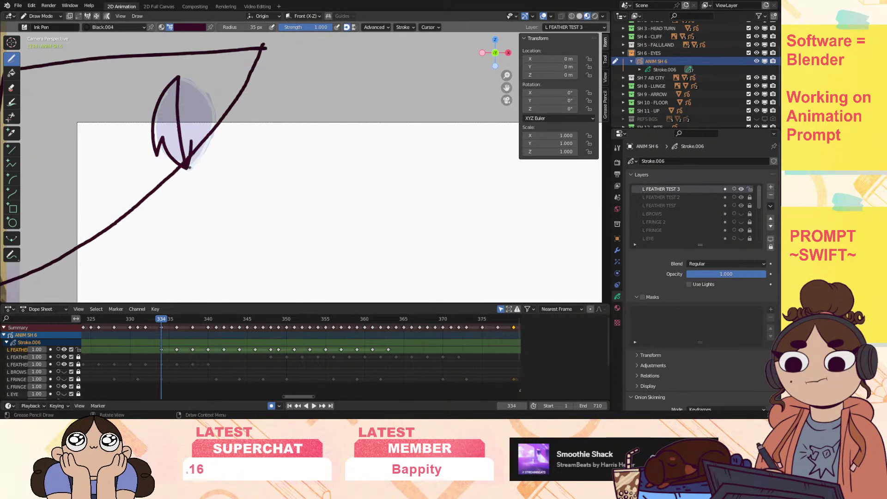
pyautogui.moveTo(199, 155)
pyautogui.mouseDown()
pyautogui.moveTo(209, 106)
pyautogui.moveTo(177, 76)
pyautogui.mouseUp()
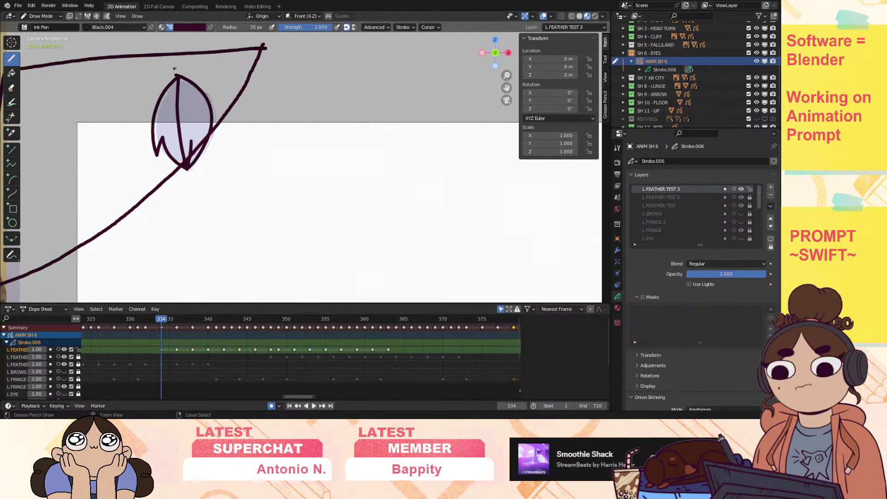
pyautogui.hotkey('ctrl', 'z')
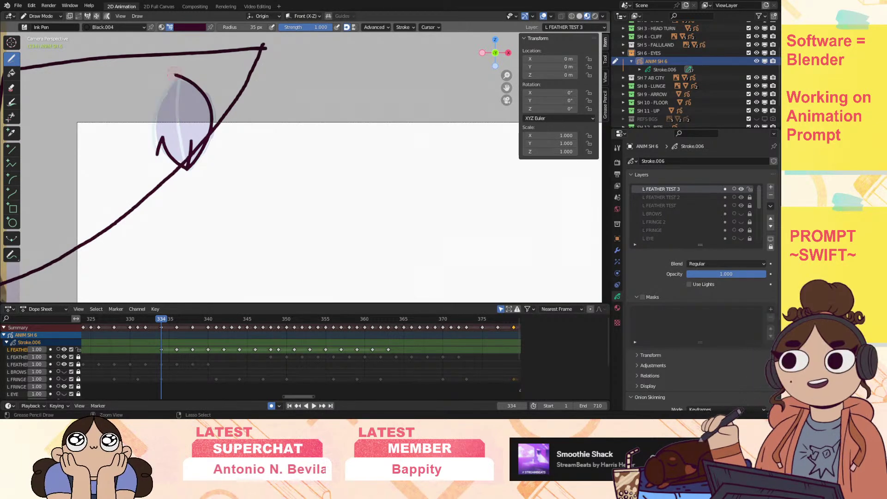
pyautogui.hotkey('ctrl', 'shift', 'z')
pyautogui.press('e')
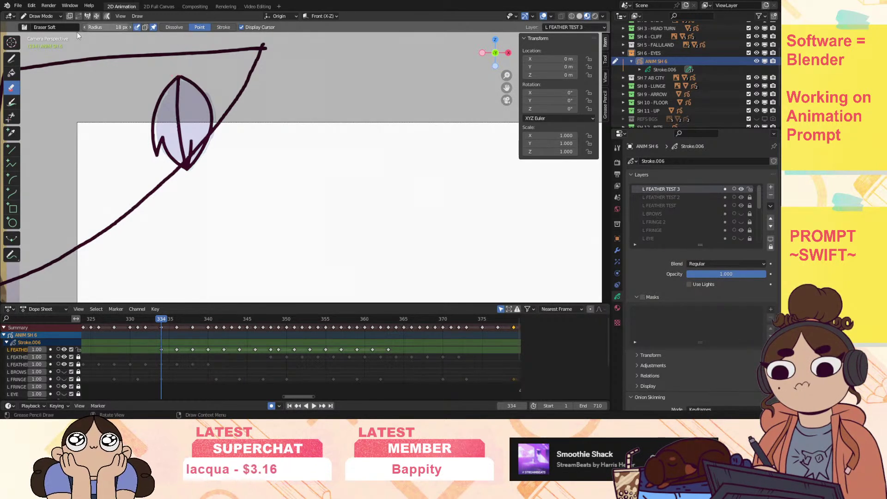
pyautogui.click(11, 58)
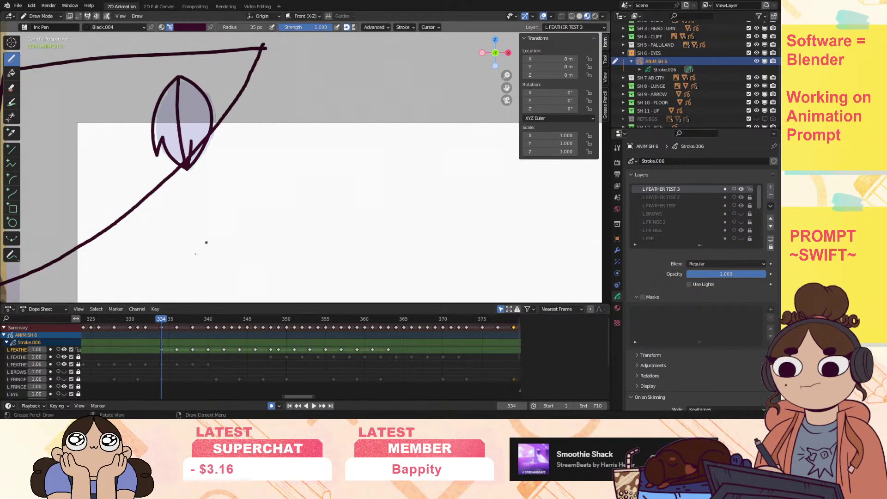
# Go to frame 336 and ink the third feather's outline, both notches and central vein over its sketch.
pyautogui.moveTo(173, 319); pyautogui.dragTo(175, 322)
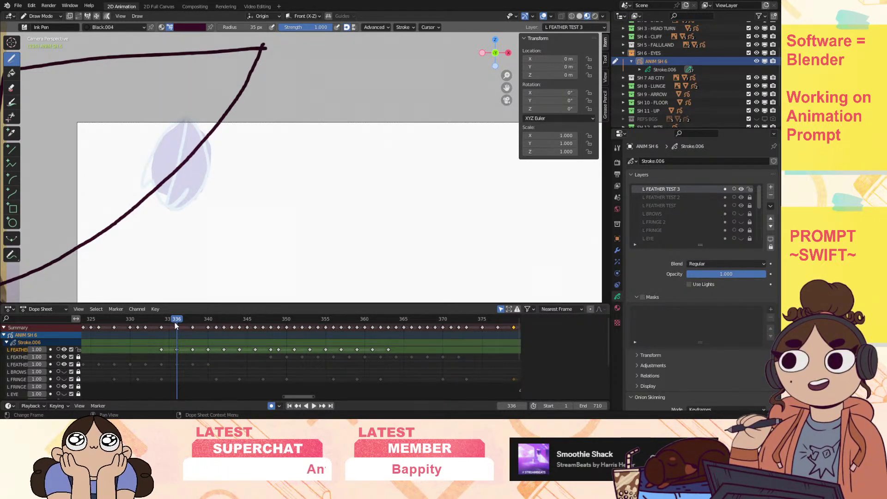
pyautogui.scroll(3, 207, 59)
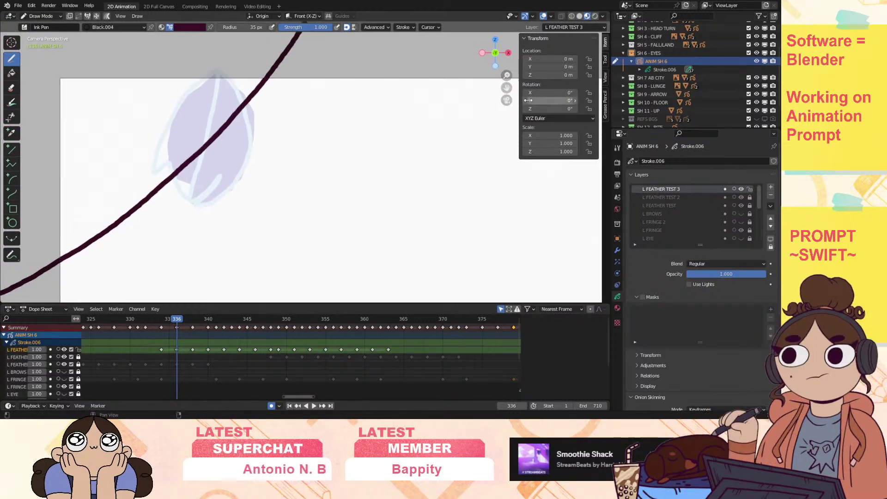
pyautogui.moveTo(219, 70)
pyautogui.mouseDown()
pyautogui.moveTo(187, 89)
pyautogui.moveTo(159, 143)
pyautogui.moveTo(155, 175)
pyautogui.moveTo(171, 159)
pyautogui.moveTo(190, 201)
pyautogui.moveTo(217, 74)
pyautogui.moveTo(247, 118)
pyautogui.mouseUp()
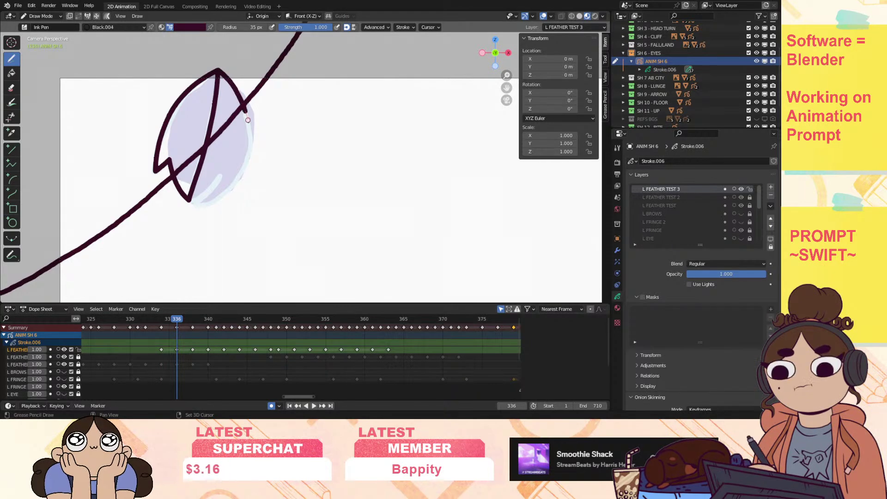
pyautogui.moveTo(247, 157)
pyautogui.mouseDown()
pyautogui.moveTo(235, 185)
pyautogui.moveTo(199, 204)
pyautogui.moveTo(220, 175)
pyautogui.mouseUp()
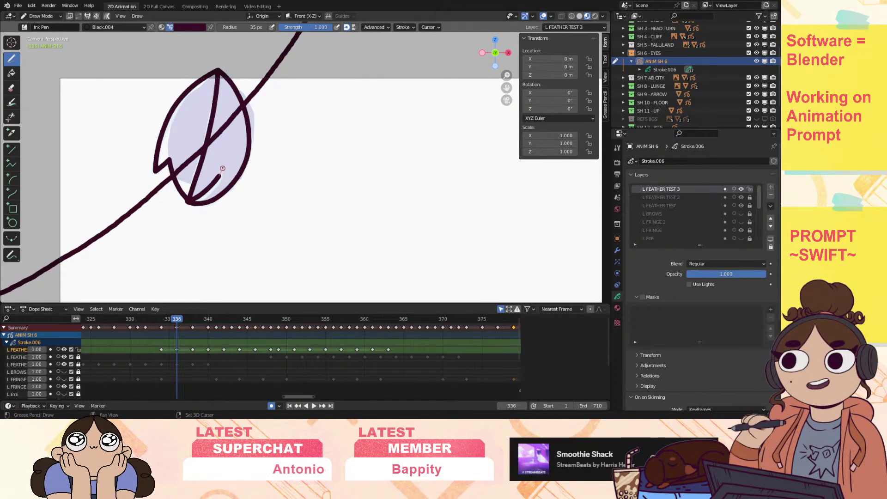
# Go to frame 338 and ink the third feather's outline, both notches and central vein over its sketch.
pyautogui.press('space')
pyautogui.moveTo(188, 322); pyautogui.dragTo(193, 322)
pyautogui.moveTo(507, 88); pyautogui.dragTo(516, 65)
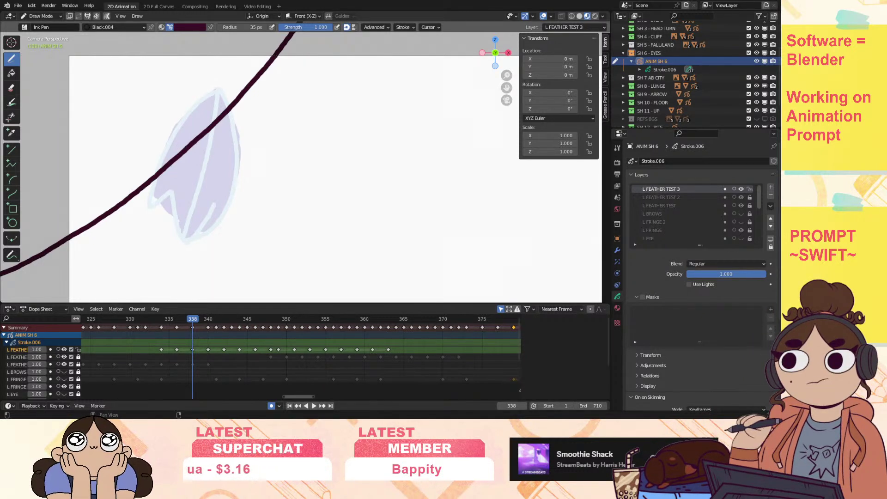
pyautogui.moveTo(507, 75); pyautogui.dragTo(534, 66)
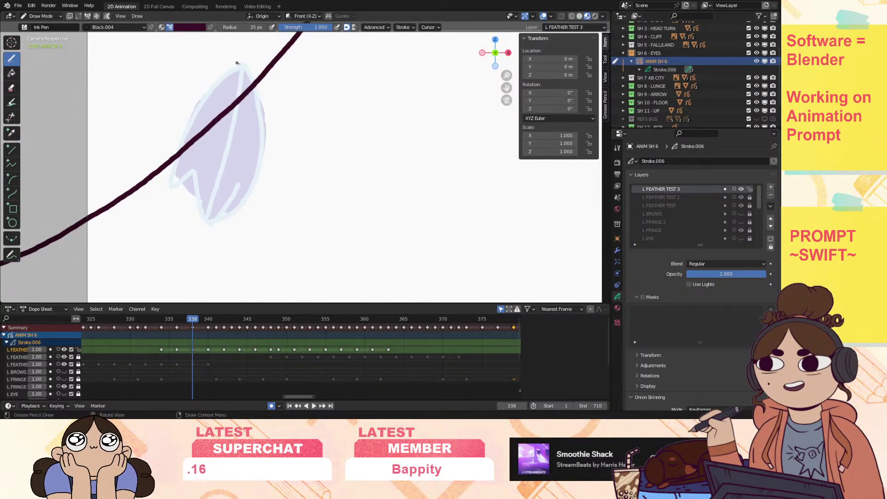
pyautogui.moveTo(244, 63); pyautogui.dragTo(183, 137)
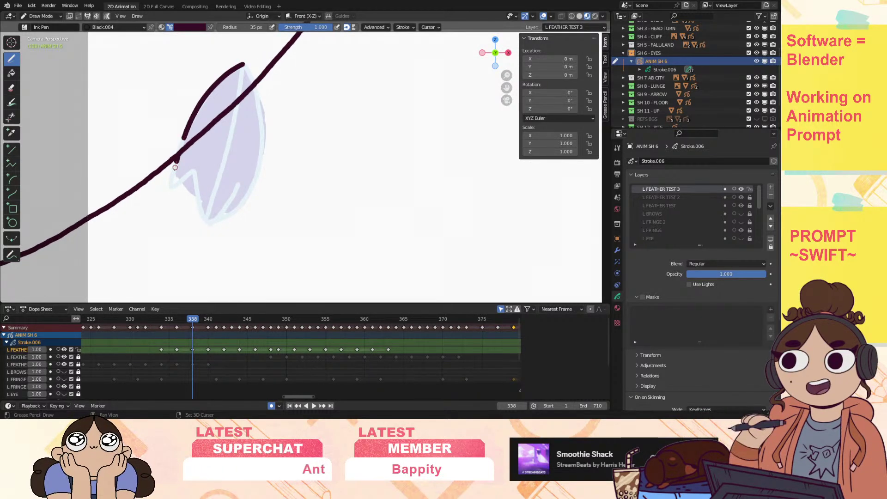
pyautogui.hotkey('ctrl', 'z')
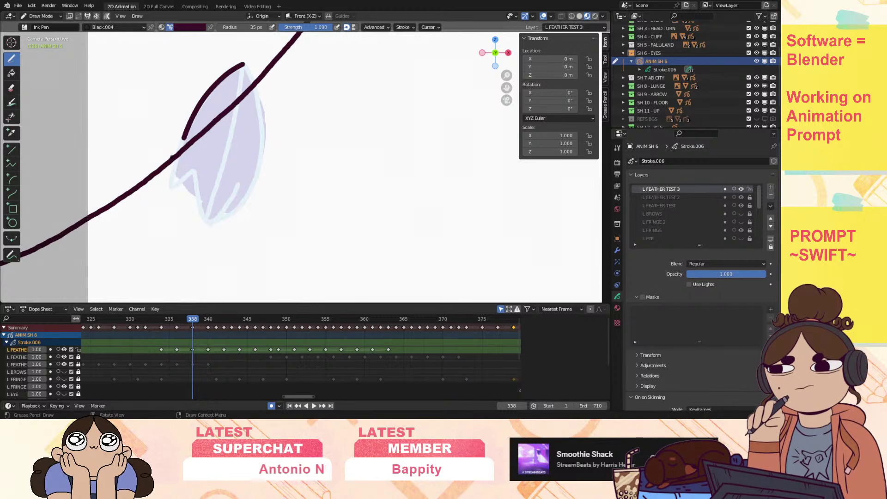
pyautogui.moveTo(170, 186); pyautogui.dragTo(191, 127)
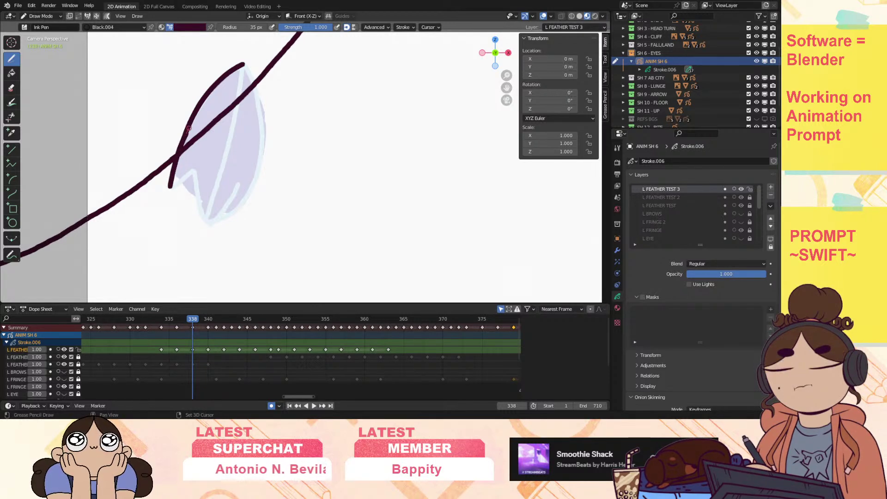
pyautogui.moveTo(193, 170)
pyautogui.mouseDown()
pyautogui.moveTo(208, 224)
pyautogui.moveTo(238, 184)
pyautogui.mouseUp()
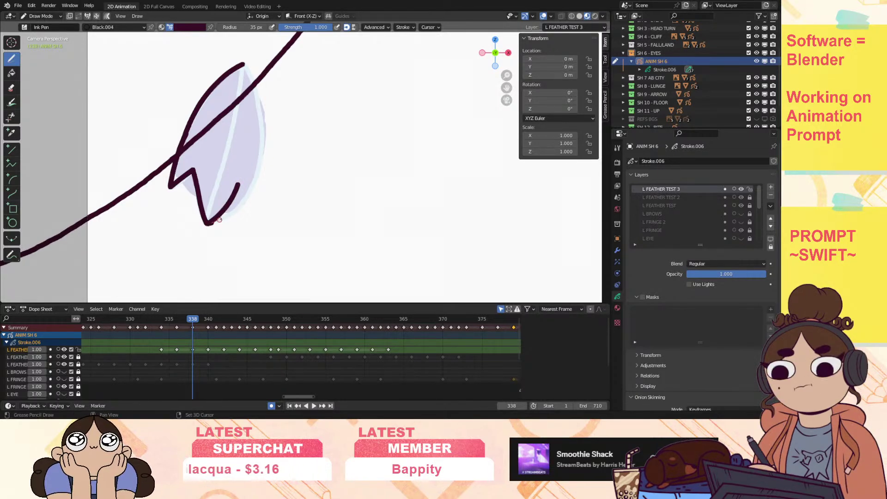
pyautogui.moveTo(212, 223); pyautogui.dragTo(254, 180)
pyautogui.moveTo(264, 148); pyautogui.dragTo(262, 111)
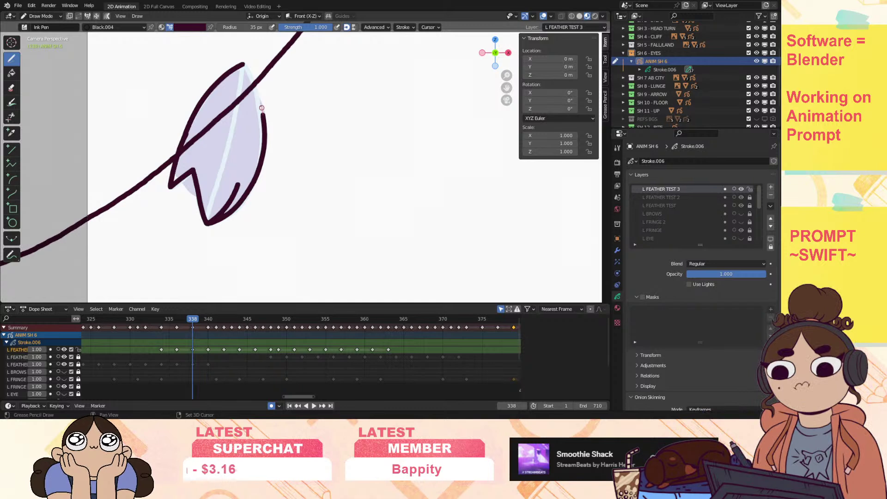
pyautogui.moveTo(250, 71)
pyautogui.mouseDown()
pyautogui.moveTo(245, 62)
pyautogui.moveTo(205, 224)
pyautogui.mouseUp()
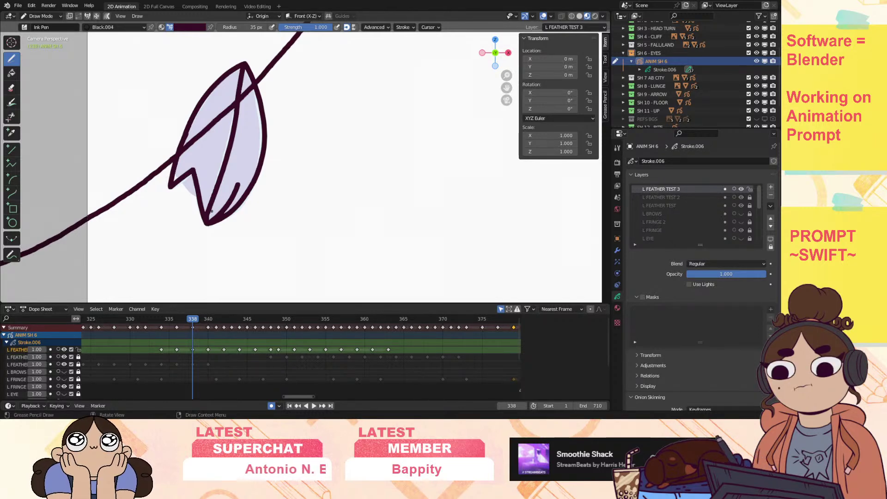
# Go to frame 340 and hide the L FRINGE layer so its line does not cross the feather sketch.
pyautogui.click(207, 318)
pyautogui.moveTo(507, 88); pyautogui.dragTo(561, 42)
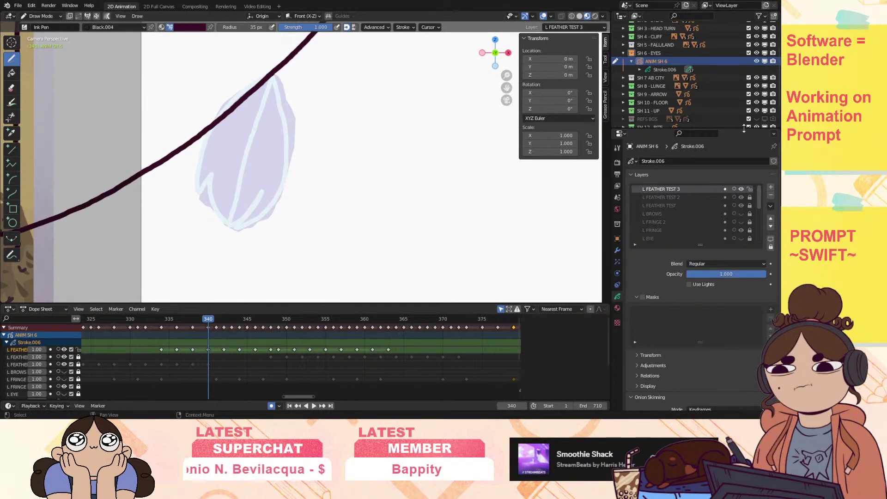
pyautogui.click(741, 230)
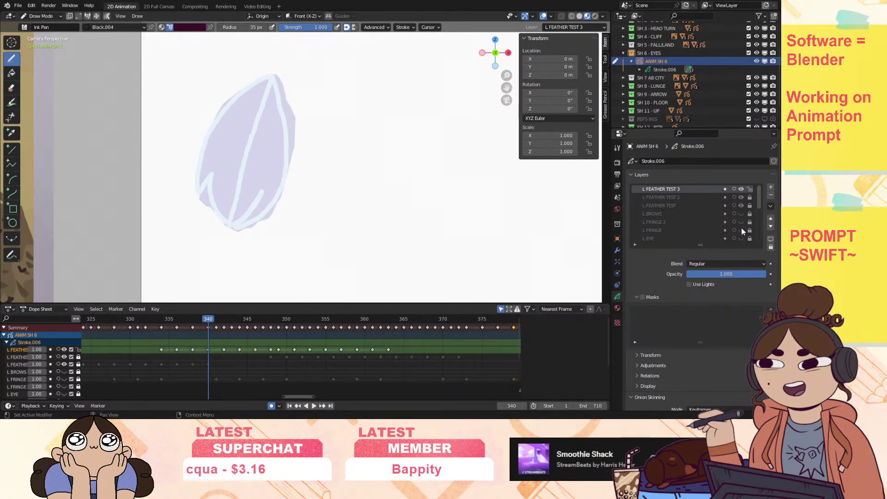
# Ink the third feather's outline, both notches and central vein over its sketch at frame 340.
pyautogui.moveTo(266, 77)
pyautogui.mouseDown()
pyautogui.moveTo(220, 114)
pyautogui.moveTo(198, 174)
pyautogui.mouseUp()
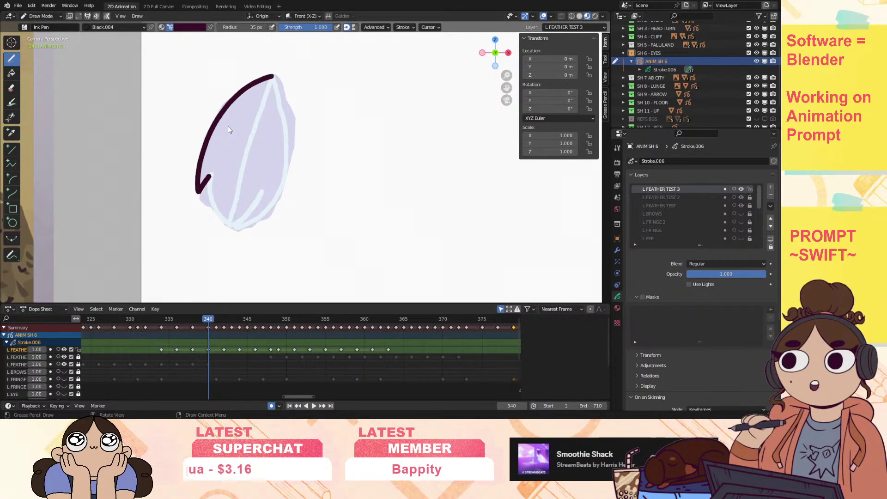
pyautogui.moveTo(212, 199)
pyautogui.mouseDown()
pyautogui.moveTo(229, 225)
pyautogui.moveTo(269, 86)
pyautogui.mouseUp()
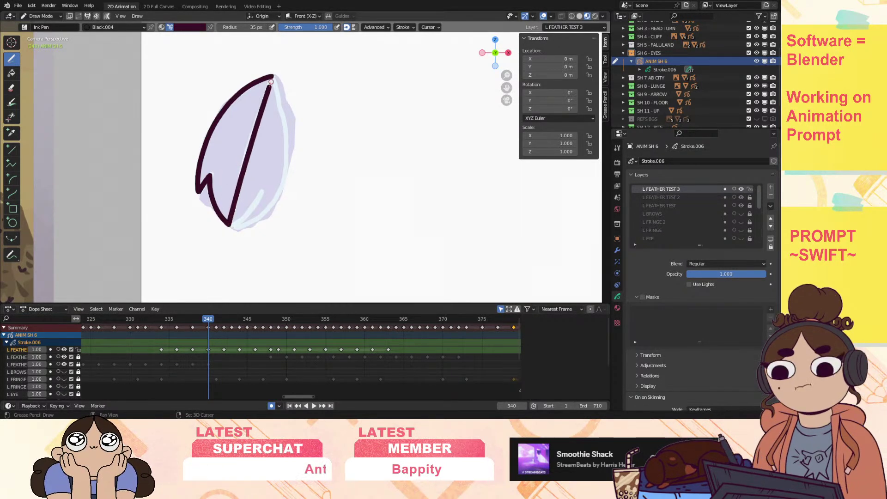
pyautogui.moveTo(286, 115)
pyautogui.mouseDown()
pyautogui.moveTo(288, 164)
pyautogui.moveTo(271, 207)
pyautogui.moveTo(230, 225)
pyautogui.mouseUp()
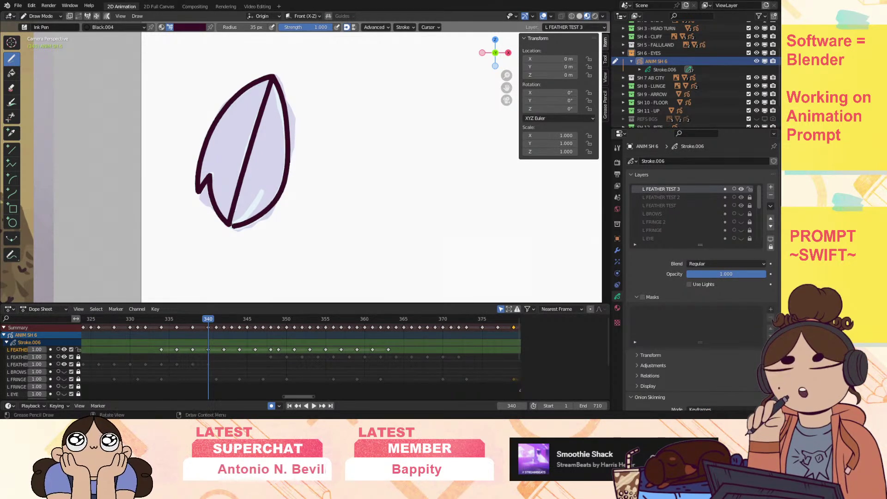
pyautogui.moveTo(260, 193); pyautogui.dragTo(234, 225)
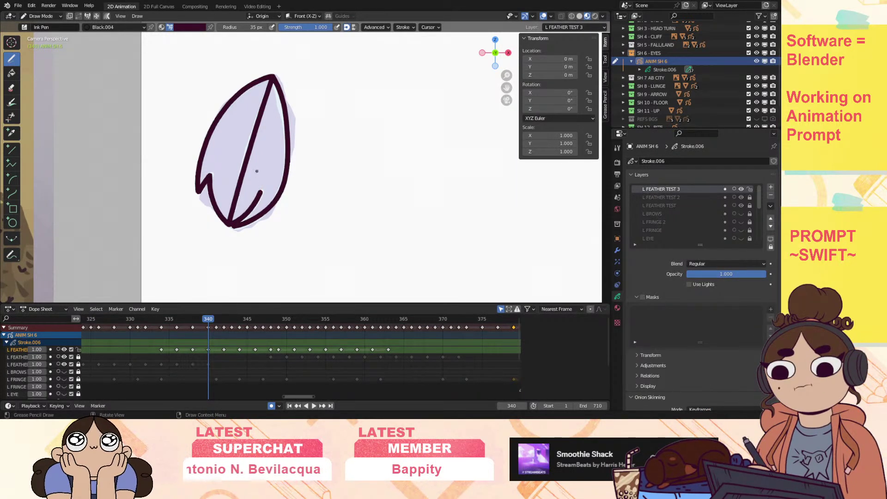
# Go to frame 342 and ink the third feather's outline, both notches and central vein over its sketch.
pyautogui.press('space')
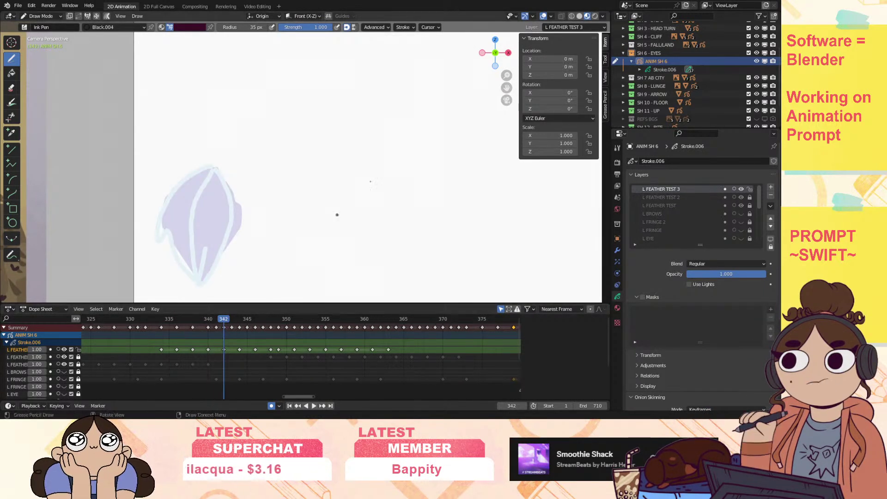
pyautogui.moveTo(506, 87); pyautogui.dragTo(503, 55)
pyautogui.moveTo(211, 134)
pyautogui.mouseDown()
pyautogui.moveTo(192, 135)
pyautogui.moveTo(154, 197)
pyautogui.moveTo(154, 210)
pyautogui.moveTo(200, 253)
pyautogui.moveTo(201, 221)
pyautogui.moveTo(227, 167)
pyautogui.moveTo(210, 131)
pyautogui.moveTo(187, 208)
pyautogui.mouseUp()
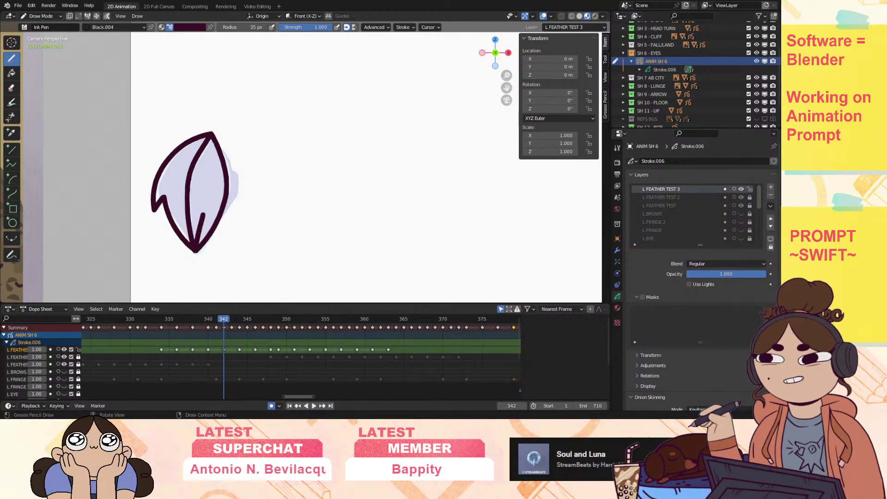
# Go to frame 344 and ink the third feather's outline, both notches and central vein over its sketch.
pyautogui.click(239, 322)
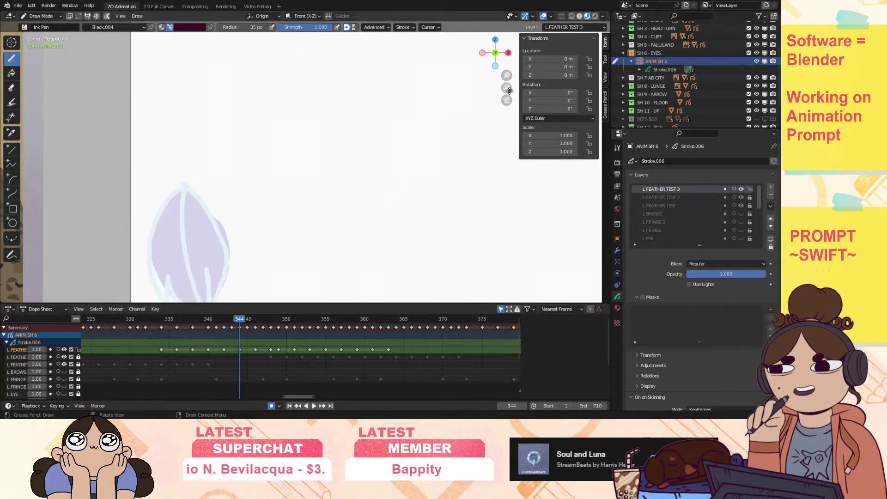
pyautogui.keyDown('shift'); pyautogui.moveTo(175, 87); pyautogui.dragTo(196, 87, button='middle'); pyautogui.keyUp('shift')
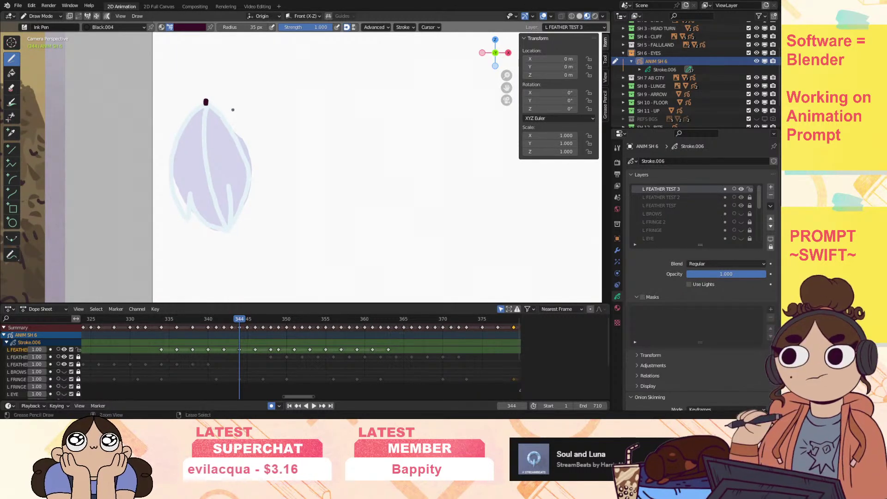
pyautogui.moveTo(207, 102); pyautogui.dragTo(231, 130)
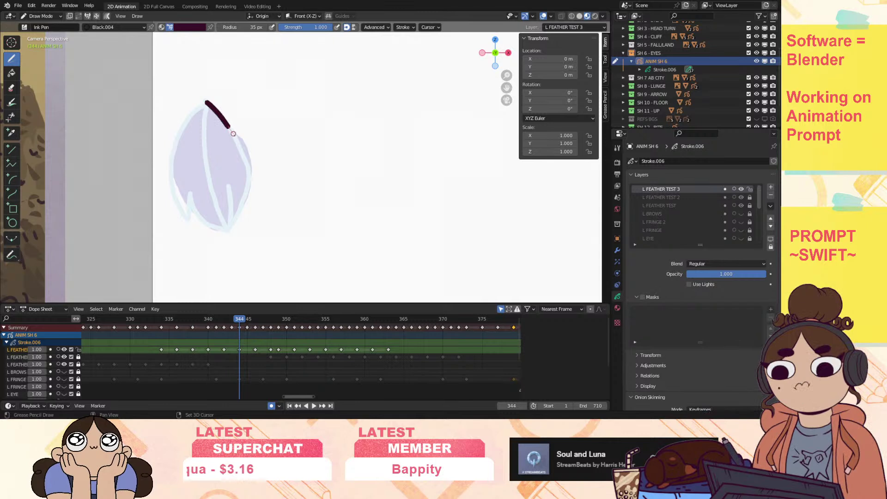
pyautogui.moveTo(239, 209)
pyautogui.mouseDown()
pyautogui.moveTo(226, 229)
pyautogui.moveTo(226, 178)
pyautogui.mouseUp()
pyautogui.moveTo(207, 101); pyautogui.dragTo(218, 214)
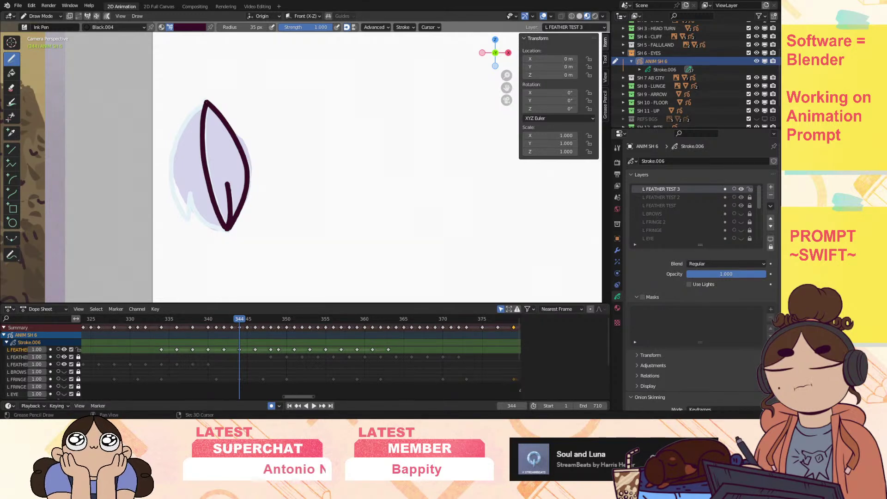
pyautogui.moveTo(173, 143)
pyautogui.mouseDown()
pyautogui.moveTo(169, 197)
pyautogui.moveTo(191, 221)
pyautogui.moveTo(191, 197)
pyautogui.mouseUp()
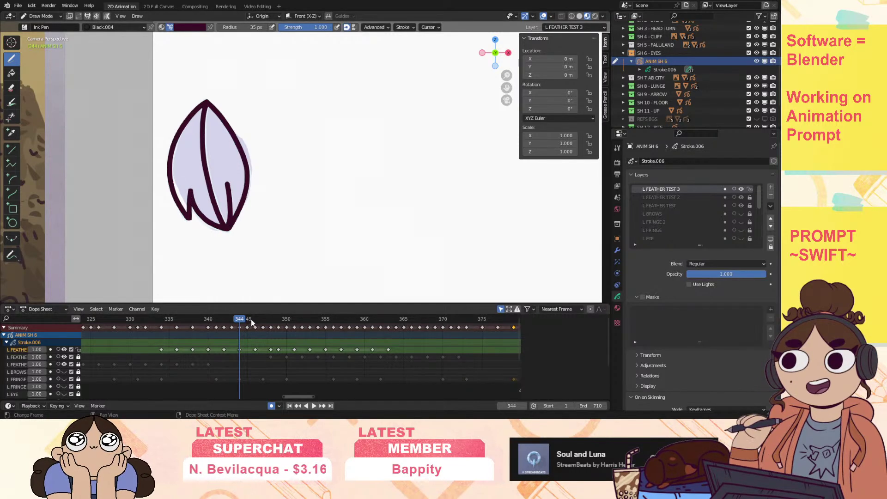
# Go to frame 346 and ink the third feather's outline, single lower notch and central vein over its sketch.
pyautogui.press('Up')
pyautogui.keyDown('shift'); pyautogui.moveTo(332, 104); pyautogui.dragTo(362, 55, button='middle'); pyautogui.keyUp('shift')
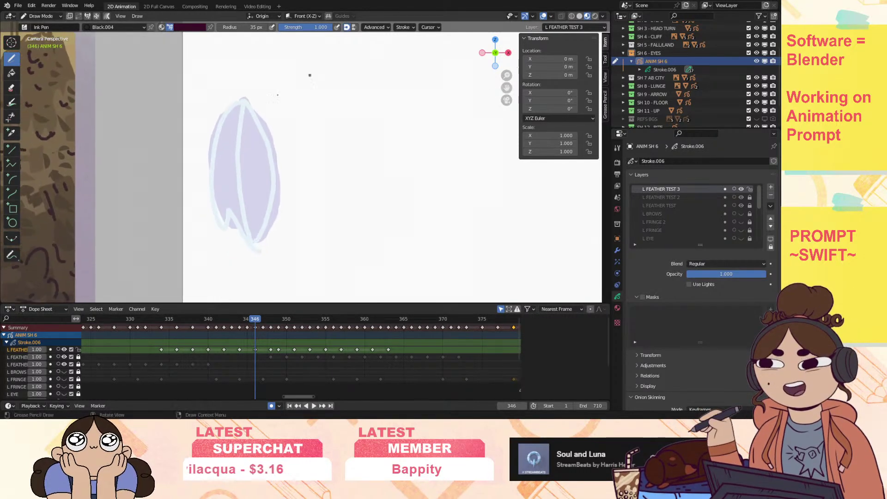
pyautogui.moveTo(246, 101)
pyautogui.mouseDown()
pyautogui.moveTo(275, 182)
pyautogui.moveTo(265, 226)
pyautogui.moveTo(242, 204)
pyautogui.mouseUp()
pyautogui.moveTo(238, 158)
pyautogui.mouseDown()
pyautogui.moveTo(243, 98)
pyautogui.moveTo(218, 129)
pyautogui.moveTo(213, 196)
pyautogui.mouseUp()
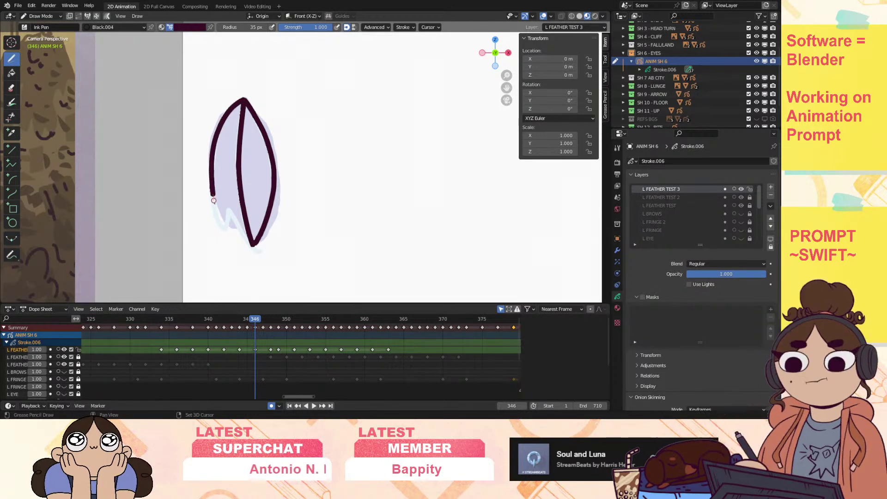
pyautogui.moveTo(226, 232); pyautogui.dragTo(231, 212)
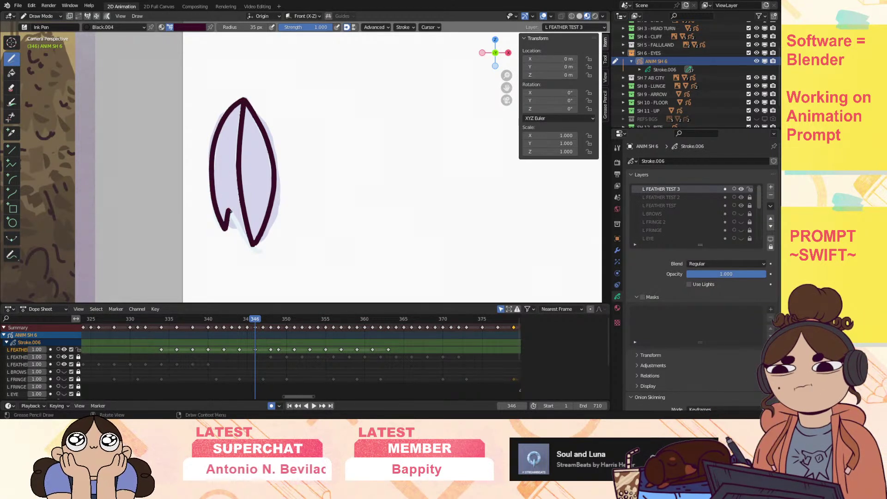
pyautogui.moveTo(253, 248); pyautogui.dragTo(253, 246)
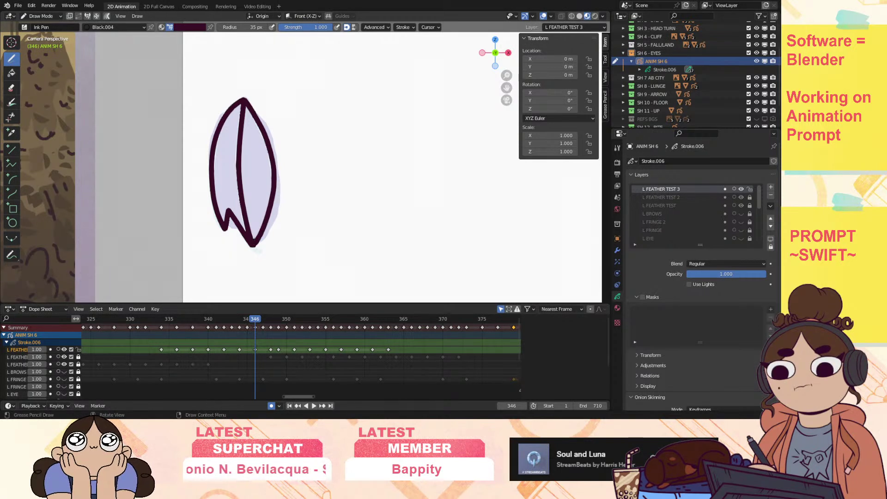
# Go to frame 348 and ink the third feather's outline, both notches and central vein over its sketch.
pyautogui.press('Up')
pyautogui.moveTo(506, 88); pyautogui.dragTo(481, 23)
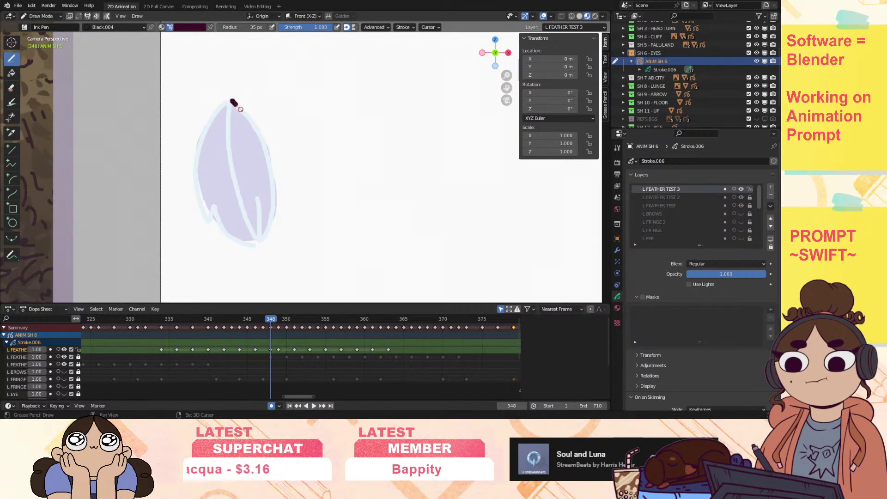
pyautogui.moveTo(239, 108); pyautogui.dragTo(260, 135)
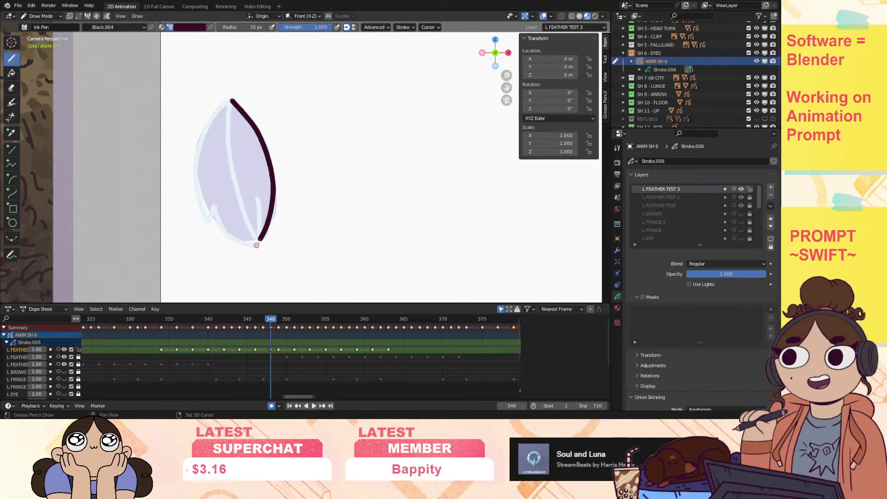
pyautogui.moveTo(257, 241); pyautogui.dragTo(257, 198)
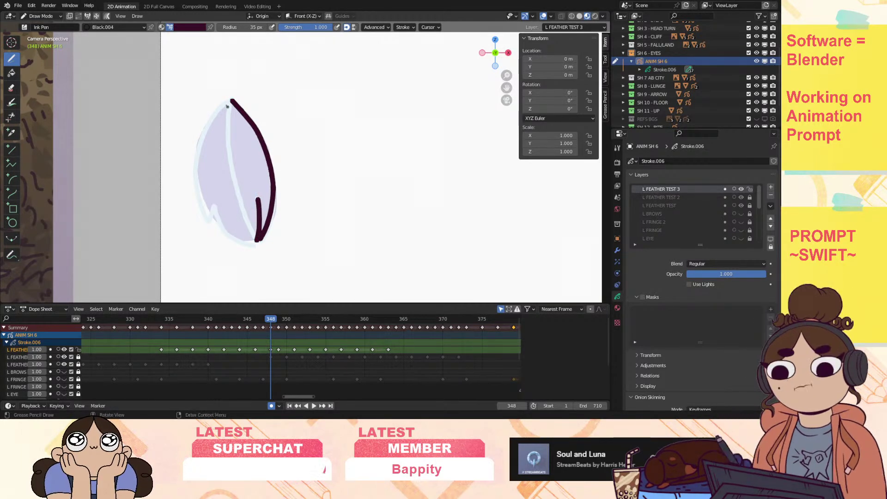
pyautogui.moveTo(227, 147); pyautogui.dragTo(257, 240)
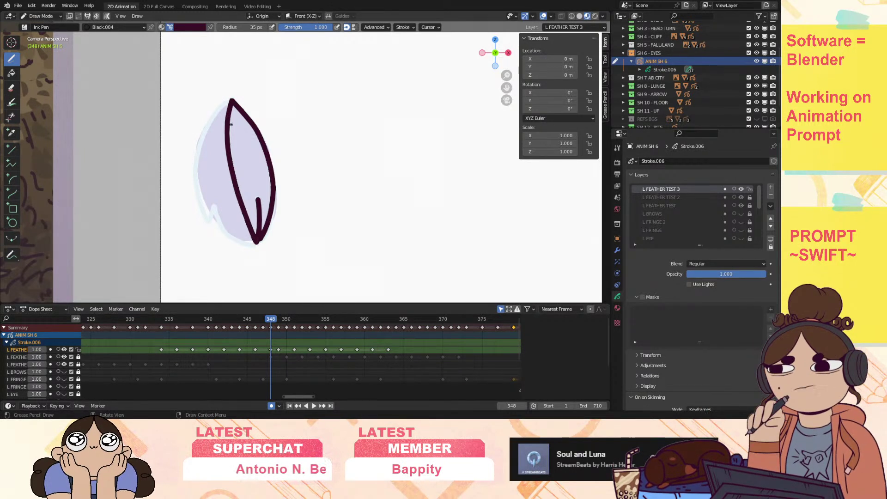
pyautogui.moveTo(231, 99)
pyautogui.mouseDown()
pyautogui.moveTo(195, 169)
pyautogui.moveTo(201, 207)
pyautogui.moveTo(209, 223)
pyautogui.moveTo(256, 242)
pyautogui.mouseUp()
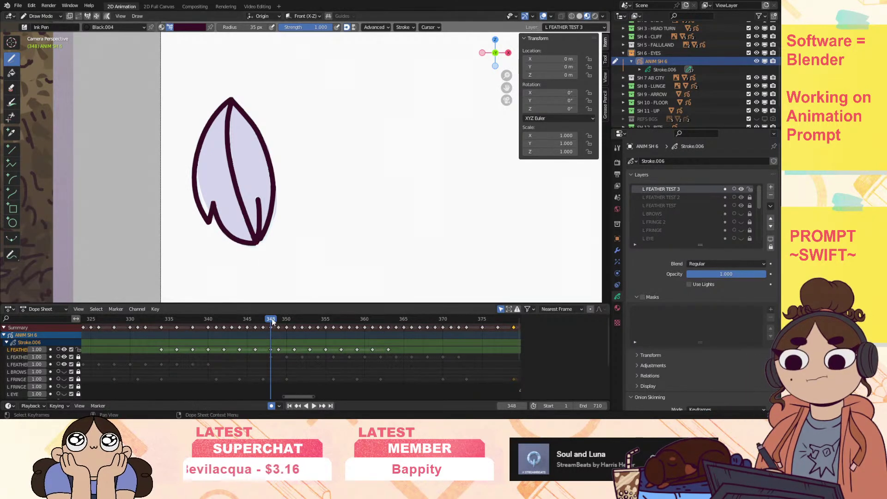
# Go to frame 349 and ink the third feather's central vein, outline and both notches over its sketch.
pyautogui.press('space')
pyautogui.keyDown('shift'); pyautogui.moveTo(247, 216); pyautogui.dragTo(230, 141, button='middle'); pyautogui.keyUp('shift')
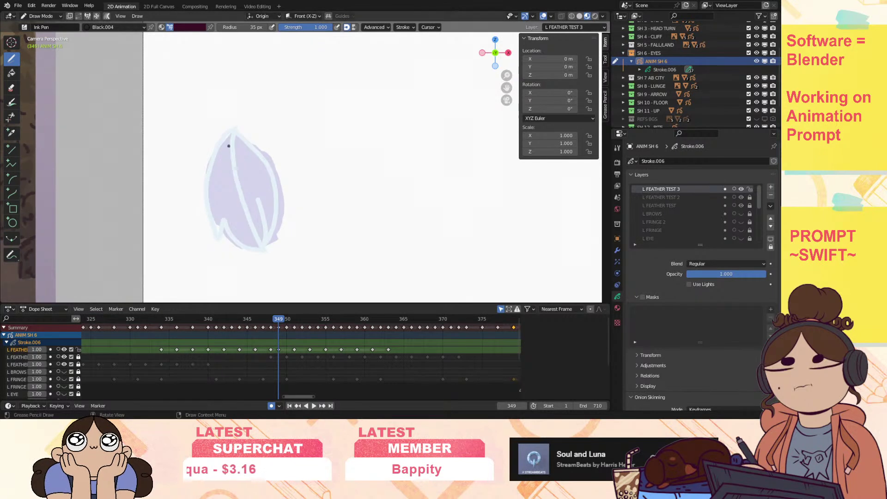
pyautogui.moveTo(234, 128)
pyautogui.mouseDown()
pyautogui.moveTo(246, 211)
pyautogui.moveTo(267, 253)
pyautogui.mouseUp()
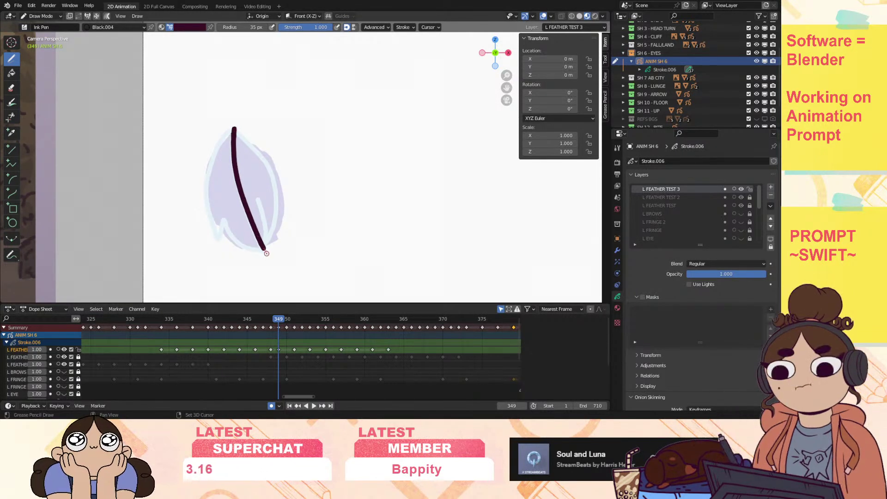
pyautogui.moveTo(257, 193)
pyautogui.mouseDown()
pyautogui.moveTo(265, 249)
pyautogui.moveTo(279, 213)
pyautogui.moveTo(261, 155)
pyautogui.mouseUp()
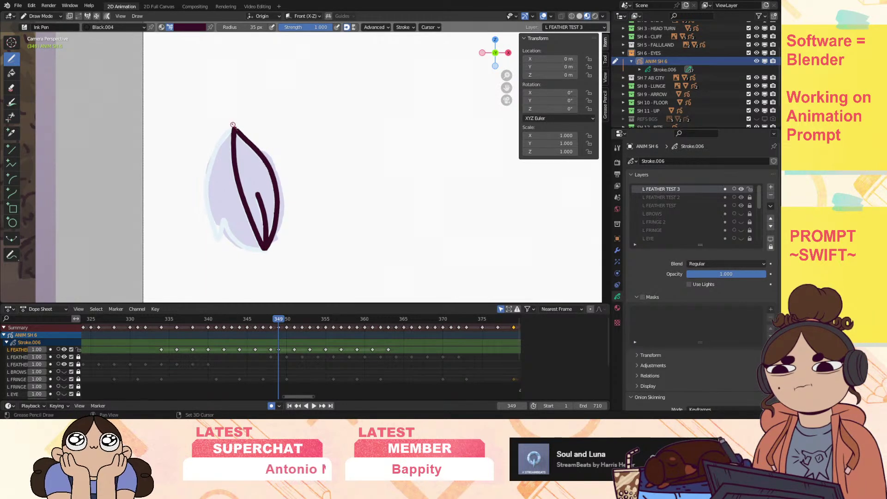
pyautogui.moveTo(234, 127)
pyautogui.mouseDown()
pyautogui.moveTo(205, 199)
pyautogui.moveTo(219, 239)
pyautogui.moveTo(223, 218)
pyautogui.moveTo(269, 247)
pyautogui.mouseUp()
# Scrub forward past the newly inked feather drawing and return to frame 349 to check it.
pyautogui.click(294, 320)
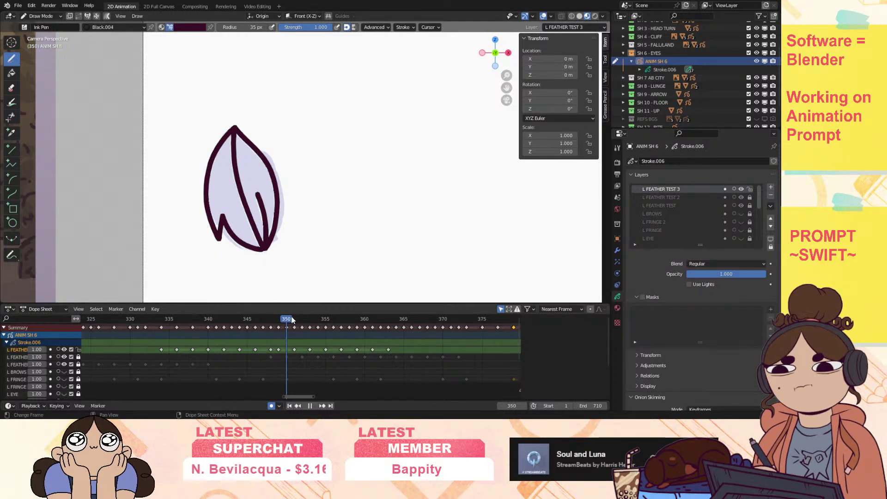
pyautogui.moveTo(508, 85); pyautogui.dragTo(540, 31)
pyautogui.click(278, 320)
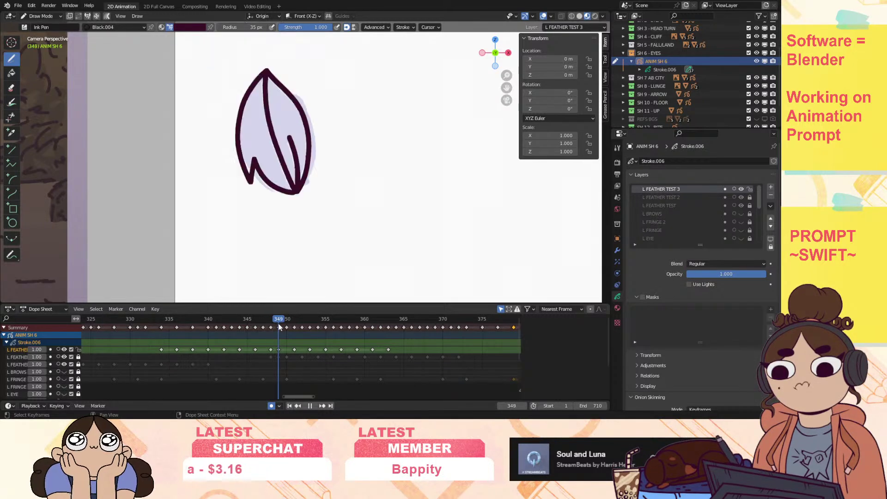
# Go to frame 351 and ink the third feather's outline, both notches and central vein over its sketch.
pyautogui.moveTo(289, 326); pyautogui.dragTo(293, 324)
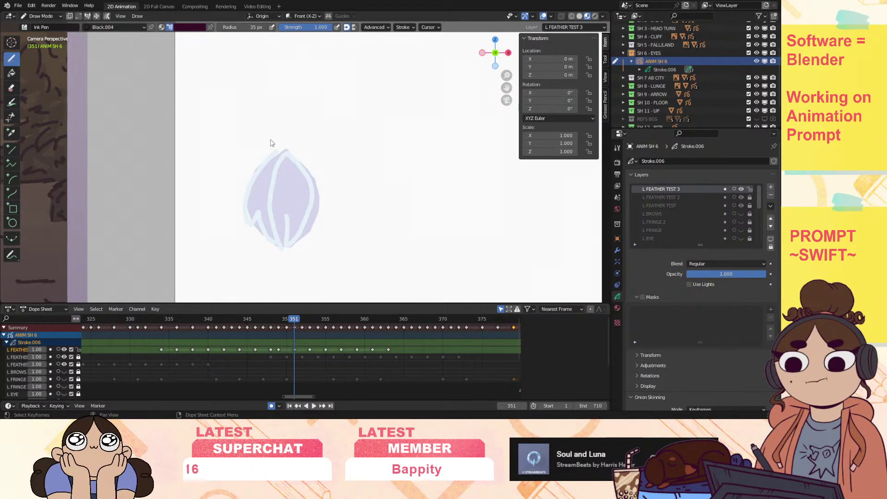
pyautogui.keyDown('shift'); pyautogui.moveTo(286, 150); pyautogui.dragTo(281, 152); pyautogui.keyUp('shift')
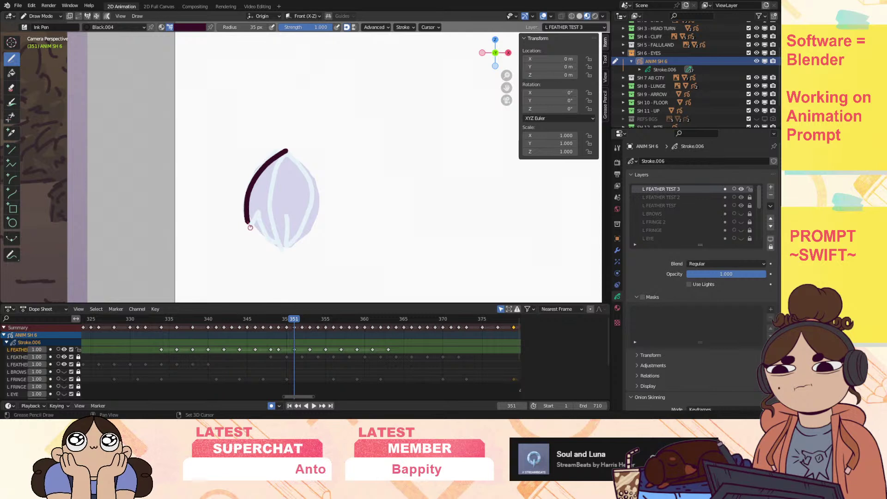
pyautogui.hotkey('ctrl', 'z')
pyautogui.keyDown('shift'); pyautogui.moveTo(286, 151); pyautogui.dragTo(246, 214); pyautogui.keyUp('shift')
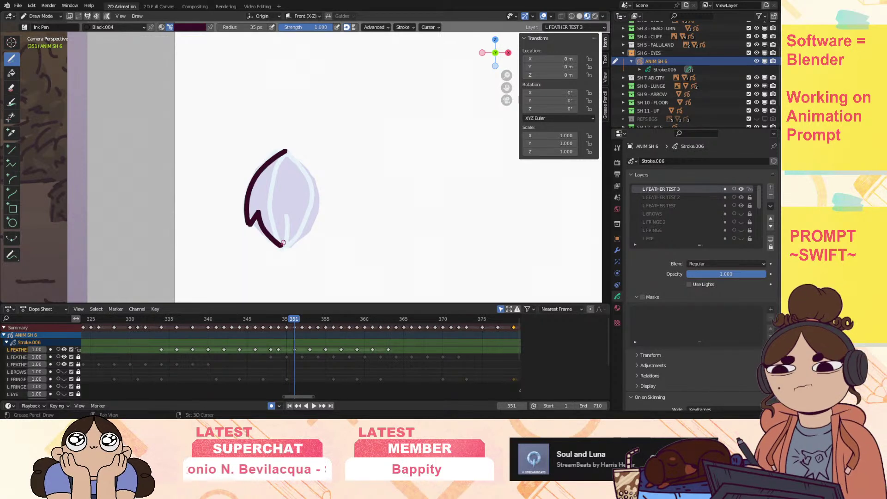
pyautogui.keyDown('shift'); pyautogui.moveTo(280, 246); pyautogui.dragTo(312, 193); pyautogui.keyUp('shift')
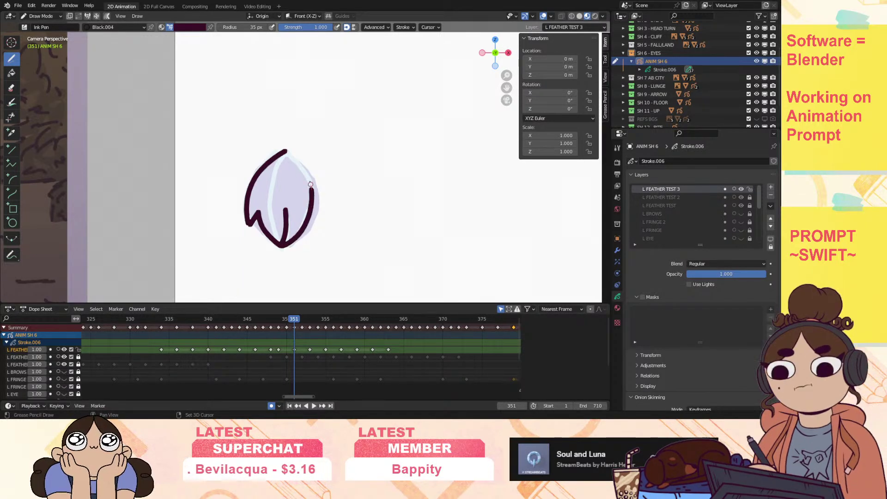
pyautogui.keyDown('shift'); pyautogui.moveTo(285, 157); pyautogui.dragTo(274, 229); pyautogui.keyUp('shift')
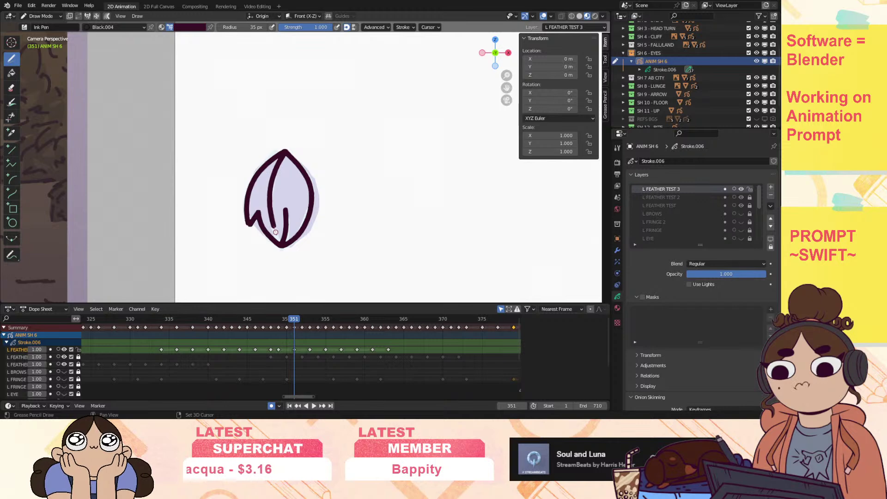
# Go to frame 353 and ink the third feather's outline, both notches and central vein over its sketch.
pyautogui.press('space')
pyautogui.click(309, 321)
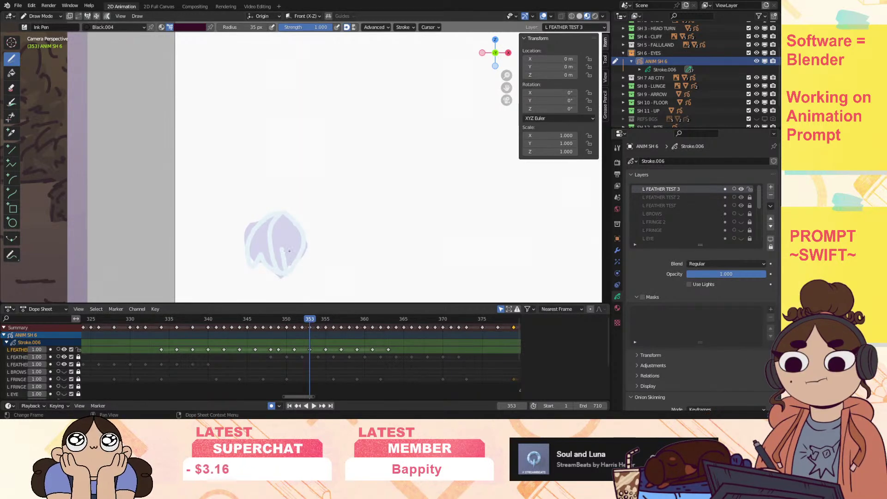
pyautogui.click(659, 61)
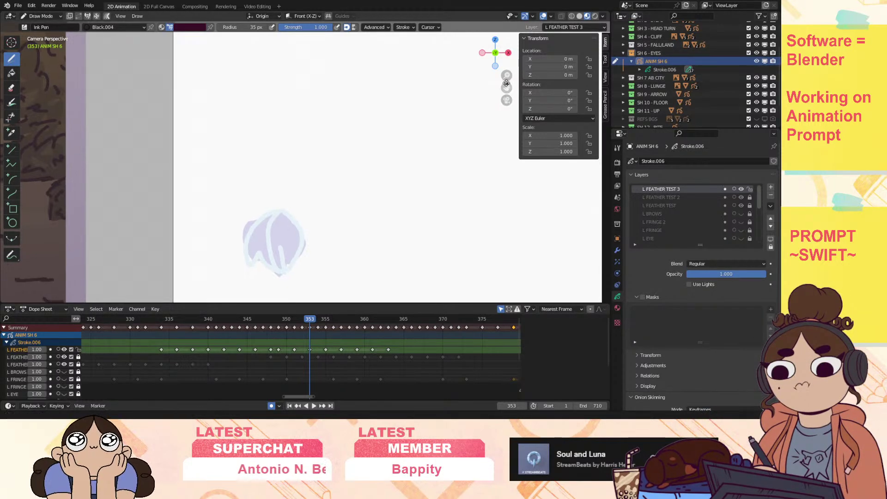
pyautogui.moveTo(508, 85); pyautogui.dragTo(441, 53)
pyautogui.moveTo(242, 174)
pyautogui.mouseDown()
pyautogui.moveTo(210, 199)
pyautogui.moveTo(212, 232)
pyautogui.moveTo(258, 222)
pyautogui.mouseUp()
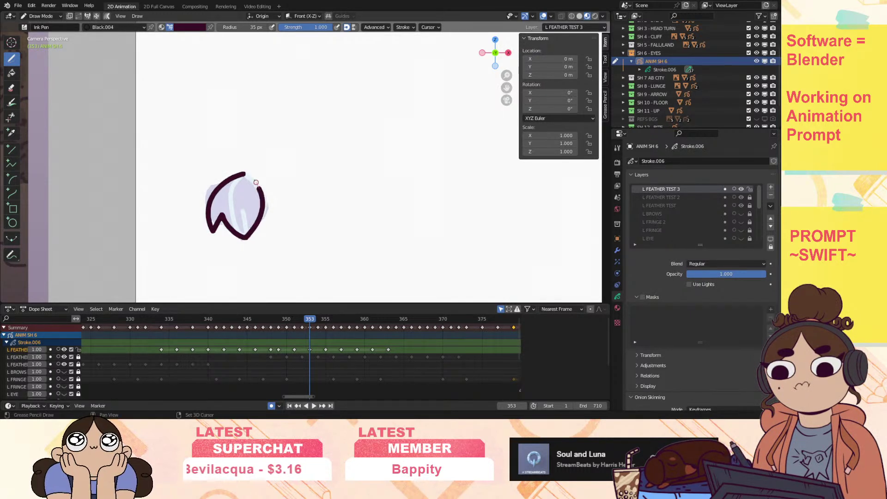
pyautogui.moveTo(240, 176); pyautogui.dragTo(245, 239)
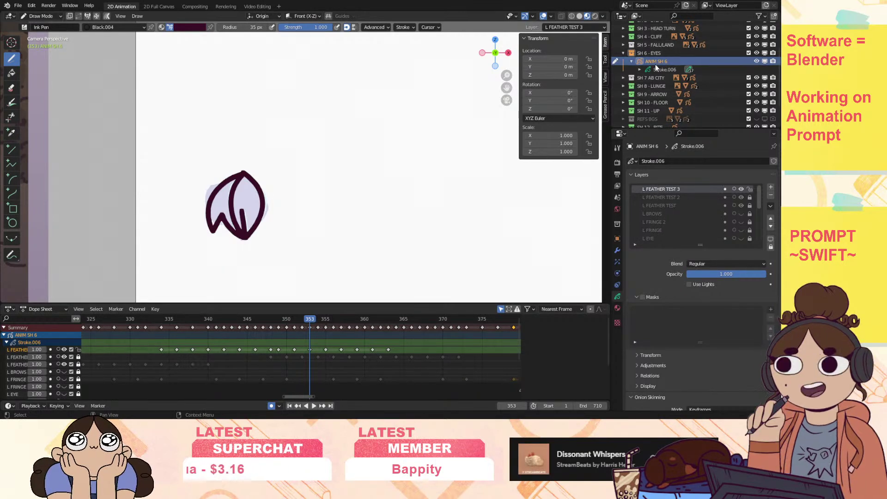
# Expand the SH 1 SKY CITY collection and examine the animation channels of 1 floating city, ANIM SH 1 and Stroke.014.
pyautogui.scroll(3, 655, 65)
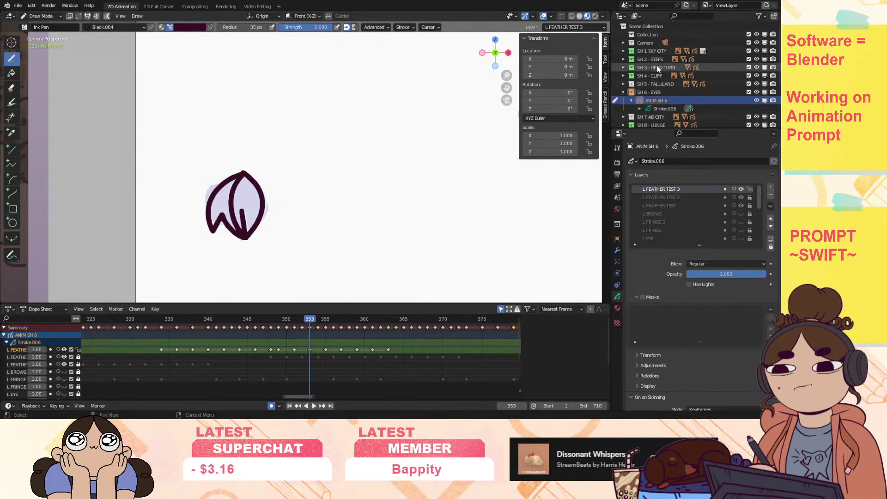
pyautogui.click(623, 51)
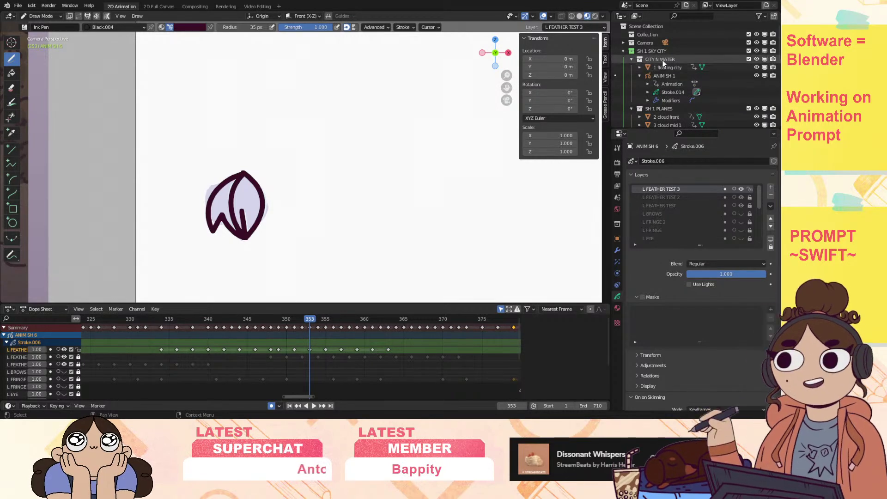
pyautogui.click(680, 67)
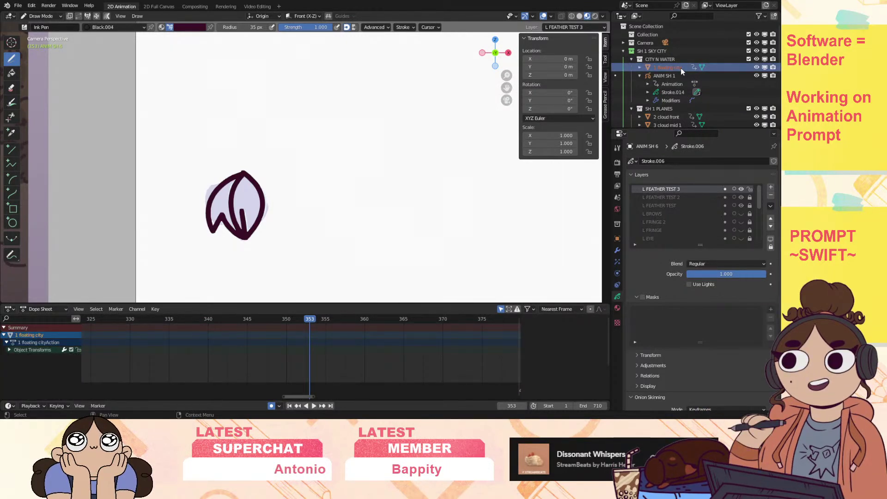
pyautogui.scroll(-2, 676, 65)
pyautogui.click(667, 60)
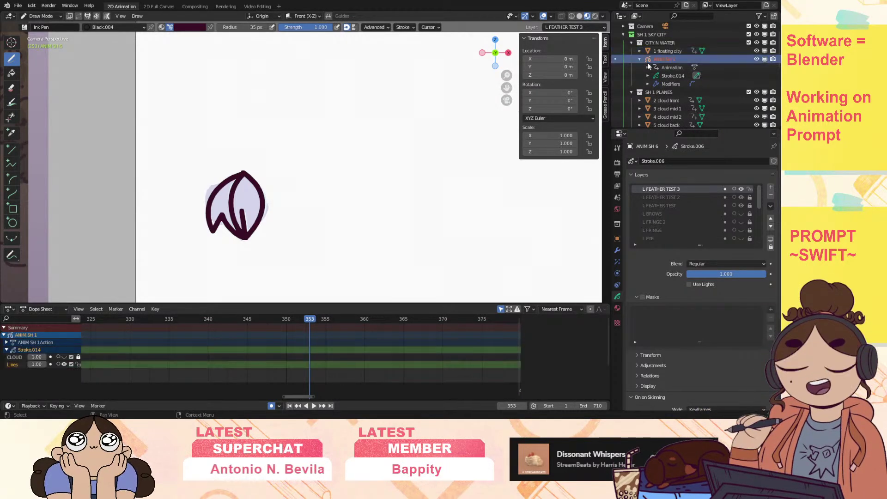
pyautogui.click(675, 76)
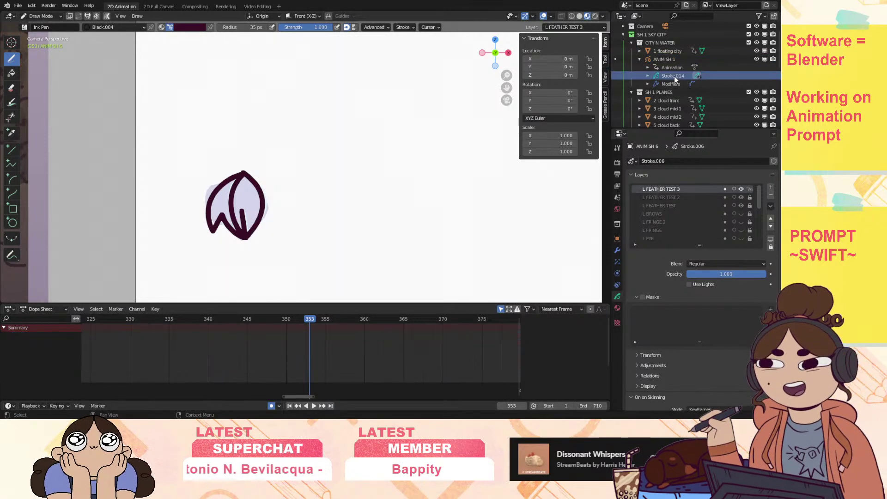
# Return to the SH 6 - EYES collection and select the Stroke.006 data under ANIM SH 6.
pyautogui.scroll(1, 672, 61)
pyautogui.scroll(-7, 665, 68)
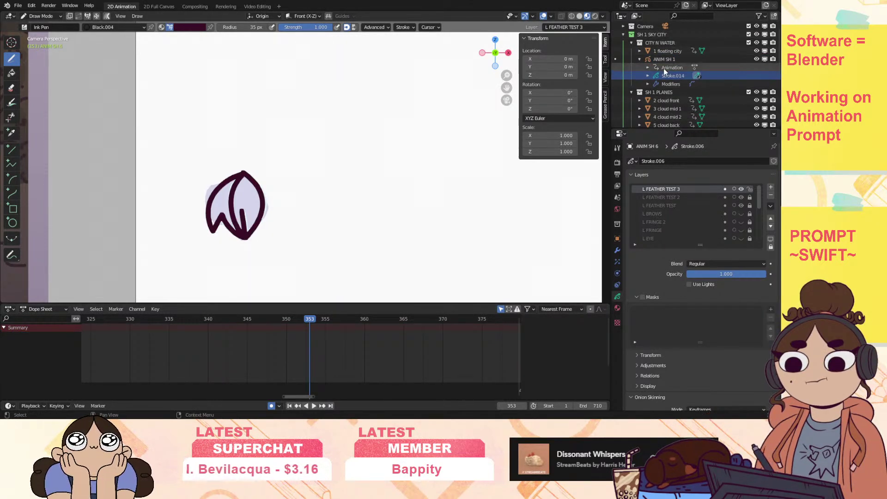
pyautogui.scroll(-2, 664, 69)
pyautogui.click(657, 68)
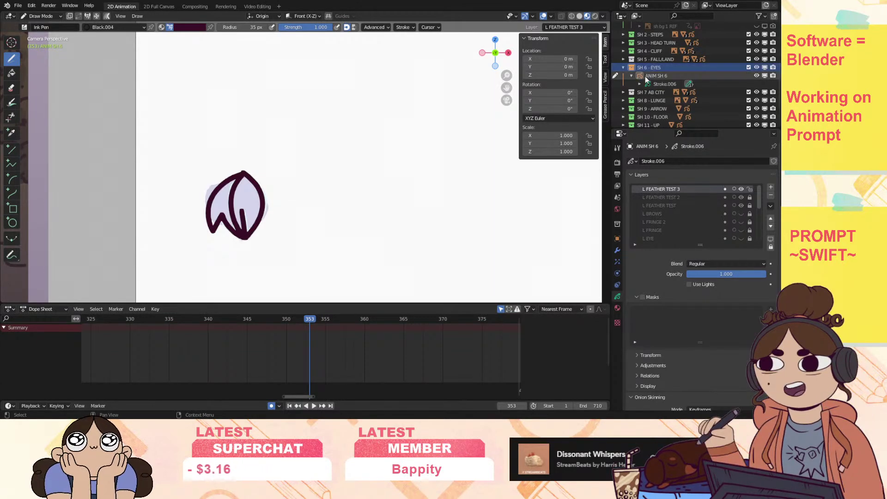
pyautogui.click(662, 84)
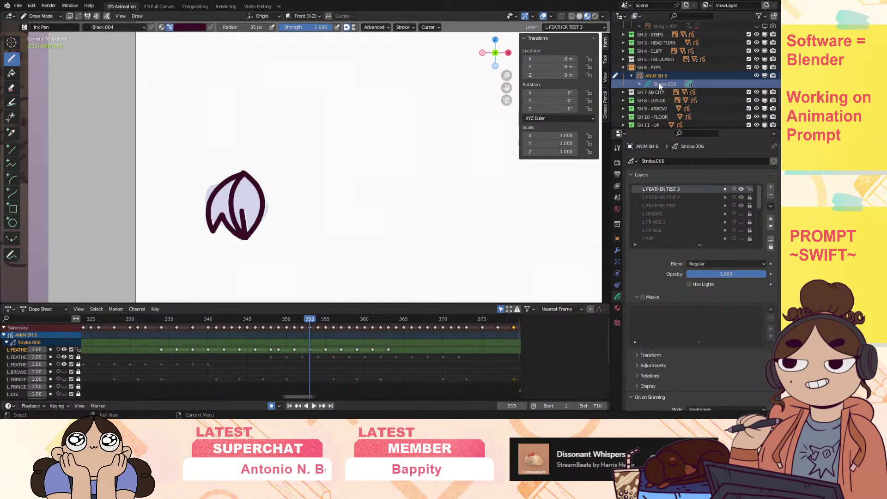
# Scrub to frame 356 and switch the Dope Sheet to Grease Pencil mode.
pyautogui.moveTo(308, 327)
pyautogui.mouseDown()
pyautogui.moveTo(236, 335)
pyautogui.moveTo(358, 327)
pyautogui.moveTo(333, 324)
pyautogui.mouseUp()
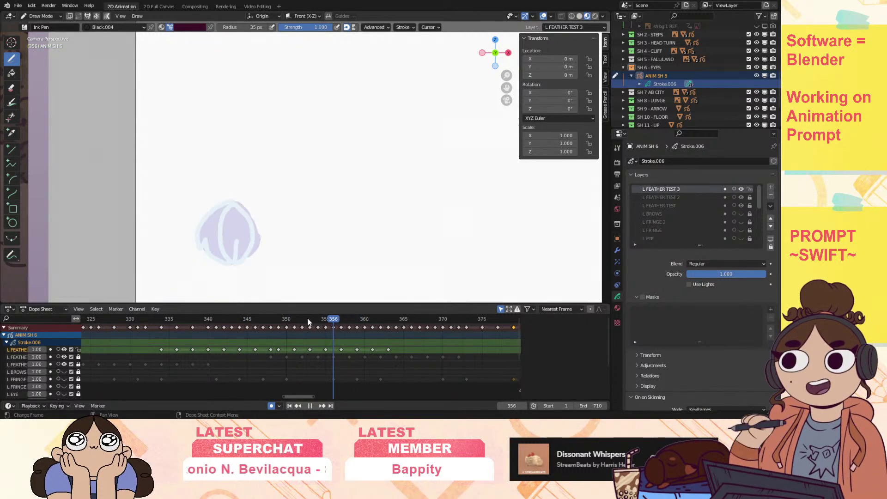
pyautogui.click(43, 310)
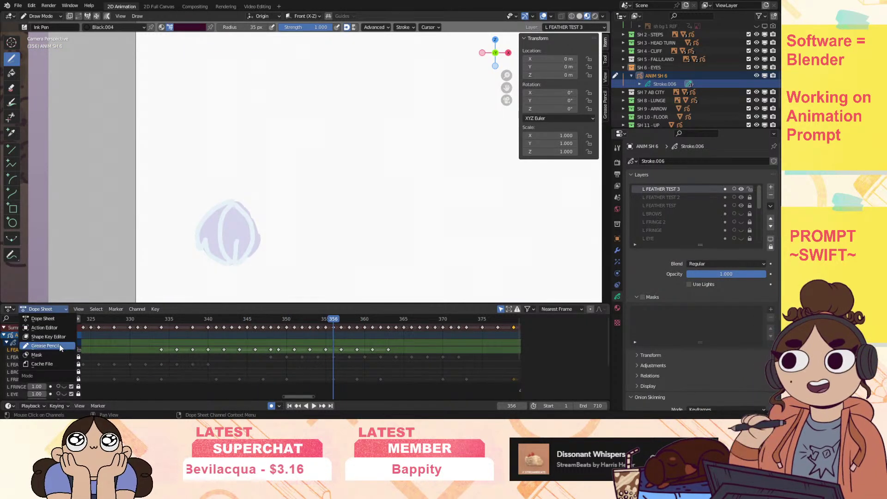
pyautogui.click(63, 355)
pyautogui.click(52, 310)
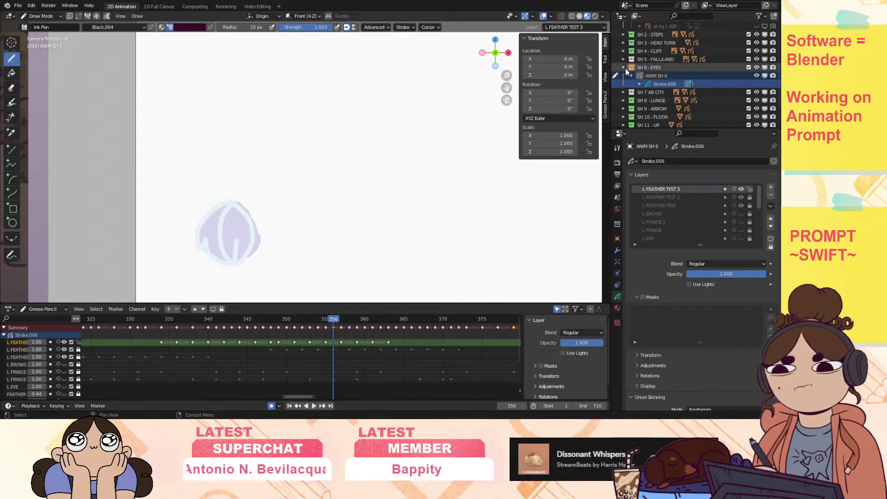
# Select the SH 4 - CLIFF collection and leave Draw Mode, and re-enter Draw Mode on ANIM SH 6 with Stroke.006 selected.
pyautogui.click(647, 51)
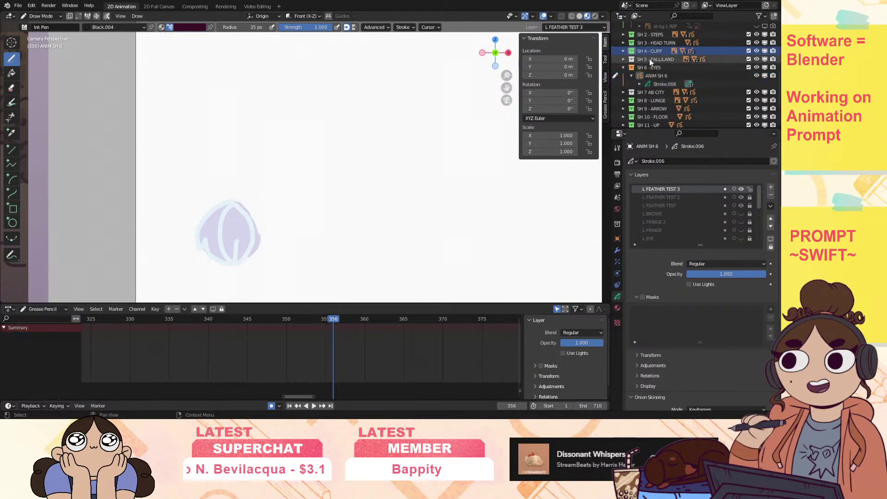
pyautogui.click(615, 75)
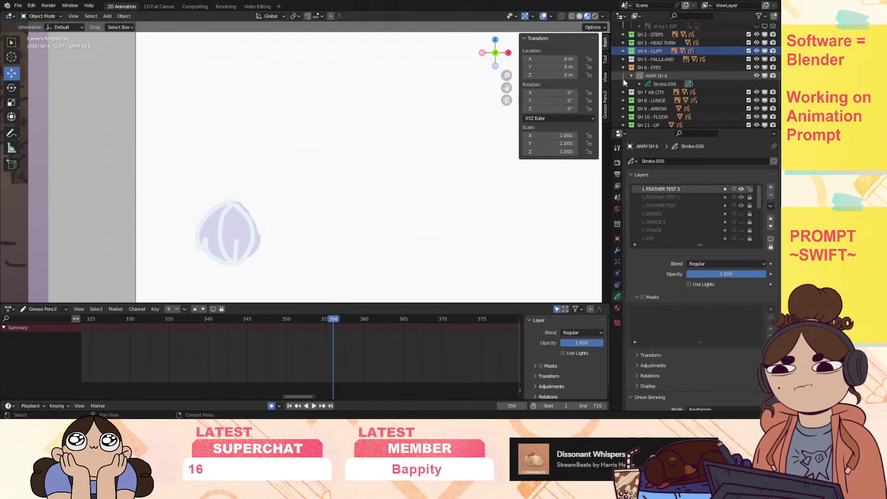
pyautogui.click(664, 74)
pyautogui.click(670, 86)
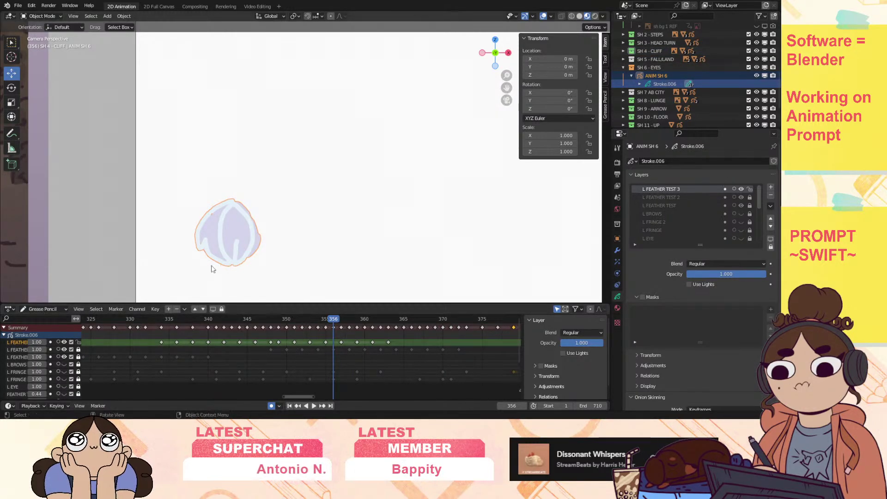
pyautogui.click(41, 16)
pyautogui.click(43, 46)
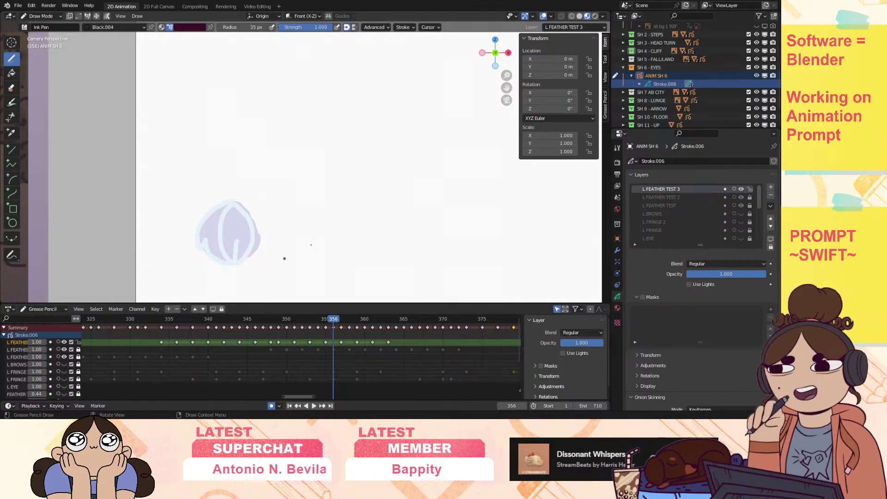
# Go to frame 355 and ink the third feather's outline and lower notch over its sketch.
pyautogui.moveTo(507, 87); pyautogui.dragTo(518, 77)
pyautogui.moveTo(334, 319)
pyautogui.mouseDown()
pyautogui.moveTo(295, 331)
pyautogui.moveTo(326, 331)
pyautogui.mouseUp()
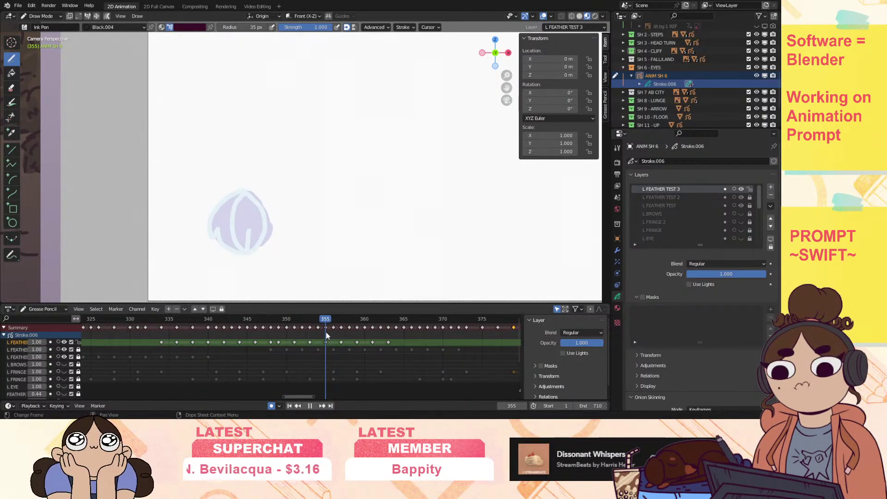
pyautogui.moveTo(245, 191); pyautogui.dragTo(241, 191)
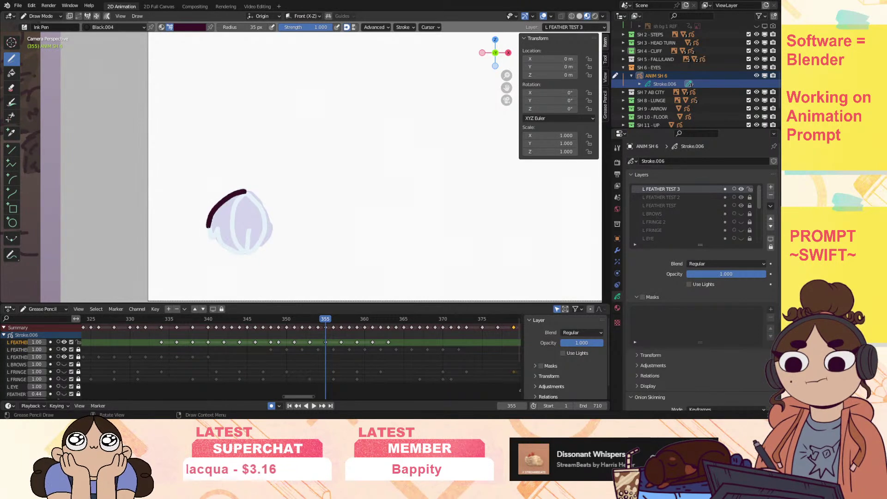
pyautogui.moveTo(215, 233)
pyautogui.mouseDown()
pyautogui.moveTo(226, 248)
pyautogui.moveTo(248, 231)
pyautogui.moveTo(257, 245)
pyautogui.moveTo(263, 214)
pyautogui.moveTo(231, 232)
pyautogui.mouseUp()
# Go to frame 357 and ink the third feather's outline, lower notches and central vein over its sketch.
pyautogui.press('space')
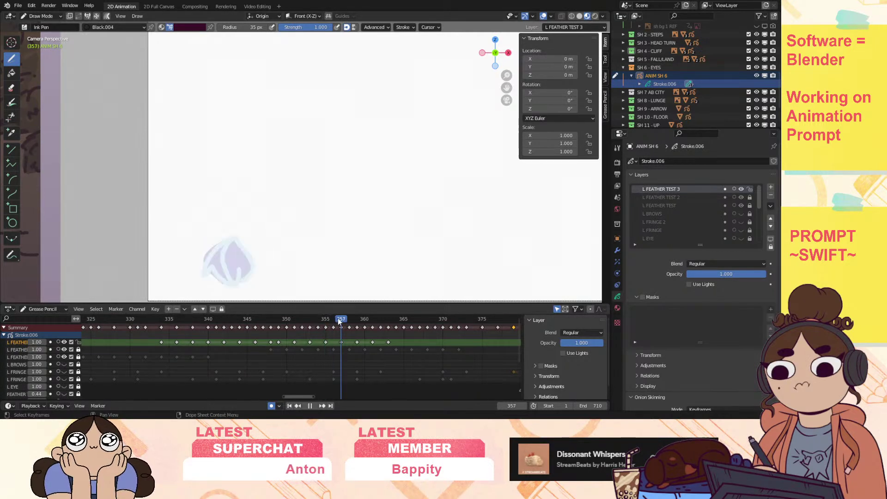
pyautogui.moveTo(506, 86)
pyautogui.mouseDown()
pyautogui.moveTo(514, 37)
pyautogui.moveTo(527, 28)
pyautogui.mouseUp()
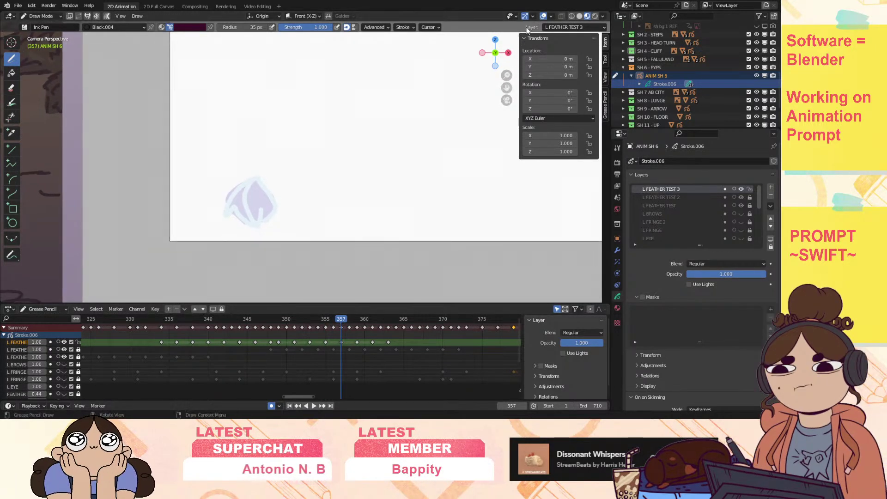
pyautogui.moveTo(258, 178)
pyautogui.mouseDown()
pyautogui.moveTo(246, 198)
pyautogui.moveTo(257, 227)
pyautogui.moveTo(270, 218)
pyautogui.moveTo(263, 186)
pyautogui.moveTo(235, 186)
pyautogui.moveTo(224, 217)
pyautogui.mouseUp()
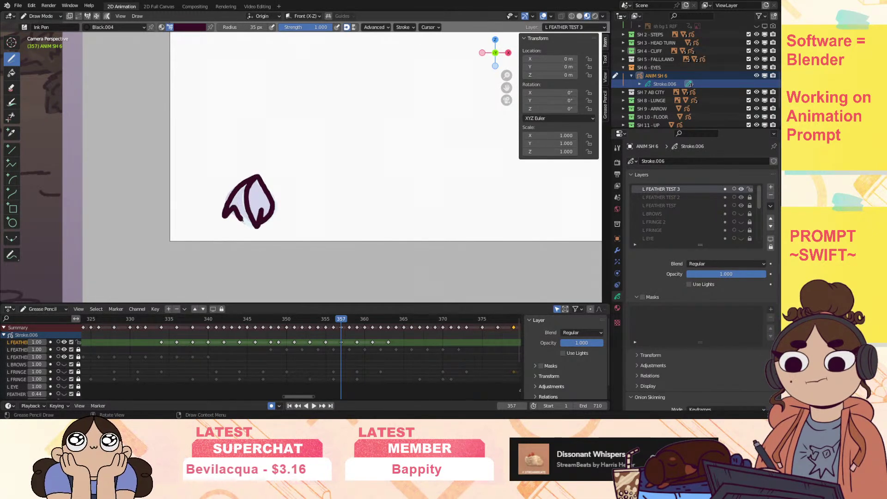
# Go to frame 359 and ink the third feather's outline and central vein over its sketch, without notches.
pyautogui.press('space')
pyautogui.press('space')
pyautogui.moveTo(198, 250); pyautogui.dragTo(201, 238)
pyautogui.moveTo(234, 215)
pyautogui.mouseDown()
pyautogui.moveTo(215, 274)
pyautogui.moveTo(202, 257)
pyautogui.mouseUp()
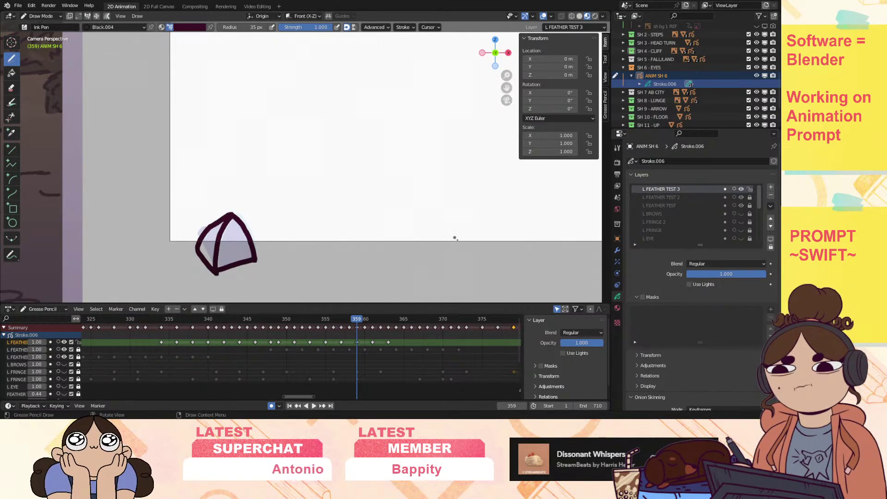
# Go to frame 361 and delete the L FEATHER TEST 3 layer's last keyframe, at frame 363.
pyautogui.click(373, 321)
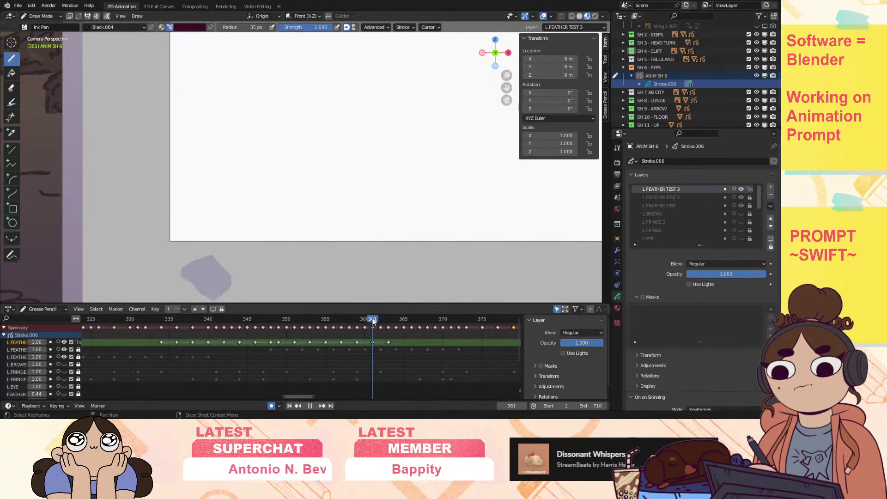
pyautogui.click(388, 342)
pyautogui.press('Delete')
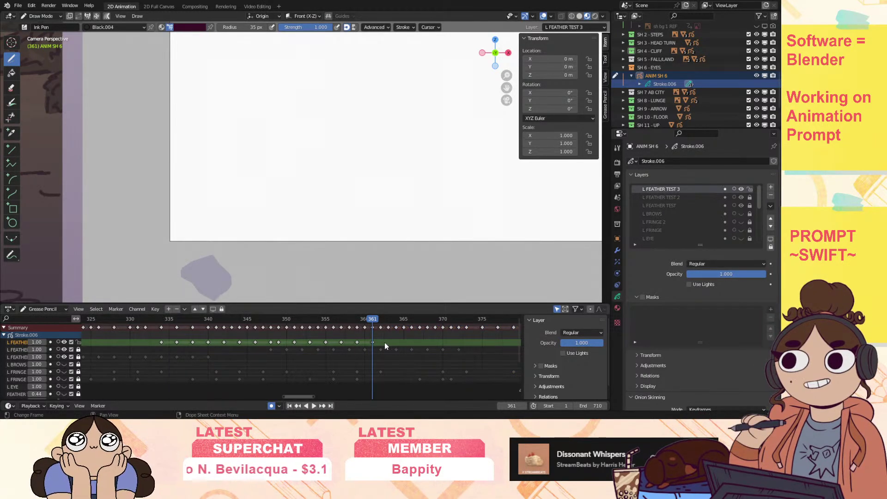
# Duplicate the FEATHER TEST 4 layer with empty keyframes and set the copy's opacity to 1.000.
pyautogui.moveTo(508, 74)
pyautogui.mouseDown()
pyautogui.moveTo(426, 241)
pyautogui.moveTo(339, 179)
pyautogui.mouseUp()
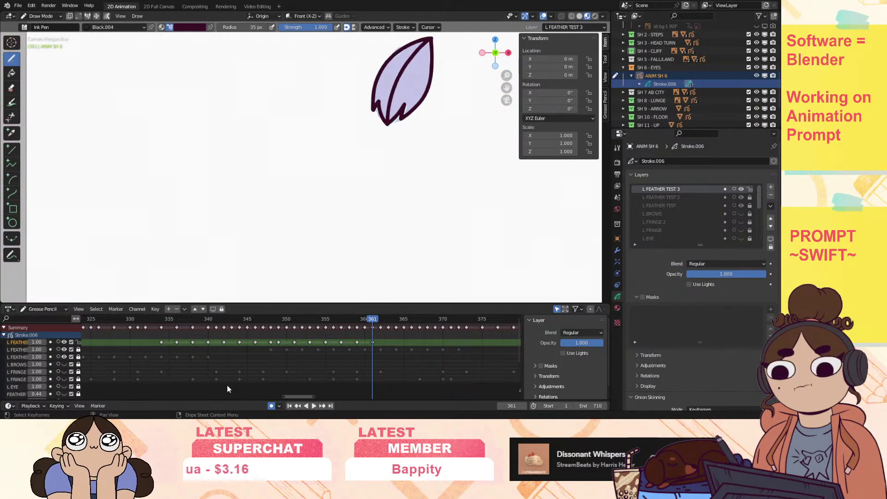
pyautogui.scroll(-1, 694, 232)
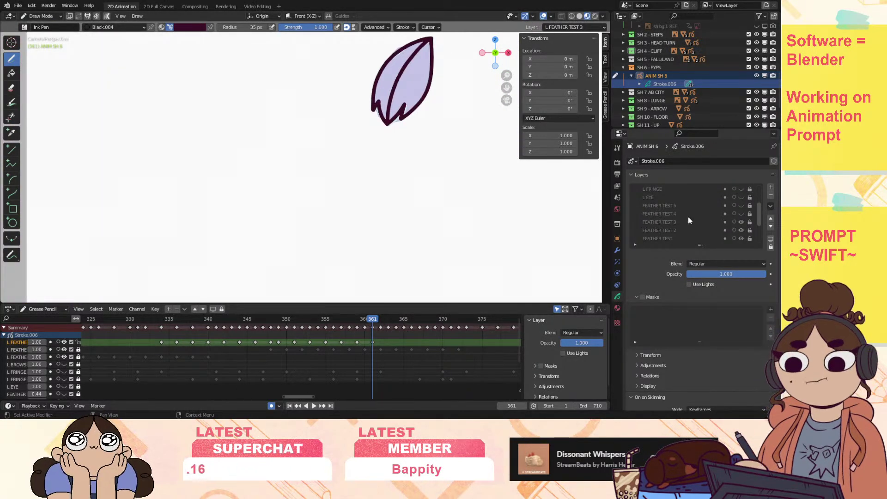
pyautogui.click(687, 215)
pyautogui.click(707, 286)
pyautogui.click(768, 207)
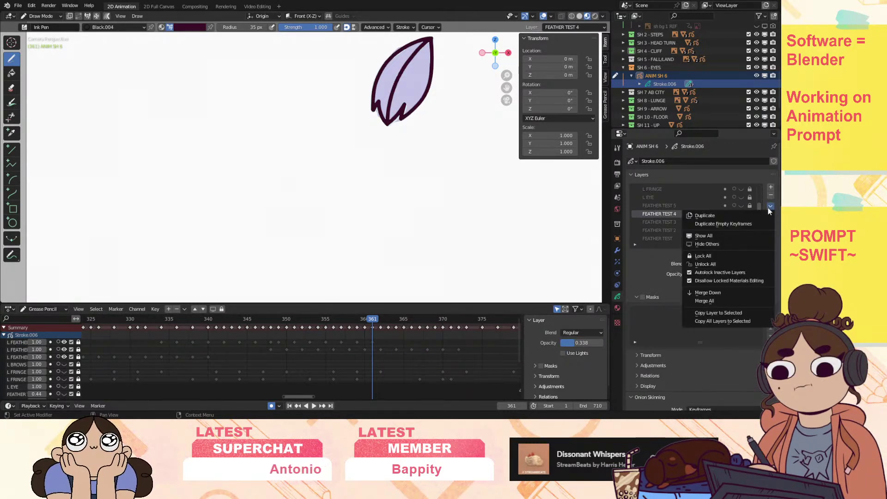
pyautogui.click(749, 224)
pyautogui.moveTo(716, 273); pyautogui.dragTo(766, 274)
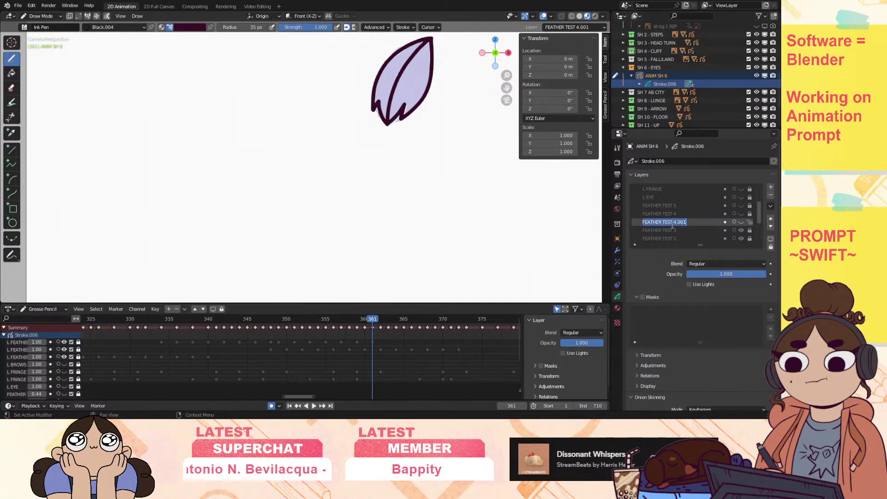
# Rename the duplicated layer L FEATHER TEST 4 and move it to the top of the layer stack.
pyautogui.write('L')
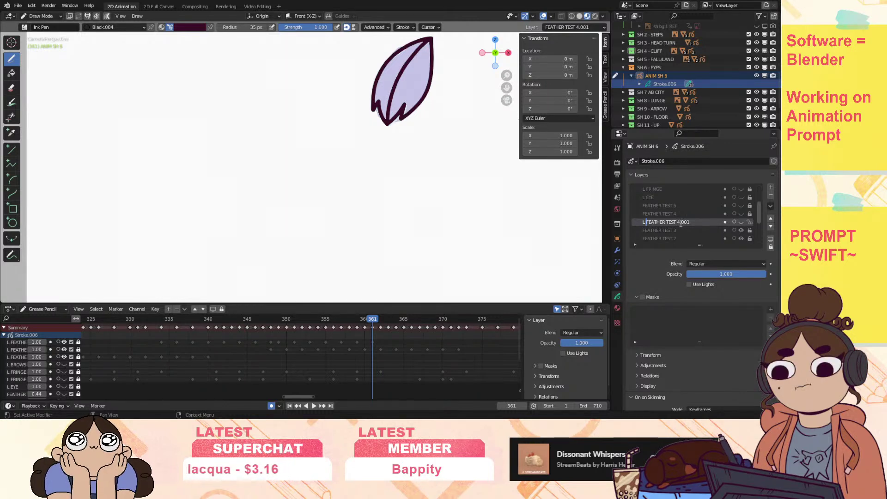
pyautogui.press('Return')
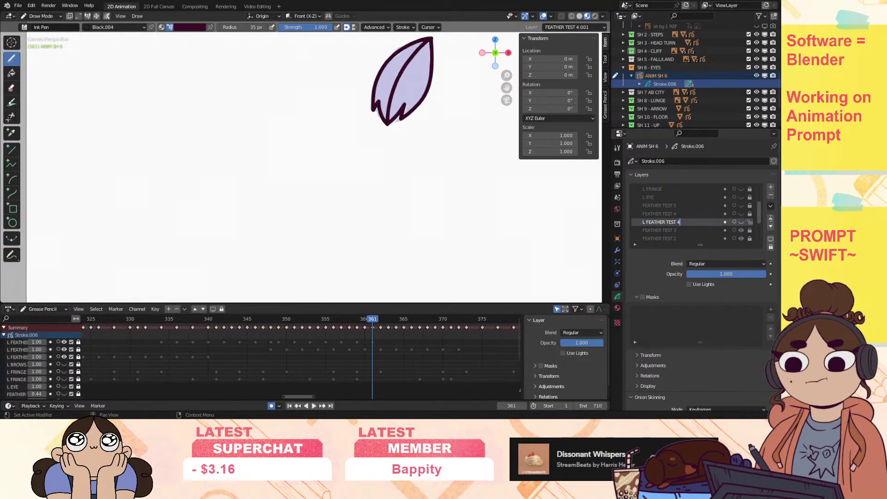
pyautogui.click(770, 219)
pyautogui.click(771, 219)
pyautogui.click(771, 219)
pyautogui.click(771, 219)
pyautogui.click(771, 219)
pyautogui.click(771, 221)
pyautogui.click(771, 222)
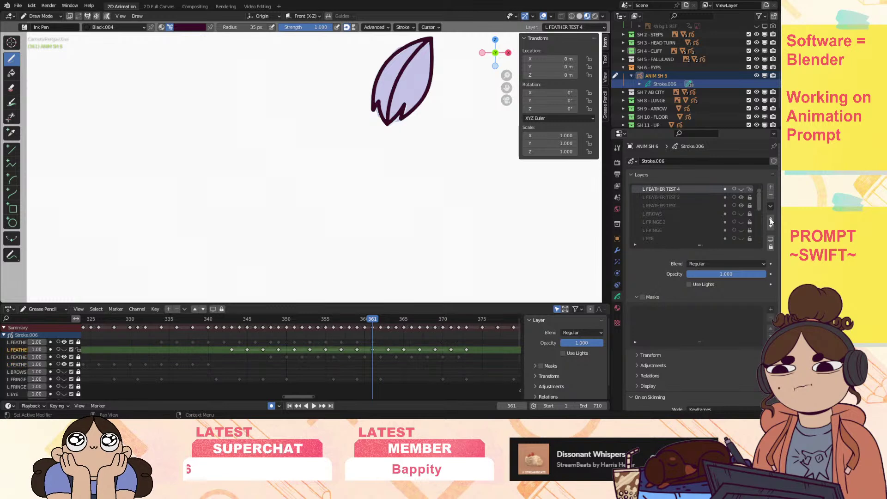
pyautogui.click(770, 222)
pyautogui.click(770, 222)
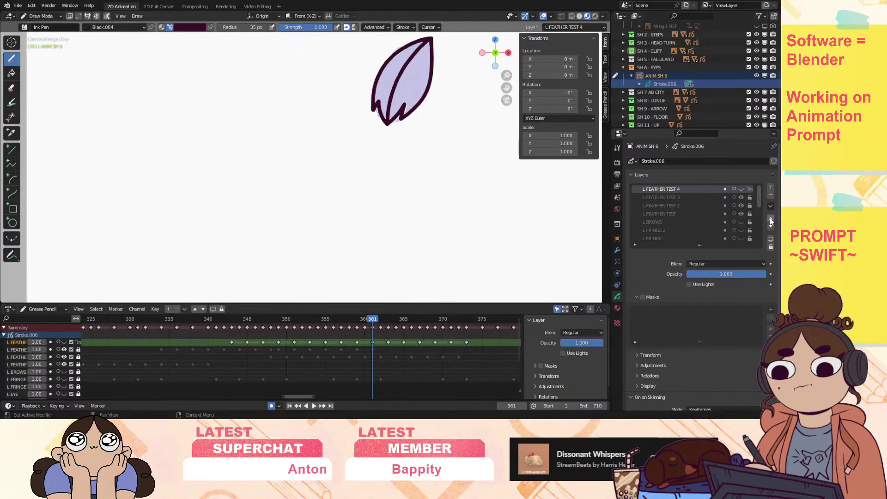
pyautogui.moveTo(313, 396); pyautogui.dragTo(320, 397)
pyautogui.click(209, 319)
pyautogui.moveTo(507, 88)
pyautogui.mouseDown()
pyautogui.moveTo(411, 273)
pyautogui.moveTo(506, 90)
pyautogui.moveTo(507, 107)
pyautogui.moveTo(440, 52)
pyautogui.mouseUp()
pyautogui.press('space')
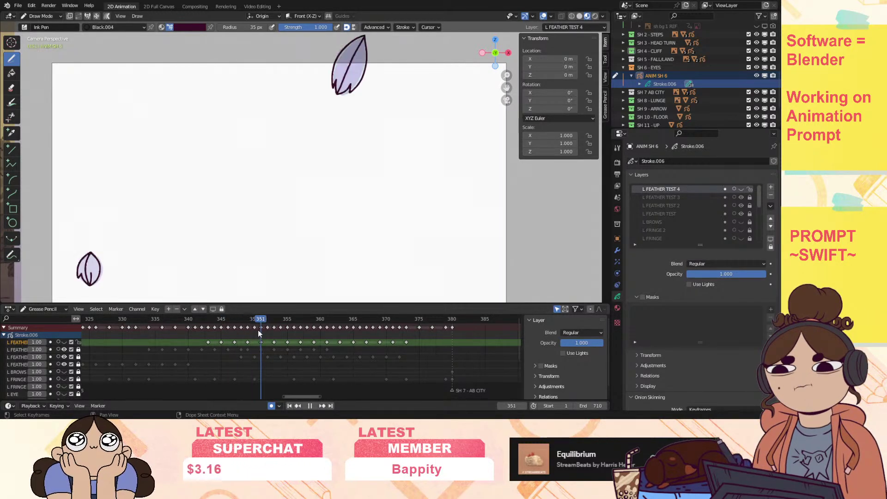
pyautogui.press('space')
pyautogui.moveTo(206, 347); pyautogui.dragTo(252, 343)
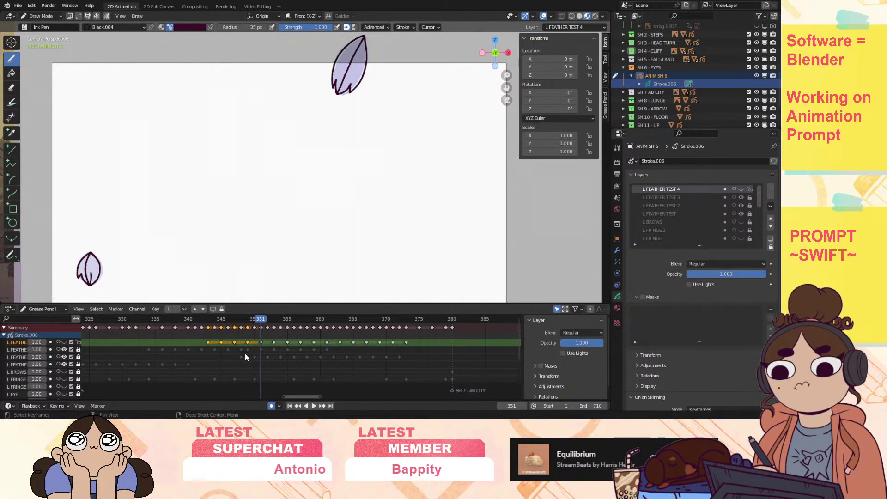
pyautogui.press('Delete')
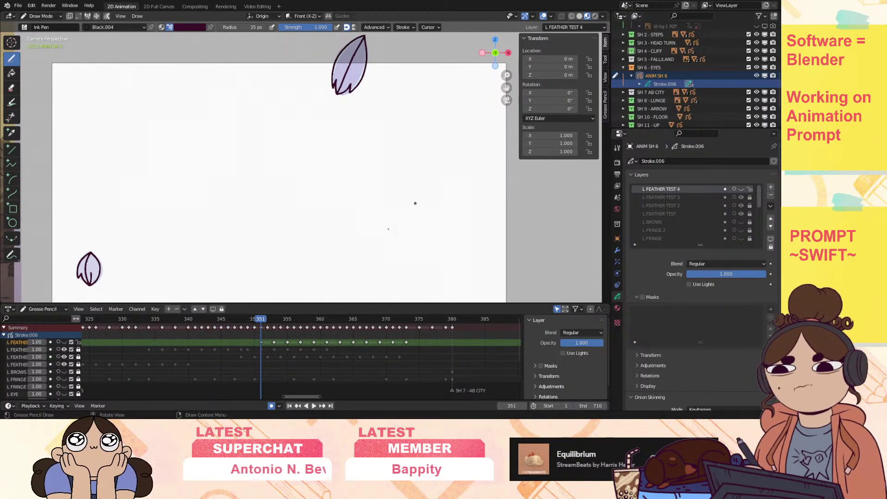
pyautogui.moveTo(509, 75); pyautogui.dragTo(493, 60)
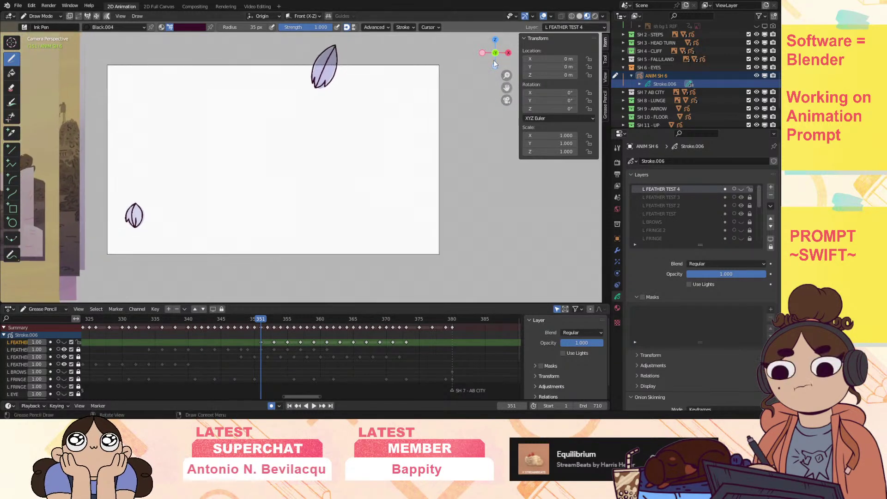
pyautogui.hotkey('ctrl', 'z')
# Show the FEATHER TEST 4 and FEATHER TEST 5 sketch layers and make L FEATHER TEST 4 the active layer.
pyautogui.press('space')
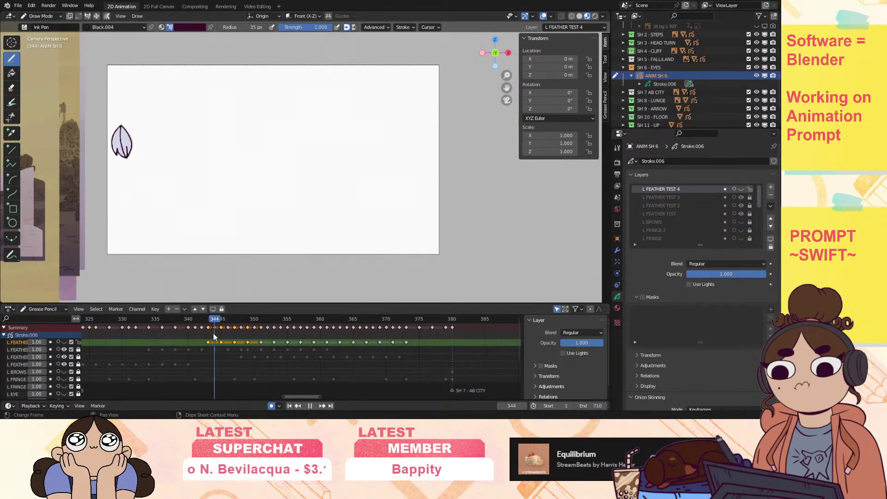
pyautogui.moveTo(262, 335); pyautogui.dragTo(296, 342)
pyautogui.moveTo(760, 199); pyautogui.dragTo(757, 217)
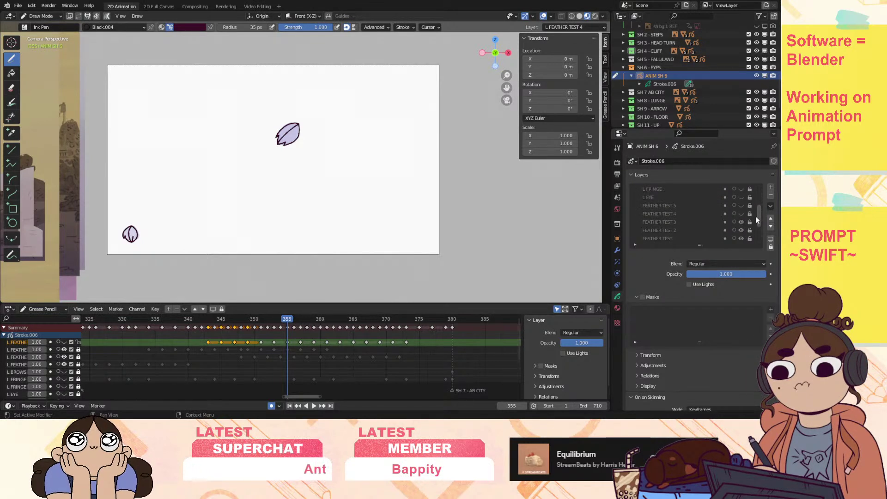
pyautogui.click(741, 213)
pyautogui.click(742, 206)
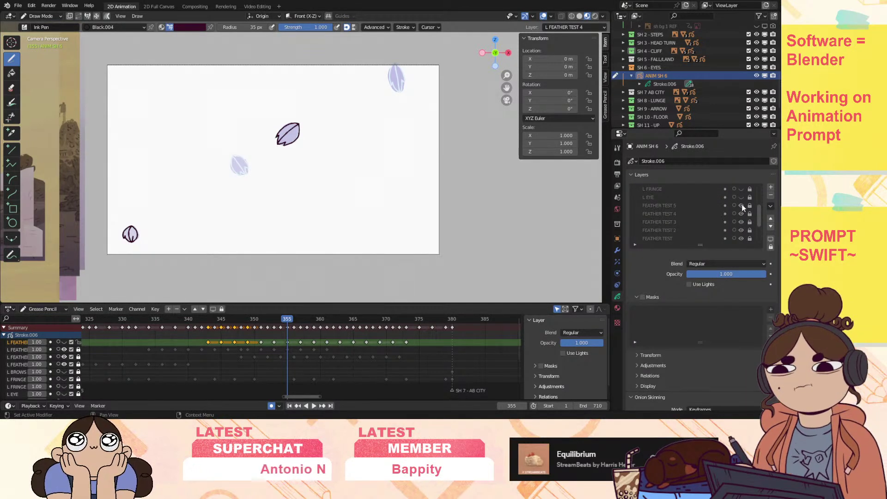
pyautogui.click(713, 214)
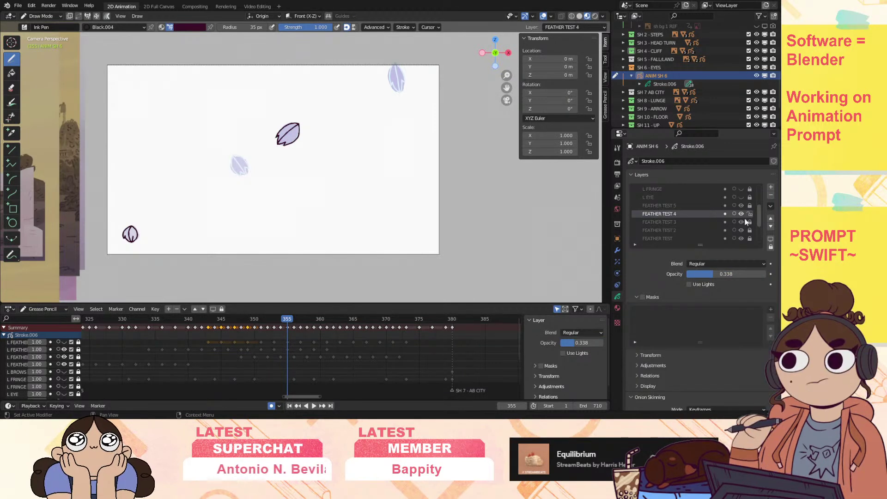
pyautogui.moveTo(758, 217); pyautogui.dragTo(758, 192)
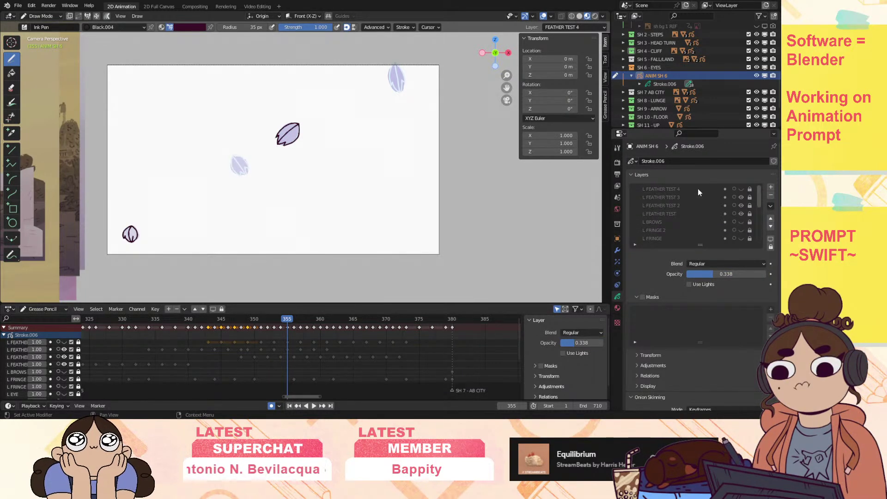
pyautogui.click(681, 189)
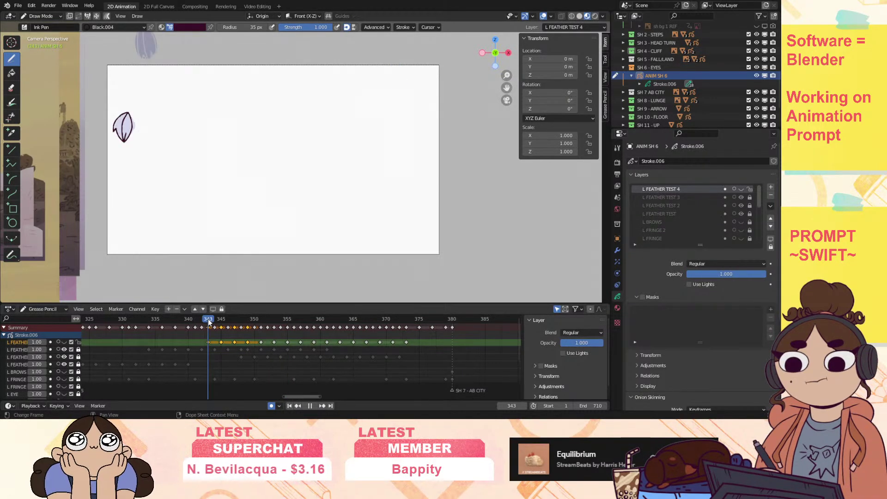
# Delete the L FEATHER TEST 4 layer's first keyframe, at frame 343, and return to frame 345.
pyautogui.moveTo(207, 319); pyautogui.dragTo(221, 321)
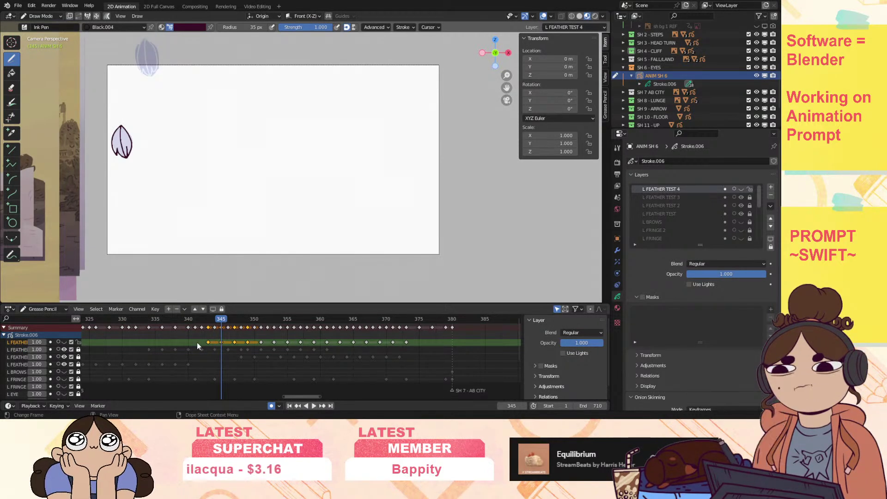
pyautogui.click(208, 343)
pyautogui.press('space')
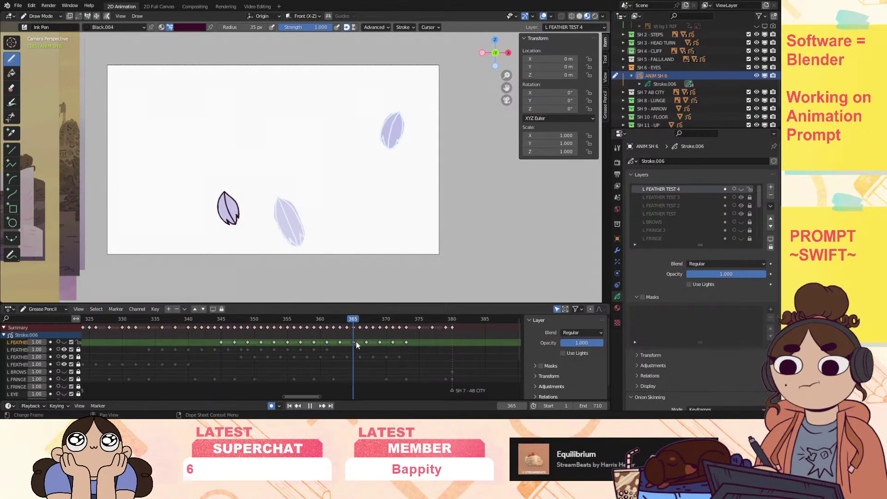
pyautogui.press('Escape')
pyautogui.press('Home')
# Make L FEATHER TEST 4 visible and ink the fourth feather's outline, lower notches and central vein at frame 345.
pyautogui.moveTo(519, 94); pyautogui.dragTo(627, 146)
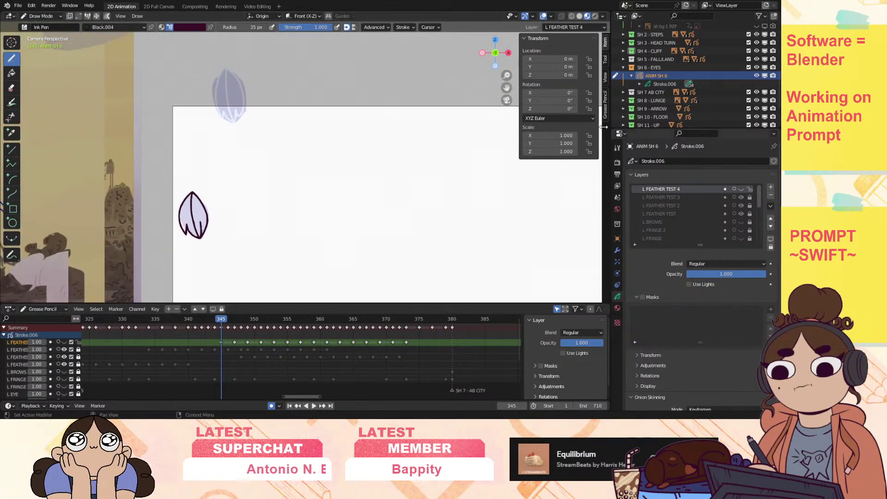
pyautogui.moveTo(507, 74); pyautogui.dragTo(530, 169)
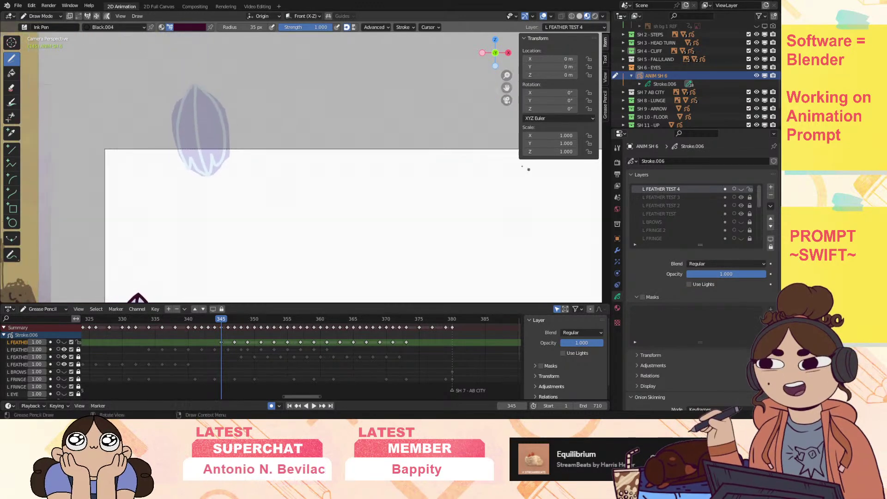
pyautogui.click(190, 89)
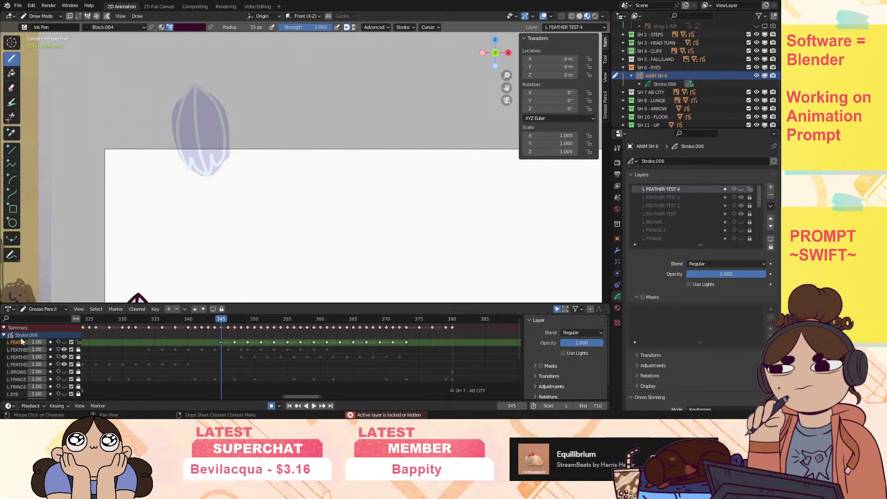
pyautogui.click(65, 343)
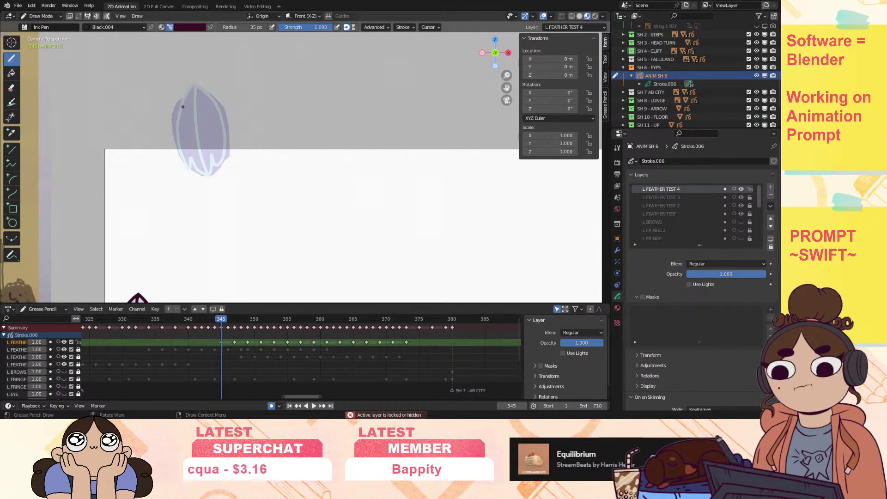
pyautogui.moveTo(186, 168)
pyautogui.mouseDown()
pyautogui.moveTo(191, 158)
pyautogui.moveTo(220, 164)
pyautogui.mouseUp()
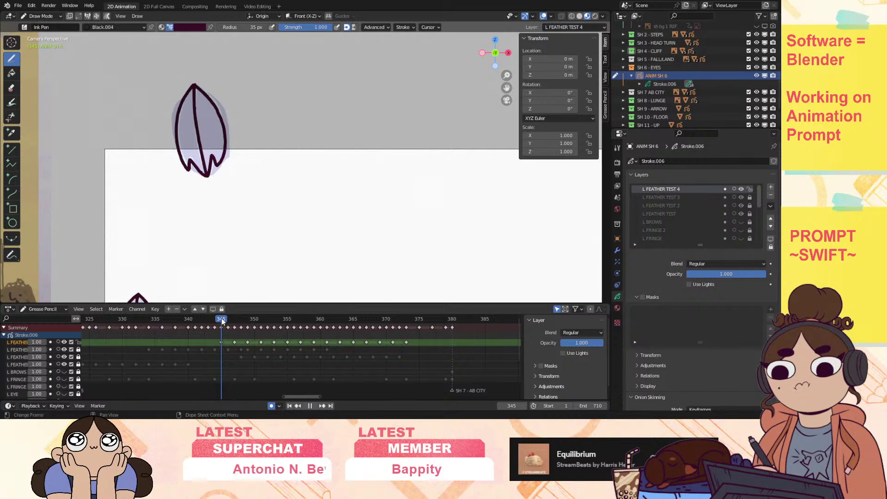
# Go to frame 347 and ink the fourth feather's outline, lower notches and central vein over its sketch.
pyautogui.moveTo(221, 318); pyautogui.dragTo(234, 319)
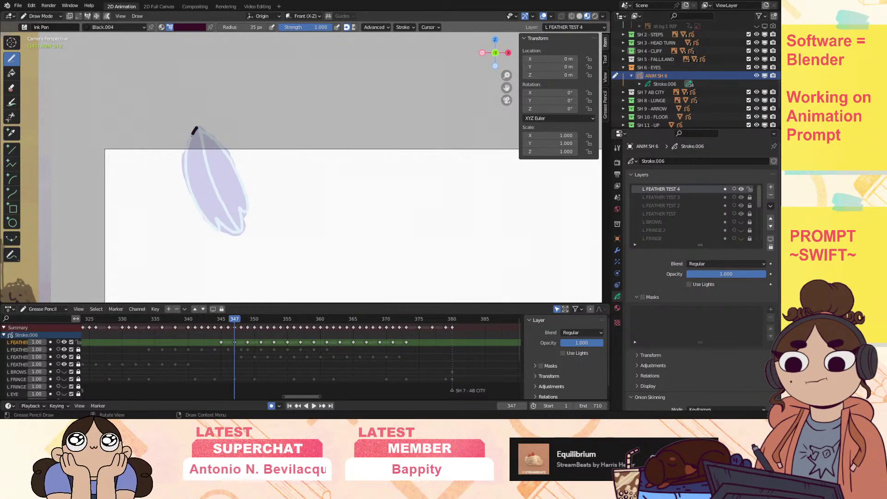
pyautogui.moveTo(196, 129); pyautogui.dragTo(188, 185)
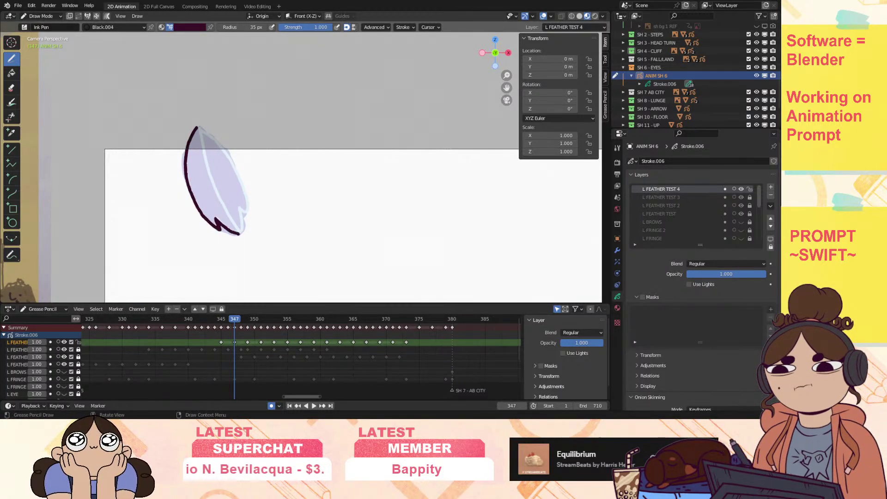
pyautogui.moveTo(240, 216); pyautogui.dragTo(241, 234)
pyautogui.moveTo(247, 203); pyautogui.dragTo(240, 180)
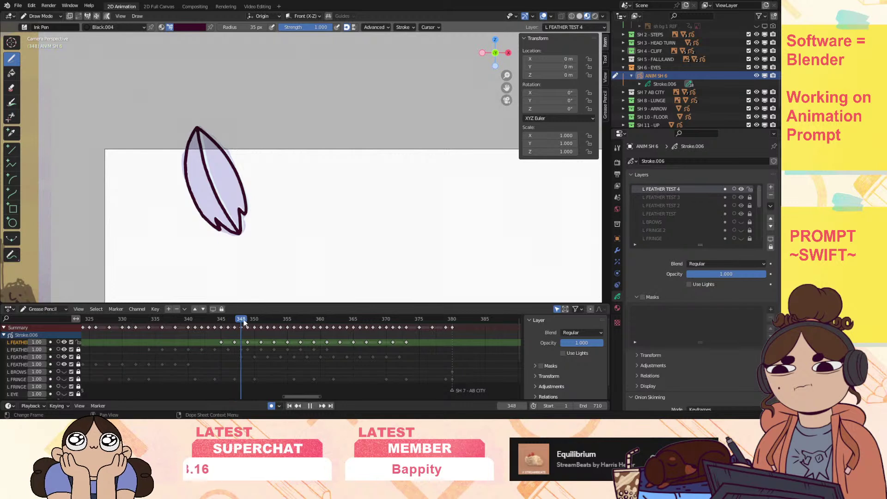
# Go to frame 349 and bring the fourth feather's sketch into close view.
pyautogui.moveTo(241, 322); pyautogui.dragTo(247, 320)
pyautogui.moveTo(509, 85); pyautogui.dragTo(489, 57)
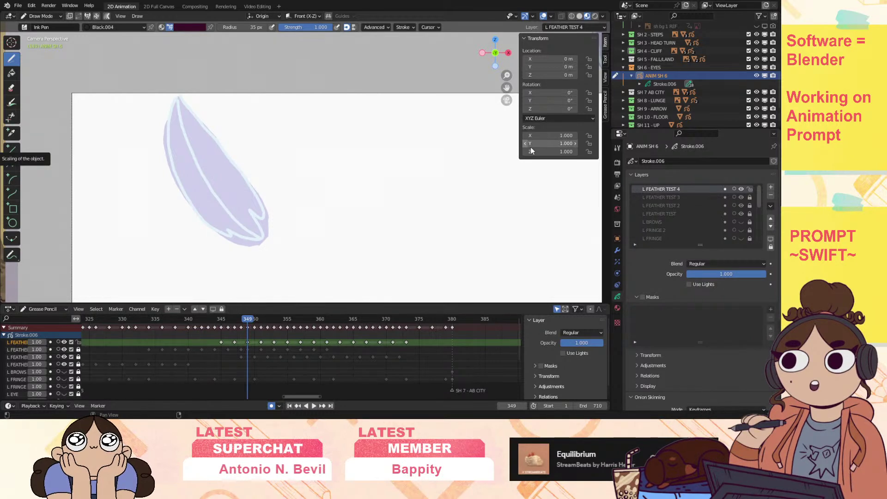
# Expand the shot collections from SH 13 - THROUGH back to SH 2 - STEPS and look through the objects they contain.
pyautogui.click(625, 68)
pyautogui.scroll(-3, 652, 93)
pyautogui.click(623, 111)
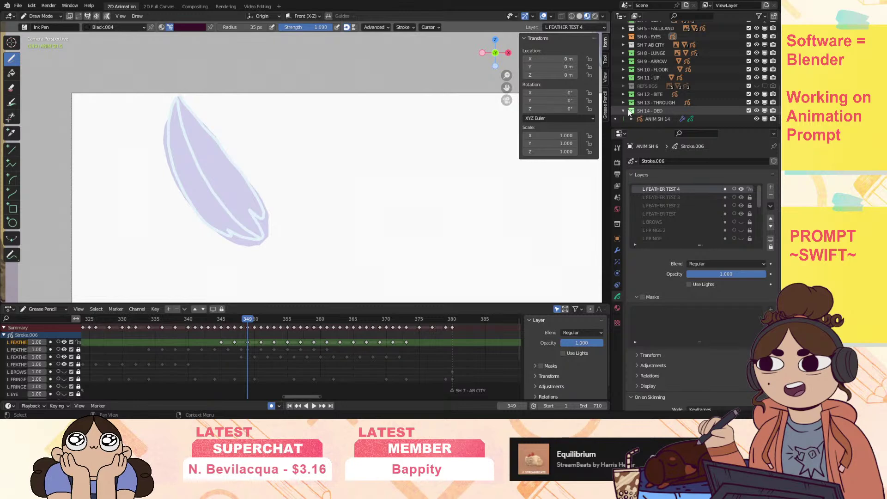
pyautogui.click(623, 111)
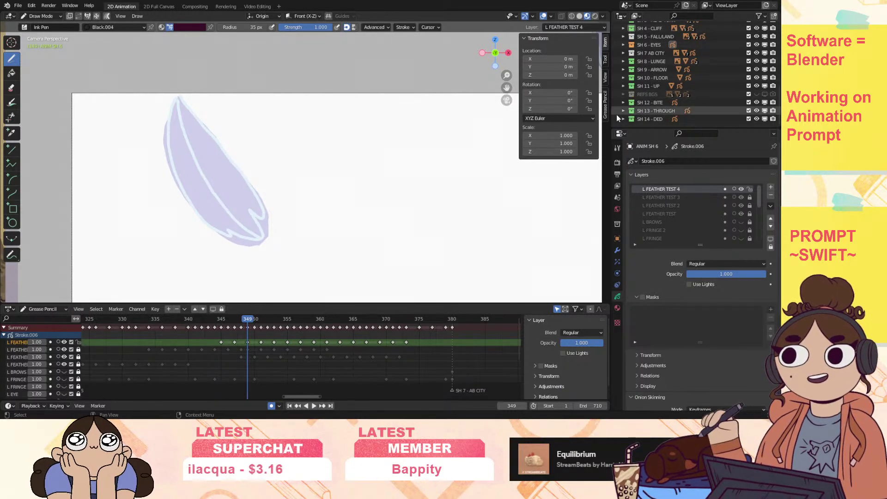
pyautogui.click(623, 111)
pyautogui.click(623, 102)
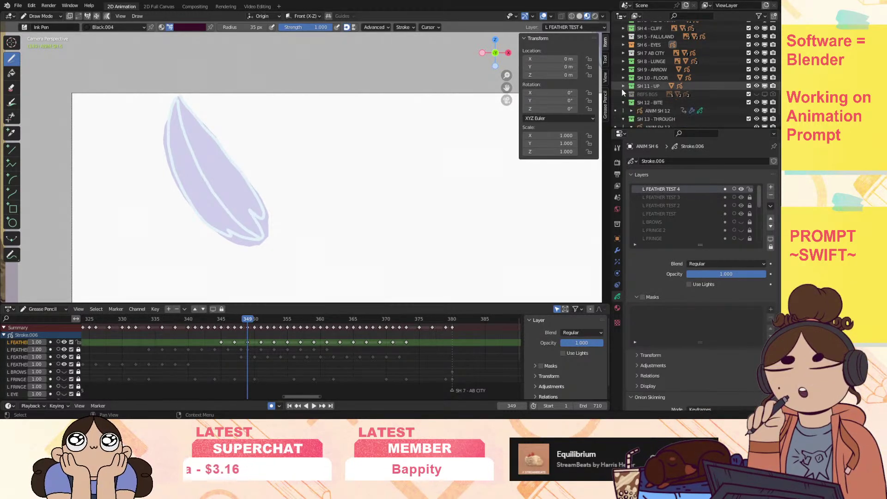
pyautogui.click(623, 86)
pyautogui.click(623, 77)
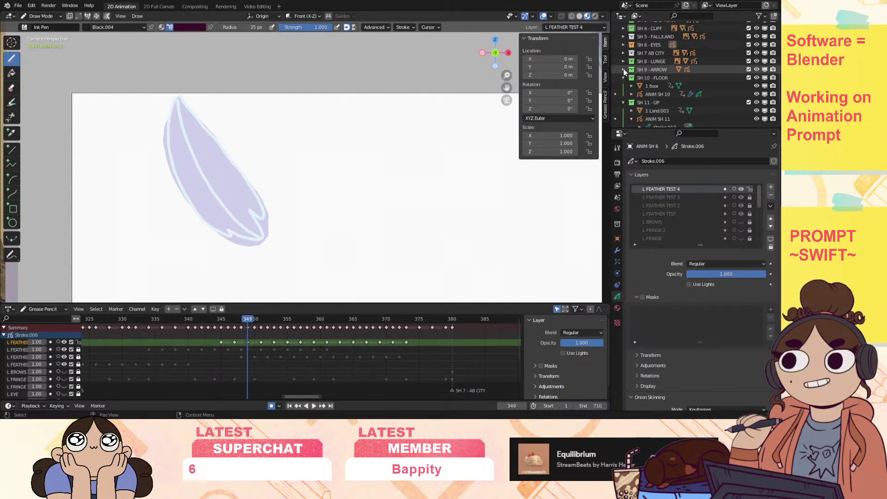
pyautogui.click(622, 68)
pyautogui.click(623, 61)
pyautogui.click(622, 52)
pyautogui.click(623, 45)
pyautogui.click(623, 37)
pyautogui.click(622, 28)
pyautogui.scroll(3, 625, 86)
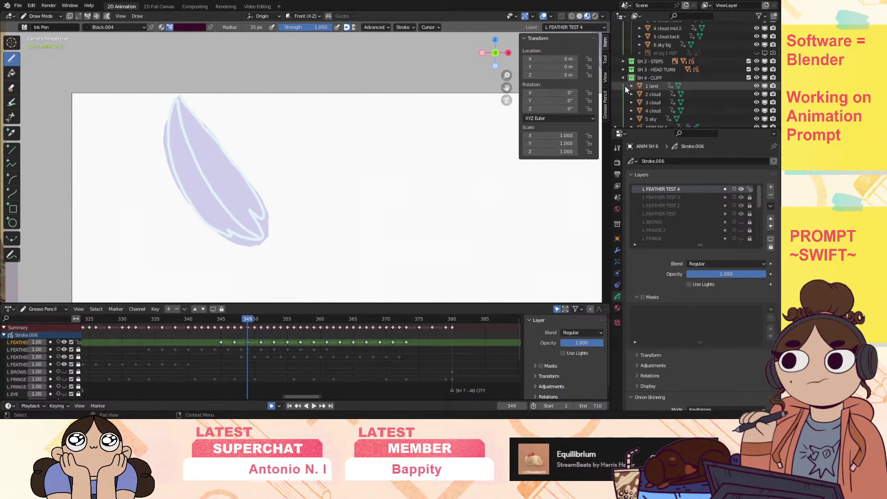
pyautogui.scroll(2, 625, 86)
pyautogui.click(622, 101)
pyautogui.click(622, 94)
pyautogui.scroll(3, 638, 79)
pyautogui.scroll(2, 638, 79)
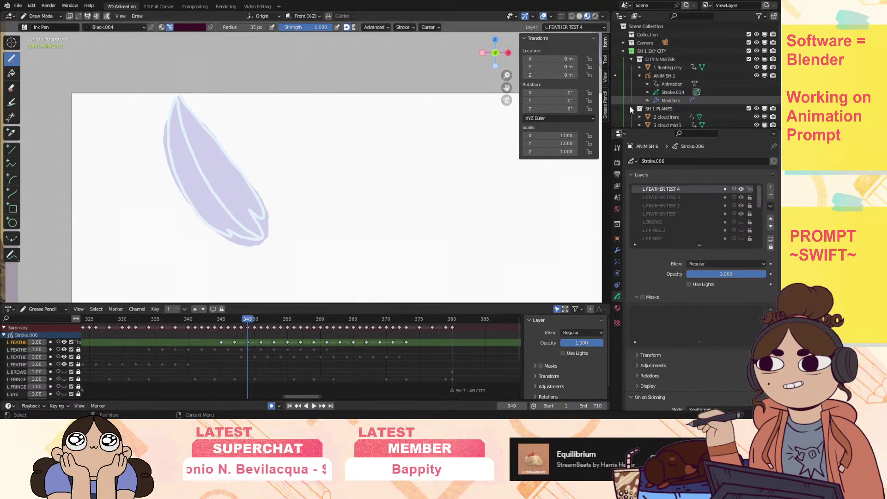
# Enlarge the outliner and look through the shot collections from SH 1 SKY CITY to SH 11 - UP.
pyautogui.moveTo(630, 130); pyautogui.dragTo(681, 377)
pyautogui.scroll(-6, 709, 272)
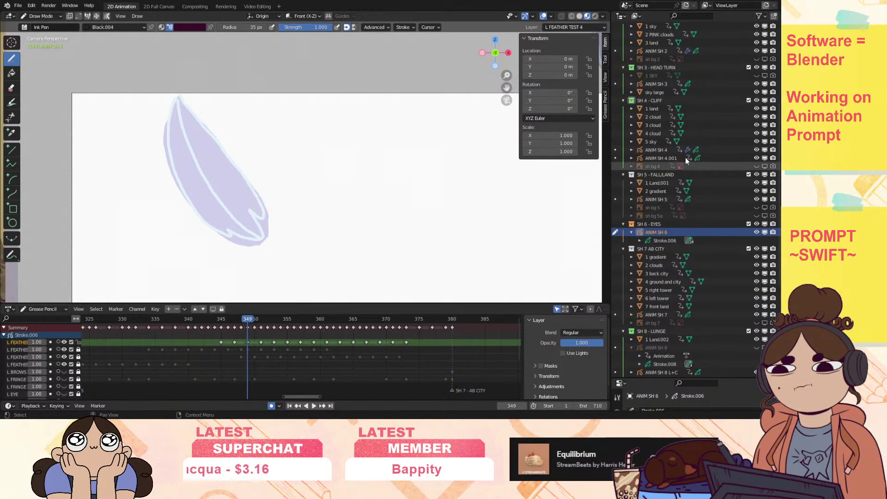
pyautogui.scroll(-5, 649, 178)
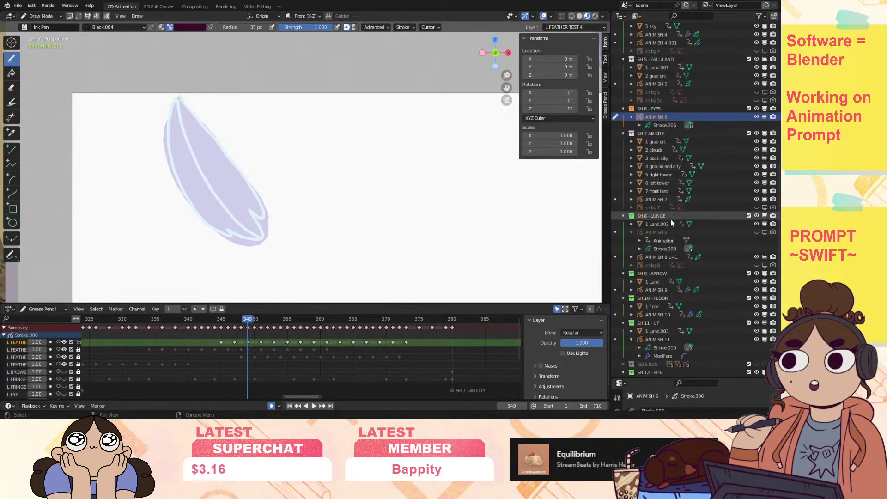
pyautogui.scroll(-3, 671, 221)
pyautogui.scroll(9, 671, 220)
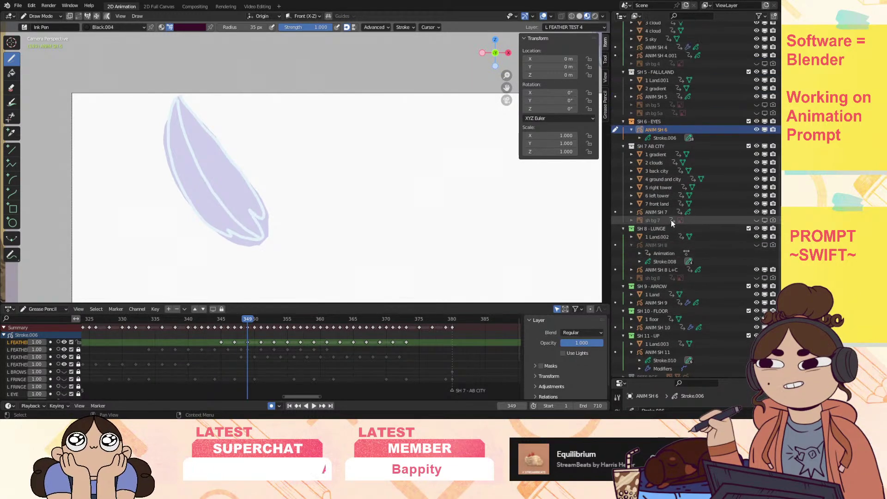
pyautogui.scroll(5, 671, 220)
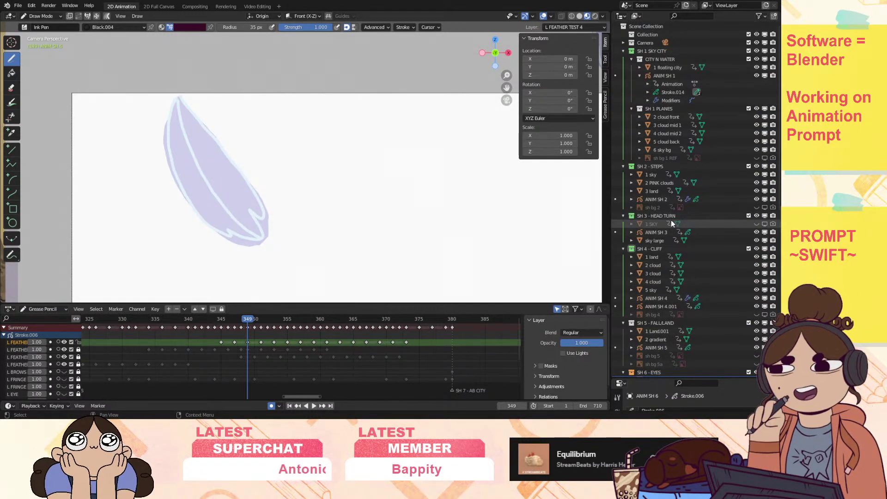
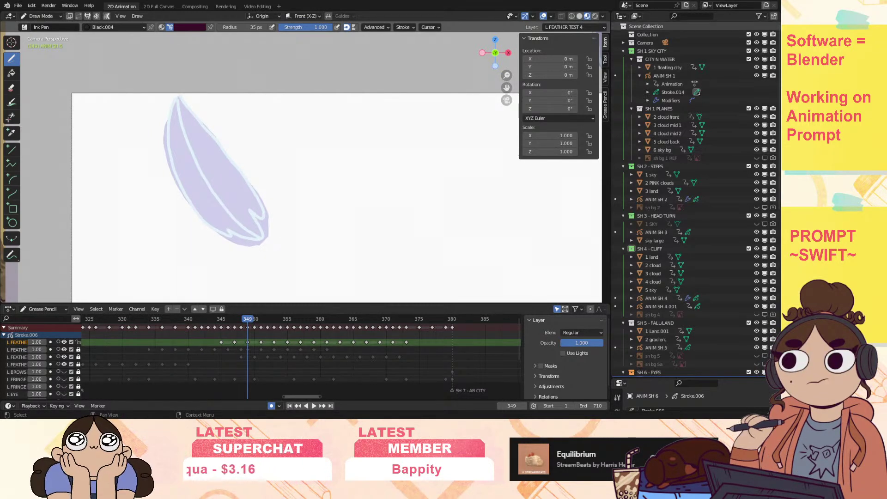
pyautogui.scroll(-10, 693, 157)
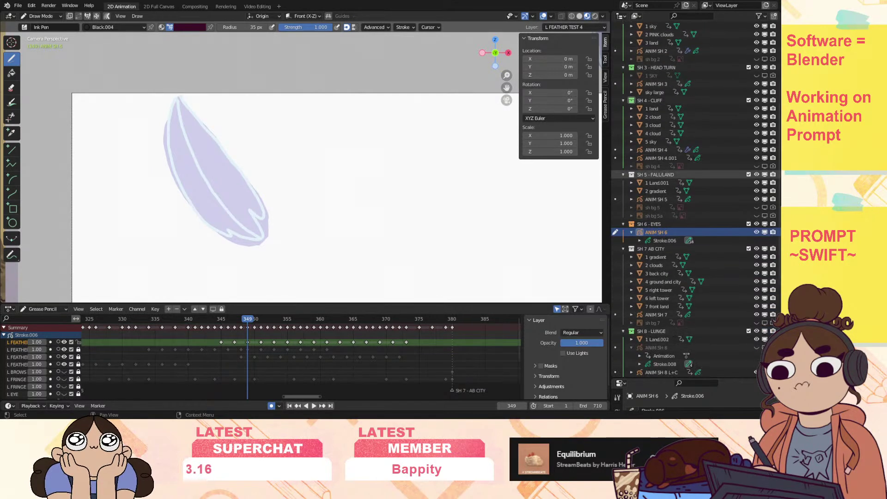
pyautogui.click(665, 190)
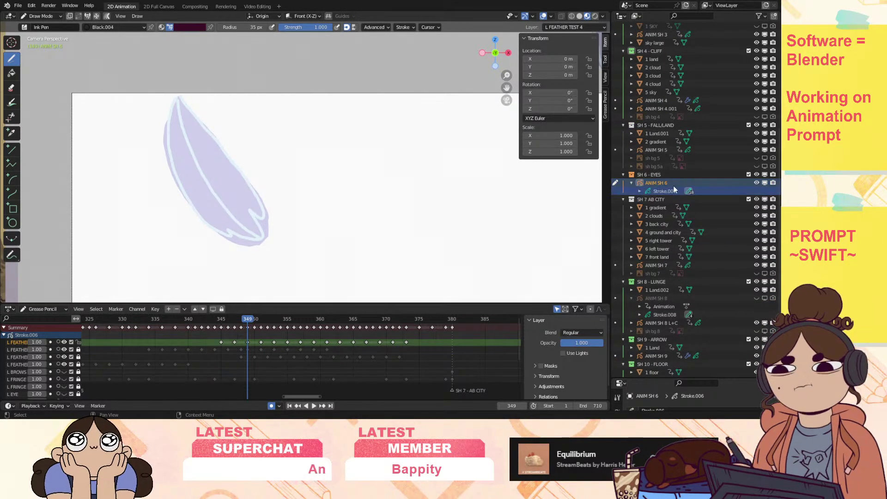
# Collapse the shot collections from SH 8 - LUNGE through SH 13 - THROUGH in the outliner.
pyautogui.click(623, 282)
pyautogui.click(623, 290)
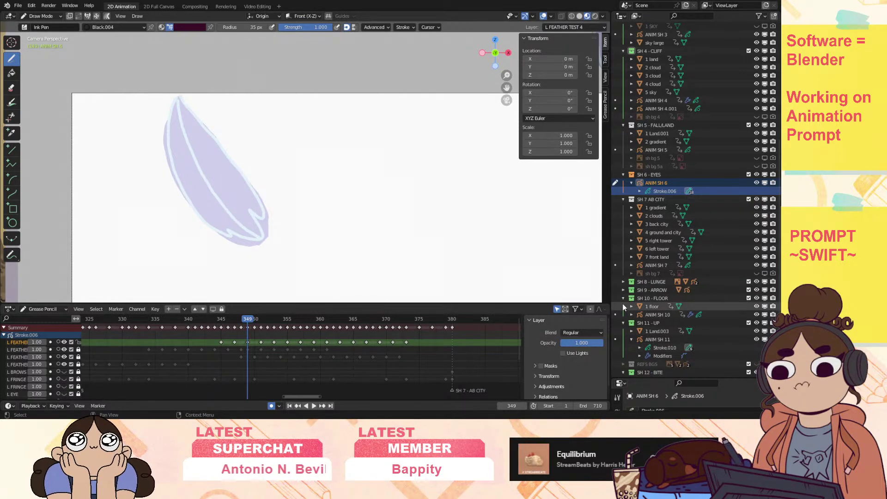
pyautogui.click(623, 298)
pyautogui.click(623, 307)
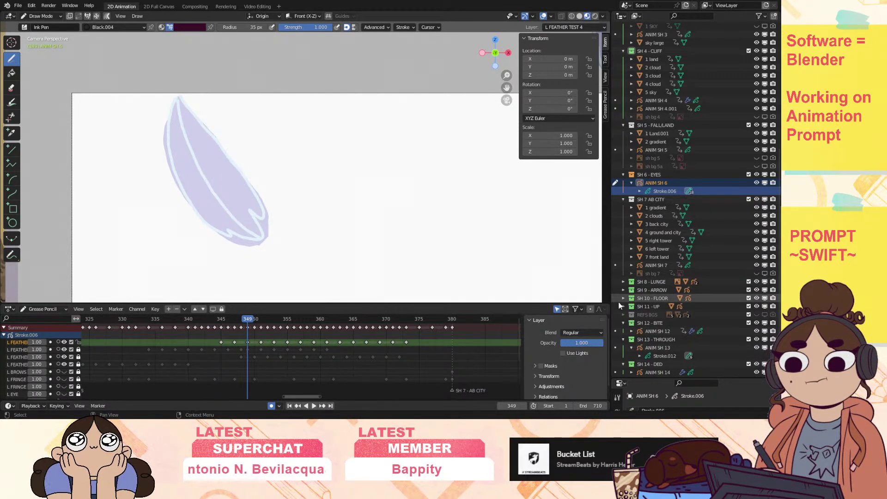
pyautogui.click(623, 322)
pyautogui.click(623, 339)
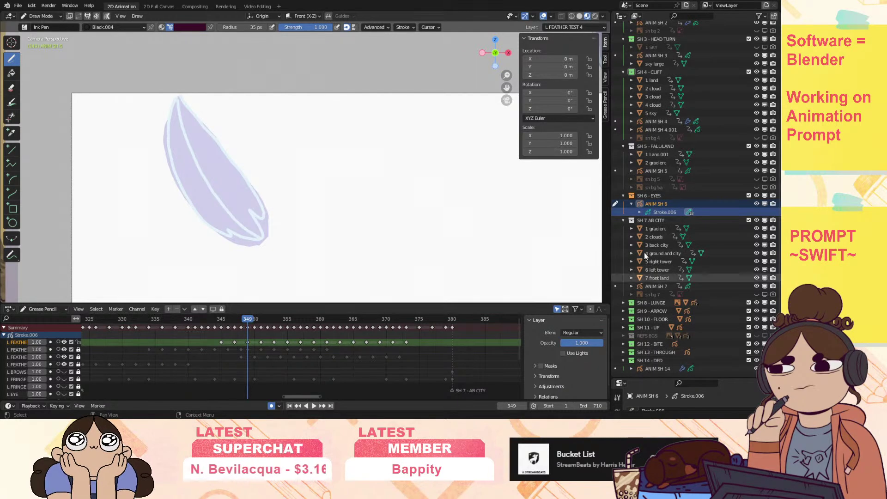
# Collapse the collections from SH 5 - FALL/LAND back to SH 2 - STEPS, plus the two sub-collections of SH 1 SKY CITY.
pyautogui.click(623, 146)
pyautogui.click(623, 113)
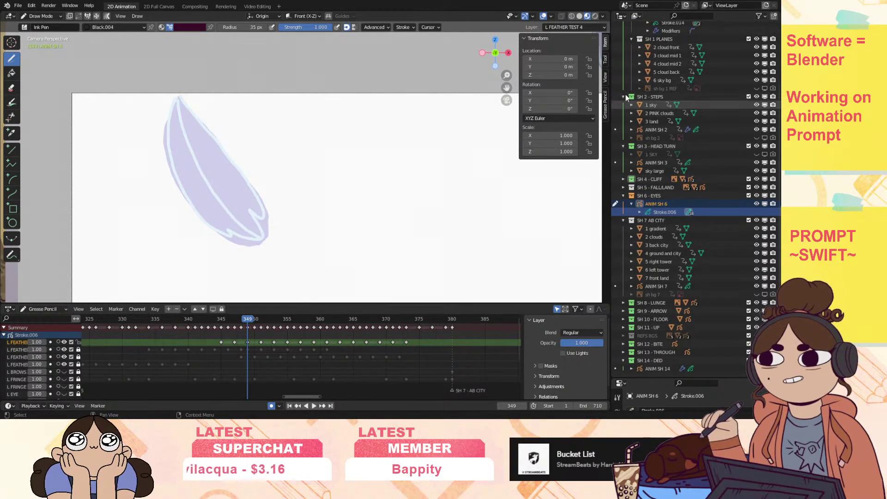
pyautogui.click(624, 146)
pyautogui.click(623, 121)
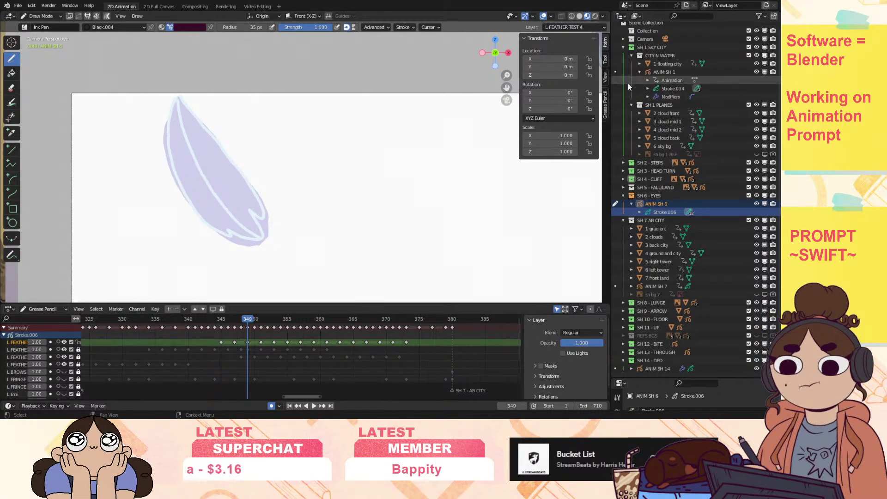
pyautogui.click(631, 105)
pyautogui.click(631, 59)
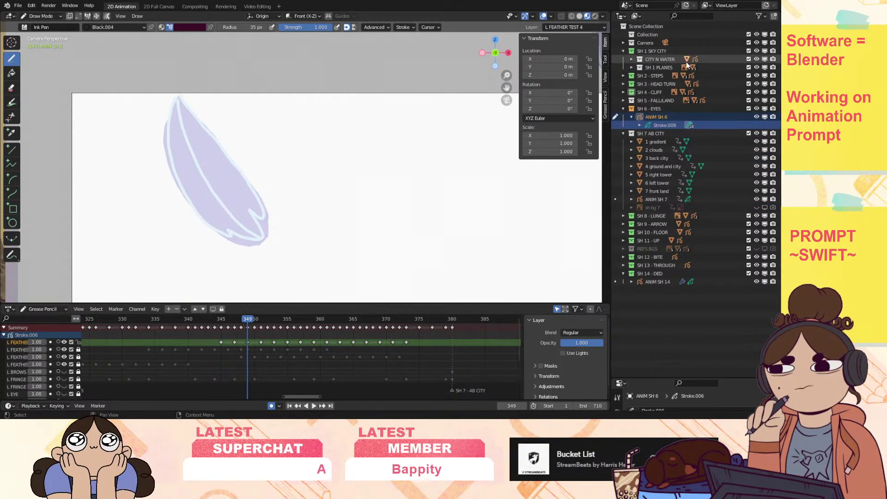
# Look inside CITY N WATER and SH 1 PLANES again, then collapse SH 1 SKY CITY and shrink the outliner to make room for the layer properties.
pyautogui.click(631, 59)
pyautogui.click(632, 108)
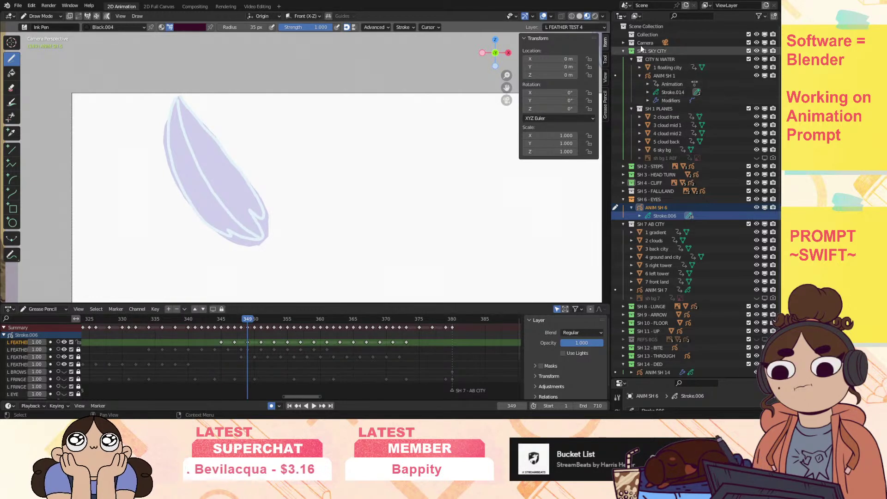
pyautogui.click(631, 59)
pyautogui.click(624, 51)
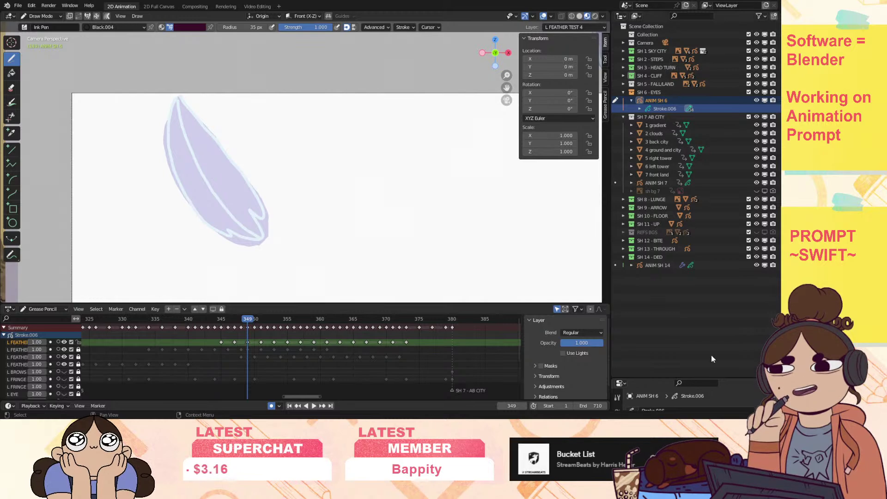
pyautogui.moveTo(716, 378); pyautogui.dragTo(721, 126)
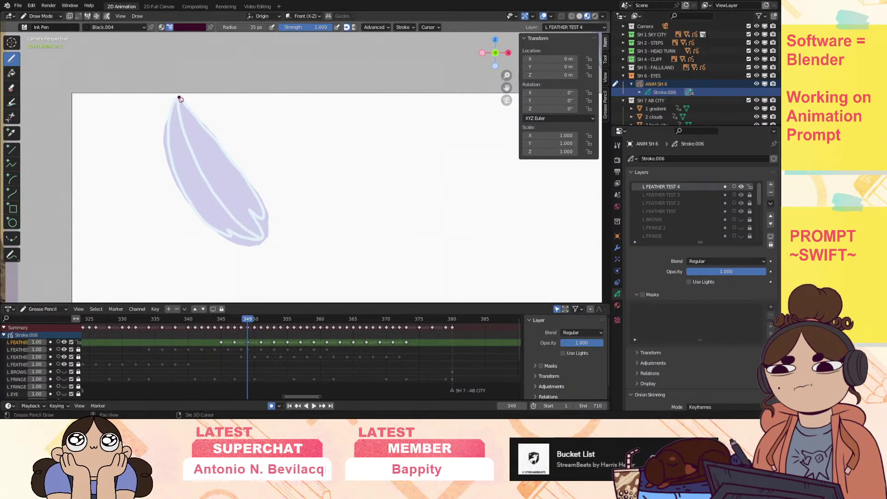
# Ink the fourth feather's outline, lower notches and central vein over its sketch at frame 349.
pyautogui.moveTo(180, 99); pyautogui.dragTo(202, 125)
pyautogui.moveTo(258, 202); pyautogui.dragTo(264, 244)
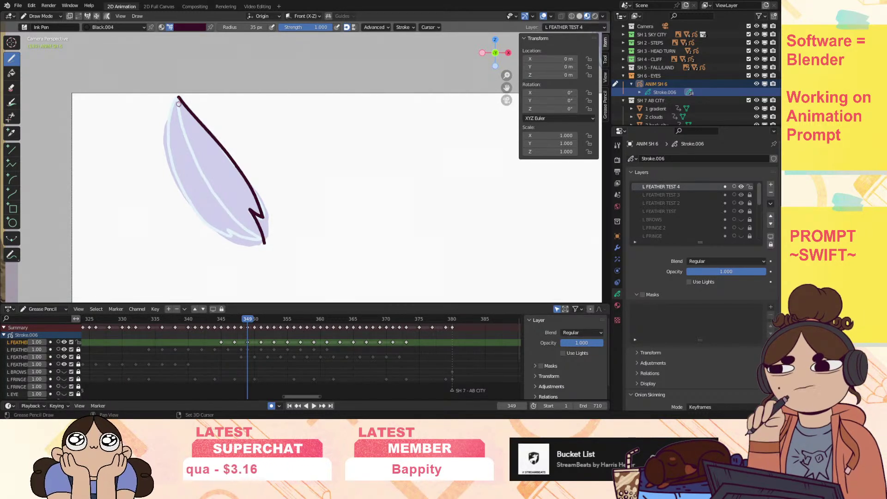
pyautogui.moveTo(193, 154); pyautogui.dragTo(264, 243)
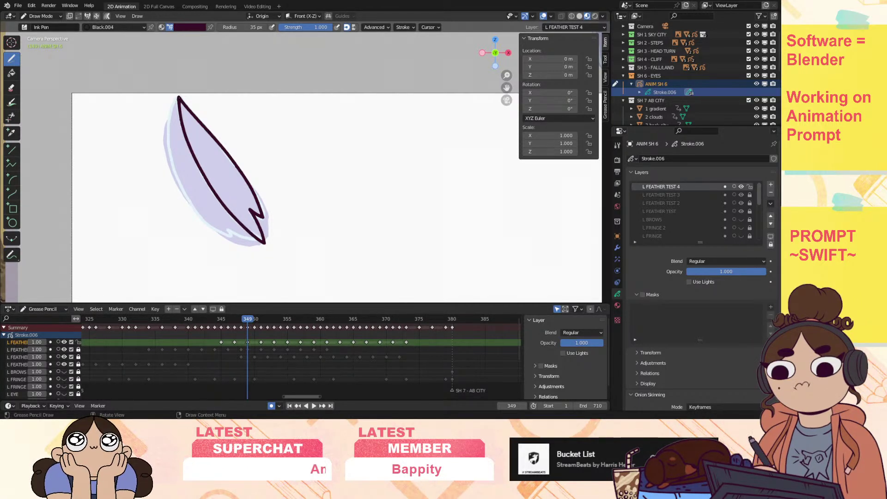
pyautogui.moveTo(177, 98); pyautogui.dragTo(172, 166)
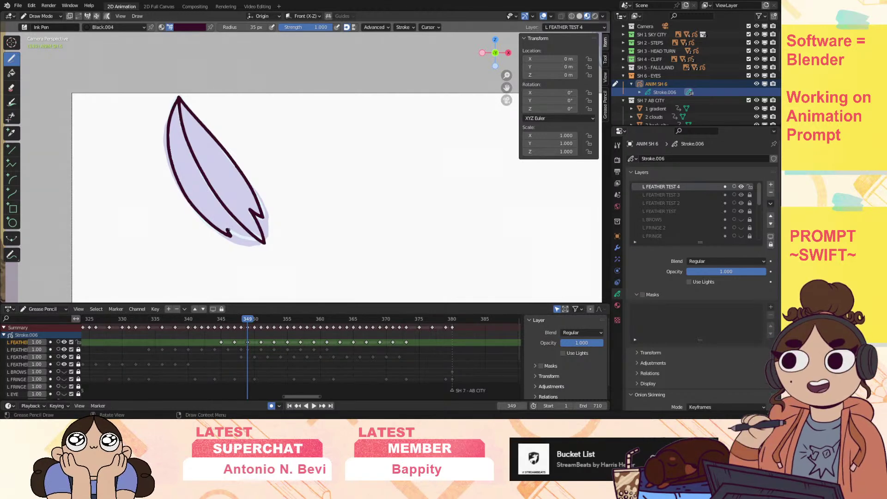
pyautogui.moveTo(253, 240); pyautogui.dragTo(264, 244)
# Go to frame 351 and ink the fourth feather's outline, lower notches and central vein, redrawing the notch on its right edge.
pyautogui.press('space')
pyautogui.moveTo(259, 325); pyautogui.dragTo(262, 325)
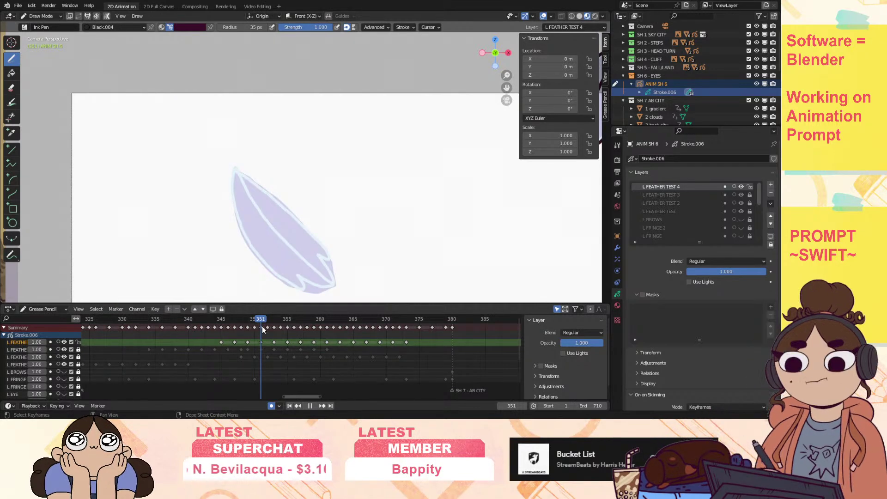
pyautogui.moveTo(507, 75); pyautogui.dragTo(424, 22)
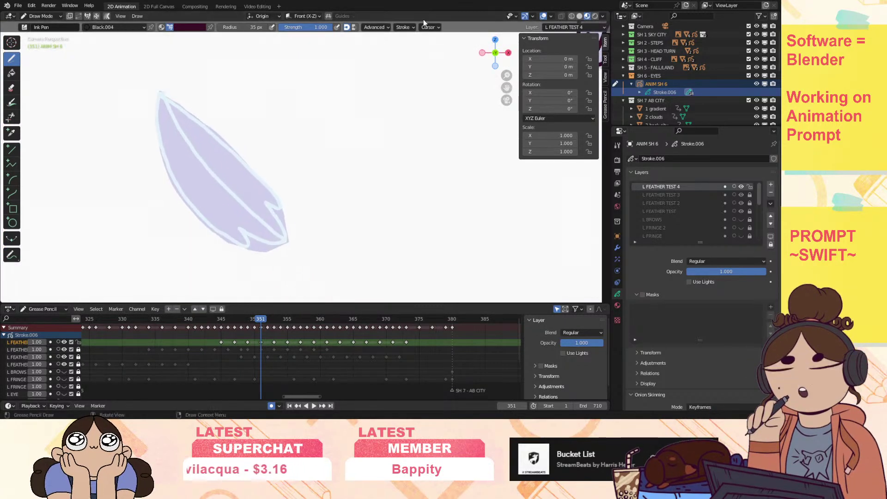
pyautogui.moveTo(250, 165)
pyautogui.mouseDown()
pyautogui.moveTo(277, 192)
pyautogui.moveTo(287, 241)
pyautogui.mouseUp()
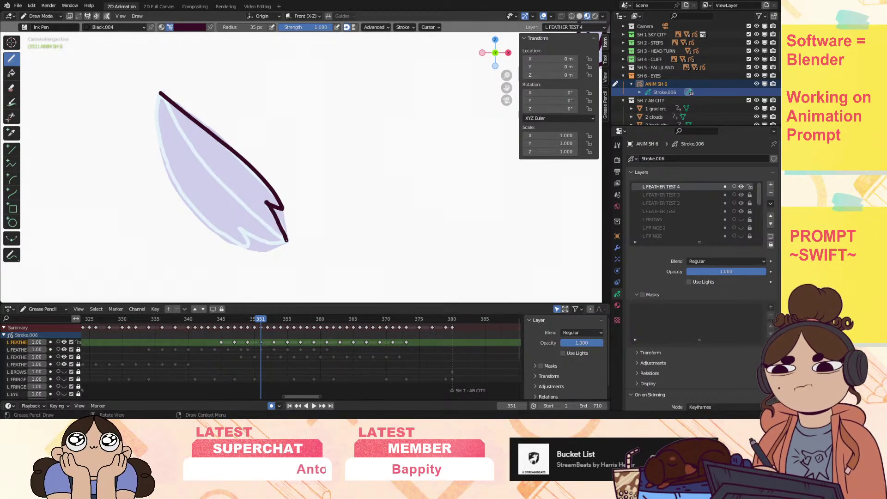
pyautogui.hotkey('ctrl', 'z')
pyautogui.moveTo(266, 202); pyautogui.dragTo(283, 229)
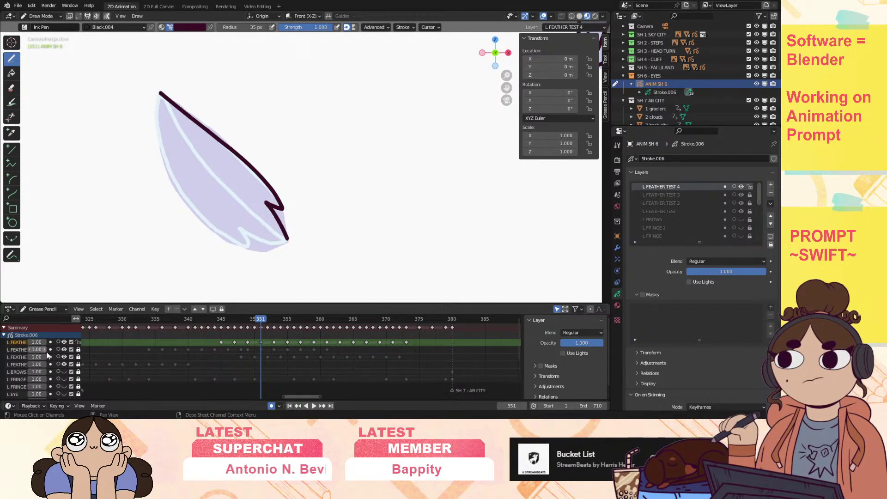
pyautogui.moveTo(161, 93); pyautogui.dragTo(255, 217)
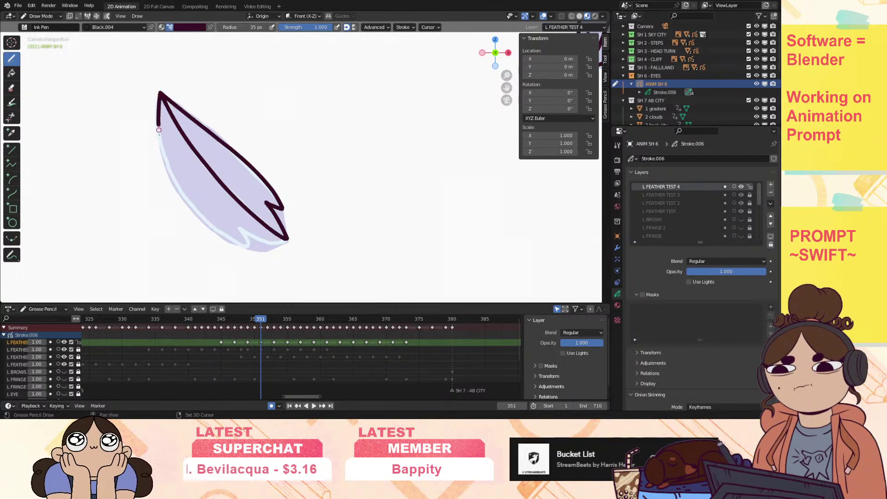
pyautogui.moveTo(183, 195)
pyautogui.mouseDown()
pyautogui.moveTo(255, 250)
pyautogui.moveTo(244, 234)
pyautogui.moveTo(291, 237)
pyautogui.mouseUp()
# Go to frame 353 and ink the fourth feather's central vein, both outline edges and lower notches over its sketch.
pyautogui.press('space')
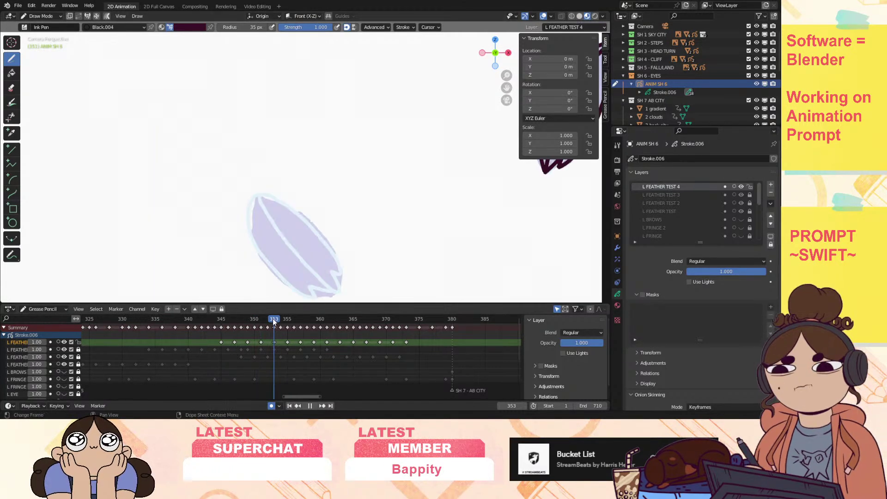
pyautogui.moveTo(512, 87); pyautogui.dragTo(481, 46)
pyautogui.scroll(2, 507, 87)
pyautogui.moveTo(507, 88); pyautogui.dragTo(506, 39)
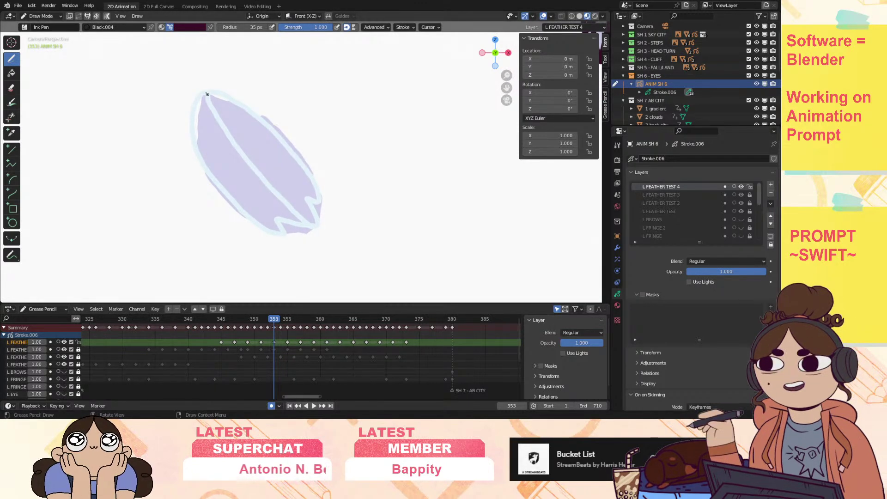
pyautogui.moveTo(257, 171); pyautogui.dragTo(307, 220)
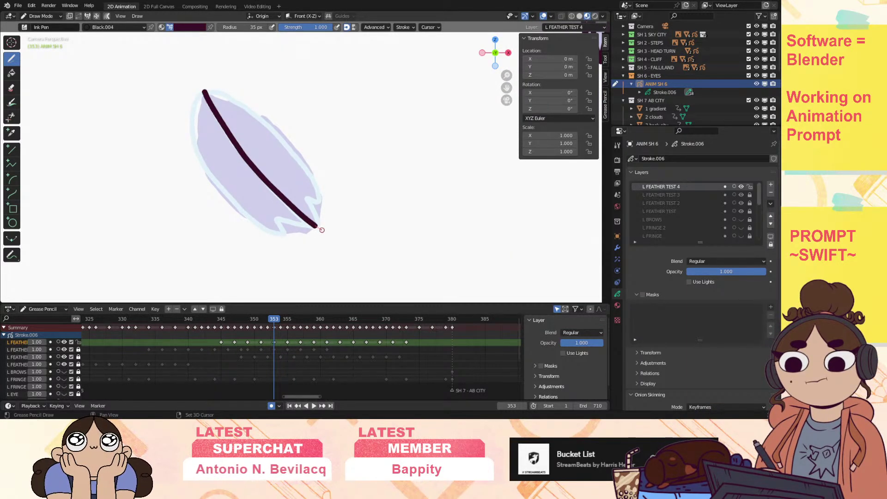
pyautogui.moveTo(305, 197)
pyautogui.mouseDown()
pyautogui.moveTo(322, 203)
pyautogui.moveTo(301, 155)
pyautogui.moveTo(253, 109)
pyautogui.mouseUp()
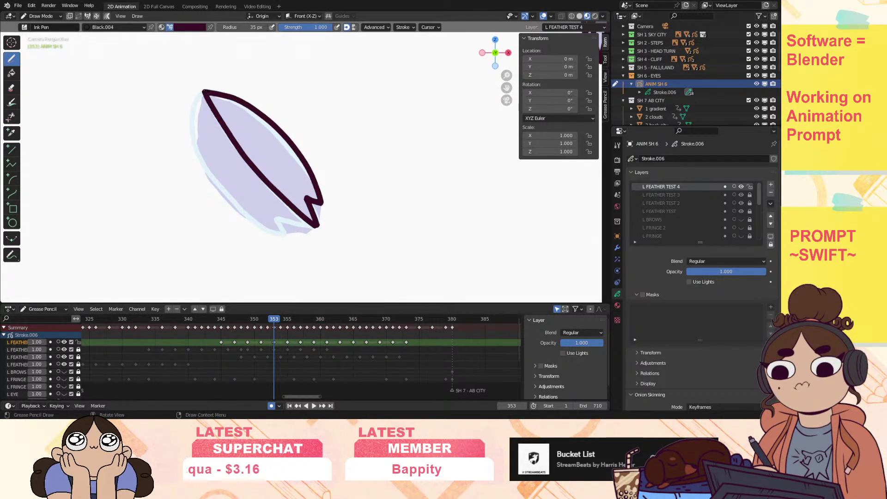
pyautogui.moveTo(204, 90); pyautogui.dragTo(196, 113)
pyautogui.moveTo(252, 222)
pyautogui.mouseDown()
pyautogui.moveTo(294, 234)
pyautogui.moveTo(318, 227)
pyautogui.mouseUp()
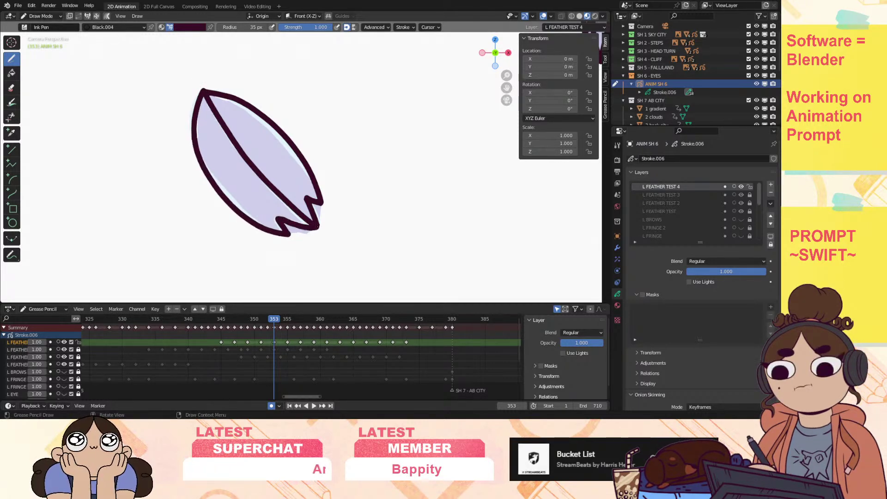
# Advance to frame 355 and ink the shortened fourth feather's two edges, lower notches and central vein over its sketch.
pyautogui.press('Up')
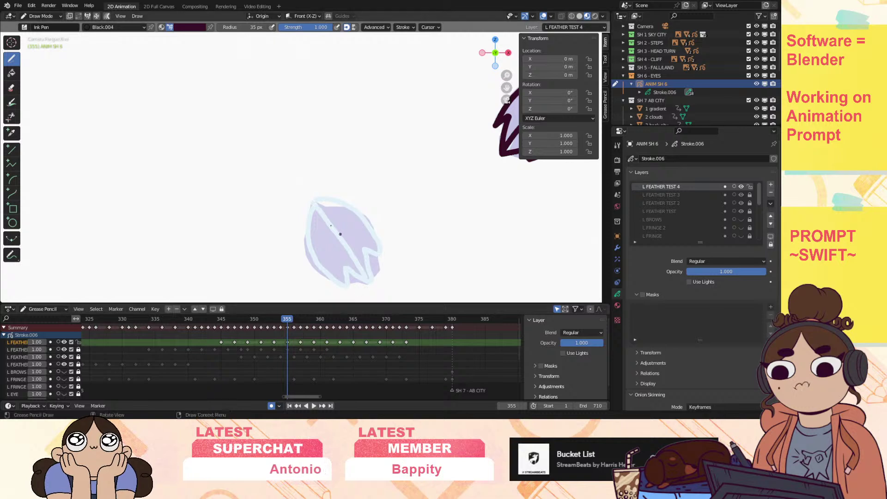
pyautogui.moveTo(307, 223)
pyautogui.mouseDown()
pyautogui.moveTo(326, 271)
pyautogui.moveTo(344, 267)
pyautogui.moveTo(362, 243)
pyautogui.mouseUp()
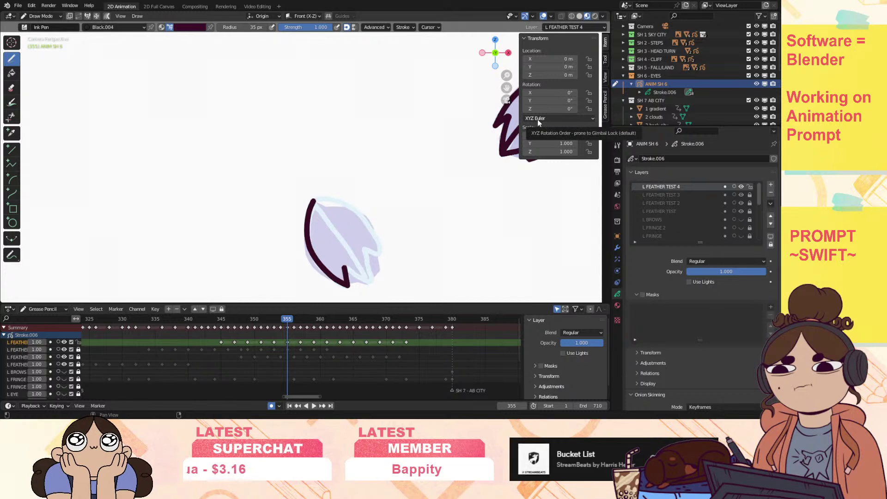
pyautogui.moveTo(507, 88); pyautogui.dragTo(429, 39)
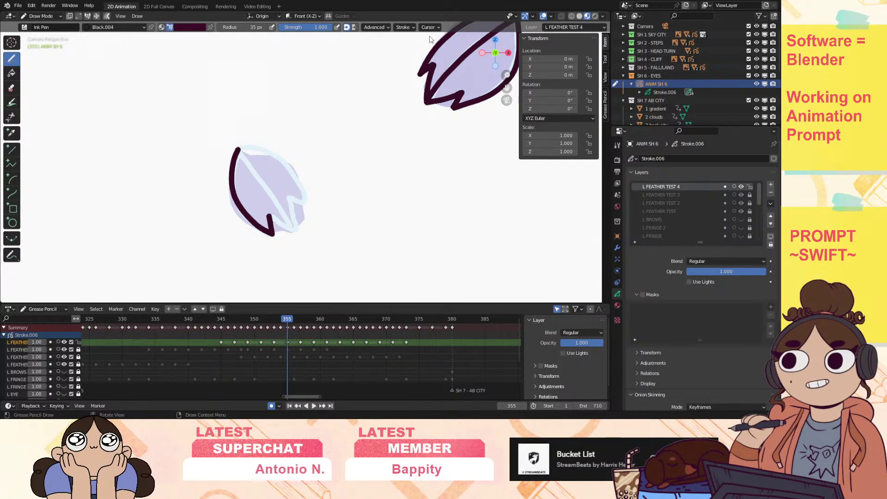
pyautogui.scroll(2, 429, 39)
pyautogui.moveTo(760, 195); pyautogui.dragTo(756, 237)
pyautogui.moveTo(761, 201); pyautogui.dragTo(763, 184)
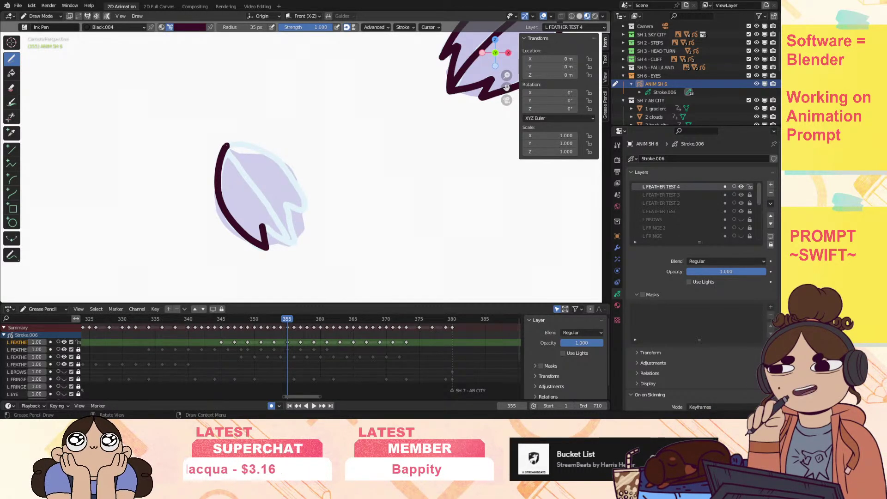
pyautogui.moveTo(240, 145)
pyautogui.mouseDown()
pyautogui.moveTo(264, 150)
pyautogui.moveTo(298, 194)
pyautogui.moveTo(304, 213)
pyautogui.moveTo(292, 247)
pyautogui.mouseUp()
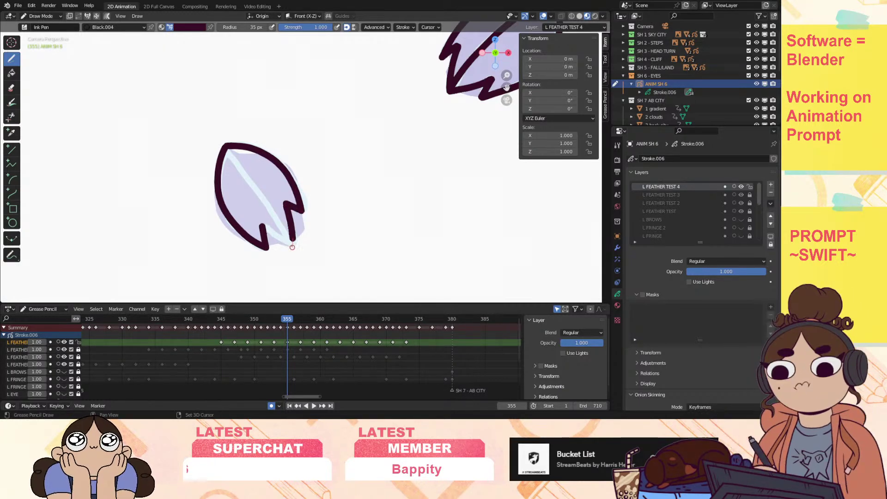
pyautogui.moveTo(226, 147); pyautogui.dragTo(285, 240)
# Go to frame 357 and ink the fourth feather's outline, lower notches and central vein over its sketch.
pyautogui.moveTo(288, 319); pyautogui.dragTo(303, 318)
pyautogui.moveTo(503, 91); pyautogui.dragTo(467, 17)
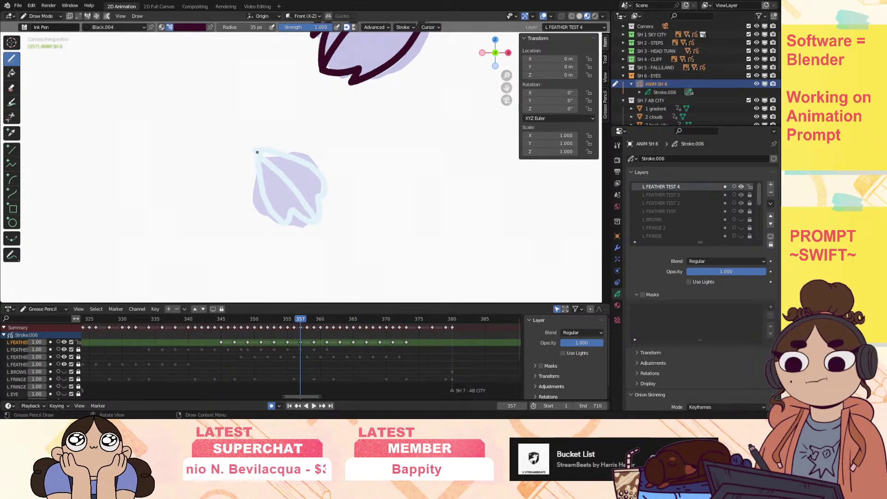
pyautogui.moveTo(258, 170)
pyautogui.mouseDown()
pyautogui.moveTo(286, 226)
pyautogui.moveTo(319, 220)
pyautogui.moveTo(328, 193)
pyautogui.moveTo(316, 164)
pyautogui.moveTo(271, 149)
pyautogui.moveTo(309, 211)
pyautogui.mouseUp()
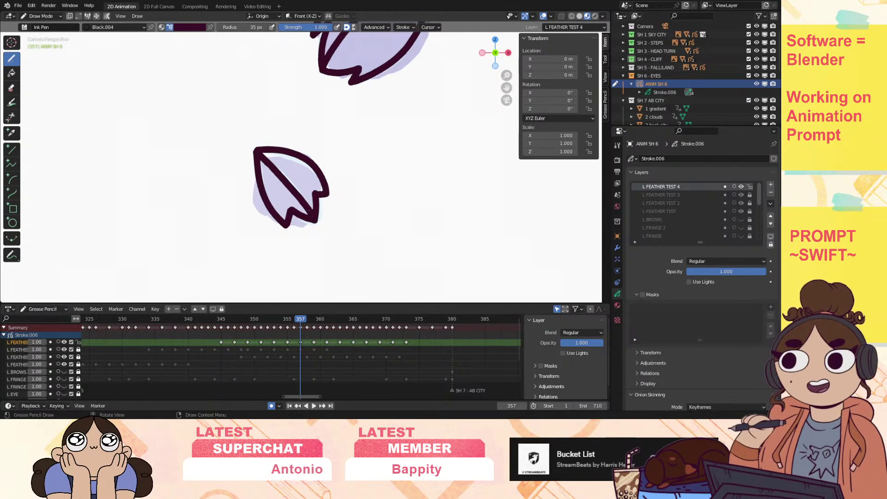
# Advance to frame 359 and ink the lengthened fourth feather's two edges, lower notches and central vein over its sketch.
pyautogui.moveTo(306, 315); pyautogui.dragTo(314, 316)
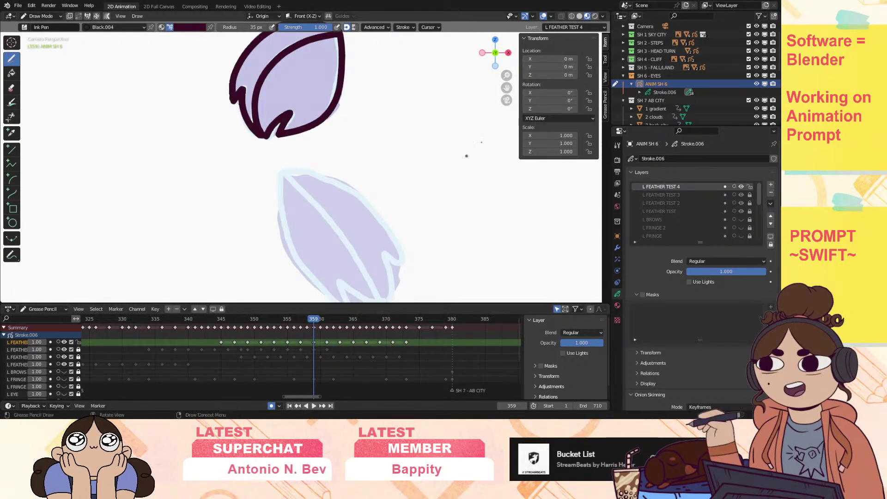
pyautogui.moveTo(505, 87); pyautogui.dragTo(395, 29)
pyautogui.moveTo(179, 115)
pyautogui.mouseDown()
pyautogui.moveTo(199, 206)
pyautogui.moveTo(251, 252)
pyautogui.moveTo(240, 226)
pyautogui.moveTo(282, 194)
pyautogui.moveTo(302, 207)
pyautogui.moveTo(270, 153)
pyautogui.moveTo(249, 133)
pyautogui.moveTo(206, 115)
pyautogui.moveTo(275, 236)
pyautogui.mouseUp()
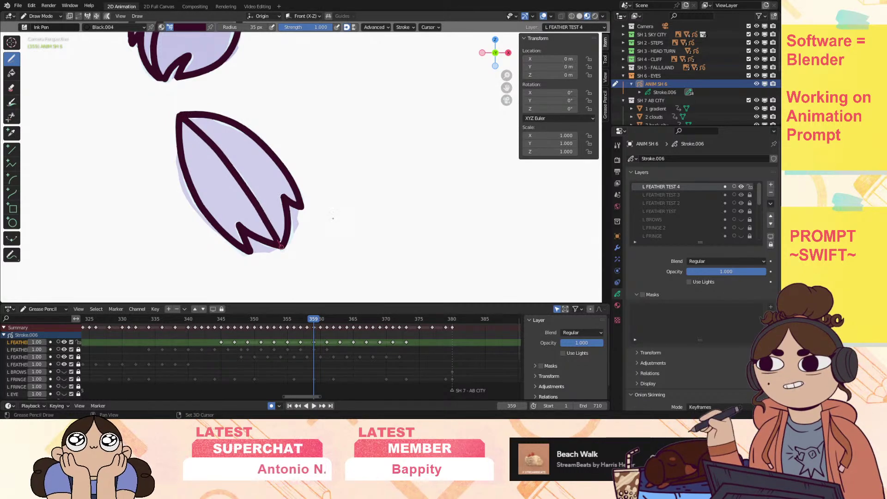
pyautogui.click(771, 203)
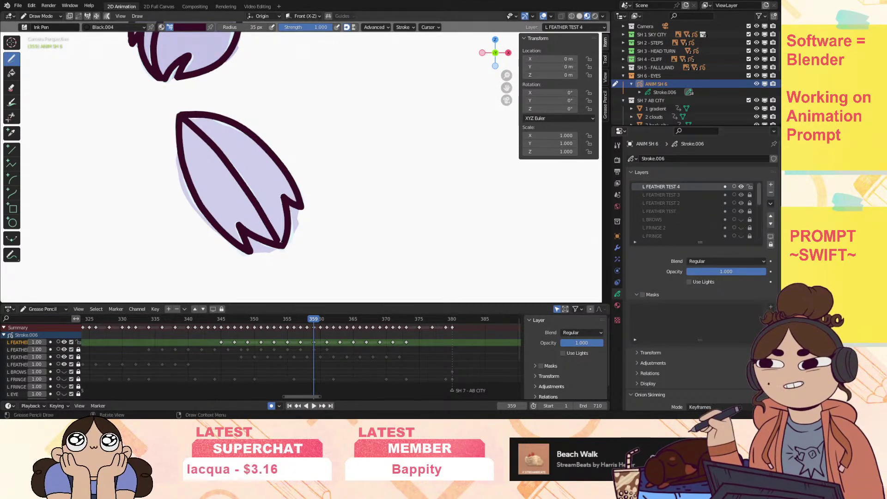
# Go to frame 361 and ink the fourth feather's edges, lower notches and central vein over its sketch.
pyautogui.press('Right')
pyautogui.press('Right')
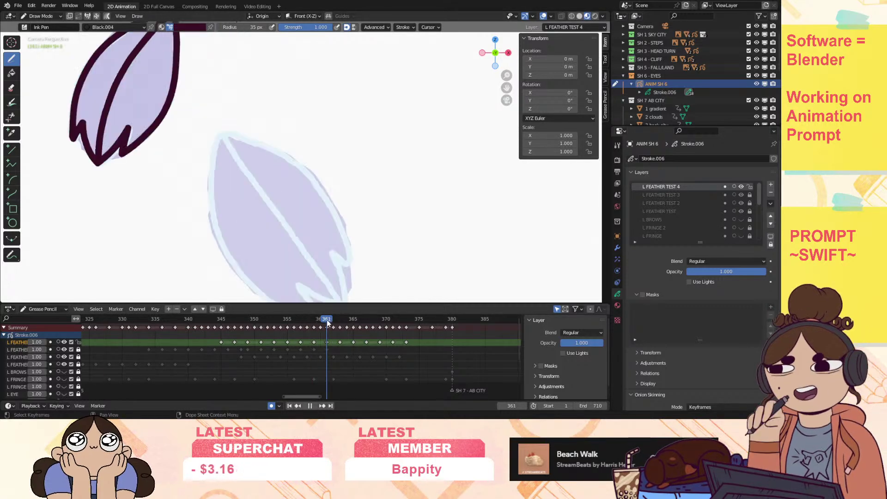
pyautogui.moveTo(507, 74); pyautogui.dragTo(475, 33)
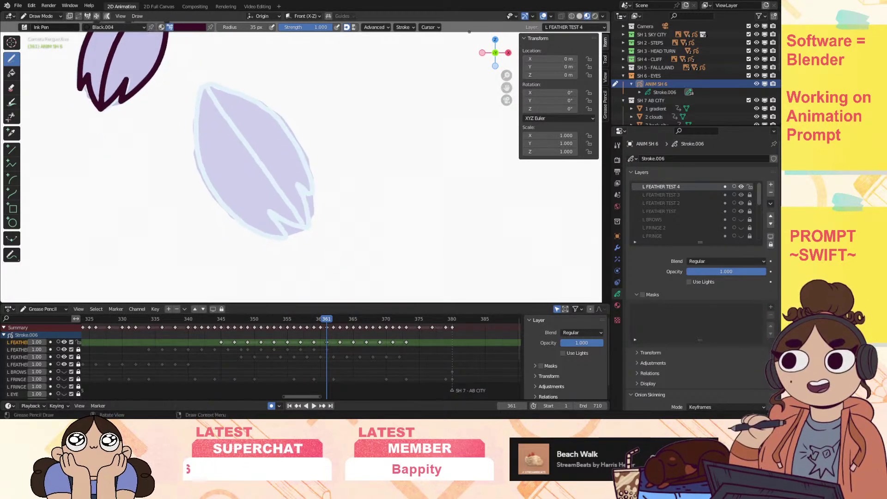
pyautogui.moveTo(195, 130)
pyautogui.mouseDown()
pyautogui.moveTo(209, 185)
pyautogui.moveTo(248, 224)
pyautogui.moveTo(287, 238)
pyautogui.moveTo(271, 210)
pyautogui.moveTo(306, 212)
pyautogui.moveTo(313, 201)
pyautogui.mouseUp()
pyautogui.moveTo(305, 159)
pyautogui.mouseDown()
pyautogui.moveTo(276, 116)
pyautogui.moveTo(245, 93)
pyautogui.moveTo(261, 165)
pyautogui.moveTo(298, 221)
pyautogui.mouseUp()
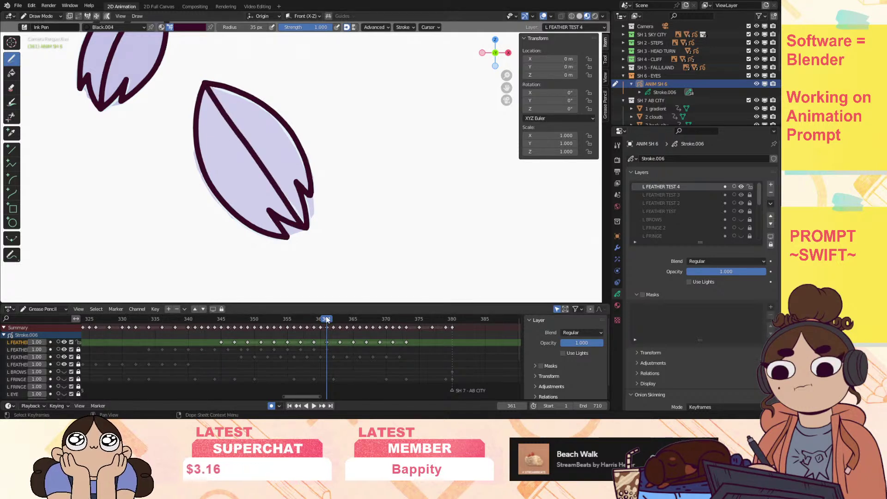
# Go to frame 363 and ink the fourth feather's outline with its two lower notches and central vein.
pyautogui.press('Right')
pyautogui.press('Right')
pyautogui.moveTo(260, 145)
pyautogui.mouseDown()
pyautogui.moveTo(253, 240)
pyautogui.moveTo(286, 269)
pyautogui.moveTo(289, 248)
pyautogui.moveTo(339, 284)
pyautogui.moveTo(332, 228)
pyautogui.moveTo(350, 246)
pyautogui.moveTo(343, 197)
pyautogui.moveTo(258, 145)
pyautogui.moveTo(334, 274)
pyautogui.mouseUp()
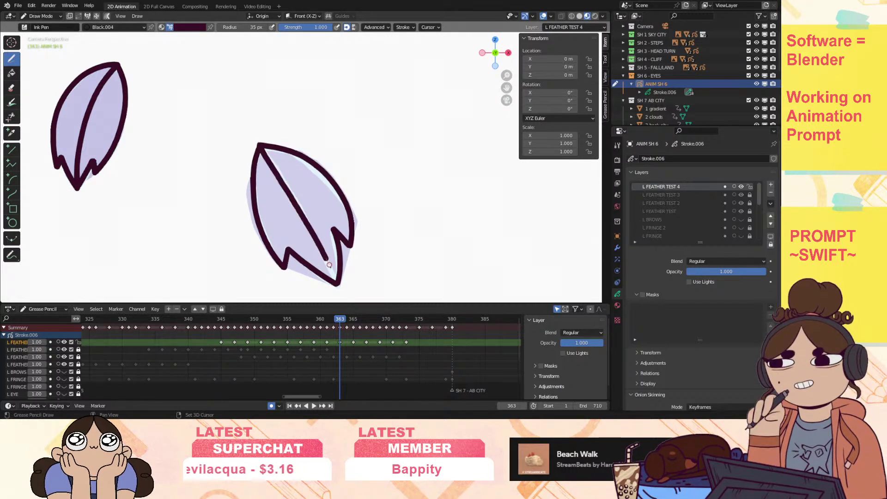
pyautogui.moveTo(506, 76); pyautogui.dragTo(505, 82)
pyautogui.moveTo(504, 85); pyautogui.dragTo(491, 46)
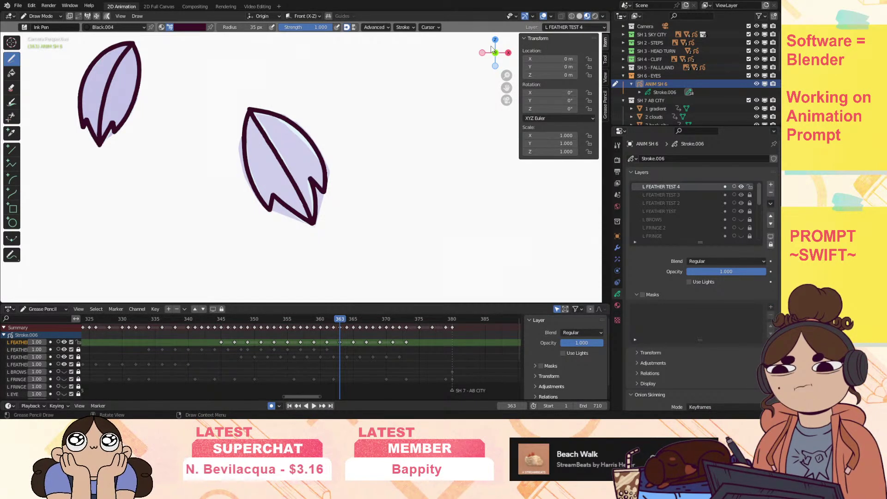
# Go to frame 365 and trace the fourth feather's outline, lower notches and central vein in ink.
pyautogui.press('space')
pyautogui.click(353, 321)
pyautogui.moveTo(507, 88); pyautogui.dragTo(485, 46)
pyautogui.moveTo(248, 82)
pyautogui.mouseDown()
pyautogui.moveTo(240, 123)
pyautogui.moveTo(260, 201)
pyautogui.moveTo(296, 241)
pyautogui.moveTo(317, 249)
pyautogui.moveTo(324, 201)
pyautogui.moveTo(337, 220)
pyautogui.moveTo(325, 161)
pyautogui.moveTo(298, 113)
pyautogui.moveTo(246, 80)
pyautogui.moveTo(322, 250)
pyautogui.mouseUp()
# Go to frame 367 and ink both edges and the central vein of the fourth feather, crossing the lower camera border.
pyautogui.click(365, 320)
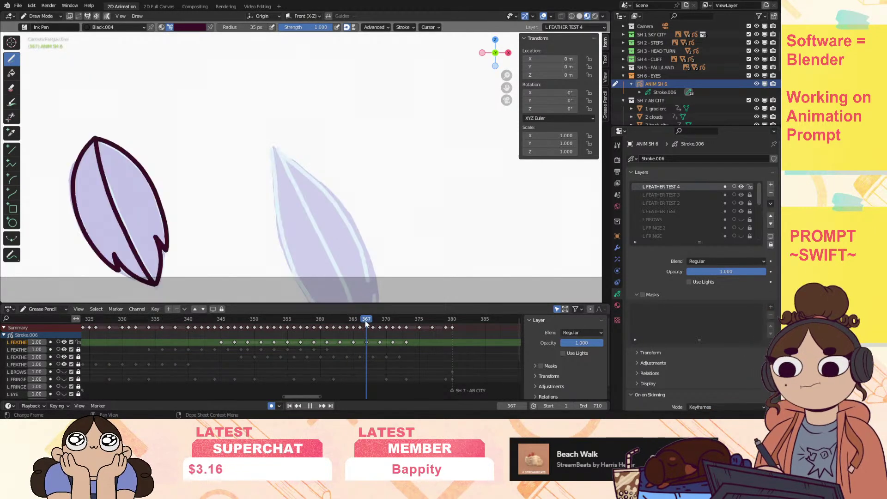
pyautogui.moveTo(273, 147)
pyautogui.mouseDown()
pyautogui.moveTo(323, 190)
pyautogui.moveTo(367, 254)
pyautogui.mouseUp()
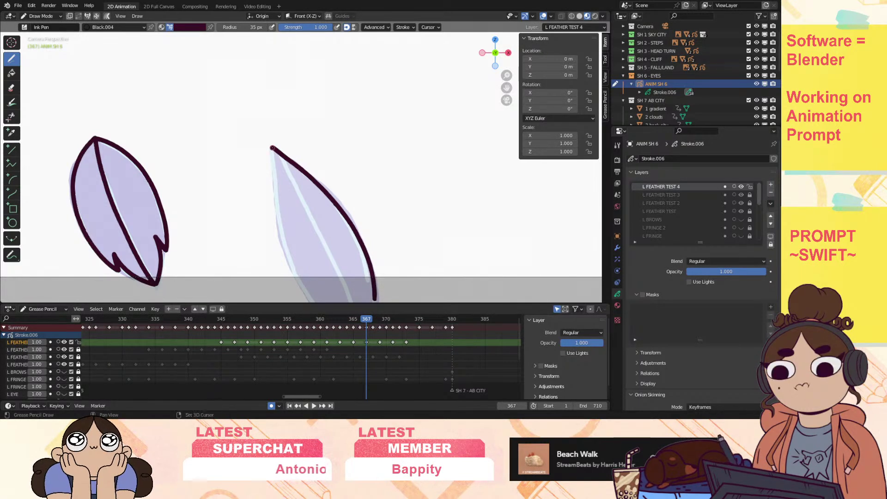
pyautogui.moveTo(274, 193)
pyautogui.mouseDown()
pyautogui.moveTo(290, 270)
pyautogui.moveTo(308, 298)
pyautogui.mouseUp()
pyautogui.moveTo(272, 148)
pyautogui.mouseDown()
pyautogui.moveTo(339, 272)
pyautogui.moveTo(396, 293)
pyautogui.mouseUp()
# Return to frame 345 and duplicate the FEATHER TEST 5 sketch layer with empty keyframes.
pyautogui.press('Up')
pyautogui.moveTo(507, 75)
pyautogui.mouseDown()
pyautogui.moveTo(504, 146)
pyautogui.moveTo(507, 87)
pyautogui.moveTo(486, 154)
pyautogui.mouseUp()
pyautogui.moveTo(378, 322)
pyautogui.mouseDown()
pyautogui.moveTo(432, 322)
pyautogui.moveTo(223, 346)
pyautogui.mouseUp()
pyautogui.scroll(-5, 759, 192)
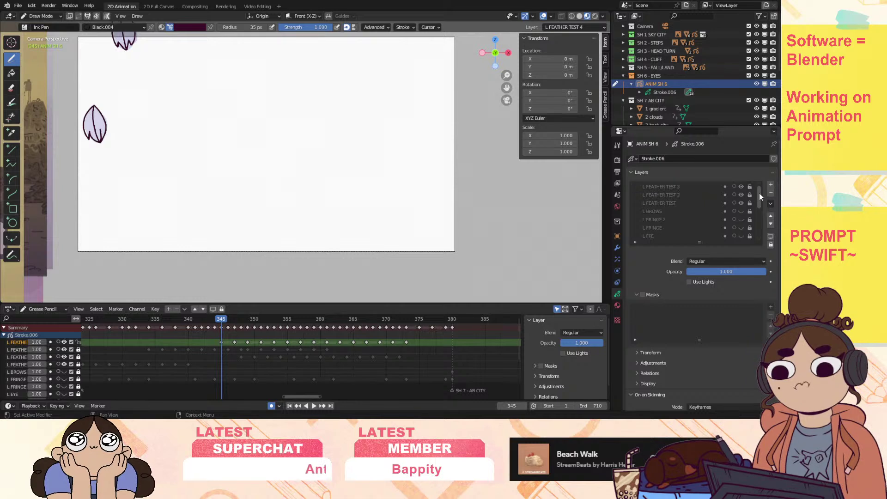
pyautogui.click(726, 212)
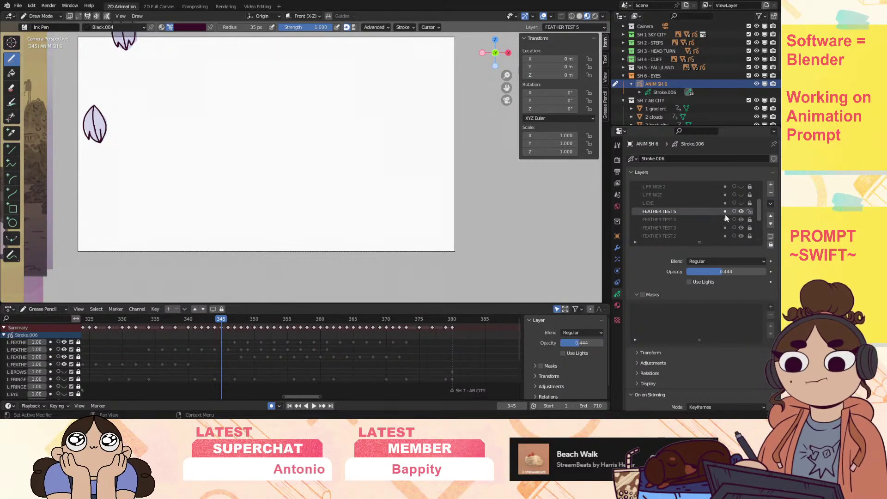
pyautogui.click(769, 204)
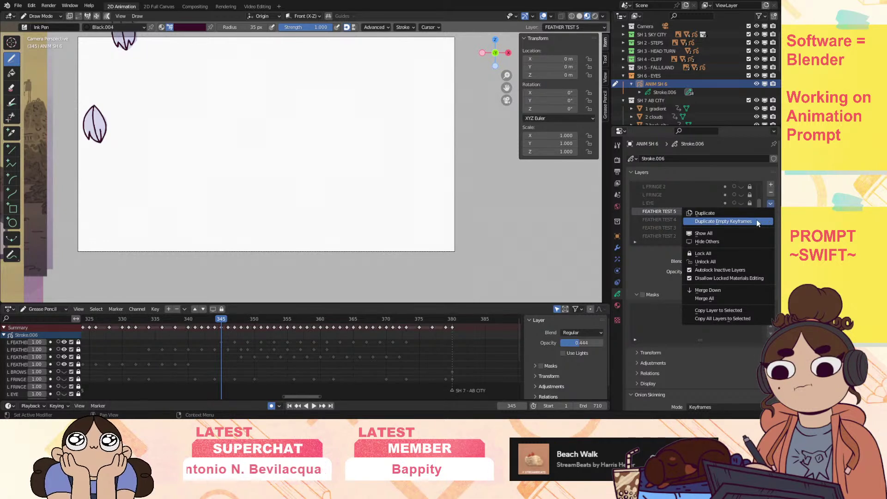
pyautogui.click(756, 221)
# Rename the duplicated layer as L FEATHER TEST 5.
pyautogui.doubleClick(647, 220)
pyautogui.click(643, 221)
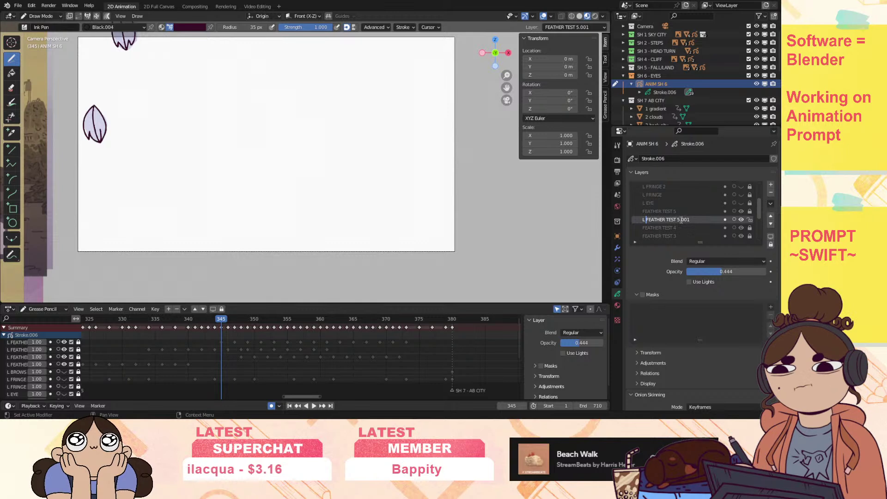
pyautogui.press('BackSpace')
pyautogui.press('Return')
# Move the L FEATHER TEST 5 layer to the top of the layer stack and enlarge the layer list.
pyautogui.click(771, 216)
pyautogui.click(771, 216)
pyautogui.click(771, 216)
pyautogui.click(771, 216)
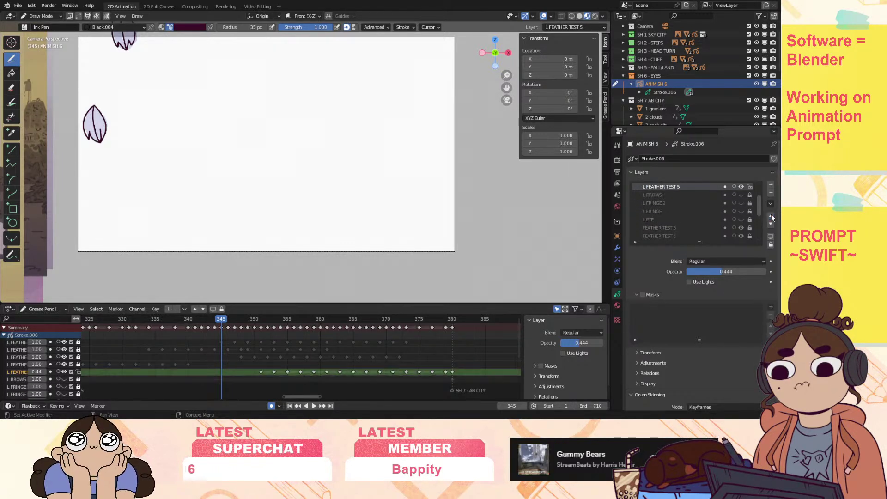
pyautogui.click(770, 216)
pyautogui.click(771, 216)
pyautogui.click(771, 216)
pyautogui.click(771, 216)
pyautogui.click(770, 216)
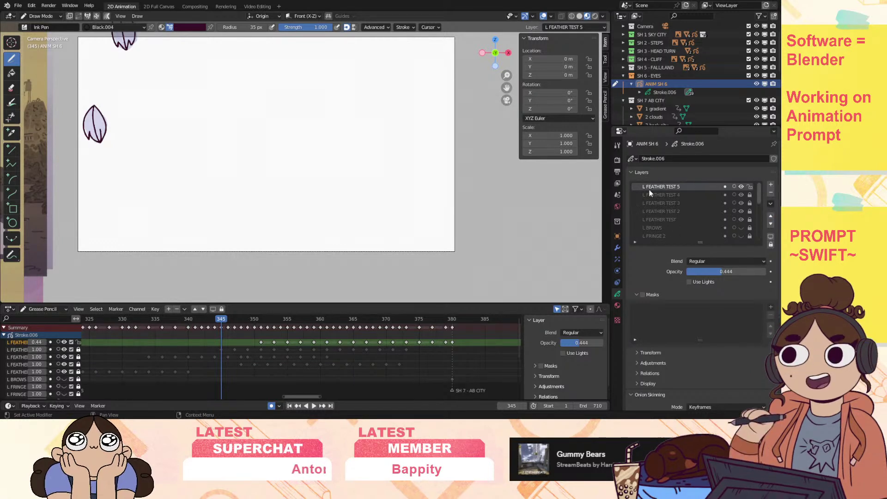
pyautogui.moveTo(699, 242); pyautogui.dragTo(699, 259)
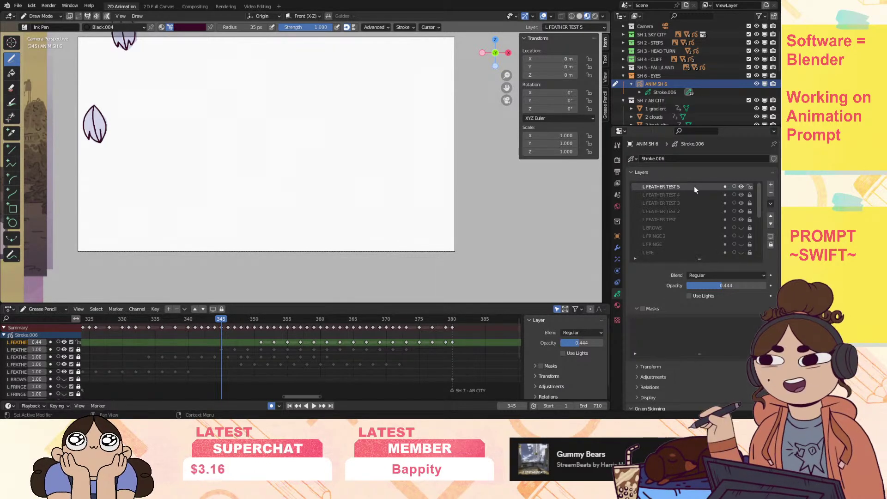
pyautogui.moveTo(758, 195); pyautogui.dragTo(762, 210)
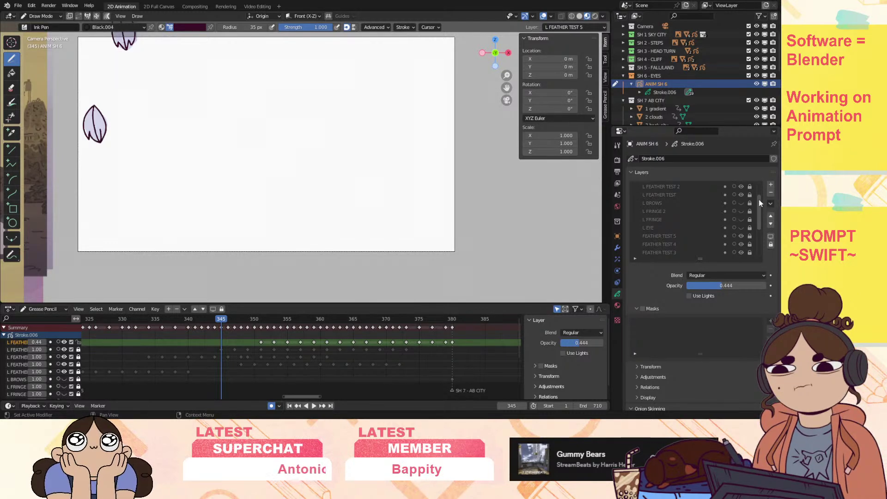
pyautogui.moveTo(760, 204); pyautogui.dragTo(750, 172)
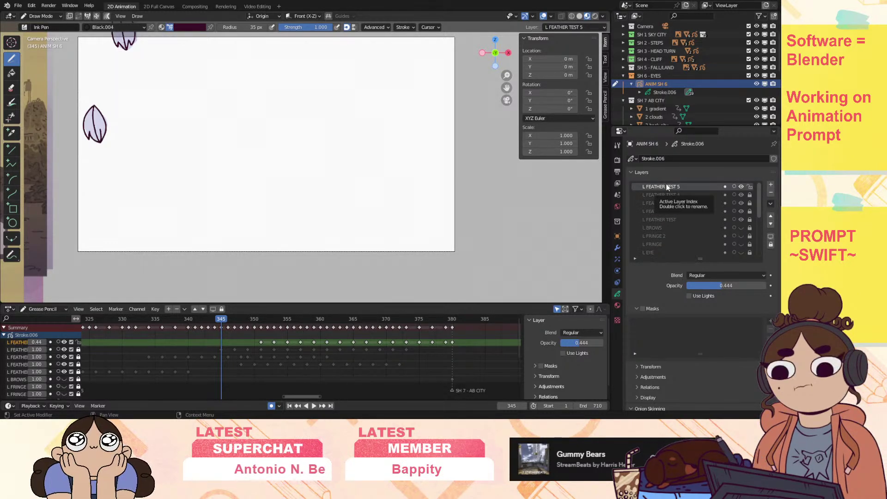
# Go to frame 353, where the fifth feather enters the shot, and set the L FEATHER TEST 5 layer's opacity to 1.
pyautogui.press('Right')
pyautogui.press('Right')
pyautogui.press('Right')
pyautogui.press('Right')
pyautogui.press('Right')
pyautogui.press('Right')
pyautogui.moveTo(502, 91); pyautogui.dragTo(489, 154)
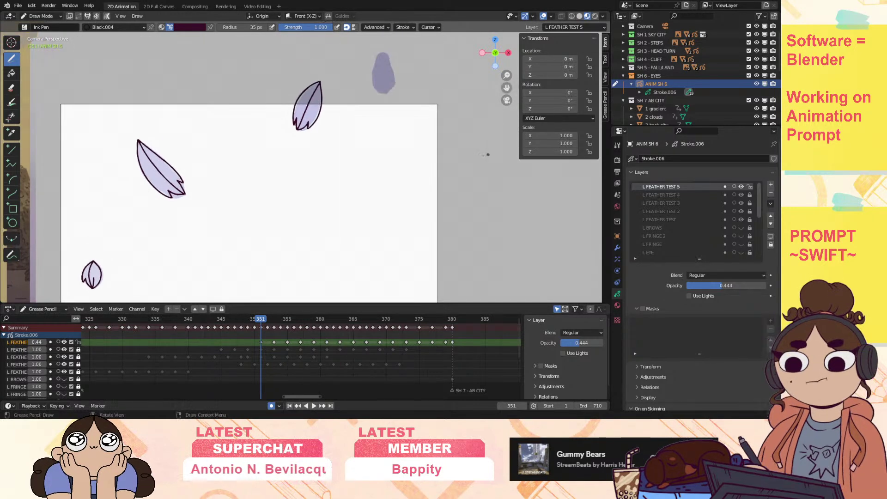
pyautogui.press('space')
pyautogui.press('space')
pyautogui.scroll(5, 286, 241)
pyautogui.keyDown('shift'); pyautogui.moveTo(286, 241); pyautogui.dragTo(264, 248, button='middle'); pyautogui.keyUp('shift')
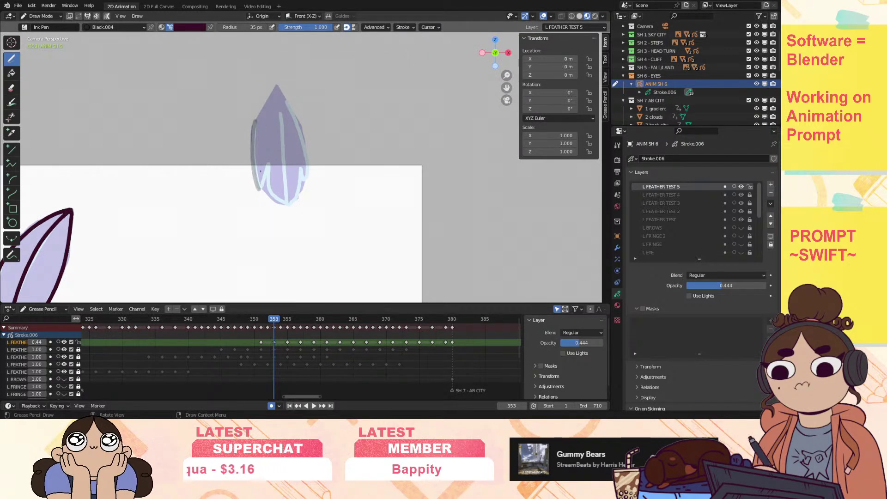
pyautogui.click(726, 285)
pyautogui.write('1')
pyautogui.press('Return')
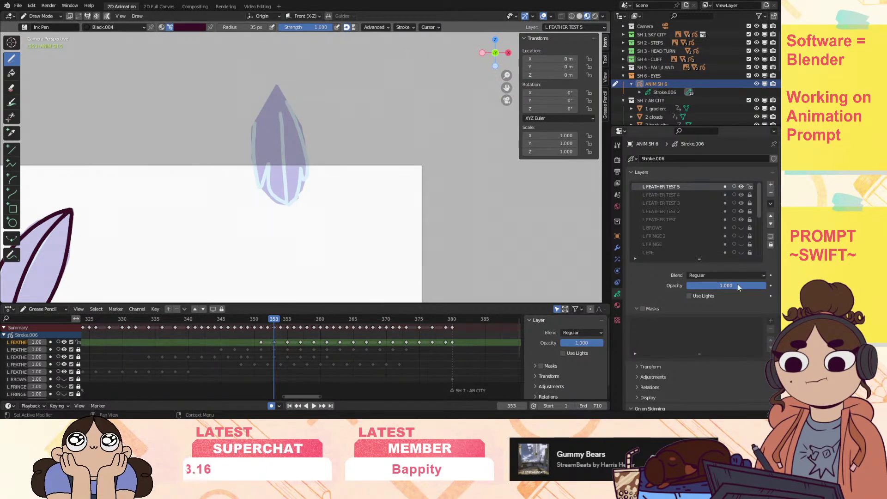
# Ink the fifth feather's two edges, lower notches and central vein over its sketch at frame 353.
pyautogui.moveTo(274, 89)
pyautogui.mouseDown()
pyautogui.moveTo(252, 156)
pyautogui.moveTo(285, 206)
pyautogui.mouseUp()
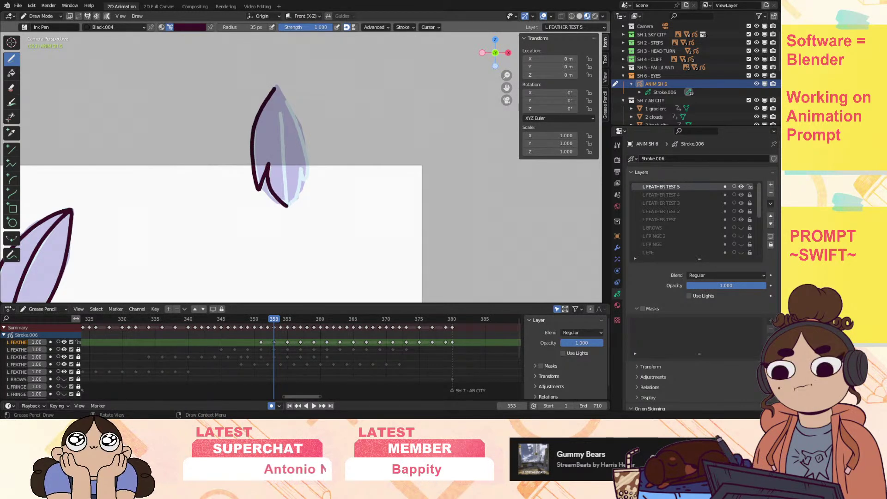
pyautogui.moveTo(283, 97); pyautogui.dragTo(307, 167)
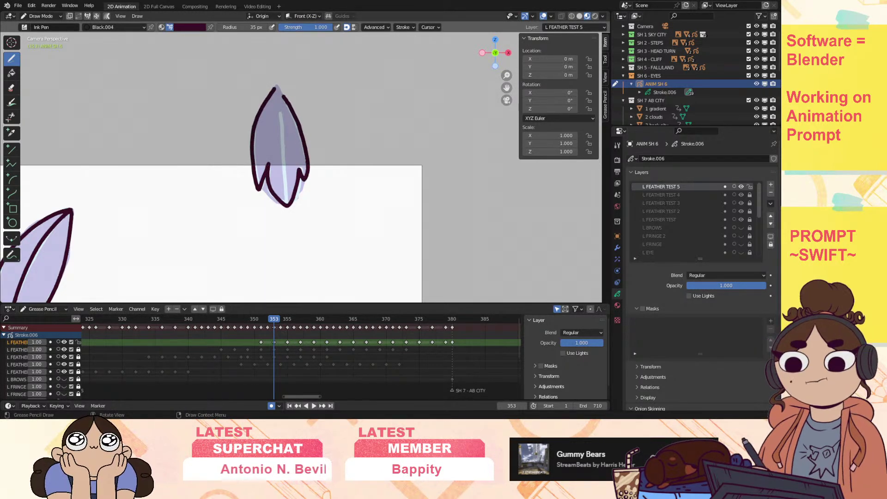
pyautogui.moveTo(286, 206); pyautogui.dragTo(285, 191)
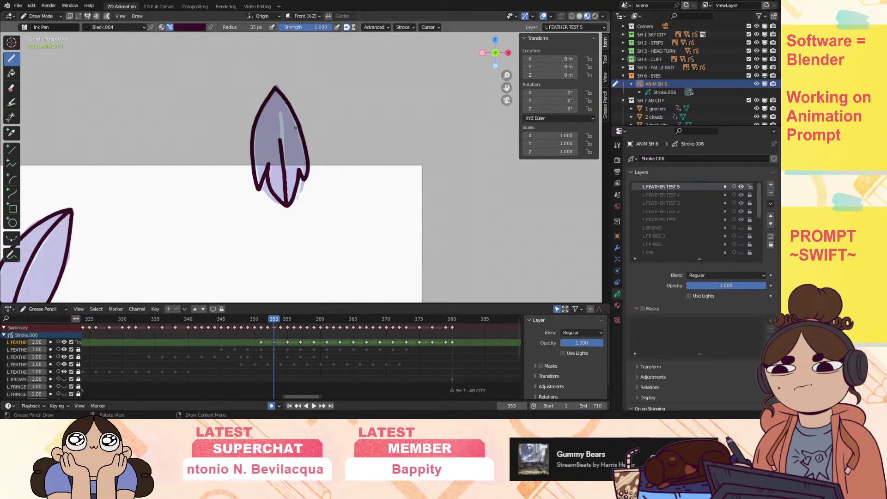
# Go to frame 355 and ink the fifth feather's edges, lower notches and central vein over its sketch.
pyautogui.click(285, 320)
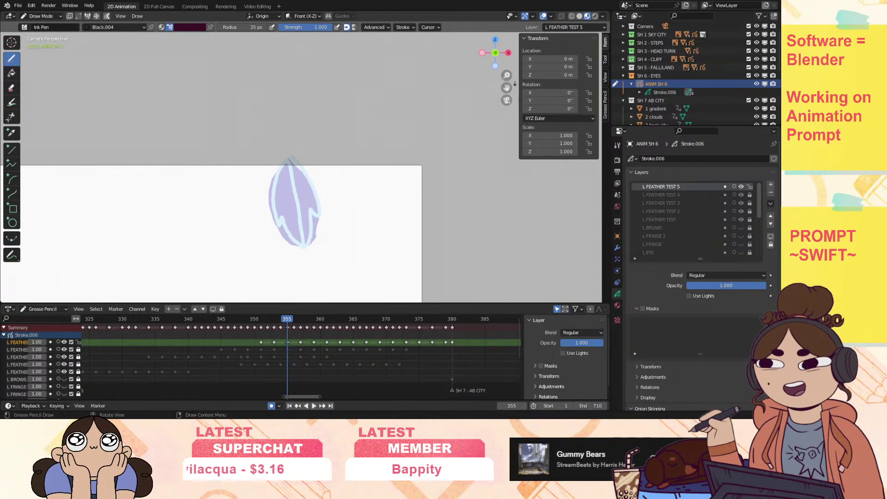
pyautogui.scroll(3, 290, 159)
pyautogui.moveTo(280, 96)
pyautogui.mouseDown()
pyautogui.moveTo(259, 132)
pyautogui.moveTo(265, 198)
pyautogui.moveTo(273, 181)
pyautogui.moveTo(305, 227)
pyautogui.mouseUp()
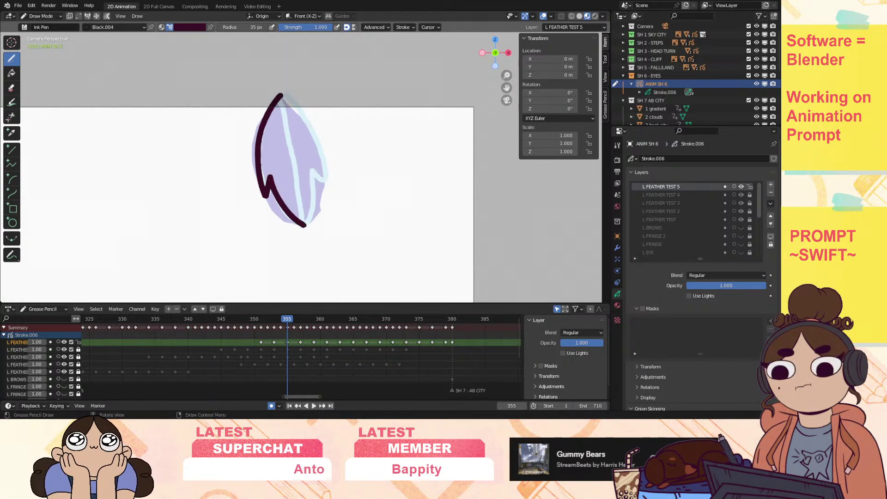
pyautogui.moveTo(311, 168)
pyautogui.keyDown('shift'); pyautogui.mouseDown()
pyautogui.moveTo(325, 182)
pyautogui.moveTo(312, 133)
pyautogui.moveTo(290, 98)
pyautogui.moveTo(303, 229)
pyautogui.mouseUp(); pyautogui.keyUp('shift')
# Go to frame 357 and ink the fifth feather's right edge, central vein, left edge and lower notches over its sketch.
pyautogui.click(301, 318)
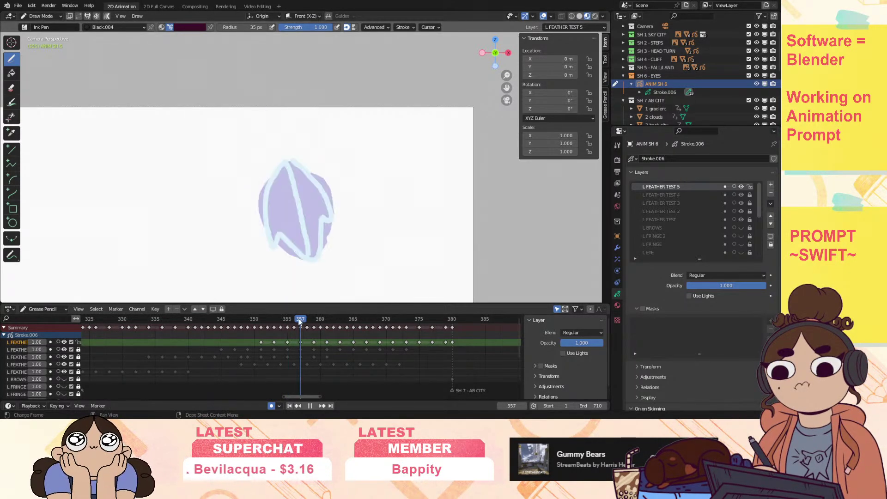
pyautogui.moveTo(506, 88); pyautogui.dragTo(497, 5)
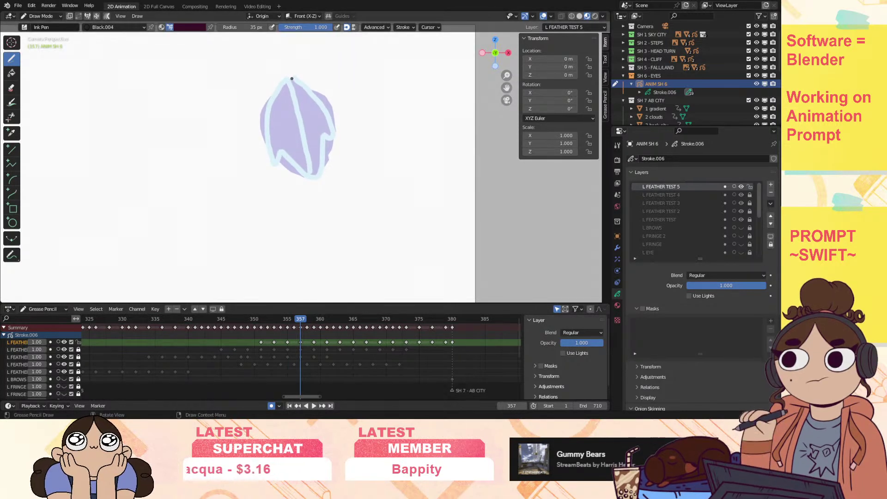
pyautogui.moveTo(319, 98)
pyautogui.mouseDown()
pyautogui.moveTo(339, 142)
pyautogui.moveTo(313, 181)
pyautogui.mouseUp()
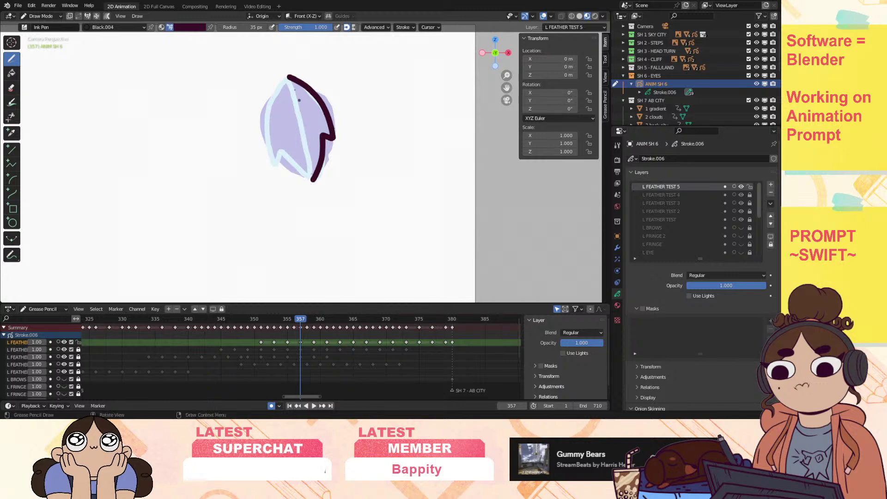
pyautogui.moveTo(293, 94); pyautogui.dragTo(310, 149)
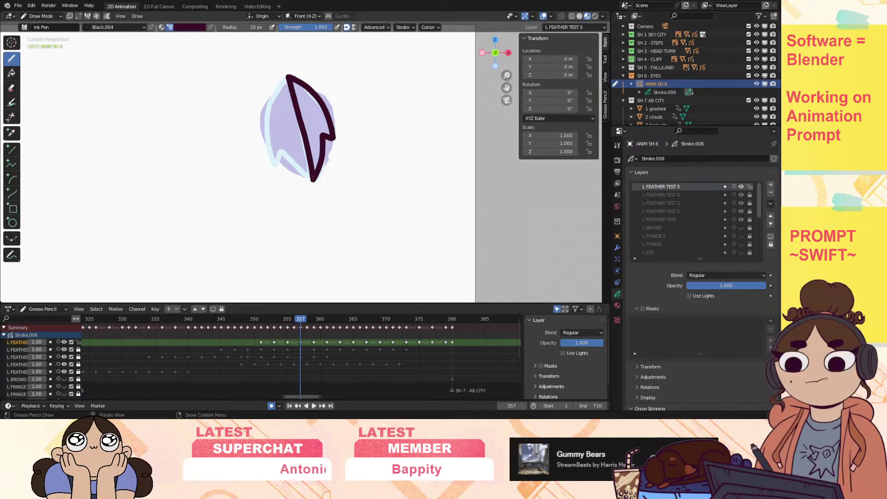
pyautogui.moveTo(288, 76)
pyautogui.mouseDown()
pyautogui.moveTo(265, 134)
pyautogui.moveTo(276, 170)
pyautogui.moveTo(316, 183)
pyautogui.mouseUp()
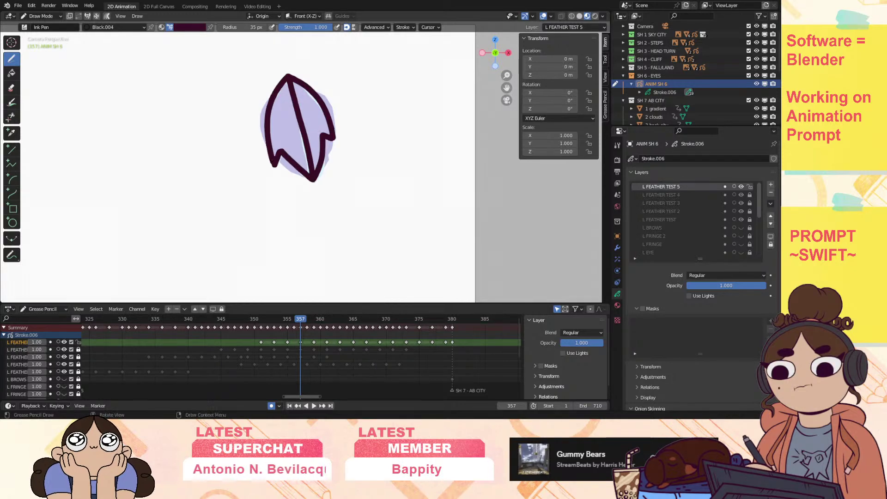
pyautogui.press('space')
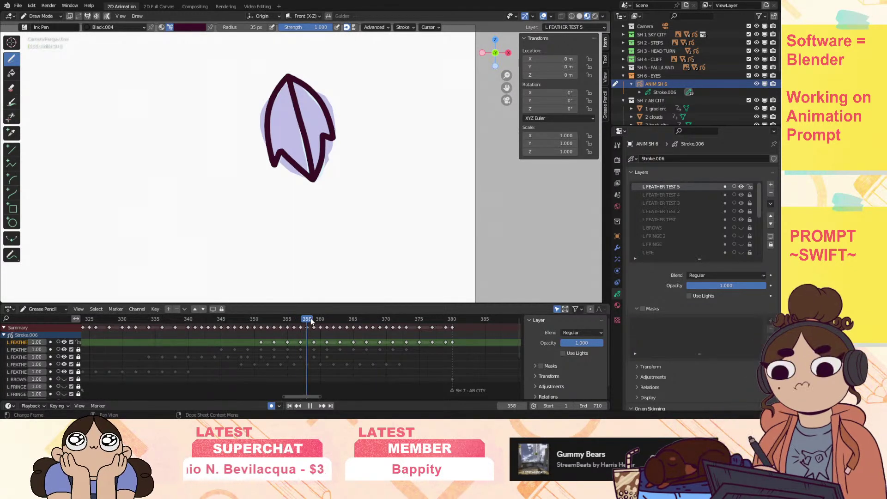
# Go to frame 359 and ink the fifth feather's left edge, lower notches, central vein and right edge over its sketch.
pyautogui.press('space')
pyautogui.moveTo(301, 124)
pyautogui.mouseDown()
pyautogui.moveTo(279, 188)
pyautogui.moveTo(292, 186)
pyautogui.mouseUp()
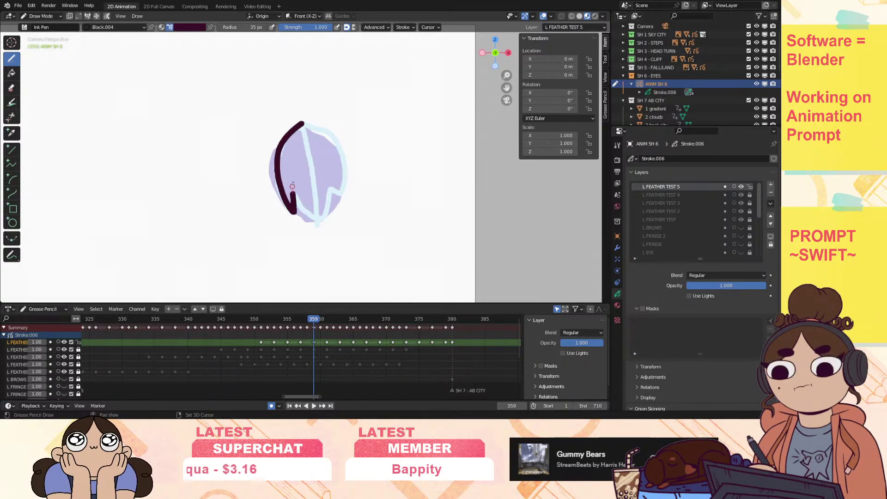
pyautogui.moveTo(318, 223)
pyautogui.mouseDown()
pyautogui.moveTo(345, 171)
pyautogui.moveTo(321, 128)
pyautogui.moveTo(303, 122)
pyautogui.moveTo(315, 225)
pyautogui.mouseUp()
# Go to frame 361 and ink the fifth feather's right edge, lower notches, left edge and central vein over its sketch.
pyautogui.press('Up')
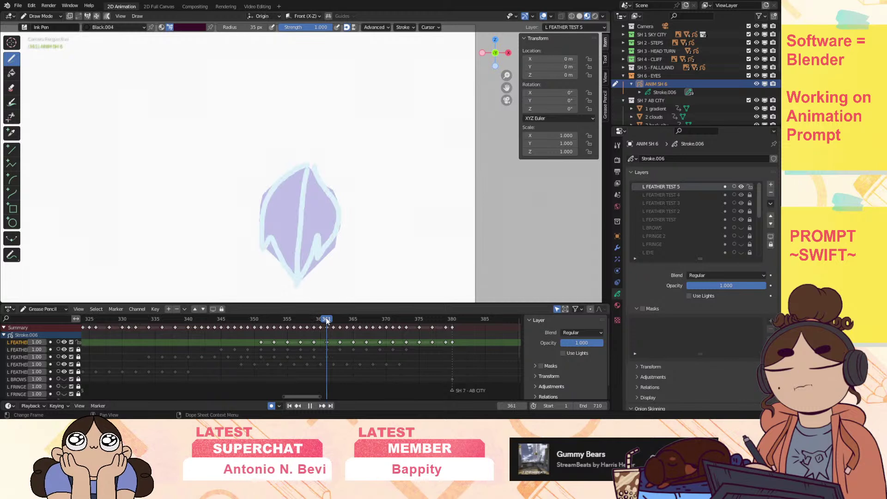
pyautogui.moveTo(335, 202)
pyautogui.mouseDown()
pyautogui.moveTo(325, 247)
pyautogui.moveTo(318, 235)
pyautogui.moveTo(297, 284)
pyautogui.mouseUp()
pyautogui.moveTo(271, 237); pyautogui.dragTo(294, 278)
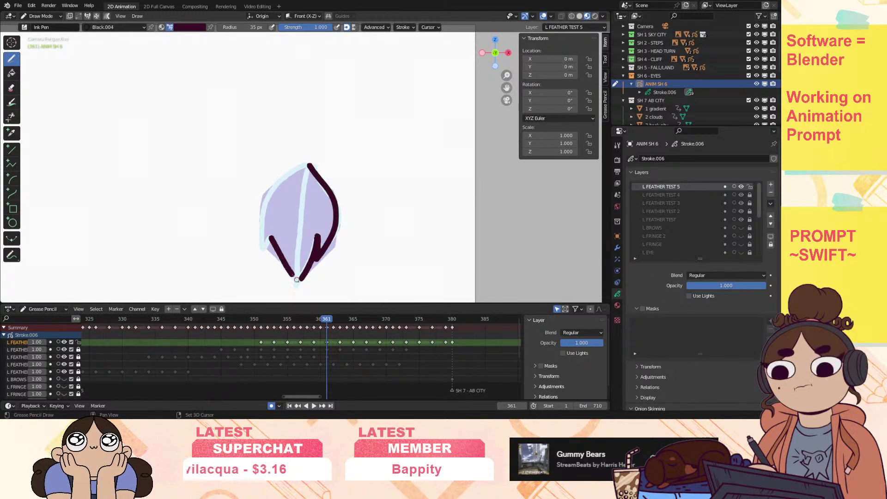
pyautogui.moveTo(271, 237); pyautogui.dragTo(261, 255)
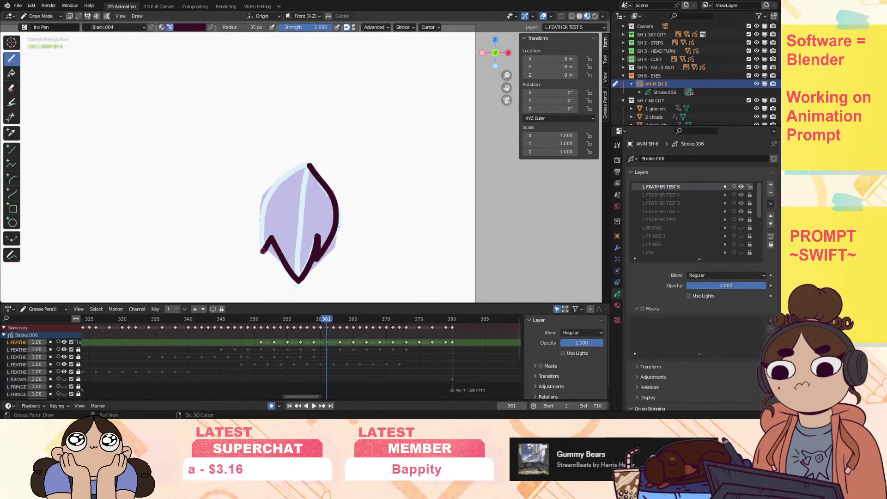
pyautogui.moveTo(262, 212)
pyautogui.mouseDown()
pyautogui.moveTo(309, 165)
pyautogui.moveTo(299, 282)
pyautogui.mouseUp()
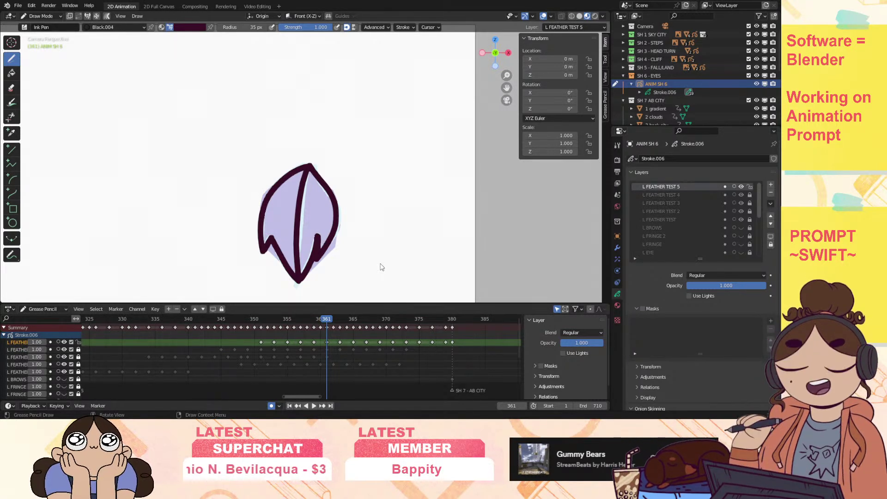
# Go to frame 363 and ink the fifth feather's left edge, central vein, right edge and lower notches over its sketch.
pyautogui.moveTo(507, 88); pyautogui.dragTo(547, 44)
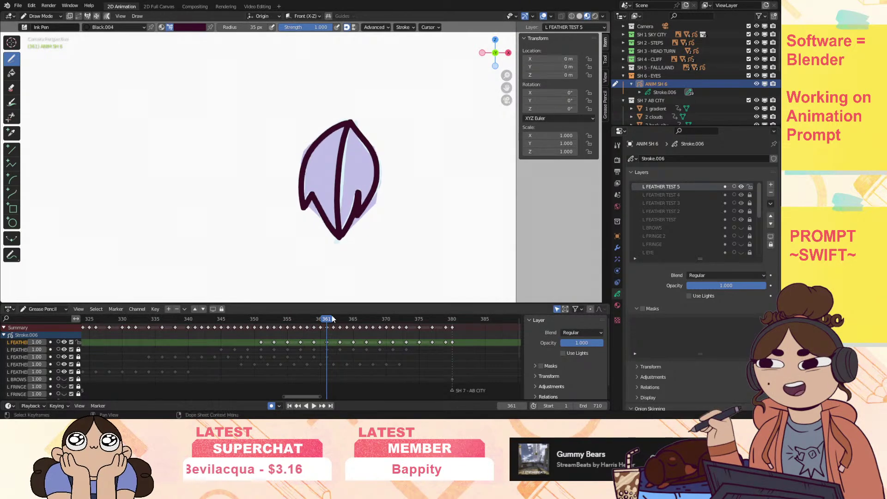
pyautogui.press('Right')
pyautogui.press('Right')
pyautogui.moveTo(507, 88); pyautogui.dragTo(447, 30)
pyautogui.moveTo(326, 90)
pyautogui.mouseDown()
pyautogui.moveTo(296, 107)
pyautogui.moveTo(259, 159)
pyautogui.moveTo(256, 200)
pyautogui.moveTo(269, 181)
pyautogui.moveTo(290, 247)
pyautogui.moveTo(301, 163)
pyautogui.moveTo(342, 86)
pyautogui.mouseUp()
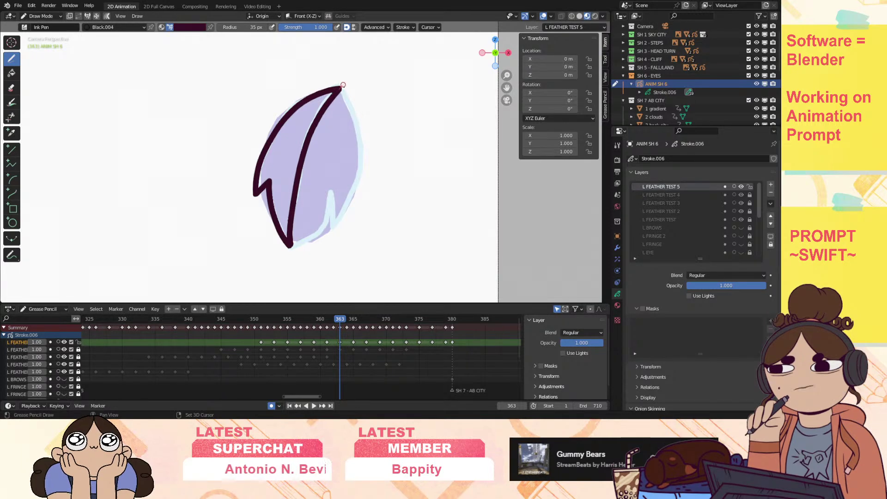
pyautogui.moveTo(361, 159)
pyautogui.mouseDown()
pyautogui.moveTo(355, 191)
pyautogui.moveTo(331, 190)
pyautogui.moveTo(315, 233)
pyautogui.mouseUp()
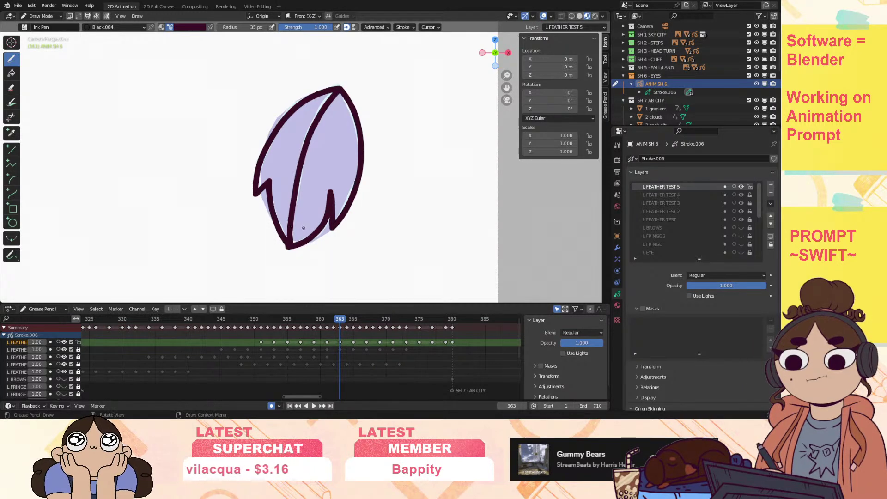
# Go to frame 365 and ink the fifth feather's right edge, central vein, left edge and lower notches over its sketch.
pyautogui.press('space')
pyautogui.moveTo(343, 322); pyautogui.dragTo(355, 321)
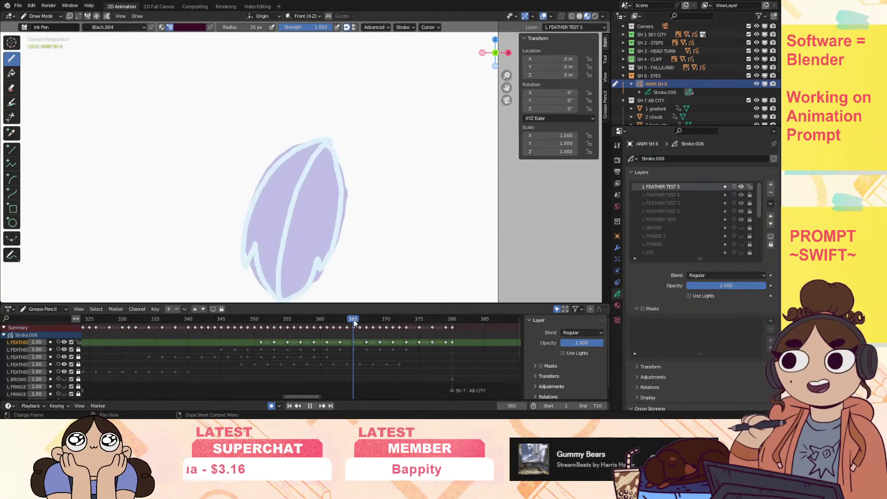
pyautogui.keyDown('shift'); pyautogui.moveTo(507, 153); pyautogui.dragTo(514, 113, button='middle'); pyautogui.keyUp('shift')
pyautogui.moveTo(335, 99); pyautogui.dragTo(342, 113)
pyautogui.moveTo(351, 145)
pyautogui.mouseDown()
pyautogui.moveTo(351, 198)
pyautogui.moveTo(327, 233)
pyautogui.moveTo(327, 224)
pyautogui.moveTo(331, 235)
pyautogui.moveTo(292, 261)
pyautogui.moveTo(288, 251)
pyautogui.mouseUp()
pyautogui.moveTo(292, 198); pyautogui.dragTo(330, 99)
pyautogui.moveTo(283, 122)
pyautogui.mouseDown()
pyautogui.moveTo(261, 166)
pyautogui.moveTo(253, 226)
pyautogui.moveTo(262, 208)
pyautogui.moveTo(292, 262)
pyautogui.mouseUp()
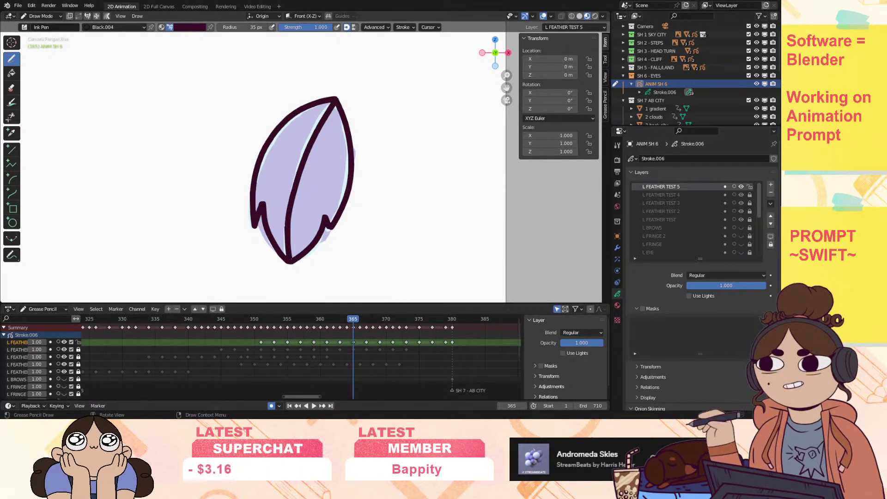
# Go to frame 367 and ink the fifth feather's edges, lower notches and central vein over its sketch.
pyautogui.moveTo(354, 321); pyautogui.dragTo(366, 319)
pyautogui.moveTo(505, 89); pyautogui.dragTo(536, 3)
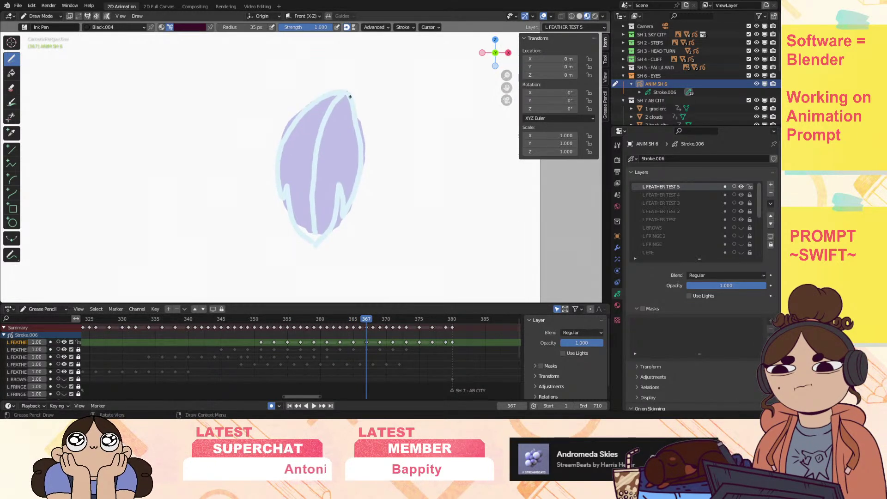
pyautogui.moveTo(348, 91); pyautogui.dragTo(360, 157)
pyautogui.moveTo(351, 202)
pyautogui.mouseDown()
pyautogui.moveTo(341, 219)
pyautogui.moveTo(338, 181)
pyautogui.moveTo(334, 217)
pyautogui.moveTo(312, 203)
pyautogui.moveTo(325, 115)
pyautogui.moveTo(346, 89)
pyautogui.moveTo(281, 144)
pyautogui.moveTo(282, 196)
pyautogui.moveTo(313, 244)
pyautogui.mouseUp()
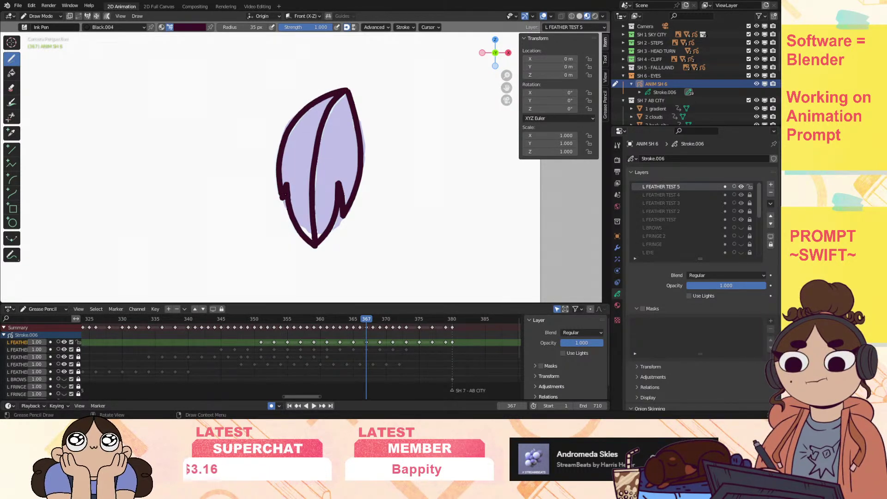
# Go to frame 369 and ink the fifth feather's right edge, central vein, left edge and lower notches over its sketch.
pyautogui.moveTo(368, 322); pyautogui.dragTo(379, 320)
pyautogui.moveTo(304, 120)
pyautogui.mouseDown()
pyautogui.moveTo(331, 153)
pyautogui.moveTo(353, 218)
pyautogui.mouseUp()
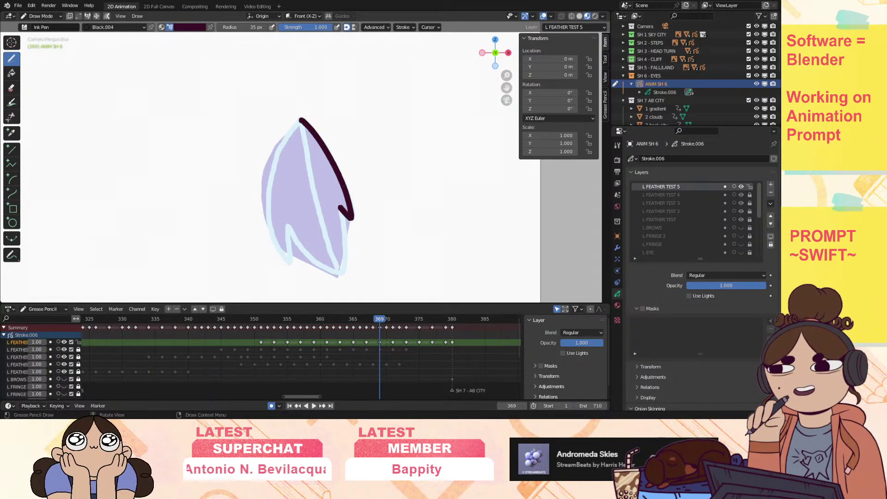
pyautogui.moveTo(338, 207); pyautogui.dragTo(344, 224)
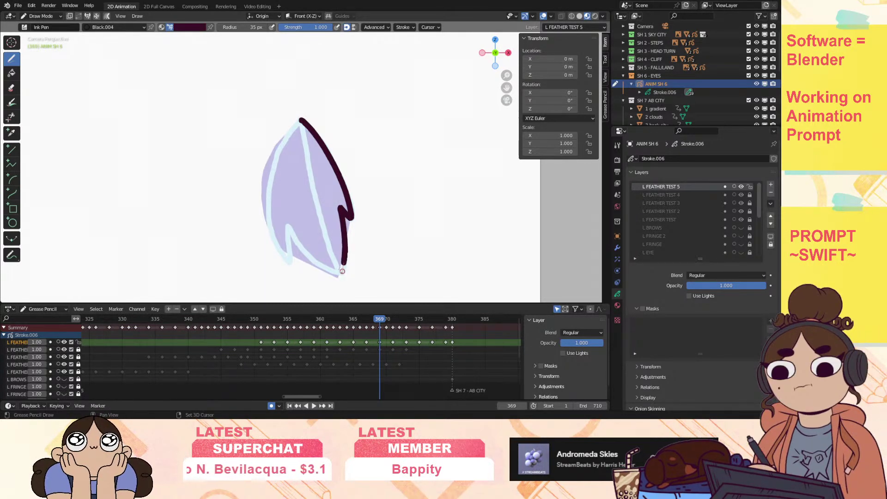
pyautogui.moveTo(342, 270); pyautogui.dragTo(342, 274)
pyautogui.moveTo(301, 119); pyautogui.dragTo(341, 276)
pyautogui.moveTo(287, 136)
pyautogui.mouseDown()
pyautogui.moveTo(267, 201)
pyautogui.moveTo(287, 264)
pyautogui.moveTo(288, 225)
pyautogui.mouseUp()
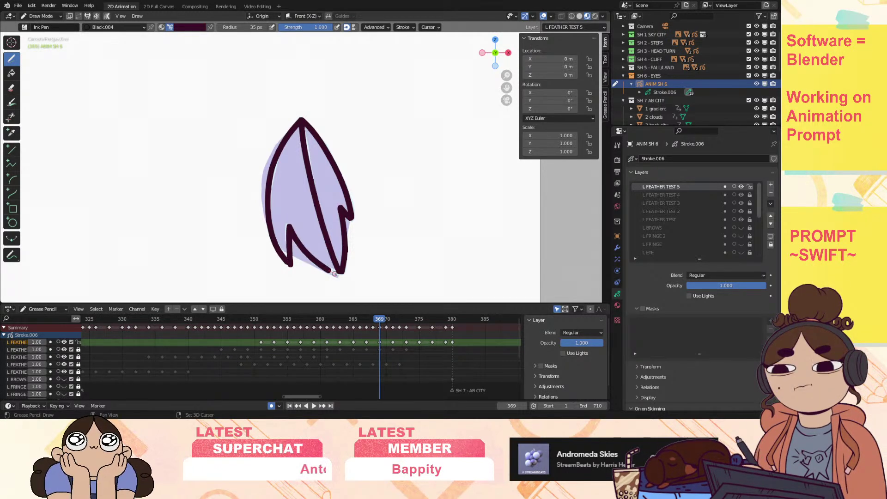
pyautogui.moveTo(332, 272); pyautogui.dragTo(343, 276)
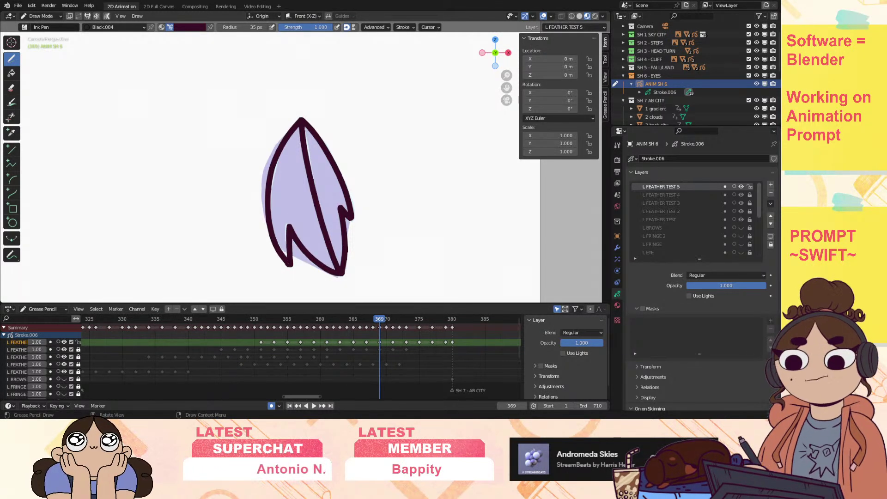
# Go to frame 371 and ink the fifth feather's right edge, central vein, left edge and lower notches over its sketch.
pyautogui.click(392, 322)
pyautogui.moveTo(507, 87)
pyautogui.mouseDown()
pyautogui.moveTo(496, 0)
pyautogui.moveTo(433, 53)
pyautogui.mouseUp()
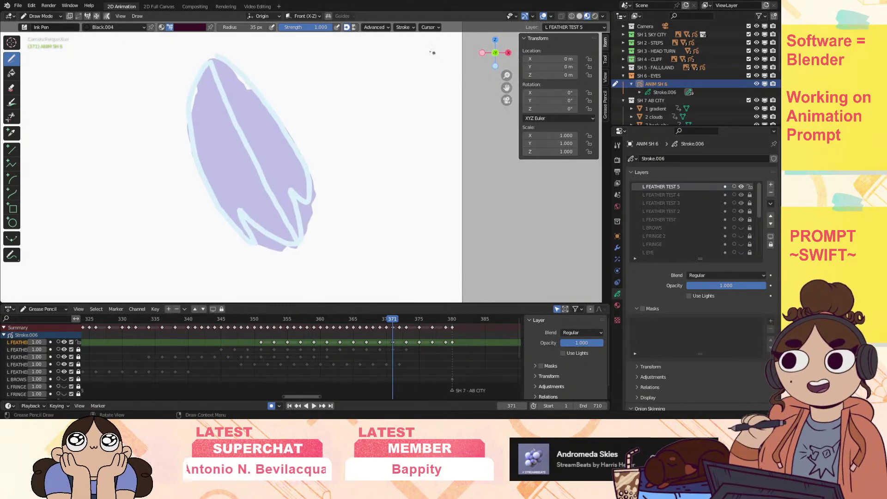
pyautogui.click(212, 58)
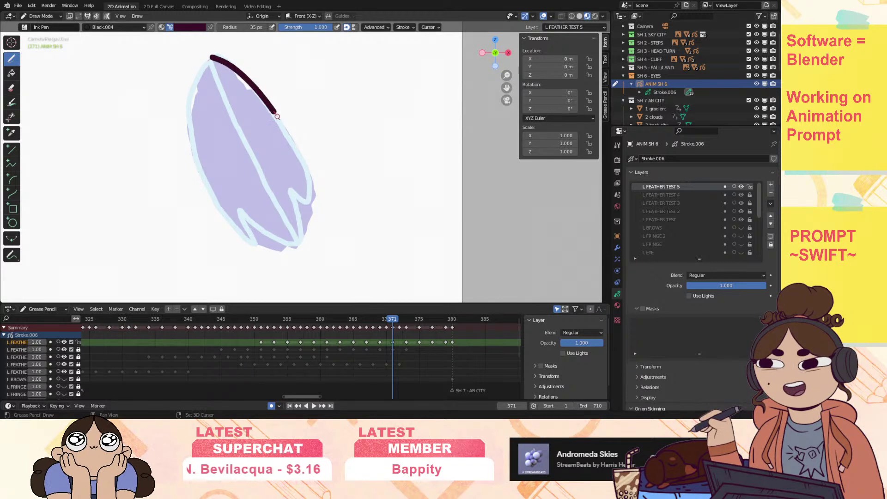
pyautogui.moveTo(276, 114); pyautogui.dragTo(304, 162)
pyautogui.moveTo(309, 199); pyautogui.dragTo(300, 243)
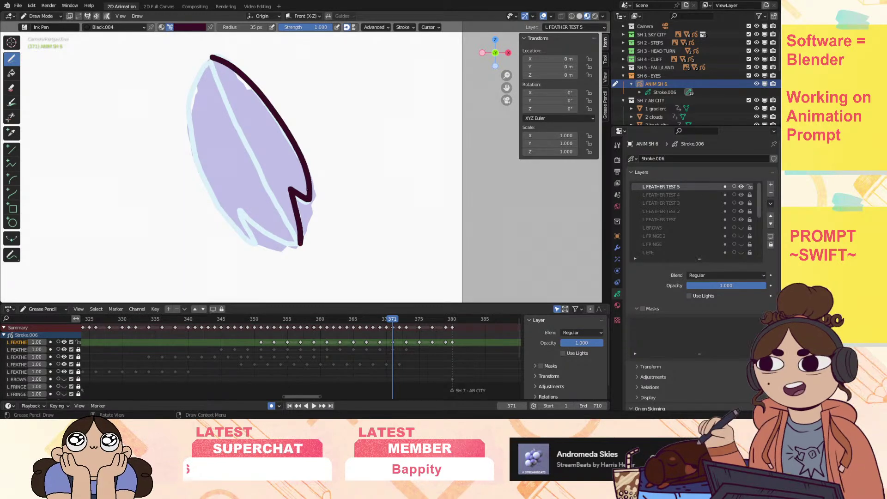
pyautogui.moveTo(211, 58); pyautogui.dragTo(302, 249)
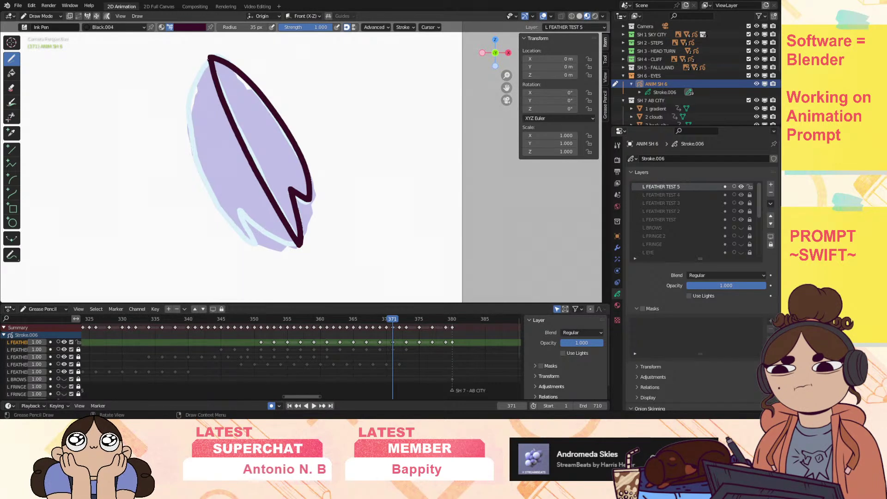
pyautogui.moveTo(204, 64)
pyautogui.mouseDown()
pyautogui.moveTo(190, 117)
pyautogui.moveTo(211, 199)
pyautogui.moveTo(255, 242)
pyautogui.moveTo(239, 211)
pyautogui.moveTo(296, 246)
pyautogui.mouseUp()
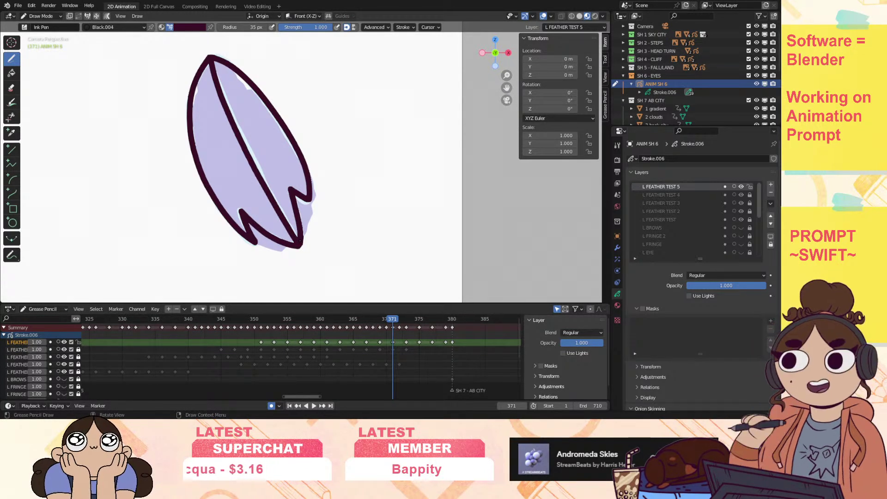
# Go to frame 373 and bring the fifth feather's whole sketch into view.
pyautogui.moveTo(396, 320); pyautogui.dragTo(412, 309)
pyautogui.keyDown('shift'); pyautogui.moveTo(288, 185); pyautogui.dragTo(204, 97, button='middle'); pyautogui.keyUp('shift')
pyautogui.moveTo(180, 75); pyautogui.dragTo(186, 77)
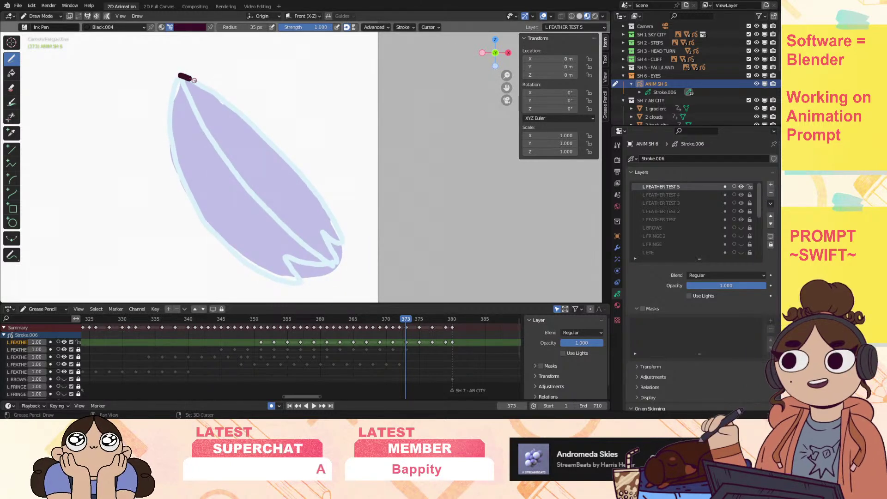
pyautogui.moveTo(267, 138); pyautogui.dragTo(300, 179)
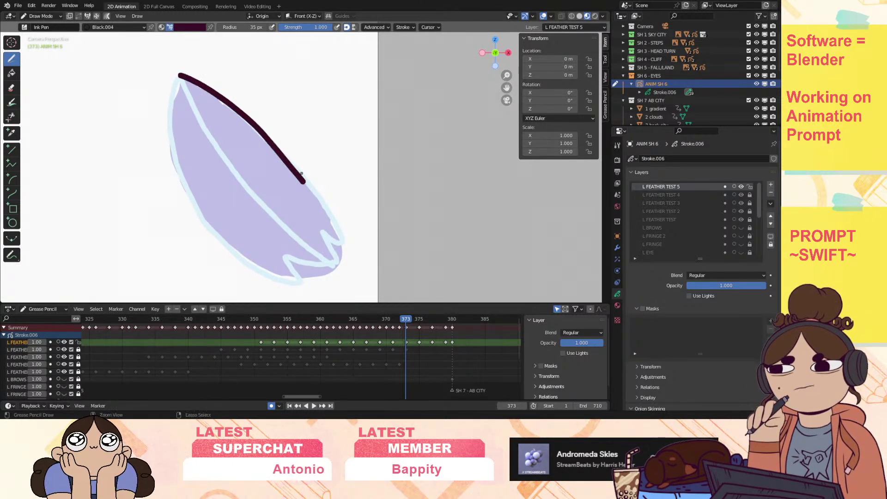
pyautogui.hotkey('ctrl', 'z')
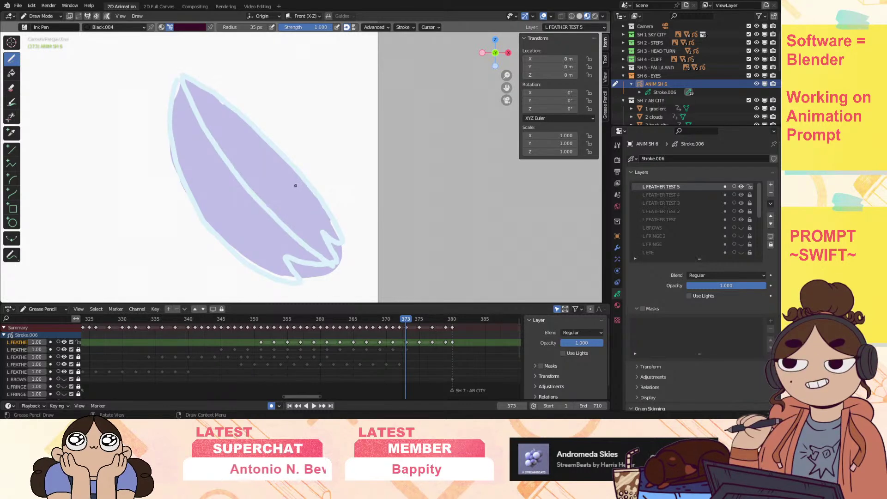
# Ink the fifth feather's right edge, central vein, left edge and lower notches over its sketch at frame 373.
pyautogui.click(181, 75)
pyautogui.moveTo(183, 76)
pyautogui.mouseDown()
pyautogui.moveTo(256, 125)
pyautogui.moveTo(327, 210)
pyautogui.moveTo(342, 245)
pyautogui.mouseUp()
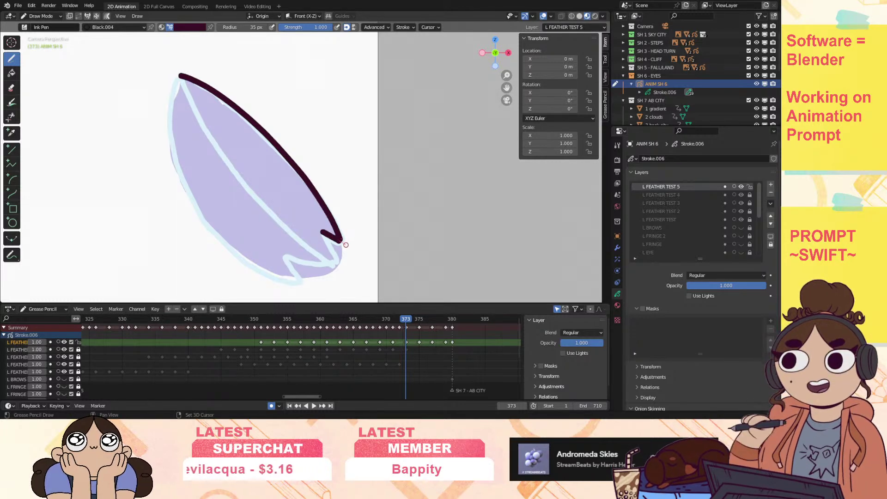
pyautogui.moveTo(180, 76)
pyautogui.mouseDown()
pyautogui.moveTo(204, 136)
pyautogui.moveTo(273, 212)
pyautogui.moveTo(336, 262)
pyautogui.mouseUp()
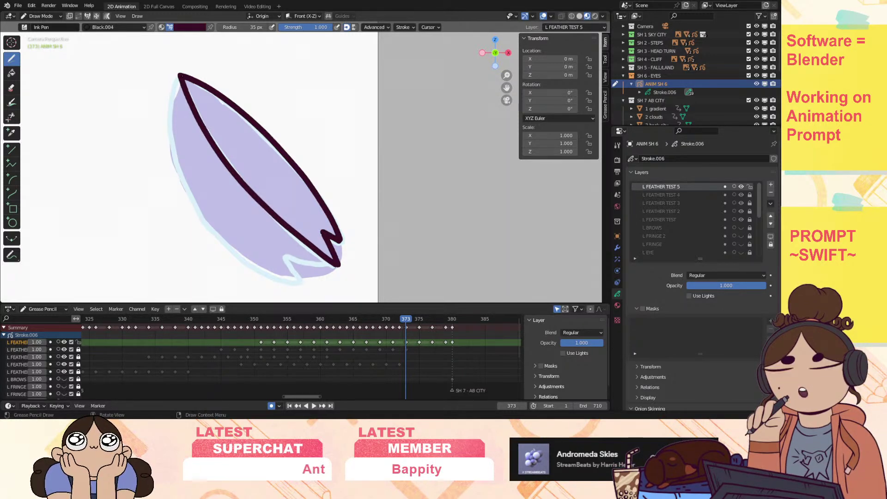
pyautogui.moveTo(179, 73)
pyautogui.mouseDown()
pyautogui.moveTo(172, 101)
pyautogui.moveTo(181, 172)
pyautogui.moveTo(200, 215)
pyautogui.moveTo(250, 266)
pyautogui.moveTo(305, 283)
pyautogui.moveTo(280, 248)
pyautogui.mouseUp()
pyautogui.hotkey('ctrl', 'z')
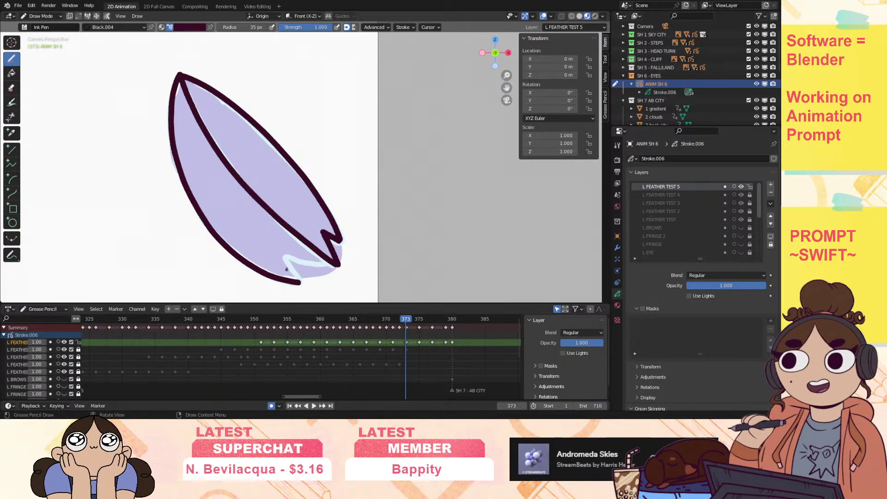
pyautogui.moveTo(301, 283)
pyautogui.mouseDown()
pyautogui.moveTo(284, 255)
pyautogui.moveTo(340, 264)
pyautogui.mouseUp()
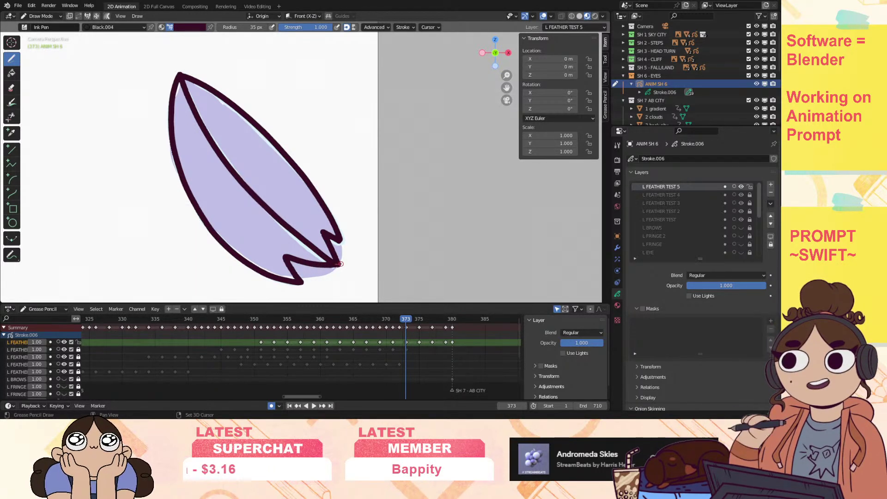
# Go to frame 375 and ink the fifth feather's right edge with its notch, central vein and left edge over its sketch.
pyautogui.moveTo(411, 322); pyautogui.dragTo(418, 318)
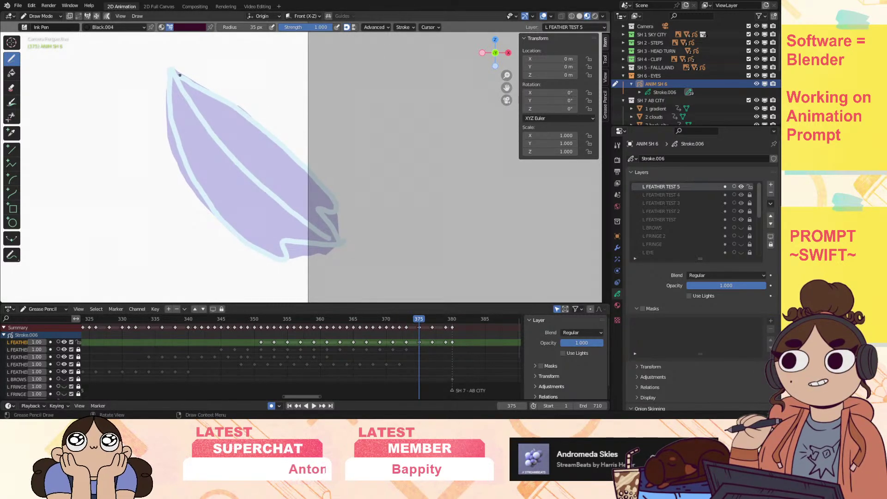
pyautogui.moveTo(244, 110); pyautogui.dragTo(328, 193)
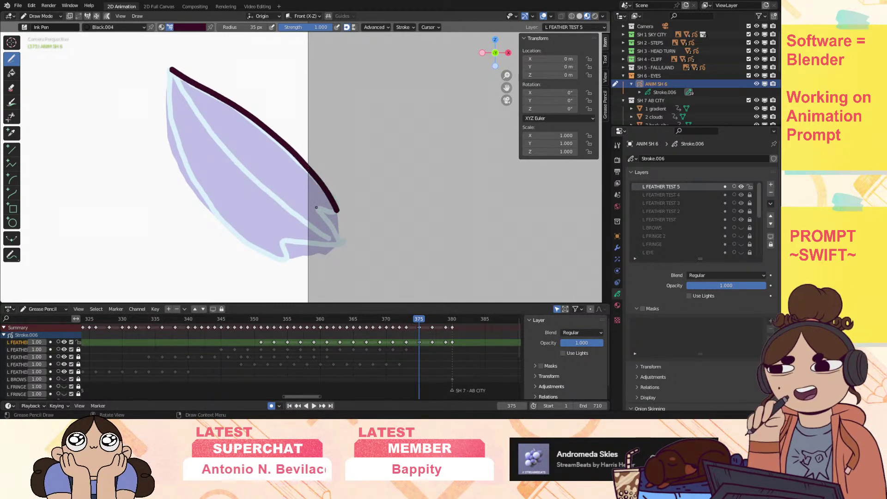
pyautogui.moveTo(317, 209); pyautogui.dragTo(342, 245)
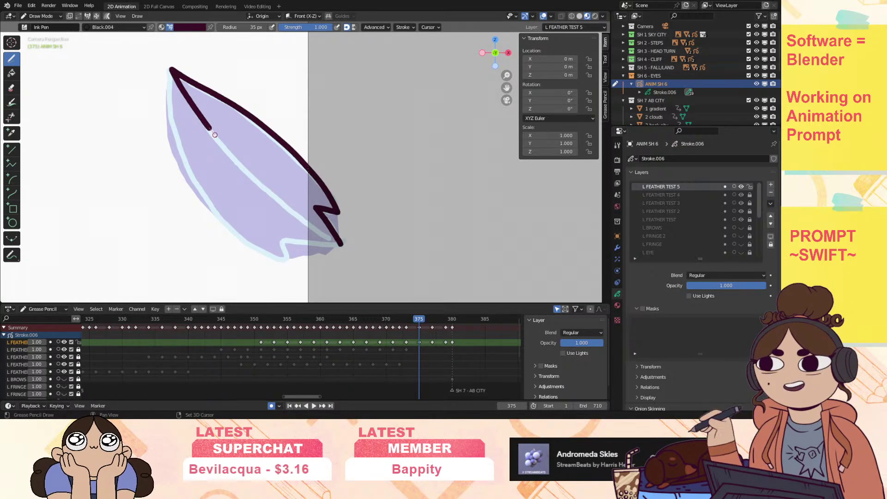
pyautogui.moveTo(252, 176); pyautogui.dragTo(339, 244)
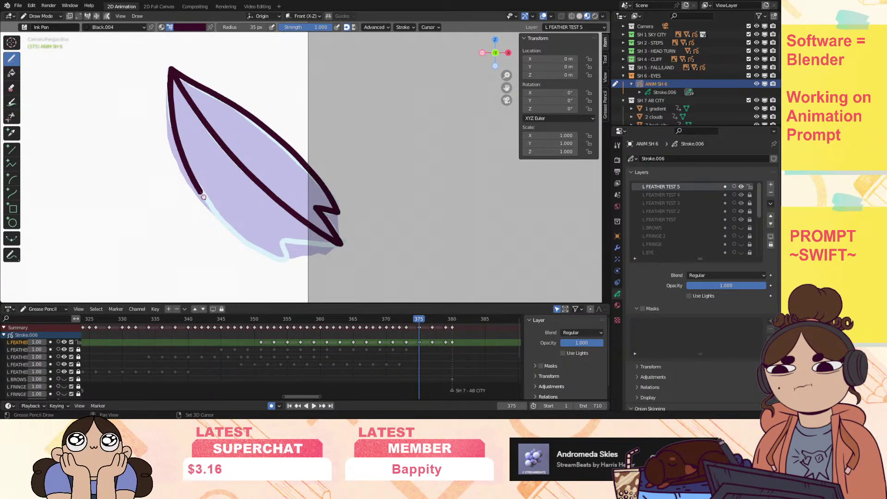
# Finish the feather outline on frame 375, and ink the feather's outline and midrib over the sketch on frame 377 in L FEATHER TEST 5.
pyautogui.moveTo(291, 263)
pyautogui.mouseDown()
pyautogui.moveTo(281, 241)
pyautogui.moveTo(347, 242)
pyautogui.mouseUp()
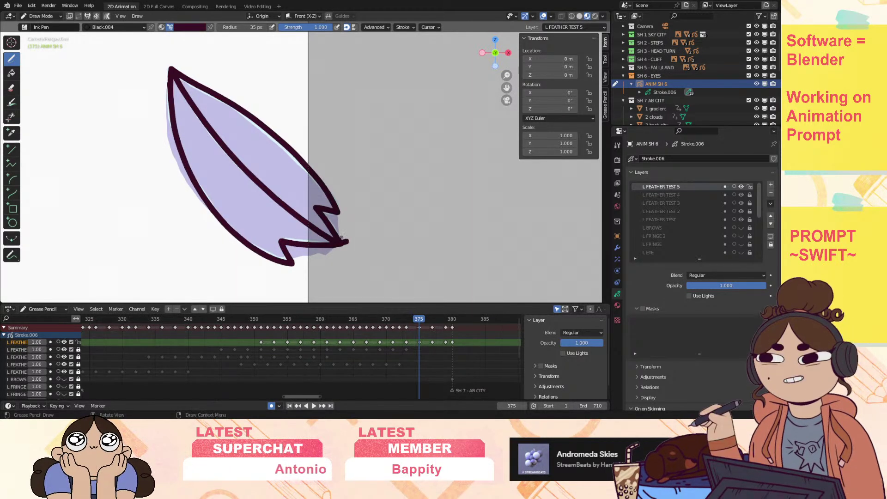
pyautogui.moveTo(417, 322); pyautogui.dragTo(432, 326)
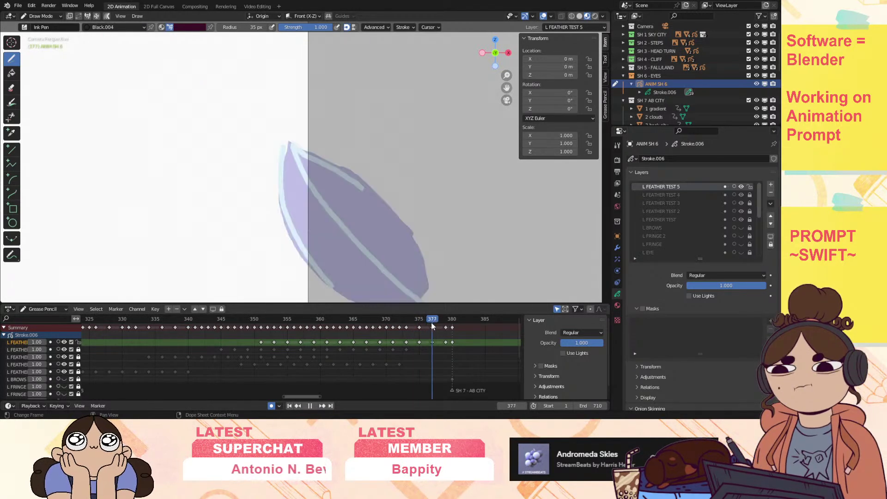
pyautogui.keyDown('shift'); pyautogui.moveTo(289, 142); pyautogui.dragTo(228, 85, button='middle'); pyautogui.keyUp('shift')
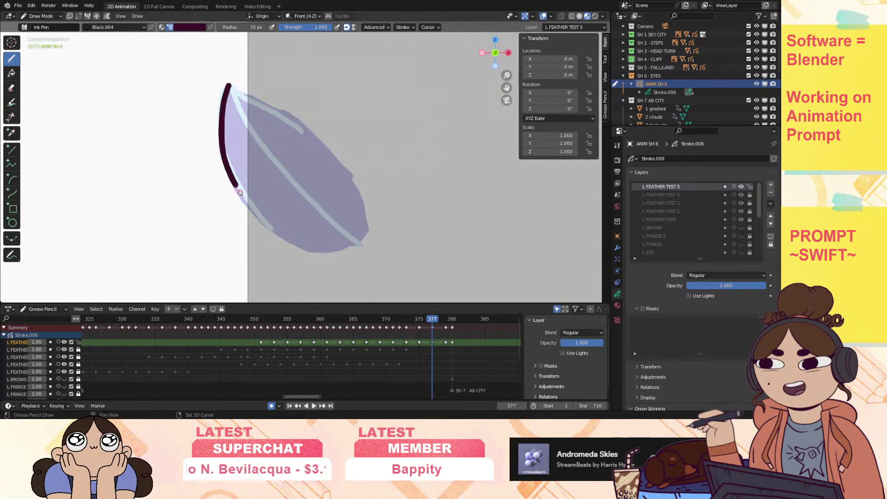
pyautogui.moveTo(239, 89); pyautogui.dragTo(317, 137)
pyautogui.moveTo(230, 85); pyautogui.dragTo(288, 175)
pyautogui.moveTo(304, 121)
pyautogui.mouseDown()
pyautogui.moveTo(287, 175)
pyautogui.moveTo(304, 241)
pyautogui.mouseUp()
# Review the inked feather frames in the full camera view, going from frame 379 back to the start of the shot.
pyautogui.moveTo(436, 319); pyautogui.dragTo(445, 325)
pyautogui.moveTo(506, 76); pyautogui.dragTo(515, 92)
pyautogui.press('Home')
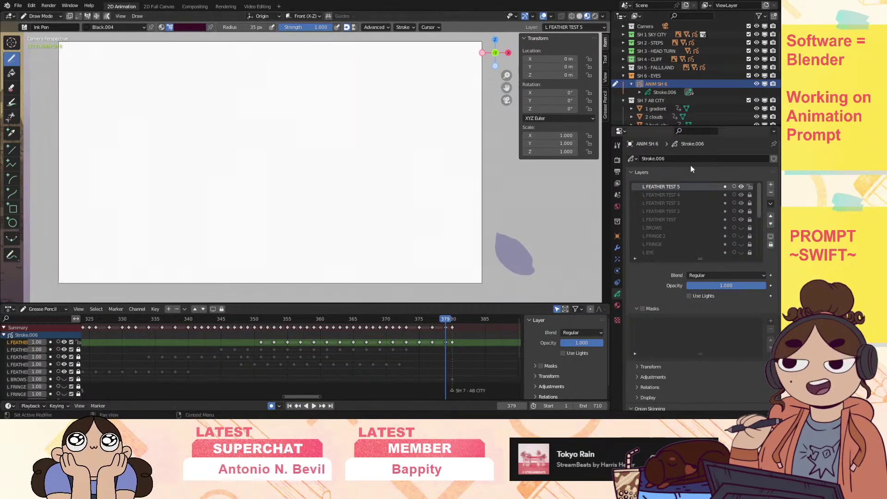
pyautogui.click(439, 325)
pyautogui.press('space')
pyautogui.moveTo(439, 324); pyautogui.dragTo(128, 369)
pyautogui.press('space')
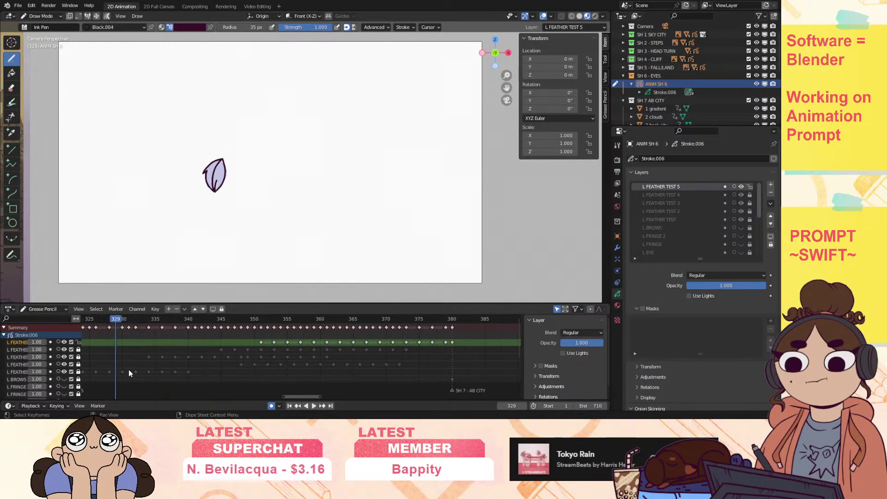
pyautogui.moveTo(321, 397); pyautogui.dragTo(355, 397)
pyautogui.moveTo(336, 396); pyautogui.dragTo(314, 393)
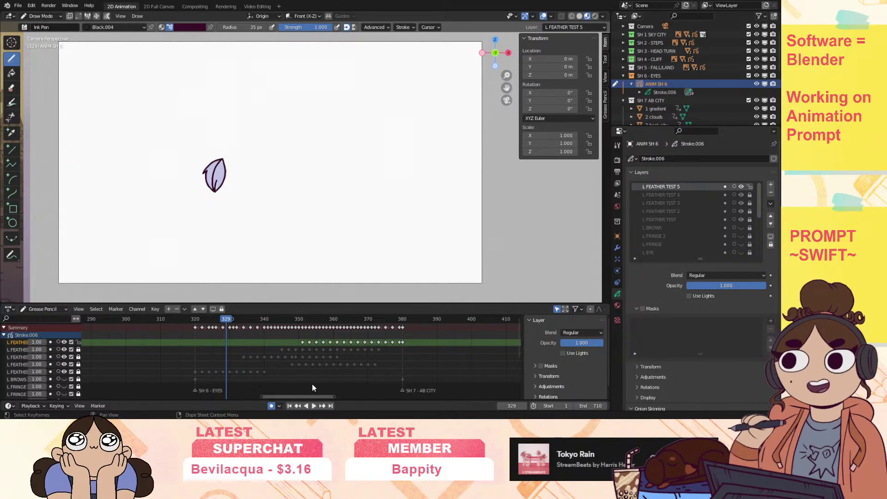
# Play back the SH 6 - EYES shot repeatedly from frame 320 to examine the motion of the falling feathers.
pyautogui.click(199, 319)
pyautogui.press('space')
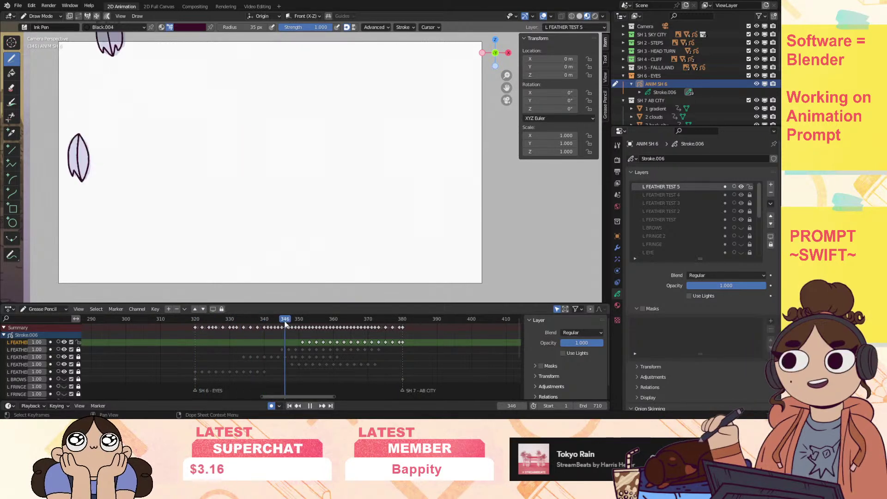
pyautogui.press('space')
pyautogui.click(276, 322)
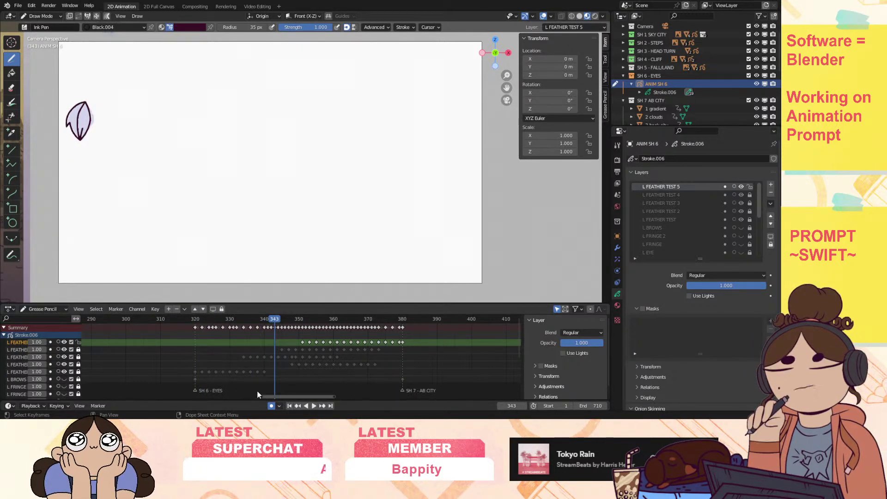
pyautogui.moveTo(262, 397); pyautogui.dragTo(294, 397)
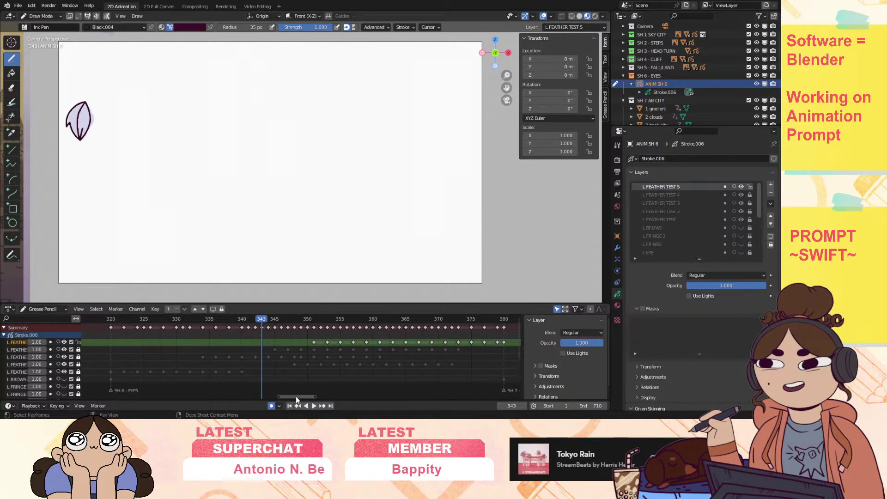
pyautogui.click(112, 318)
pyautogui.press('space')
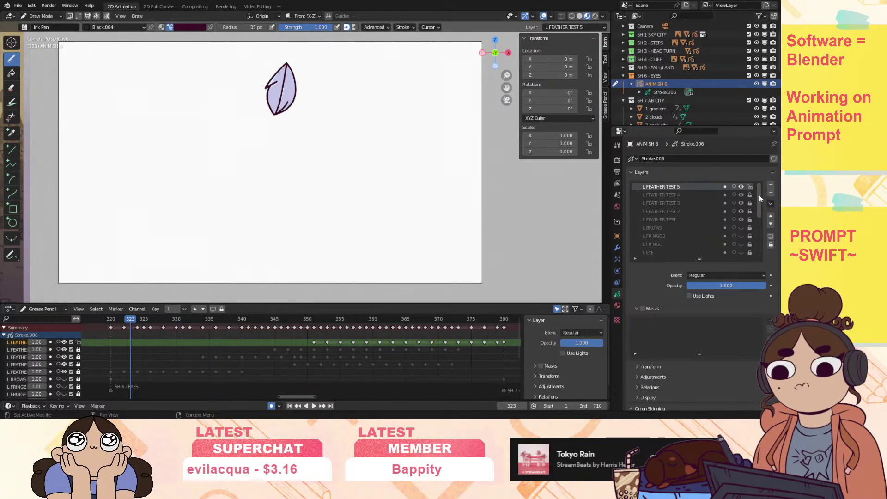
pyautogui.press('space')
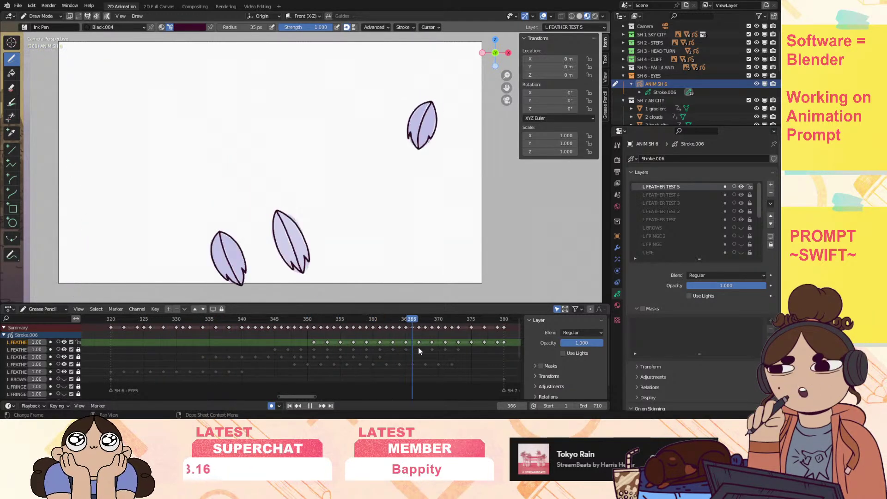
pyautogui.press('space')
pyautogui.moveTo(457, 320); pyautogui.dragTo(294, 381)
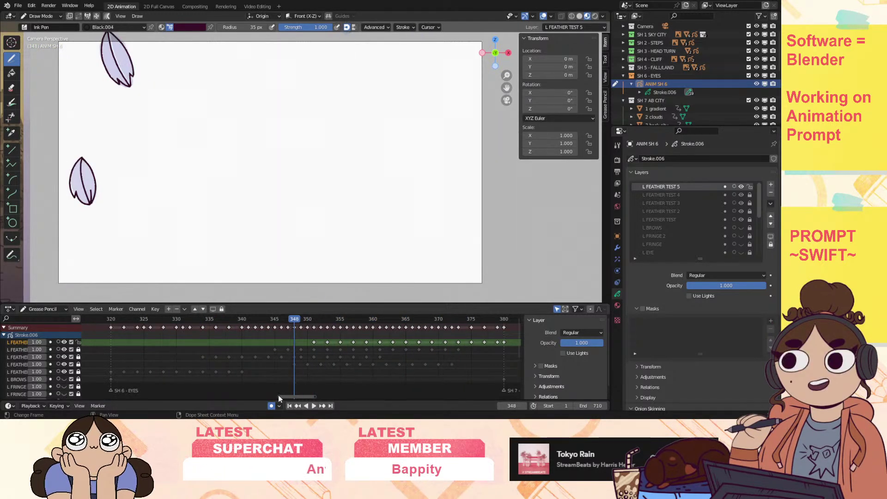
pyautogui.moveTo(116, 326); pyautogui.dragTo(111, 328)
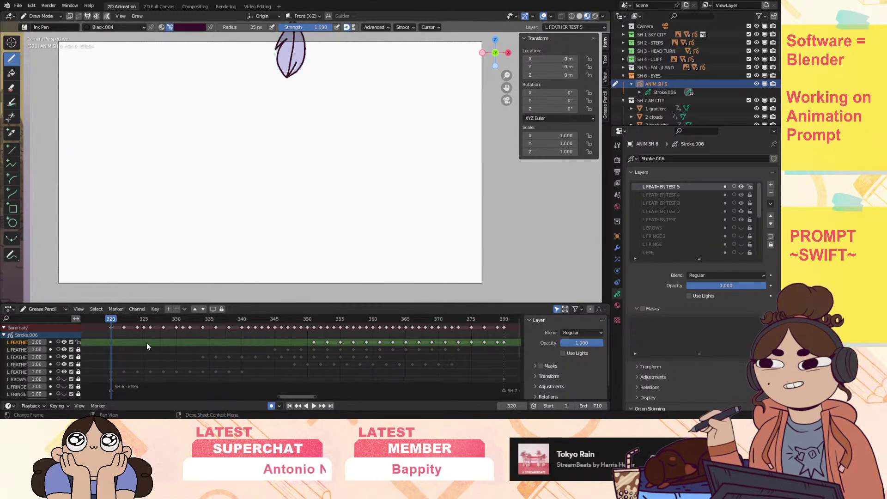
pyautogui.scroll(-3, 317, 395)
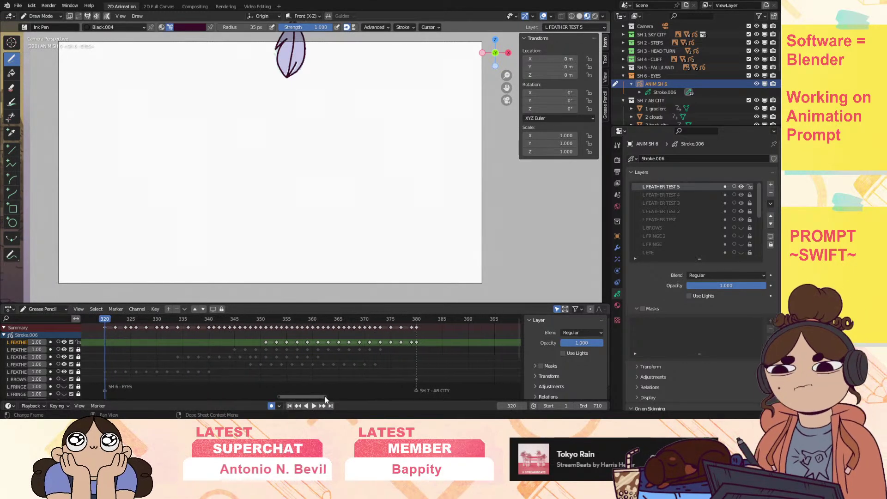
pyautogui.press('space')
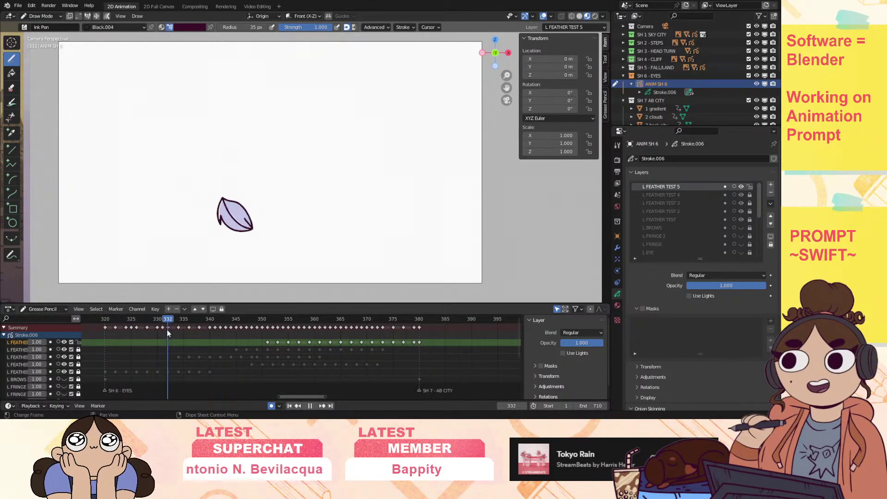
pyautogui.press('space')
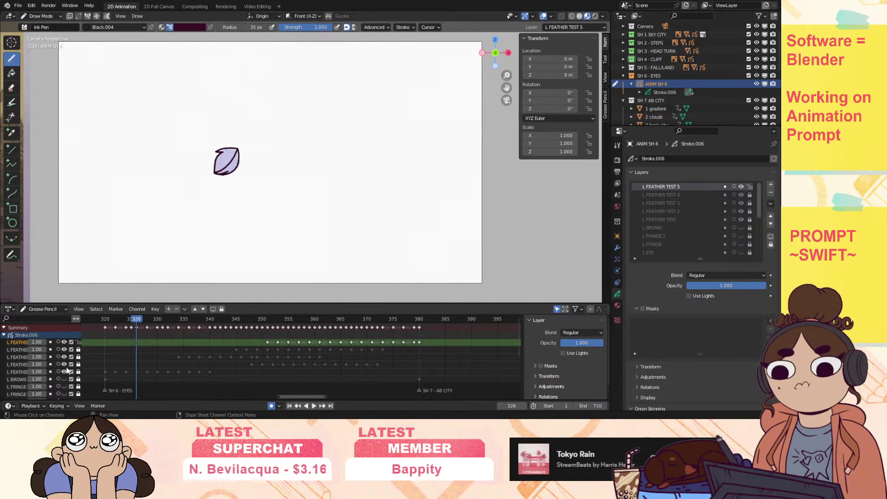
# Hide the five feather colour layers, FEATHER TEST through FEATHER TEST 5, leaving their line layers shown.
pyautogui.scroll(-6, 758, 201)
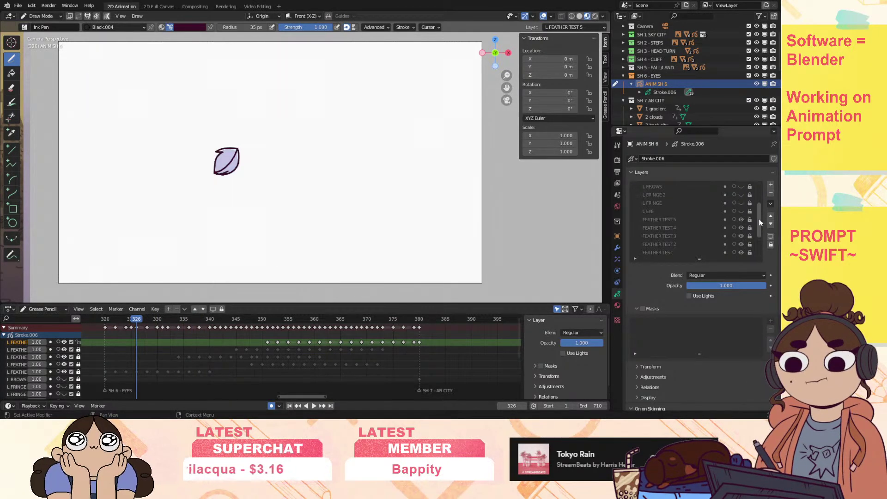
pyautogui.click(741, 228)
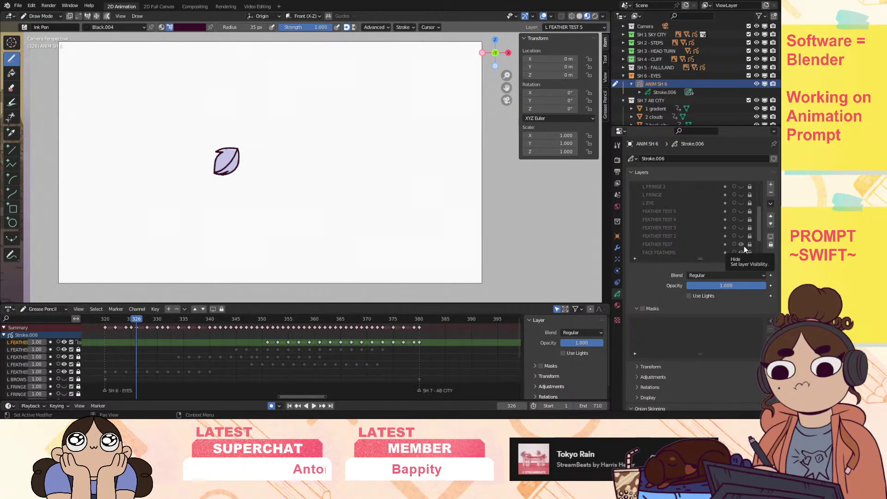
pyautogui.click(740, 245)
pyautogui.scroll(-3, 756, 237)
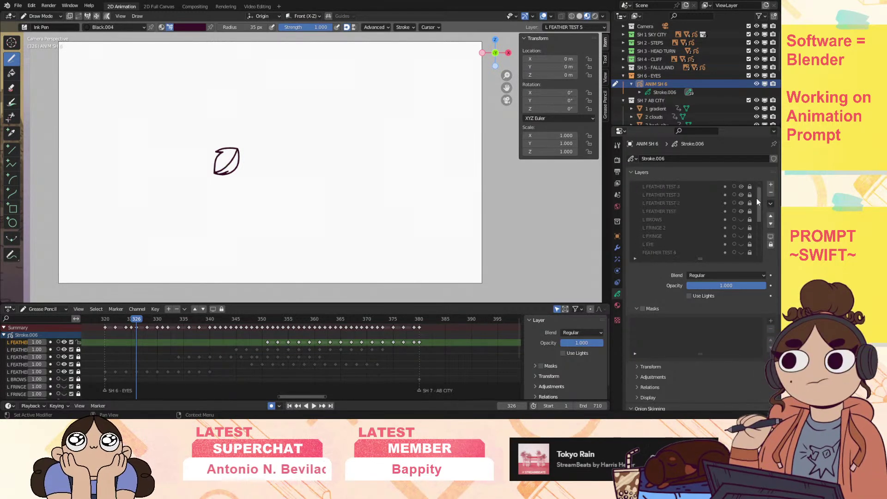
# Show the L BROWS, L FRINGE 2, L FRINGE and L EYE line layers.
pyautogui.scroll(5, 753, 205)
pyautogui.click(741, 228)
pyautogui.click(741, 236)
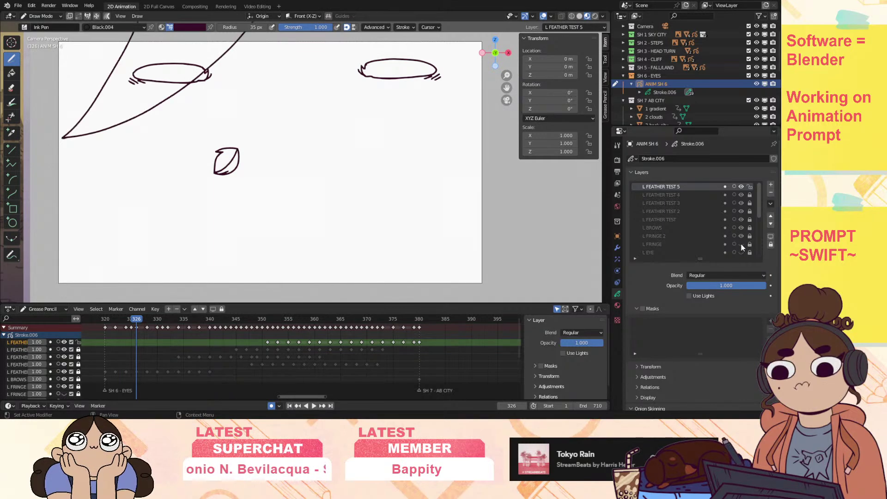
pyautogui.click(741, 245)
pyautogui.click(741, 252)
pyautogui.scroll(-2, 757, 220)
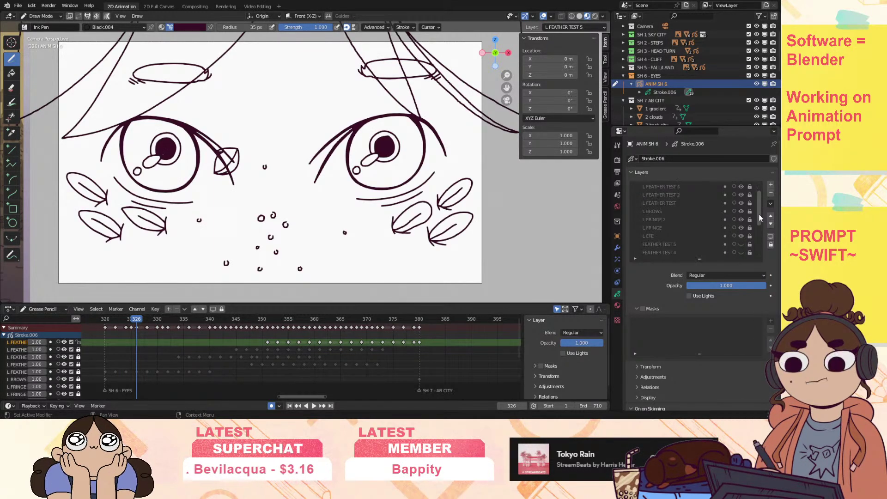
pyautogui.scroll(-1, 758, 217)
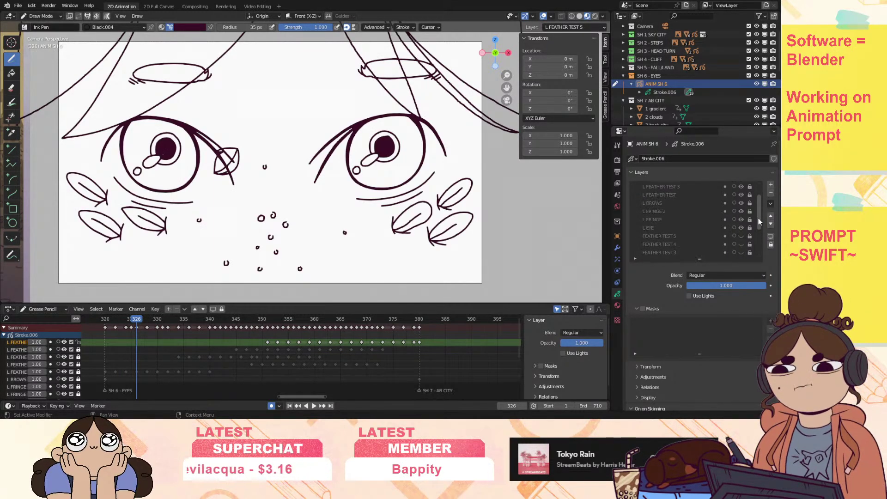
# Play the shot from frame 320 to check the feathers against the face line art, and return to frame 320.
pyautogui.click(106, 320)
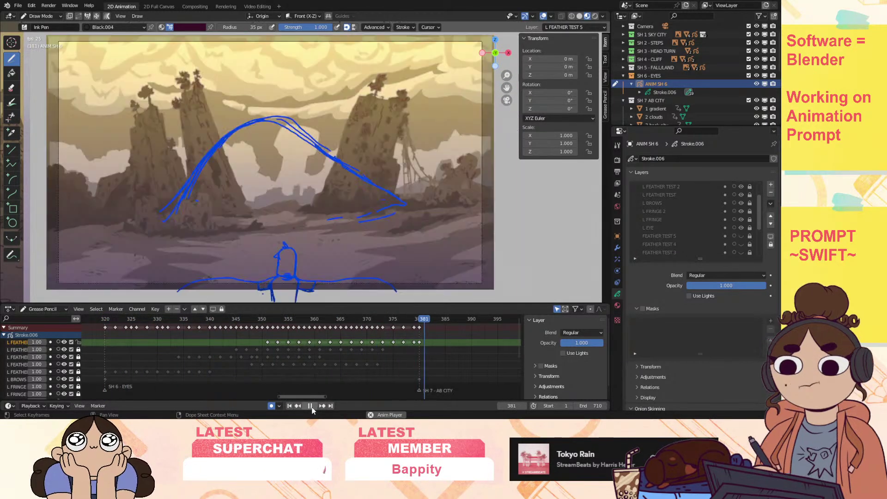
pyautogui.press('space')
pyautogui.click(106, 321)
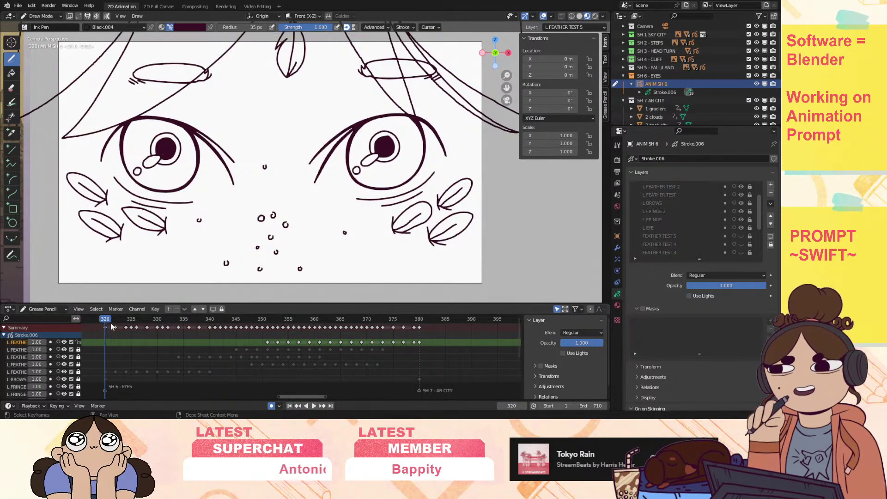
# Add a Noise modifier to the ANIM SH 6 object and set its Position to 0.03.
pyautogui.click(623, 248)
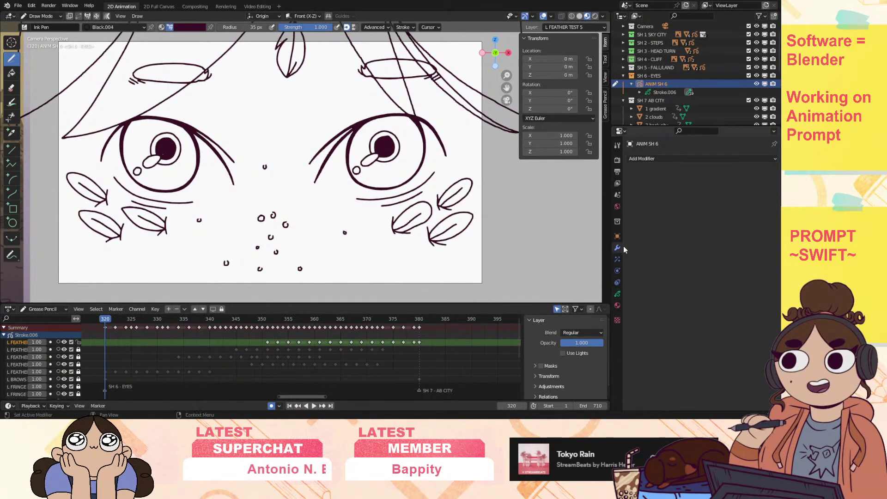
pyautogui.click(671, 159)
pyautogui.click(718, 211)
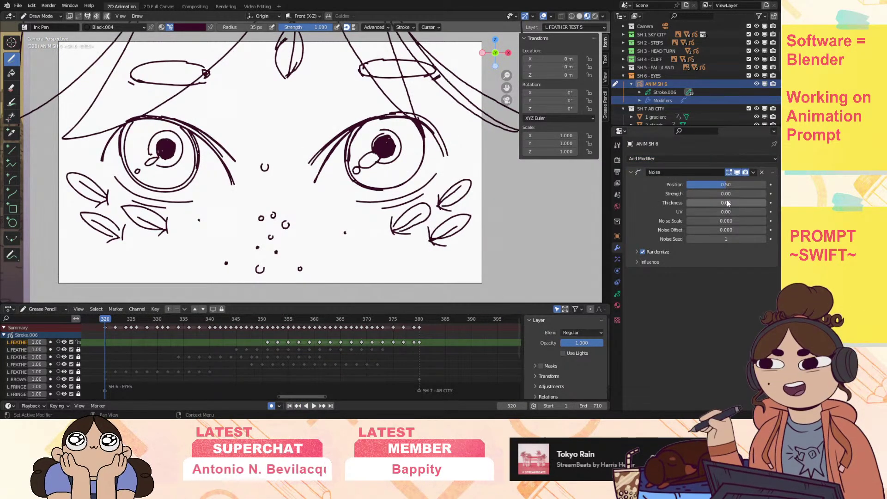
pyautogui.press('space')
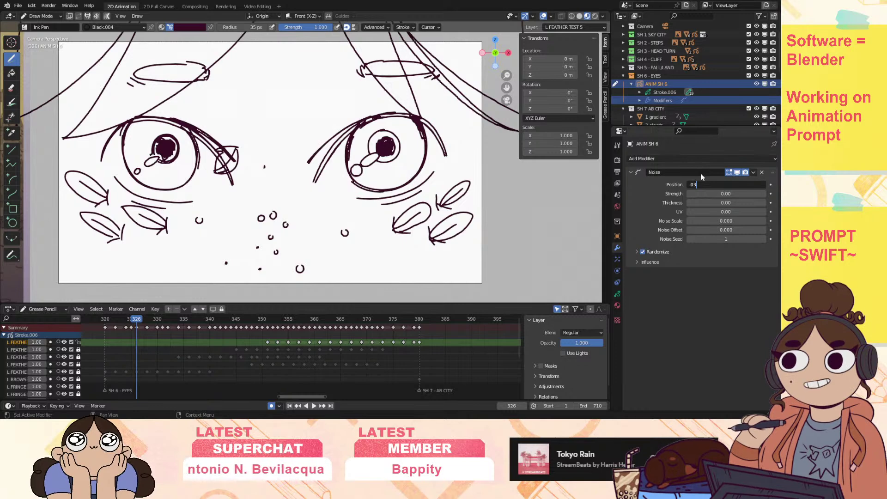
pyautogui.write('3')
pyautogui.press('Return')
# Play back the face and feather line art to check the strength of the line noise.
pyautogui.press('space')
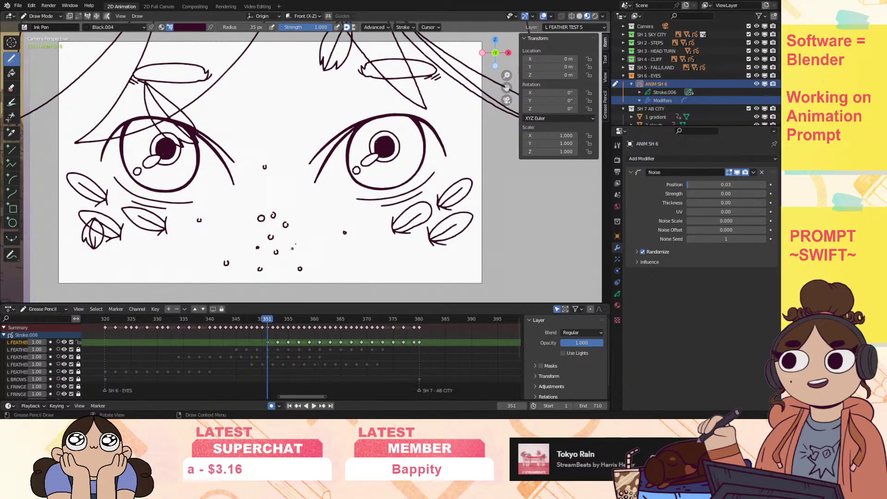
pyautogui.moveTo(266, 322); pyautogui.dragTo(149, 342)
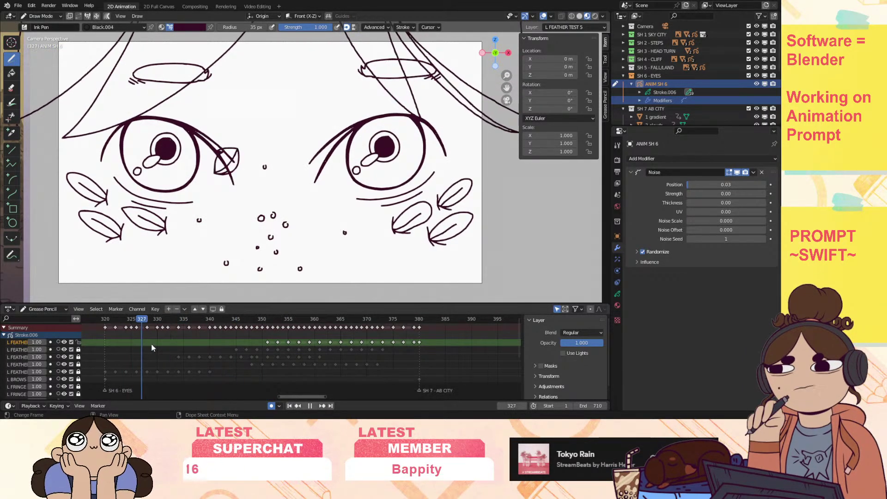
pyautogui.press('space')
# Examine the line wobble up close around the freckles and lower eyes by replaying the shot several times.
pyautogui.moveTo(507, 75); pyautogui.dragTo(506, 125)
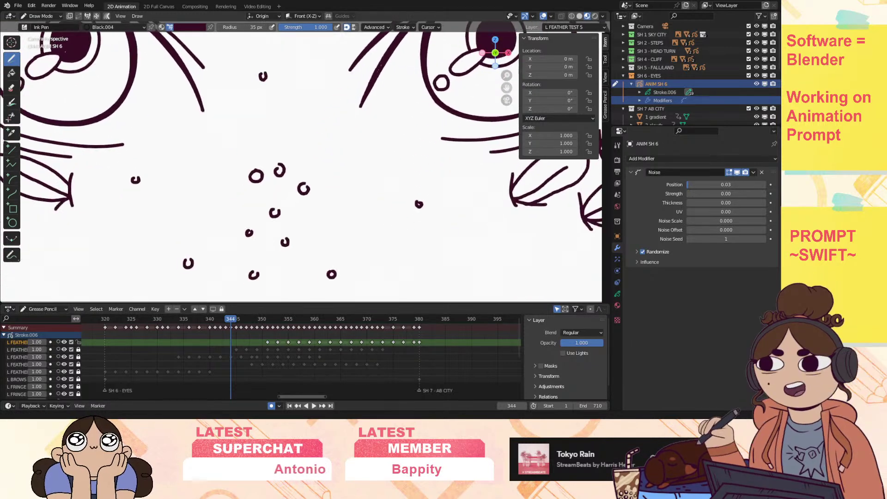
pyautogui.click(153, 325)
pyautogui.press('space')
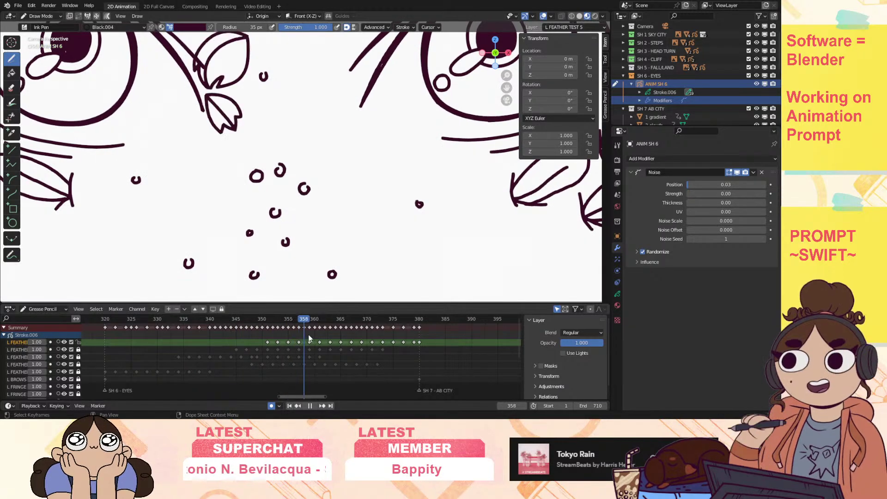
pyautogui.press('space')
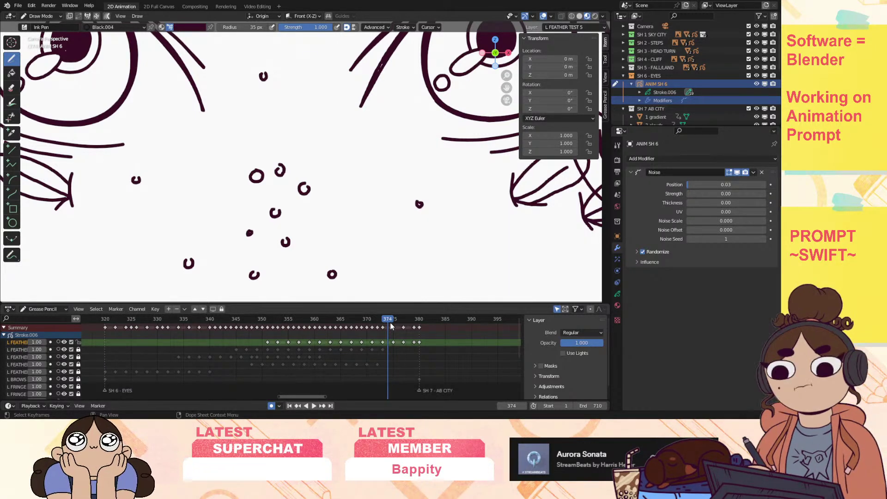
pyautogui.click(106, 323)
pyautogui.press('space')
pyautogui.press('space')
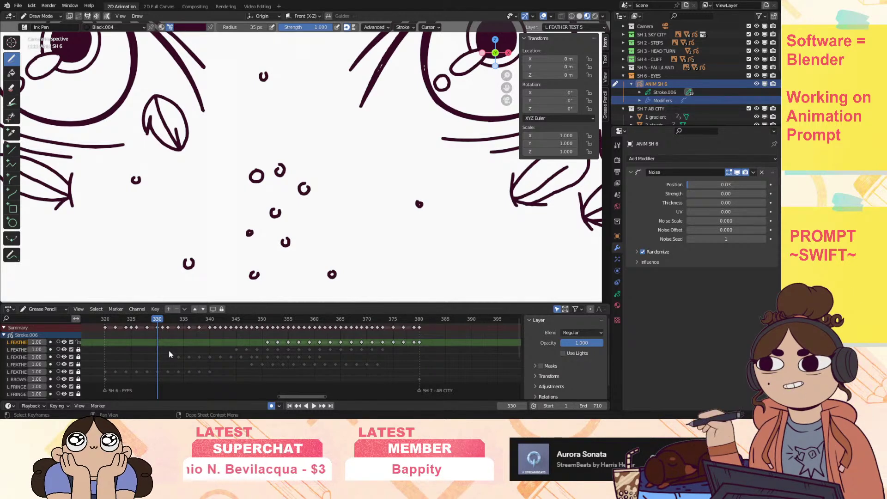
pyautogui.press('space')
pyautogui.press('space')
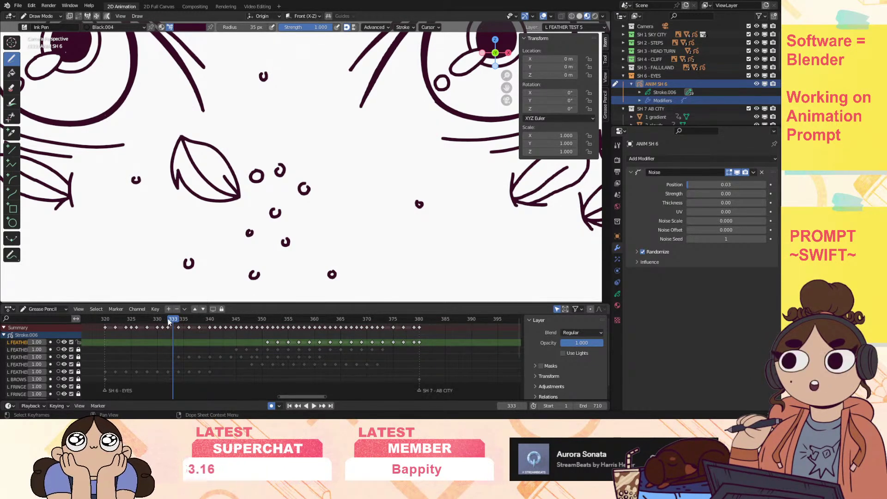
pyautogui.moveTo(168, 322); pyautogui.dragTo(147, 322)
pyautogui.press('space')
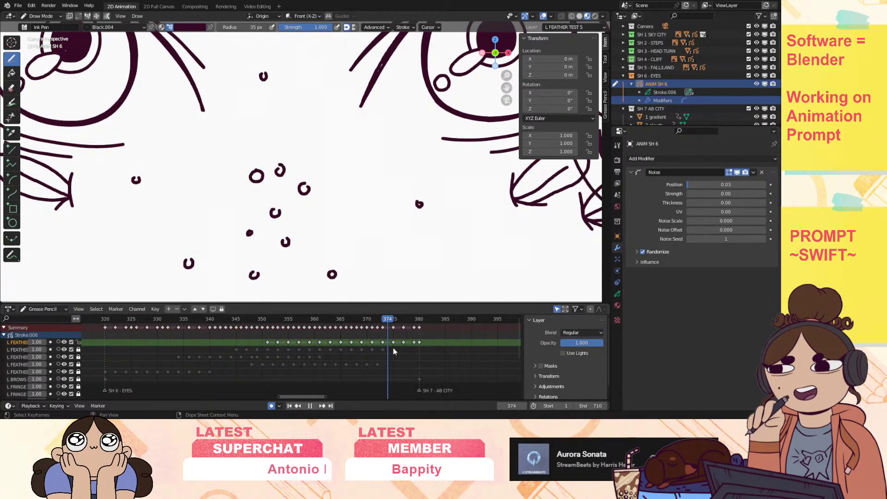
# Replay the shot with the whole camera frame in view to judge the line wobble, and return to frame 320.
pyautogui.press('Escape')
pyautogui.scroll(-6, 295, 167)
pyautogui.keyDown('shift'); pyautogui.moveTo(501, 112); pyautogui.dragTo(500, 85, button='middle'); pyautogui.keyUp('shift')
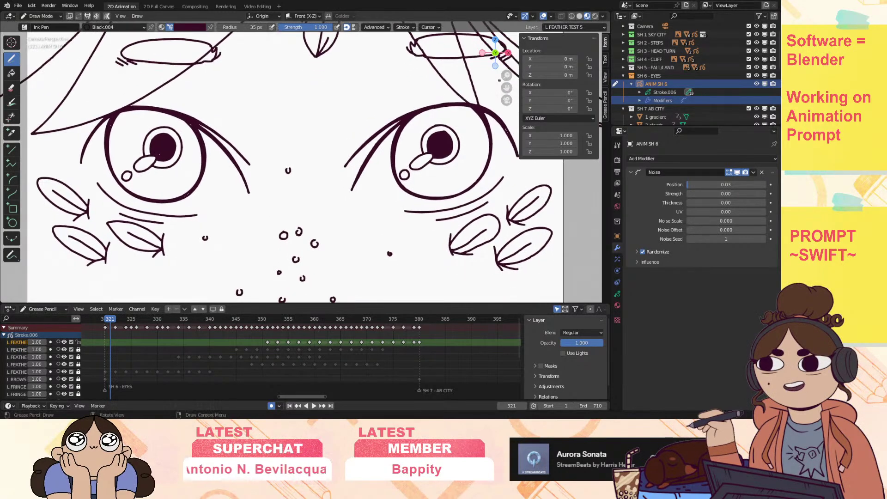
pyautogui.scroll(-3, 500, 85)
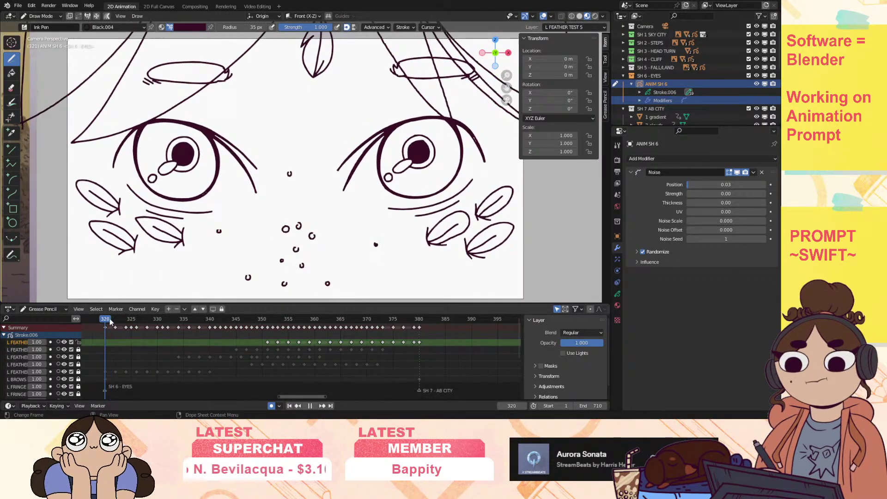
pyautogui.click(310, 406)
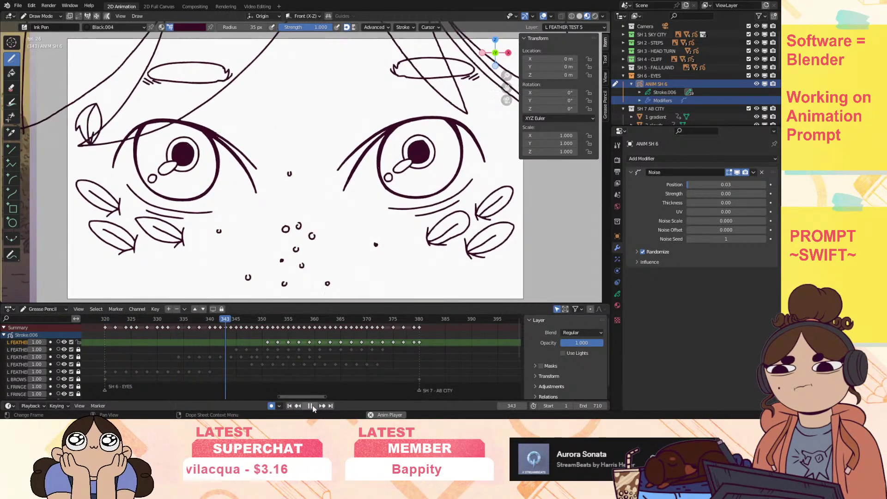
pyautogui.click(311, 405)
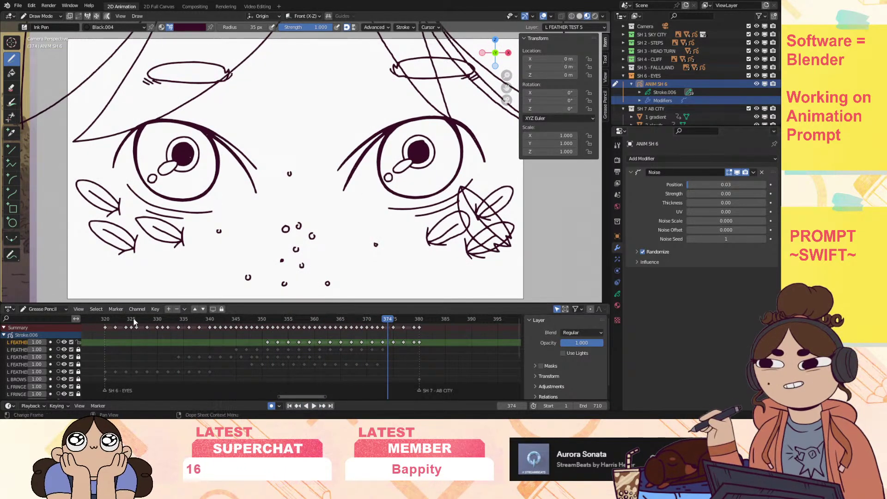
pyautogui.press('space')
pyautogui.click(105, 319)
# Add a grease pencil layer directly above FEATHER TEST 5 and name it C SKIN.
pyautogui.click(617, 294)
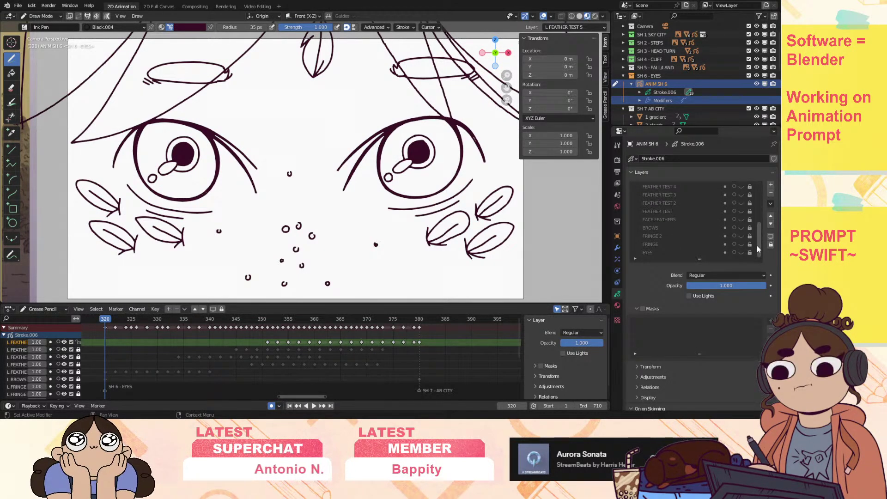
pyautogui.moveTo(755, 236); pyautogui.dragTo(753, 216)
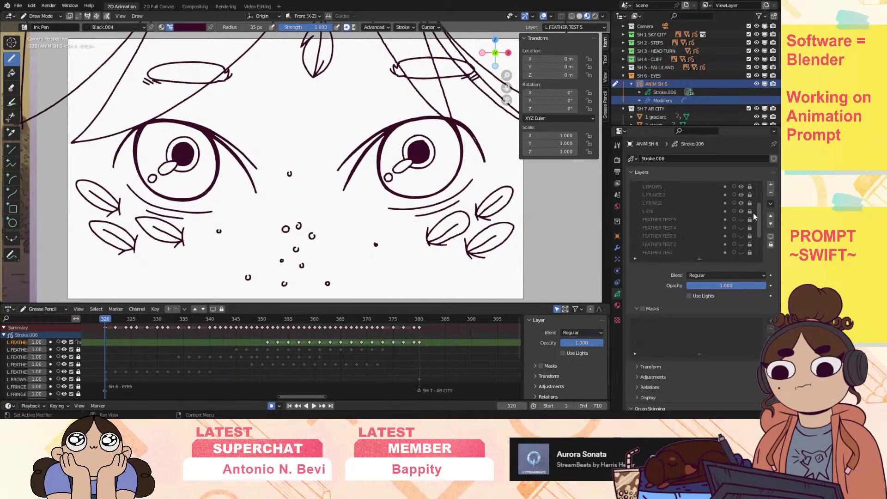
pyautogui.click(668, 219)
pyautogui.click(770, 185)
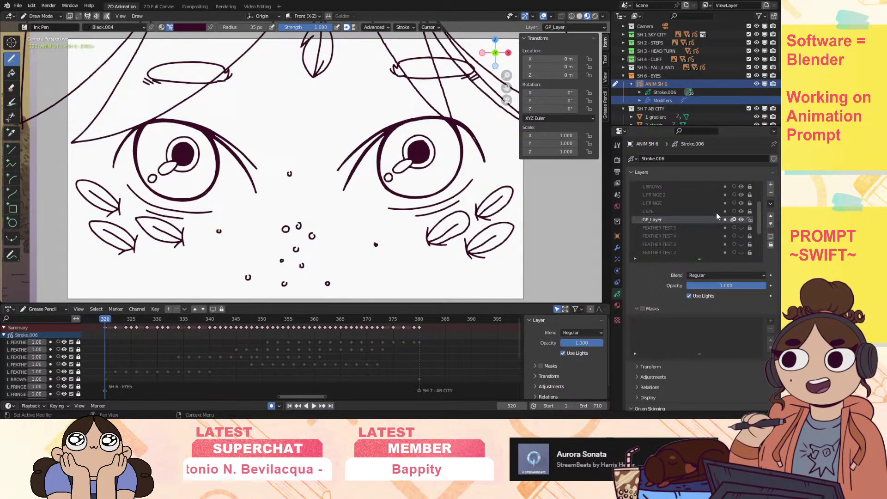
pyautogui.doubleClick(656, 220)
pyautogui.write('C SK')
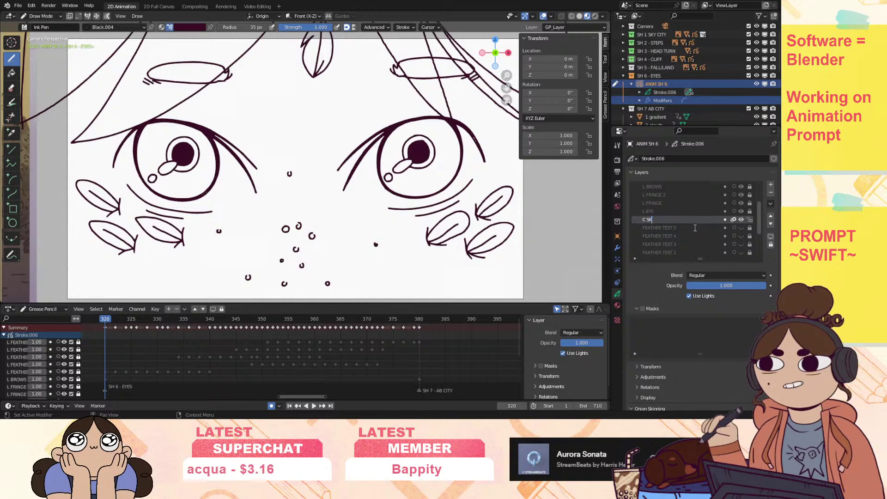
pyautogui.write('IN')
pyautogui.press('Return')
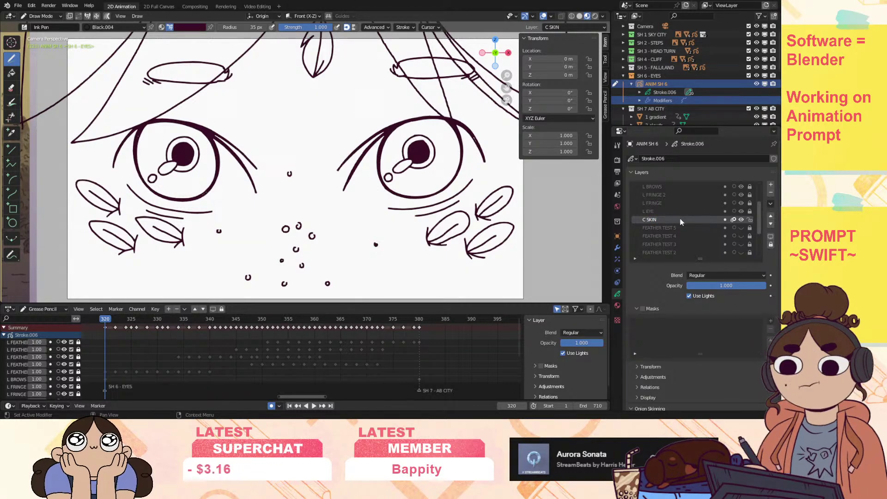
# Add a layer named C EYES above C SKIN, and turn off Use Lights on the C SKIN layer.
pyautogui.click(770, 204)
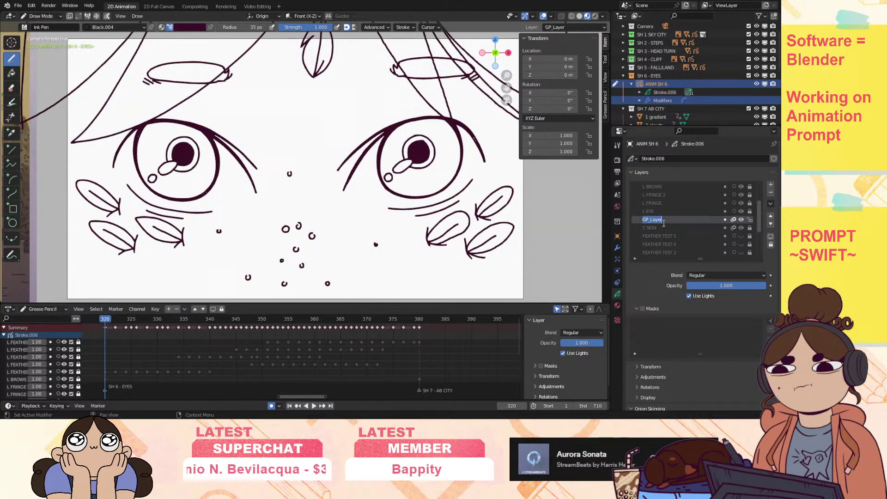
pyautogui.write('C')
pyautogui.write('ES N')
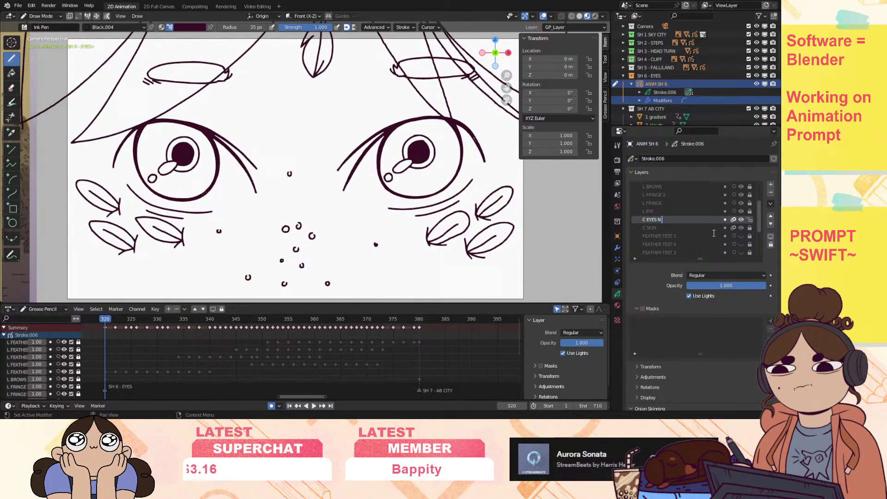
pyautogui.press('BackSpace')
pyautogui.press('BackSpace')
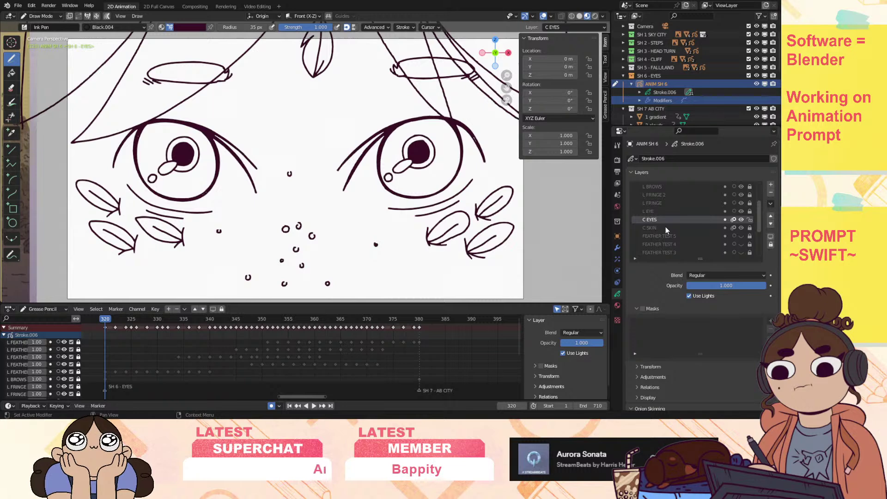
pyautogui.click(689, 296)
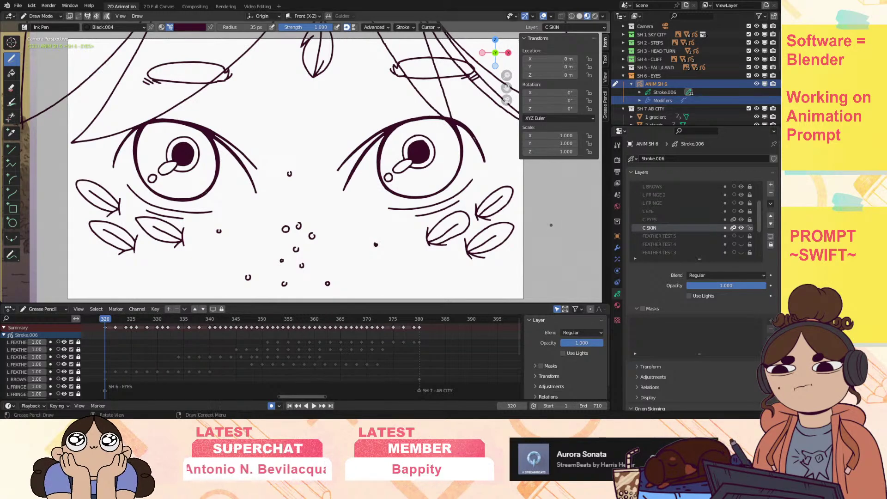
# Delete the rough sketch layers below C SKIN, from EYES up through FEATHER TEST 5.
pyautogui.scroll(-4, 10, 367)
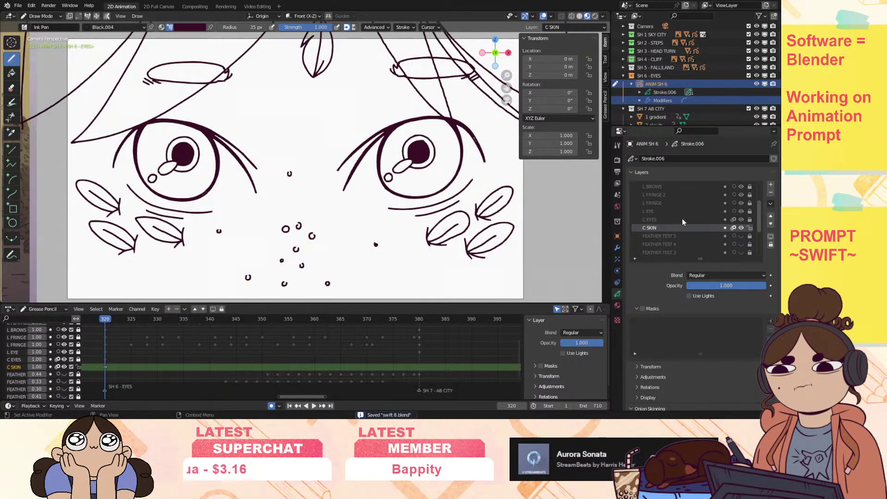
pyautogui.scroll(-5, 681, 218)
pyautogui.click(667, 195)
pyautogui.scroll(-2, 673, 206)
pyautogui.click(658, 225)
pyautogui.scroll(2, 672, 210)
pyautogui.scroll(-2, 672, 217)
pyautogui.click(664, 253)
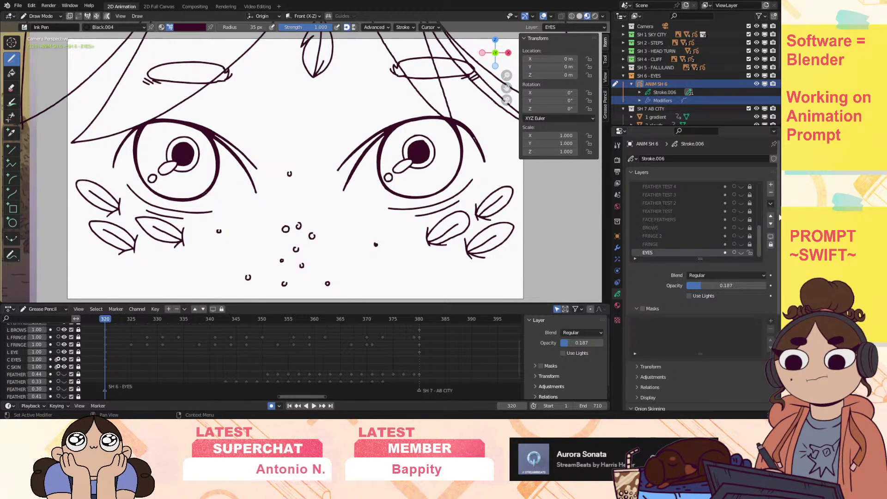
pyautogui.click(771, 194)
pyautogui.click(770, 195)
pyautogui.click(770, 194)
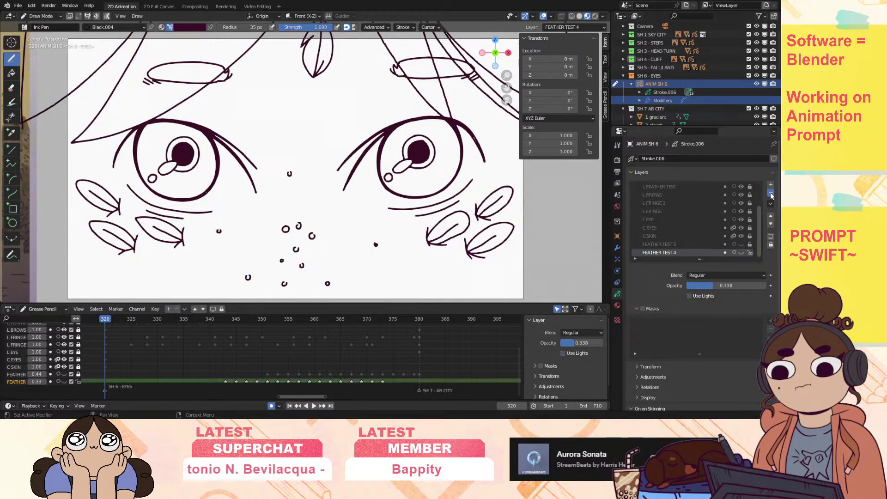
pyautogui.click(770, 195)
pyautogui.click(771, 194)
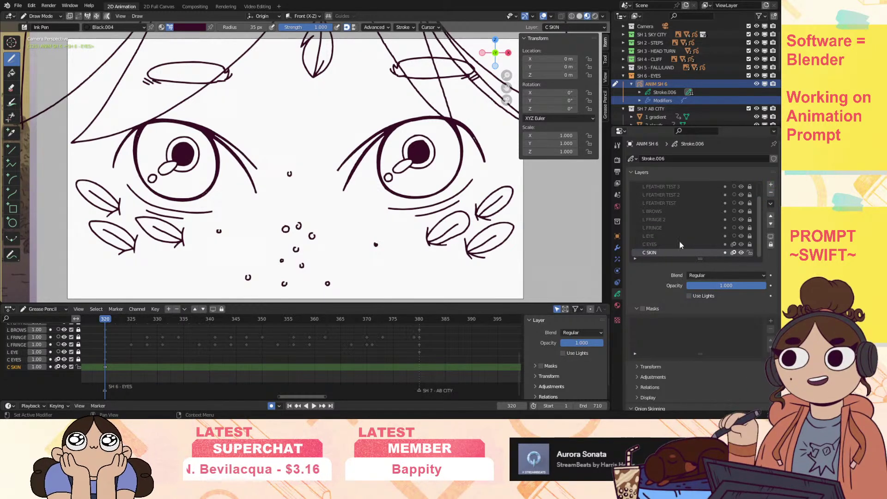
# Set the Ink Pen to the Grey.004 material and the peach skin-tone swatch of Palette.001.
pyautogui.scroll(-1, 507, 86)
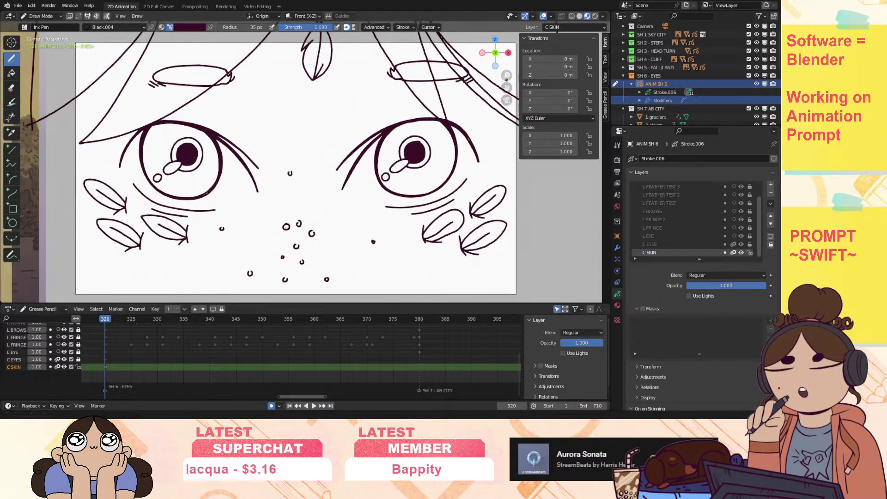
pyautogui.scroll(1, 510, 68)
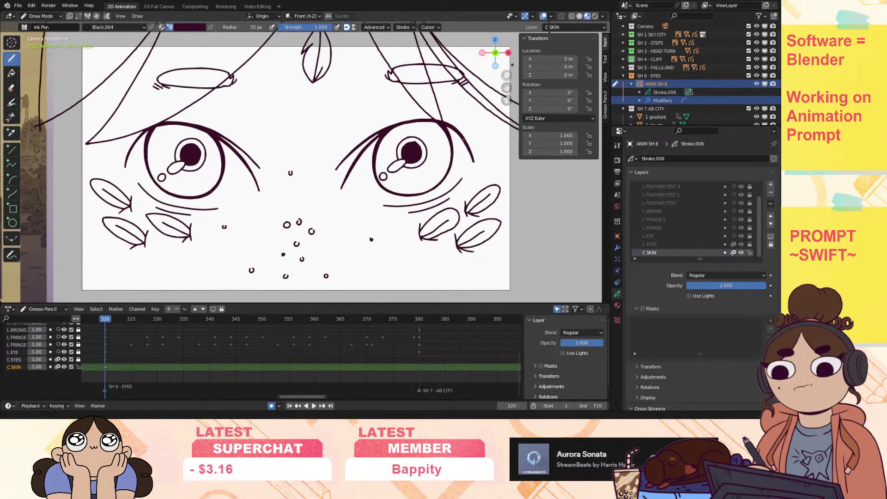
pyautogui.moveTo(503, 92); pyautogui.dragTo(499, 92)
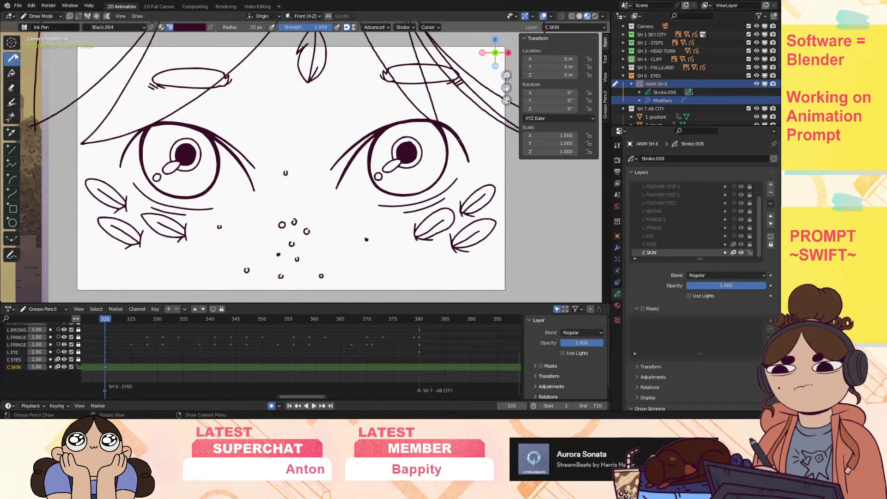
pyautogui.click(111, 27)
pyautogui.click(114, 26)
pyautogui.click(114, 27)
pyautogui.click(92, 86)
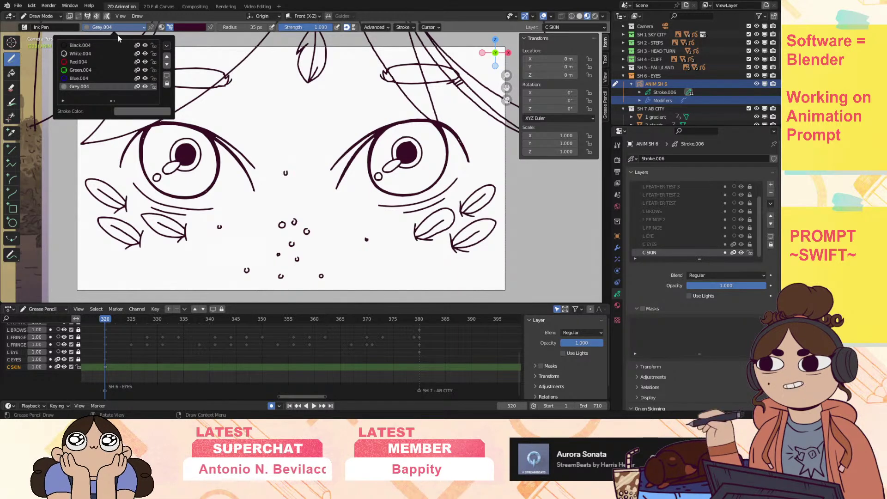
pyautogui.click(116, 35)
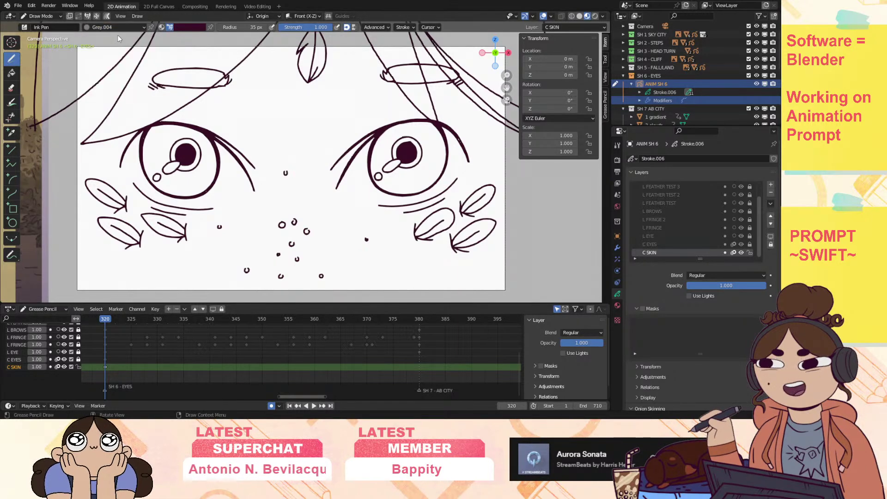
pyautogui.click(605, 59)
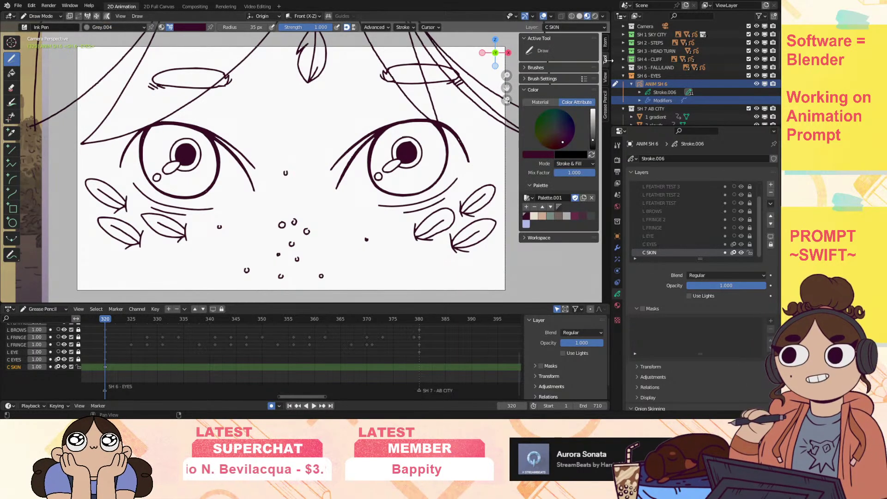
pyautogui.click(536, 218)
pyautogui.click(542, 217)
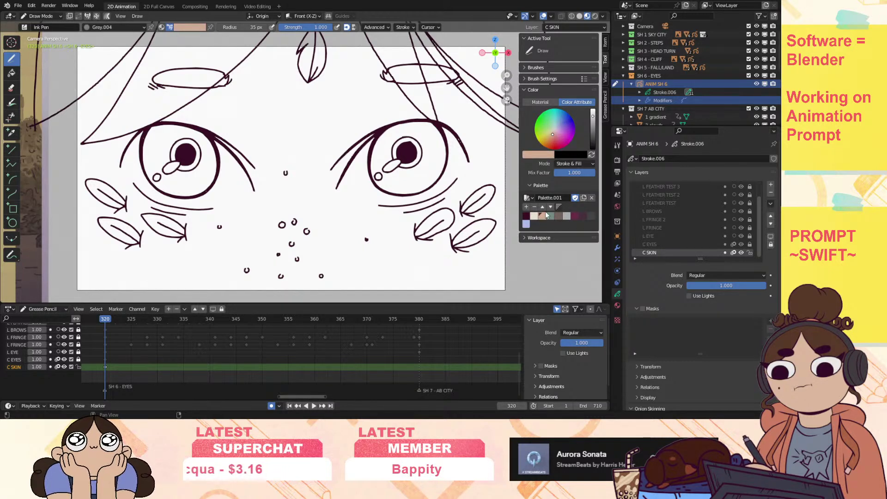
# Draw a closed outline just outside the camera frame on C SKIN at frame 320 to fill the face with skin tone.
pyautogui.moveTo(72, 42); pyautogui.dragTo(375, 39)
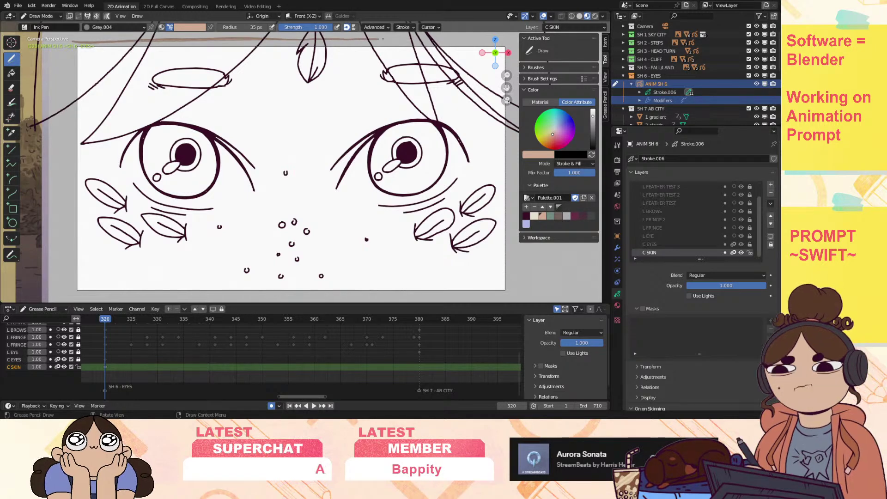
pyautogui.moveTo(503, 42)
pyautogui.mouseDown()
pyautogui.moveTo(511, 58)
pyautogui.moveTo(503, 292)
pyautogui.moveTo(70, 291)
pyautogui.mouseUp()
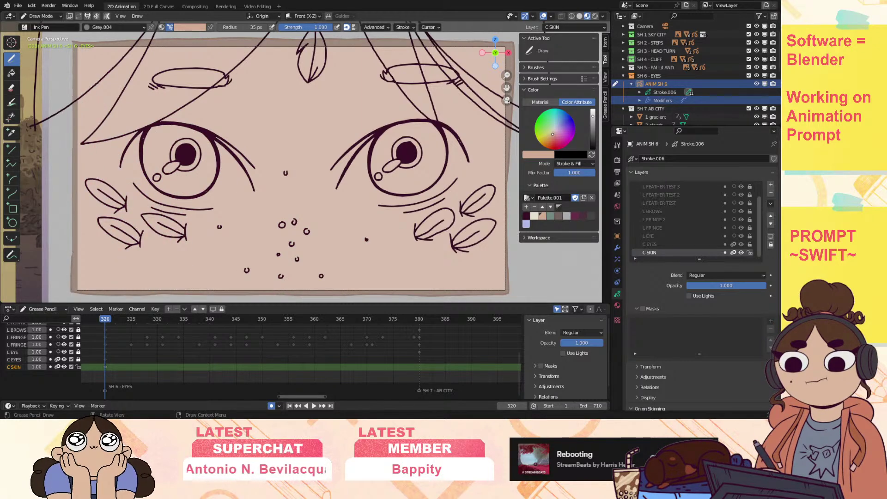
pyautogui.moveTo(74, 189); pyautogui.dragTo(75, 176)
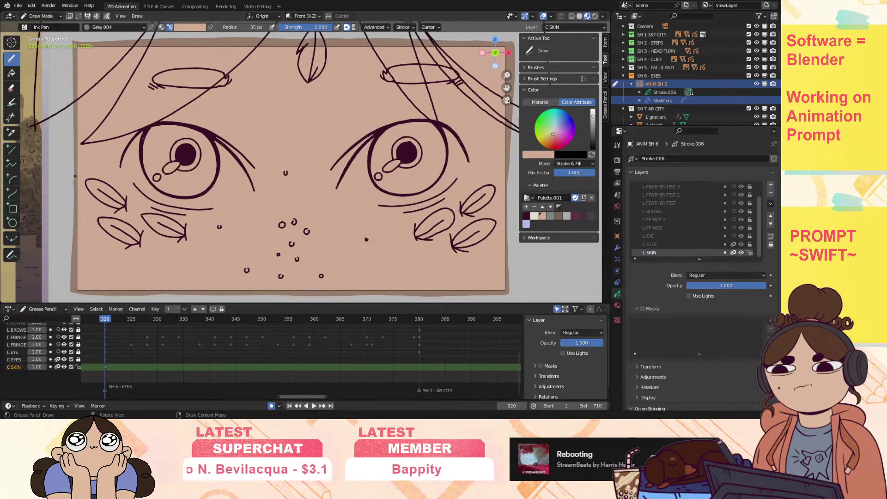
# Insert a blank C SKIN keyframe at frame 380, turn off the layer's onion skinning, and return to frame 320.
pyautogui.click(419, 321)
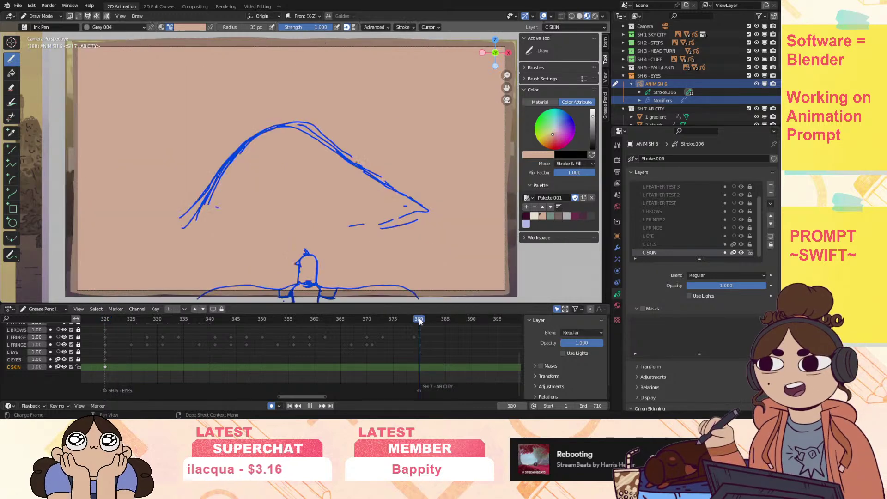
pyautogui.rightClick(419, 370)
pyautogui.click(418, 370)
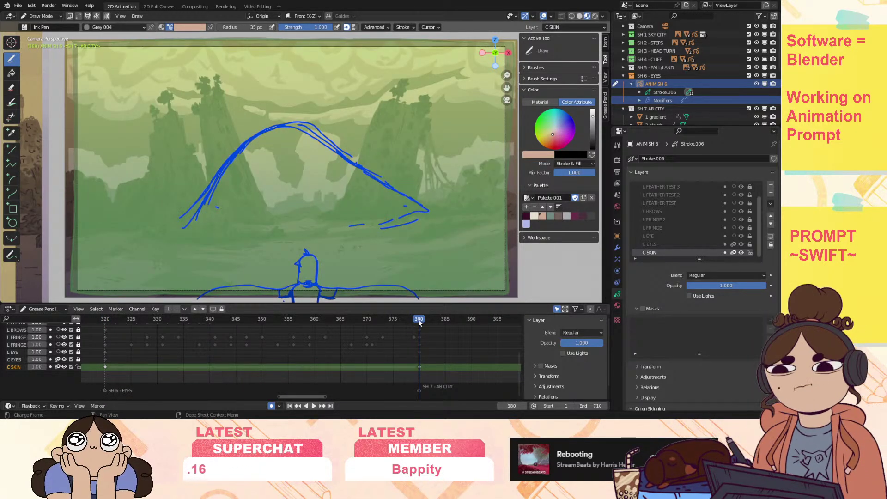
pyautogui.click(58, 367)
pyautogui.moveTo(415, 318); pyautogui.dragTo(109, 359)
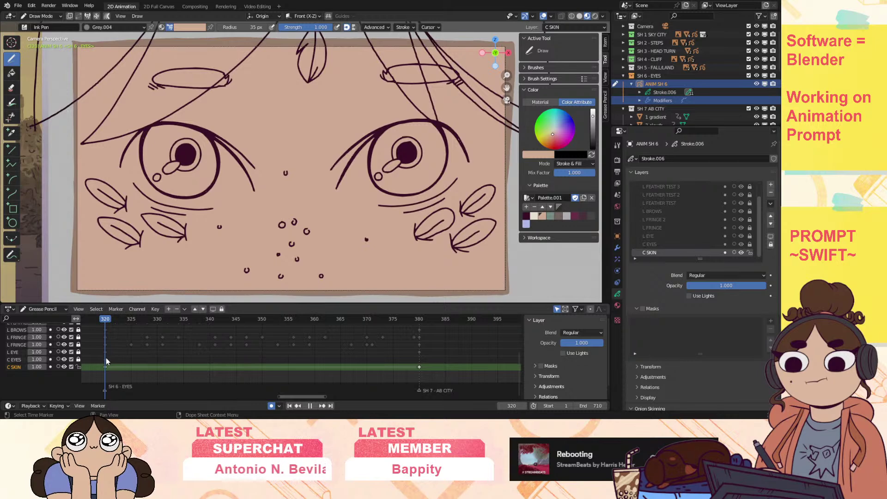
# Make C EYES the active layer and choose the cream swatch of Palette.001.
pyautogui.click(18, 359)
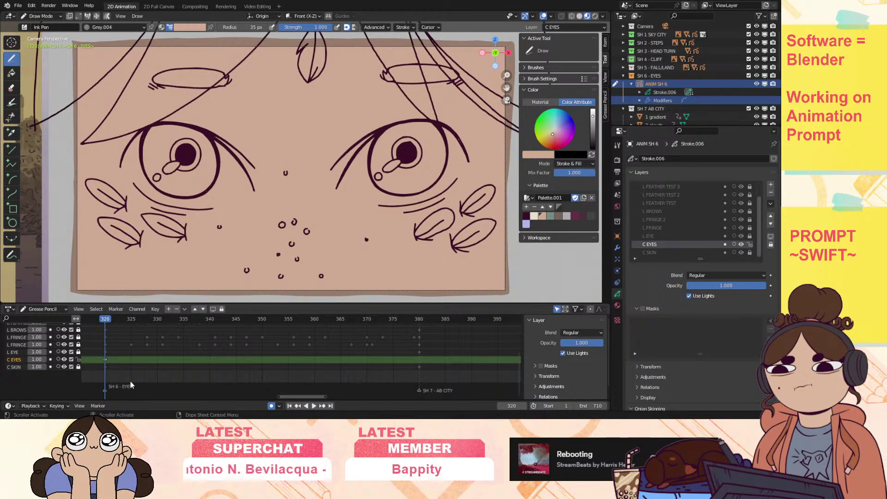
pyautogui.click(534, 215)
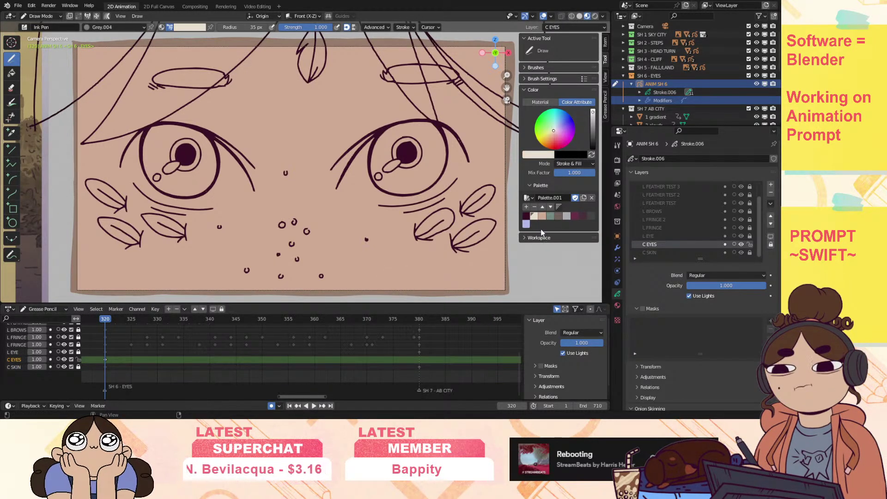
# Scrub and play through the following shots to examine the coloured character around the SH 8 - LUNGE marker.
pyautogui.moveTo(507, 75); pyautogui.dragTo(495, 116)
pyautogui.moveTo(434, 319); pyautogui.dragTo(508, 321)
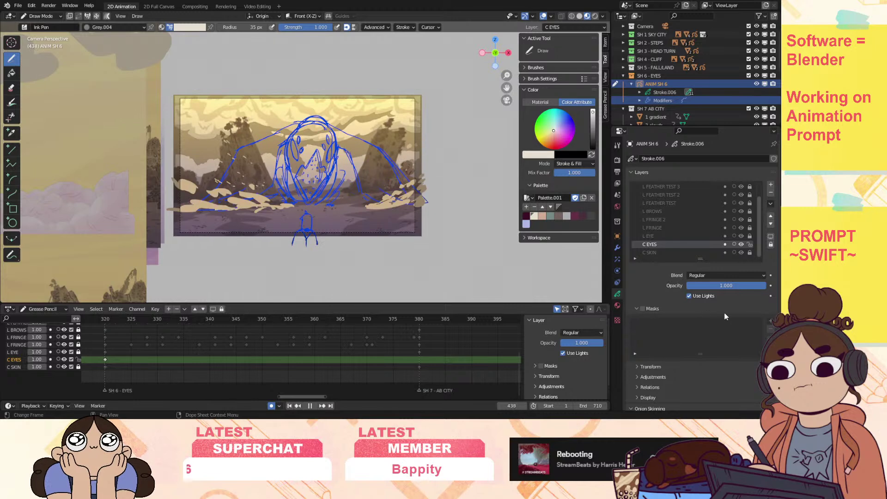
pyautogui.press('space')
pyautogui.moveTo(330, 398); pyautogui.dragTo(368, 368)
pyautogui.press('space')
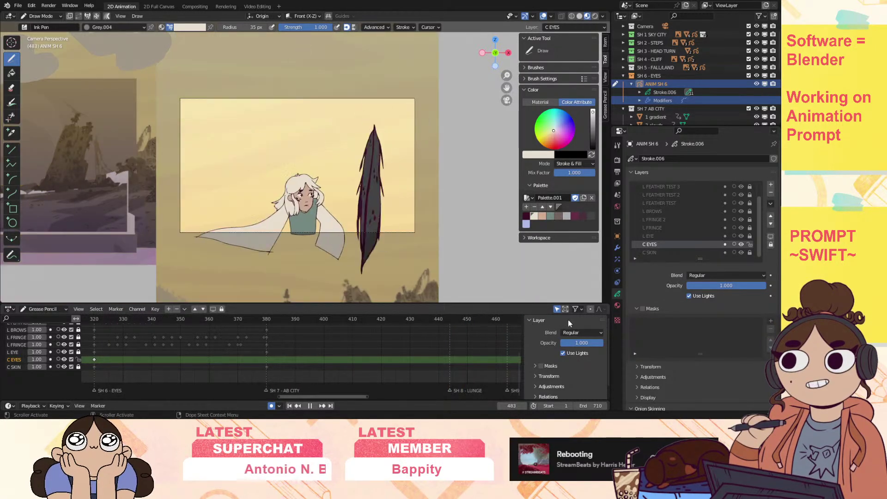
pyautogui.press('Escape')
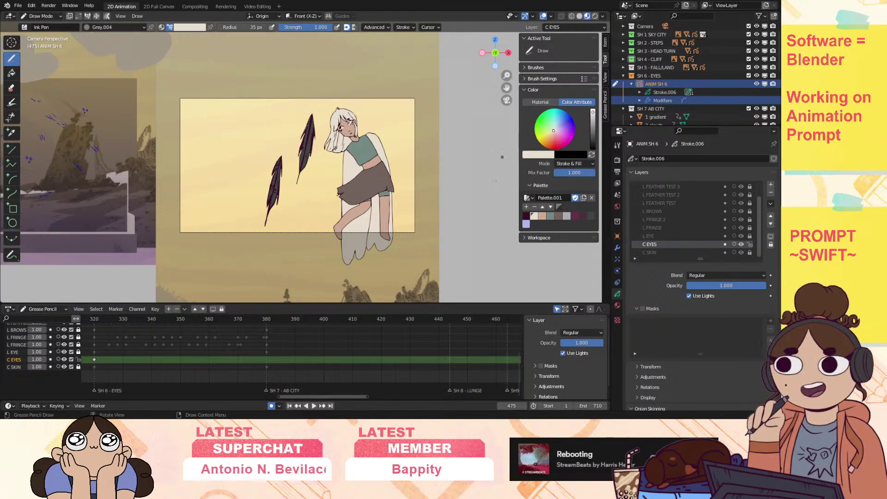
# Go to frame 466 and sample the character's off-white hair colour as the drawing colour.
pyautogui.click(512, 320)
pyautogui.press('space')
pyautogui.scroll(5, 506, 217)
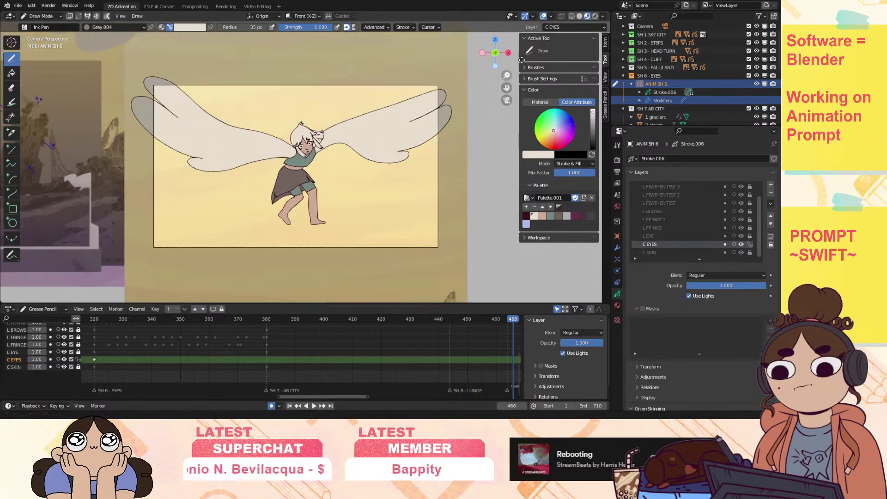
pyautogui.scroll(6, 304, 157)
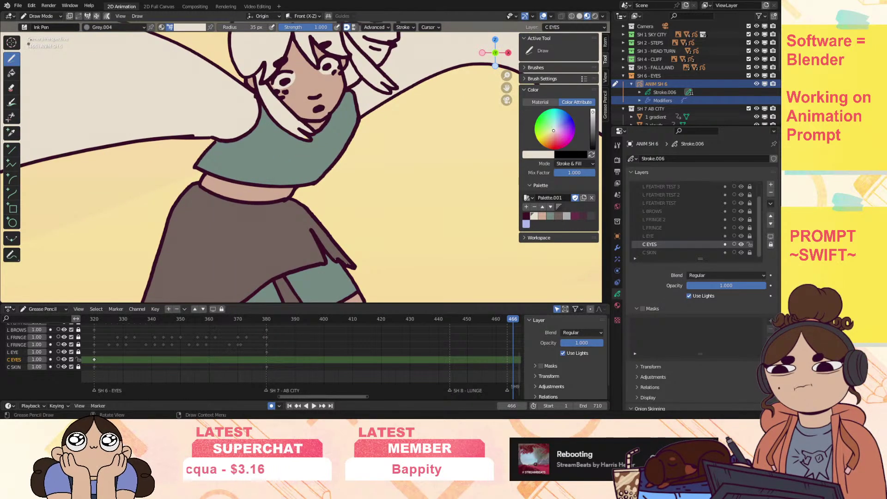
pyautogui.click(533, 156)
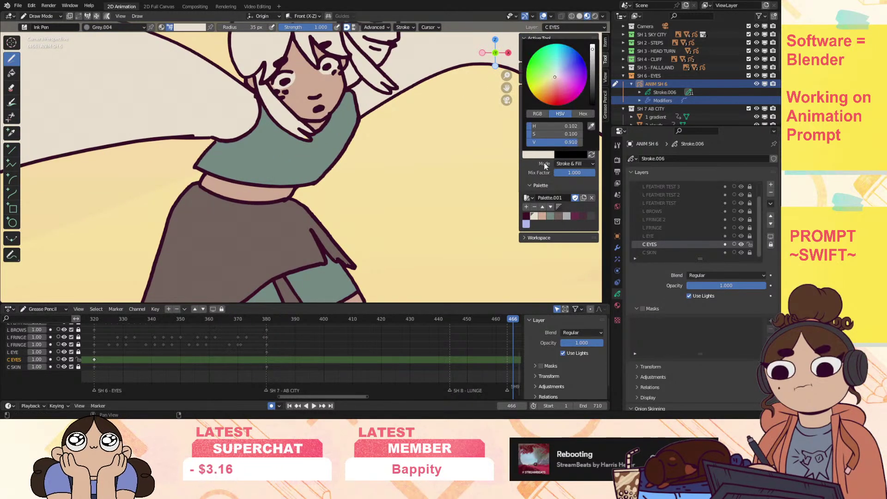
pyautogui.click(592, 127)
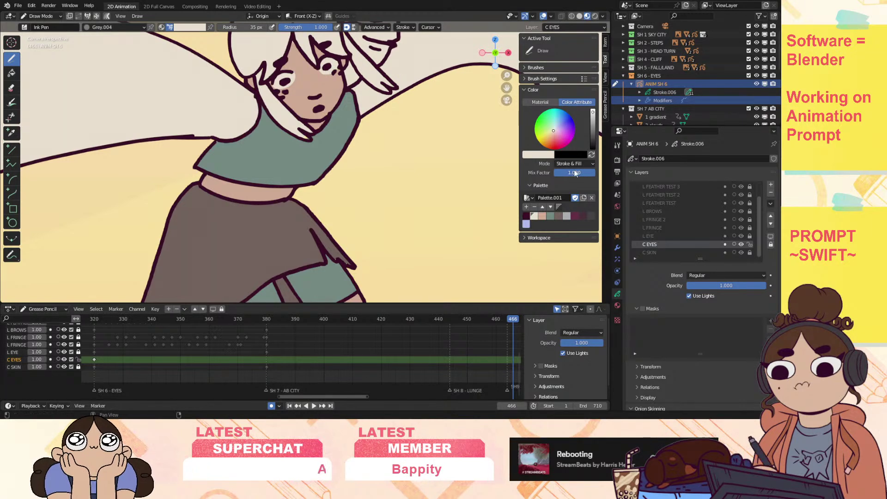
pyautogui.click(544, 156)
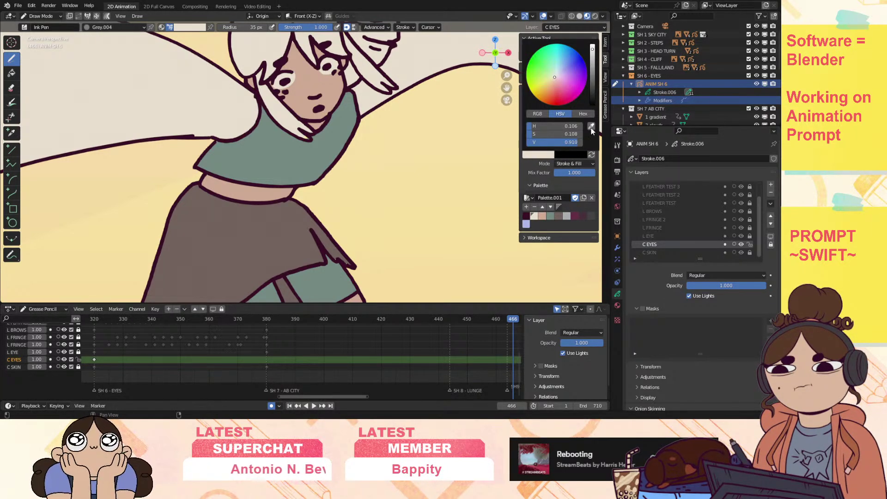
pyautogui.click(592, 126)
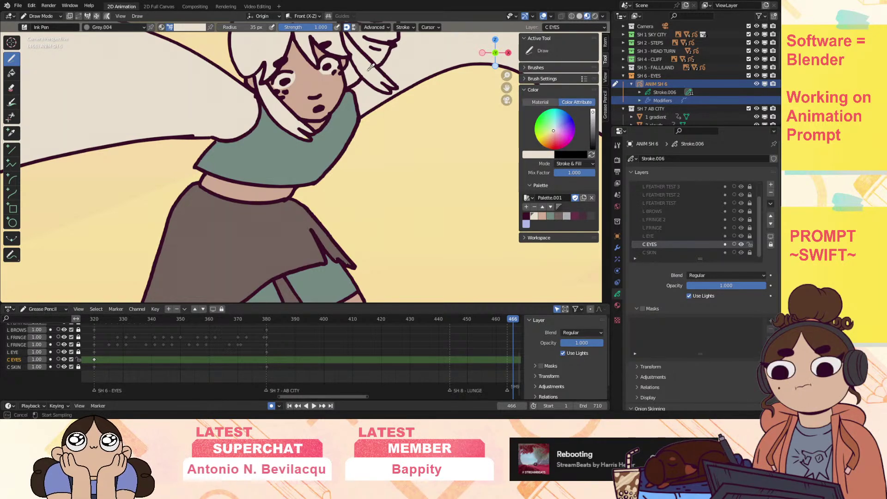
pyautogui.moveTo(507, 75)
pyautogui.mouseDown()
pyautogui.moveTo(506, 150)
pyautogui.moveTo(503, 85)
pyautogui.mouseUp()
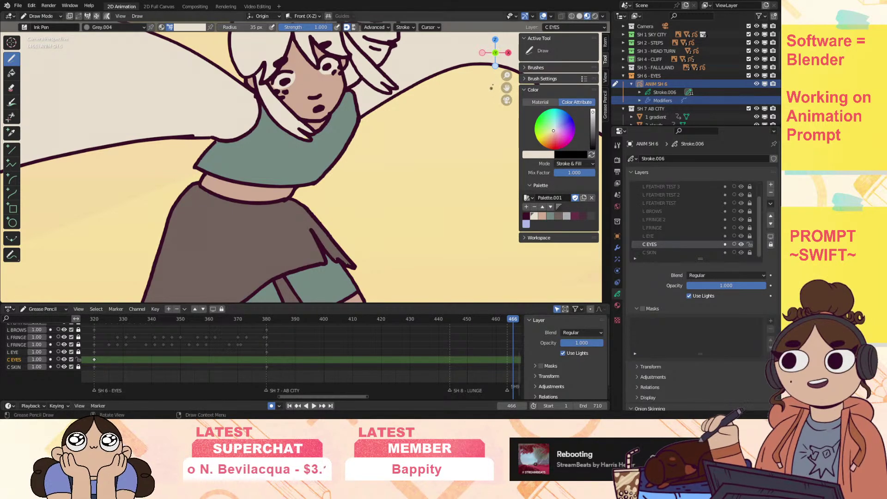
# Fill the eye on the image's right side with the sampled cream on C EYES at frame 320, tracing its outline with the Grey.004 material.
pyautogui.moveTo(256, 318); pyautogui.dragTo(96, 347)
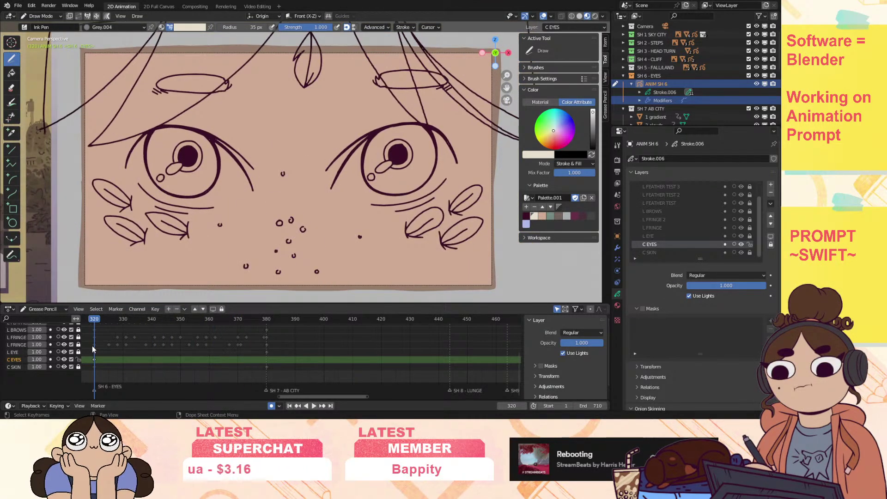
pyautogui.moveTo(506, 77); pyautogui.dragTo(321, 90)
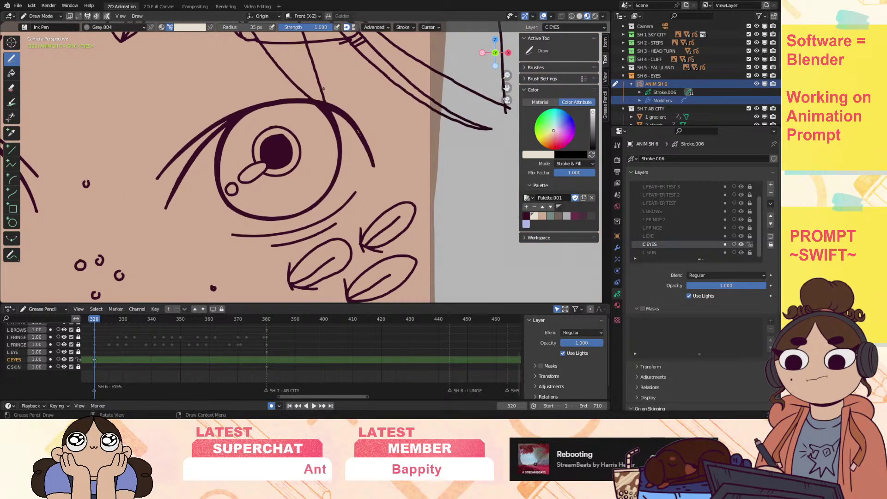
pyautogui.click(110, 28)
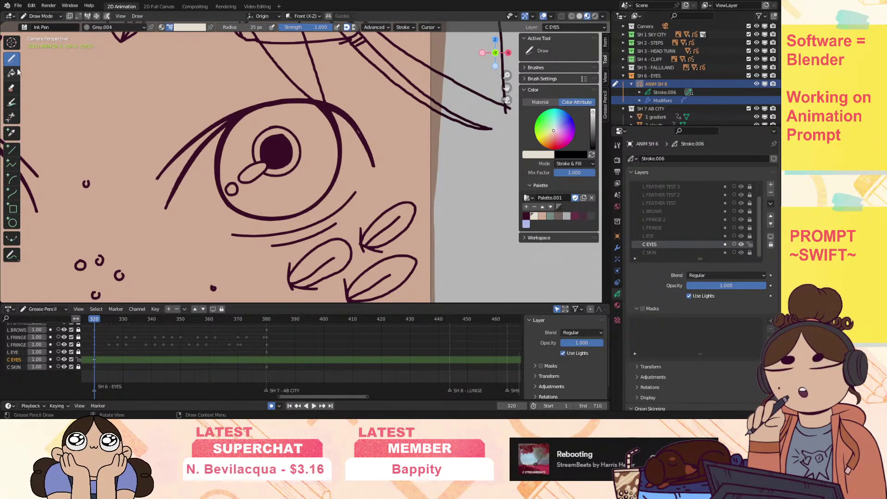
pyautogui.click(104, 27)
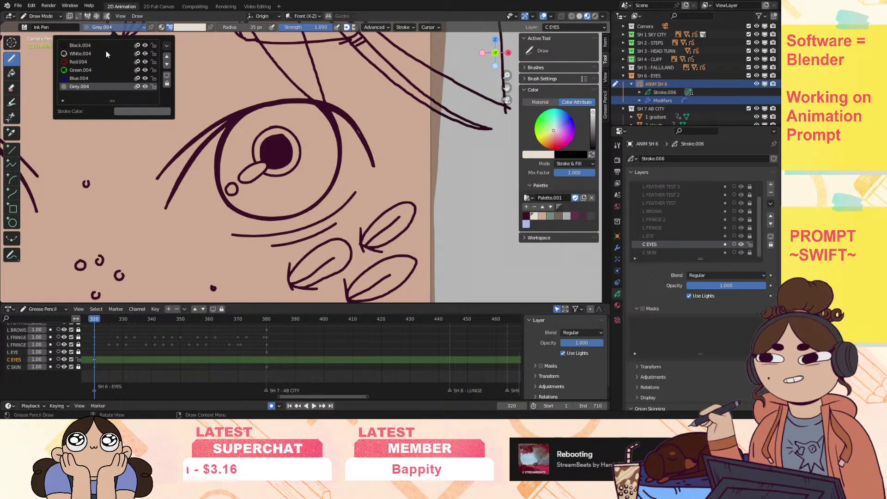
pyautogui.click(110, 27)
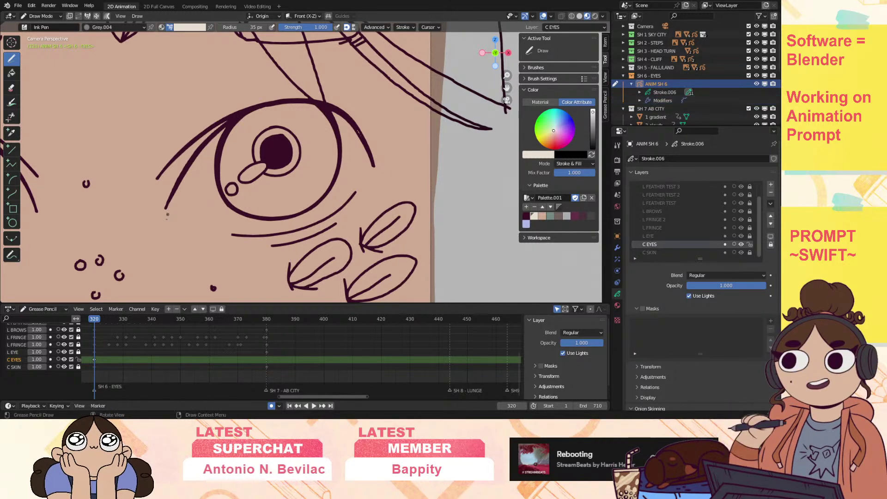
pyautogui.moveTo(165, 209)
pyautogui.mouseDown()
pyautogui.moveTo(243, 235)
pyautogui.moveTo(294, 230)
pyautogui.moveTo(346, 204)
pyautogui.mouseUp()
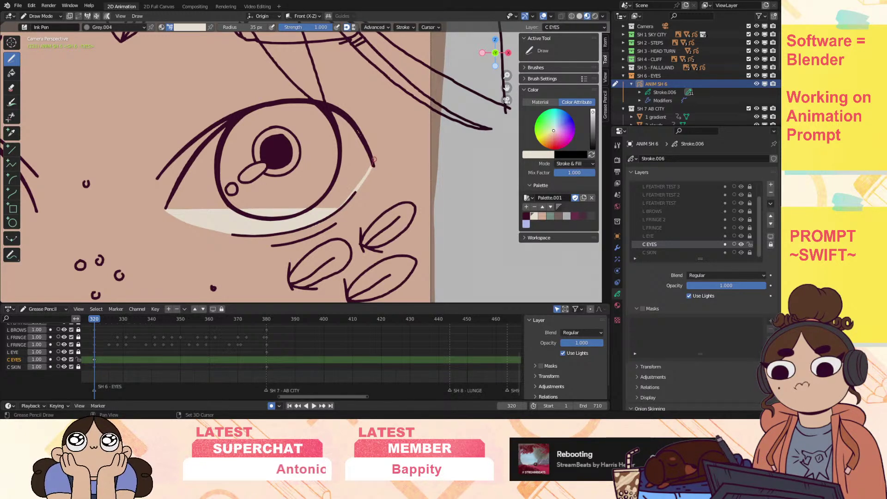
pyautogui.moveTo(357, 133)
pyautogui.mouseDown()
pyautogui.moveTo(338, 114)
pyautogui.moveTo(270, 103)
pyautogui.moveTo(233, 118)
pyautogui.moveTo(187, 167)
pyautogui.moveTo(170, 207)
pyautogui.mouseUp()
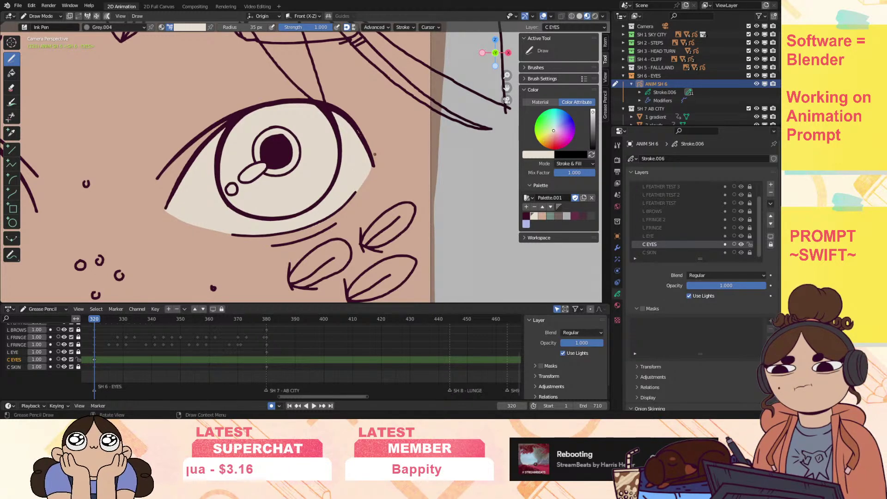
# Enter Sculpt Mode with the Push brush and scrub through the shot to check the cream eye fill against the line art.
pyautogui.moveTo(93, 322)
pyautogui.mouseDown()
pyautogui.moveTo(288, 319)
pyautogui.moveTo(154, 340)
pyautogui.moveTo(192, 345)
pyautogui.mouseUp()
pyautogui.press('Escape')
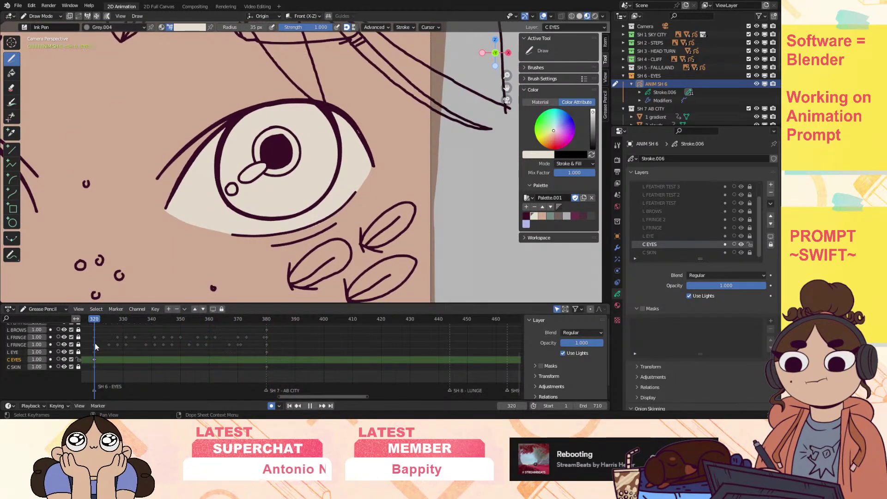
pyautogui.click(41, 17)
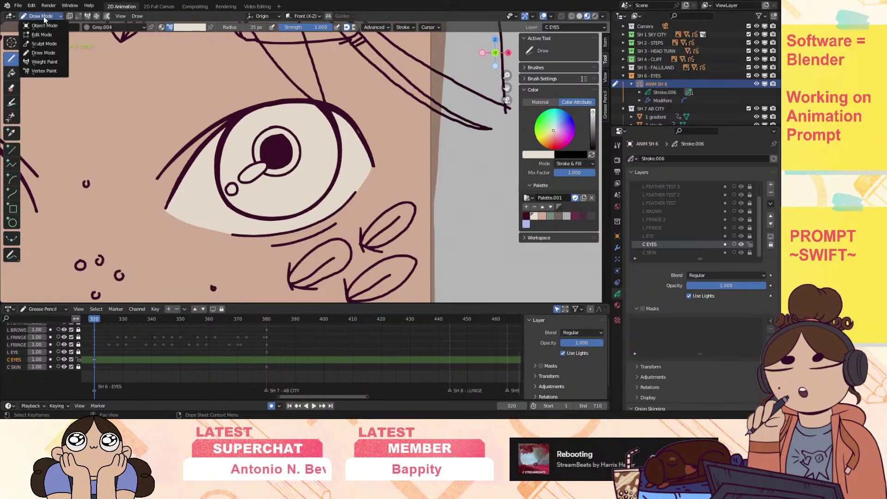
pyautogui.click(50, 45)
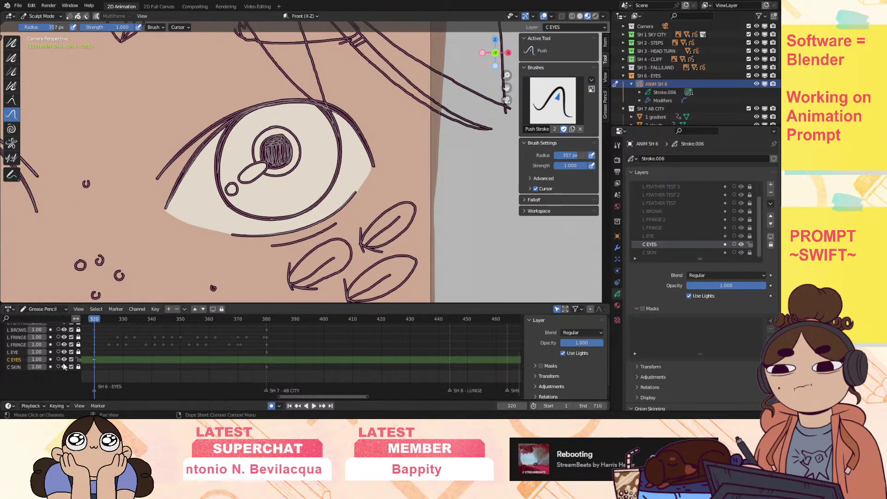
pyautogui.click(770, 204)
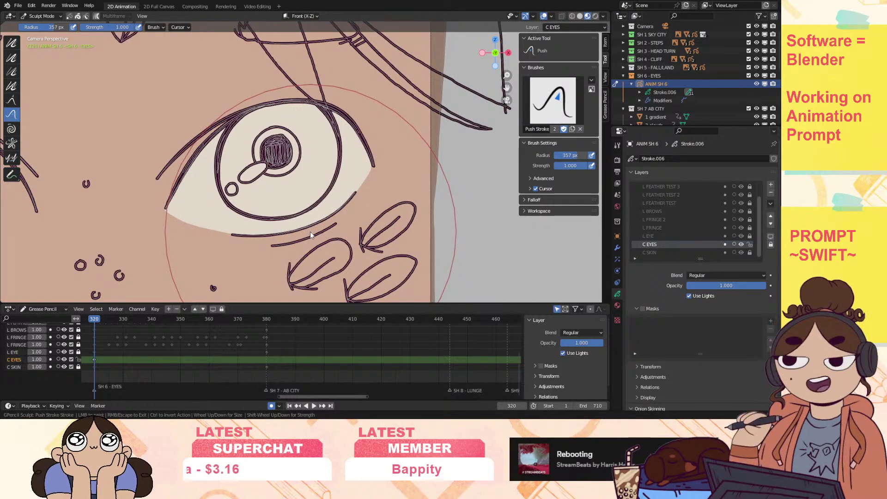
pyautogui.press('space')
pyautogui.moveTo(96, 322); pyautogui.dragTo(215, 331)
pyautogui.press('Escape')
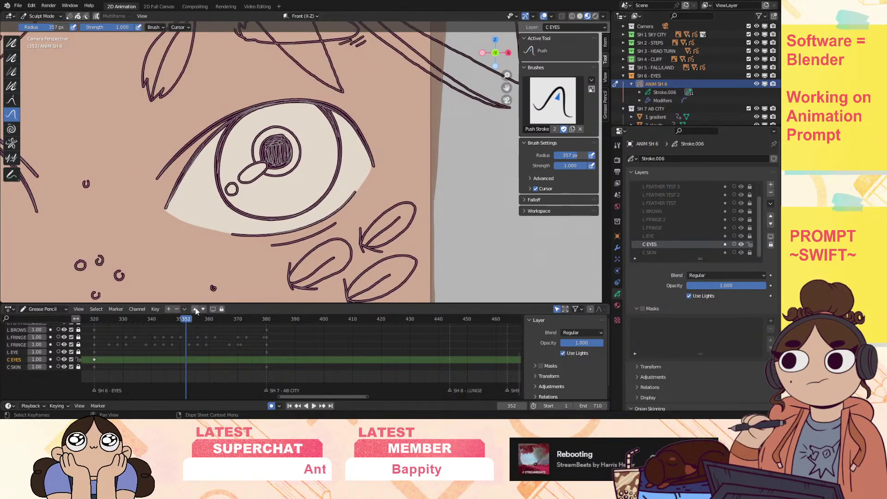
# Remove the Noise modifier from ANIM SH 6 and return to frame 320.
pyautogui.click(617, 248)
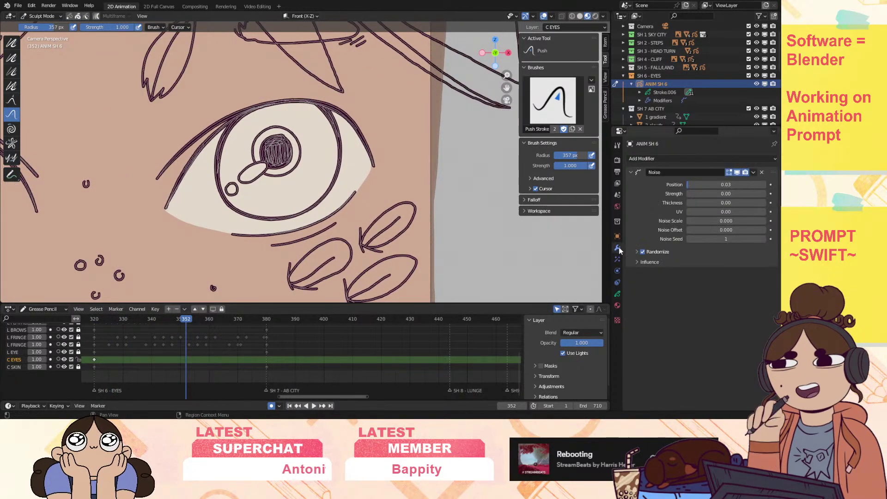
pyautogui.click(760, 174)
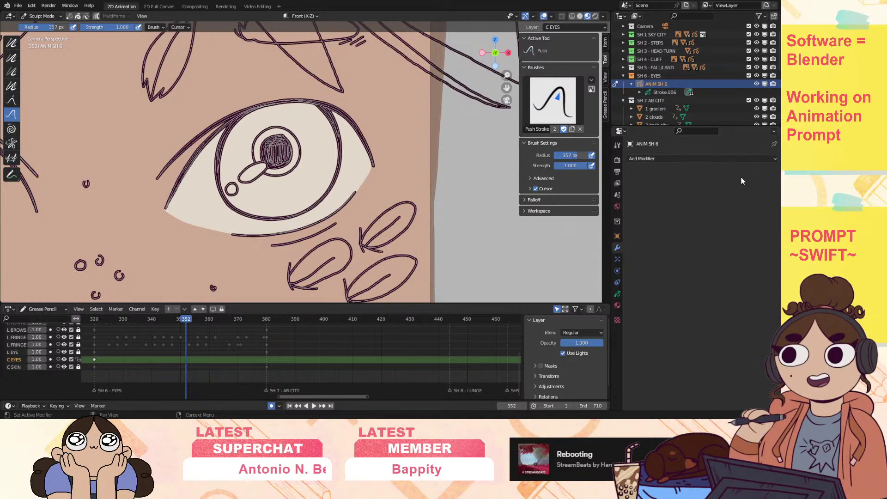
pyautogui.click(95, 318)
# Return to Draw Mode and trace a closed cream fill for the character's other eye on C EYES.
pyautogui.moveTo(506, 87); pyautogui.dragTo(715, 87)
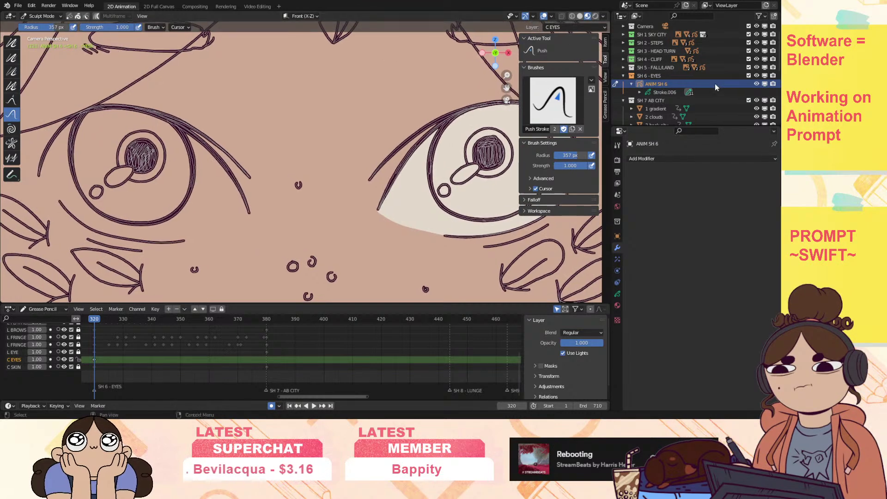
pyautogui.click(42, 16)
pyautogui.click(39, 51)
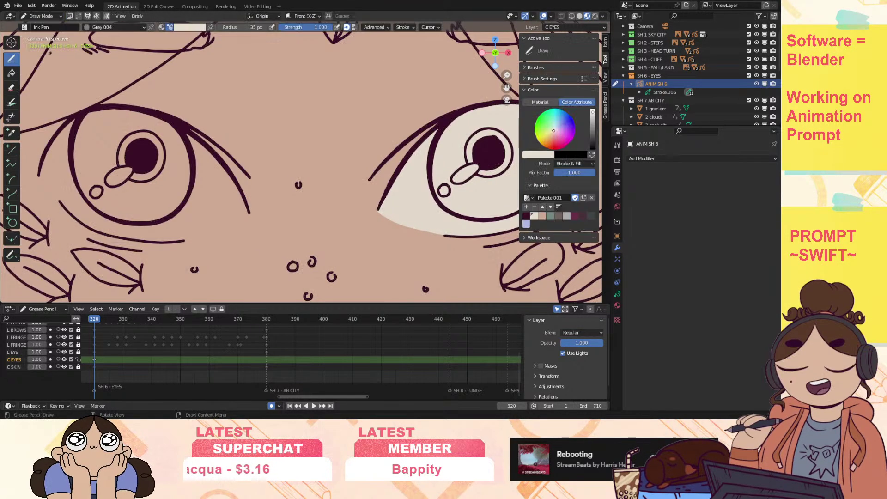
pyautogui.keyDown('shift'); pyautogui.moveTo(119, 104); pyautogui.dragTo(183, 89, button='middle'); pyautogui.keyUp('shift')
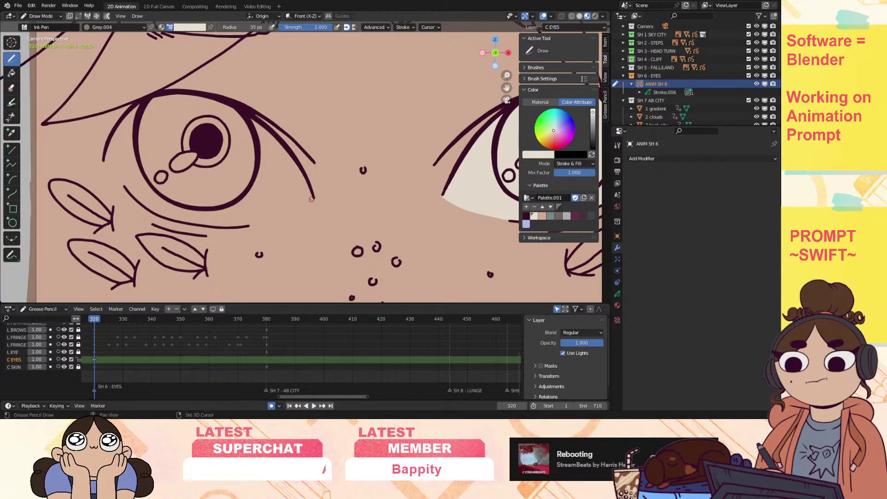
pyautogui.moveTo(312, 199); pyautogui.dragTo(282, 215)
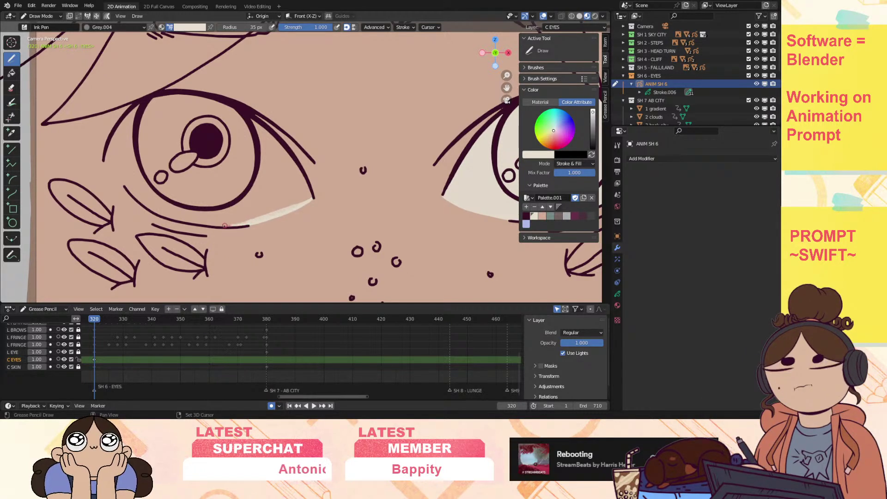
pyautogui.moveTo(297, 202); pyautogui.dragTo(162, 215)
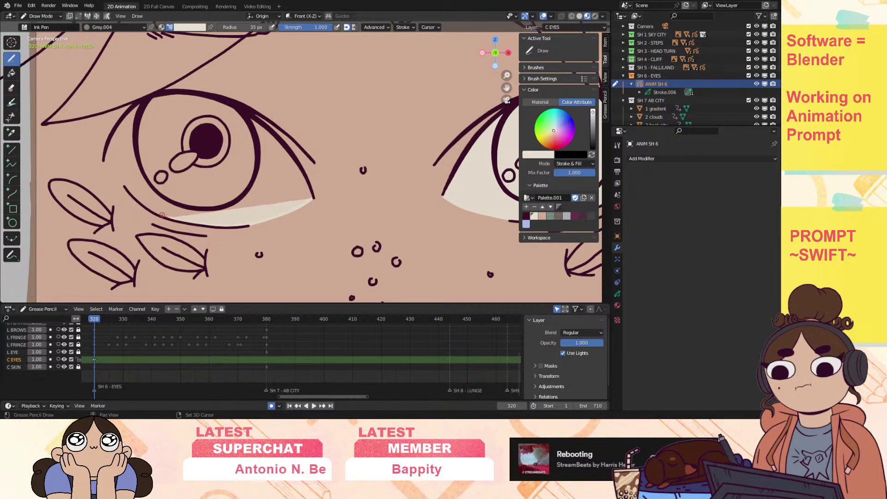
pyautogui.moveTo(125, 187)
pyautogui.mouseDown()
pyautogui.moveTo(109, 168)
pyautogui.moveTo(118, 135)
pyautogui.moveTo(147, 98)
pyautogui.mouseUp()
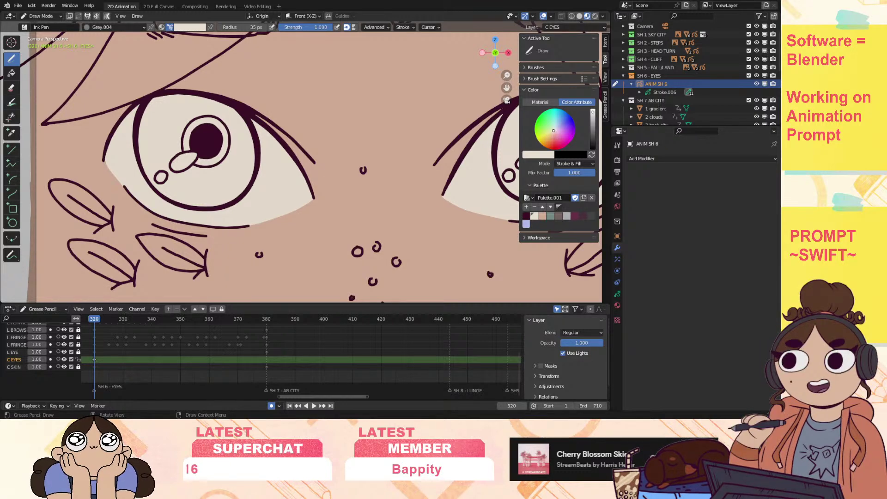
# Play the whole animation from its first frame to review all the shots in sequence.
pyautogui.moveTo(507, 76)
pyautogui.mouseDown()
pyautogui.moveTo(506, 92)
pyautogui.moveTo(431, 87)
pyautogui.moveTo(517, 95)
pyautogui.moveTo(507, 63)
pyautogui.moveTo(508, 74)
pyautogui.mouseUp()
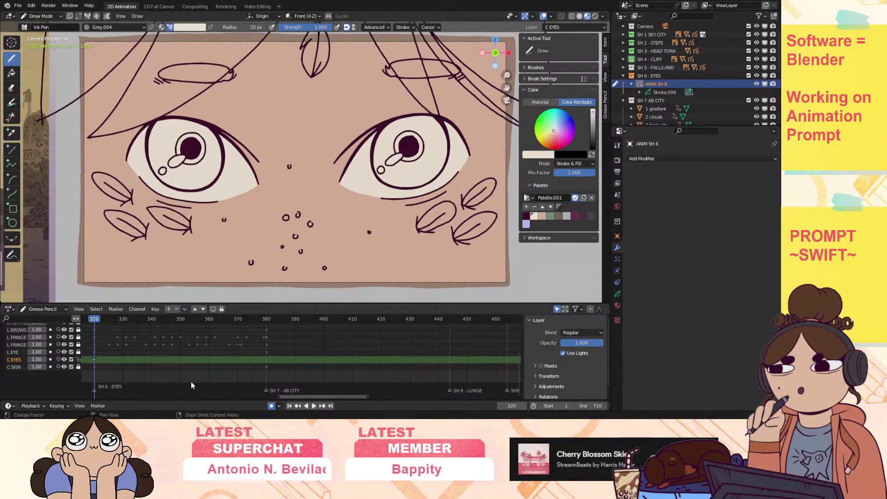
pyautogui.moveTo(279, 397); pyautogui.dragTo(131, 398)
pyautogui.moveTo(367, 397); pyautogui.dragTo(516, 385)
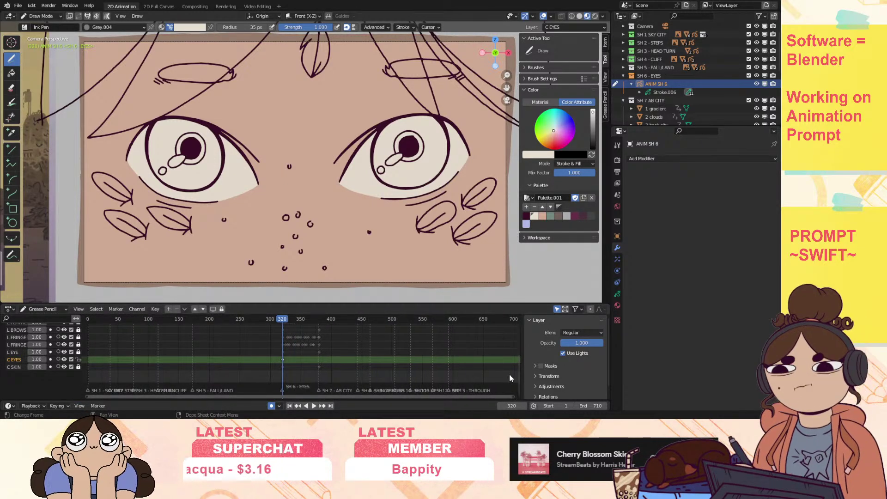
pyautogui.click(290, 405)
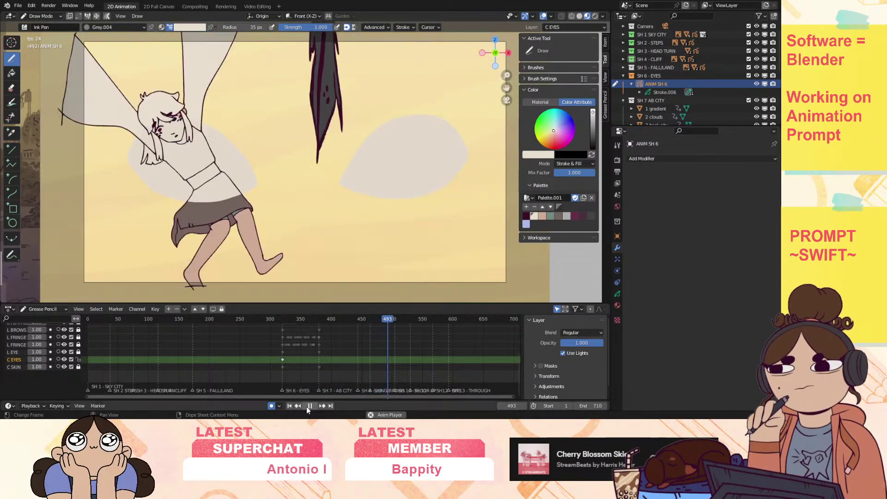
pyautogui.click(307, 406)
# Insert a blank C EYES keyframe at frame 380 and scrub around the SH 7 - AB CITY marker to check it.
pyautogui.moveTo(319, 320); pyautogui.dragTo(318, 325)
pyautogui.press('space')
pyautogui.press('Escape')
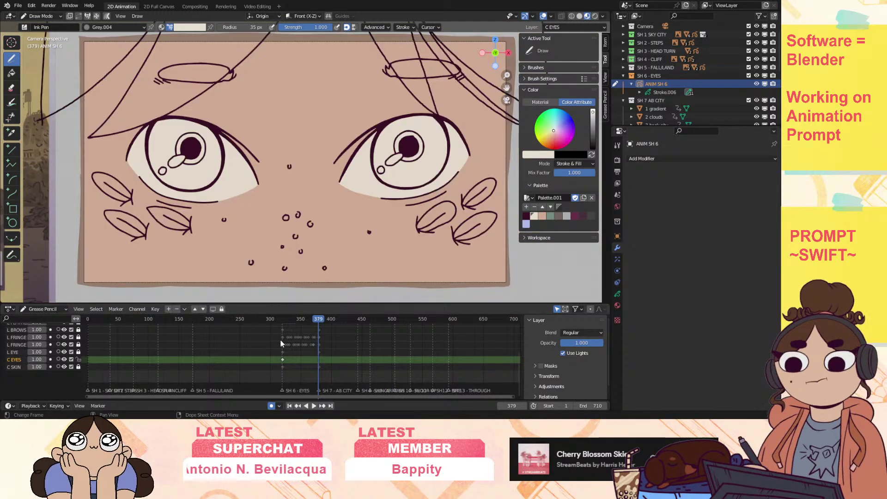
pyautogui.moveTo(85, 393); pyautogui.dragTo(364, 397)
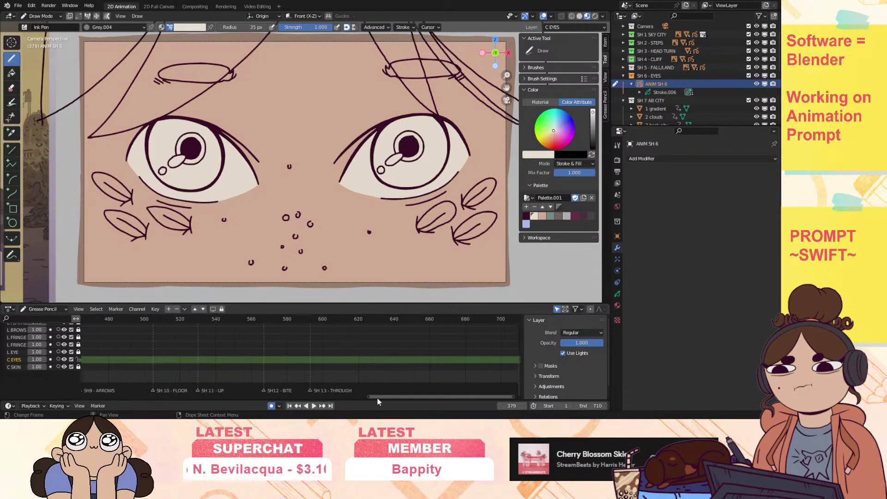
pyautogui.moveTo(452, 399); pyautogui.dragTo(357, 409)
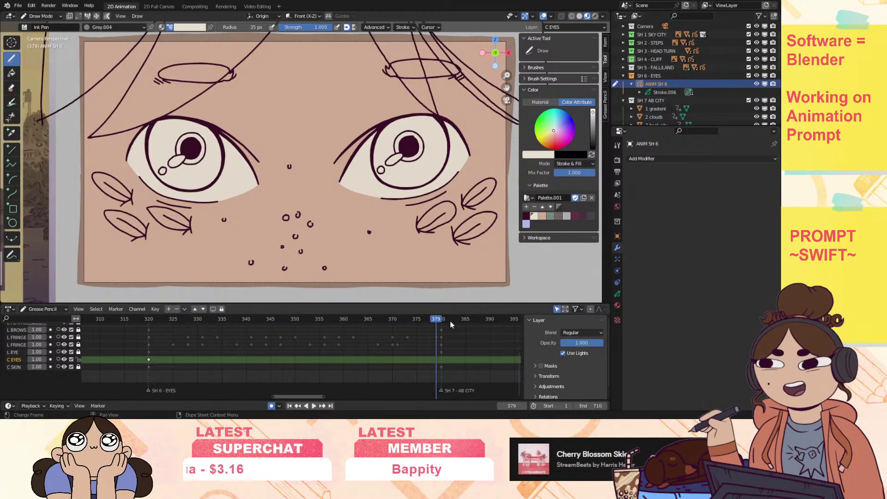
pyautogui.press('space')
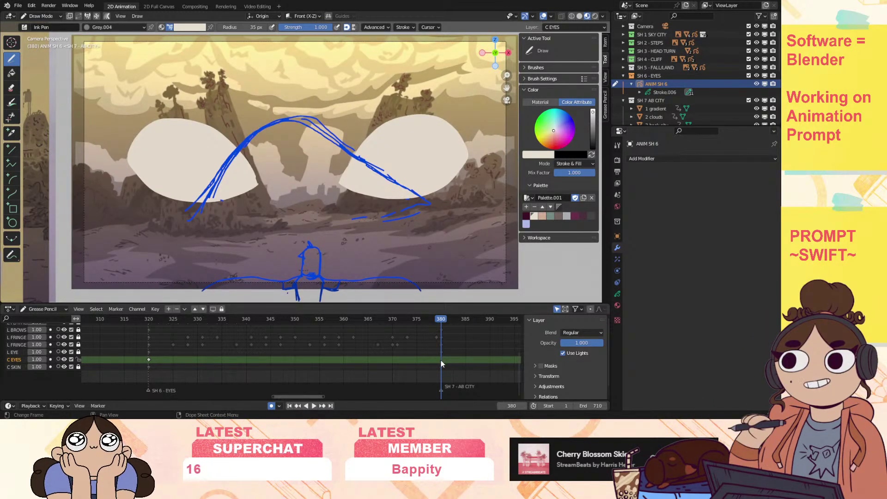
pyautogui.click(418, 359)
pyautogui.press('space')
pyautogui.click(445, 320)
pyautogui.moveTo(445, 325); pyautogui.dragTo(510, 328)
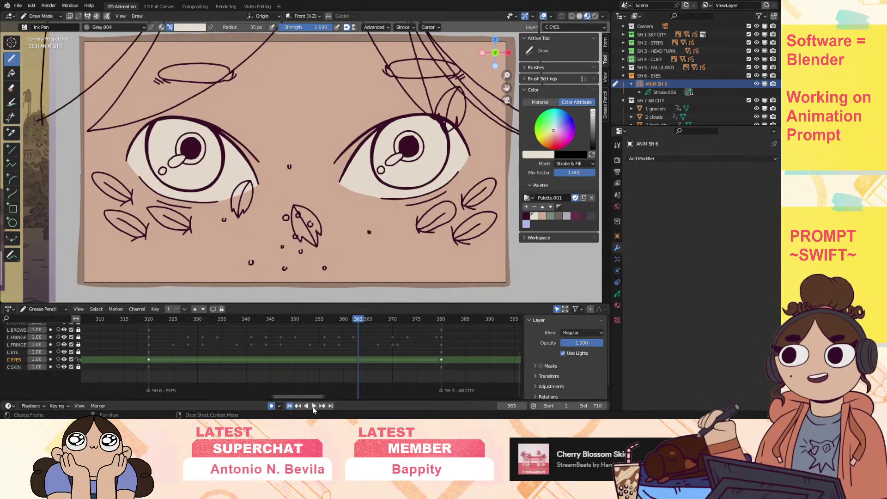
# Play the whole animation to review the shots and return to frame 320, the start of SH 6 - EYES.
pyautogui.click(313, 405)
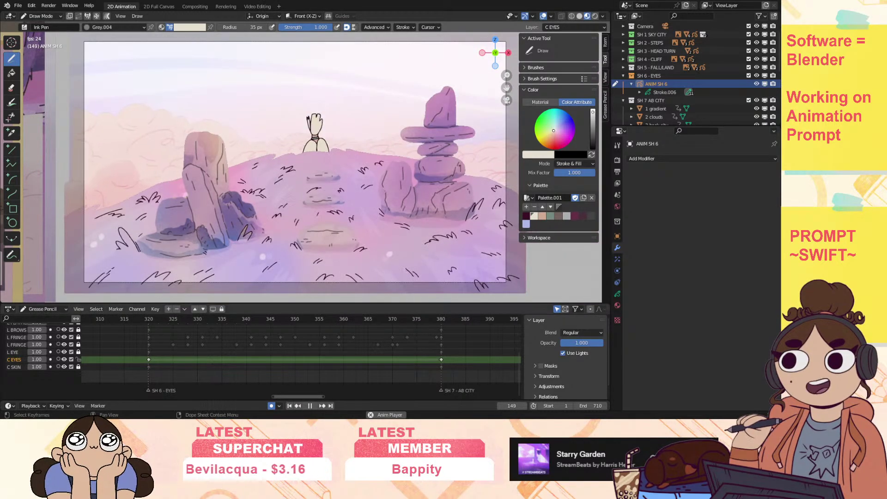
pyautogui.click(310, 405)
pyautogui.moveTo(217, 318)
pyautogui.mouseDown()
pyautogui.moveTo(248, 324)
pyautogui.moveTo(260, 337)
pyautogui.moveTo(150, 364)
pyautogui.mouseUp()
pyautogui.press('space')
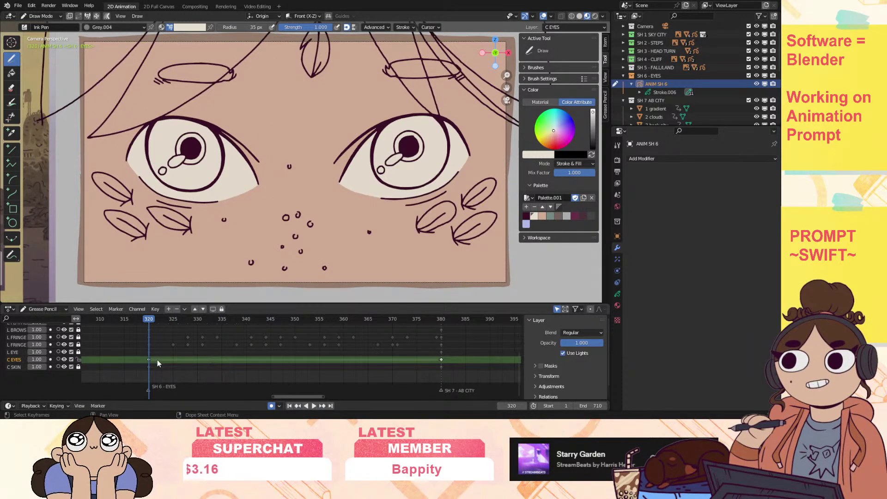
pyautogui.moveTo(149, 323)
pyautogui.mouseDown()
pyautogui.moveTo(355, 342)
pyautogui.moveTo(151, 330)
pyautogui.mouseUp()
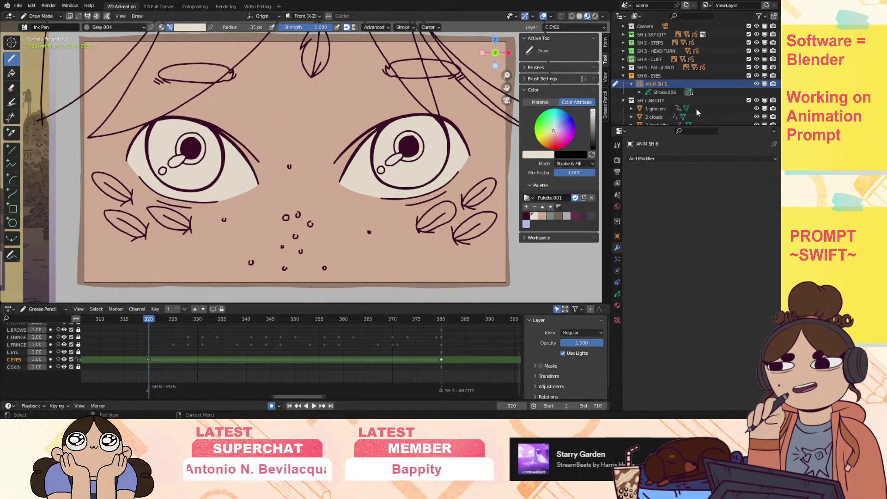
# Turn off Use Lights for the C EYES layer while staying on frame 320.
pyautogui.click(618, 295)
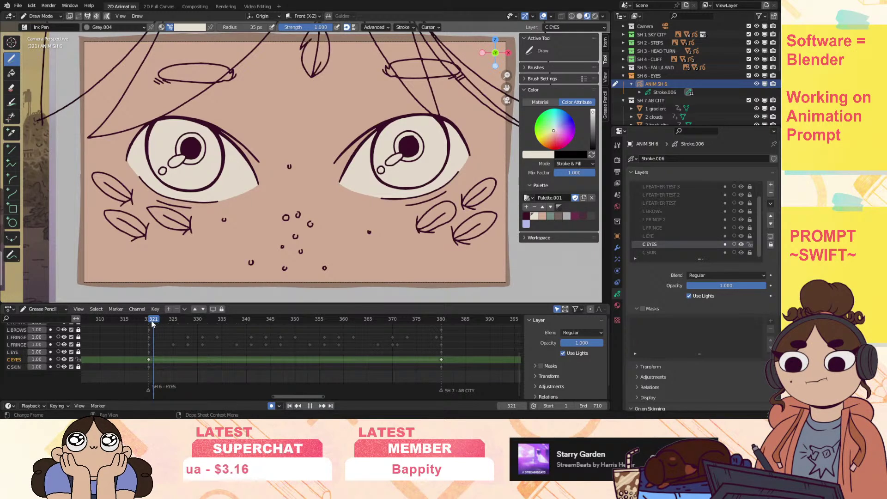
pyautogui.moveTo(153, 324); pyautogui.dragTo(149, 323)
pyautogui.click(688, 295)
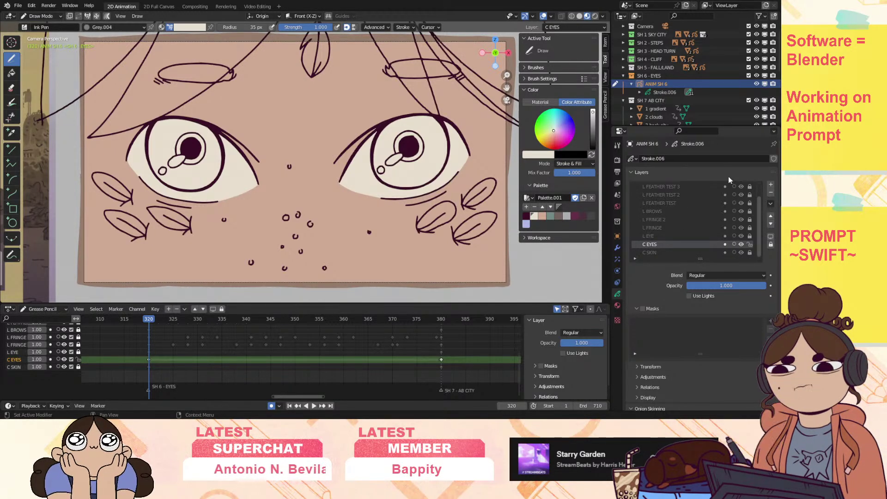
# Duplicate the L BROWS layer with empty keyframes and rename the copy C BROWS.001.
pyautogui.scroll(2, 505, 88)
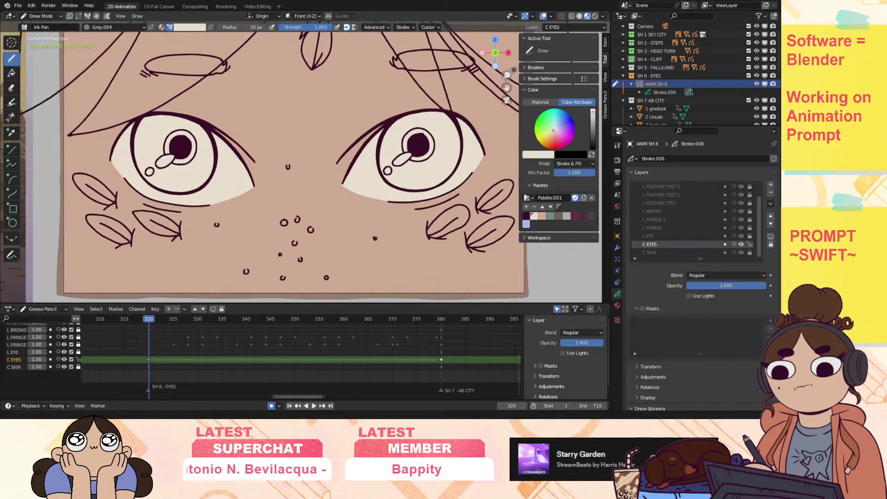
pyautogui.moveTo(505, 87); pyautogui.dragTo(496, 94)
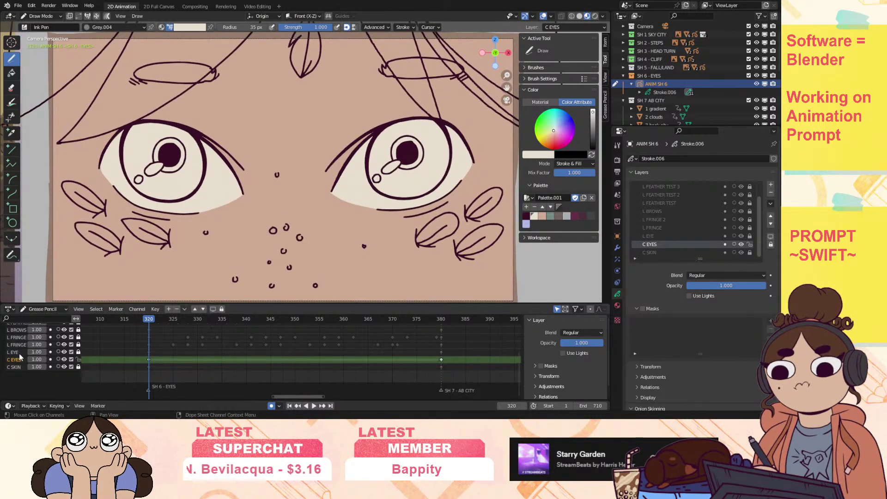
pyautogui.click(19, 352)
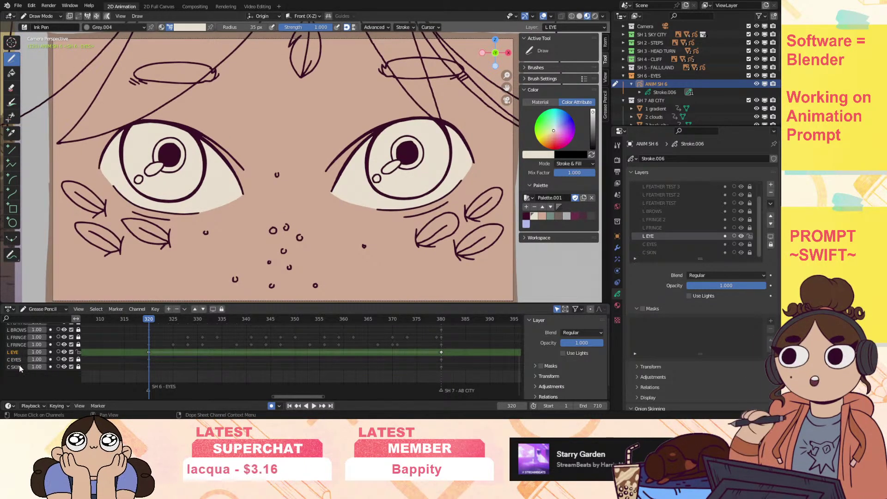
pyautogui.click(21, 359)
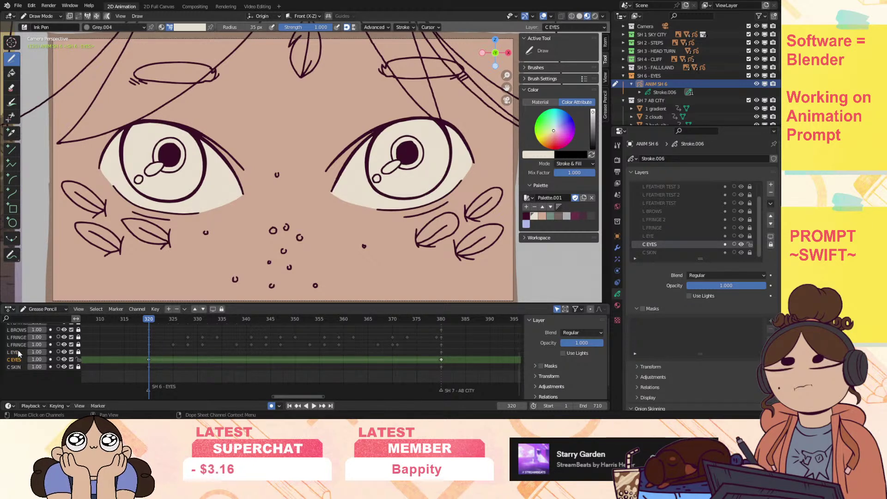
pyautogui.click(14, 352)
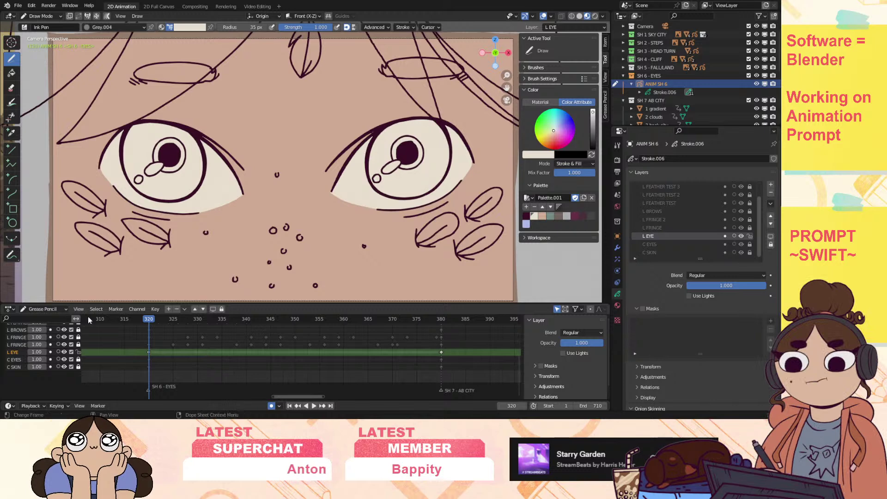
pyautogui.click(16, 330)
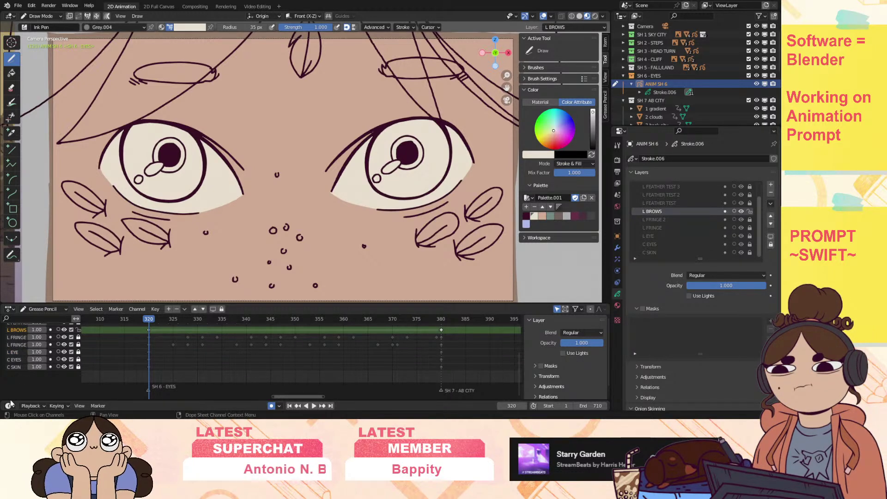
pyautogui.click(770, 203)
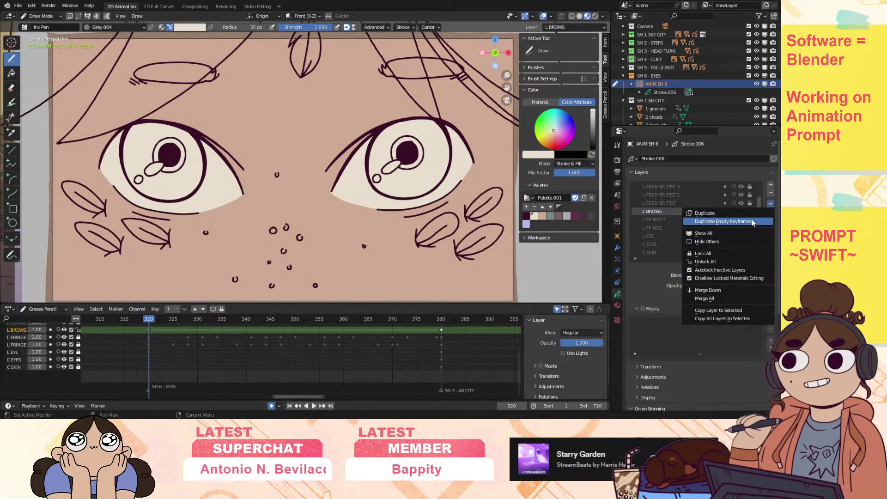
pyautogui.click(750, 221)
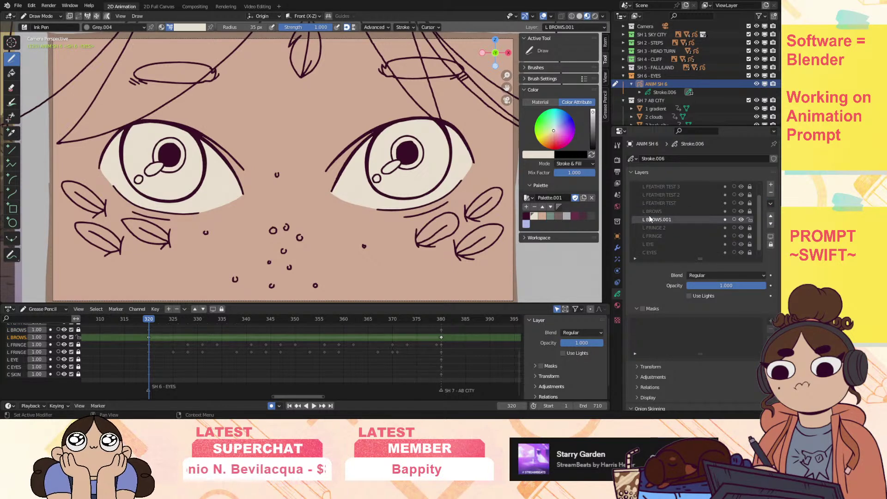
pyautogui.doubleClick(651, 220)
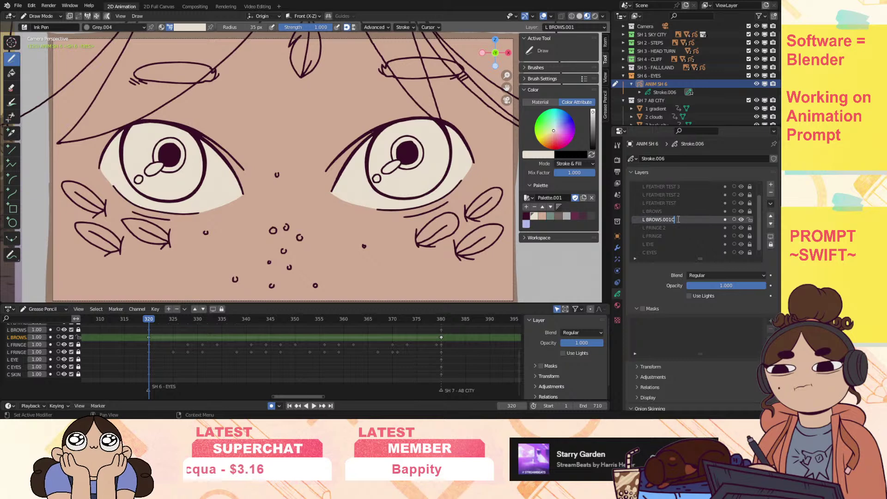
pyautogui.press('Home')
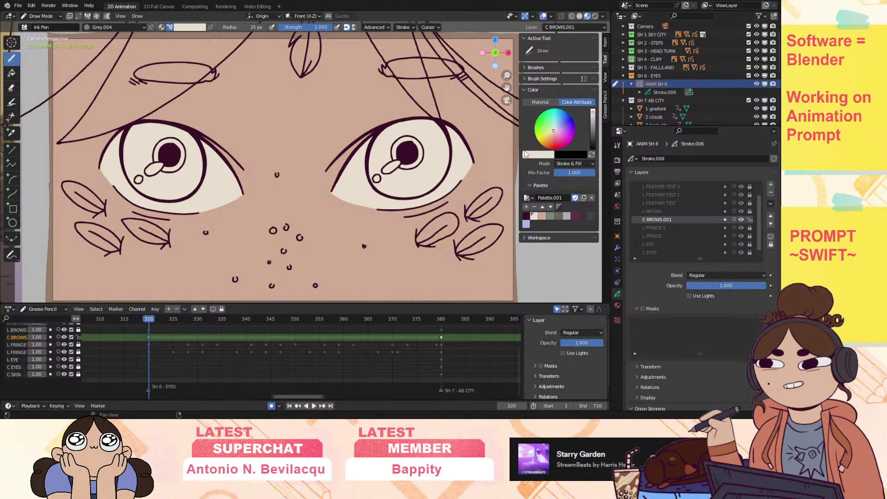
# Trace a closed cream fill inside the eyebrow on the right side of the face on C BROWS.001.
pyautogui.moveTo(507, 88); pyautogui.dragTo(462, 159)
pyautogui.scroll(3, 277, 166)
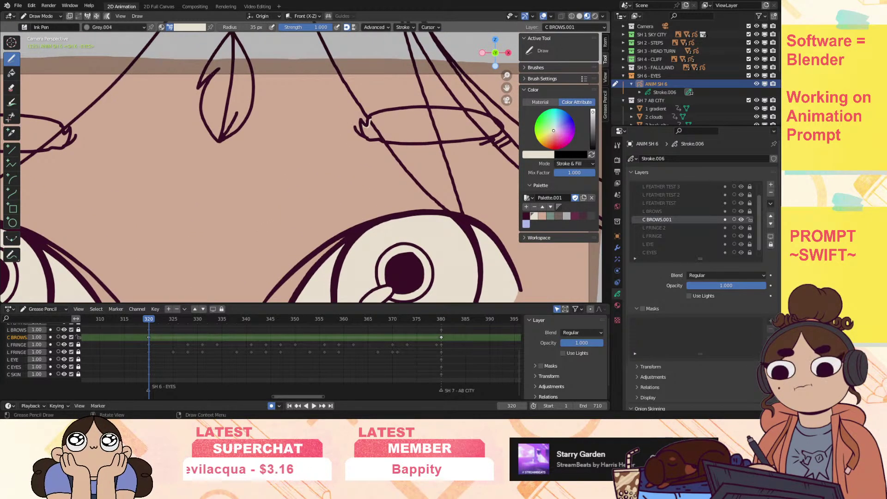
pyautogui.moveTo(374, 139); pyautogui.dragTo(383, 139)
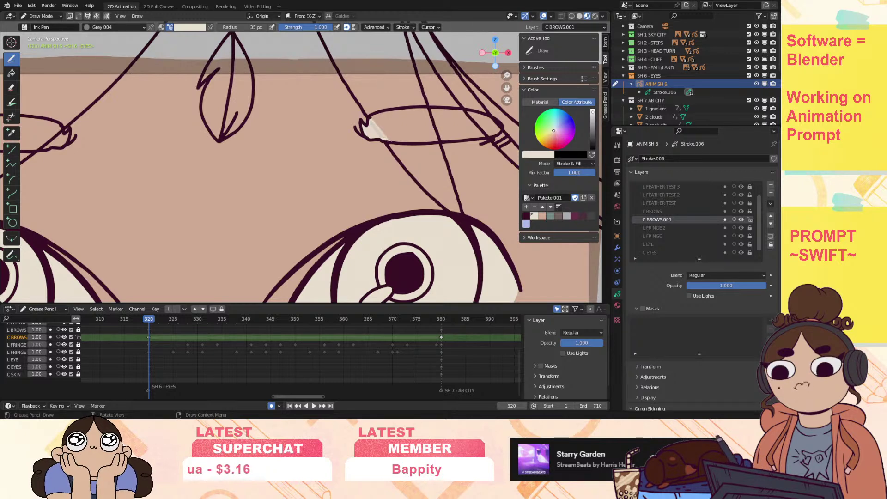
pyautogui.moveTo(447, 140)
pyautogui.mouseDown()
pyautogui.moveTo(485, 138)
pyautogui.moveTo(467, 109)
pyautogui.mouseUp()
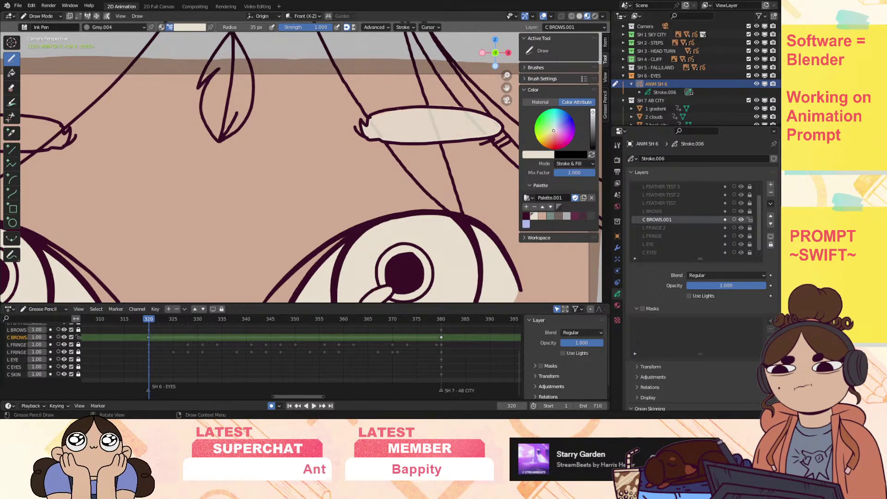
pyautogui.click(51, 15)
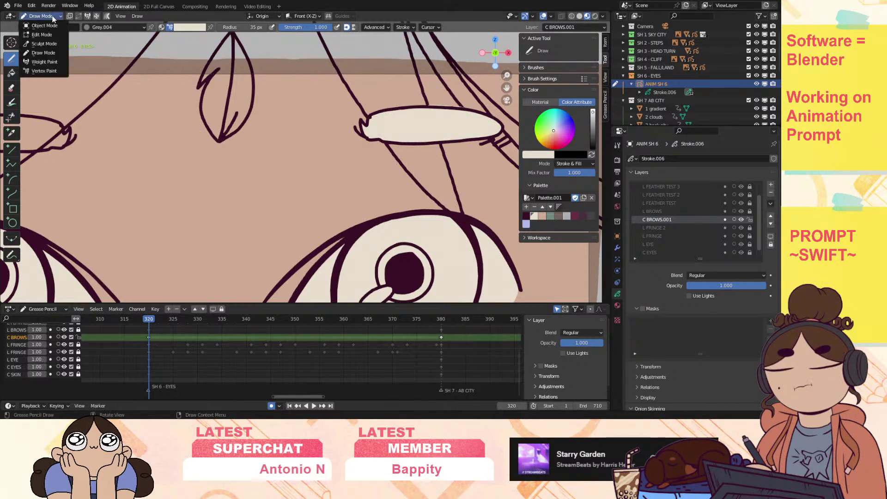
pyautogui.click(55, 44)
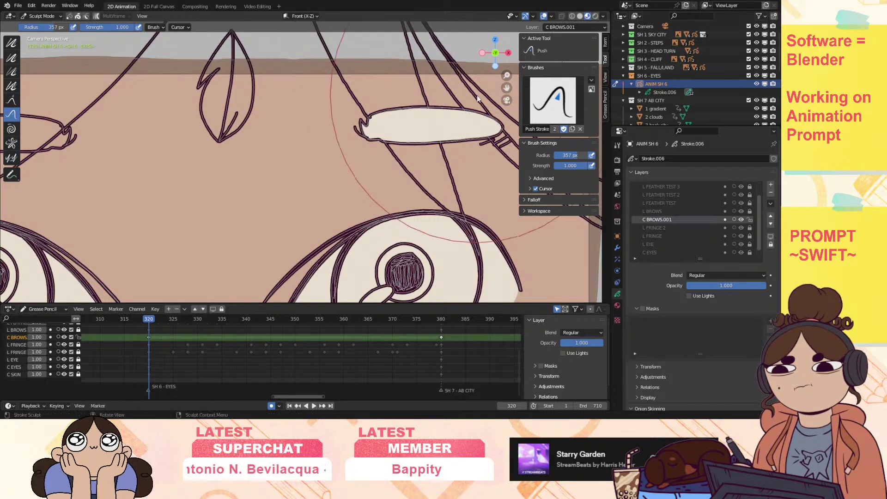
pyautogui.click(44, 17)
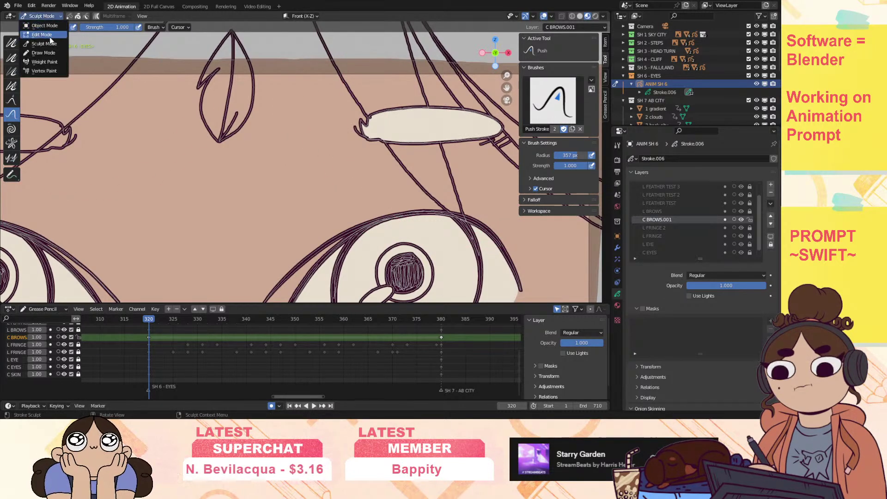
pyautogui.click(53, 52)
# Trace a matching cream fill inside the other eyebrow, on the left side of the face, on C BROWS.001.
pyautogui.moveTo(507, 86); pyautogui.dragTo(731, 95)
pyautogui.moveTo(286, 153)
pyautogui.mouseDown()
pyautogui.moveTo(292, 140)
pyautogui.moveTo(268, 138)
pyautogui.moveTo(255, 125)
pyautogui.moveTo(171, 131)
pyautogui.moveTo(233, 152)
pyautogui.moveTo(194, 154)
pyautogui.moveTo(250, 156)
pyautogui.mouseUp()
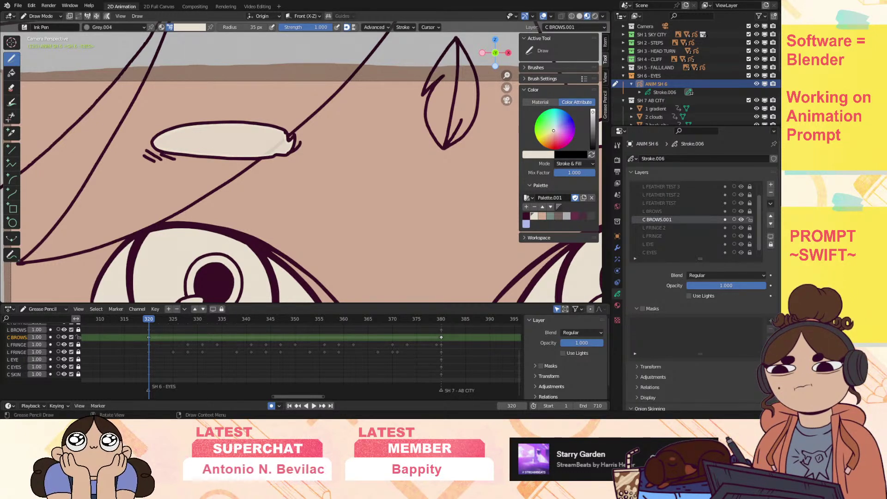
pyautogui.moveTo(507, 75); pyautogui.dragTo(507, 84)
# Play back the SH 6 shot to check both filled eyebrows, and return to frame 320.
pyautogui.moveTo(508, 88); pyautogui.dragTo(383, 29)
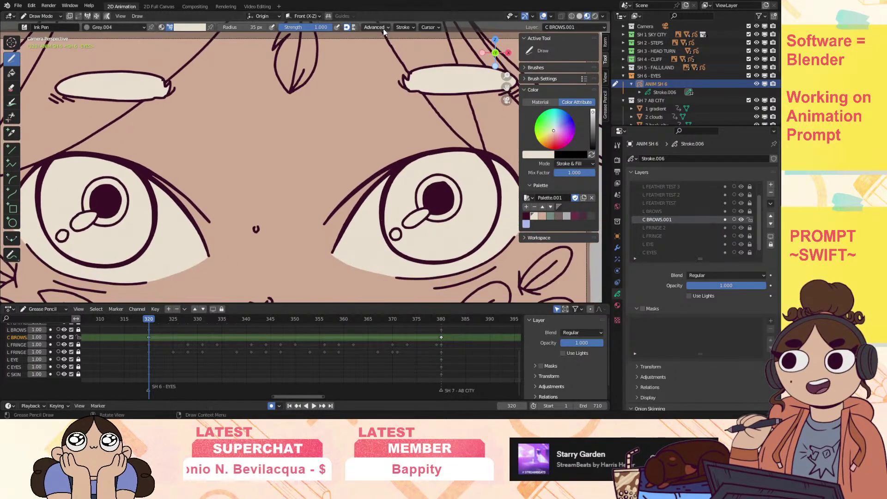
pyautogui.moveTo(507, 75); pyautogui.dragTo(522, 66)
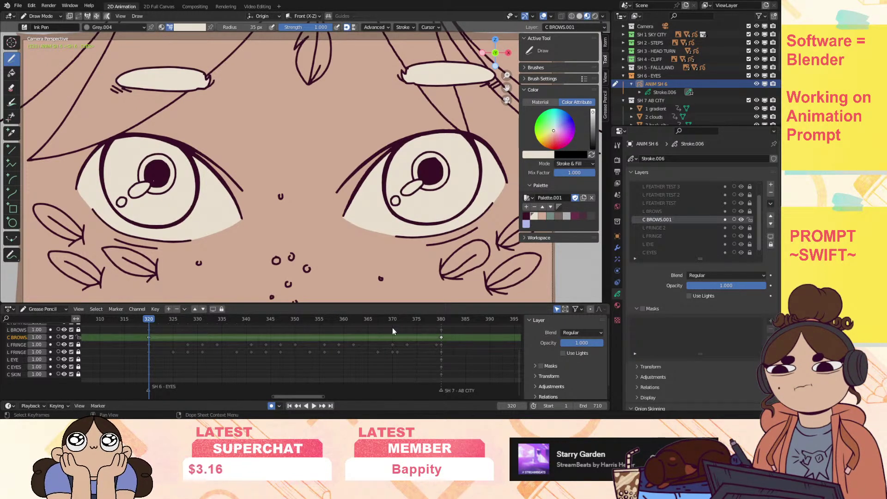
pyautogui.press('space')
pyautogui.moveTo(213, 331); pyautogui.dragTo(152, 338)
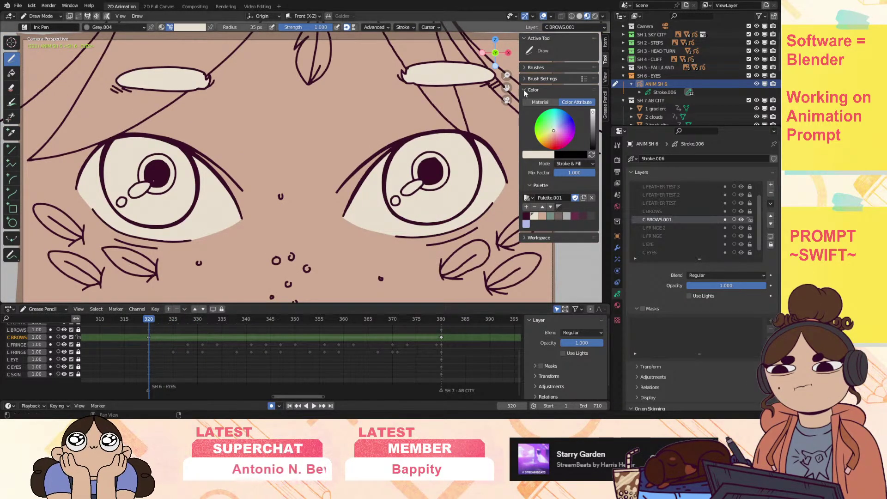
# Select L FRINGE 2 and hide the brow, eye and feather layers so only the fringe and C SKIN layers show.
pyautogui.moveTo(507, 75); pyautogui.dragTo(498, 99)
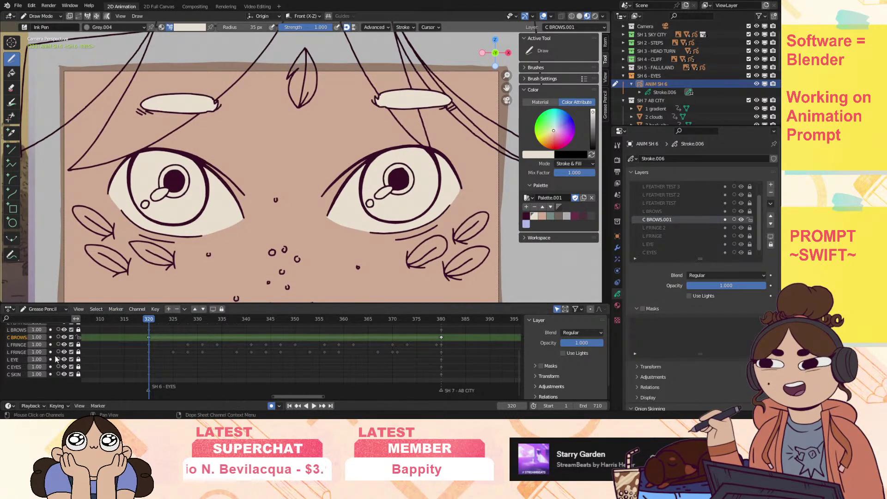
pyautogui.click(18, 345)
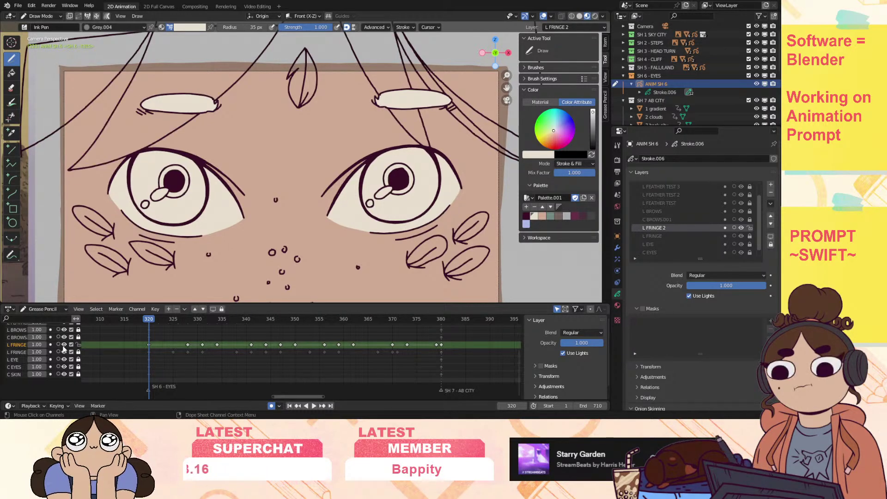
pyautogui.moveTo(507, 75)
pyautogui.mouseDown()
pyautogui.moveTo(503, 90)
pyautogui.moveTo(471, 108)
pyautogui.mouseUp()
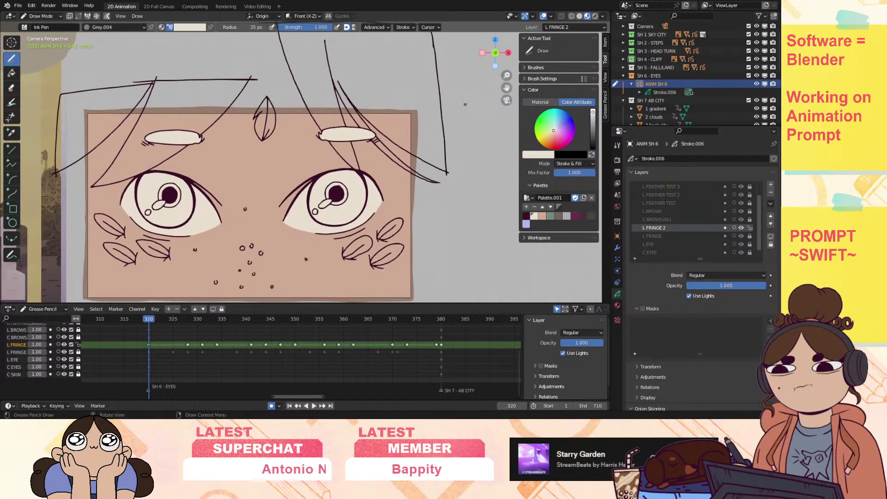
pyautogui.click(64, 337)
pyautogui.click(64, 330)
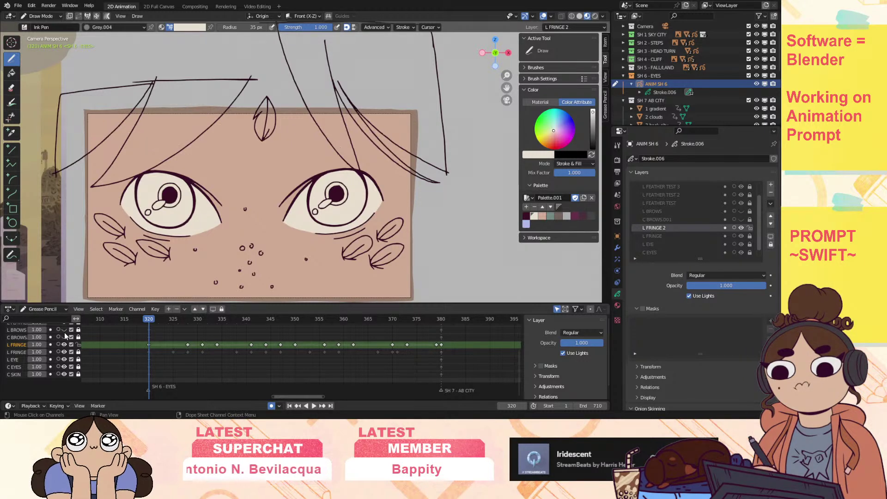
pyautogui.click(64, 359)
pyautogui.click(65, 367)
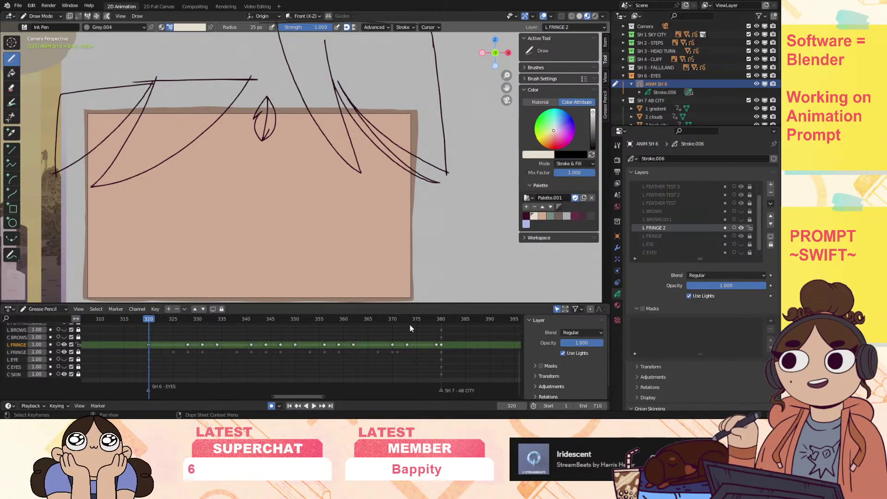
pyautogui.moveTo(519, 364); pyautogui.dragTo(521, 334)
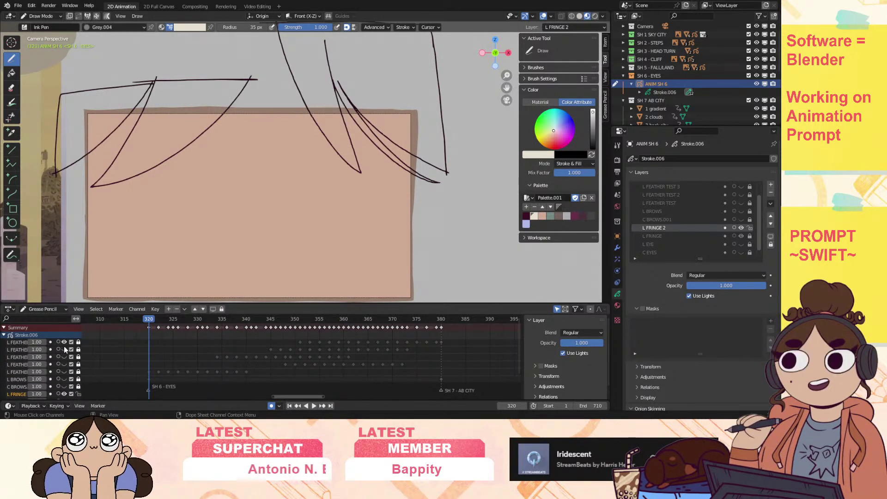
pyautogui.moveTo(519, 339); pyautogui.dragTo(519, 369)
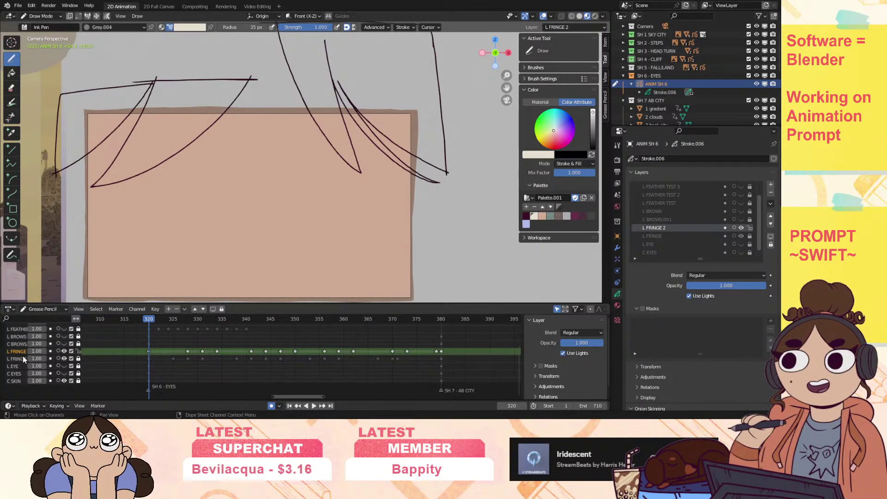
# Move the L FRINGE 2 layer up to the top of the layer stack, above all the feather layers.
pyautogui.click(770, 216)
pyautogui.click(771, 216)
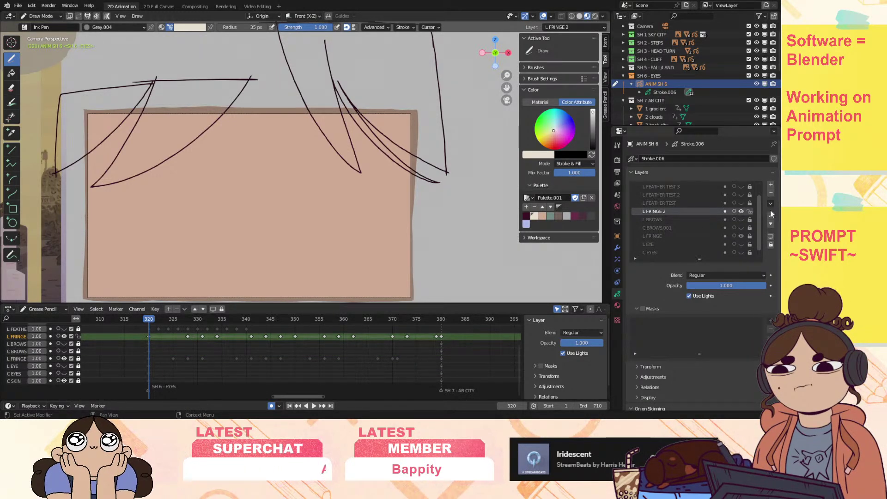
pyautogui.click(771, 215)
pyautogui.click(771, 216)
pyautogui.click(770, 215)
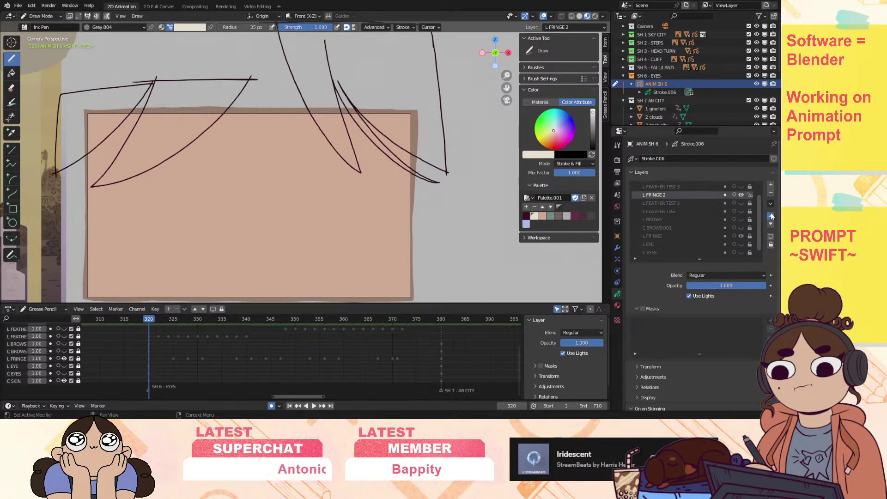
pyautogui.click(770, 215)
pyautogui.click(770, 216)
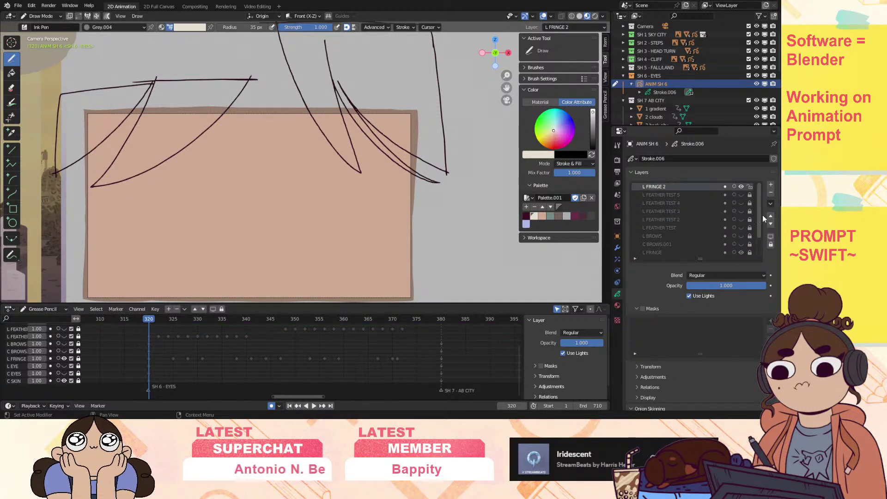
# Move the L FRINGE layer up to the top of the layer stack, above L FRINGE 2.
pyautogui.scroll(-1, 756, 226)
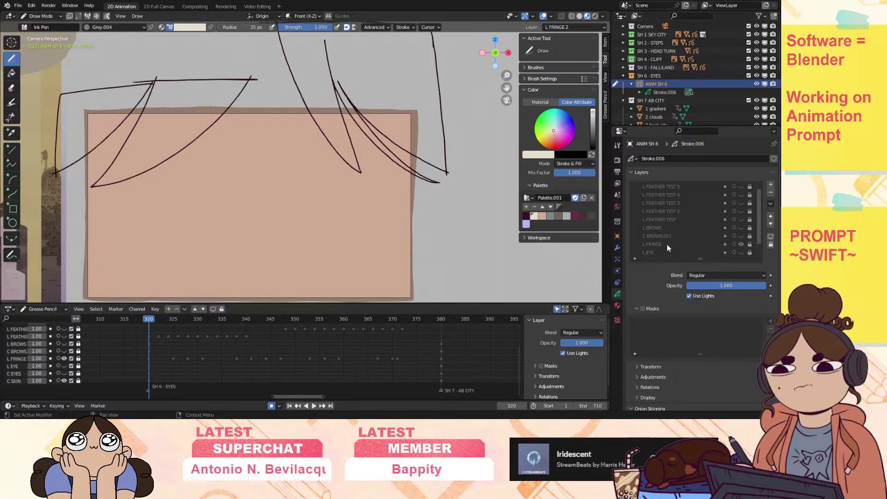
pyautogui.click(666, 244)
pyautogui.click(771, 216)
pyautogui.click(770, 216)
pyautogui.click(771, 215)
pyautogui.click(771, 216)
pyautogui.click(771, 216)
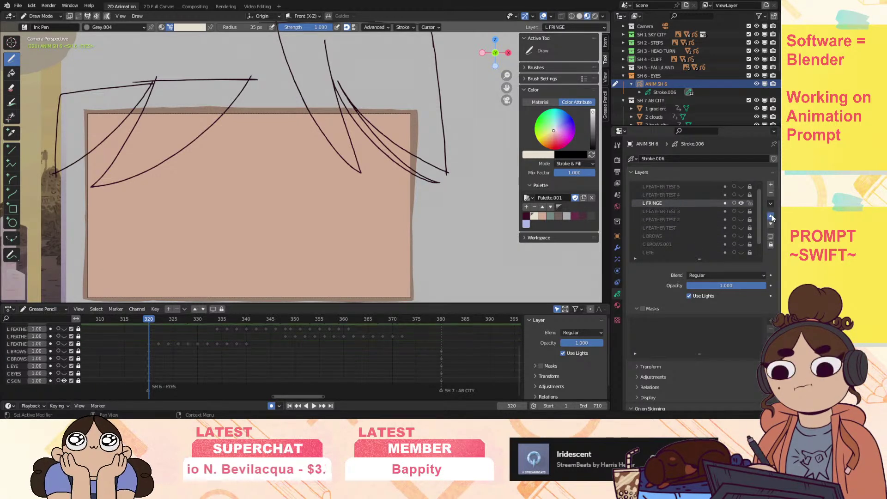
pyautogui.click(770, 216)
pyautogui.click(771, 216)
pyautogui.click(771, 216)
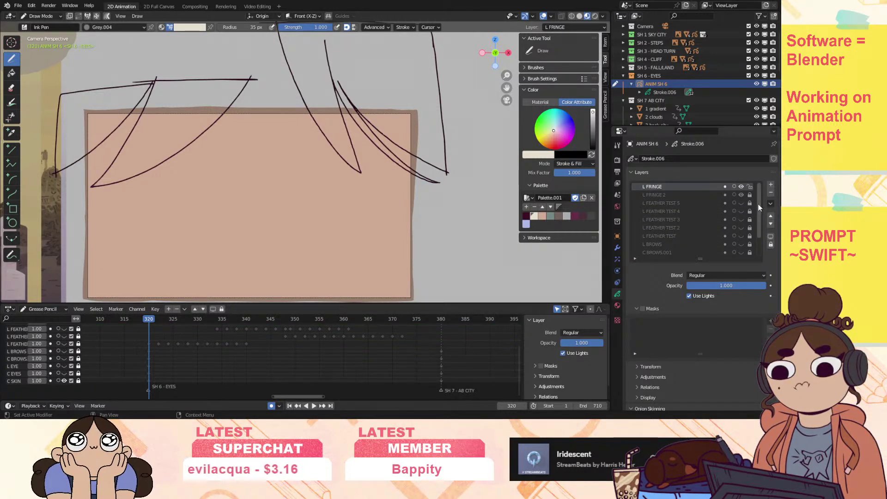
# Duplicate L FRINGE 2 with empty keyframes and rename the duplicate C FRINGE 2.001.
pyautogui.scroll(-1, 758, 206)
pyautogui.scroll(-2, 758, 212)
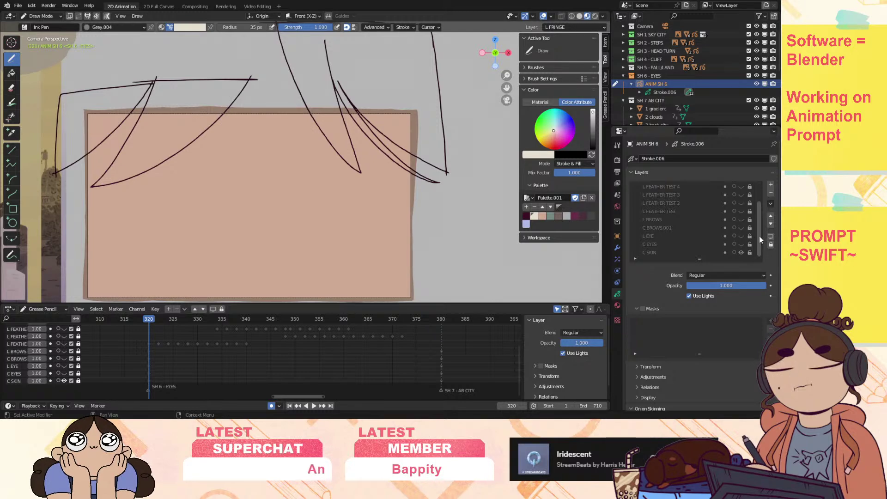
pyautogui.scroll(3, 702, 217)
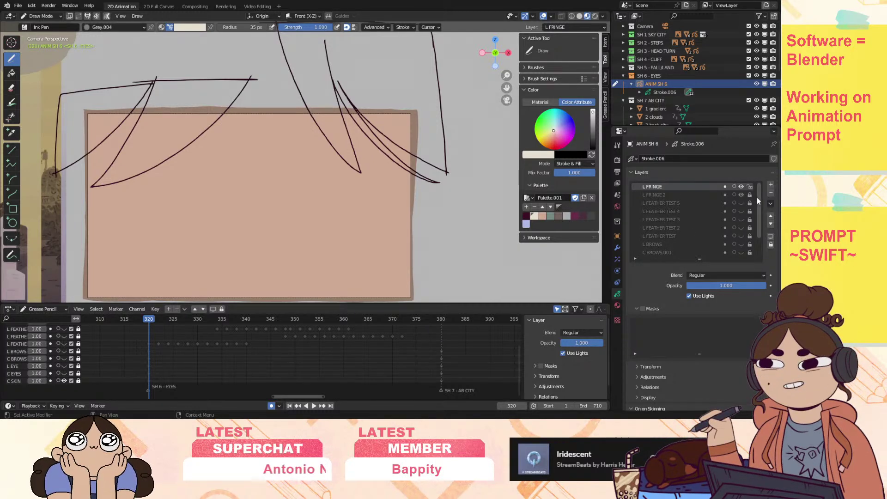
pyautogui.scroll(-2, 758, 201)
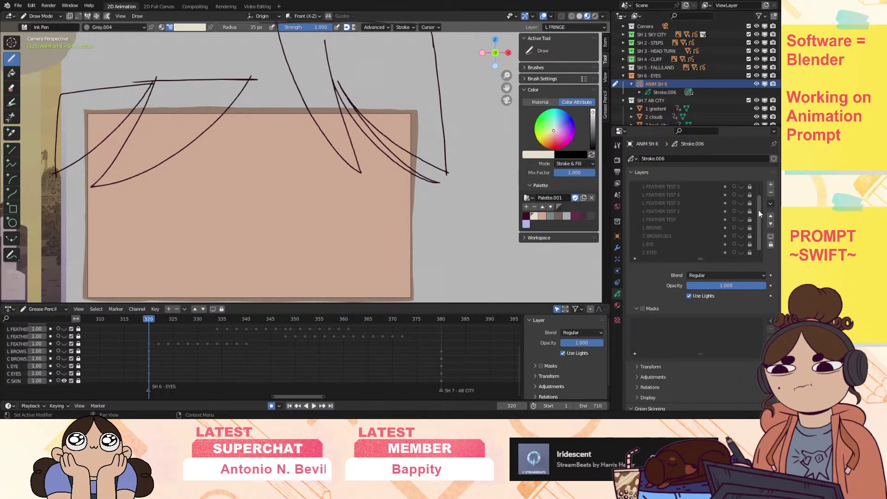
pyautogui.scroll(1, 760, 206)
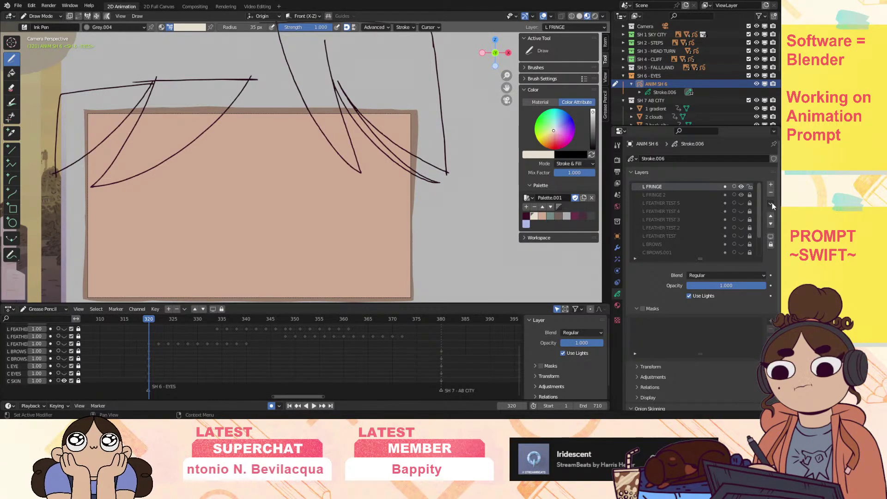
pyautogui.click(656, 202)
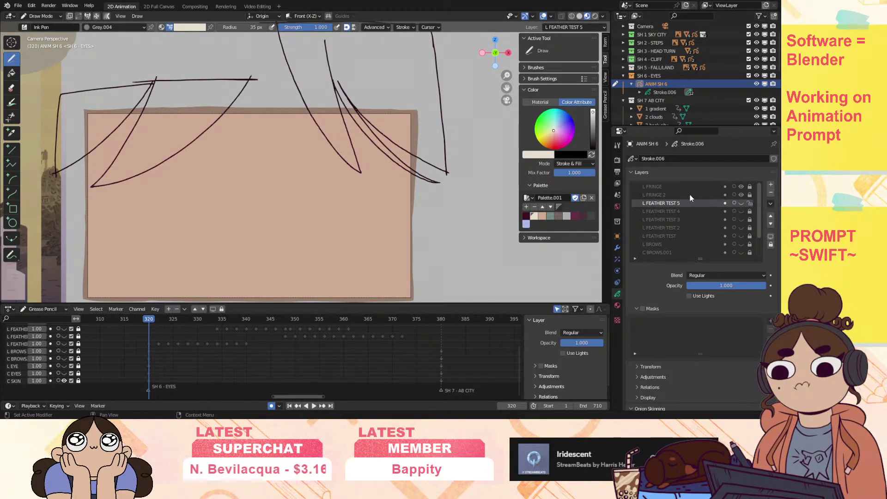
pyautogui.click(712, 194)
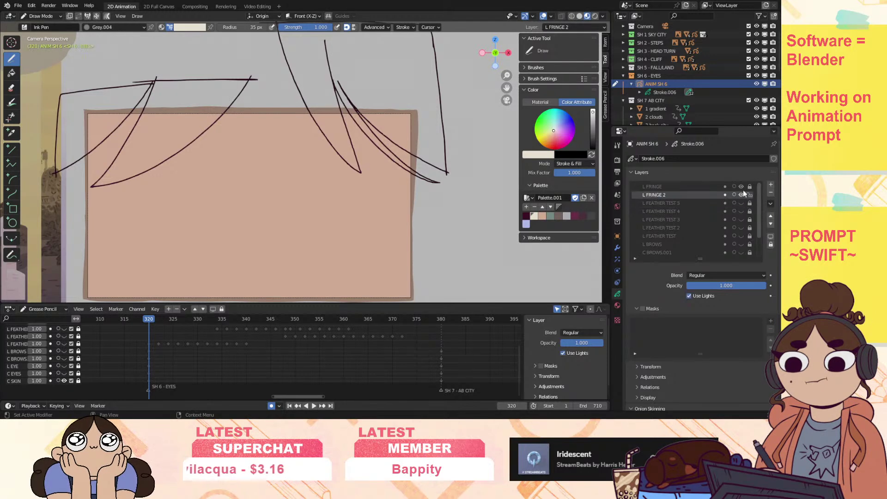
pyautogui.click(770, 202)
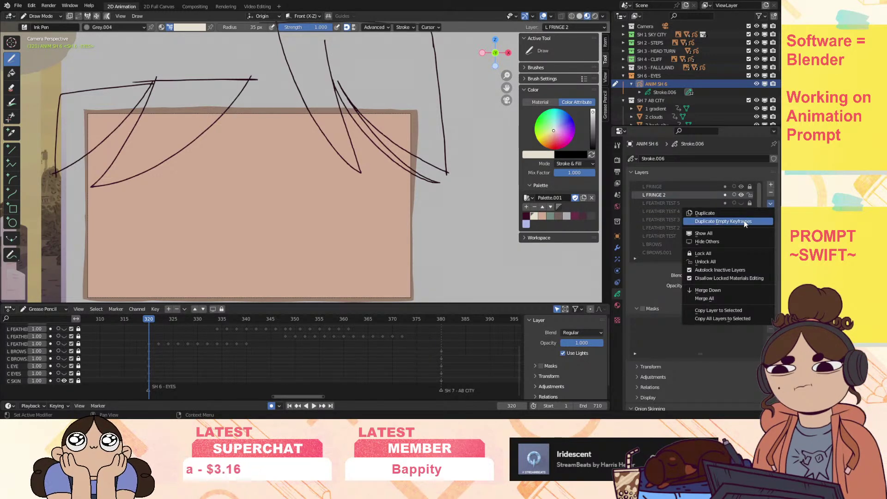
pyautogui.click(745, 221)
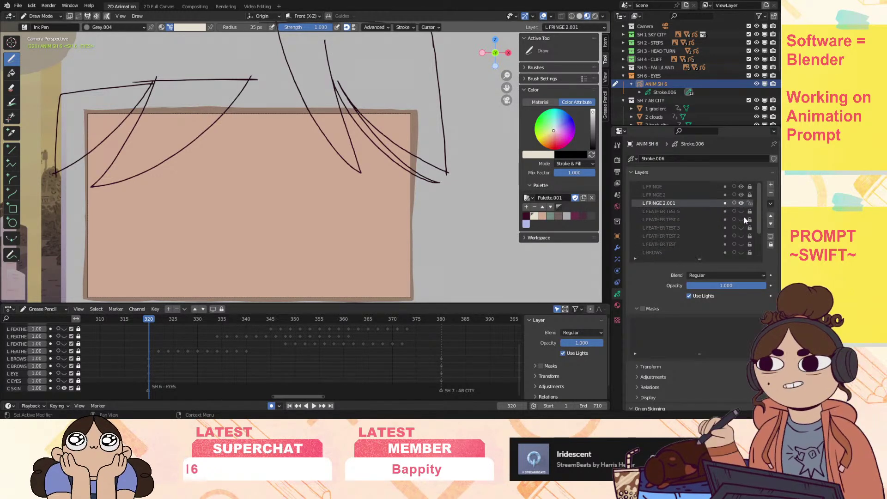
pyautogui.doubleClick(667, 202)
pyautogui.press('BackSpace')
pyautogui.write('C')
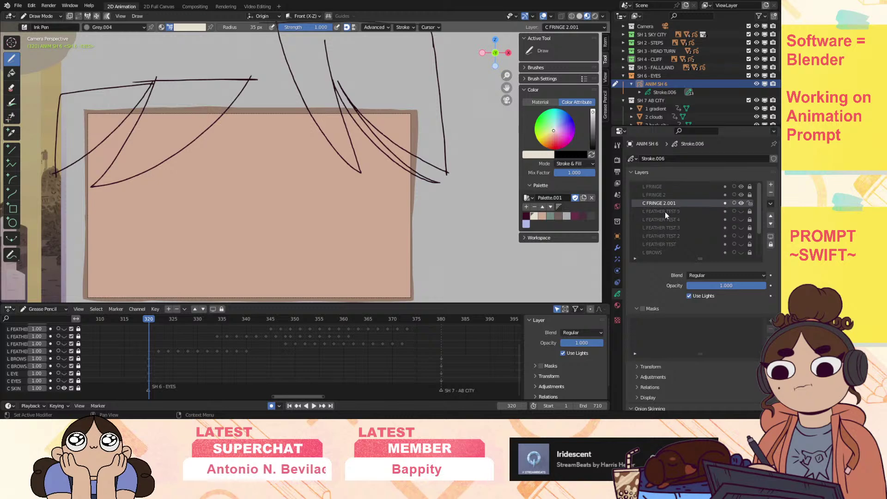
# Hide C SKIN and use the Fill tool with the cream palette colour on the pointed left fringe lock at frame 320 on C FRINGE 2.001.
pyautogui.click(12, 74)
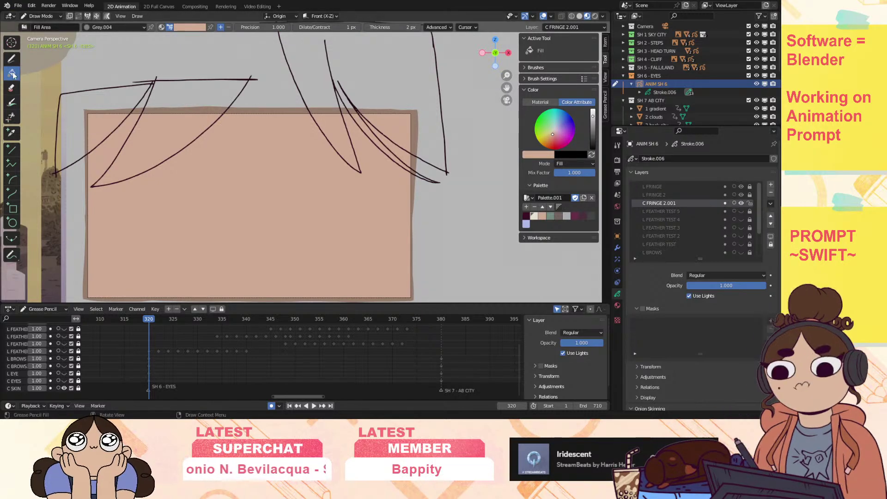
pyautogui.click(113, 28)
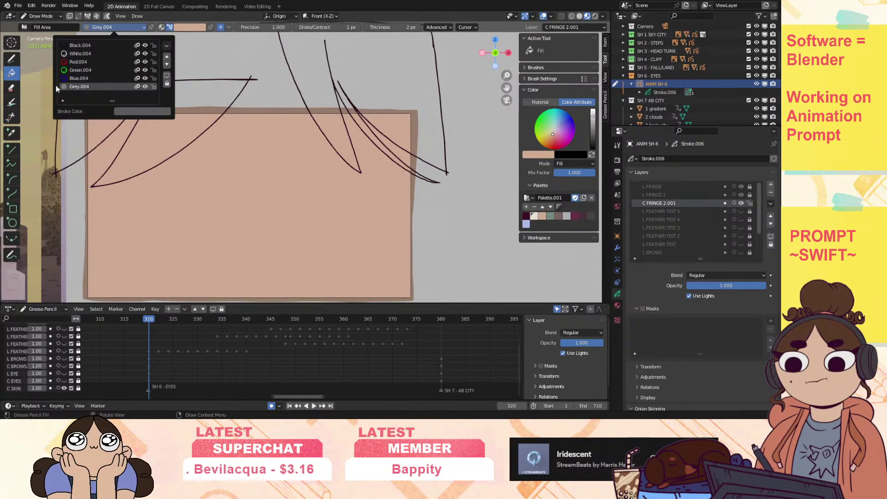
pyautogui.click(533, 216)
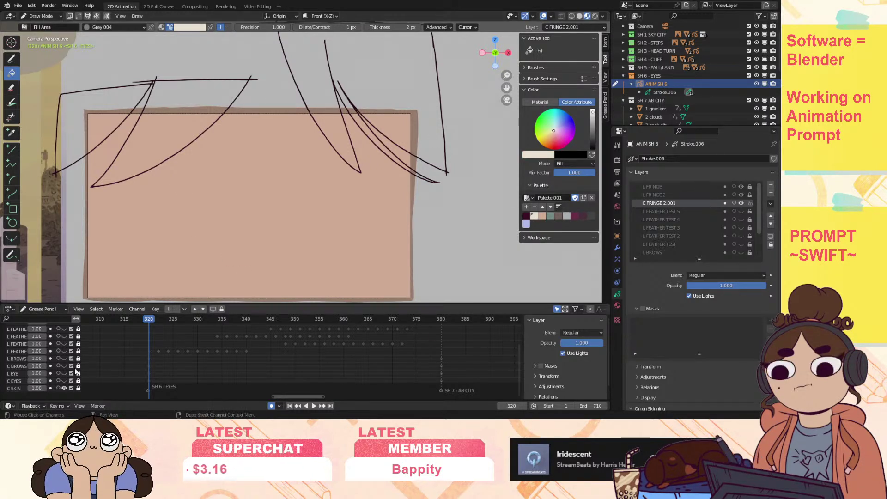
pyautogui.click(741, 195)
pyautogui.click(741, 194)
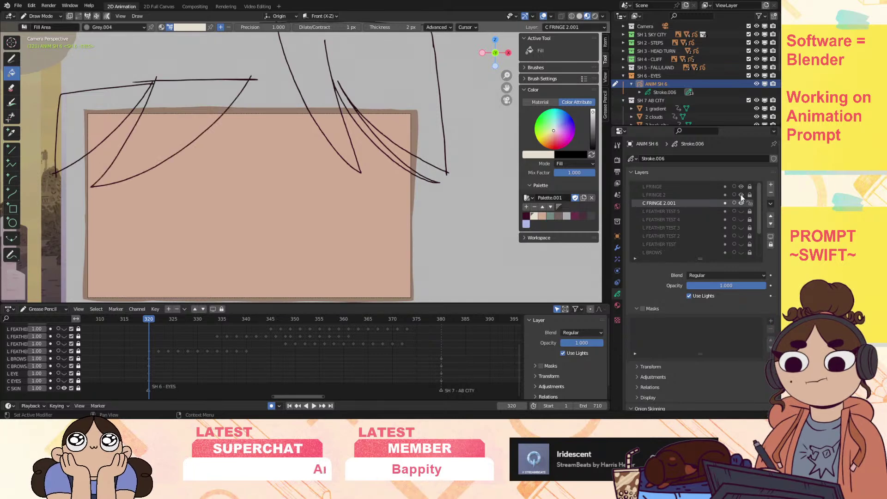
pyautogui.click(166, 134)
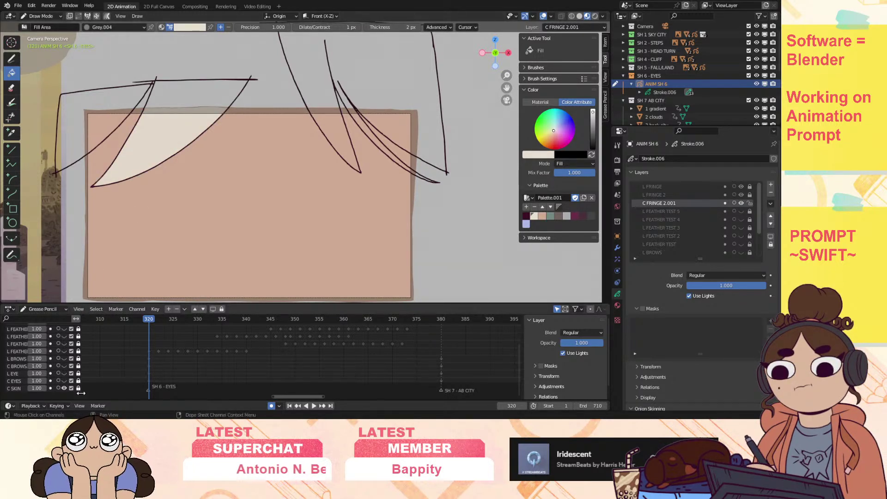
pyautogui.click(63, 388)
pyautogui.click(194, 95)
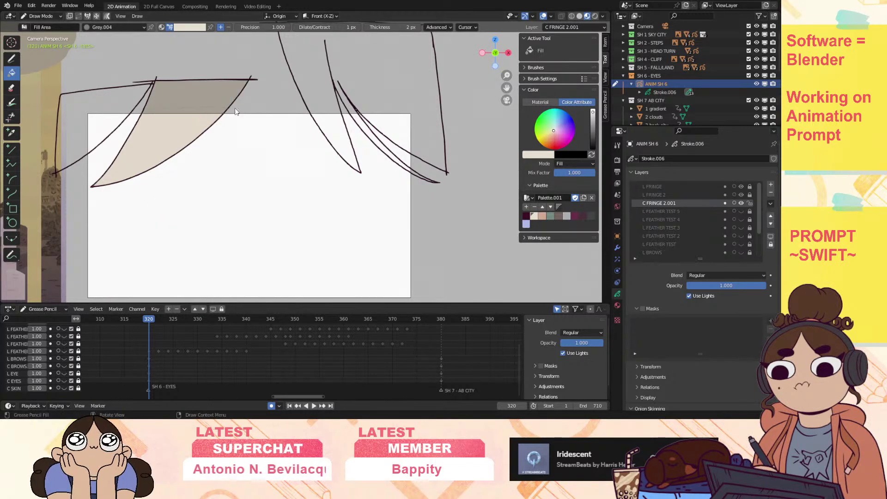
# Fill the same left fringe lock in cream on each following C FRINGE 2.001 keyframe, from frame 328 through 379.
pyautogui.press('Up')
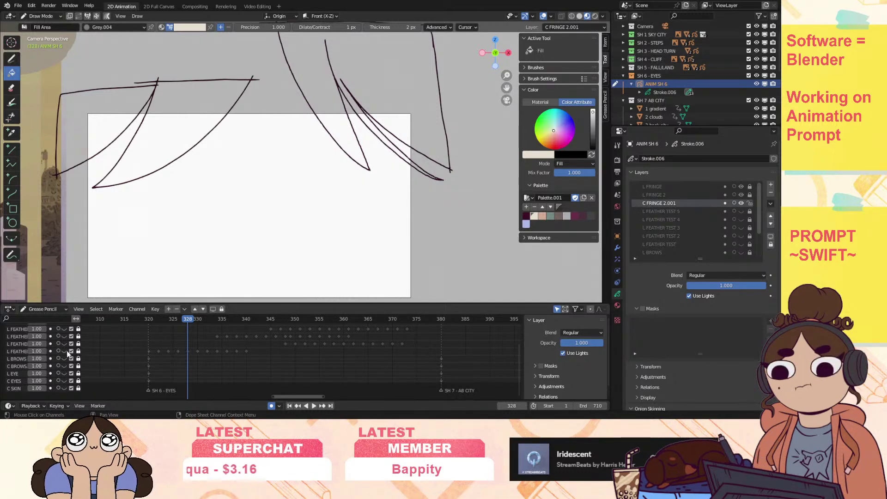
pyautogui.scroll(4, 22, 348)
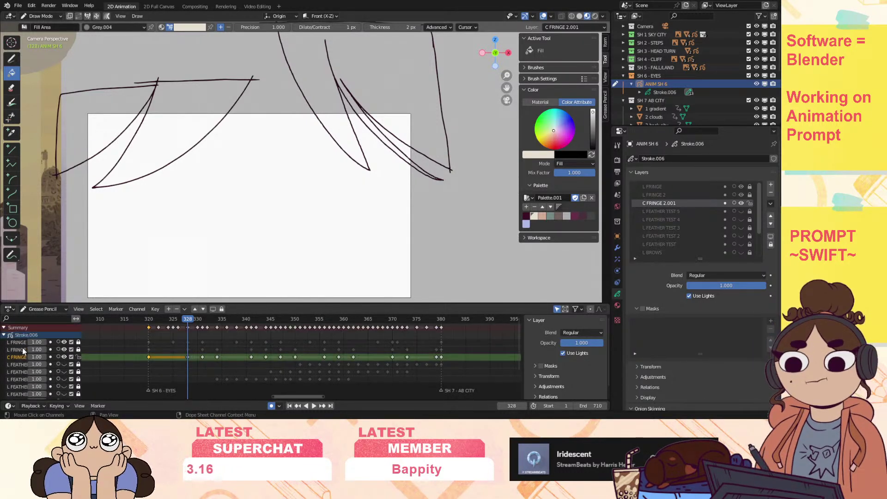
pyautogui.click(188, 356)
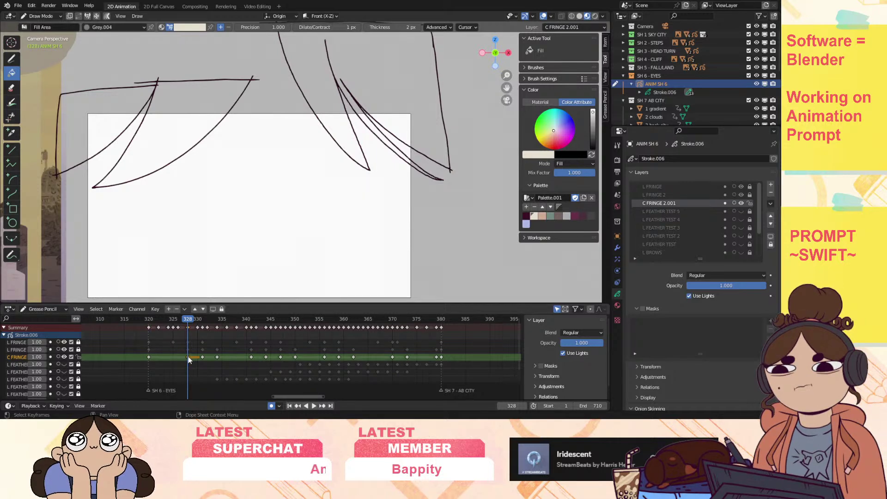
pyautogui.click(166, 136)
pyautogui.press('Up')
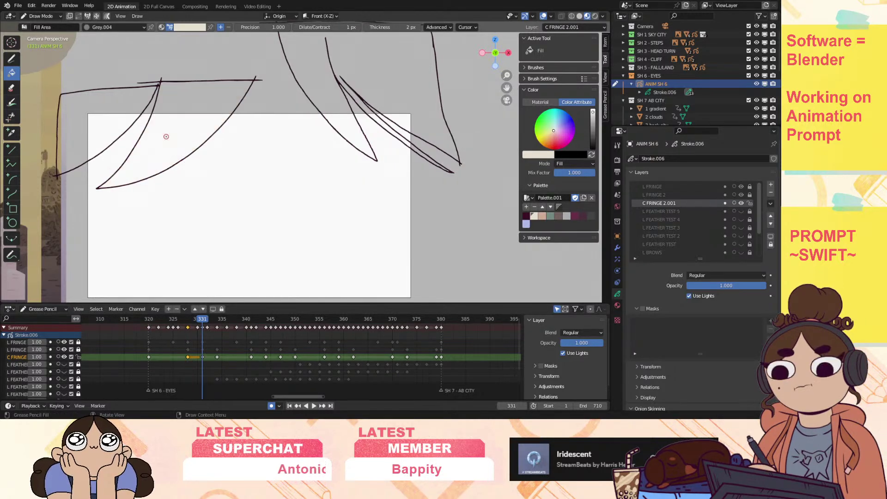
pyautogui.click(200, 122)
pyautogui.press('Up')
pyautogui.click(202, 122)
pyautogui.press('Up')
pyautogui.click(203, 121)
pyautogui.press('Up')
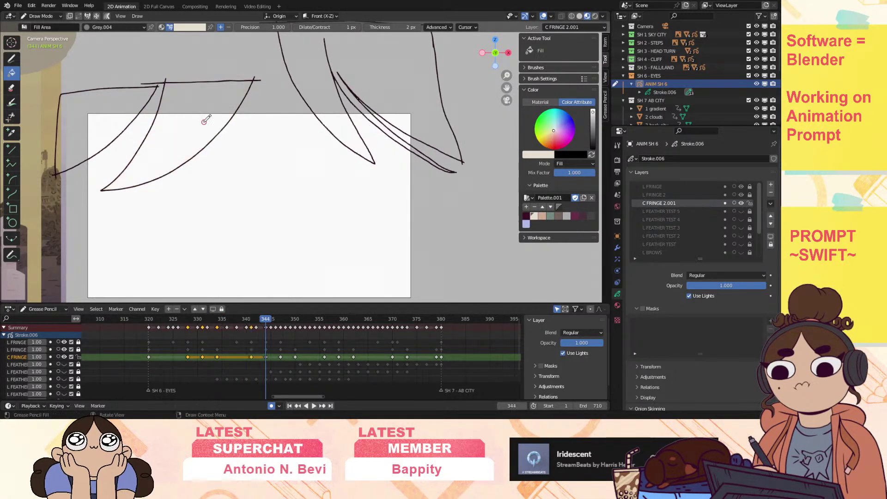
pyautogui.click(204, 123)
pyautogui.press('Up')
pyautogui.click(202, 122)
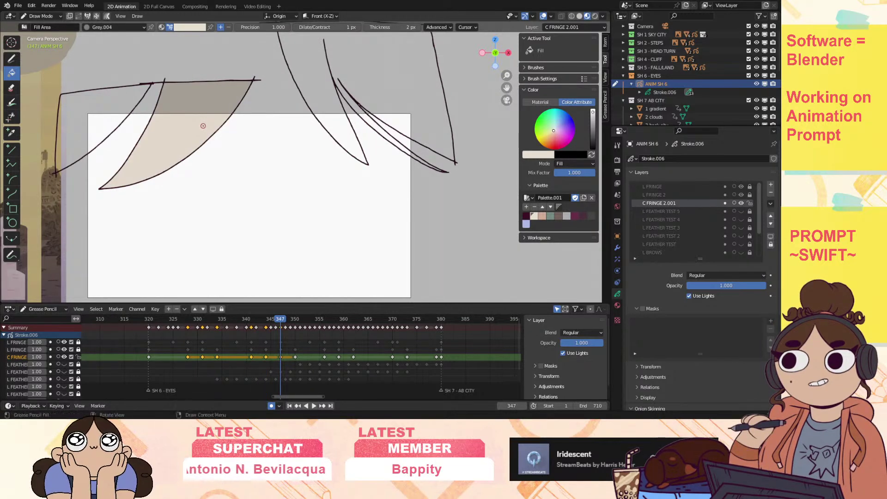
pyautogui.press('Up')
pyautogui.click(201, 126)
pyautogui.press('Up')
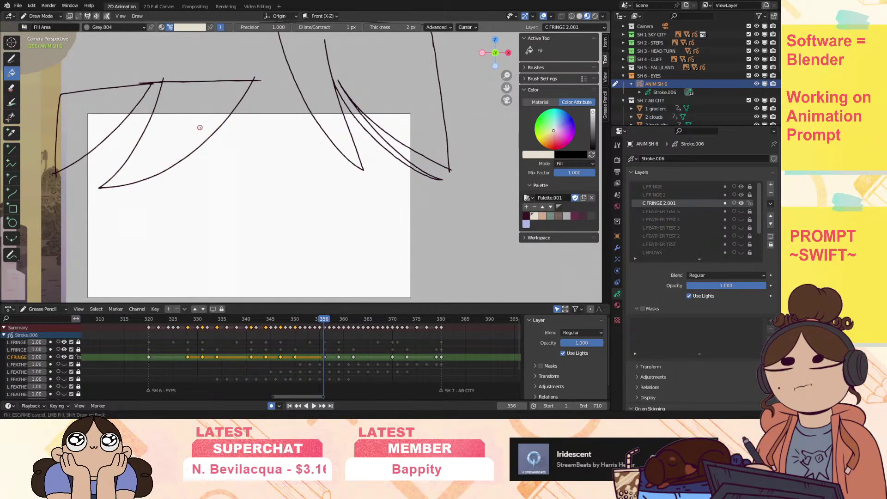
pyautogui.click(201, 128)
pyautogui.press('Up')
pyautogui.click(202, 125)
pyautogui.press('Up')
pyautogui.click(202, 123)
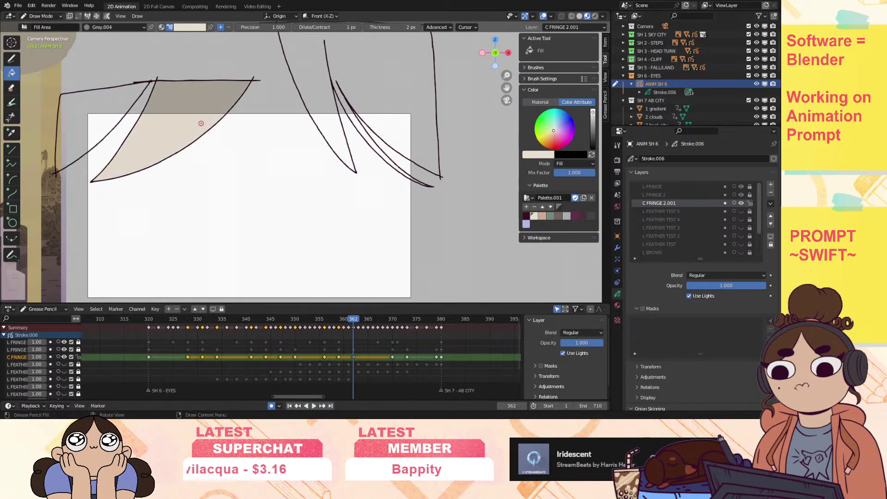
pyautogui.press('Up')
pyautogui.click(202, 123)
pyautogui.press('Up')
pyautogui.click(201, 126)
pyautogui.press('Up')
pyautogui.click(202, 130)
pyautogui.press('Up')
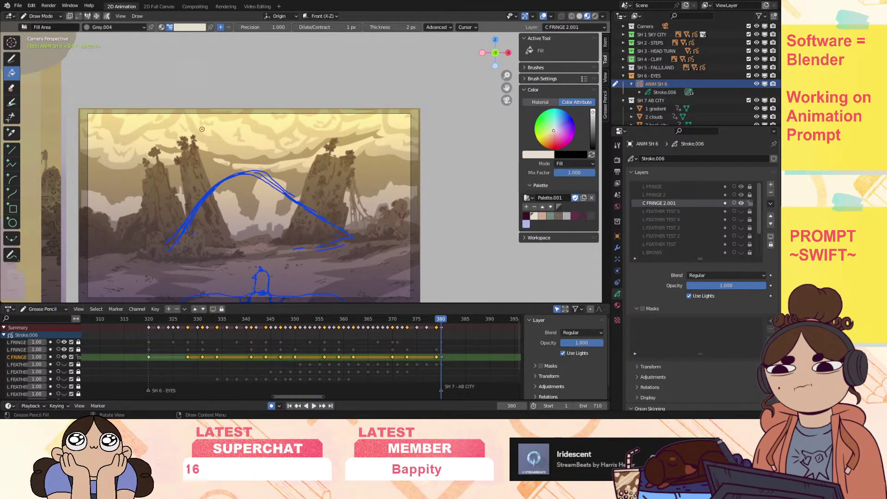
# Scrub back and play the SH 6 shot to check the cream fill on the left fringe lock.
pyautogui.press('Down')
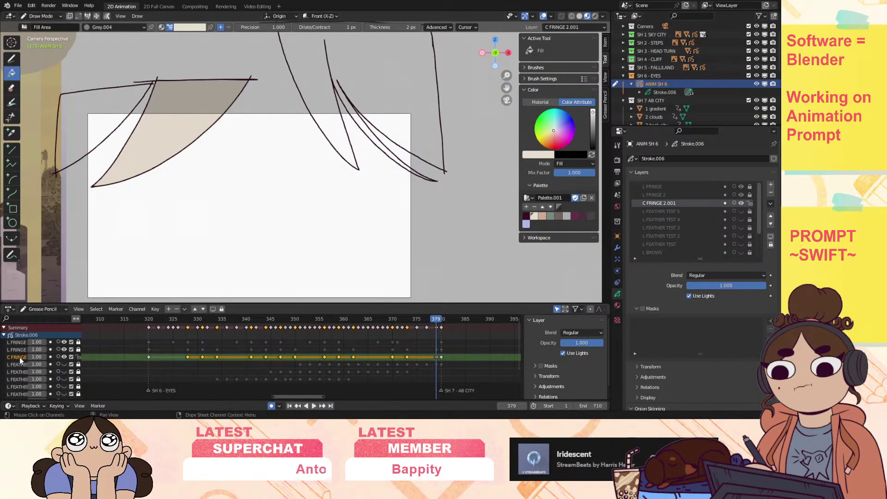
pyautogui.moveTo(258, 319); pyautogui.dragTo(217, 319)
pyautogui.press('space')
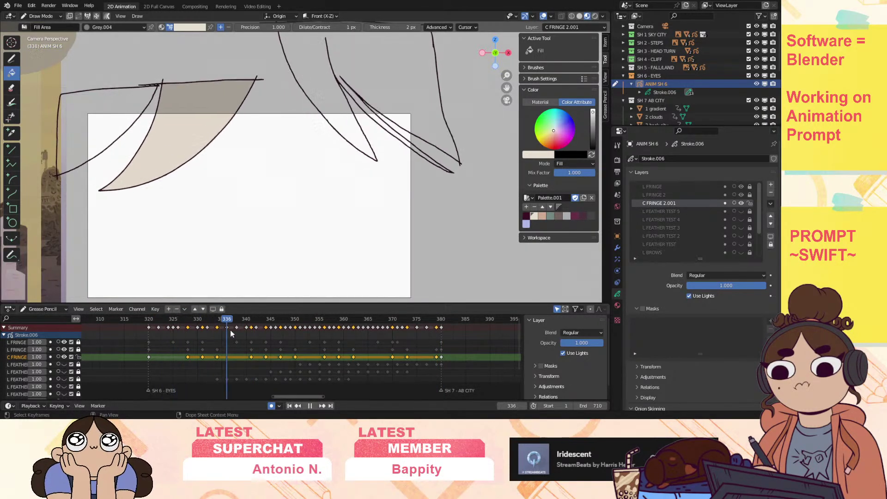
pyautogui.press('space')
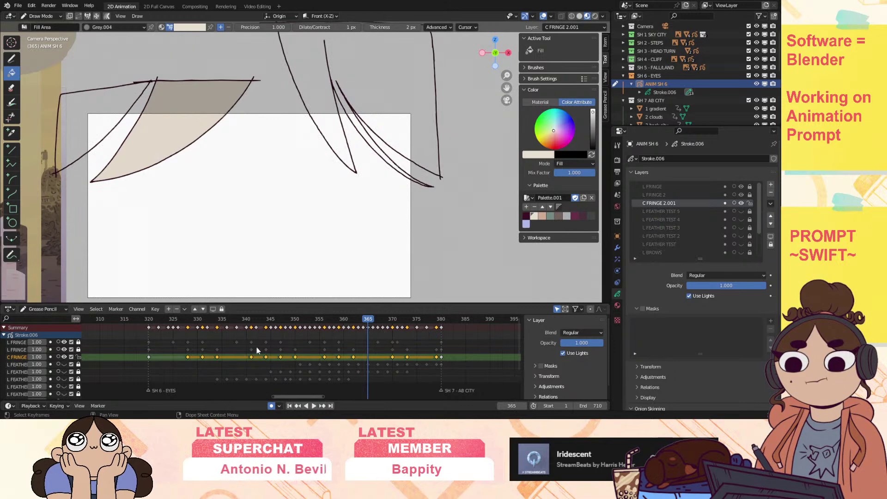
# Duplicate the L FRINGE layer with empty keyframes and rename the duplicate C FRINGE.001.
pyautogui.click(21, 342)
pyautogui.click(770, 203)
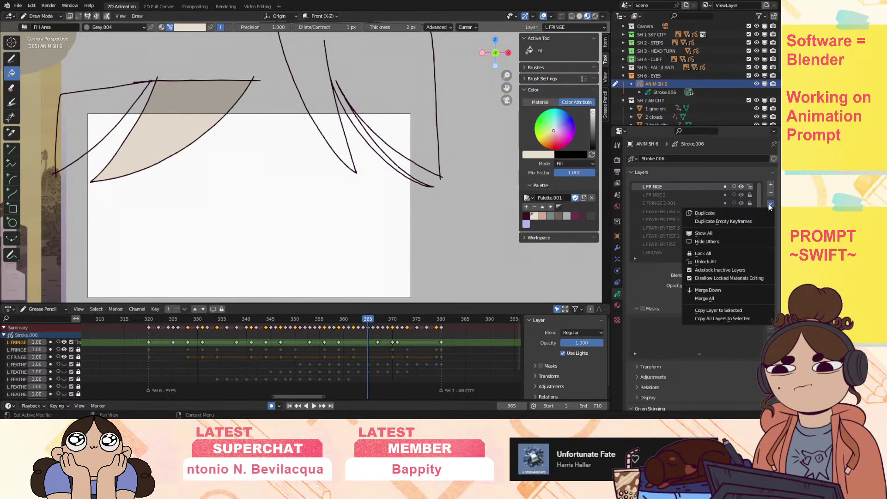
pyautogui.click(749, 222)
pyautogui.doubleClick(656, 195)
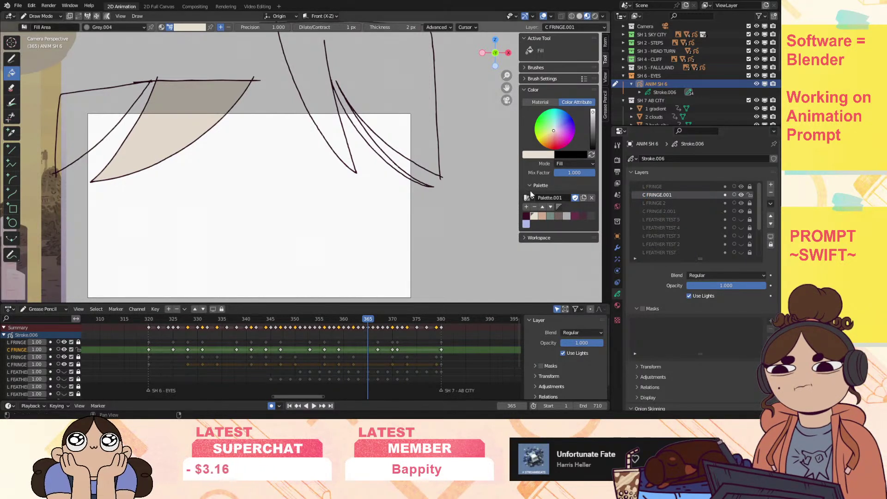
# Fill the outer left fringe section and the right-hand fringe locks in cream at frame 320 on C FRINGE.001.
pyautogui.click(149, 319)
pyautogui.press('space')
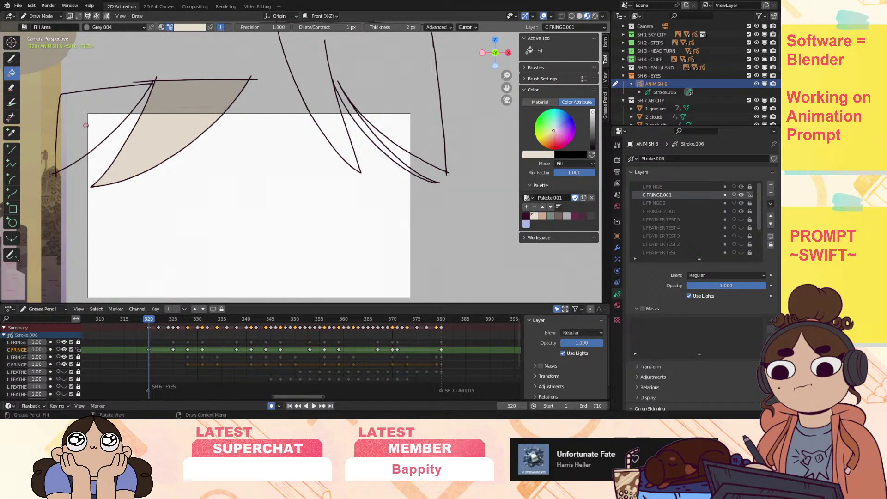
pyautogui.click(101, 125)
pyautogui.click(327, 123)
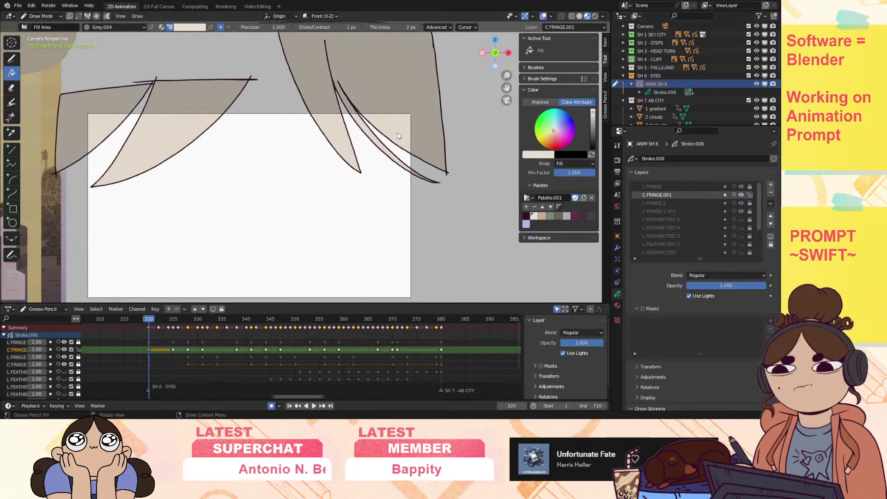
pyautogui.click(175, 318)
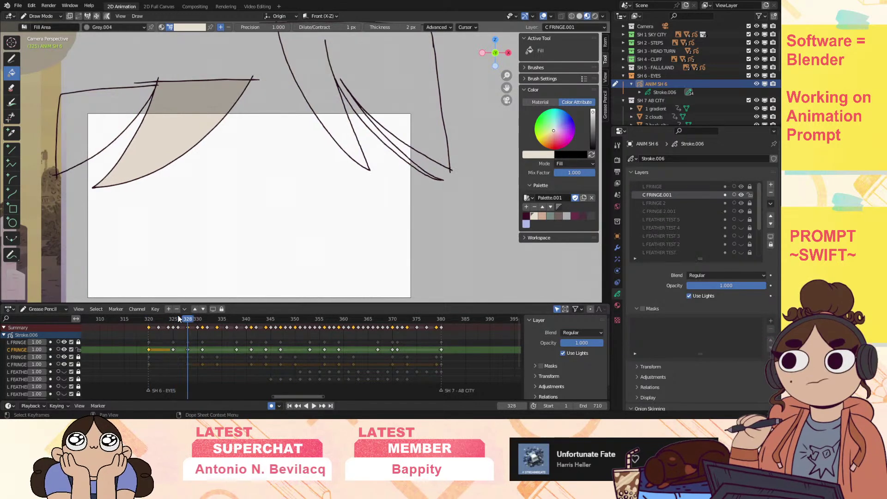
# Fill the outer left fringe section and the right-hand locks in cream on each C FRINGE.001 keyframe, from frame 325 through 371.
pyautogui.click(105, 106)
pyautogui.click(375, 86)
pyautogui.press('Up')
pyautogui.click(396, 93)
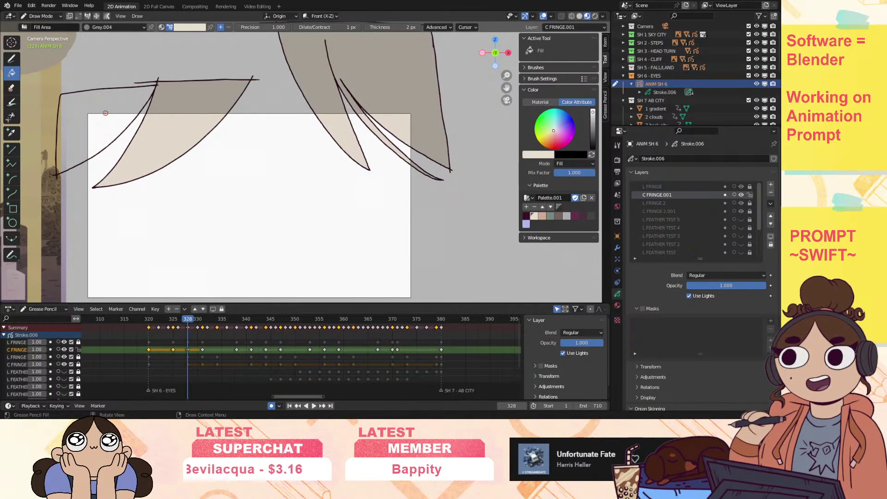
pyautogui.click(110, 112)
pyautogui.press('Up')
pyautogui.click(391, 95)
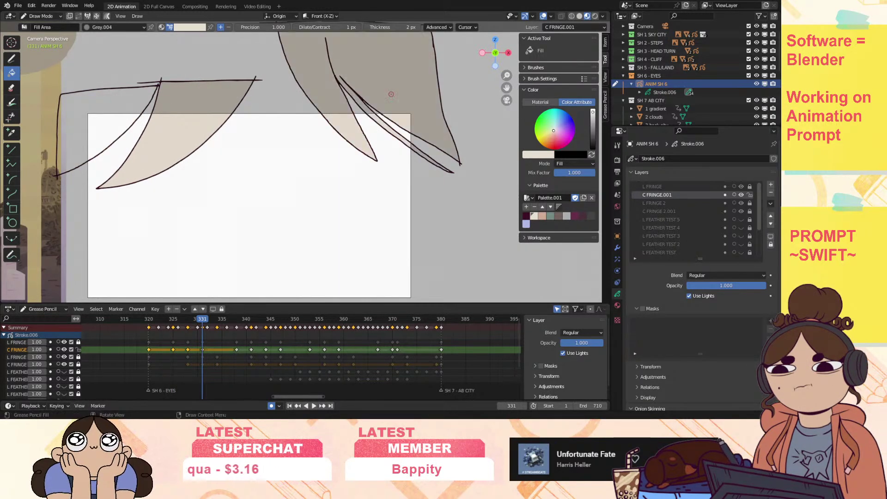
pyautogui.click(114, 121)
pyautogui.press('Up')
pyautogui.click(399, 92)
pyautogui.click(85, 125)
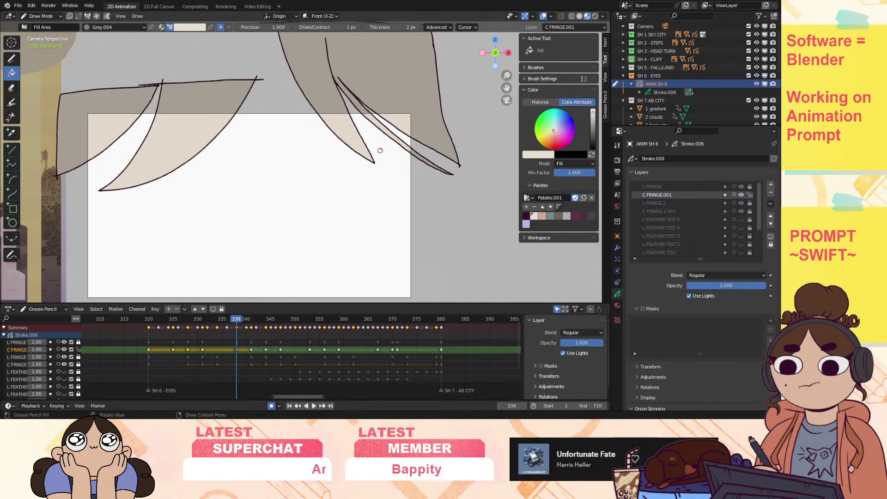
pyautogui.press('Up')
pyautogui.click(392, 78)
pyautogui.click(111, 120)
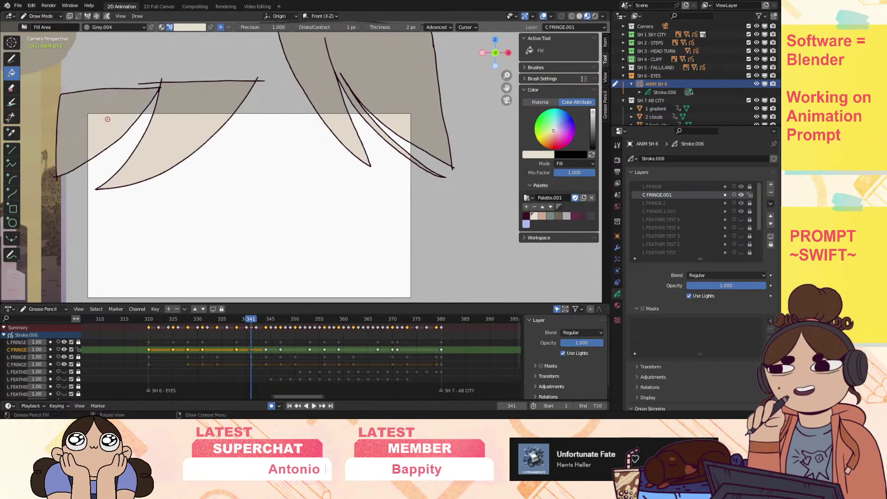
pyautogui.press('Up')
pyautogui.click(408, 101)
pyautogui.click(111, 125)
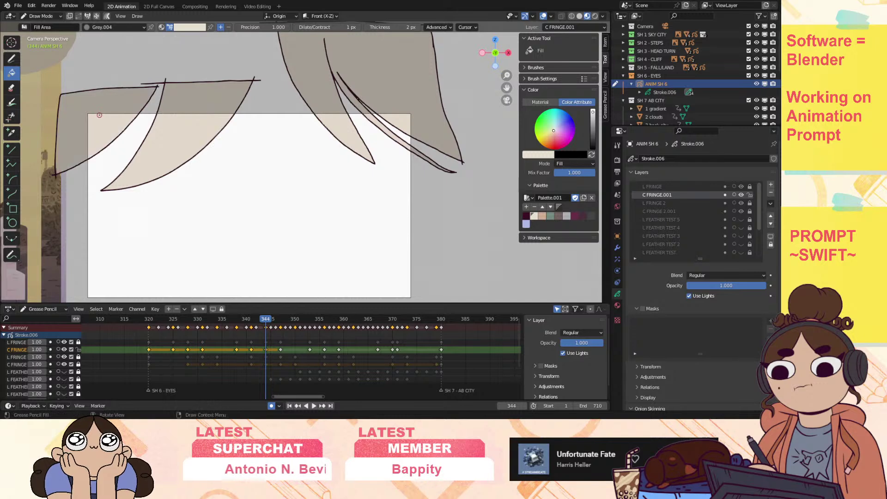
pyautogui.press('Up')
pyautogui.click(407, 97)
pyautogui.click(121, 113)
pyautogui.press('Up')
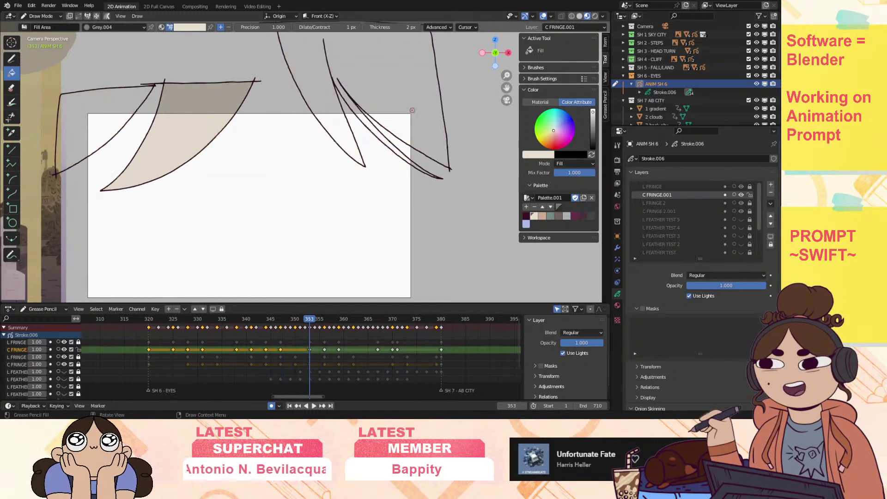
pyautogui.click(407, 100)
pyautogui.click(92, 113)
pyautogui.press('Up')
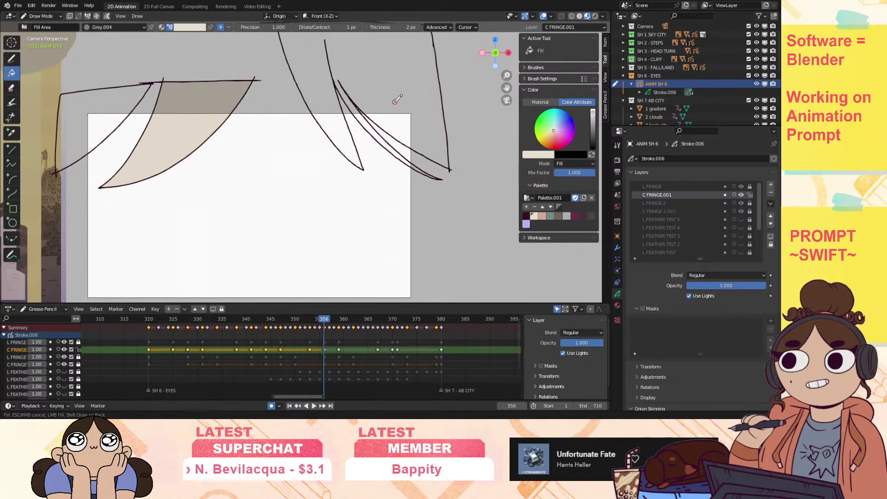
pyautogui.click(396, 99)
pyautogui.click(94, 111)
pyautogui.click(387, 101)
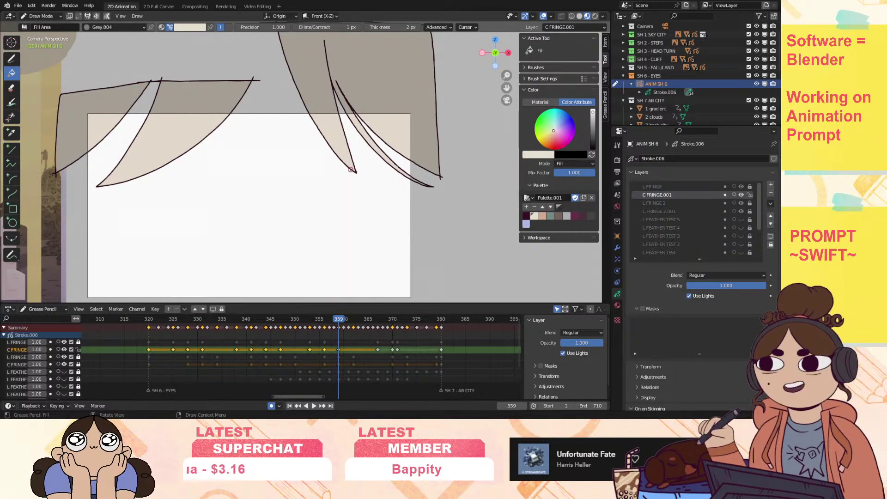
pyautogui.press('Up')
pyautogui.click(388, 88)
pyautogui.click(87, 111)
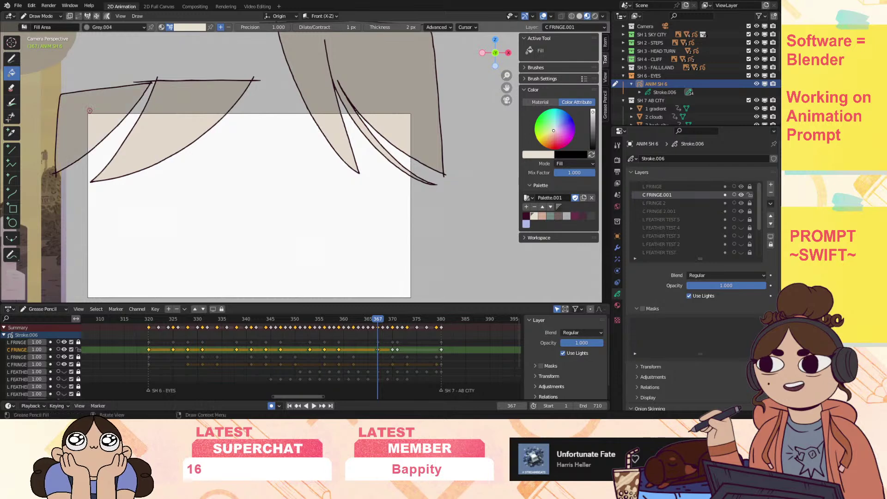
pyautogui.press('Up')
pyautogui.click(390, 91)
pyautogui.click(96, 113)
pyautogui.press('Up')
pyautogui.click(390, 93)
pyautogui.click(88, 108)
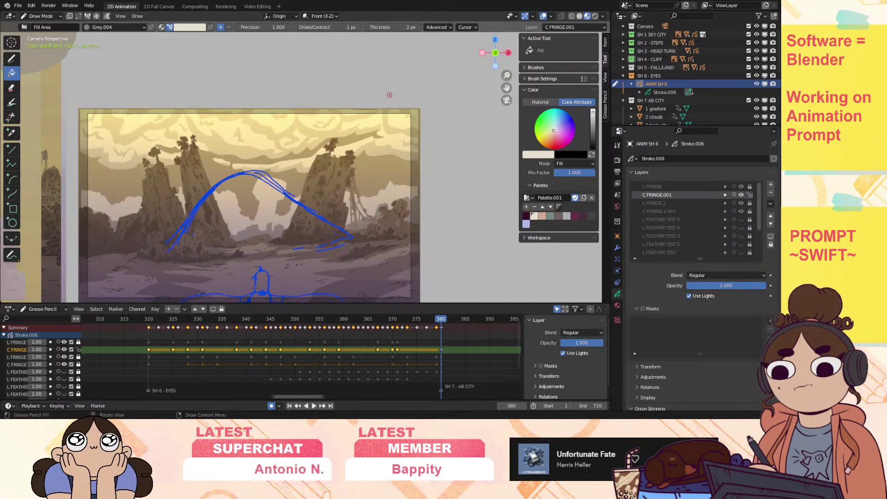
# Switch to the Draw tool and show the C SKIN layer behind the cream fringe fills at frame 371.
pyautogui.moveTo(507, 77); pyautogui.dragTo(507, 57)
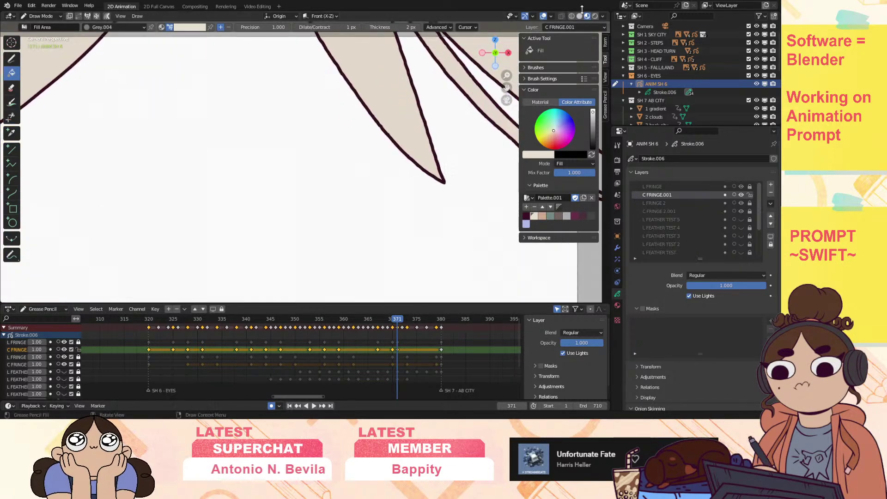
pyautogui.moveTo(506, 91); pyautogui.dragTo(309, 100)
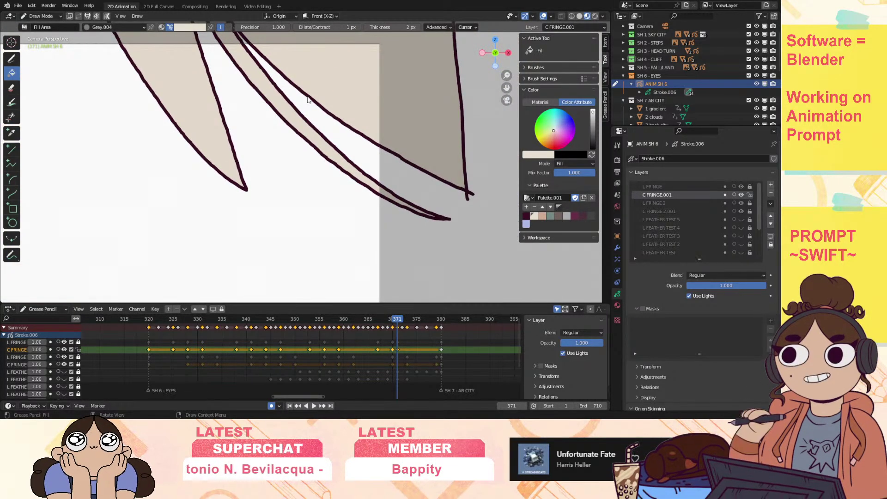
pyautogui.click(14, 57)
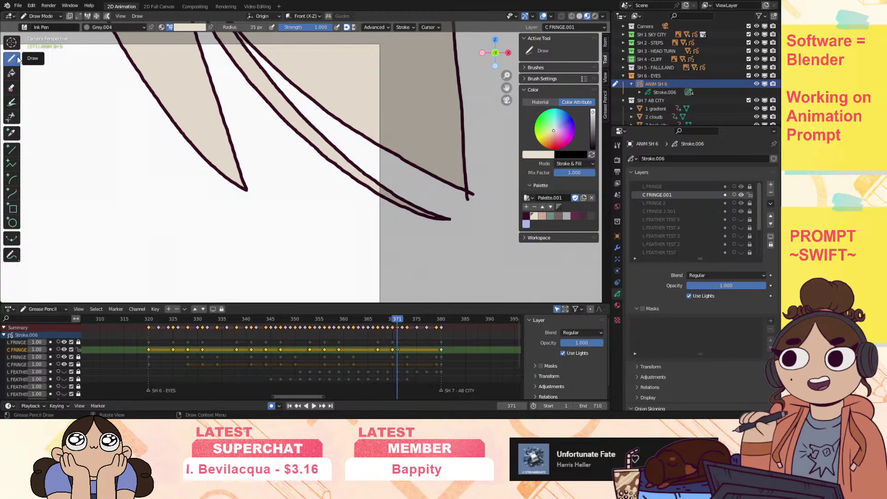
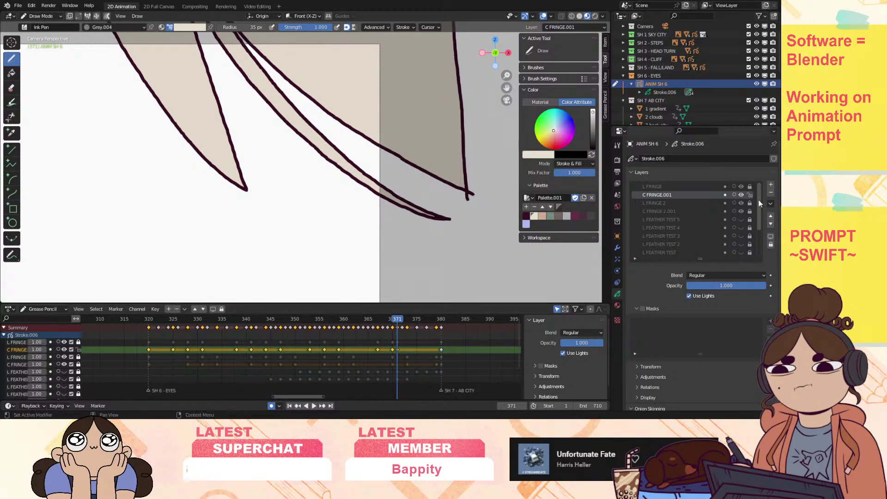
pyautogui.scroll(-5, 758, 214)
pyautogui.click(741, 252)
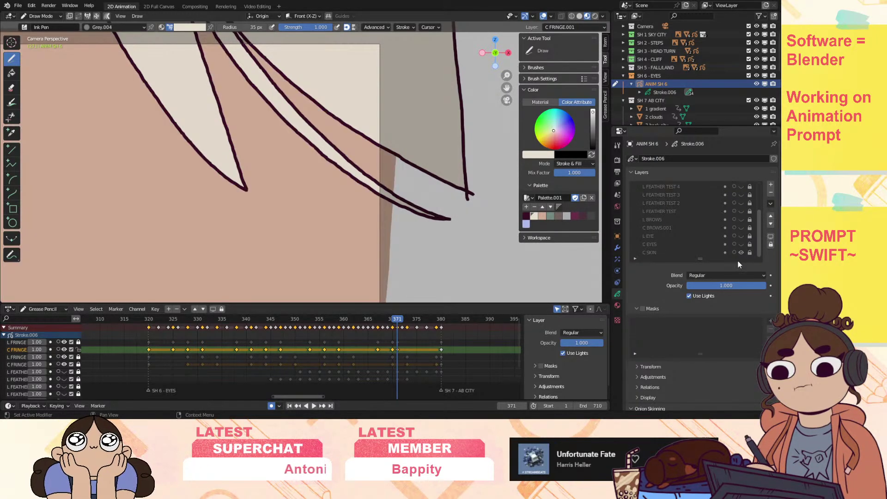
# Toggle the C FRINGE.001 and C FRINGE 2.001 layers off and on to identify the left lock's fill layer.
pyautogui.moveTo(507, 88)
pyautogui.mouseDown()
pyautogui.moveTo(563, 84)
pyautogui.moveTo(768, 122)
pyautogui.mouseUp()
pyautogui.moveTo(507, 88)
pyautogui.mouseDown()
pyautogui.moveTo(664, 35)
pyautogui.moveTo(738, 38)
pyautogui.mouseUp()
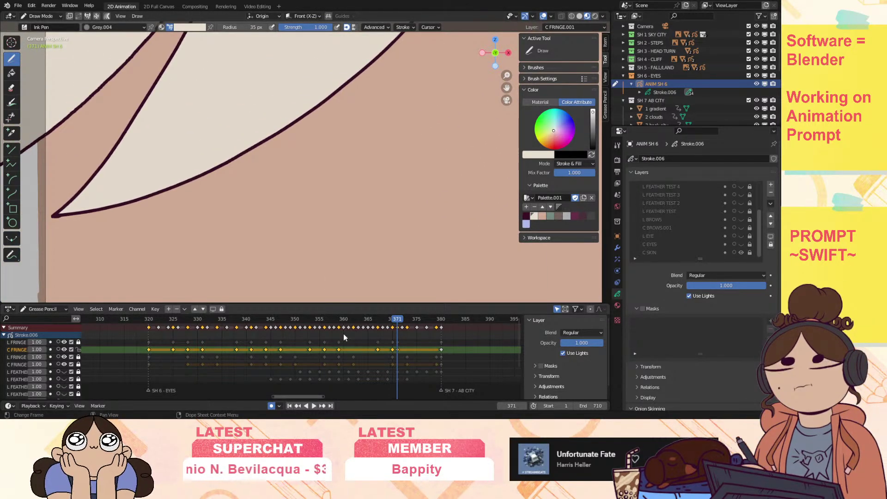
pyautogui.click(64, 350)
pyautogui.click(65, 350)
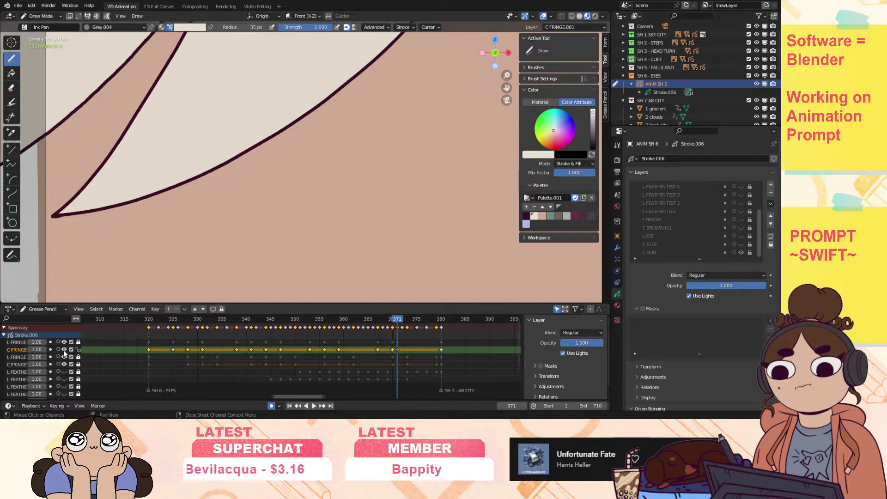
pyautogui.click(64, 364)
pyautogui.click(64, 364)
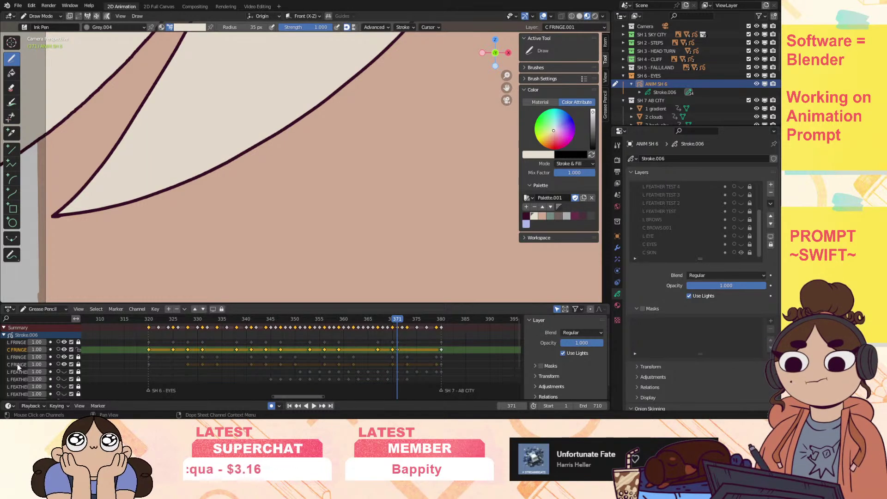
# Select the C FRINGE 2.001 layer and step from frame 320 to 362, examining the cream fill at the left lock's tip.
pyautogui.click(17, 364)
pyautogui.click(149, 323)
pyautogui.press('space')
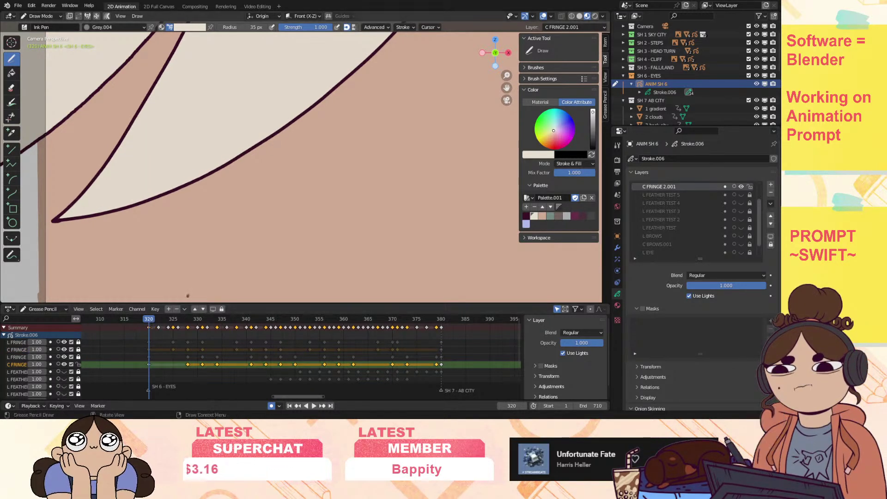
pyautogui.click(187, 321)
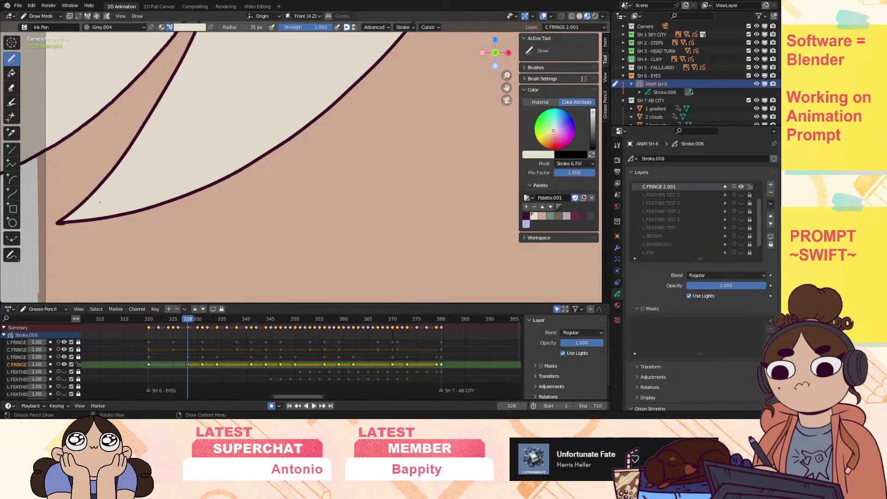
pyautogui.press('Up')
pyautogui.press('Right')
pyautogui.press('Right')
pyautogui.press('Right')
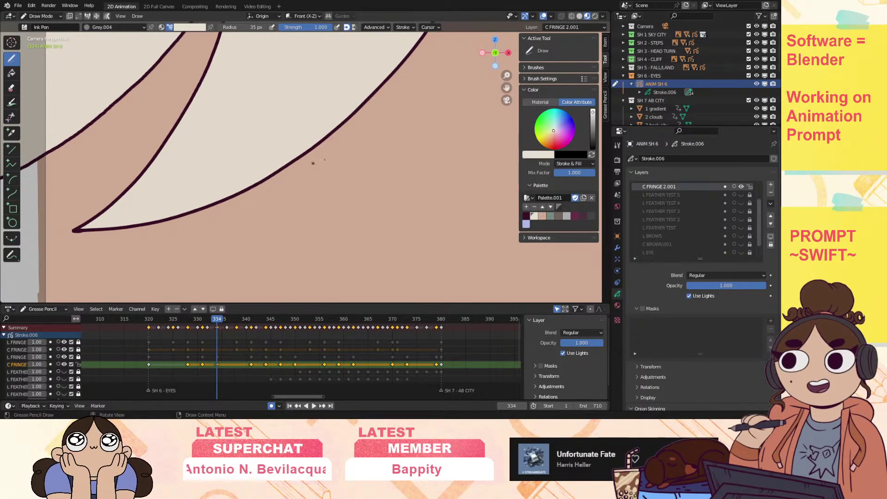
pyautogui.press('Right')
pyautogui.press('Right')
pyautogui.press('Right')
pyautogui.press('Right')
pyautogui.press('Right')
pyautogui.press('Right')
pyautogui.press('Right')
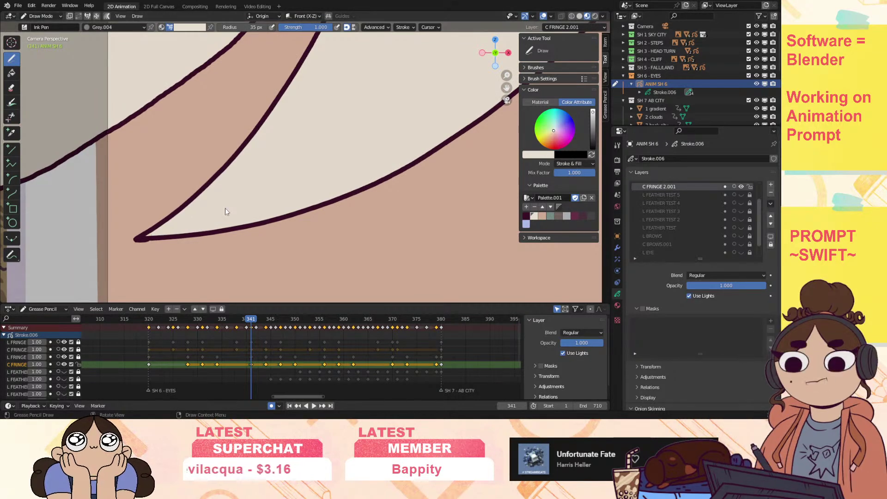
pyautogui.press('Right')
pyautogui.press('Right')
pyautogui.press('Right')
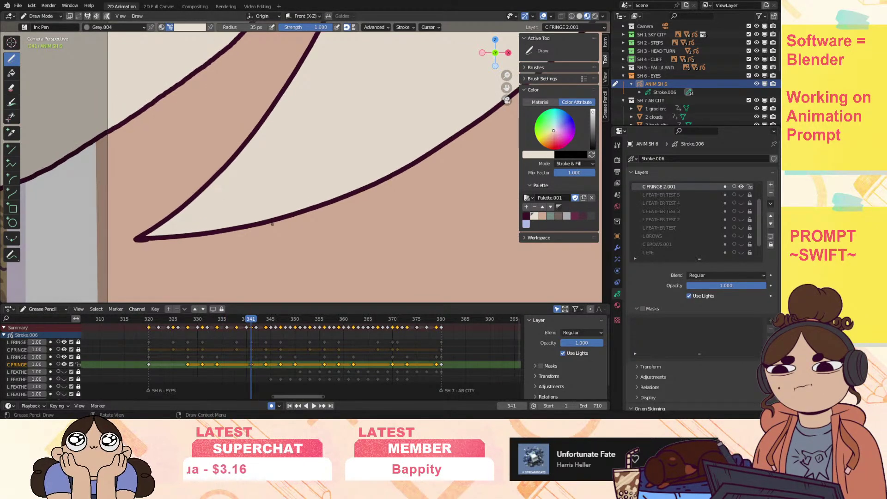
pyautogui.press('Right')
pyautogui.press('Right')
pyautogui.press('Right')
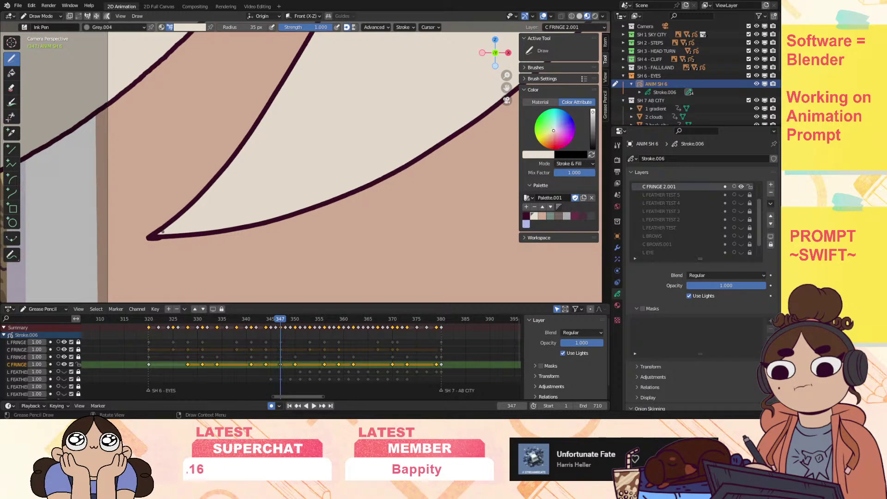
pyautogui.press('Right')
pyautogui.press('Right')
pyautogui.press('Right')
pyautogui.press('Up')
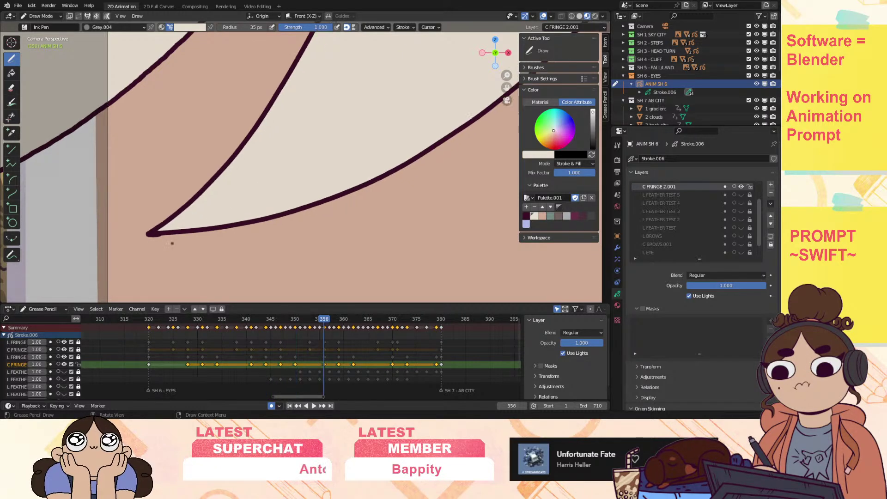
pyautogui.press('Up')
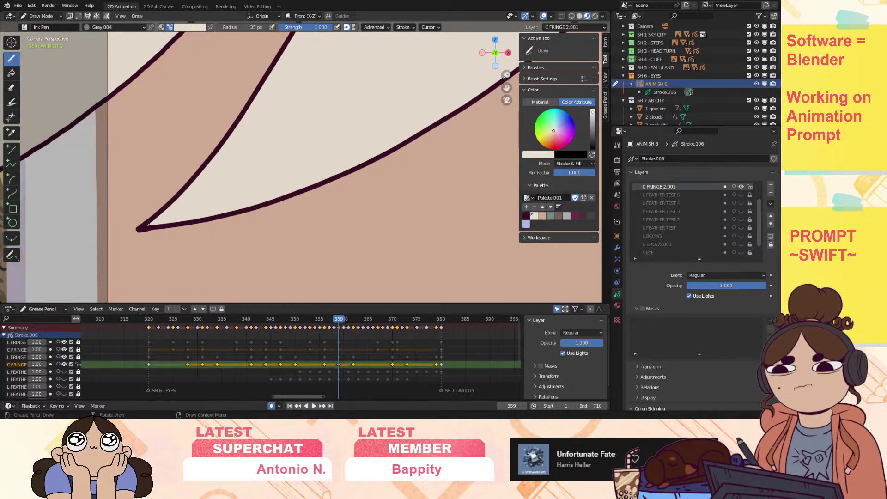
pyautogui.press('Up')
# Review the Draw tool's options and the Fill tool's advanced boundary and leak size settings, and return to the Draw tool.
pyautogui.click(408, 29)
pyautogui.click(409, 28)
pyautogui.click(379, 28)
pyautogui.click(378, 28)
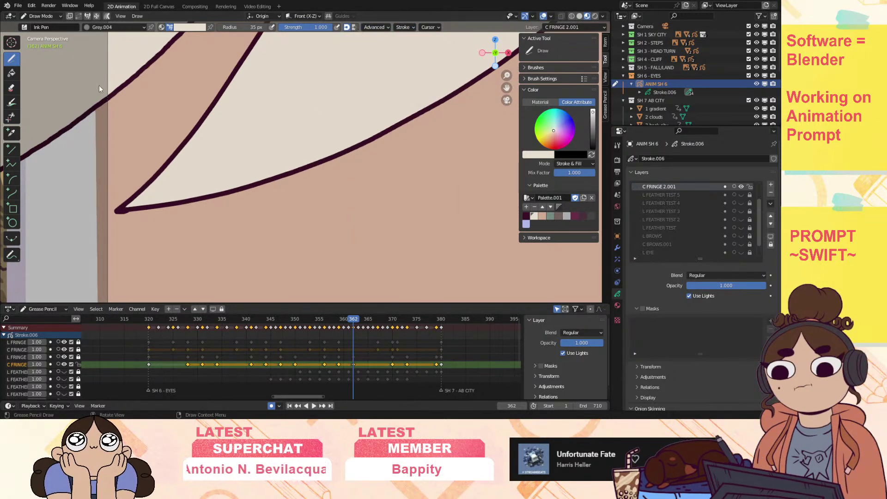
pyautogui.click(12, 73)
pyautogui.click(450, 27)
pyautogui.click(451, 28)
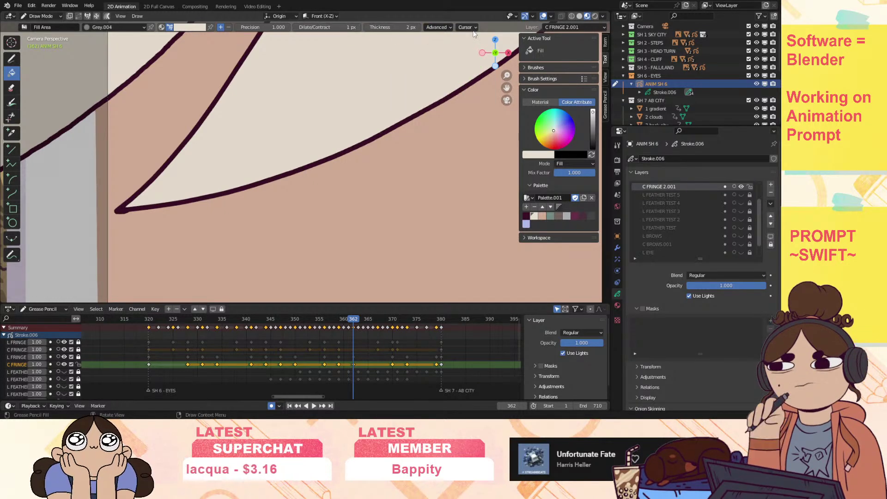
pyautogui.click(438, 27)
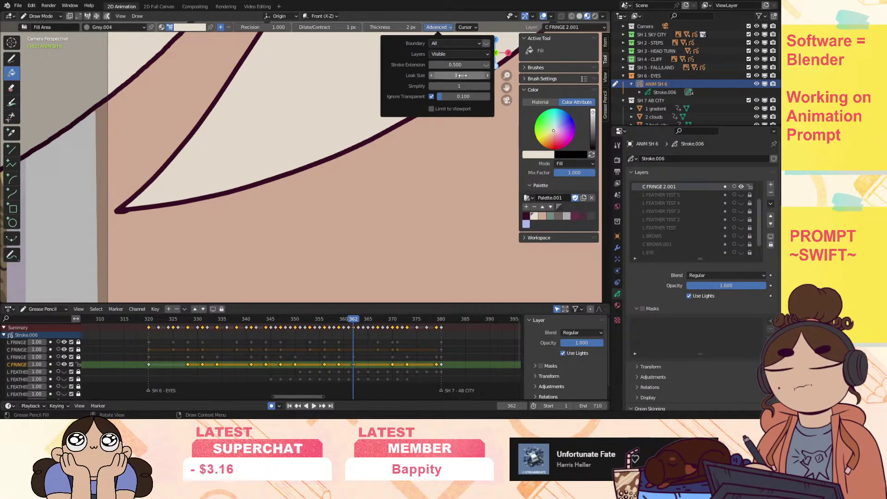
pyautogui.click(12, 58)
# Check the left lock's tip on the remaining C FRINGE 2.001 keyframes, from frame 370 through 379.
pyautogui.press('Up')
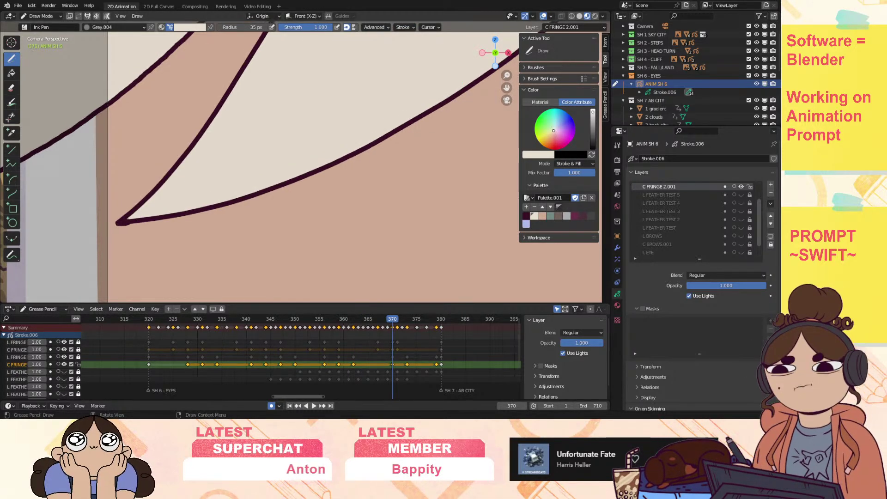
pyautogui.press('Up')
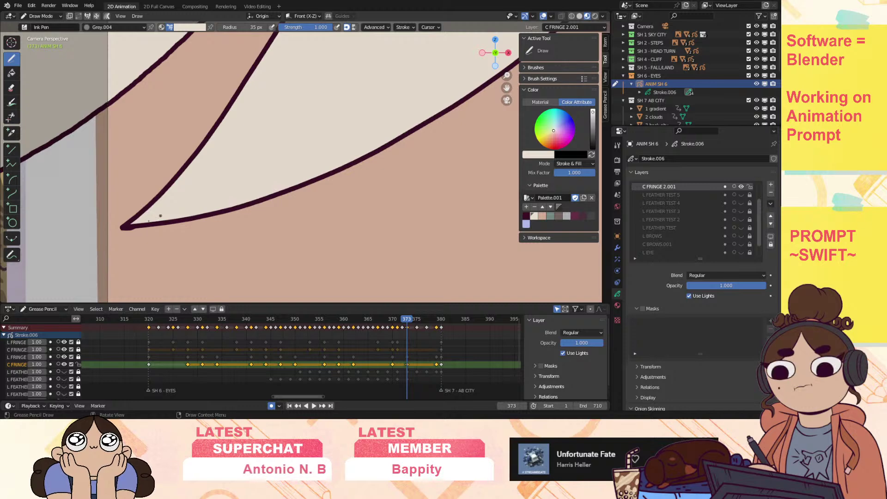
pyautogui.press('Up')
pyautogui.press('Up')
pyautogui.press('Down')
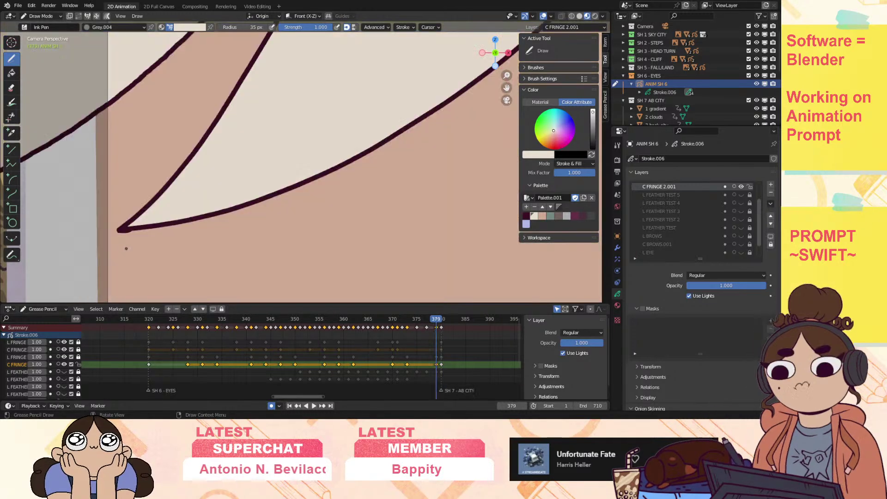
# Select the C FRINGE.001 layer and examine the cream fill of the right locks at frames 320 and 325.
pyautogui.click(16, 349)
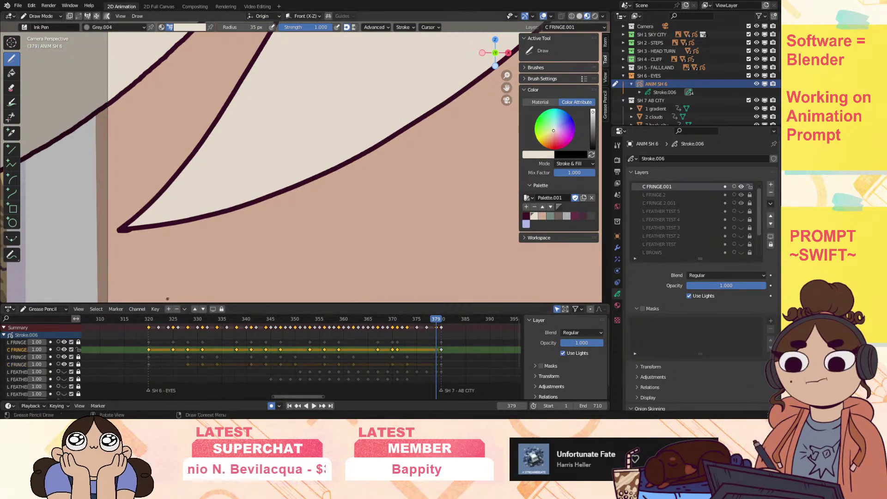
pyautogui.scroll(-1, 507, 99)
pyautogui.hotkey('shift', 'ctrl', 'space')
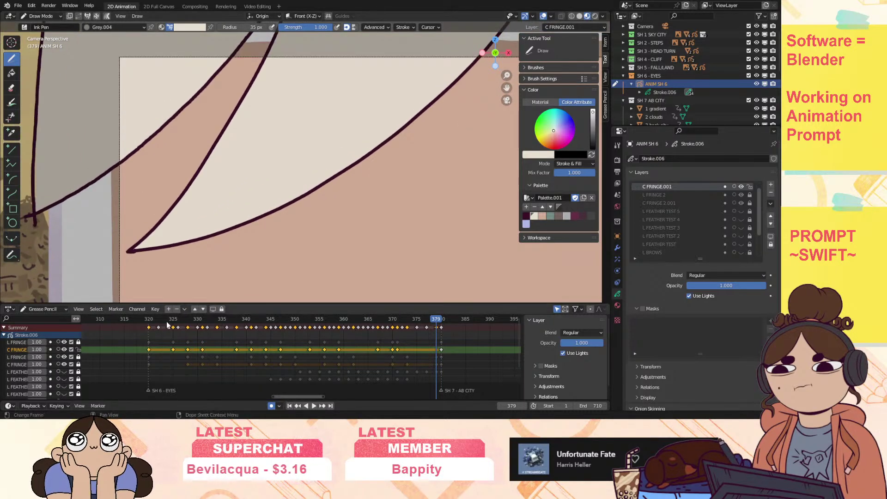
pyautogui.hotkey('shift', 'ctrl', 'space')
pyautogui.moveTo(508, 86)
pyautogui.mouseDown()
pyautogui.moveTo(121, 91)
pyautogui.moveTo(316, 98)
pyautogui.moveTo(285, 89)
pyautogui.mouseUp()
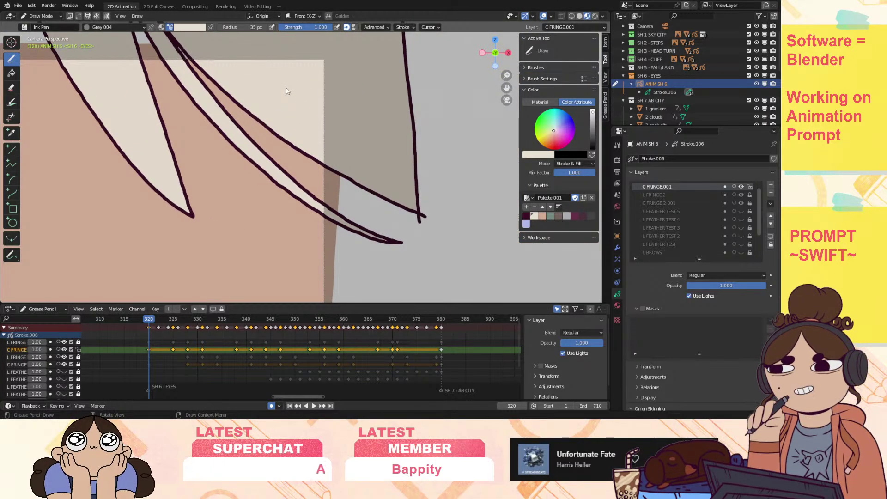
pyautogui.moveTo(155, 319); pyautogui.dragTo(174, 322)
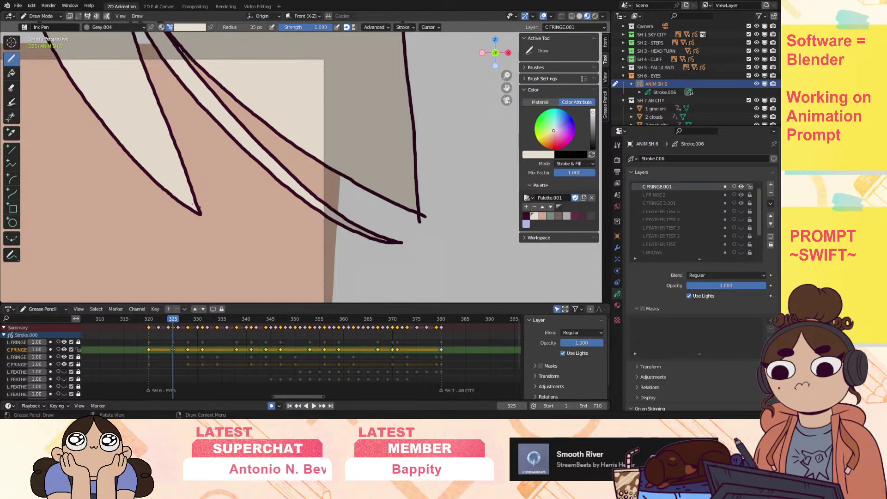
# Step through the C FRINGE.001 keyframes from frame 325 to 371, checking the cream fill at the right locks' tips.
pyautogui.press('Up')
pyautogui.press('Up')
pyautogui.press('Up')
pyautogui.press('Up')
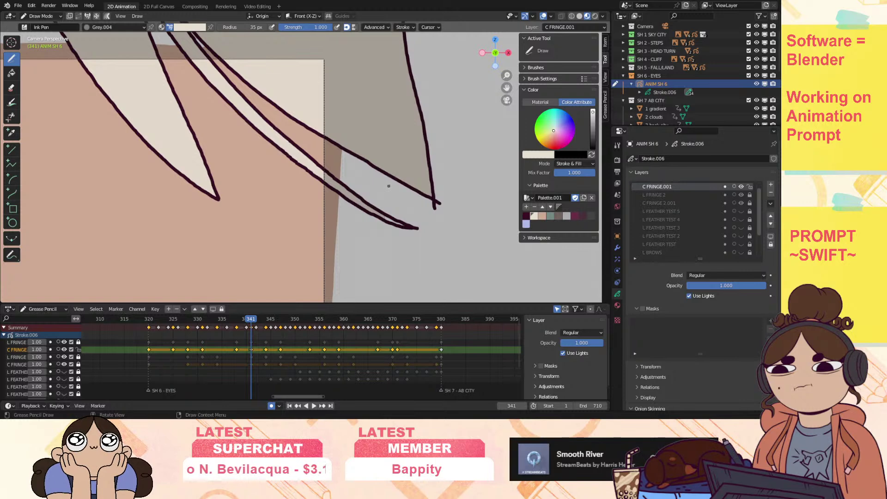
pyautogui.press('Up')
pyautogui.press('Up')
pyautogui.press('Up')
pyautogui.press('Up')
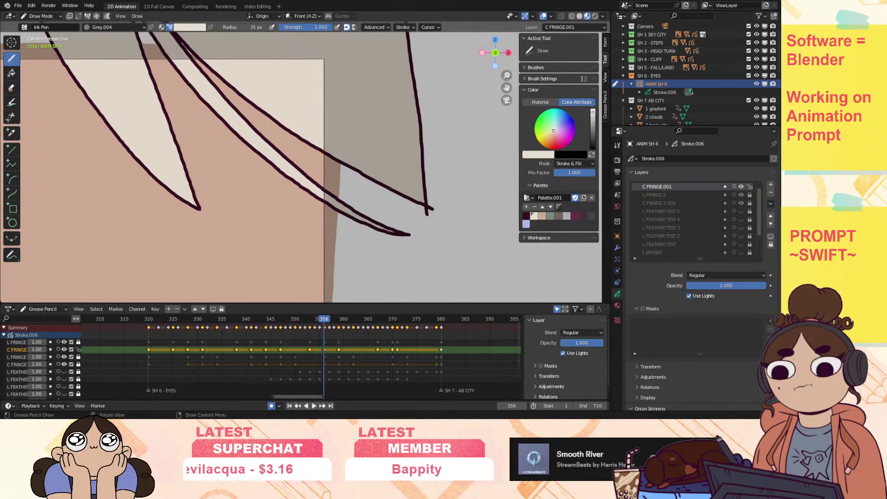
pyautogui.press('Up')
pyautogui.press('Up')
pyautogui.press('Up')
pyautogui.press('Up')
pyautogui.press('Up')
pyautogui.press('Up')
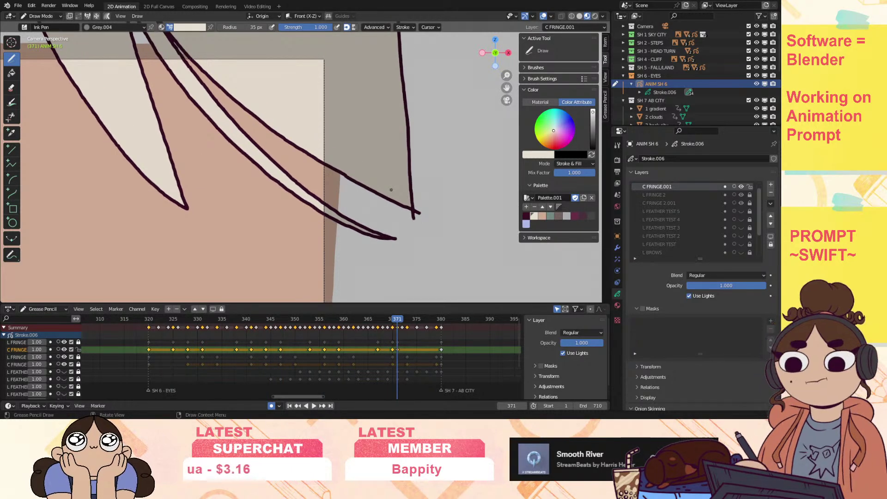
# Recheck the C FRINGE.001 fill around frame 371 and view the whole fringe at frame 373.
pyautogui.press('Down')
pyautogui.press('Down')
pyautogui.press('Down')
pyautogui.press('Down')
pyautogui.press('Down')
pyautogui.press('Down')
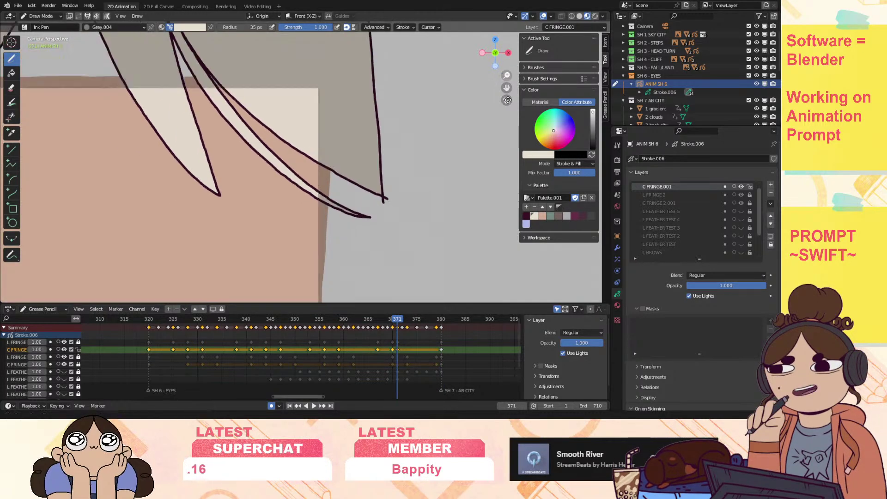
pyautogui.scroll(-4, 447, 207)
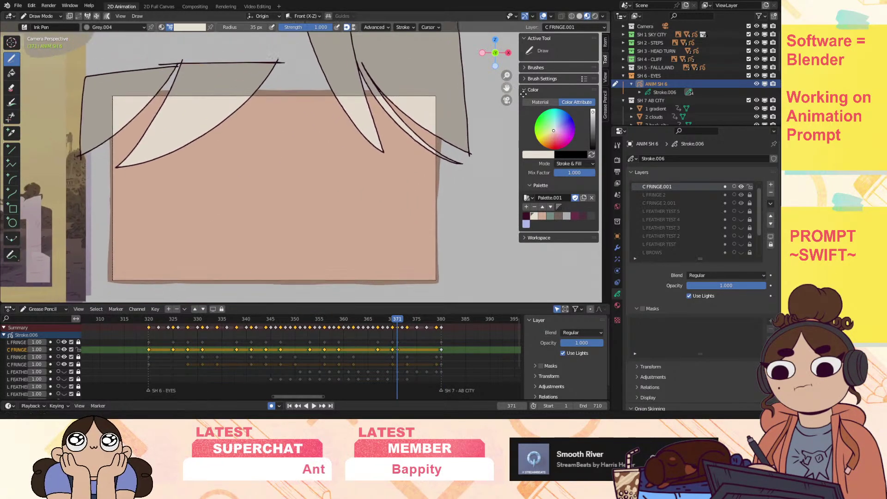
pyautogui.moveTo(403, 325)
pyautogui.mouseDown()
pyautogui.moveTo(197, 364)
pyautogui.moveTo(410, 352)
pyautogui.mouseUp()
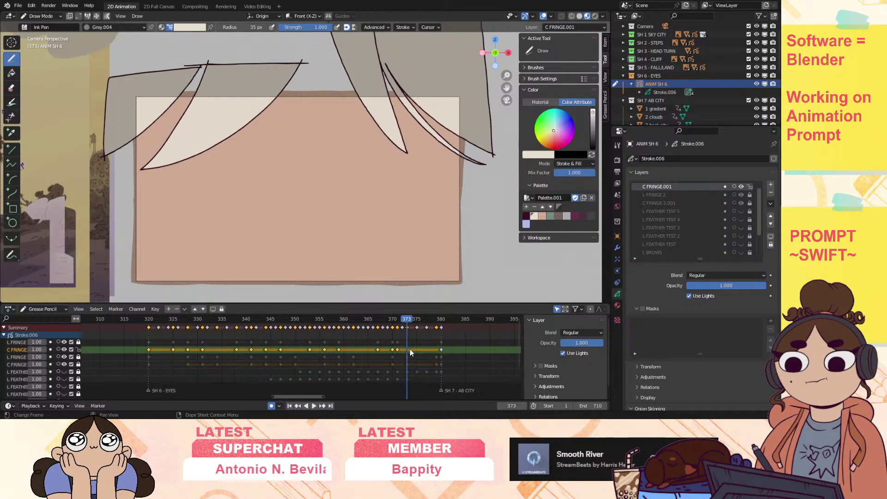
# Hide the fringe line and colour layers, and show and select the L FEATHER TEST layer.
pyautogui.scroll(-1, 758, 203)
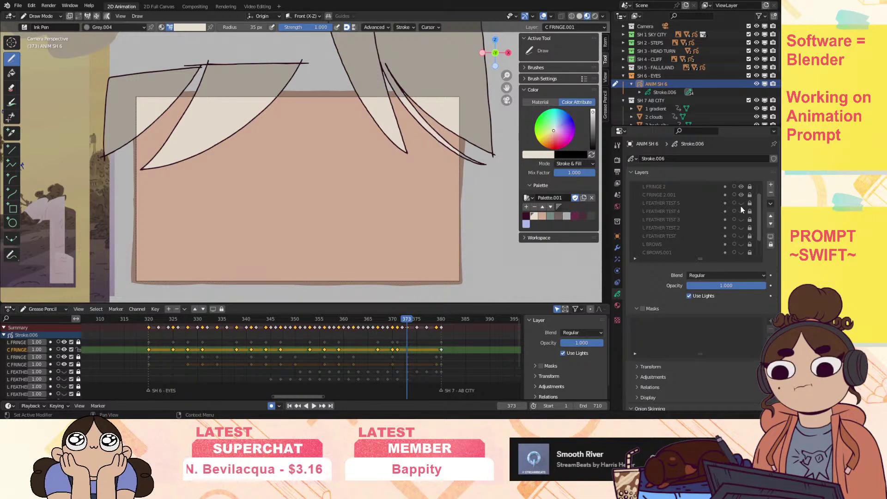
pyautogui.moveTo(742, 186); pyautogui.dragTo(756, 212)
pyautogui.scroll(2, 759, 197)
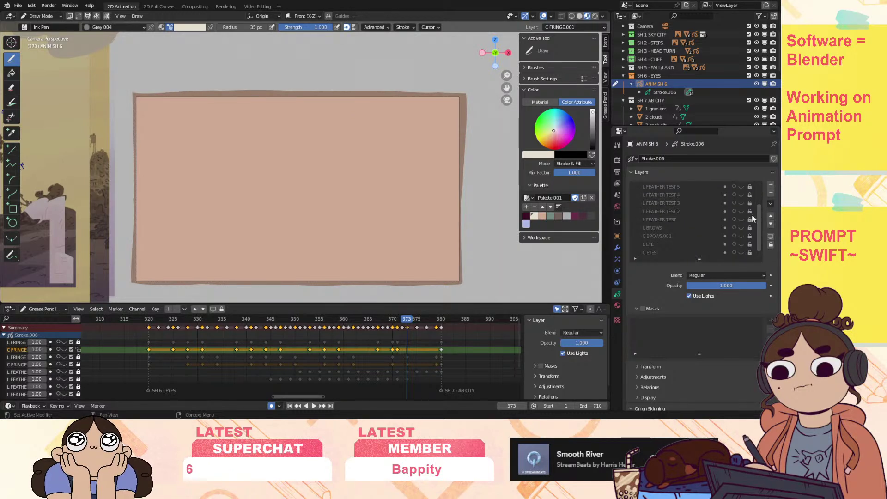
pyautogui.click(741, 219)
pyautogui.click(660, 219)
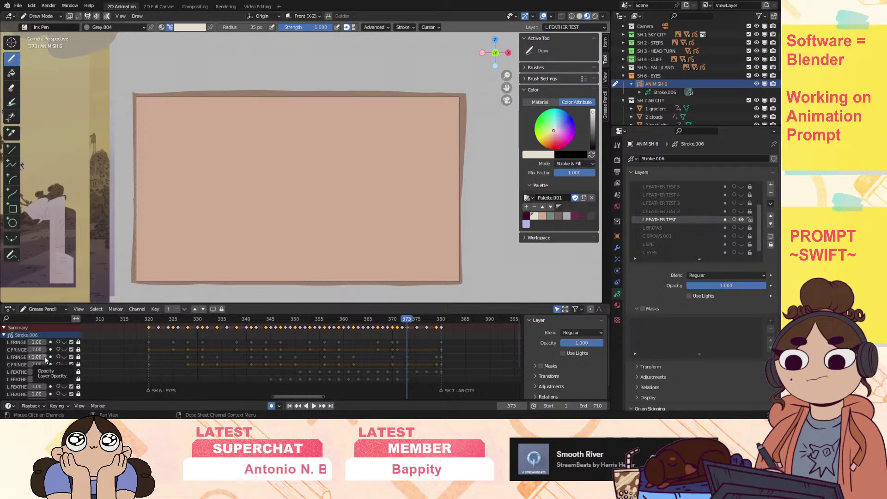
# At frame 320, duplicate the L FEATHER TEST layer with empty keyframes and rename the copy C FEATHER TEST.001.
pyautogui.scroll(-4, 22, 381)
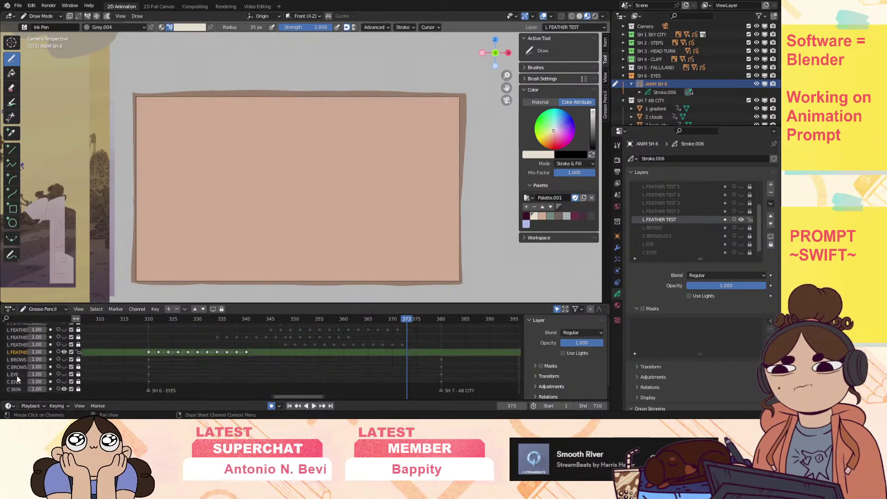
pyautogui.click(148, 319)
pyautogui.press('space')
pyautogui.click(770, 203)
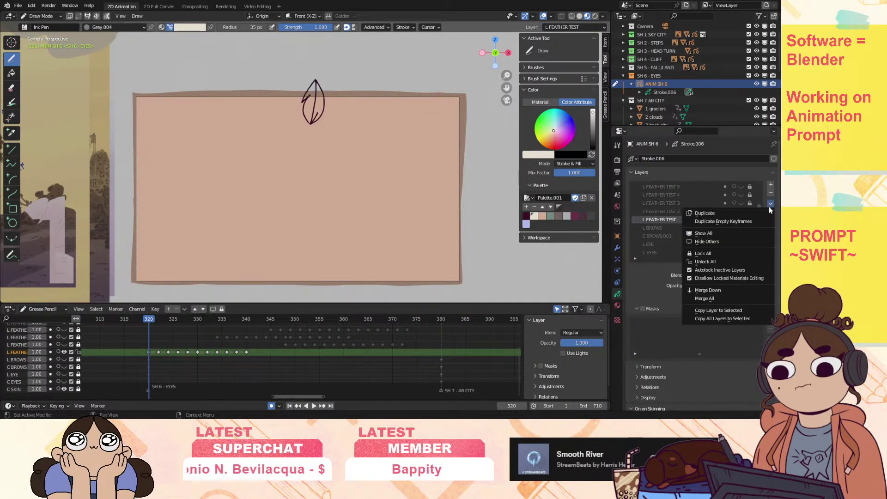
pyautogui.click(734, 221)
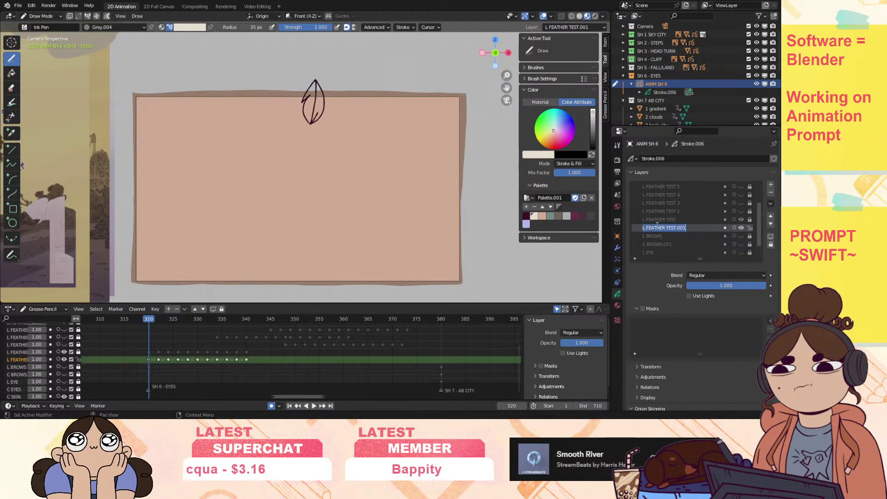
pyautogui.press('Delete')
pyautogui.write('C')
pyautogui.press('Return')
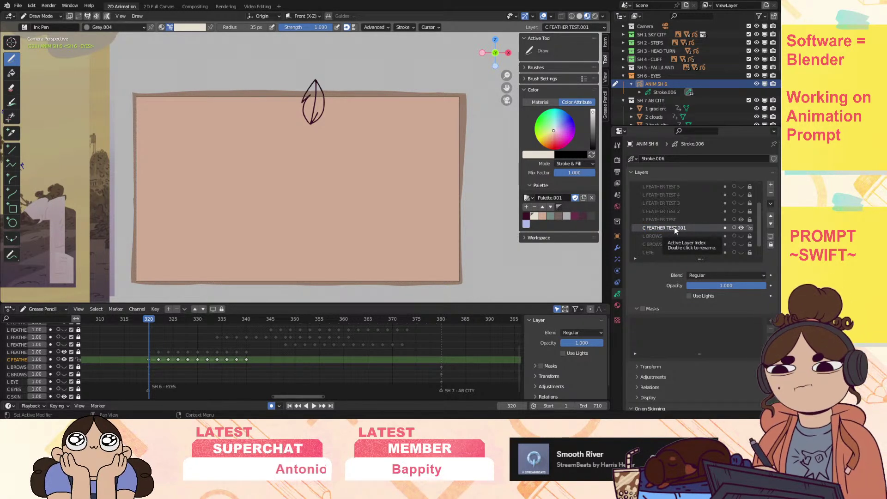
# Fill both halves of the feather at frame 320 with cream on the C FEATHER TEST.001 layer.
pyautogui.scroll(4, 472, 138)
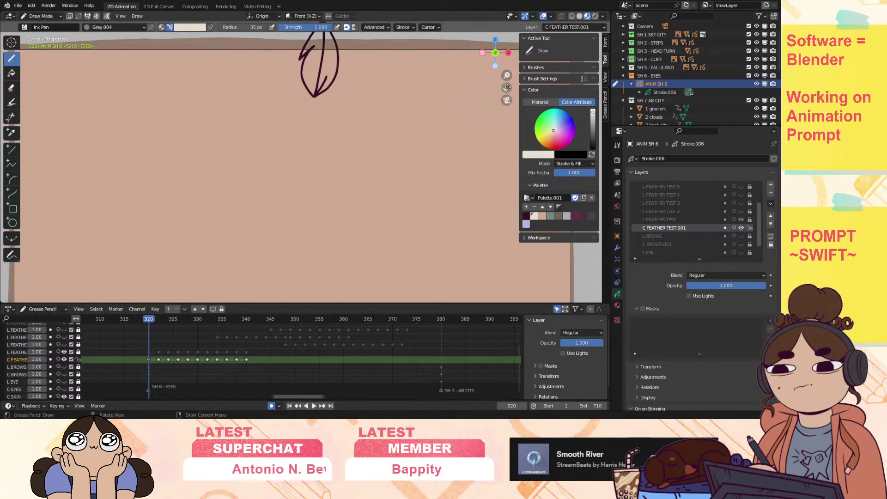
pyautogui.click(17, 73)
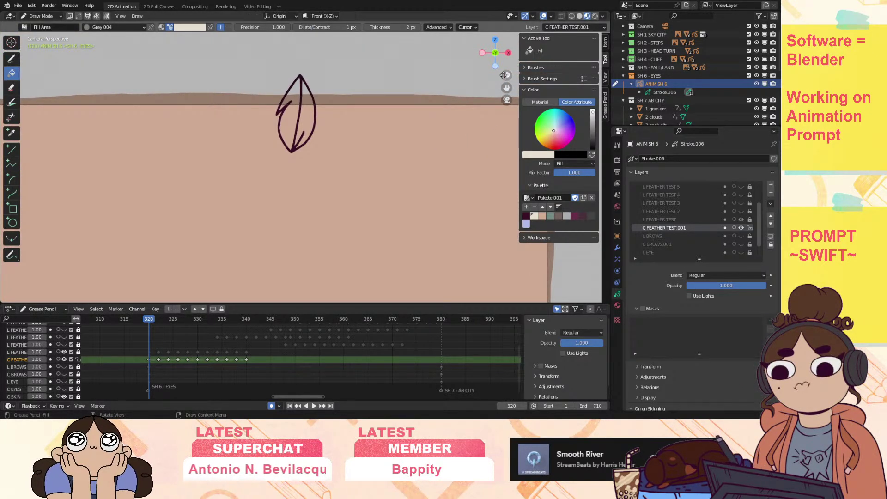
pyautogui.scroll(3, 307, 161)
pyautogui.click(275, 93)
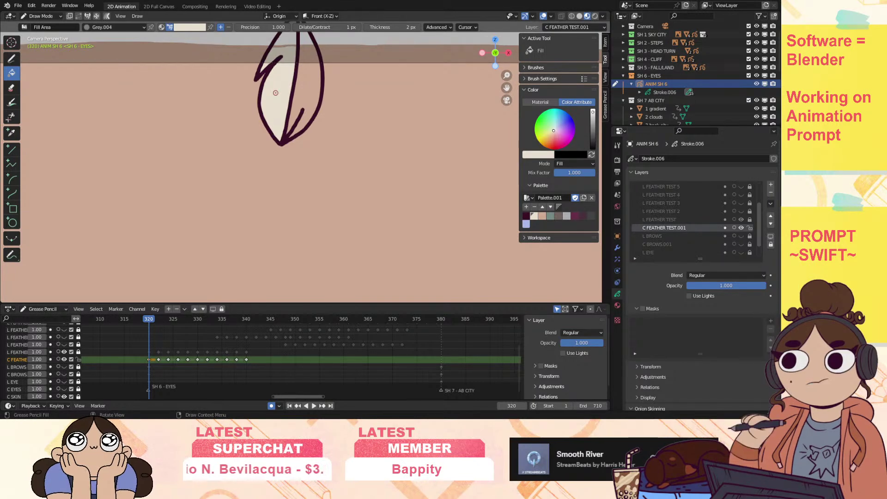
pyautogui.click(302, 88)
pyautogui.moveTo(507, 75); pyautogui.dragTo(509, 187)
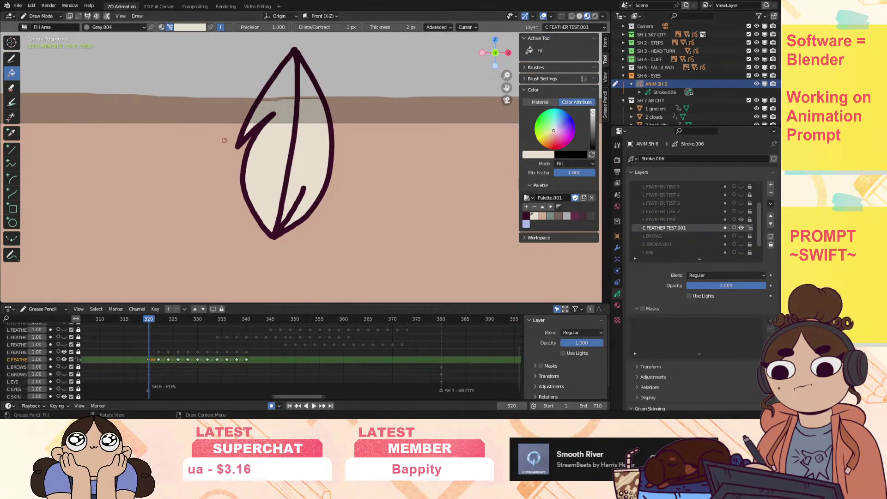
# Fill both halves of the feather at frame 322 with cream.
pyautogui.press('Down')
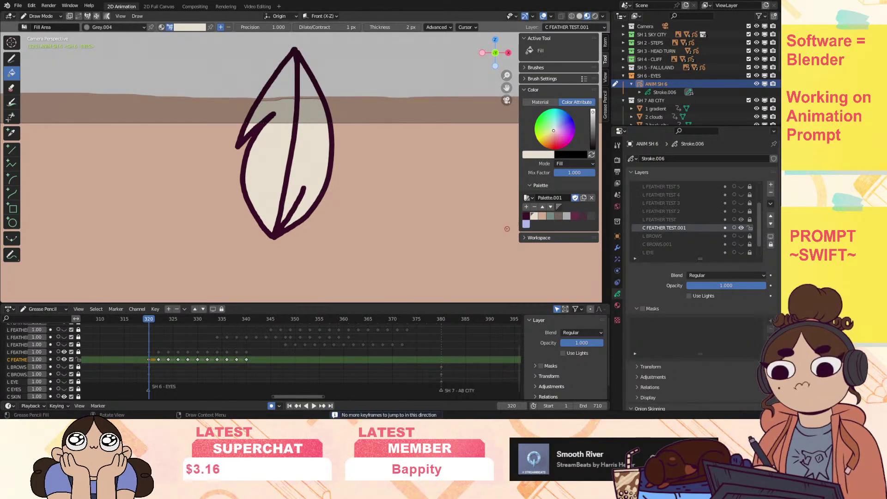
pyautogui.click(157, 319)
pyautogui.moveTo(508, 88); pyautogui.dragTo(502, 5)
pyautogui.click(258, 130)
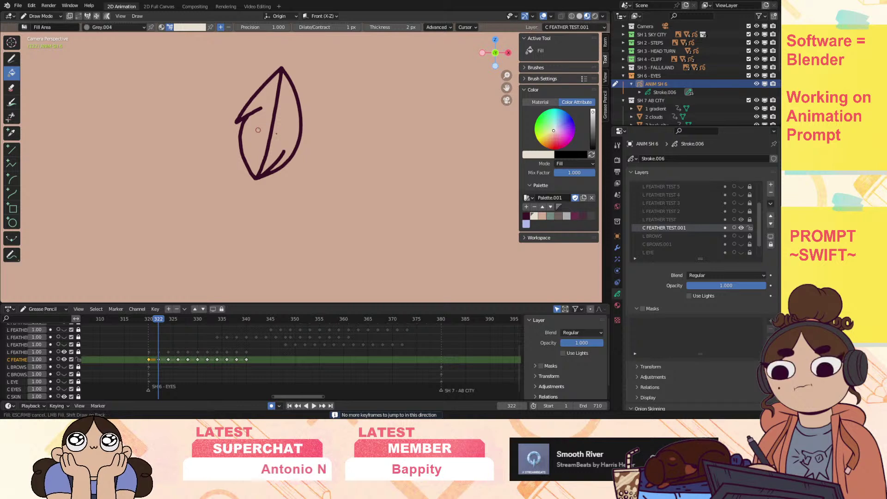
pyautogui.click(287, 132)
pyautogui.press('Up')
pyautogui.press('Down')
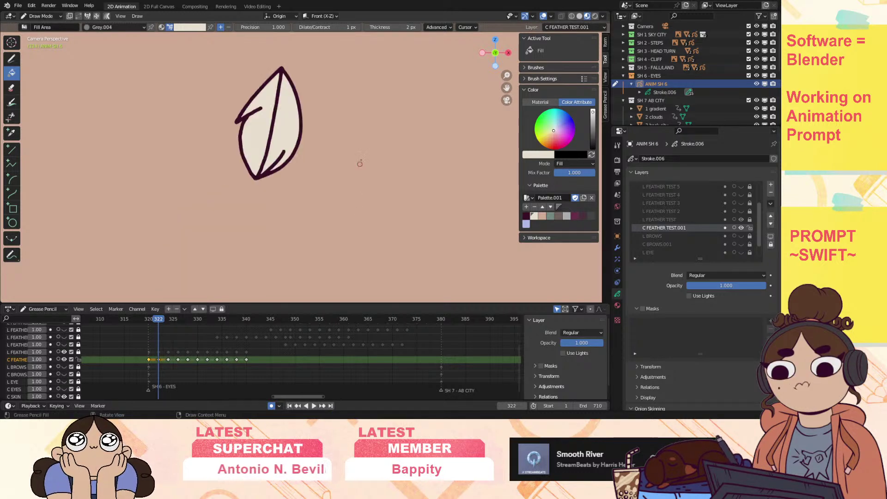
# Try filling the feather's left half at frame 324 with Dilate/Contract at 2 px, undo it and return the setting to 1 px.
pyautogui.click(360, 27)
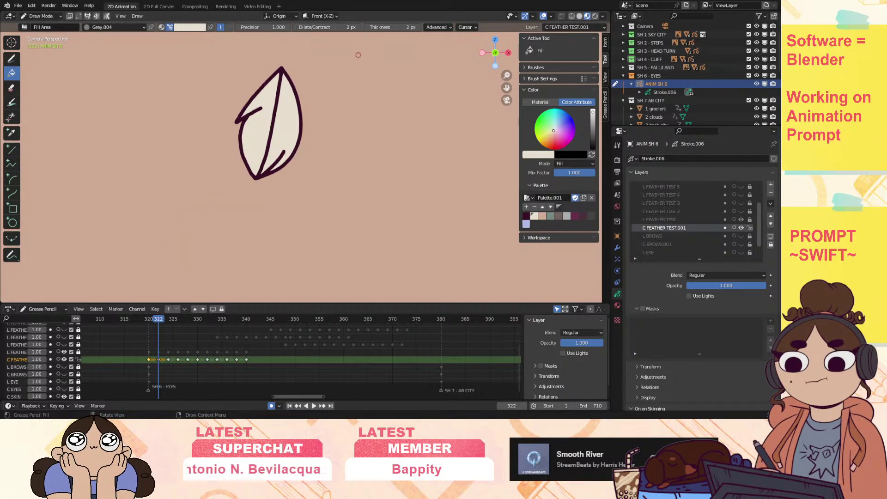
pyautogui.press('Up')
pyautogui.click(200, 231)
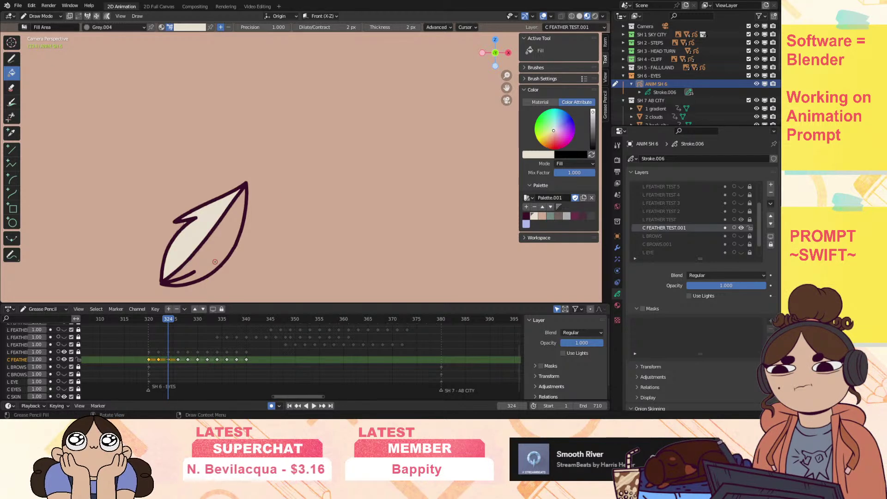
pyautogui.moveTo(506, 75); pyautogui.dragTo(655, 29)
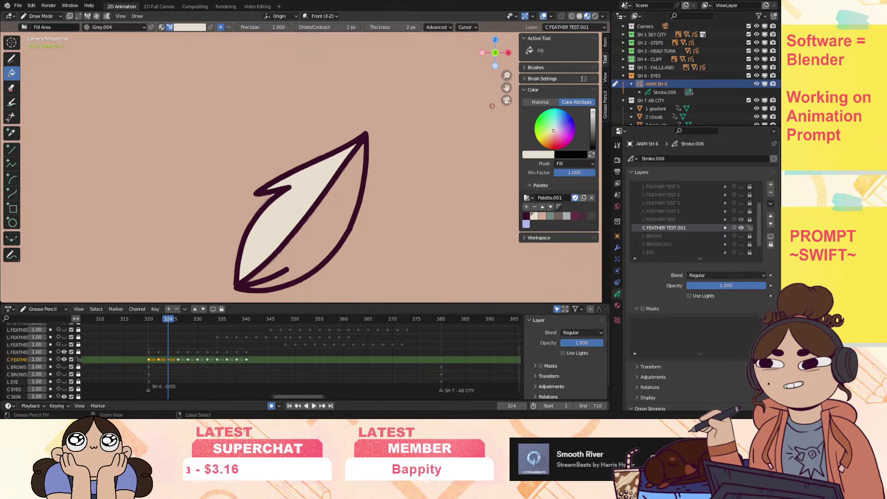
pyautogui.hotkey('ctrl', 'z')
pyautogui.click(297, 28)
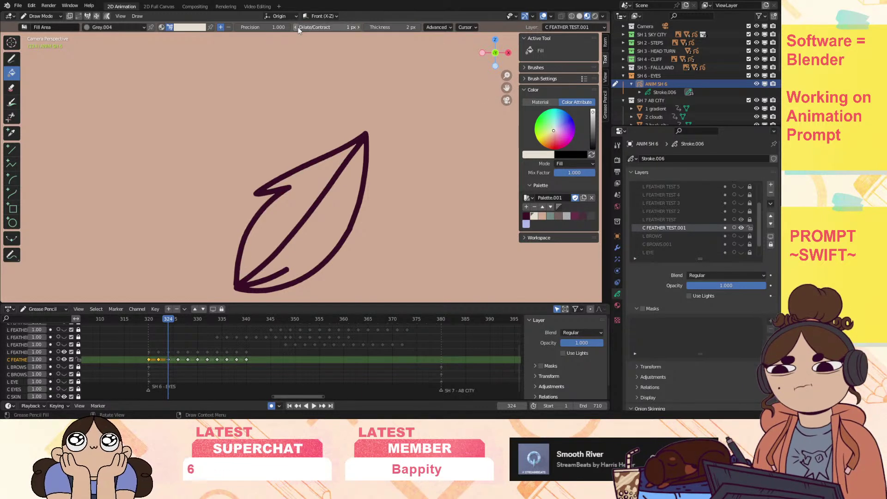
# Fill both halves of the feather at frame 324 with cream, testing a fill thickness of 3 px before setting it to 2 px.
pyautogui.click(303, 187)
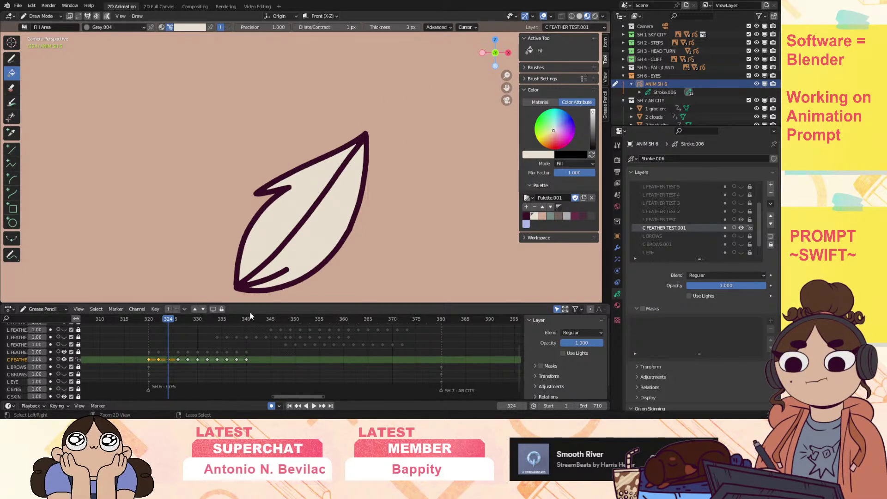
pyautogui.hotkey('ctrl', 'z')
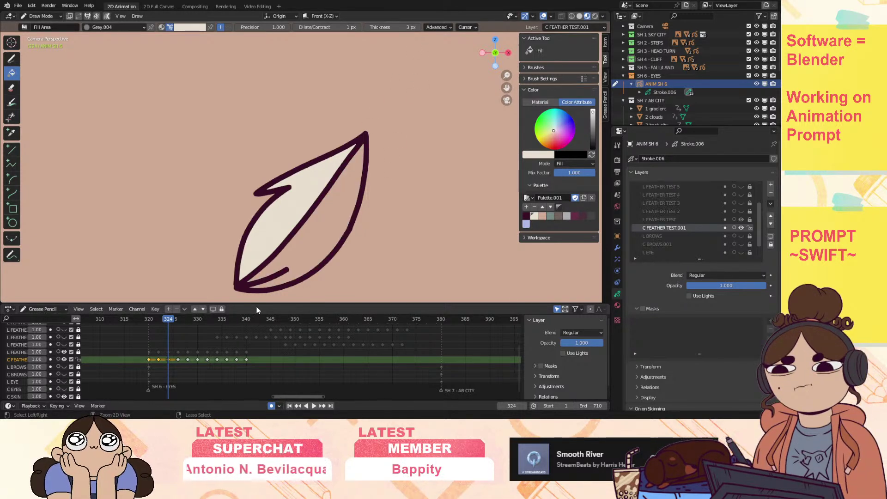
pyautogui.click(315, 236)
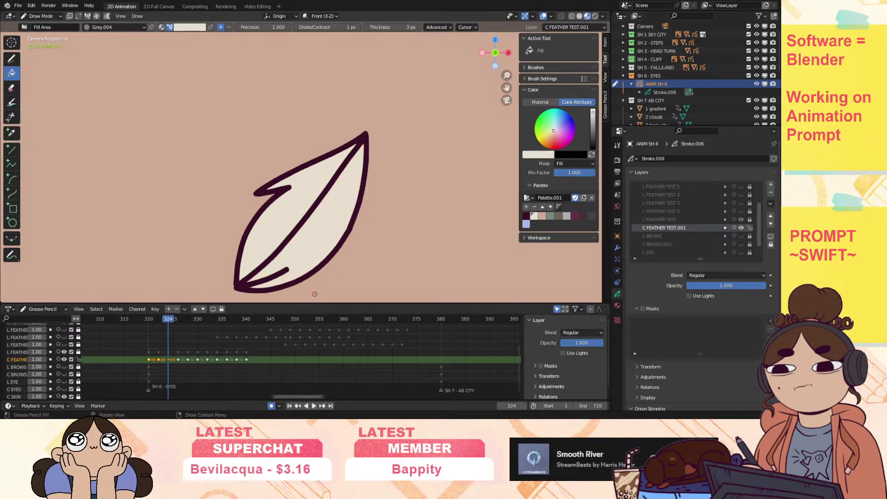
pyautogui.hotkey('ctrl', 'z')
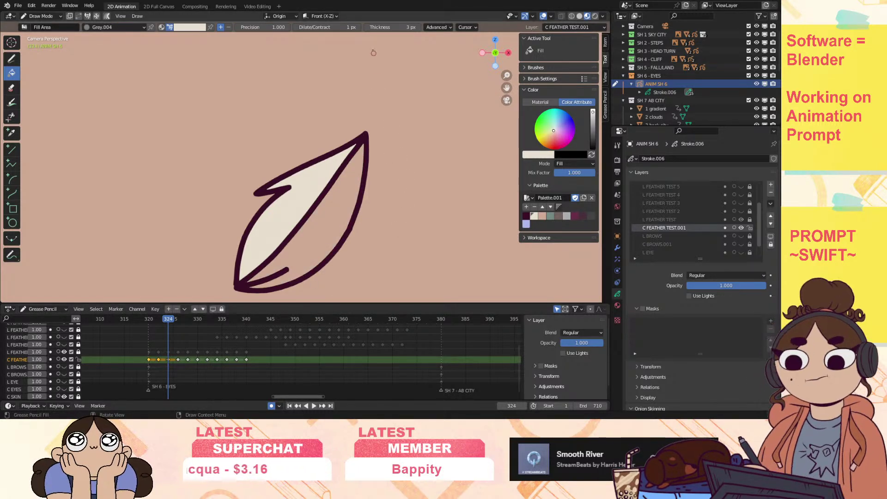
pyautogui.click(367, 31)
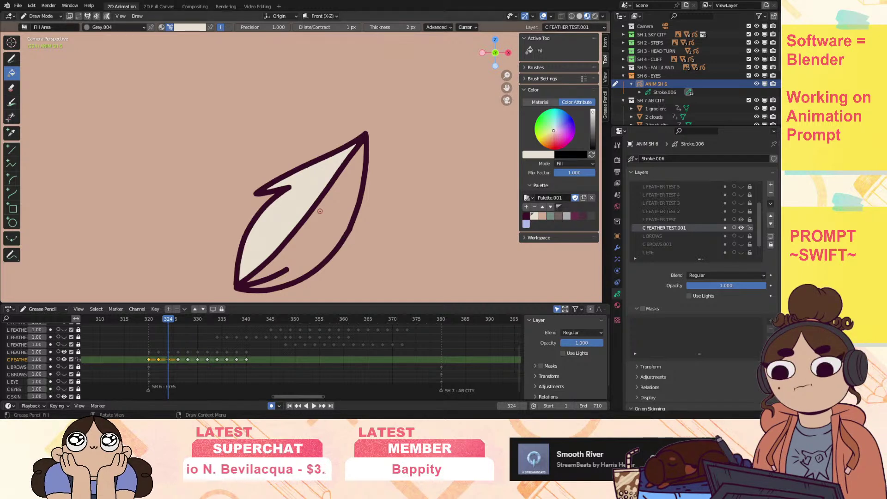
pyautogui.moveTo(506, 87); pyautogui.dragTo(513, 30)
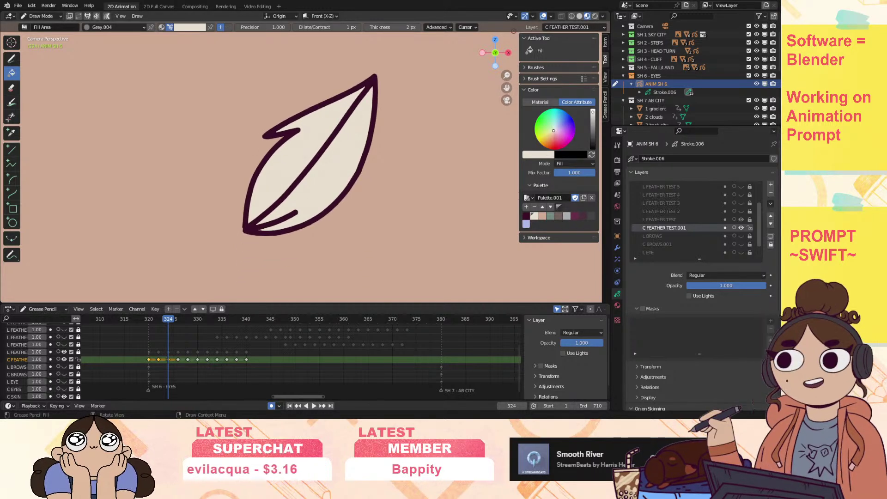
# Fill both halves of the feather with cream at frames 326, 328 and 330.
pyautogui.press('Up')
pyautogui.click(238, 208)
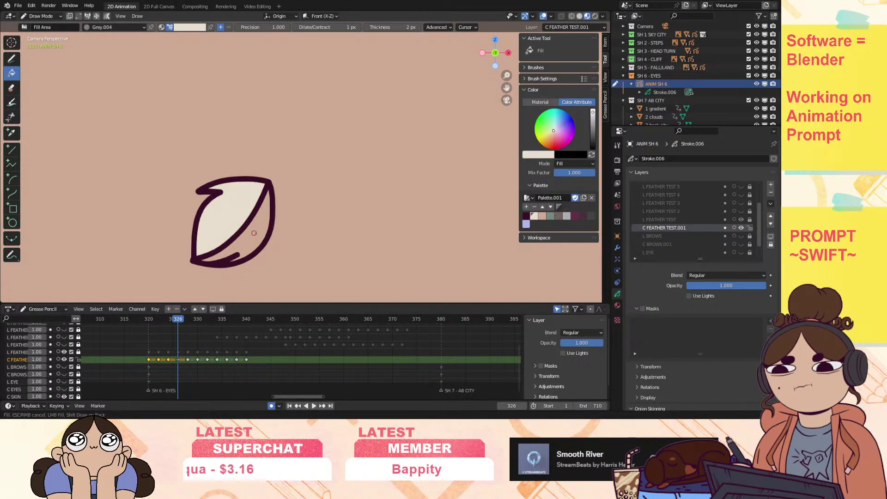
pyautogui.press('Up')
pyautogui.click(208, 257)
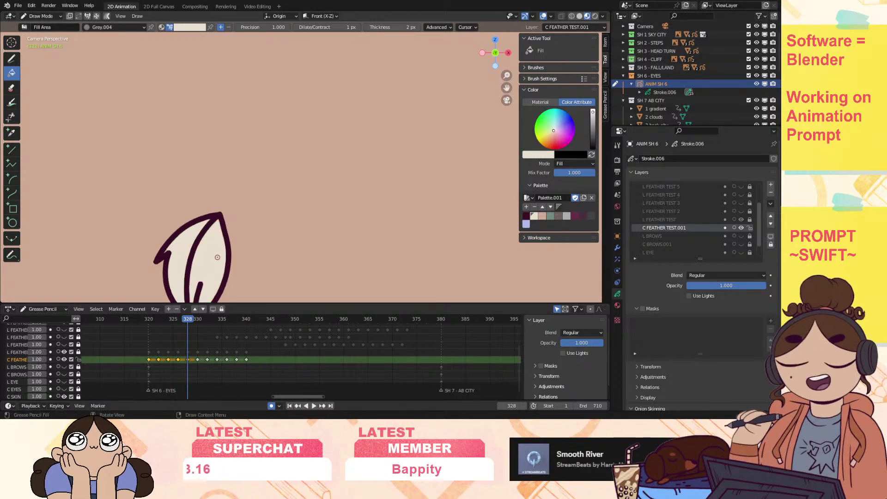
pyautogui.press('Up')
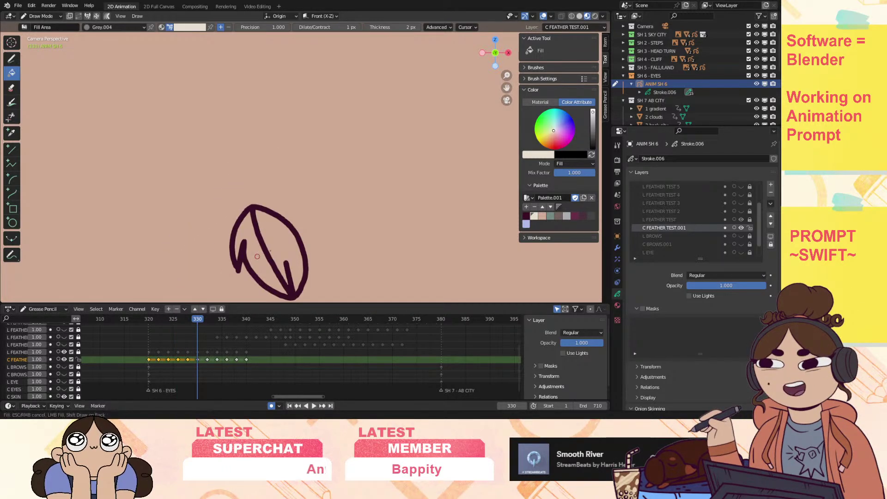
pyautogui.click(256, 256)
# Fill both halves of the falling feather with cream at frames 332, 334 and 336.
pyautogui.press('Up')
pyautogui.moveTo(506, 89); pyautogui.dragTo(468, 3)
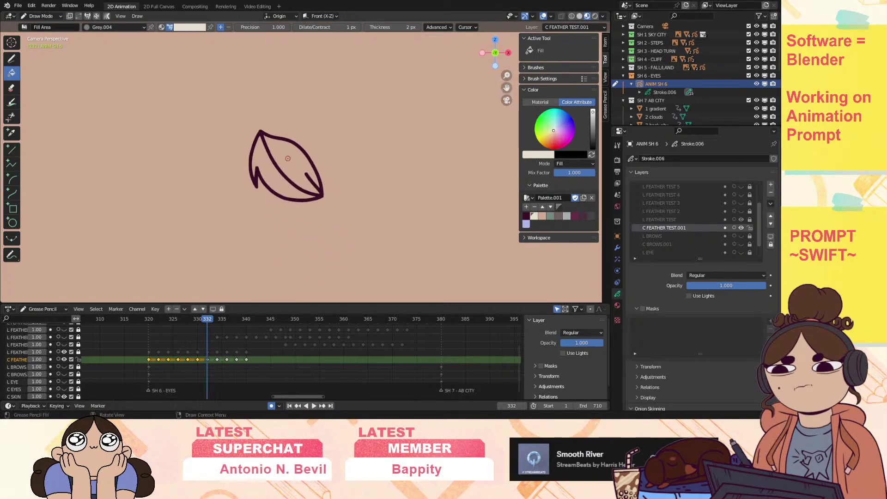
pyautogui.press('Up')
pyautogui.click(357, 206)
pyautogui.press('Up')
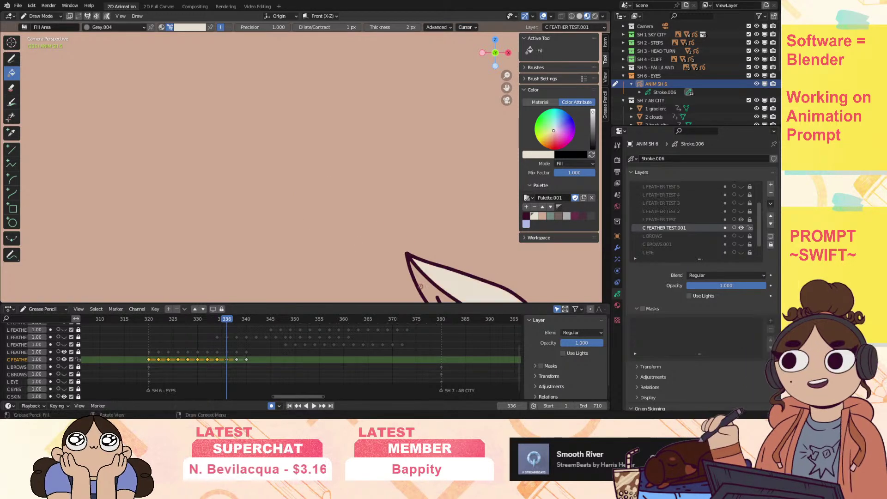
pyautogui.moveTo(510, 86); pyautogui.dragTo(439, 38)
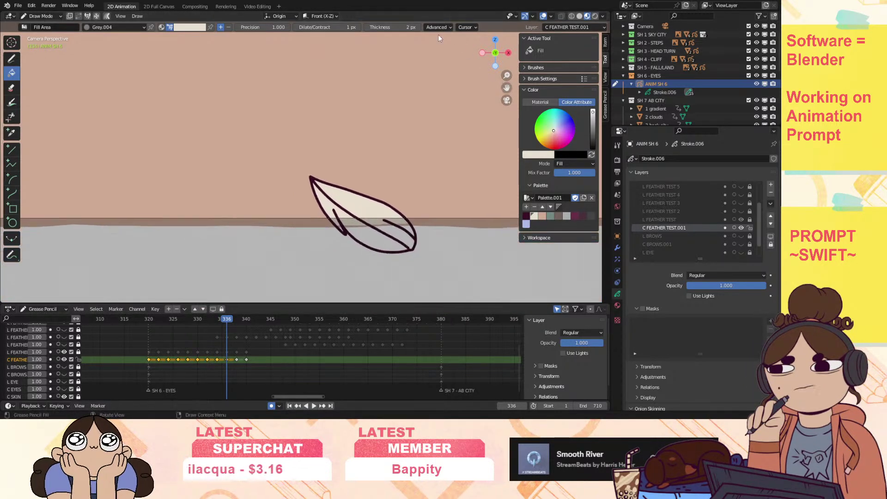
# Play back the coloured first feather against the whole camera frame to check its fills.
pyautogui.click(236, 319)
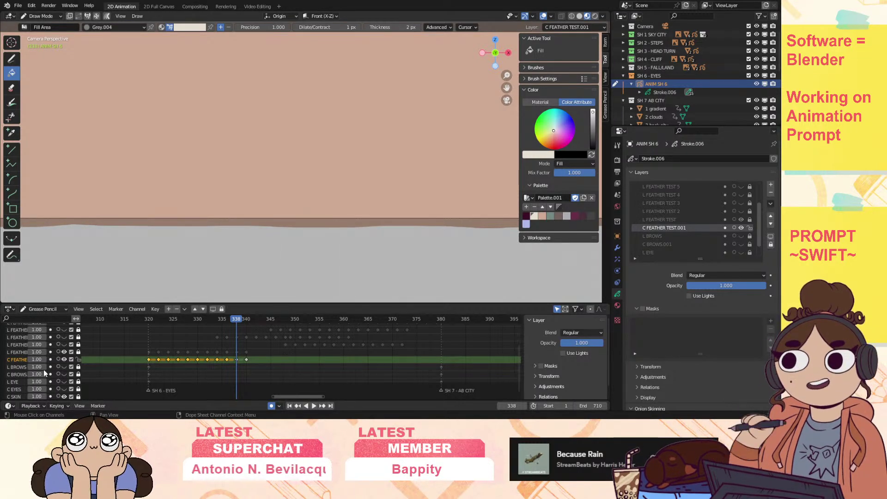
pyautogui.moveTo(506, 74); pyautogui.dragTo(513, 94)
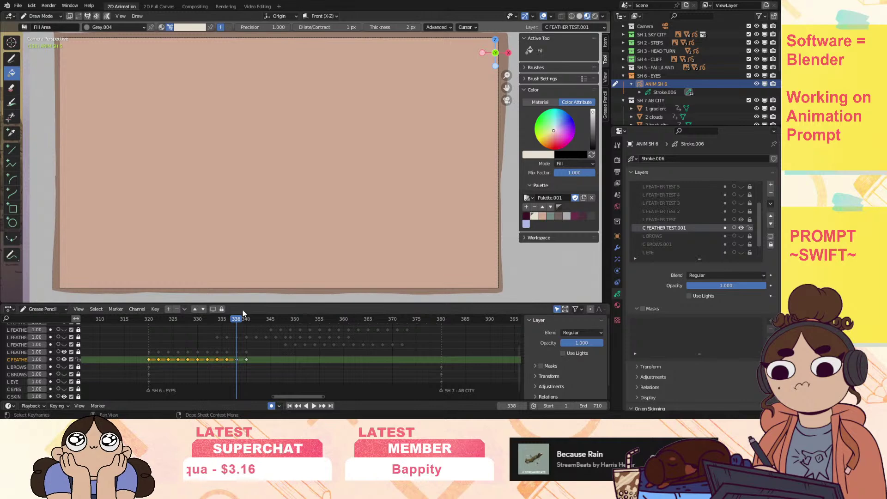
pyautogui.hotkey('ctrl', 'shift', 'space')
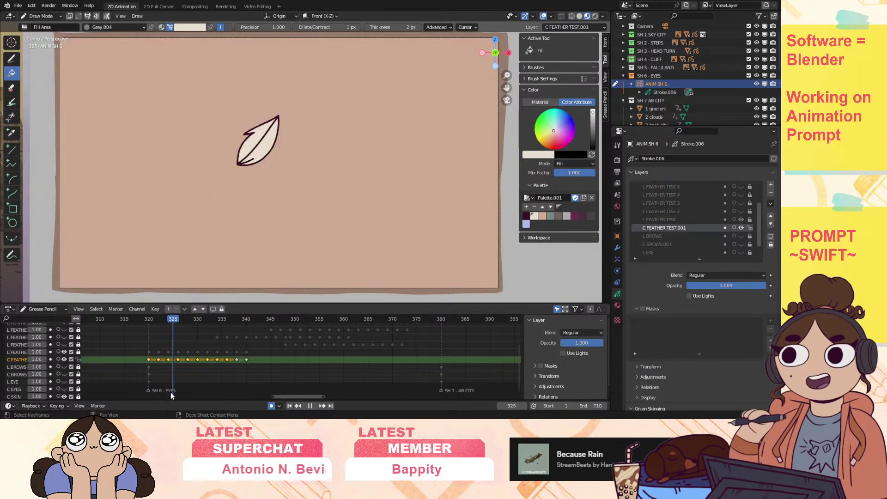
pyautogui.press('space')
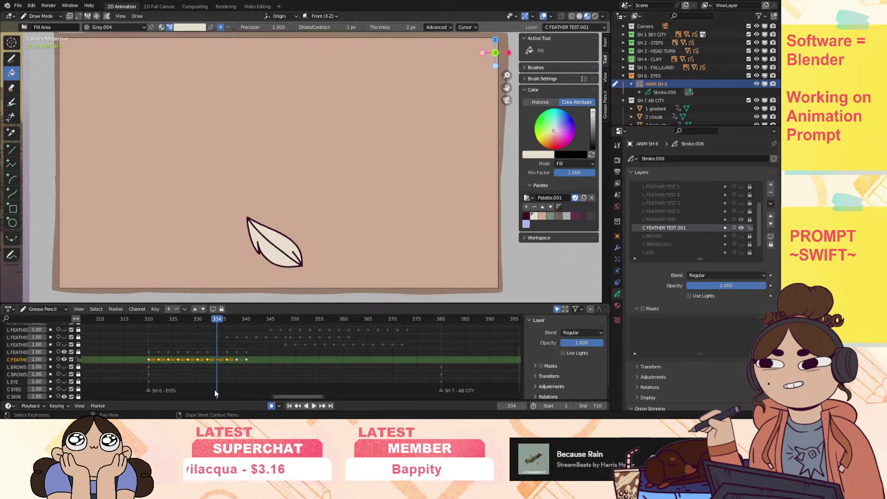
# Make the L FEATHER TEST 2 layer active and visible at frame 348.
pyautogui.click(20, 352)
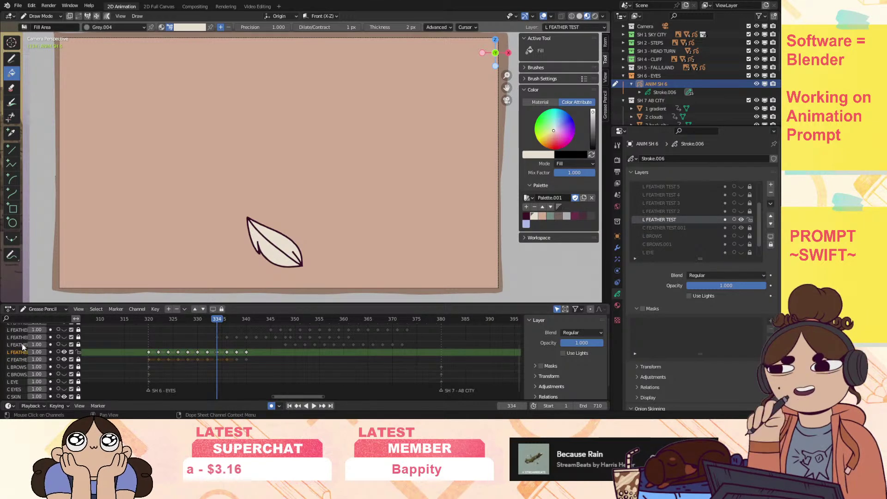
pyautogui.click(20, 345)
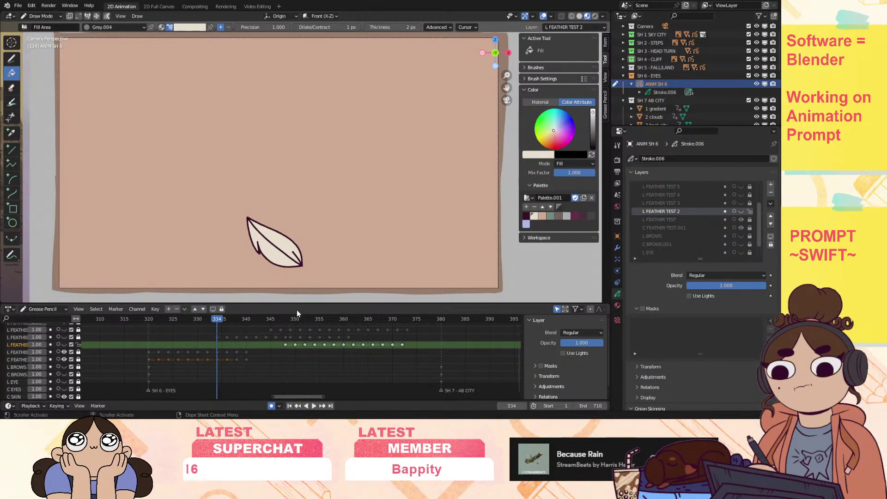
pyautogui.scroll(2, 758, 201)
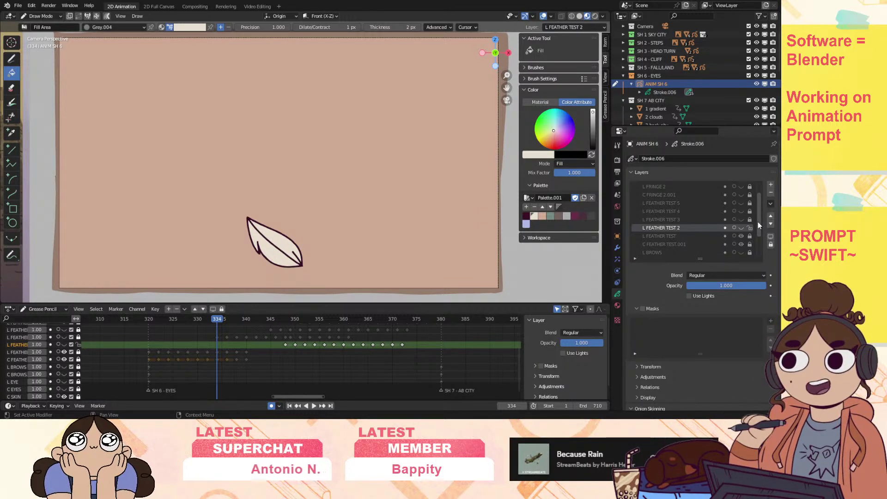
pyautogui.click(286, 318)
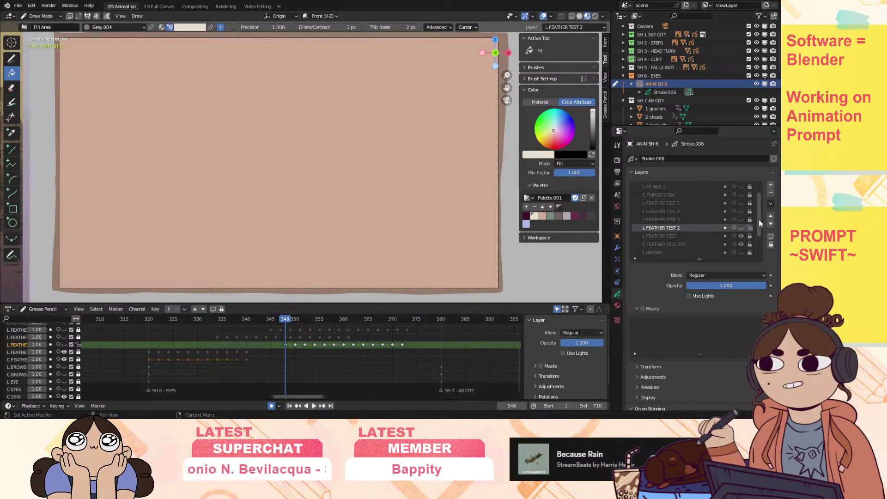
pyautogui.scroll(-1, 759, 221)
pyautogui.click(741, 220)
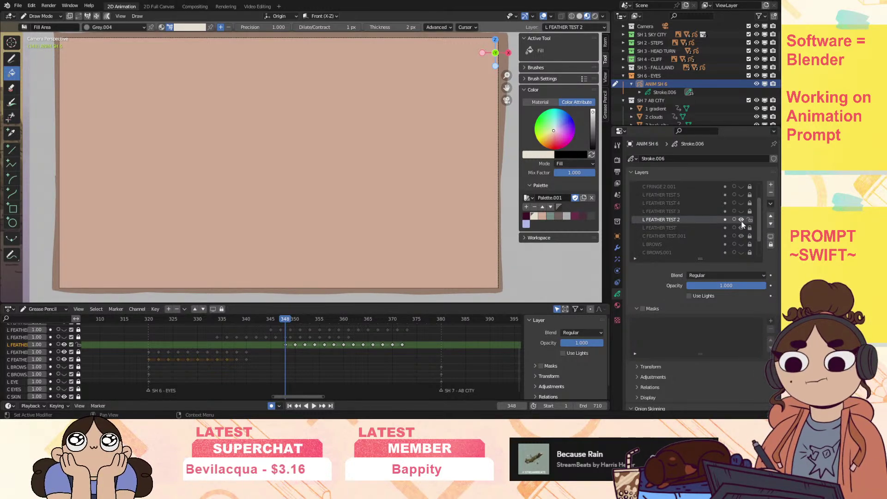
# Duplicate L FEATHER TEST 2 with empty keyframes and rename the copy C FEATHER TEST 2.001.
pyautogui.click(770, 203)
pyautogui.click(770, 203)
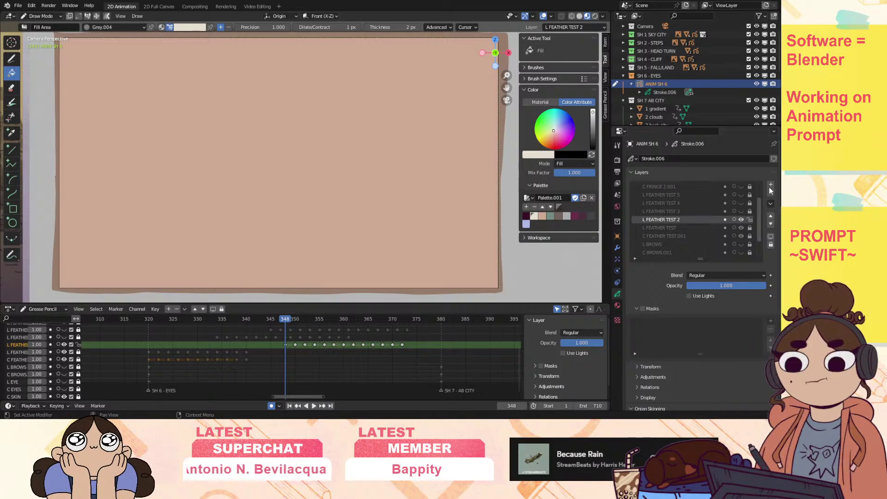
pyautogui.click(770, 204)
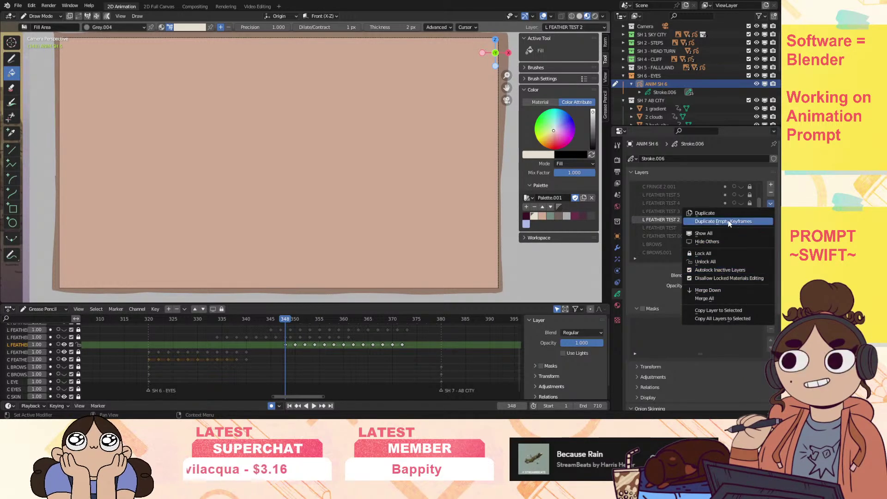
pyautogui.click(742, 222)
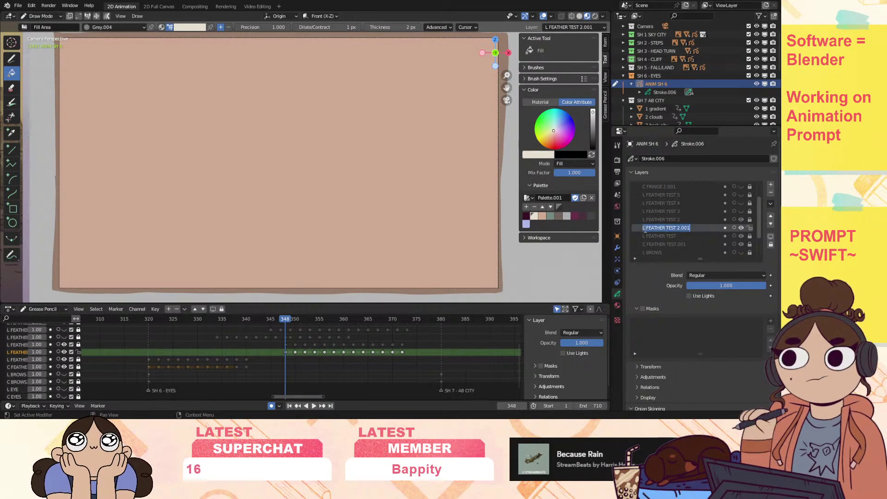
pyautogui.doubleClick(660, 229)
pyautogui.press('Delete')
pyautogui.write('C')
pyautogui.moveTo(682, 229); pyautogui.dragTo(707, 234)
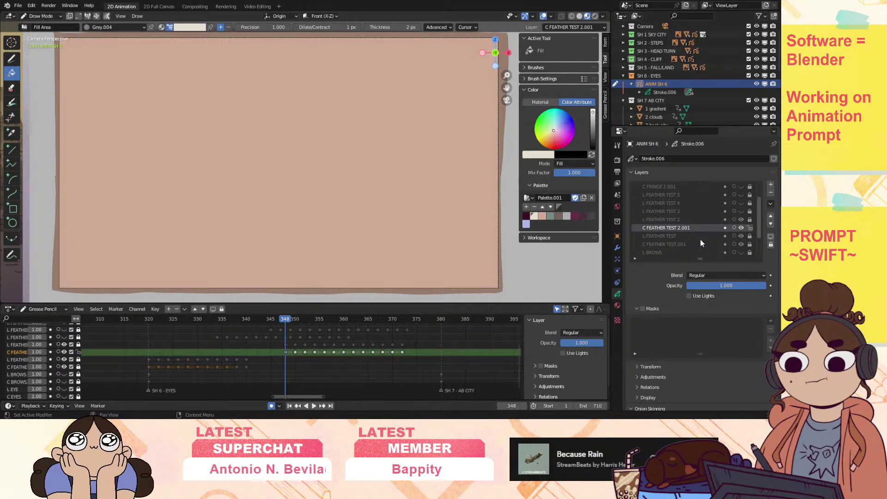
# Fill both halves of the second feather at frame 350 with cream on the C FEATHER TEST 2.001 layer.
pyautogui.press('space')
pyautogui.moveTo(288, 319); pyautogui.dragTo(285, 320)
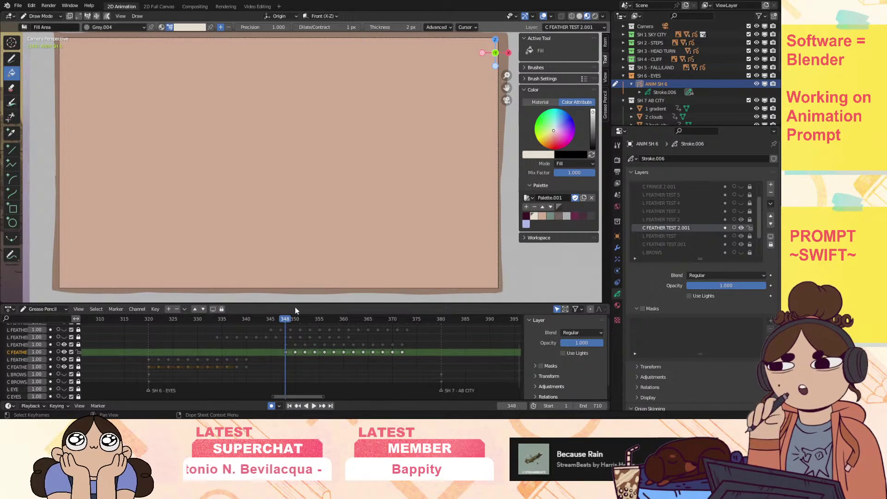
pyautogui.moveTo(508, 87)
pyautogui.mouseDown()
pyautogui.moveTo(507, 101)
pyautogui.moveTo(506, 67)
pyautogui.moveTo(465, 145)
pyautogui.mouseUp()
pyautogui.click(294, 319)
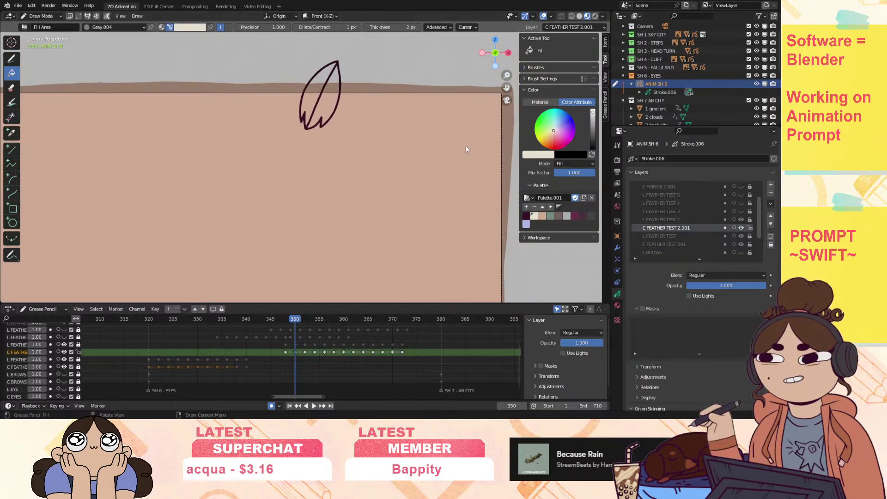
pyautogui.click(309, 104)
pyautogui.click(331, 106)
# Fill both halves of the second feather with cream at frames 352 and 354.
pyautogui.press('Right')
pyautogui.press('Right')
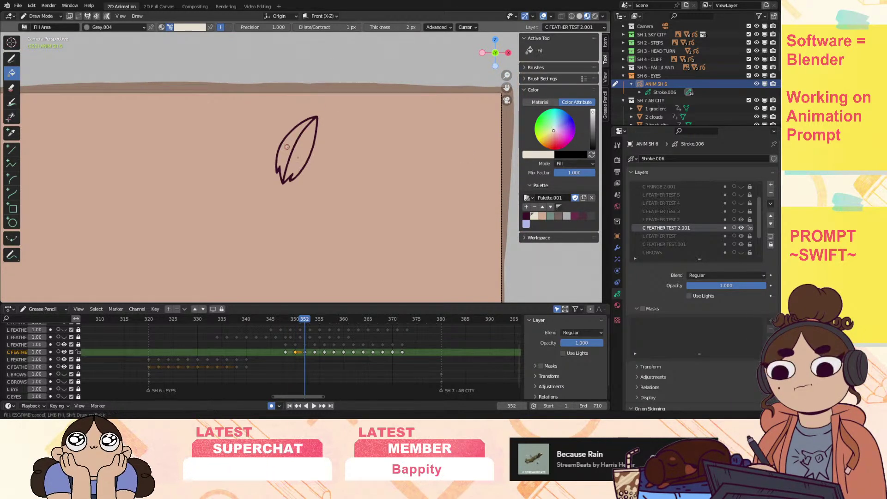
pyautogui.click(290, 157)
pyautogui.click(302, 153)
pyautogui.press('Right')
pyautogui.press('Right')
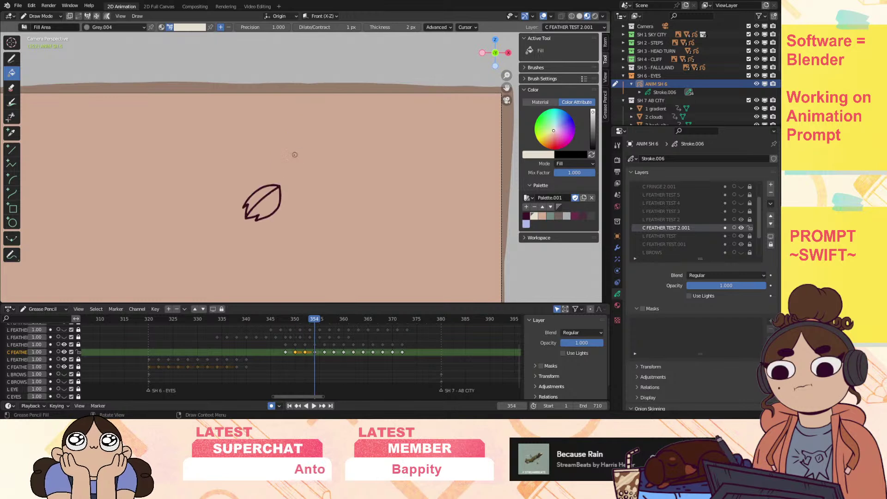
pyautogui.click(257, 197)
pyautogui.click(267, 208)
# Fill both halves of the second feather with cream at frames 356, 358 and 360.
pyautogui.press('Right')
pyautogui.press('Right')
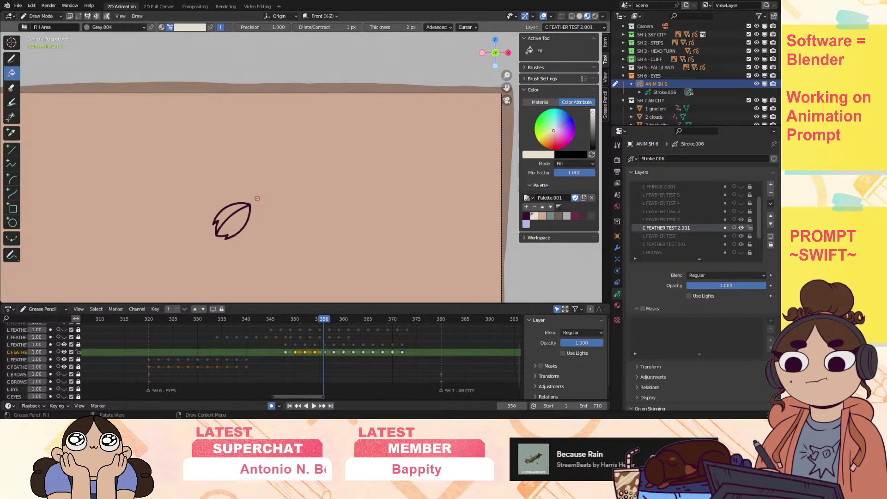
pyautogui.click(222, 215)
pyautogui.click(235, 226)
pyautogui.press('Right')
pyautogui.press('Right')
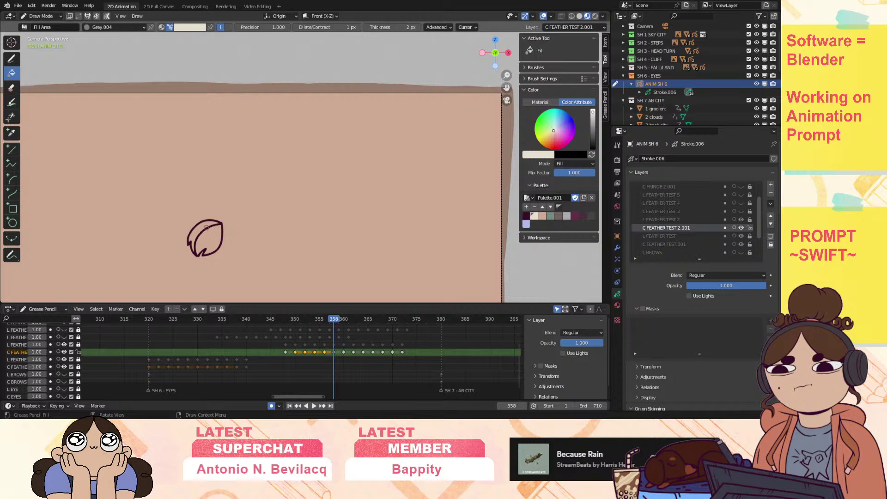
pyautogui.press('Right')
pyautogui.press('Right')
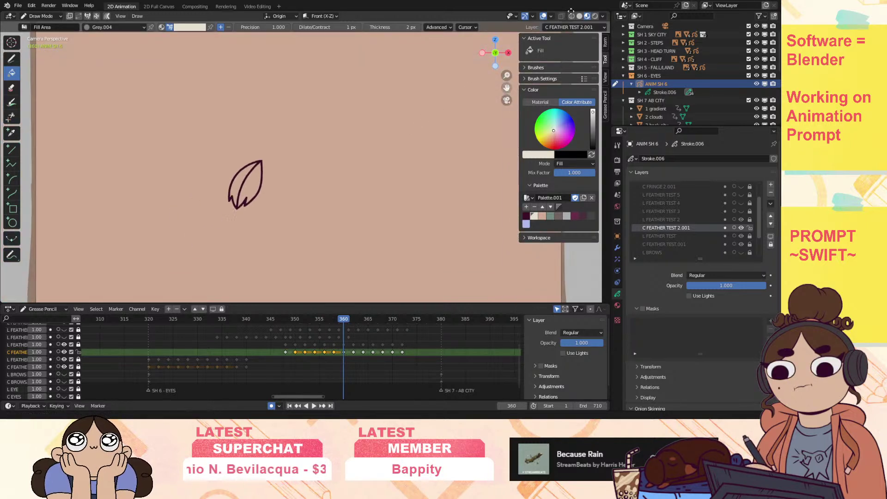
pyautogui.click(262, 177)
# Fill both halves of the second feather with cream at frames 362 and 364.
pyautogui.press('Right')
pyautogui.press('Right')
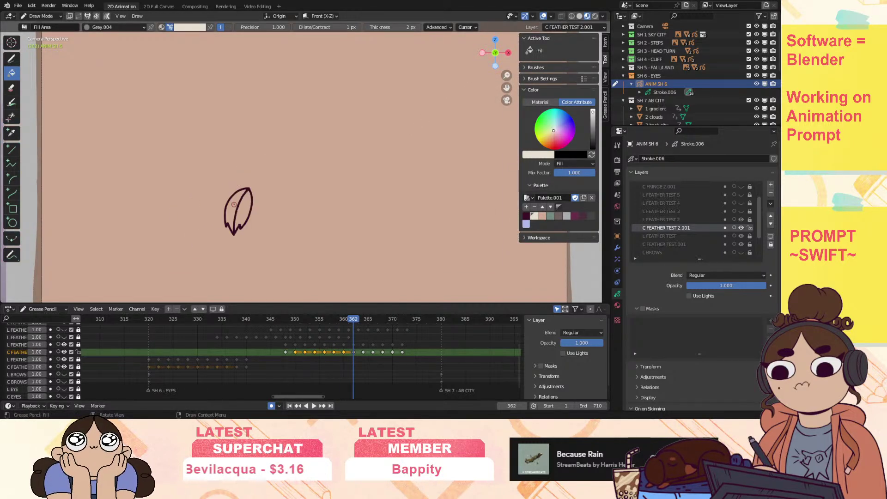
pyautogui.click(233, 217)
pyautogui.click(247, 208)
pyautogui.press('Right')
pyautogui.press('Right')
pyautogui.click(226, 239)
pyautogui.click(243, 248)
# Fill both halves of the second feather with cream at frame 366.
pyautogui.press('Right')
pyautogui.press('Right')
pyautogui.click(240, 282)
pyautogui.click(263, 284)
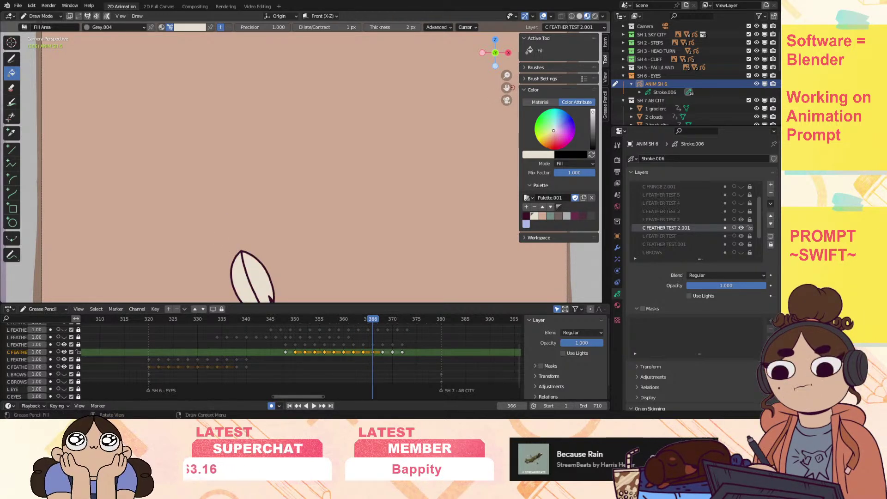
# Fill the second feather's sections at frame 368 with cream and scrub back to frame 354 to check the fills.
pyautogui.keyDown('shift'); pyautogui.moveTo(260, 290); pyautogui.dragTo(258, 220, button='middle'); pyautogui.keyUp('shift')
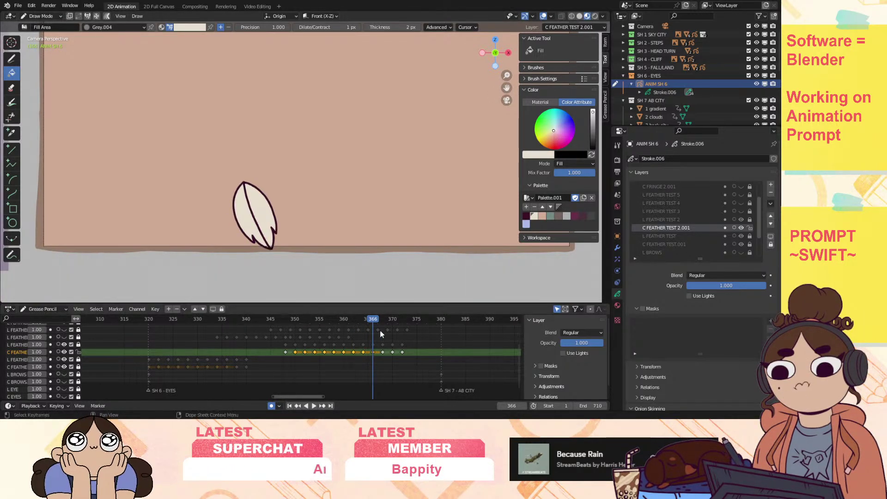
pyautogui.click(383, 319)
pyautogui.press('space')
pyautogui.click(272, 257)
pyautogui.click(285, 241)
pyautogui.click(272, 243)
pyautogui.press('Down')
pyautogui.press('Down')
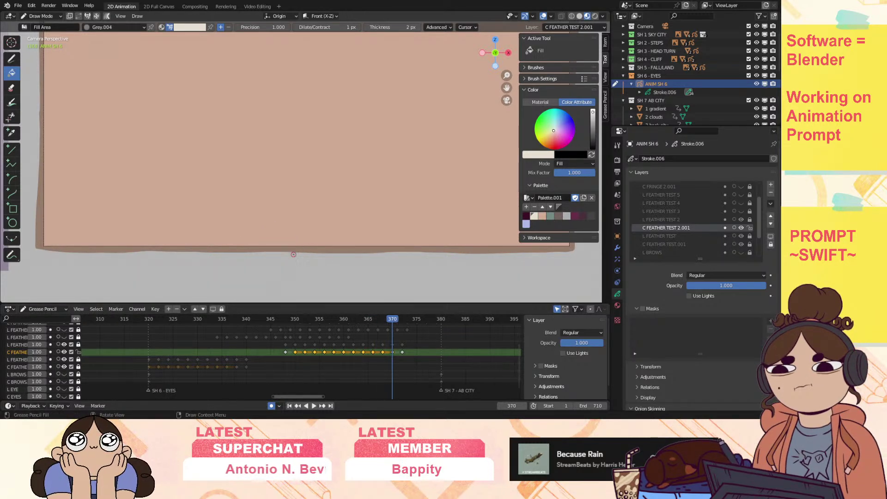
pyautogui.moveTo(344, 319); pyautogui.dragTo(314, 319)
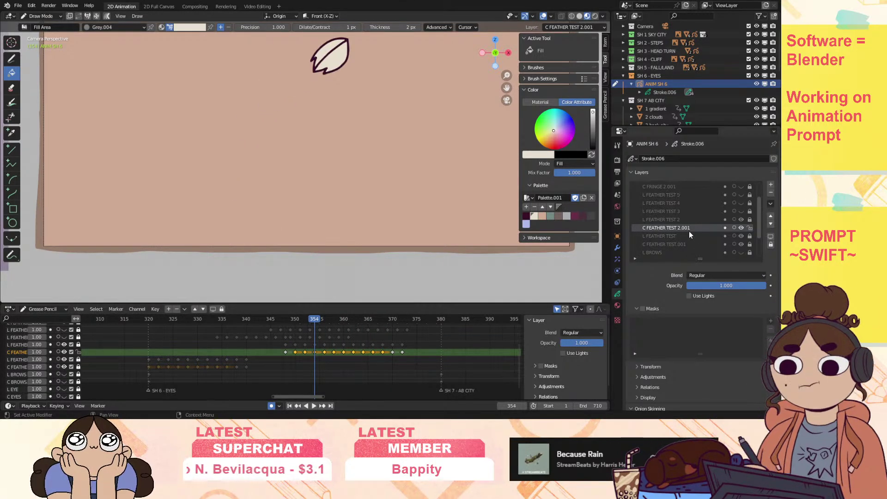
# Toggle the visibility of the L FEATHER TEST 2 layer to check which feather line art it holds.
pyautogui.click(720, 220)
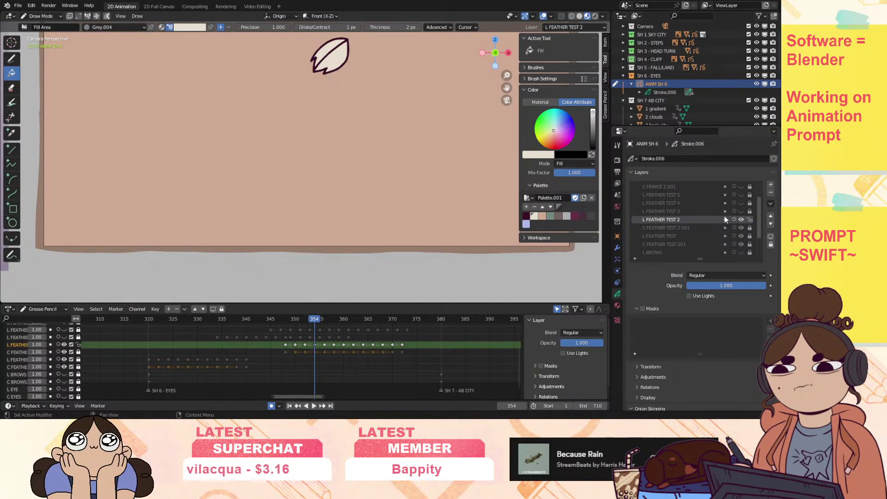
pyautogui.scroll(2, 758, 209)
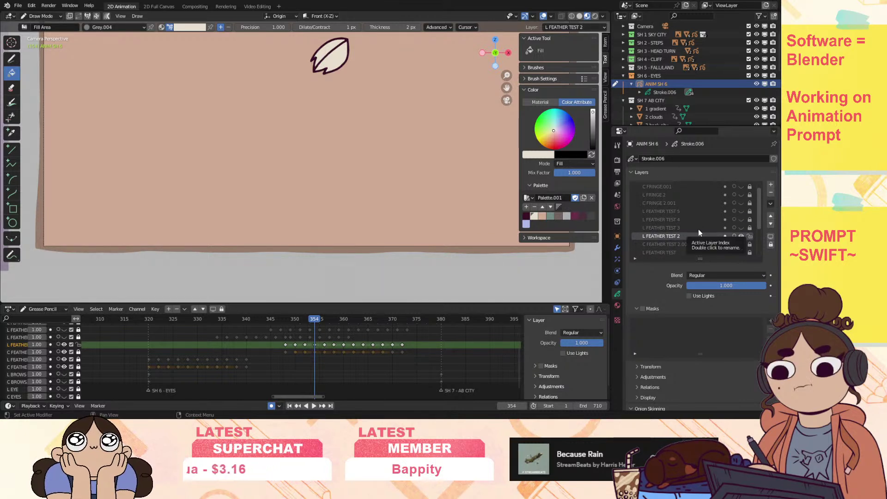
pyautogui.click(740, 235)
pyautogui.click(741, 236)
pyautogui.click(741, 236)
pyautogui.click(741, 235)
# Duplicate the L FEATHER TEST 3 layer with empty keyframes and rename the copy C FEATHER TEST 3.001.
pyautogui.click(692, 227)
pyautogui.click(768, 204)
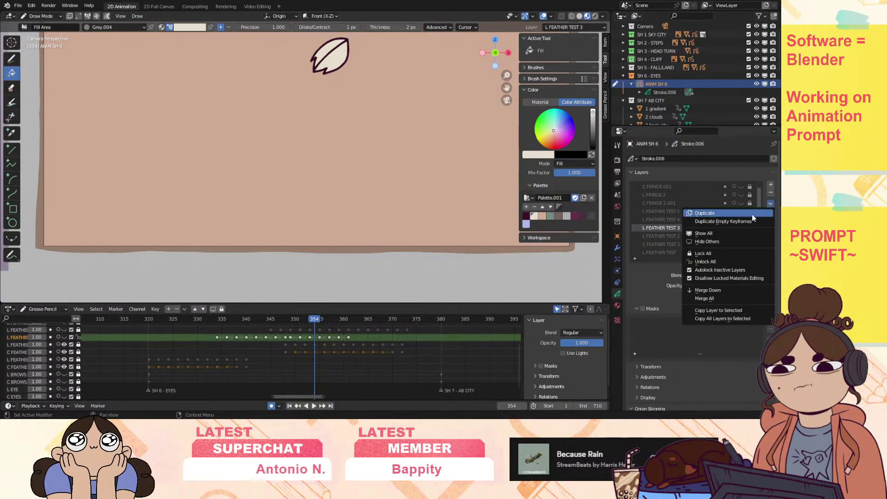
pyautogui.click(747, 220)
pyautogui.click(644, 236)
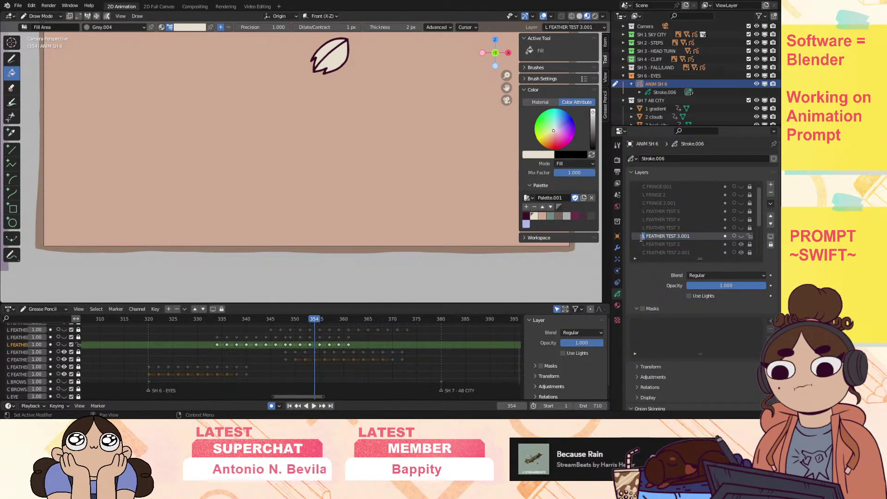
pyautogui.press('BackSpace')
pyautogui.write('C')
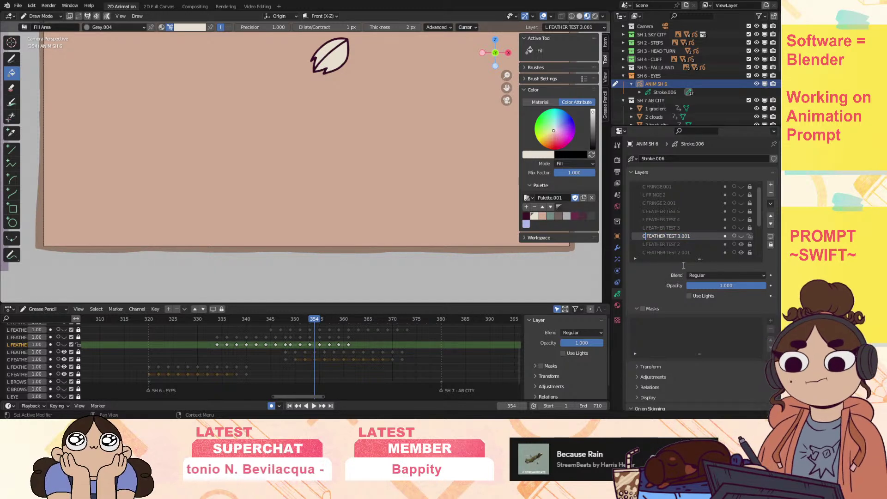
pyautogui.press('Return')
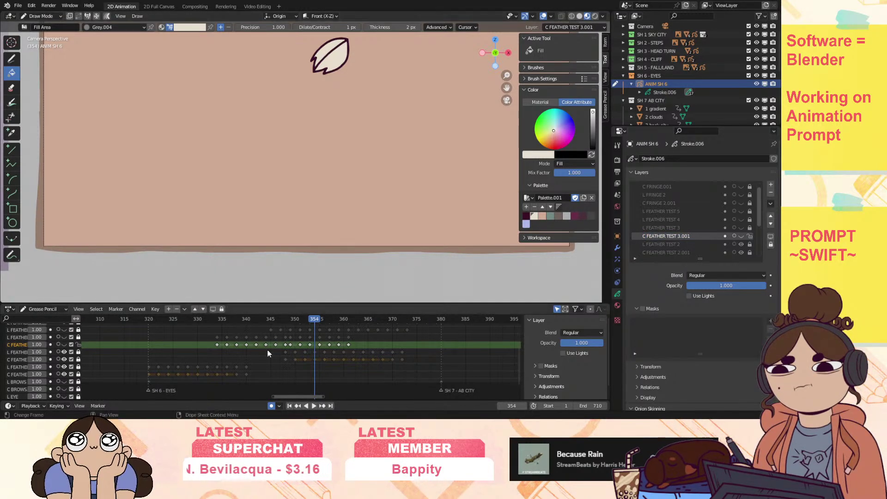
# Show the L FEATHER TEST 3 and C FEATHER TEST 3.001 layers and fill the third feather with cream at frame 334.
pyautogui.click(219, 319)
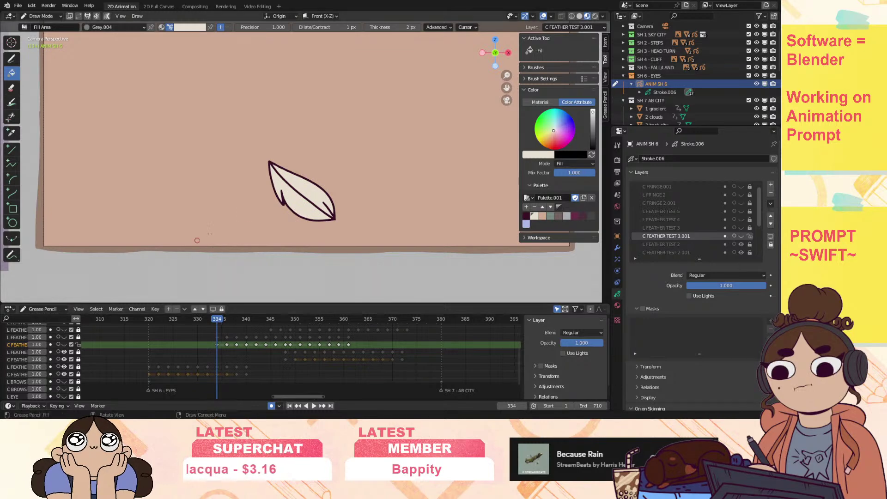
pyautogui.moveTo(507, 76); pyautogui.dragTo(492, 148)
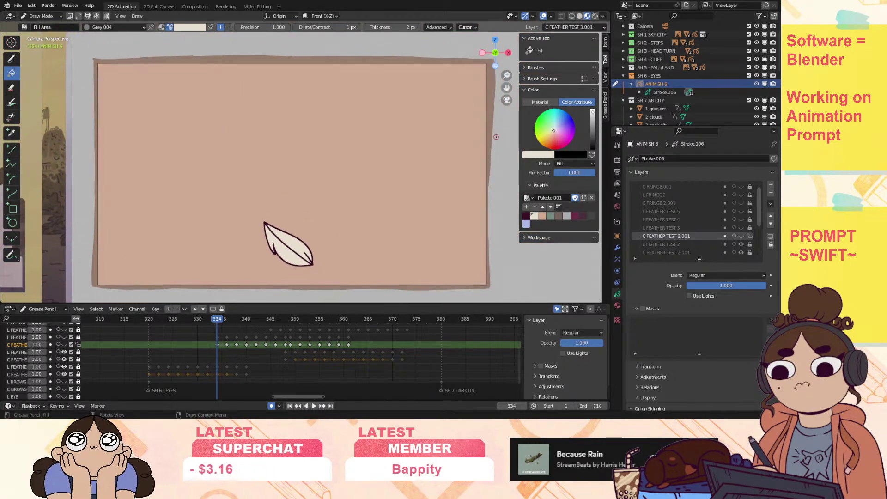
pyautogui.click(64, 345)
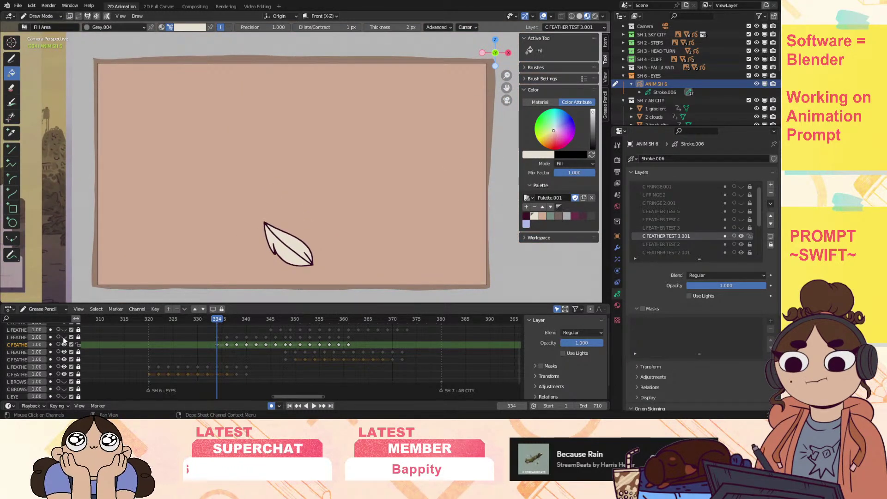
pyautogui.click(65, 337)
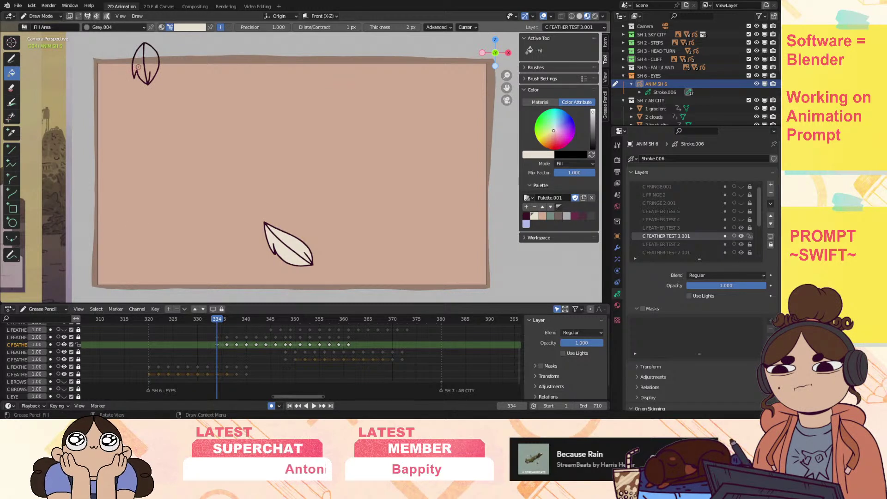
pyautogui.click(155, 66)
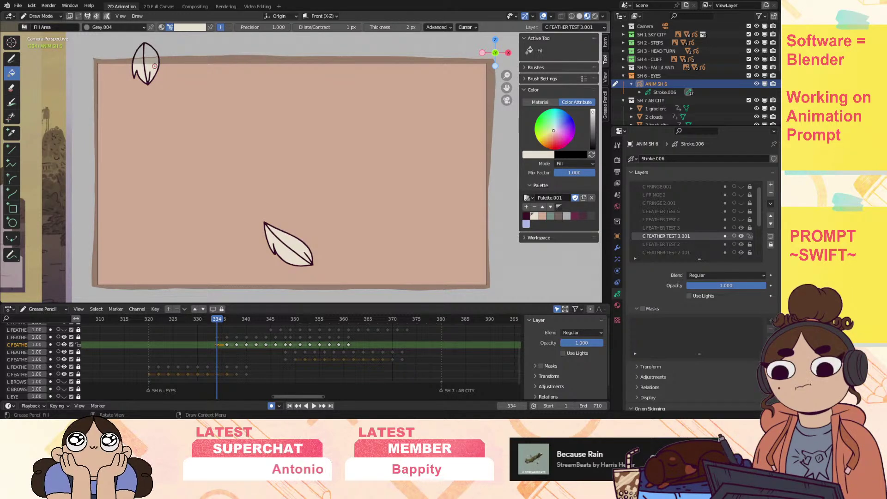
# Fill both halves of the third feather with cream at frames 336, 338 and 340.
pyautogui.moveTo(506, 76); pyautogui.dragTo(574, 141)
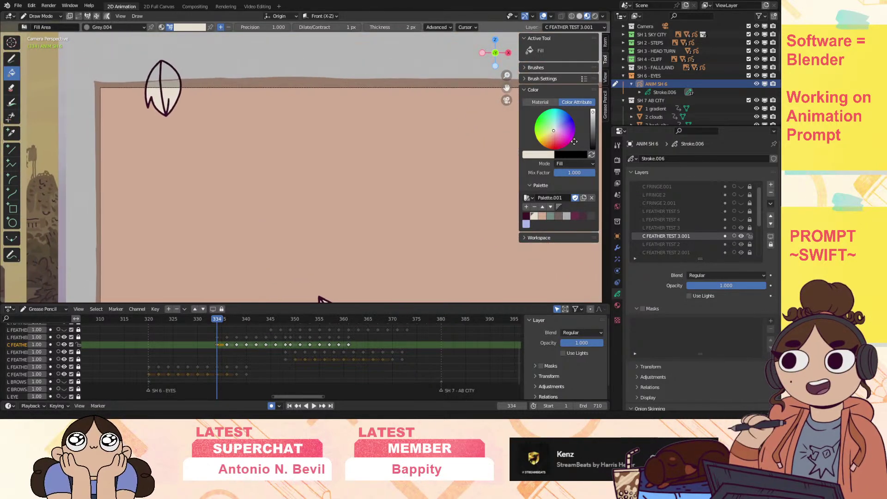
pyautogui.moveTo(507, 75)
pyautogui.mouseDown()
pyautogui.moveTo(506, 63)
pyautogui.moveTo(562, 110)
pyautogui.mouseUp()
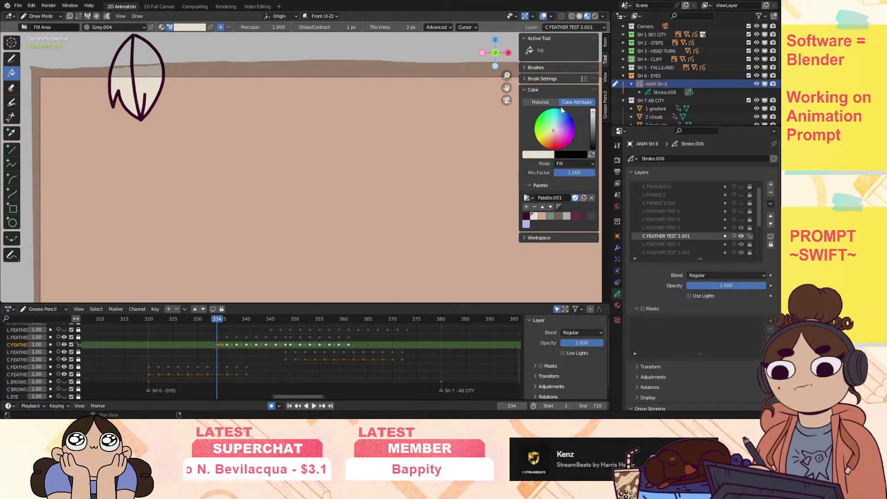
pyautogui.moveTo(221, 320); pyautogui.dragTo(227, 323)
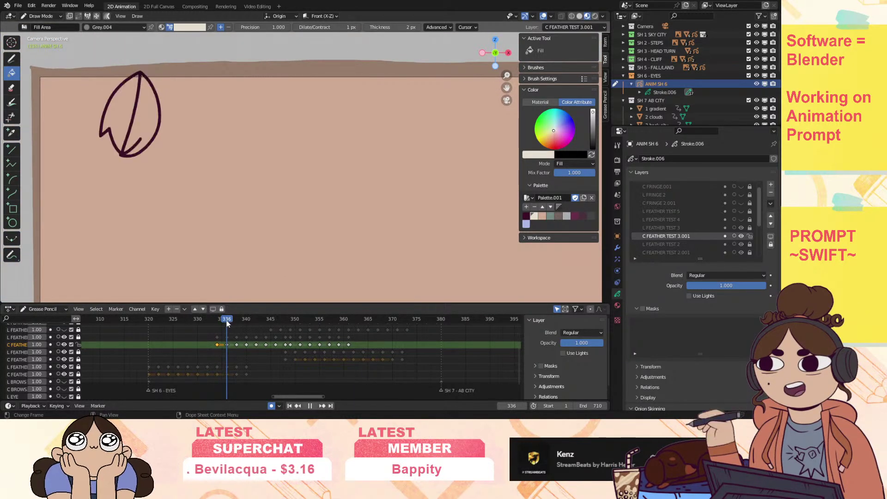
pyautogui.click(64, 344)
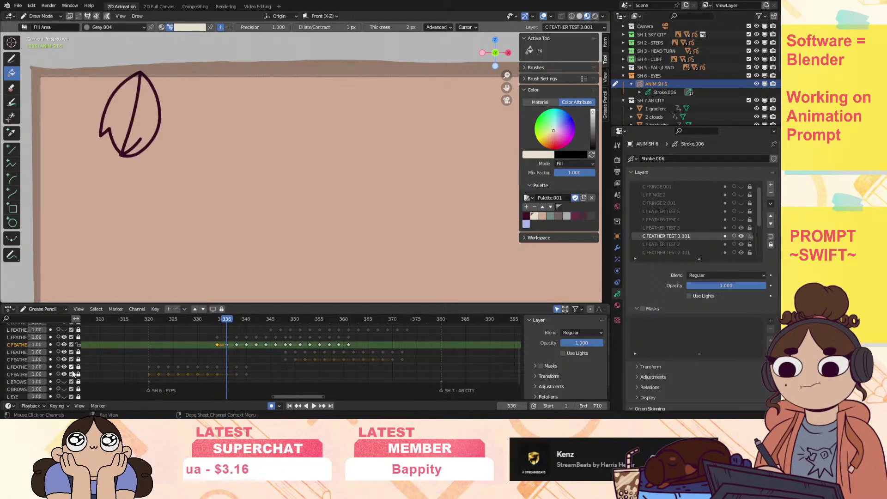
pyautogui.click(122, 110)
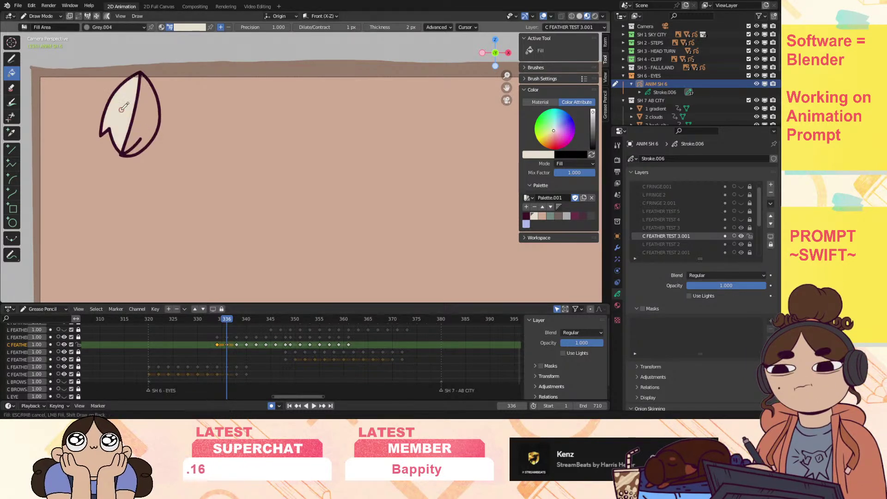
pyautogui.click(140, 122)
pyautogui.press('Up')
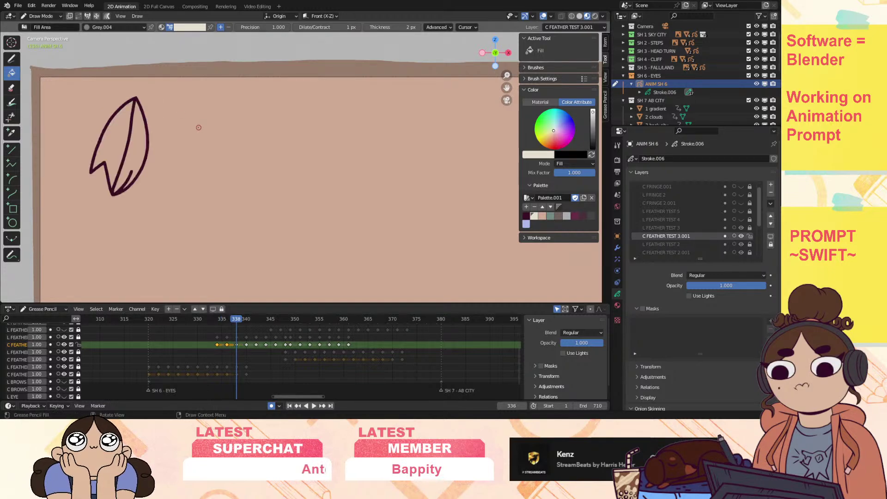
pyautogui.press('Up')
pyautogui.click(92, 171)
pyautogui.click(113, 185)
# Fill both halves of the third feather with cream at frames 342, 344 and 346.
pyautogui.press('Up')
pyautogui.click(66, 217)
pyautogui.click(87, 217)
pyautogui.press('Up')
pyautogui.click(70, 257)
pyautogui.click(83, 250)
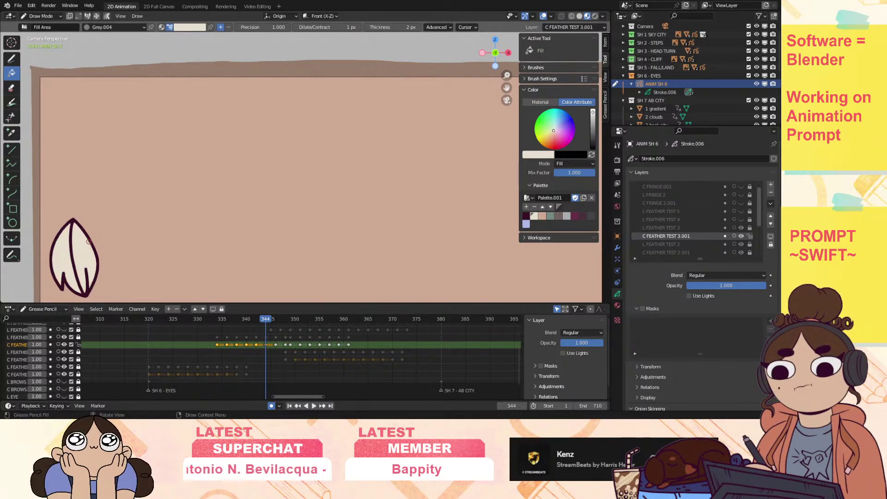
pyautogui.press('Up')
pyautogui.click(66, 289)
pyautogui.click(85, 288)
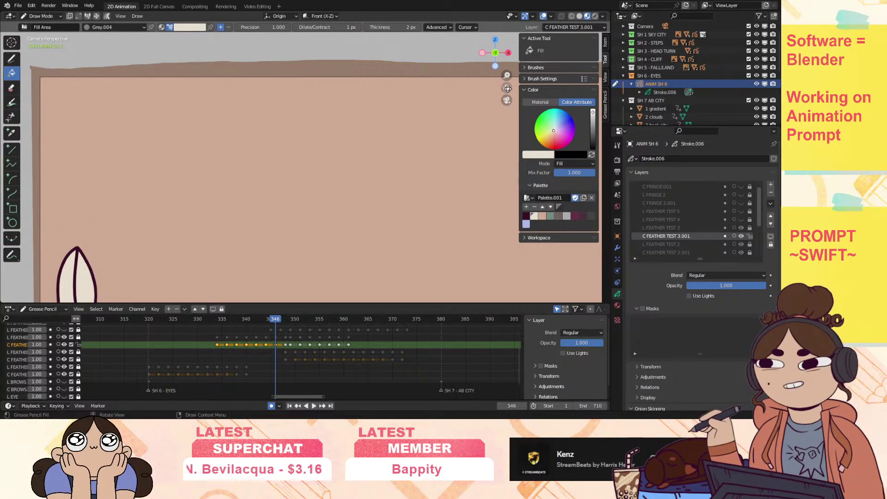
# Fill both halves of the third feather with cream at frames 348 and 349.
pyautogui.keyDown('shift'); pyautogui.moveTo(80, 292); pyautogui.dragTo(108, 207, button='middle'); pyautogui.keyUp('shift')
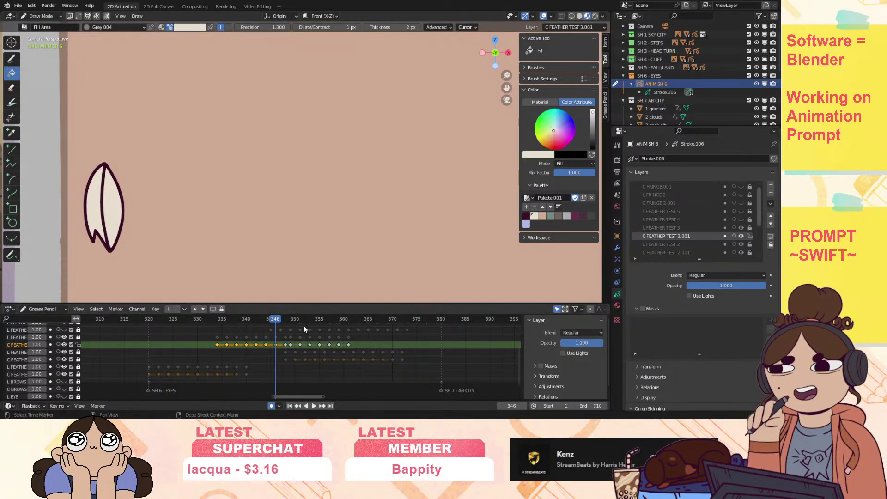
pyautogui.click(286, 318)
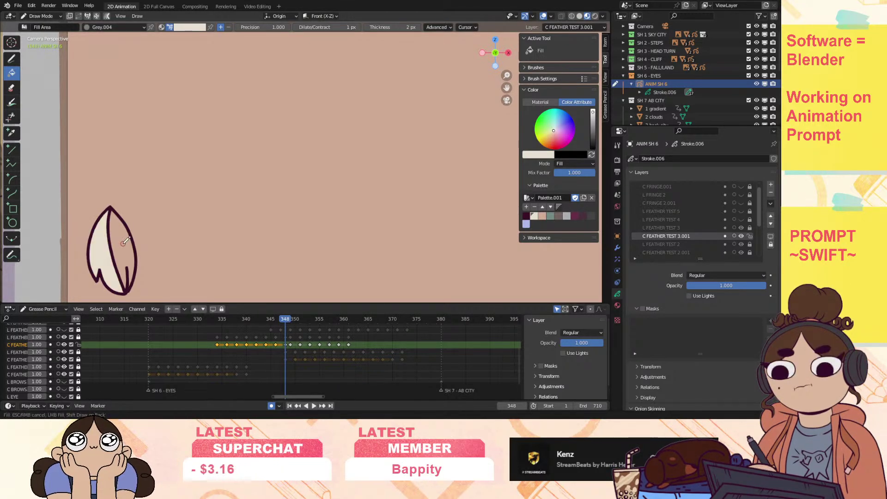
pyautogui.click(295, 323)
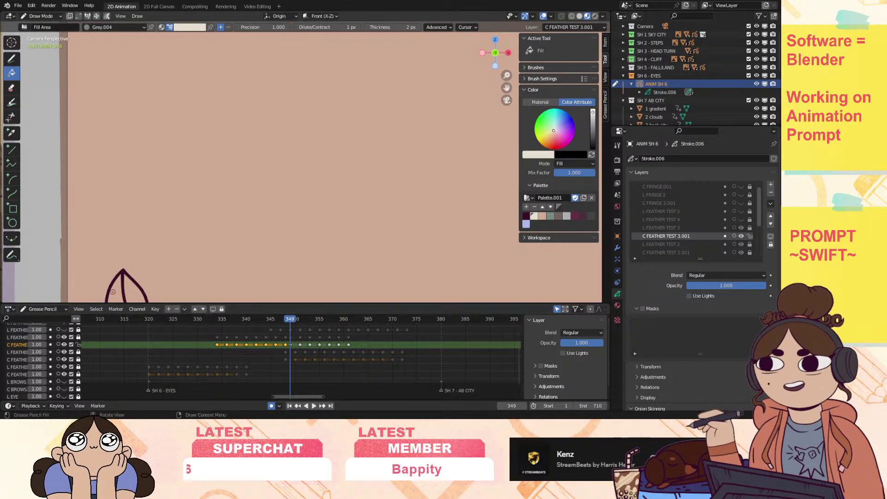
pyautogui.click(117, 290)
pyautogui.click(134, 291)
# Fill both halves of the third feather with cream at frames 351 and 353.
pyautogui.click(300, 324)
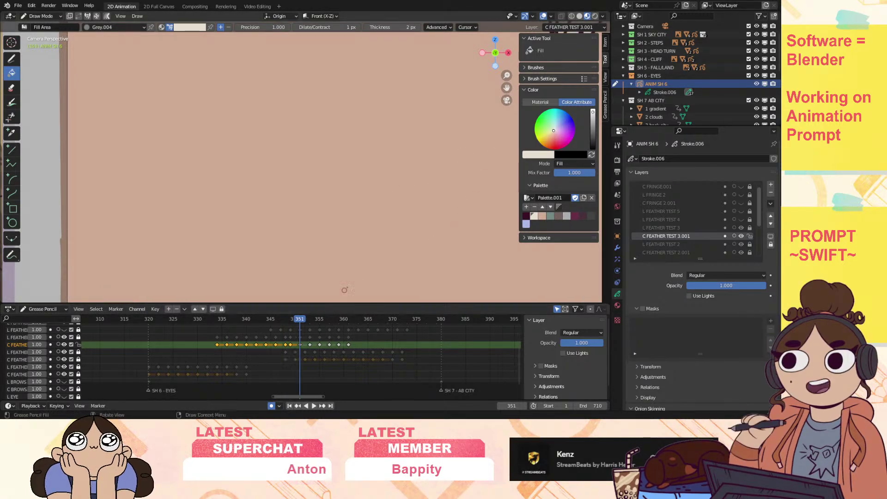
pyautogui.moveTo(510, 75); pyautogui.dragTo(477, 22)
pyautogui.click(114, 192)
pyautogui.click(128, 192)
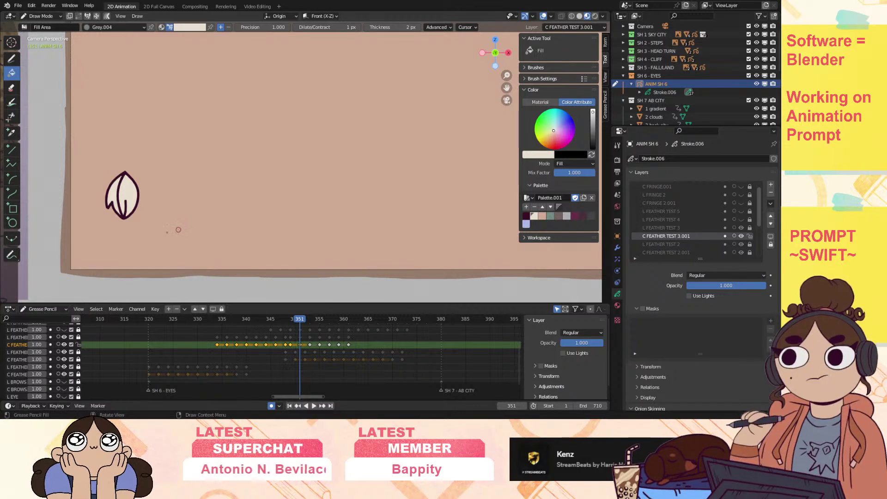
pyautogui.press('Right')
pyautogui.press('Right')
pyautogui.click(112, 217)
pyautogui.click(128, 217)
# Fill the third feather's sections with cream at frames 355 and 357.
pyautogui.press('Right')
pyautogui.press('Right')
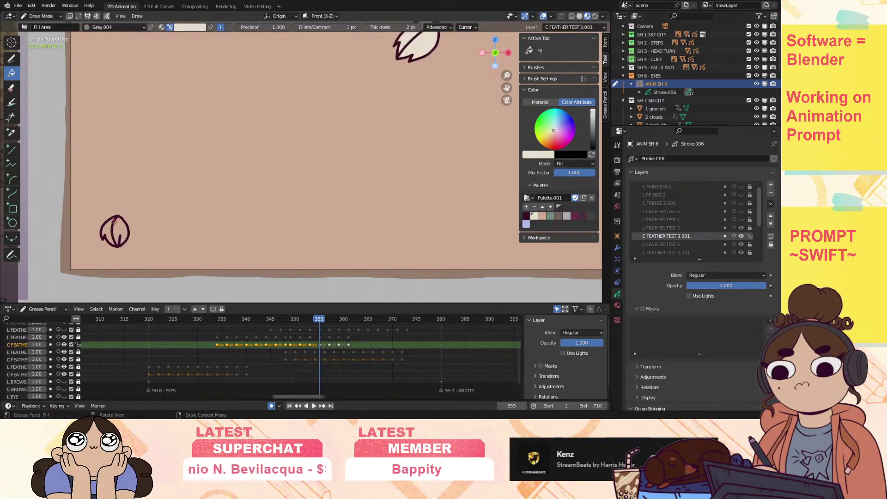
pyautogui.click(108, 233)
pyautogui.click(120, 232)
pyautogui.press('Right')
pyautogui.press('Right')
pyautogui.click(108, 247)
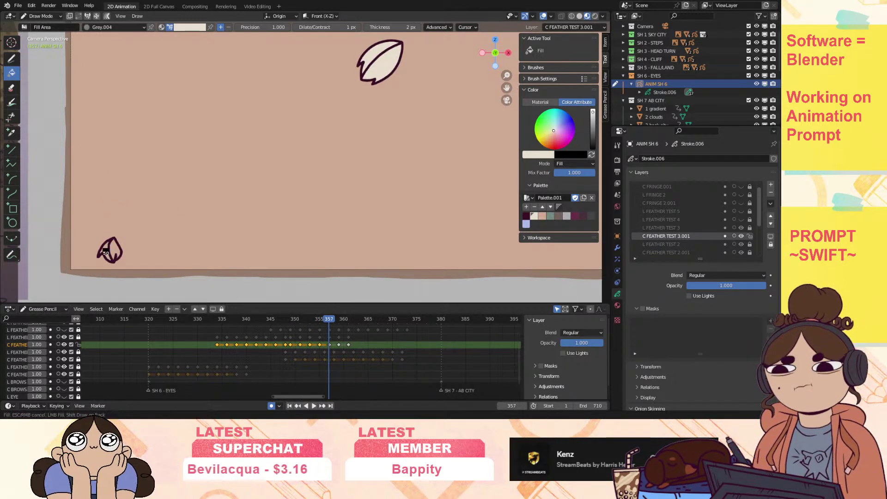
# Fill the third feather with cream at frame 359 and advance to frame 361.
pyautogui.press('Right')
pyautogui.press('Right')
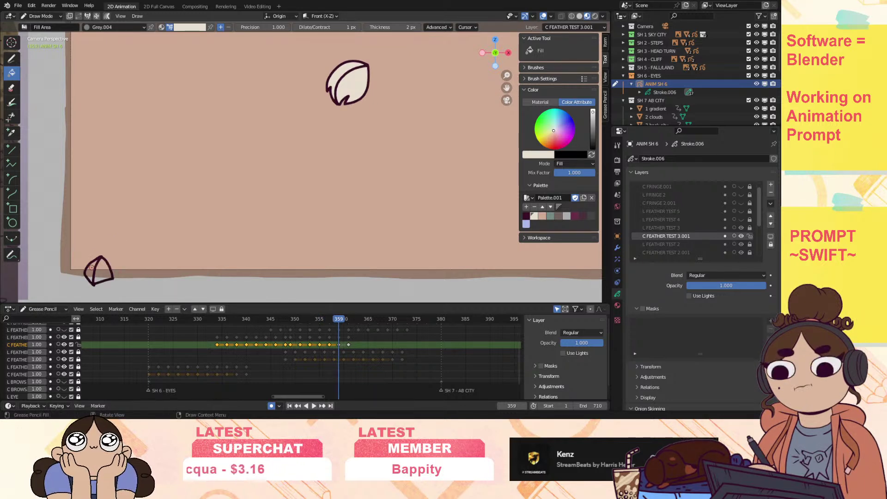
pyautogui.click(110, 265)
pyautogui.press('Right')
pyautogui.press('Right')
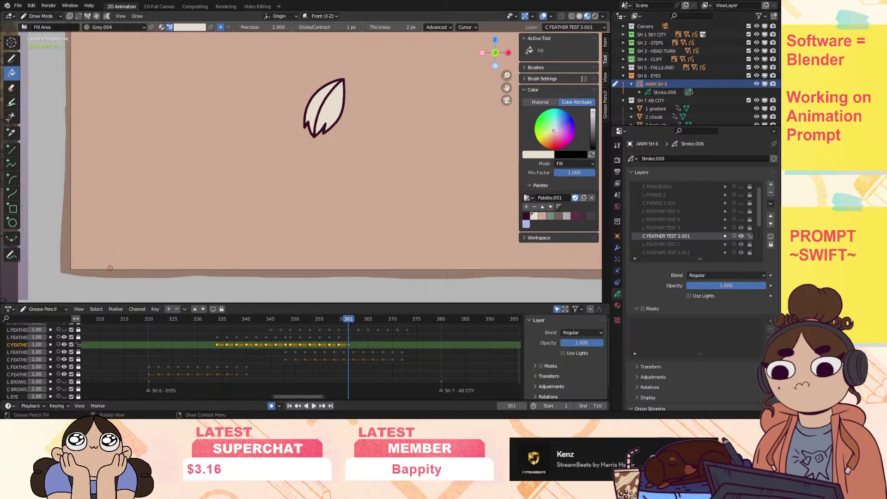
# Duplicate the L FEATHER TEST 4 layer with empty keyframes and rename the copy C FEATHER TEST 4.001.
pyautogui.click(22, 336)
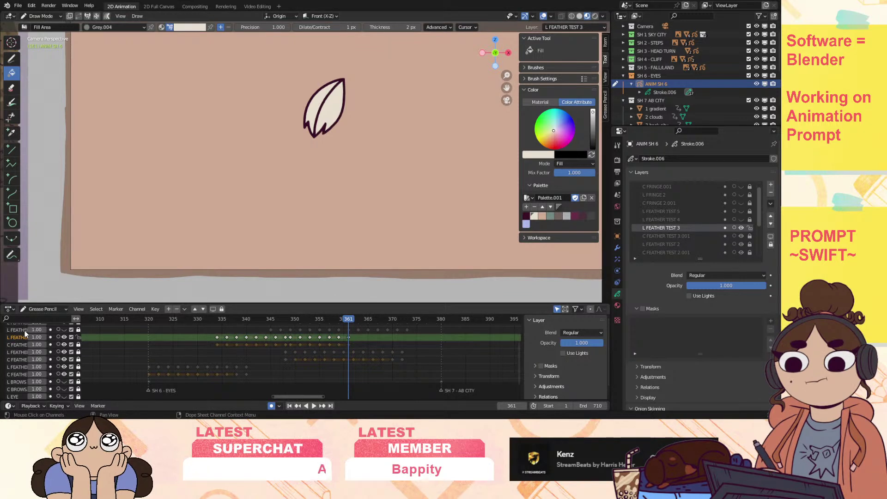
pyautogui.click(700, 220)
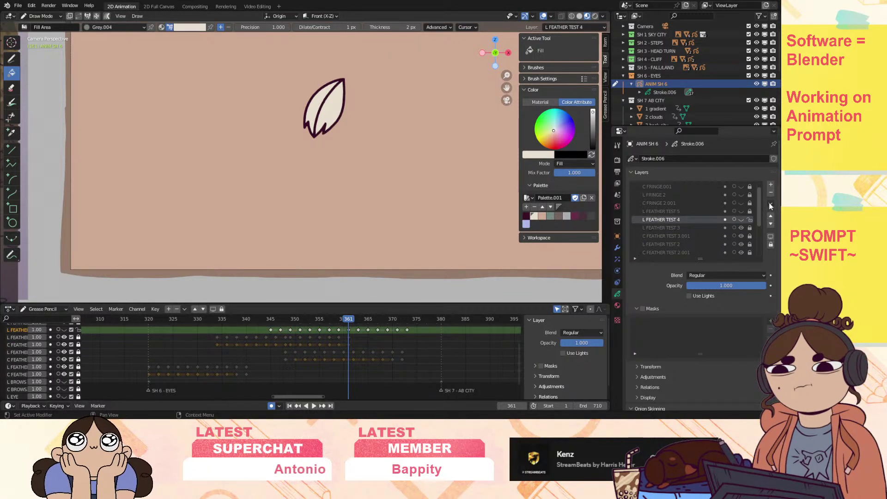
pyautogui.click(770, 203)
pyautogui.click(748, 222)
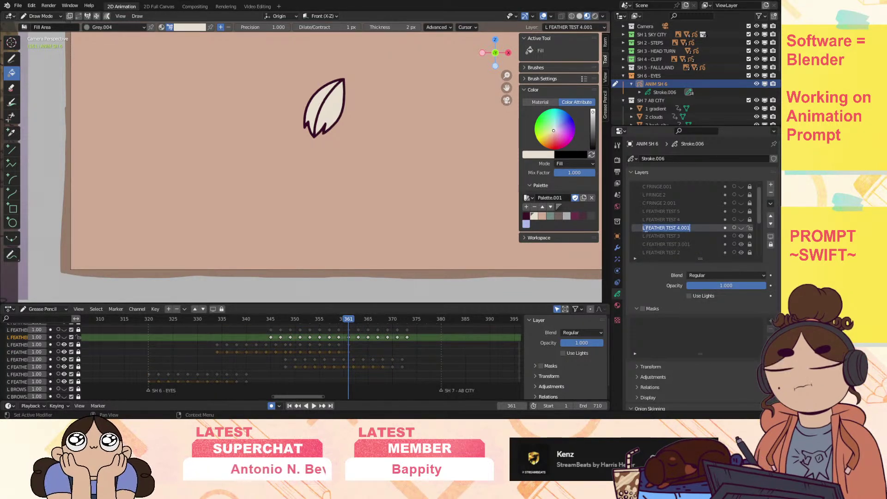
pyautogui.write('C')
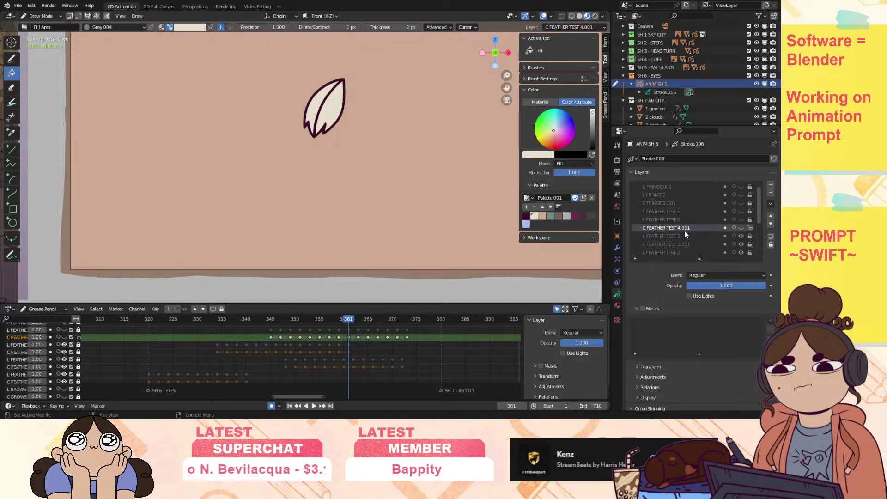
# Show the L FEATHER TEST 4 and C FEATHER TEST 4.001 layers and fill the fourth feather with cream at frames 361 and 345.
pyautogui.click(742, 220)
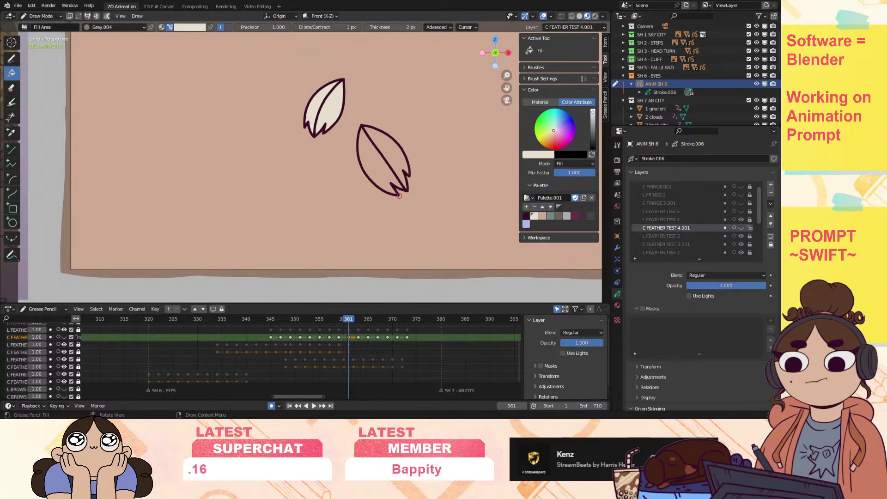
pyautogui.click(64, 338)
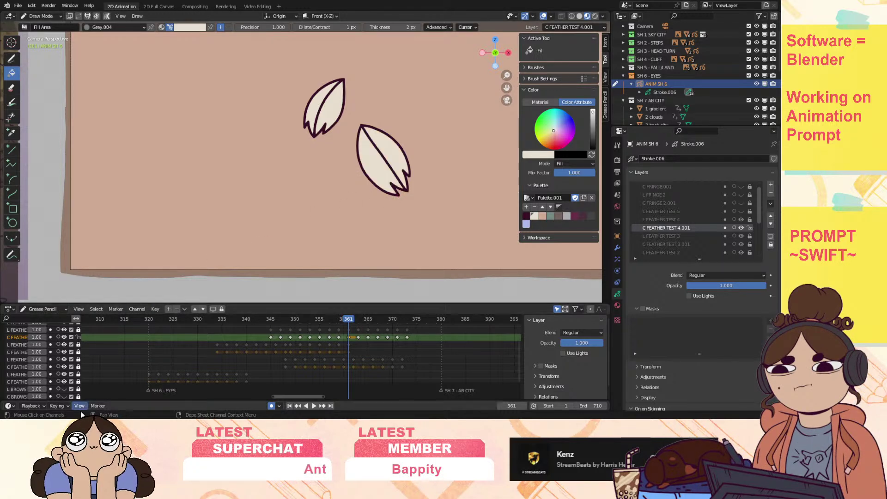
pyautogui.click(271, 319)
pyautogui.press('space')
pyautogui.press('space')
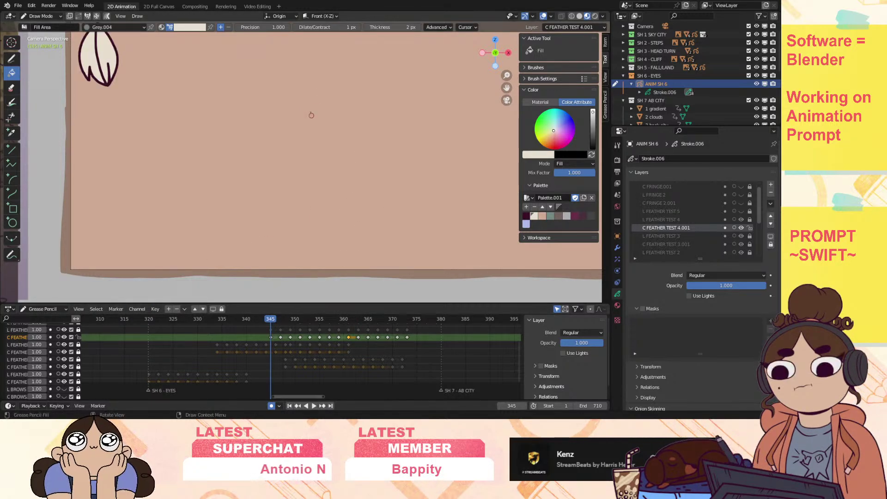
pyautogui.moveTo(505, 86); pyautogui.dragTo(411, 226)
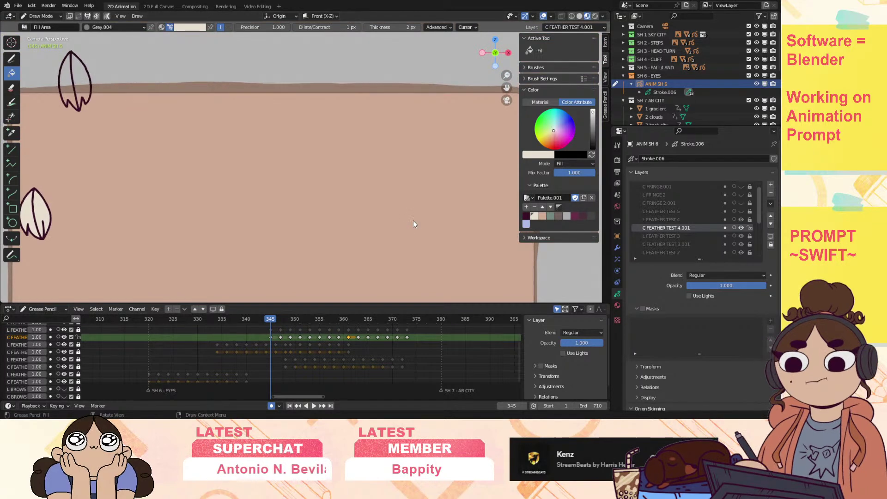
pyautogui.click(81, 92)
# Fill both halves of the fourth feather with cream at frames 347 and 349.
pyautogui.press('Up')
pyautogui.click(80, 122)
pyautogui.click(96, 118)
pyautogui.press('Up')
pyautogui.click(91, 152)
pyautogui.click(103, 146)
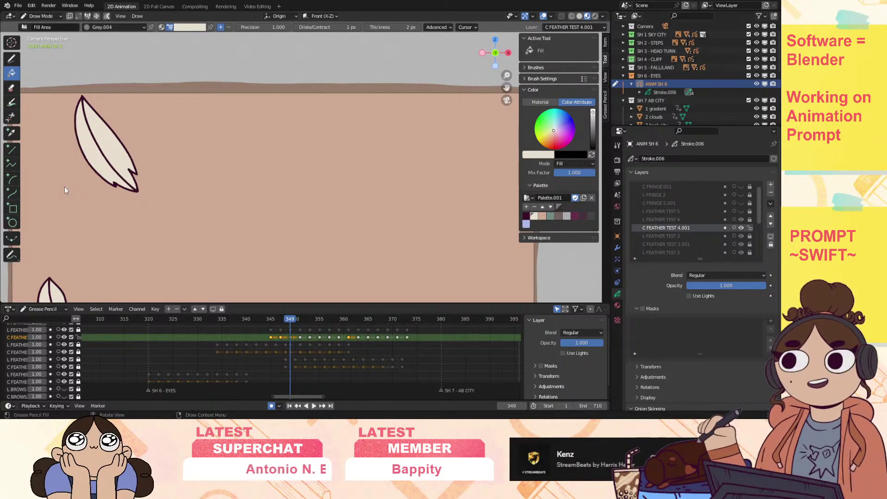
# Fill both halves of the fourth feather with cream at frame 351.
pyautogui.click(298, 319)
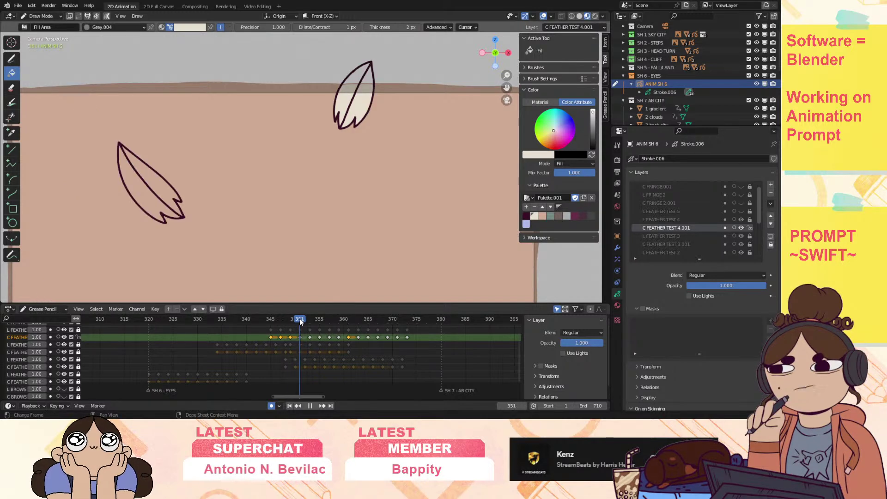
pyautogui.moveTo(506, 87); pyautogui.dragTo(557, 35)
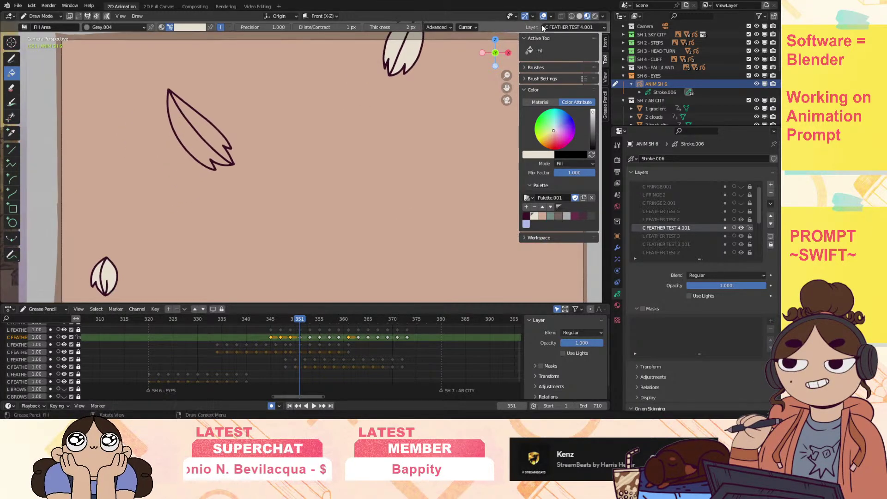
pyautogui.click(194, 148)
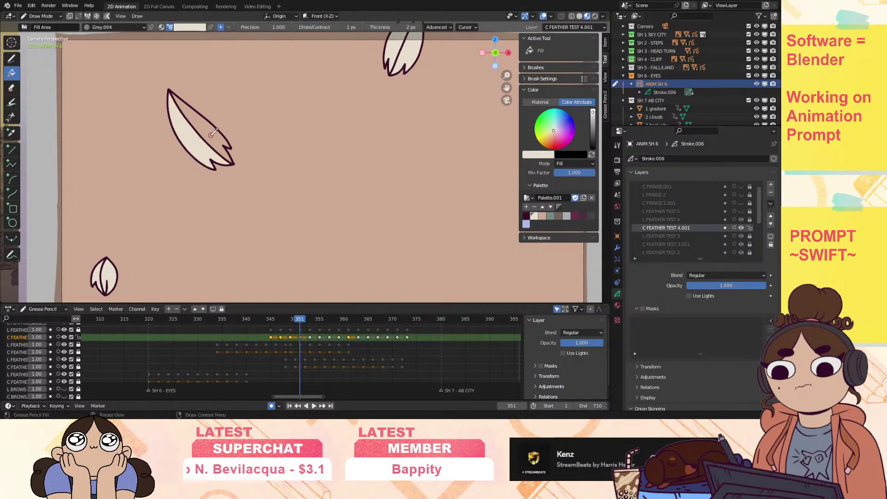
pyautogui.click(211, 135)
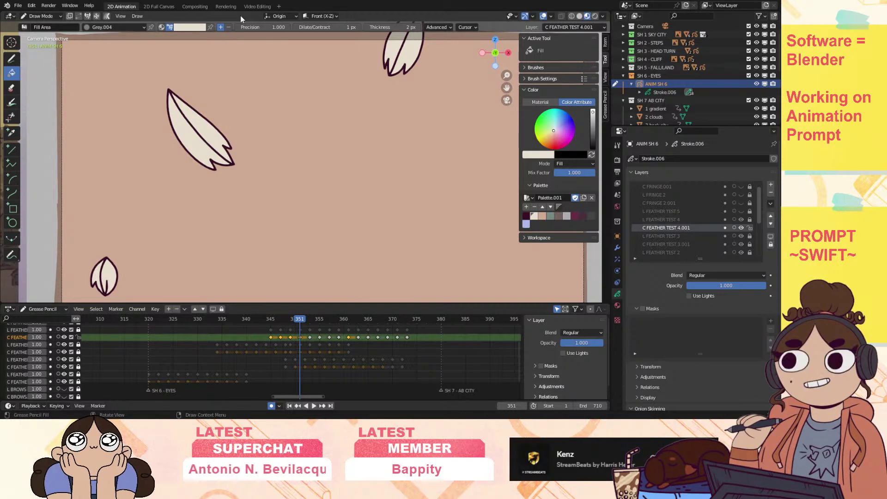
# Fill both halves of the fourth feather with cream at frames 353 and 355.
pyautogui.moveTo(294, 320); pyautogui.dragTo(309, 319)
pyautogui.press('Right')
pyautogui.press('Right')
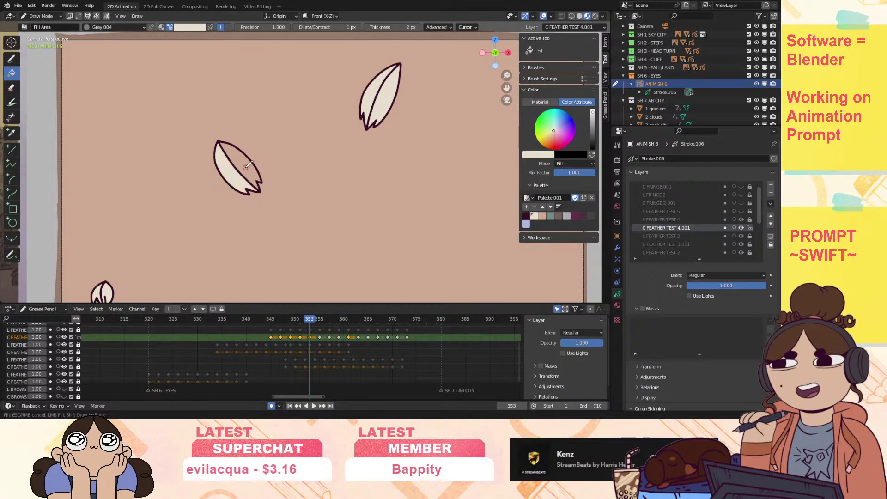
pyautogui.click(264, 200)
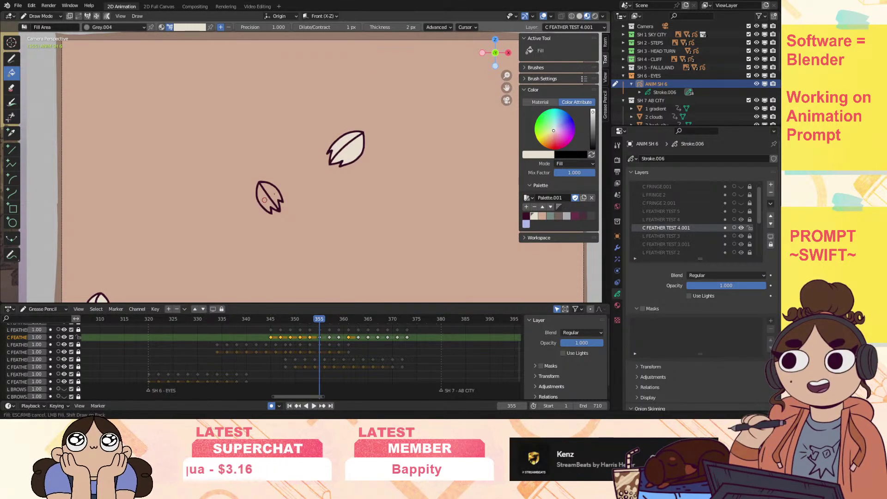
# Fill the fourth feather with cream at frames 357 and 359 and advance to frame 361.
pyautogui.press('Right')
pyautogui.press('Right')
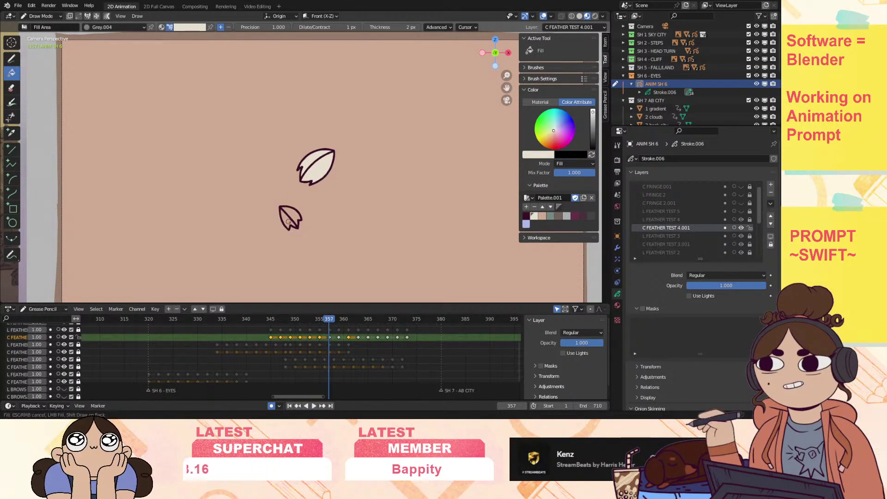
pyautogui.press('Right')
pyautogui.press('Right')
pyautogui.press('Right')
pyautogui.press('Right')
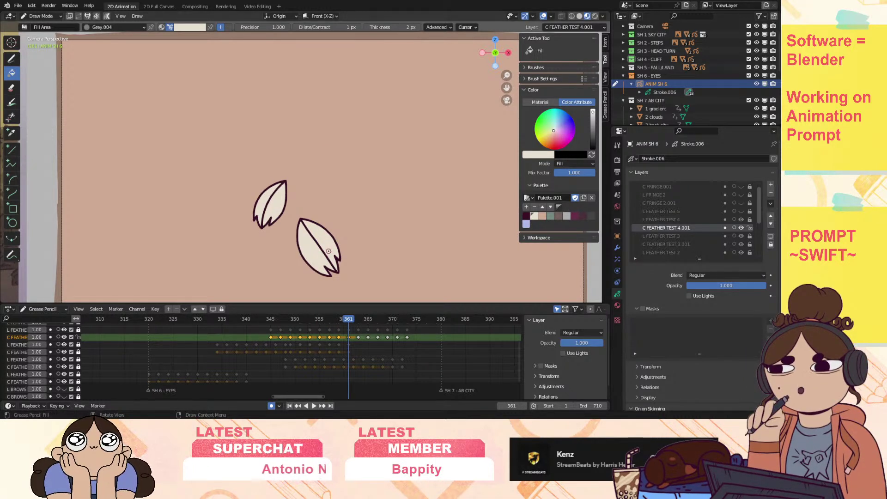
# Fill both halves of the fourth feather with cream at frames 363, 365 and 367.
pyautogui.click(357, 320)
pyautogui.keyDown('shift'); pyautogui.moveTo(500, 114); pyautogui.dragTo(423, 51, button='middle'); pyautogui.keyUp('shift')
pyautogui.click(262, 202)
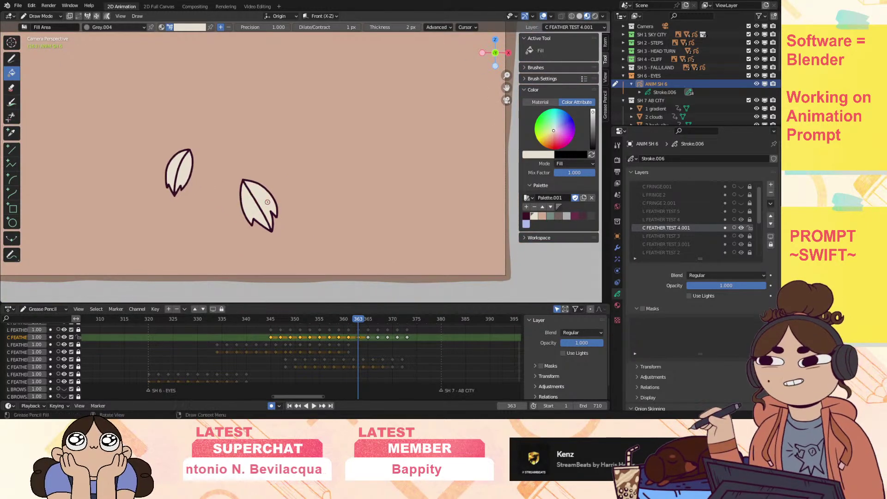
pyautogui.press('Up')
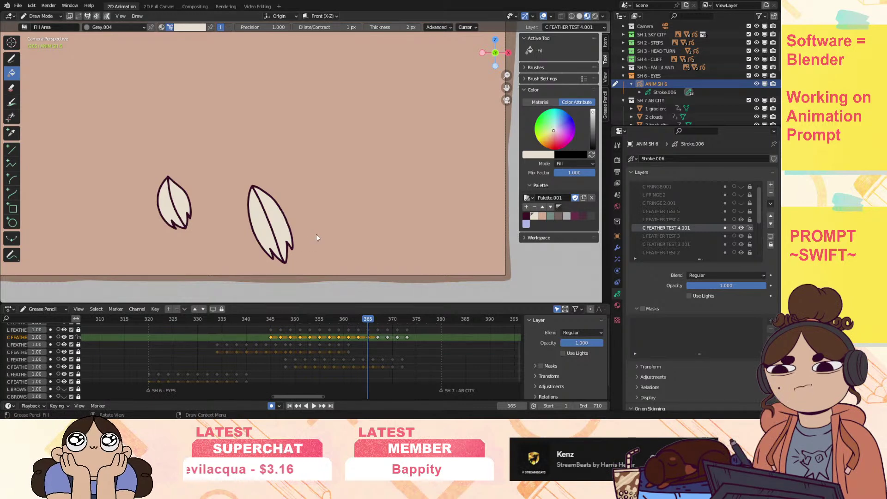
pyautogui.click(378, 319)
pyautogui.click(295, 261)
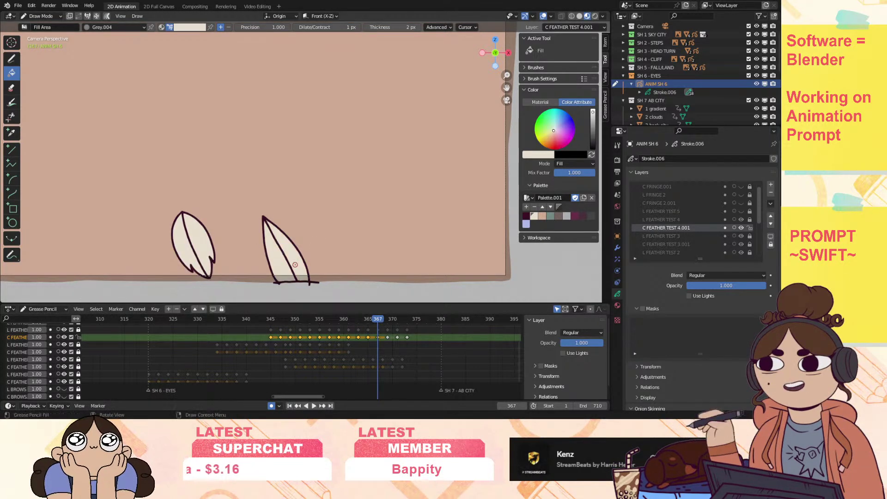
# Step through the remaining keyframes and play back the falling feathers to check the cream fills.
pyautogui.press('Up')
pyautogui.press('Down')
pyautogui.press('Down')
pyautogui.press('Down')
pyautogui.press('Down')
pyautogui.press('Down')
pyautogui.press('Down')
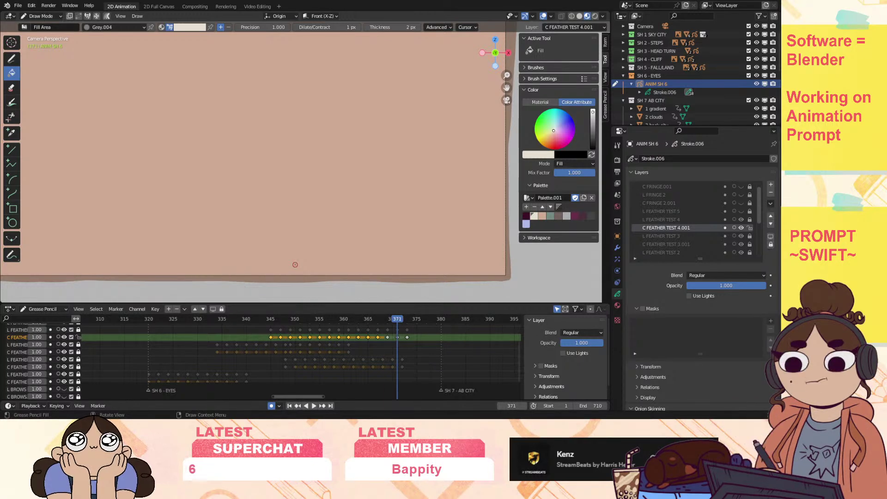
pyautogui.scroll(-1, 515, 77)
pyautogui.keyDown('shift'); pyautogui.moveTo(516, 77); pyautogui.dragTo(531, 109, button='middle'); pyautogui.keyUp('shift')
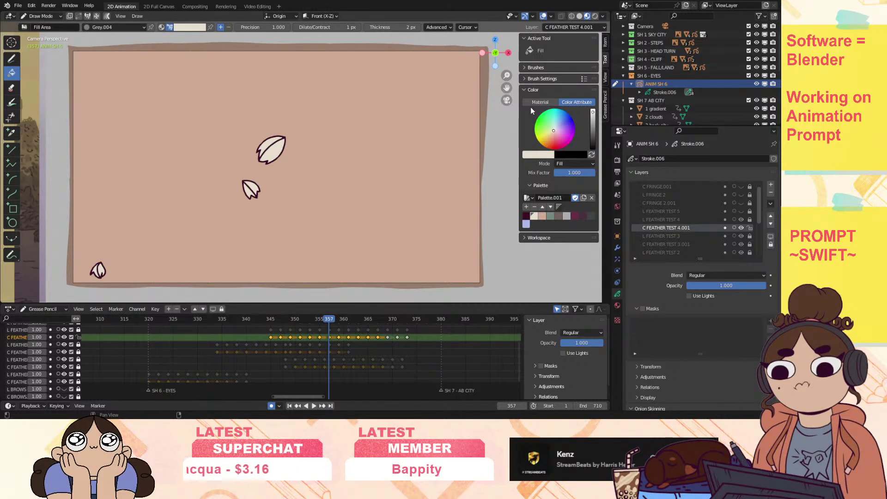
pyautogui.scroll(4, 290, 150)
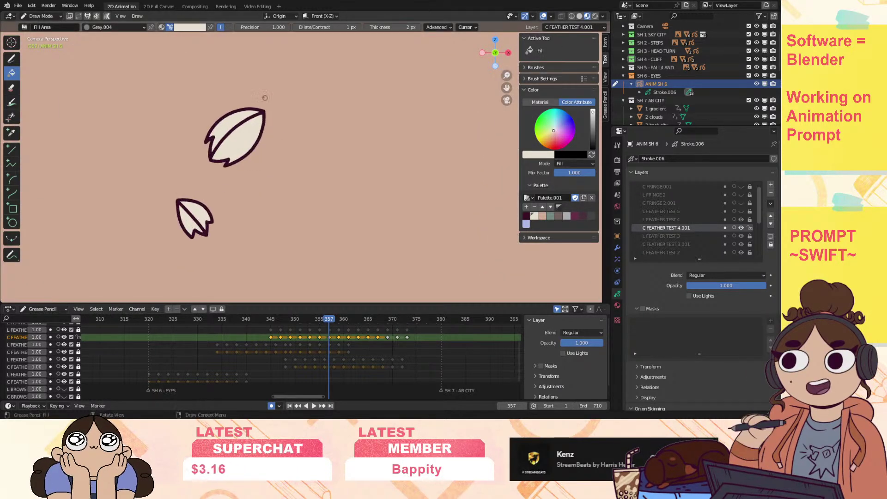
pyautogui.moveTo(507, 75)
pyautogui.mouseDown()
pyautogui.moveTo(508, 87)
pyautogui.moveTo(506, 73)
pyautogui.mouseUp()
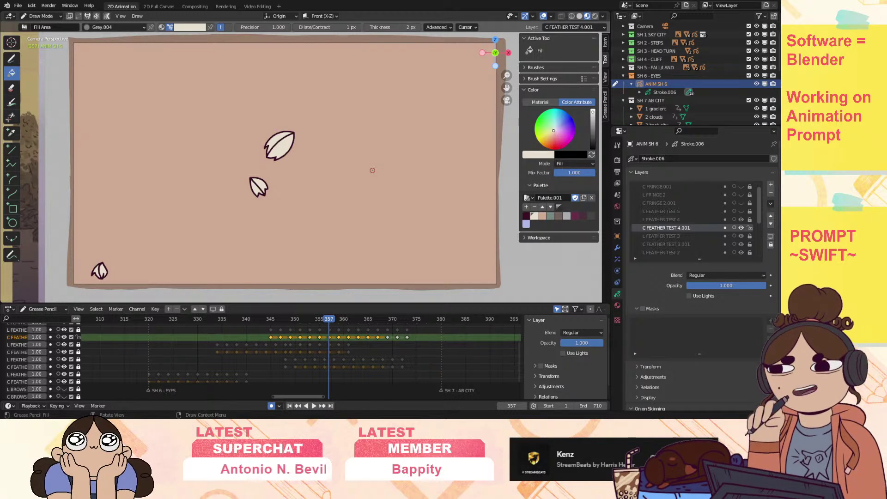
pyautogui.moveTo(507, 75)
pyautogui.mouseDown()
pyautogui.moveTo(516, 70)
pyautogui.moveTo(504, 86)
pyautogui.mouseUp()
pyautogui.press('space')
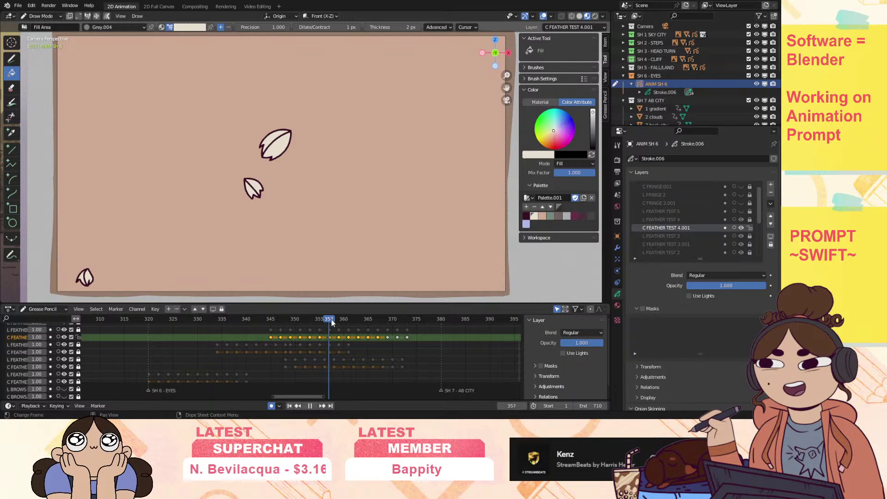
pyautogui.moveTo(404, 326); pyautogui.dragTo(320, 352)
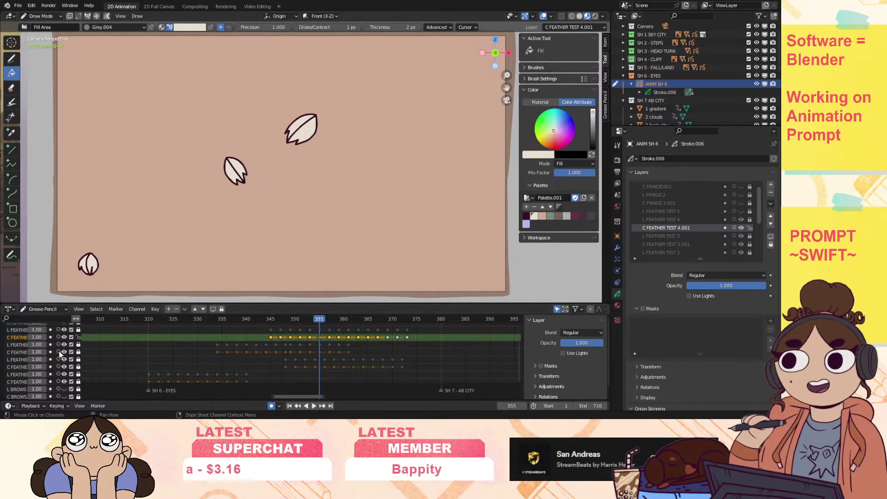
# Duplicate the L FEATHER TEST 5 layer with empty keyframes and rename the copy C FEATHER TEST 5.001.
pyautogui.scroll(3, 6, 355)
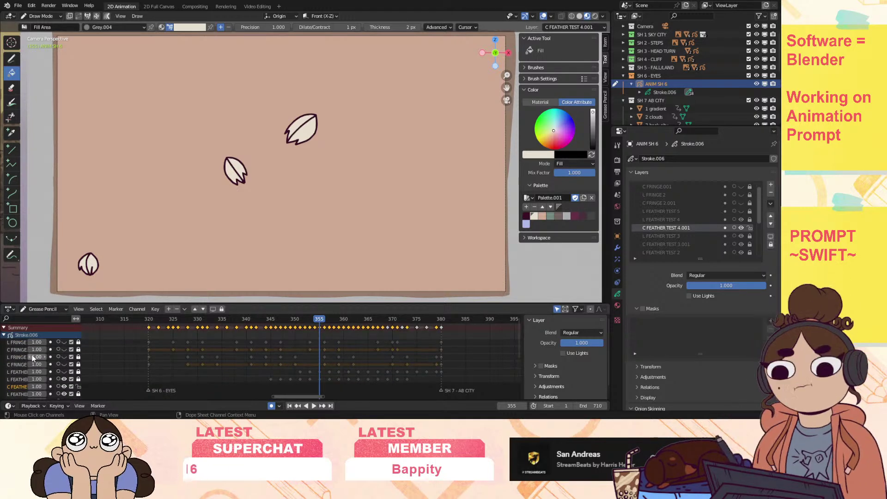
pyautogui.scroll(2, 10, 365)
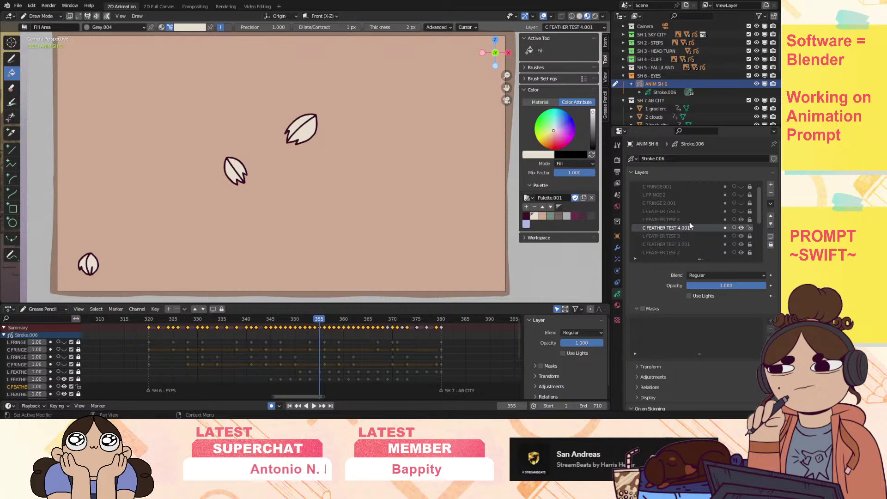
pyautogui.click(709, 213)
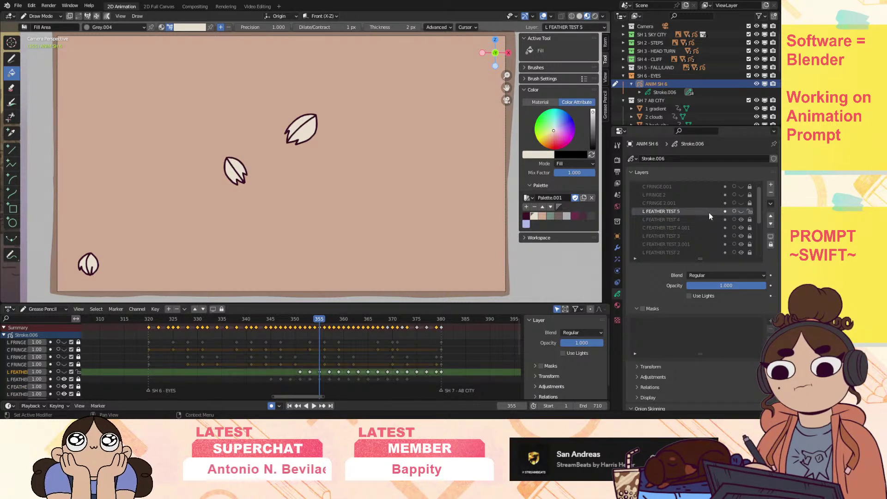
pyautogui.click(772, 203)
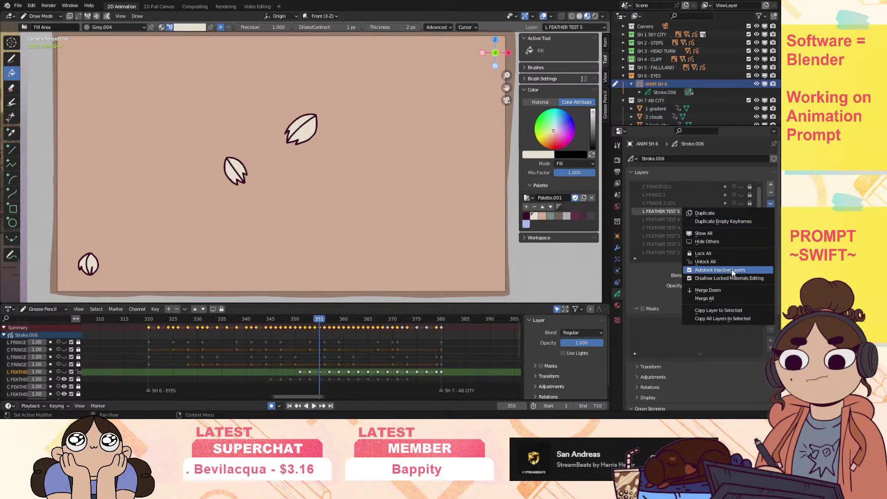
pyautogui.click(729, 221)
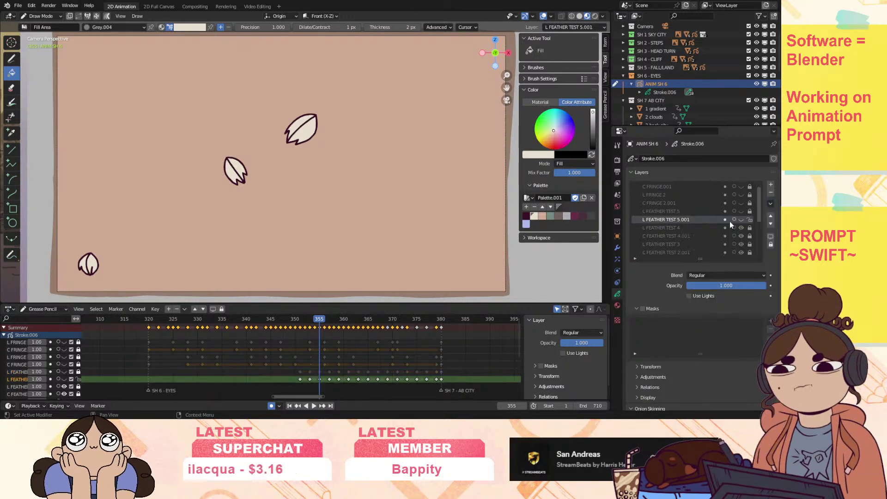
pyautogui.doubleClick(645, 221)
pyautogui.moveTo(645, 222); pyautogui.dragTo(644, 223)
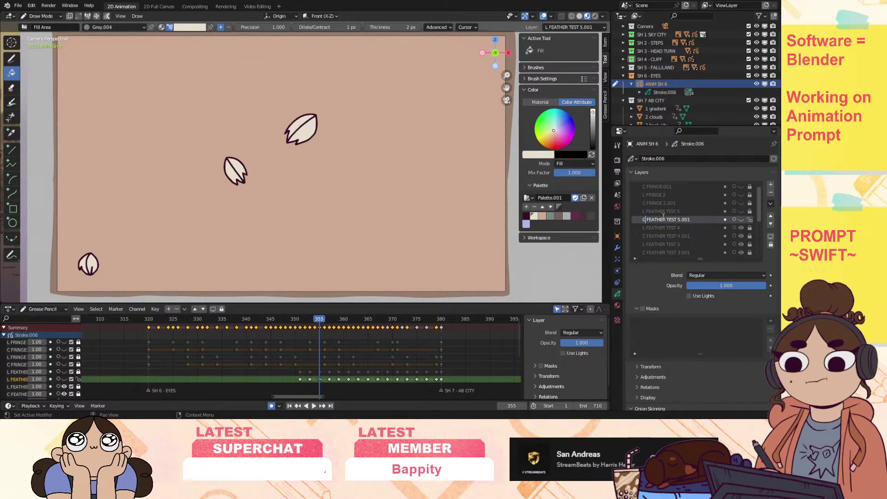
pyautogui.write('C')
pyautogui.press('Return')
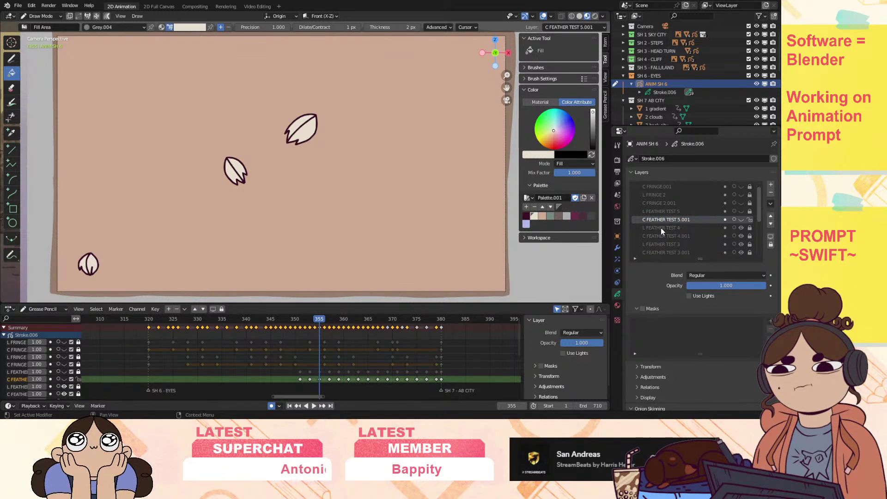
# Show the L FEATHER TEST 5 and C FEATHER TEST 5.001 layers and fill the fifth feather with cream at frames 353 and 355.
pyautogui.click(300, 318)
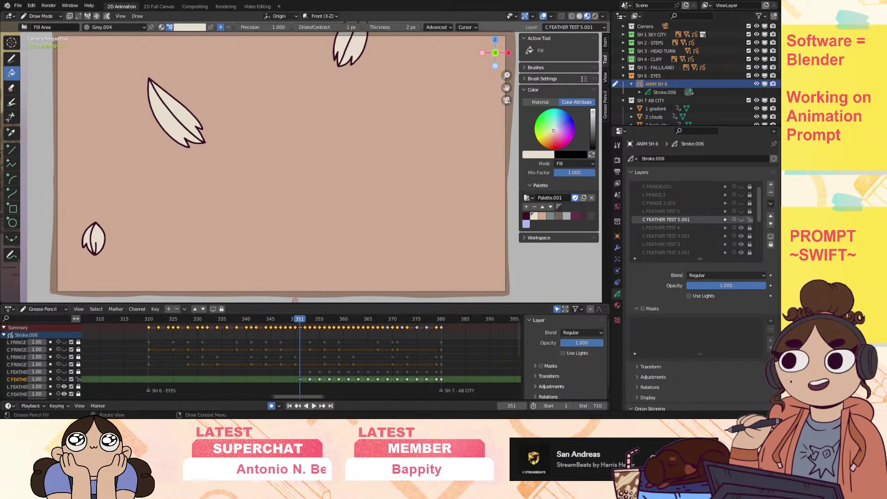
pyautogui.moveTo(508, 75); pyautogui.dragTo(495, 106)
pyautogui.press('Down')
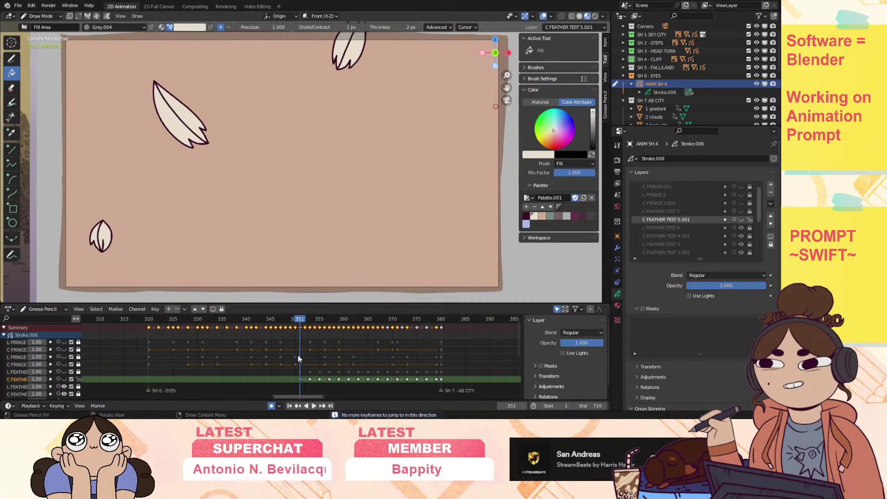
pyautogui.press('space')
pyautogui.click(64, 372)
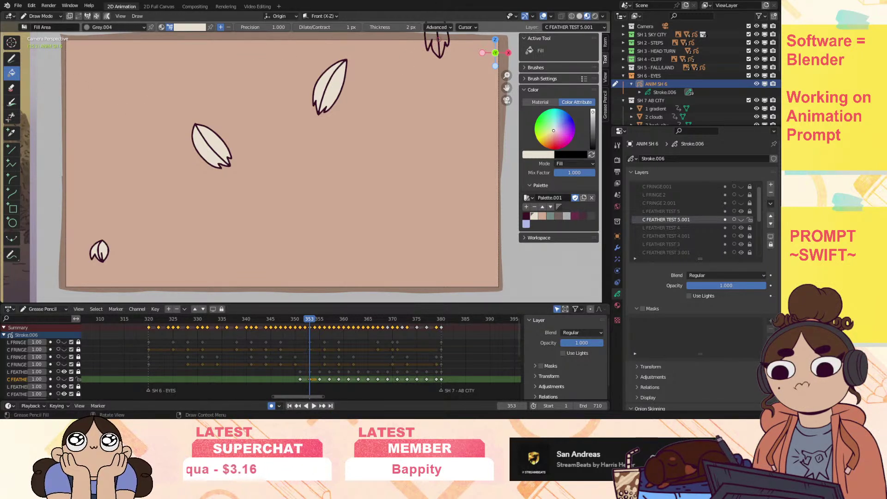
pyautogui.press('Up')
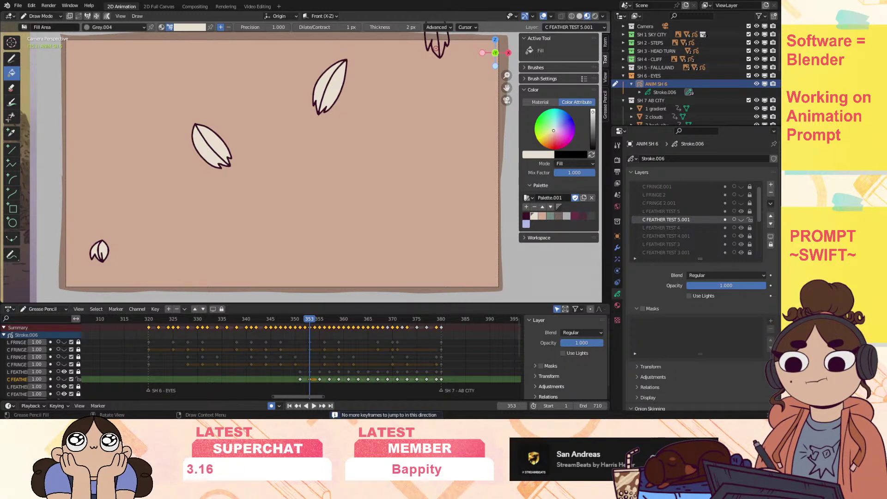
pyautogui.click(301, 319)
pyautogui.press('space')
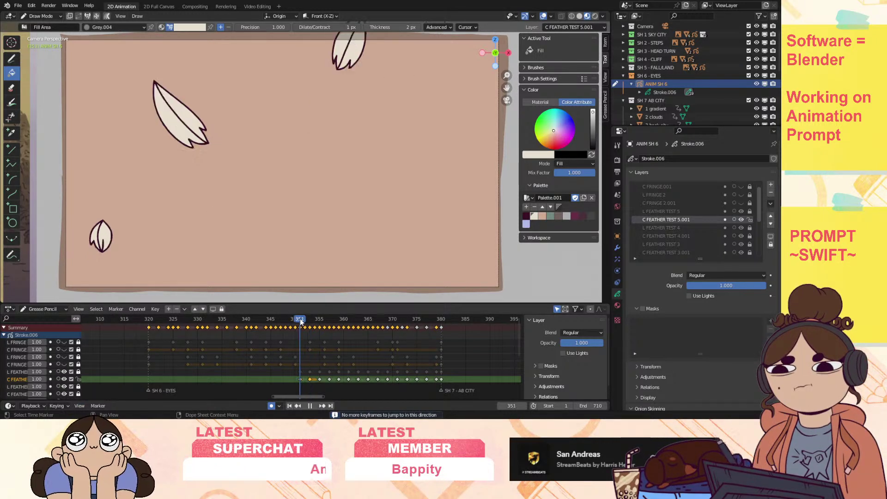
pyautogui.press('Up')
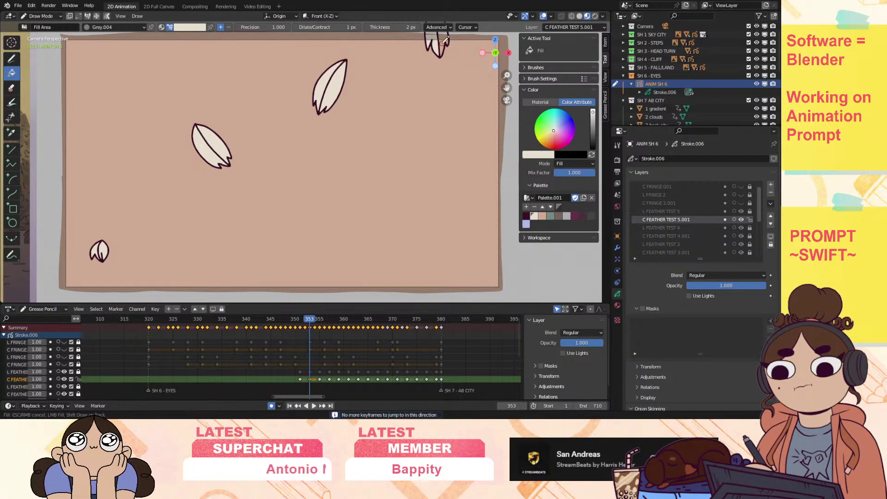
pyautogui.press('Up')
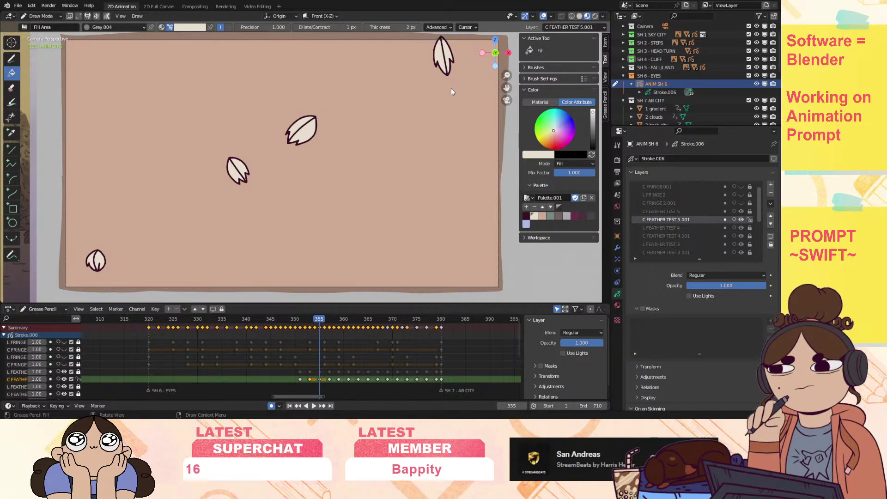
# Fill both halves of the fifth feather with cream at frames 357 and 359.
pyautogui.moveTo(508, 75); pyautogui.dragTo(510, 72)
pyautogui.press('space')
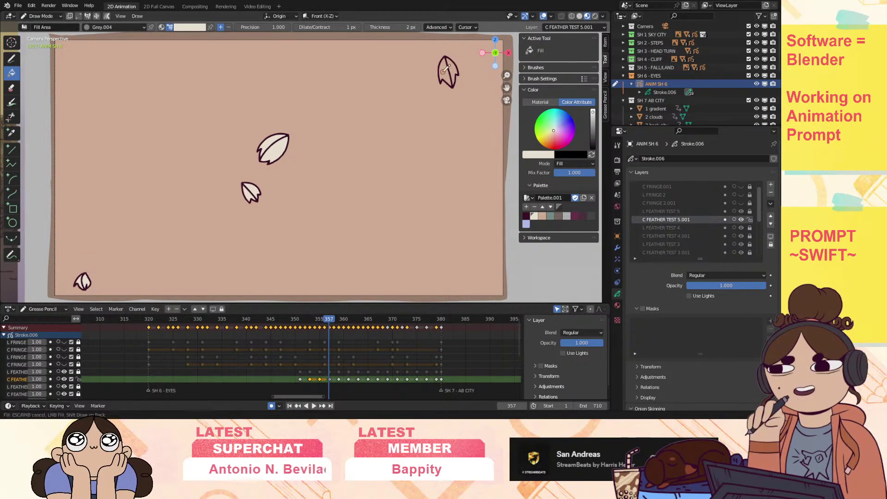
pyautogui.press('Right')
pyautogui.press('Right')
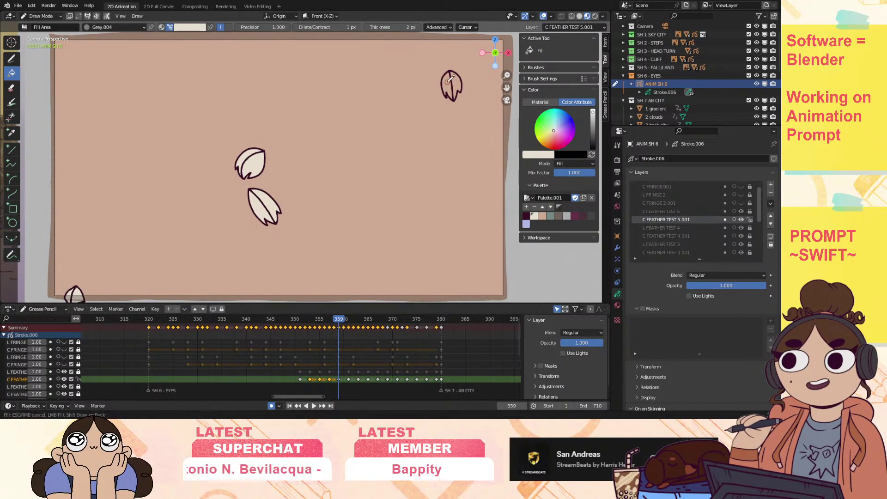
# Fill both halves of the fifth feather with cream at frames 361 and 363.
pyautogui.press('Right')
pyautogui.press('Right')
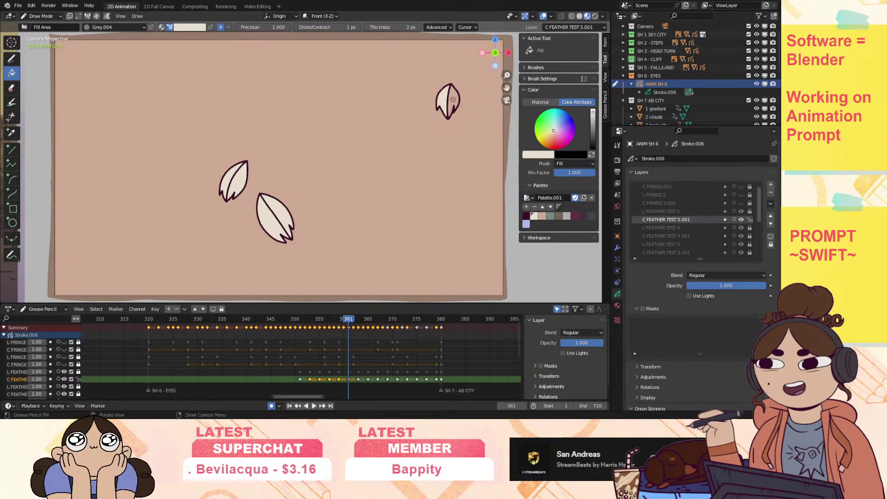
pyautogui.press('Right')
pyautogui.press('Right')
pyautogui.click(438, 102)
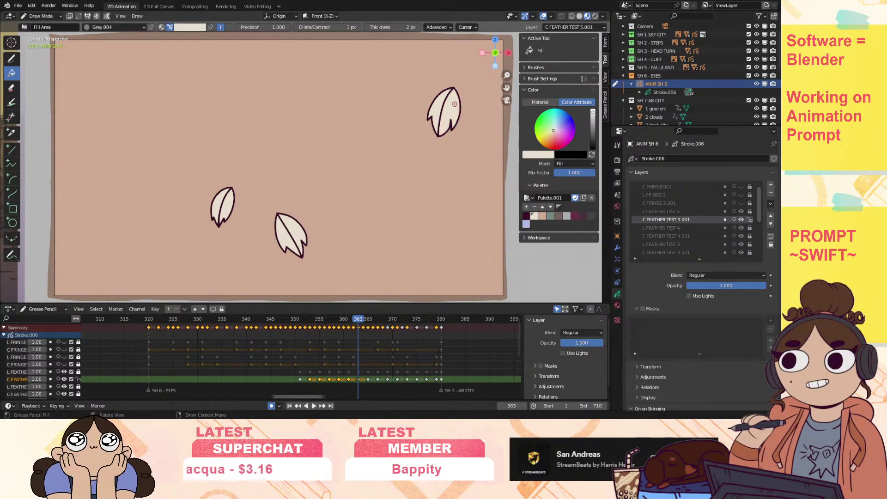
# Fill both halves of the fifth feather with cream at frames 365, 367 and 369.
pyautogui.press('Up')
pyautogui.click(447, 128)
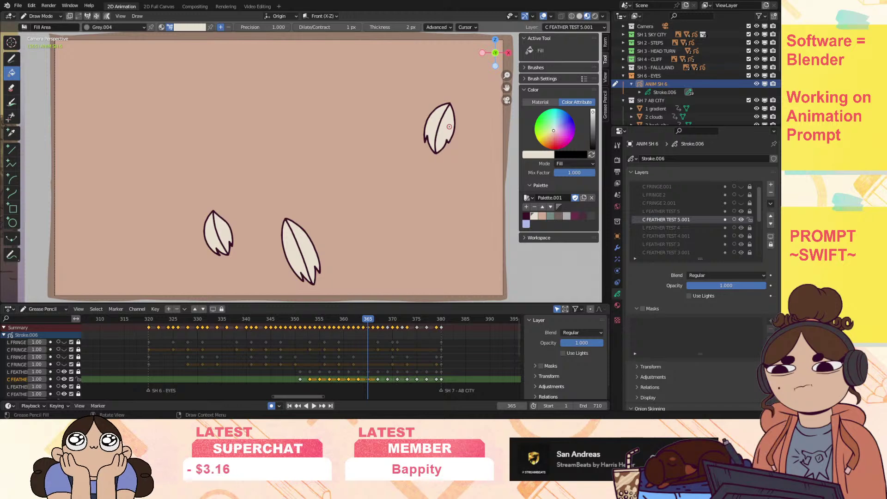
pyautogui.press('Up')
pyautogui.click(445, 140)
pyautogui.press('Up')
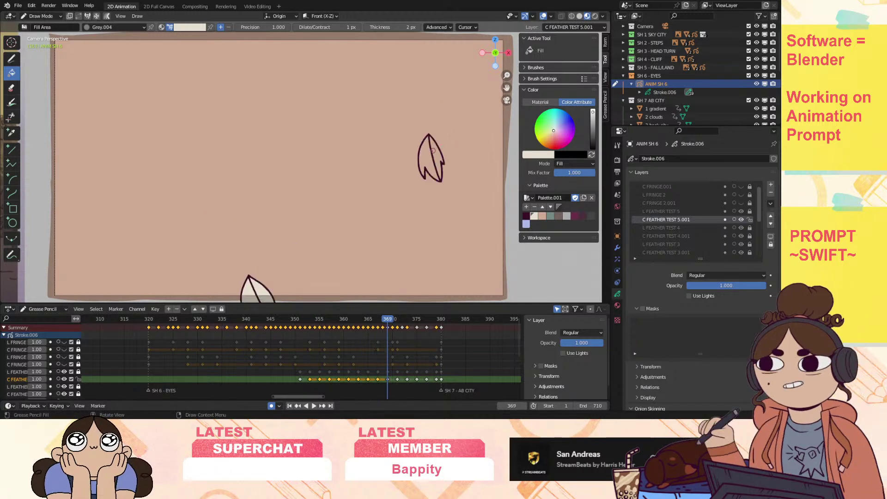
pyautogui.click(424, 158)
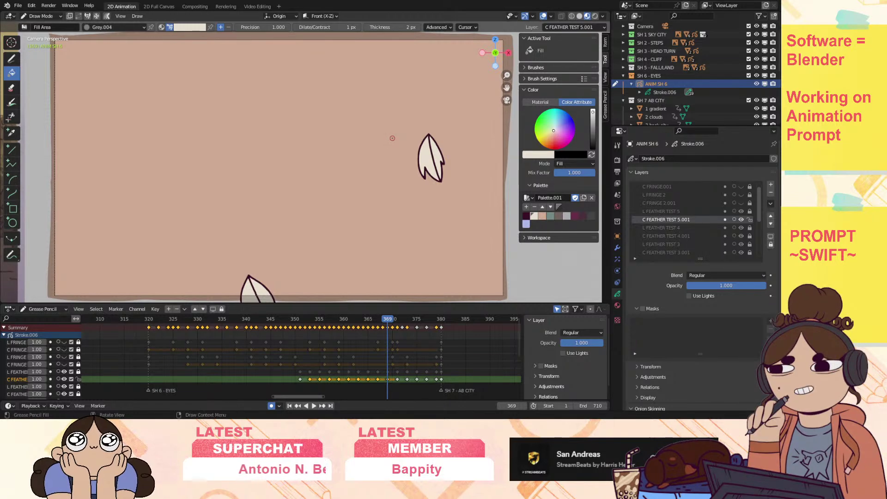
# Fill the fifth feather with cream at frame 373.
pyautogui.moveTo(507, 85); pyautogui.dragTo(486, 69)
pyautogui.press('Right')
pyautogui.press('Right')
pyautogui.press('Right')
pyautogui.press('Right')
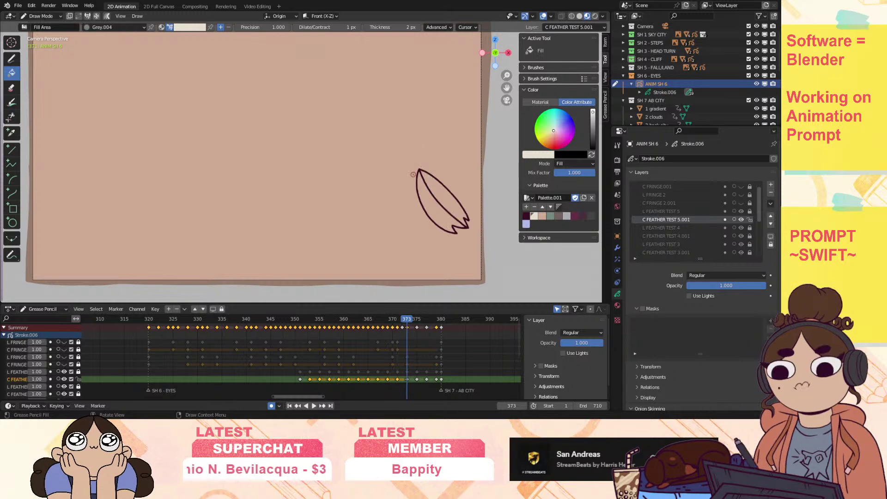
pyautogui.click(428, 200)
# Fill the fifth feather with cream at frames 375 and 377 as it leaves the camera frame.
pyautogui.press('Right')
pyautogui.press('Right')
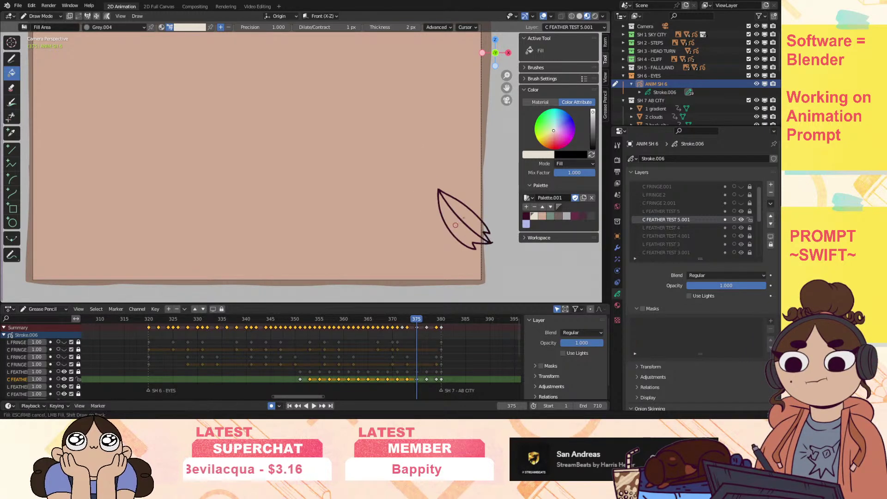
pyautogui.click(464, 215)
pyautogui.press('Right')
pyautogui.press('Right')
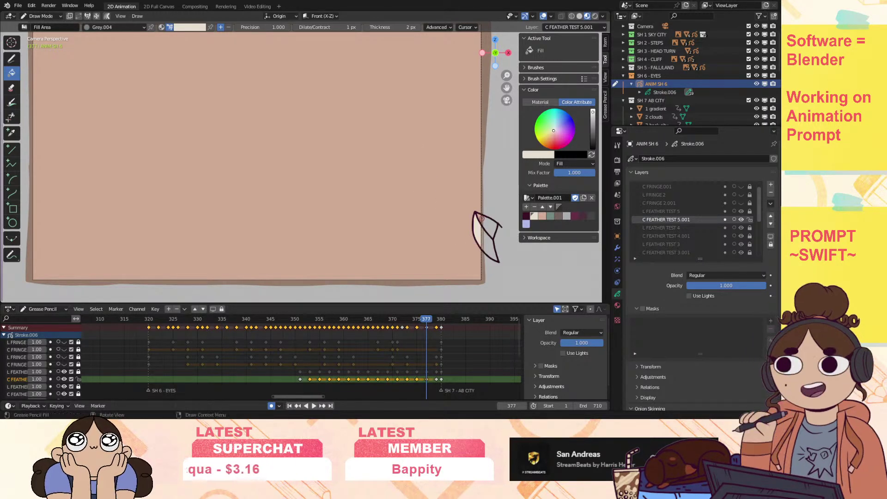
pyautogui.click(482, 218)
pyautogui.press('Right')
pyautogui.press('Right')
pyautogui.press('Left')
pyautogui.press('Left')
# Play the shot backwards to check the cream fills on the falling feathers.
pyautogui.moveTo(507, 78)
pyautogui.mouseDown()
pyautogui.moveTo(522, 109)
pyautogui.moveTo(507, 78)
pyautogui.mouseUp()
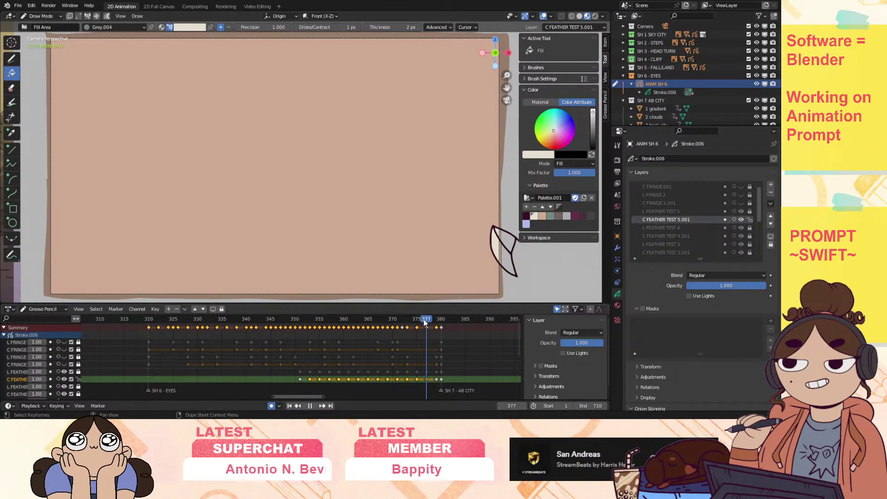
pyautogui.hotkey('shift', 'ctrl', 'space')
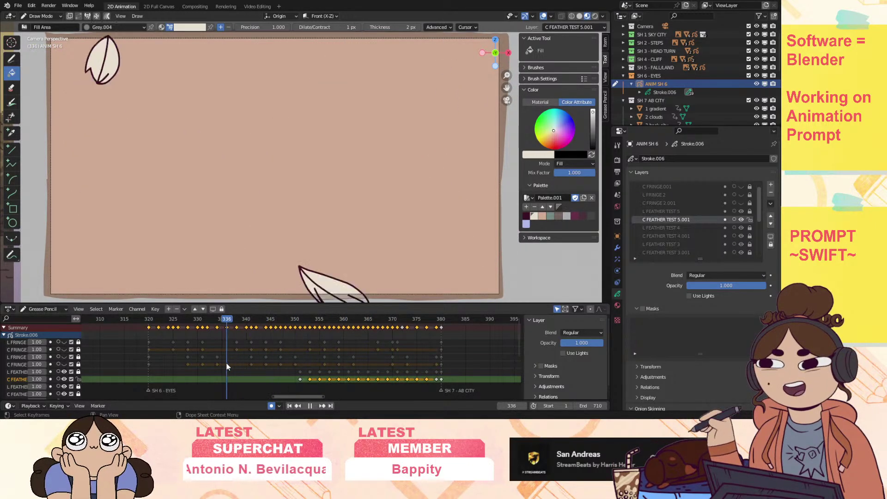
pyautogui.press('space')
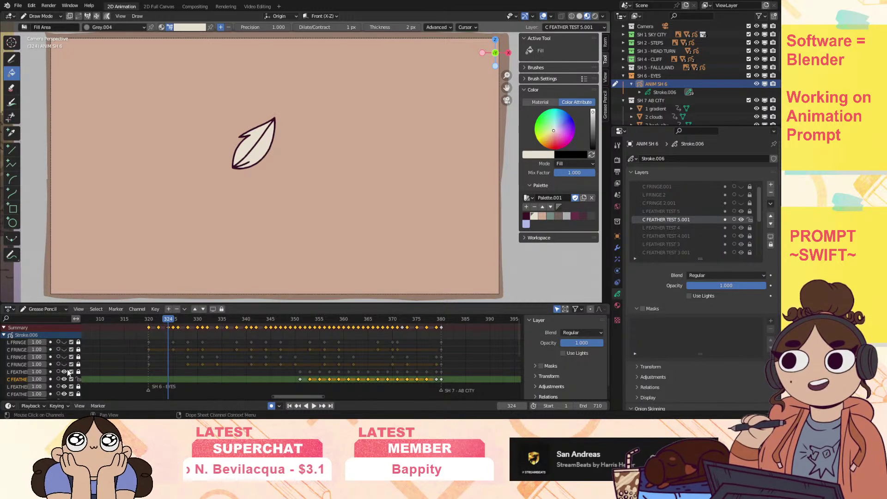
# Show the hidden fringe, L BROWS, L EYE and C EYES layers again.
pyautogui.click(64, 364)
pyautogui.click(64, 357)
pyautogui.click(64, 342)
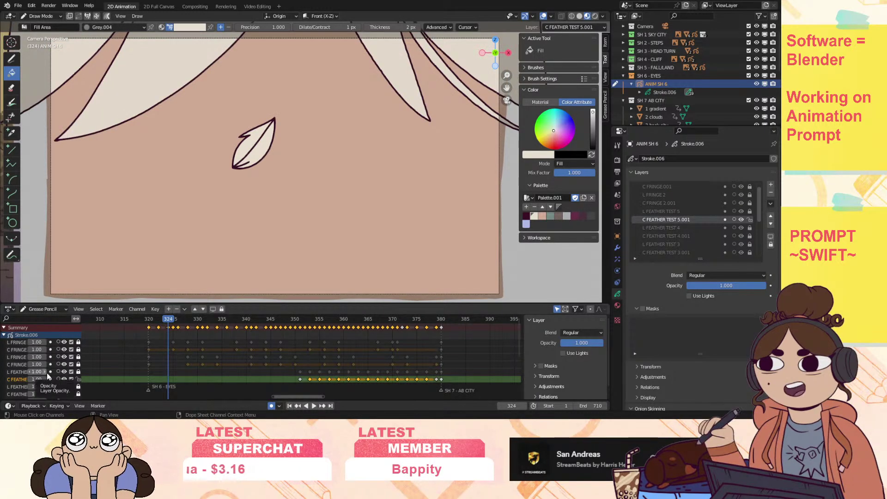
pyautogui.scroll(-2, 46, 373)
pyautogui.scroll(-5, 46, 372)
pyautogui.click(64, 364)
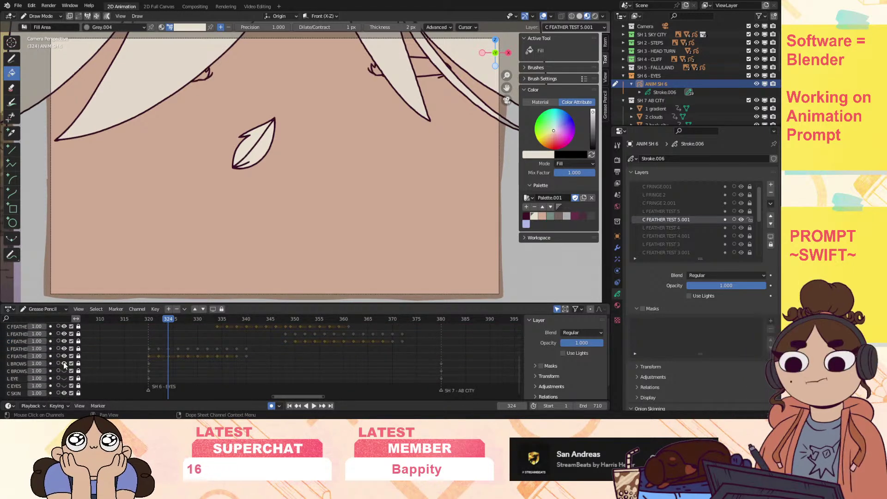
pyautogui.click(64, 378)
pyautogui.click(64, 386)
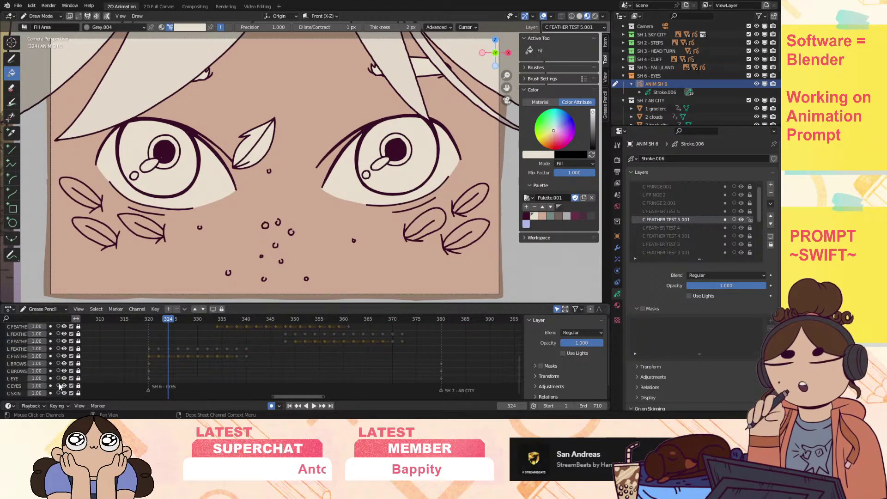
# Make the C EYES layer active at frame 320 and choose a violet-blue fill colour.
pyautogui.click(18, 386)
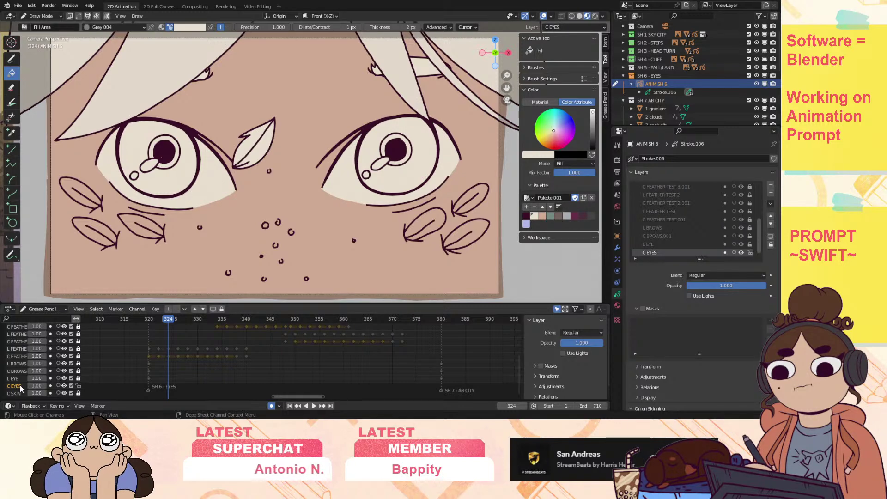
pyautogui.click(147, 319)
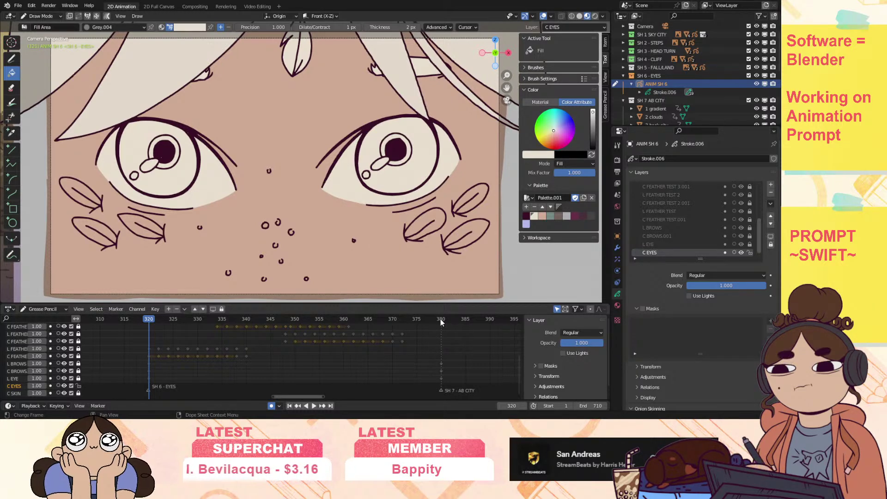
pyautogui.click(563, 127)
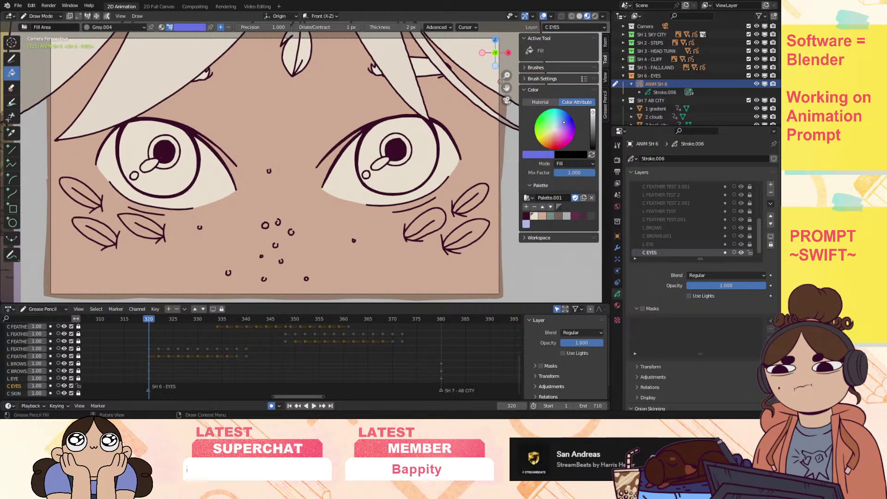
# Try a violet-blue fill on the iris of the eye on the right, and undo it.
pyautogui.scroll(2, 446, 69)
pyautogui.click(460, 104)
pyautogui.click(391, 120)
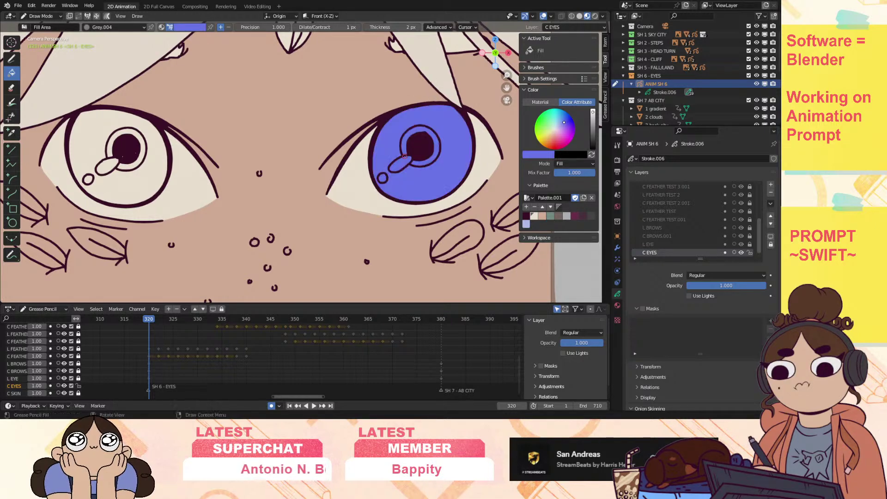
pyautogui.click(18, 59)
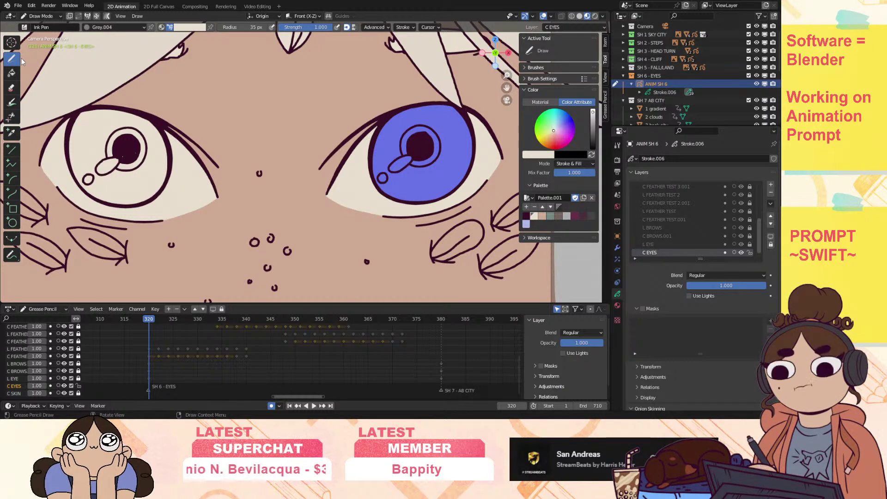
pyautogui.hotkey('ctrl', 'z')
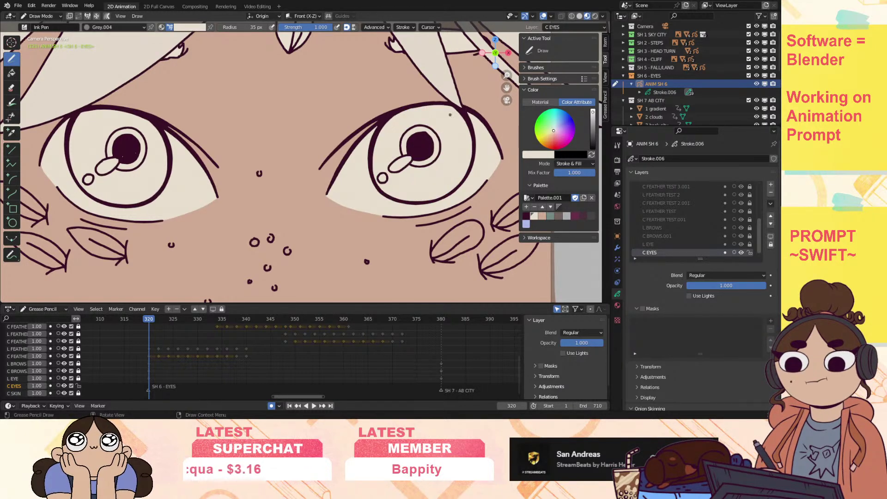
# Fill both irises with violet-blue using the Fill tool, and pick a lighter, less saturated blue as the fill colour.
pyautogui.click(11, 73)
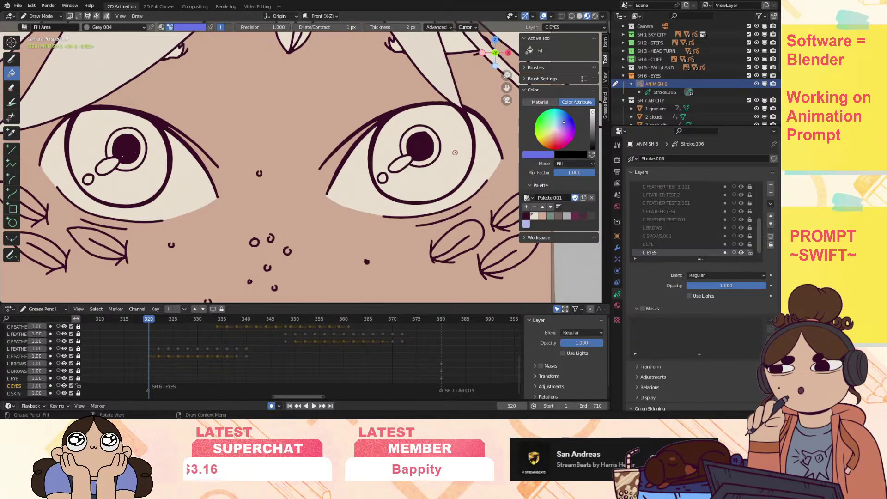
pyautogui.click(457, 154)
pyautogui.click(137, 176)
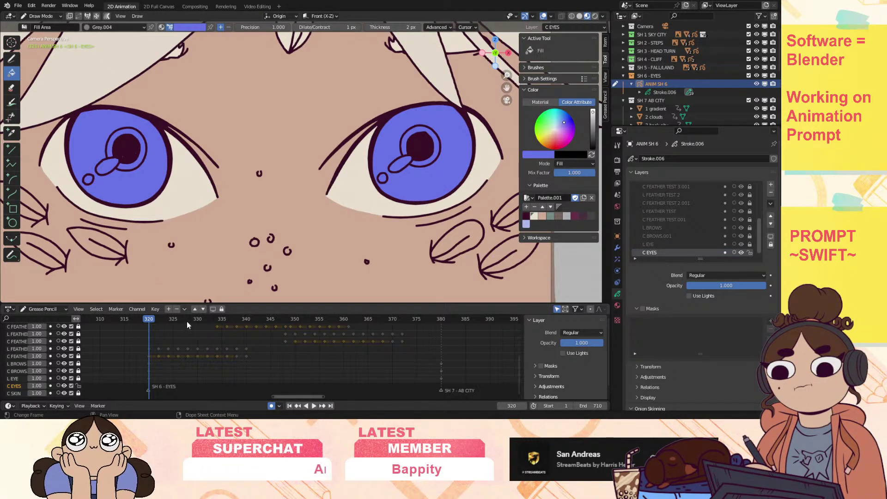
pyautogui.click(561, 128)
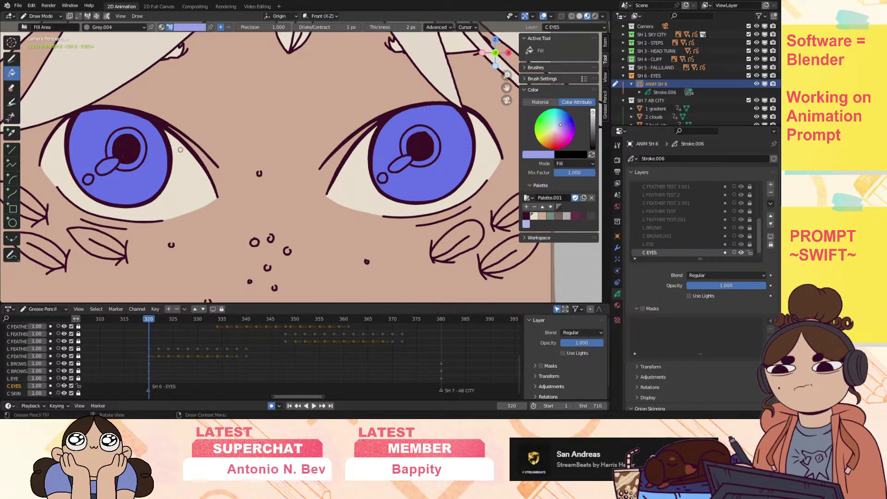
# Fill the rings around both pupils with light lavender and the reflection shapes in both eyes with cream white.
pyautogui.click(137, 164)
pyautogui.click(435, 157)
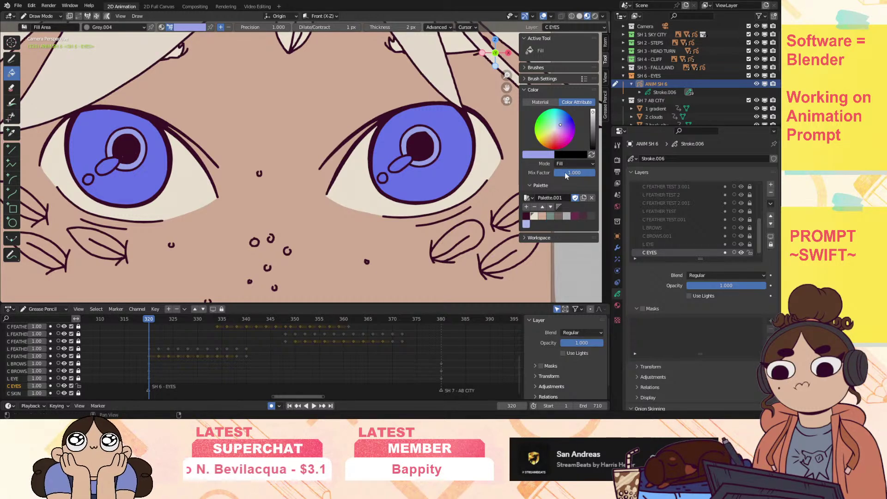
pyautogui.click(533, 216)
pyautogui.click(400, 162)
pyautogui.click(382, 178)
pyautogui.click(106, 167)
pyautogui.click(87, 179)
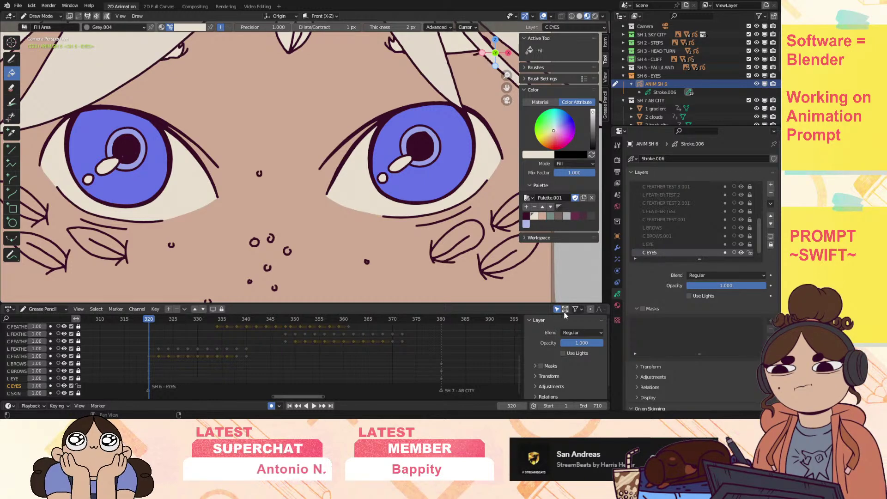
# Make a duplicate of the C EYES layer with empty keyframes, named C EYES HIGHLIGHT, directly above C EYES.
pyautogui.click(770, 203)
pyautogui.click(756, 220)
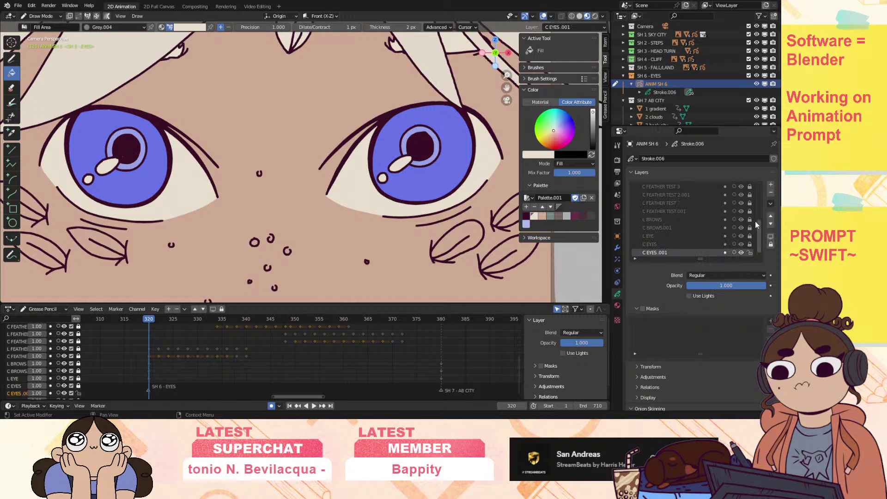
pyautogui.doubleClick(654, 253)
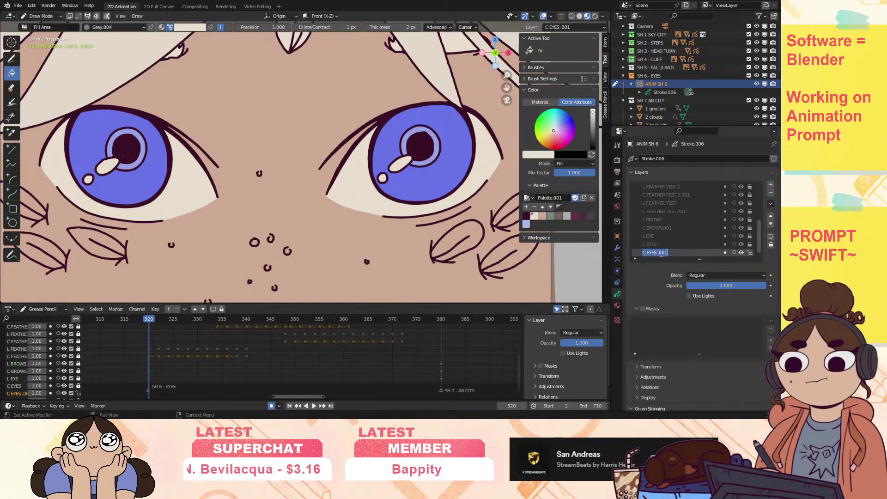
pyautogui.press('End')
pyautogui.press('BackSpace')
pyautogui.press('BackSpace')
pyautogui.press('BackSpace')
pyautogui.press('BackSpace')
pyautogui.write('HIGHL')
pyautogui.press('Return')
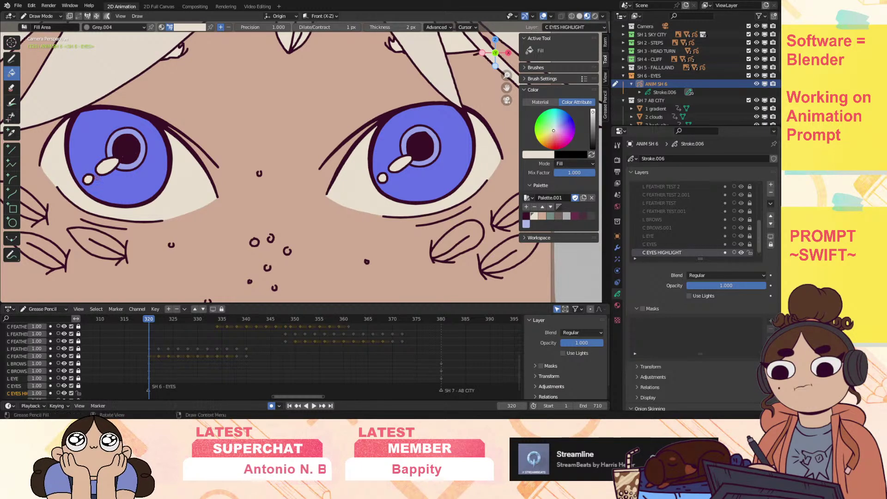
pyautogui.scroll(-1, 759, 231)
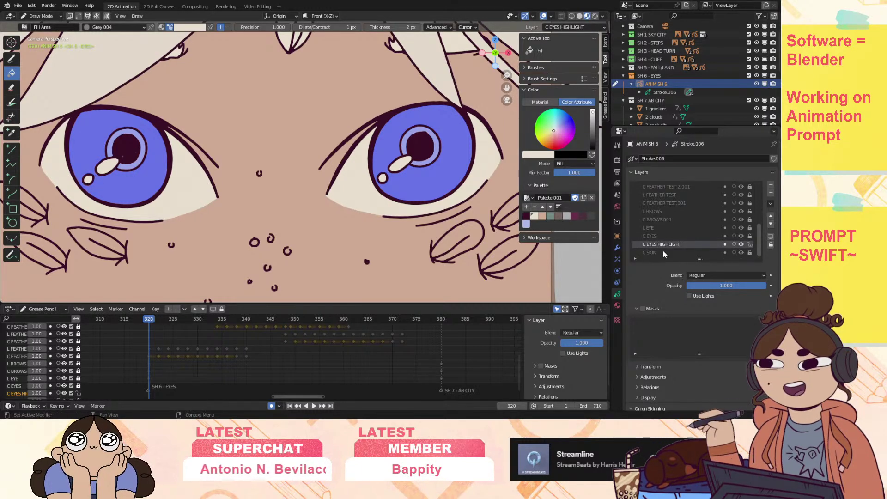
pyautogui.click(770, 216)
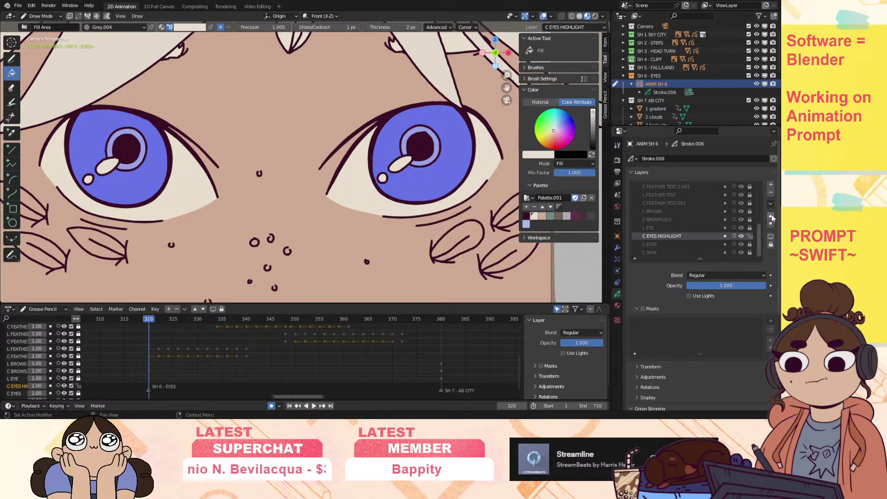
# Sample the iris blue as the fill colour and toggle the C EYES layer's visibility to check its contents.
pyautogui.click(656, 244)
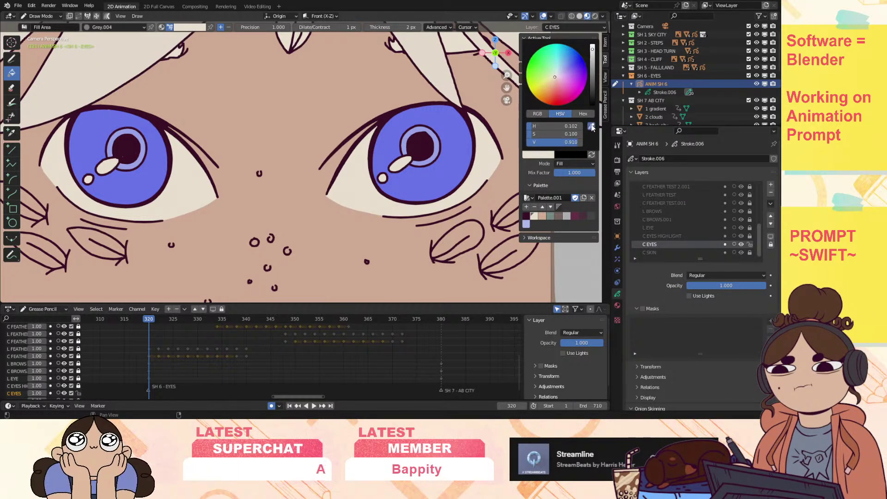
pyautogui.press('e')
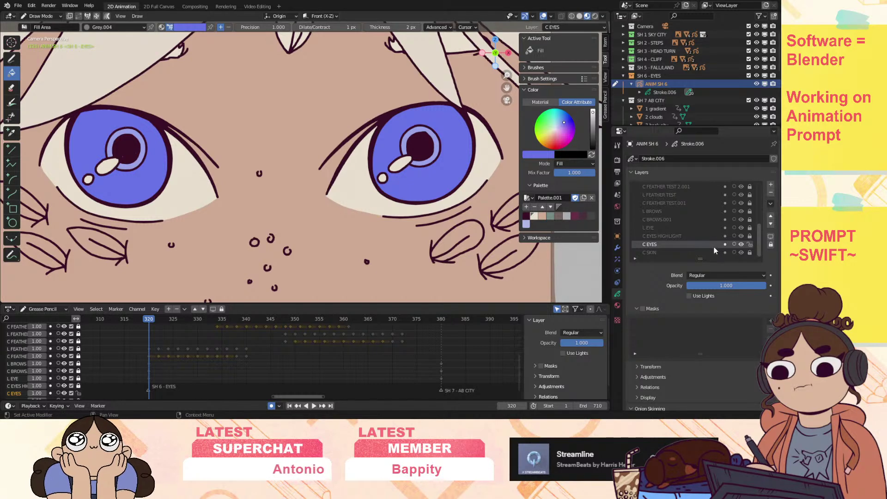
pyautogui.click(741, 245)
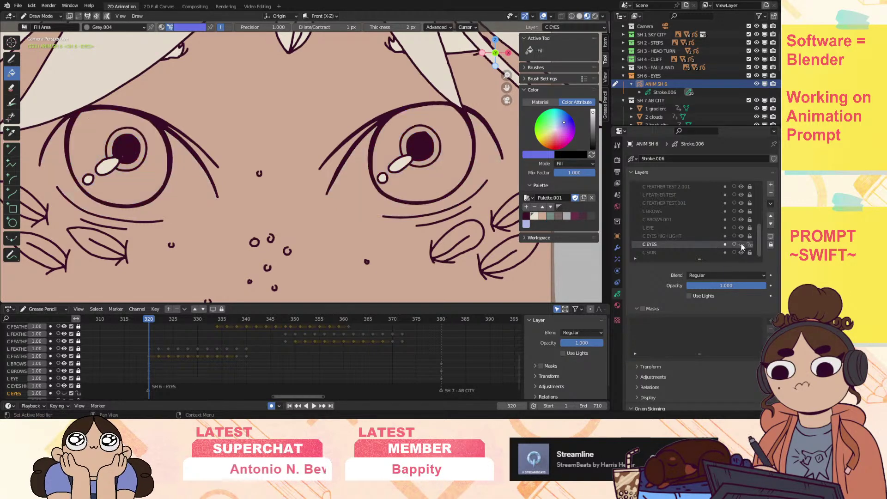
pyautogui.click(741, 244)
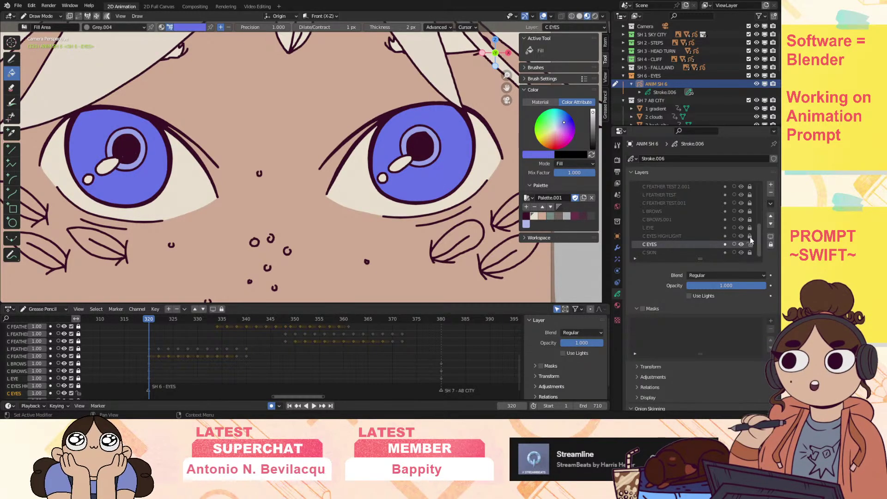
# Make another duplicate of the C EYES layer with empty keyframes, named C EYES .PUPIL, directly above C EYES.
pyautogui.click(770, 203)
pyautogui.click(707, 222)
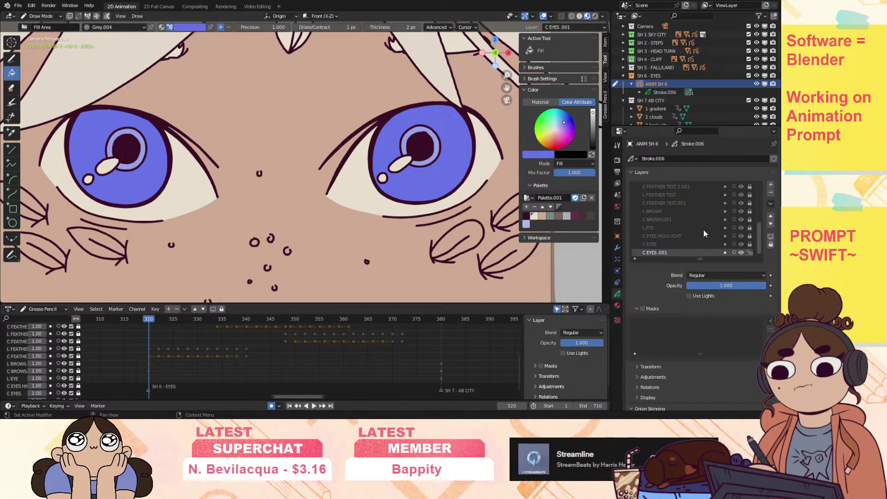
pyautogui.click(770, 216)
pyautogui.moveTo(659, 246); pyautogui.dragTo(695, 238)
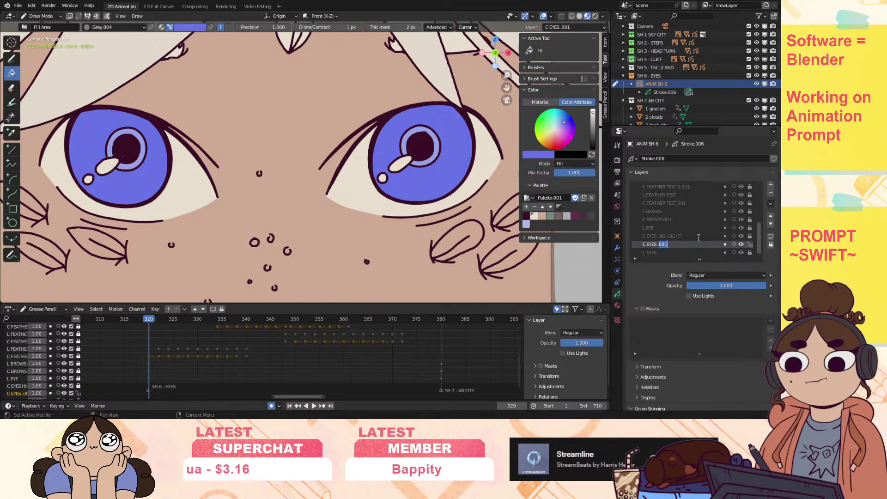
pyautogui.write('PUPIL')
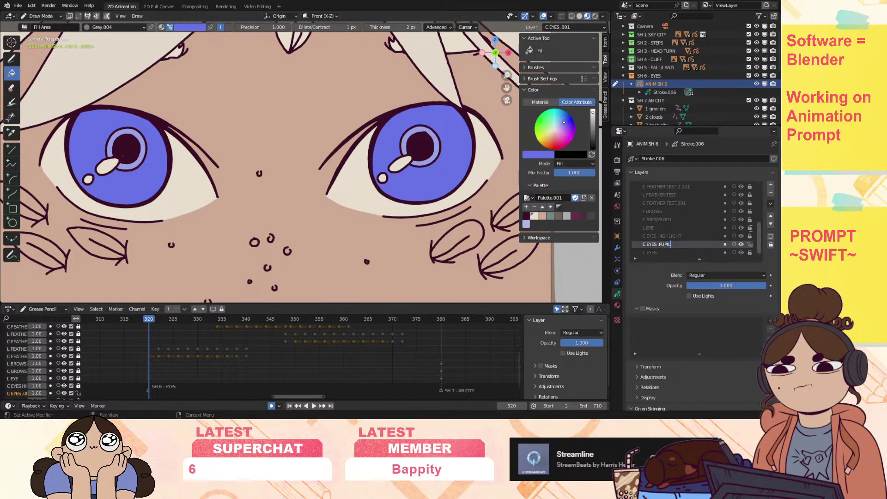
pyautogui.press('Return')
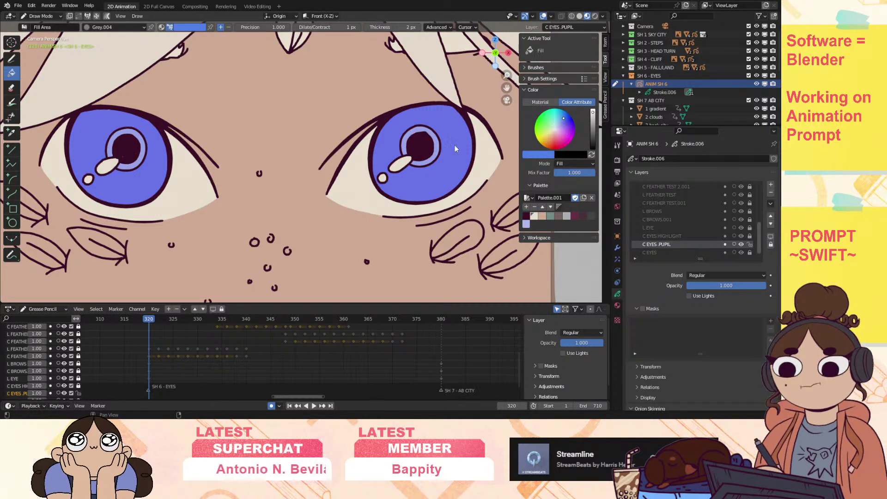
# On the C EYES .PUPIL layer, fill both irises with blue and the rings around the pupils with light lavender.
pyautogui.click(443, 179)
pyautogui.click(134, 180)
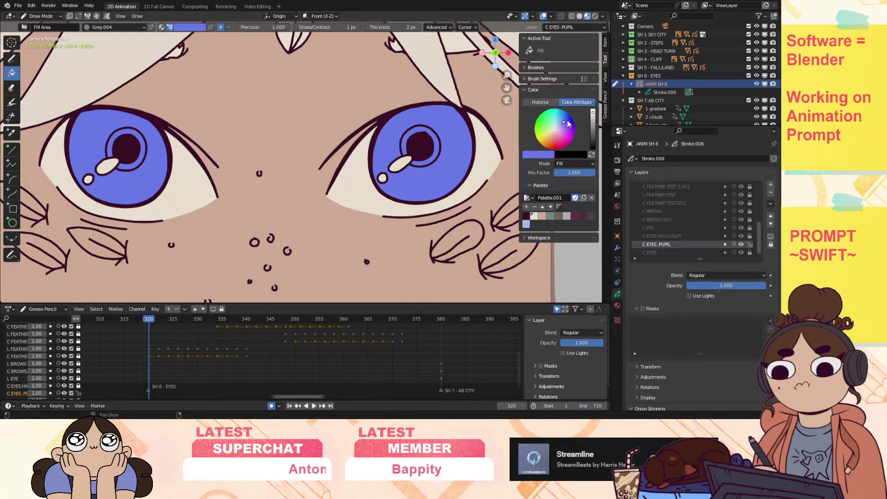
pyautogui.moveTo(564, 123); pyautogui.dragTo(560, 124)
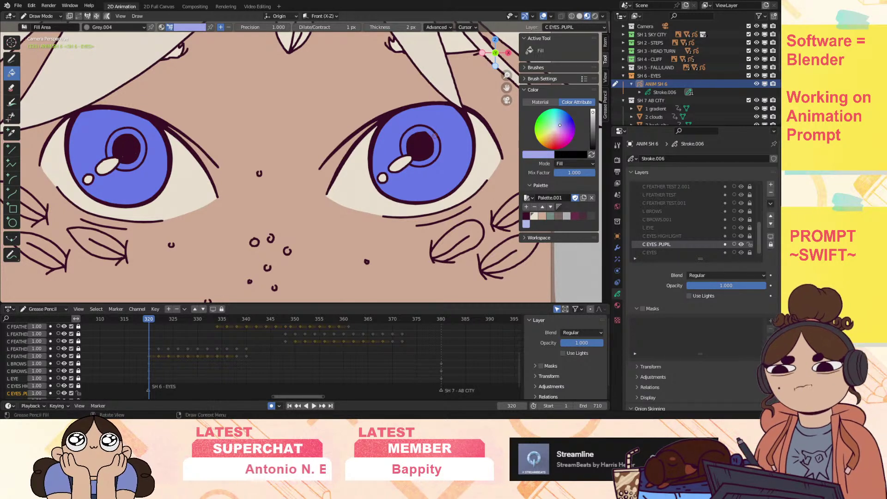
pyautogui.click(441, 135)
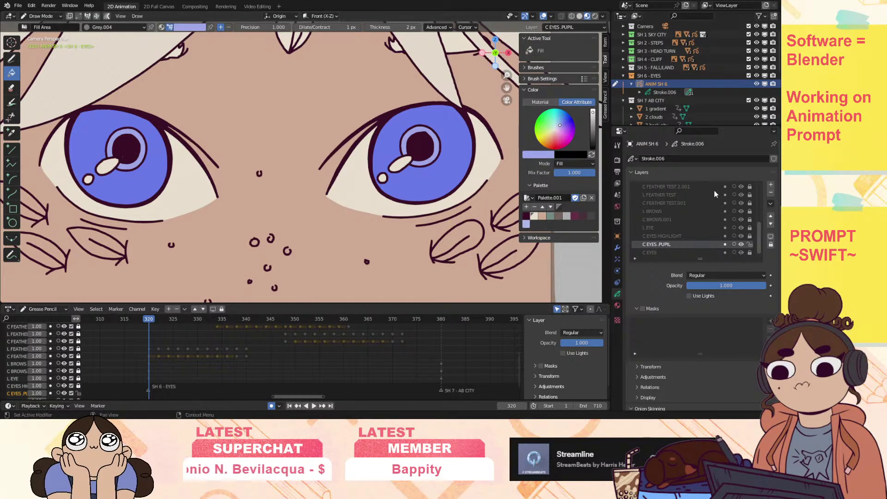
# Duplicate the C EYES .PUPIL layer with empty keyframes and place the copy directly above it.
pyautogui.click(770, 184)
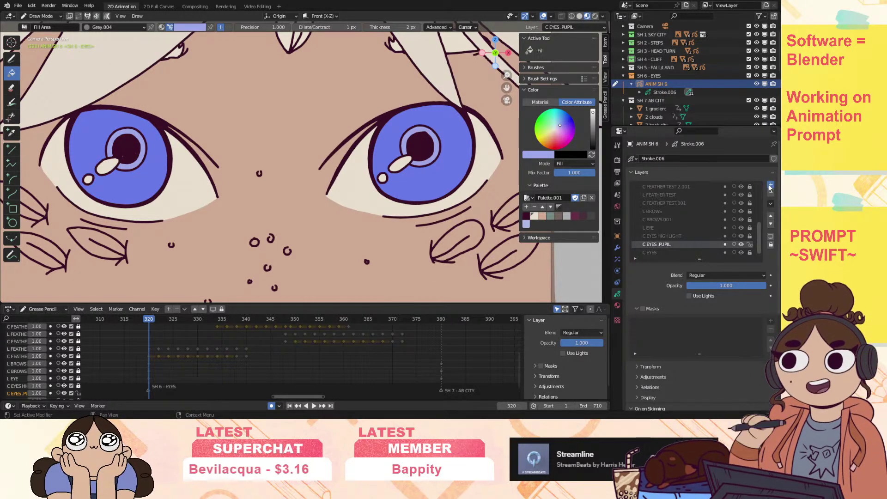
pyautogui.click(770, 192)
pyautogui.click(770, 203)
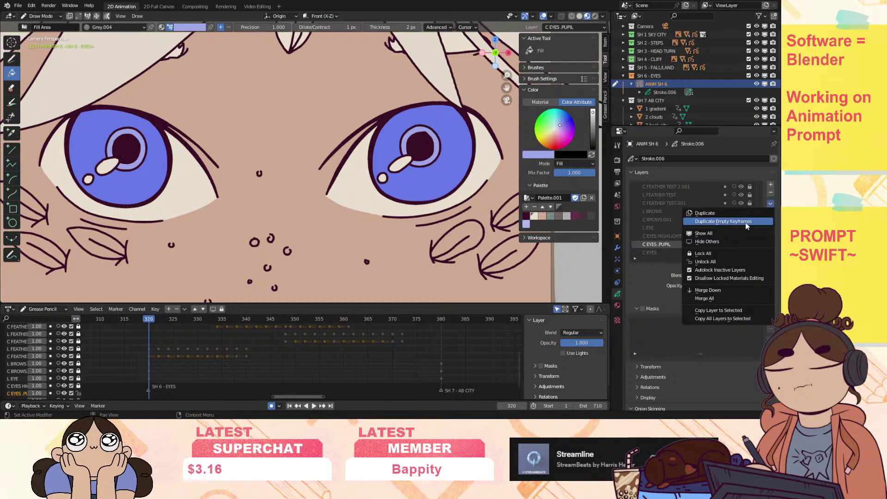
pyautogui.click(723, 222)
pyautogui.click(771, 215)
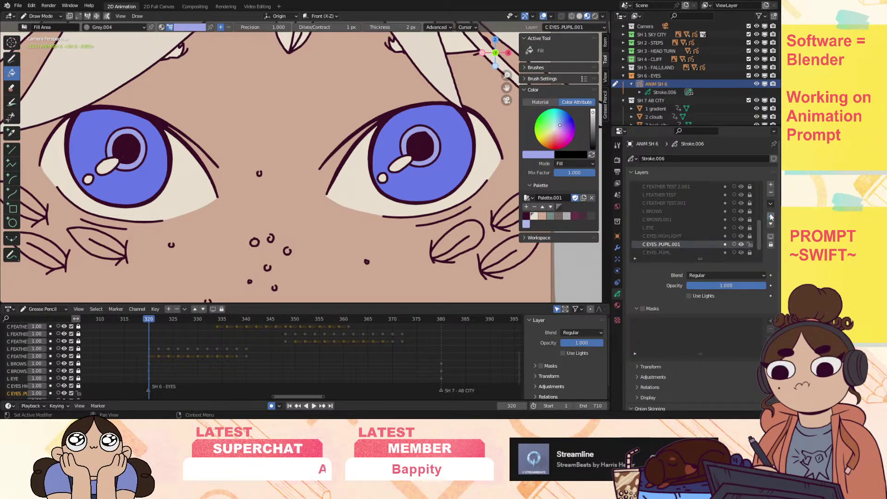
# Enable masks on the duplicated pupil layer and add C EYES .PUPIL as its mask.
pyautogui.click(643, 308)
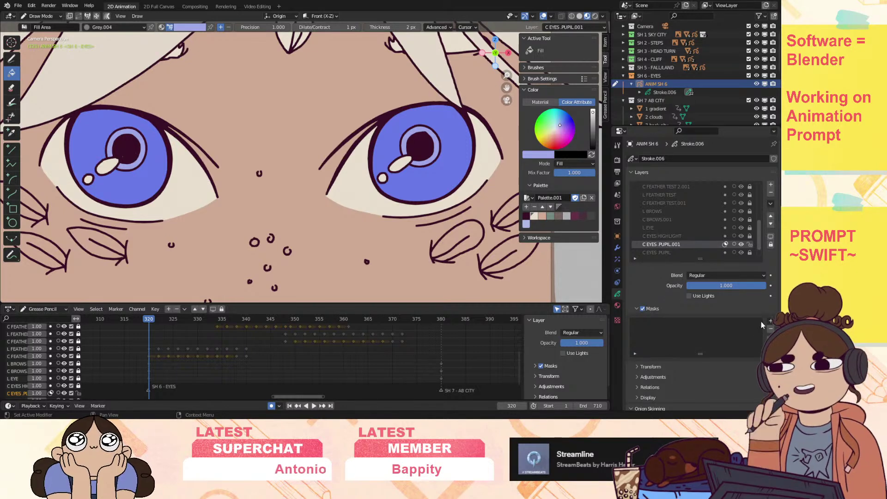
pyautogui.click(771, 320)
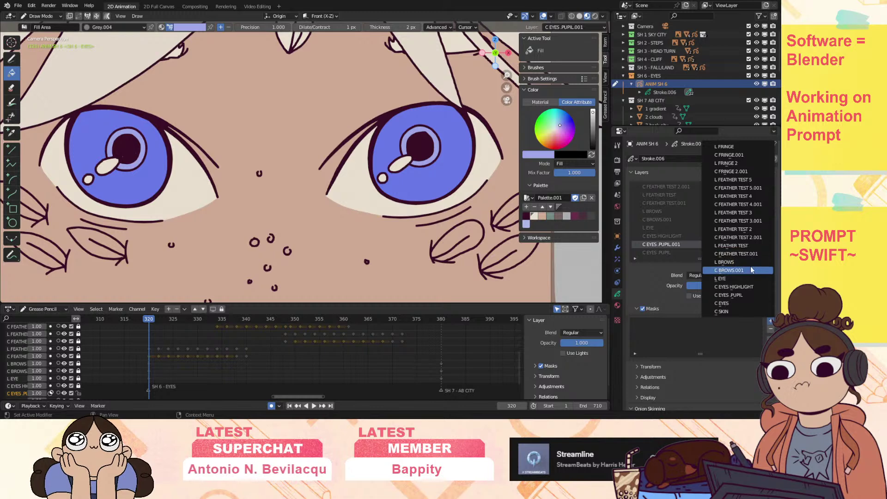
pyautogui.click(748, 294)
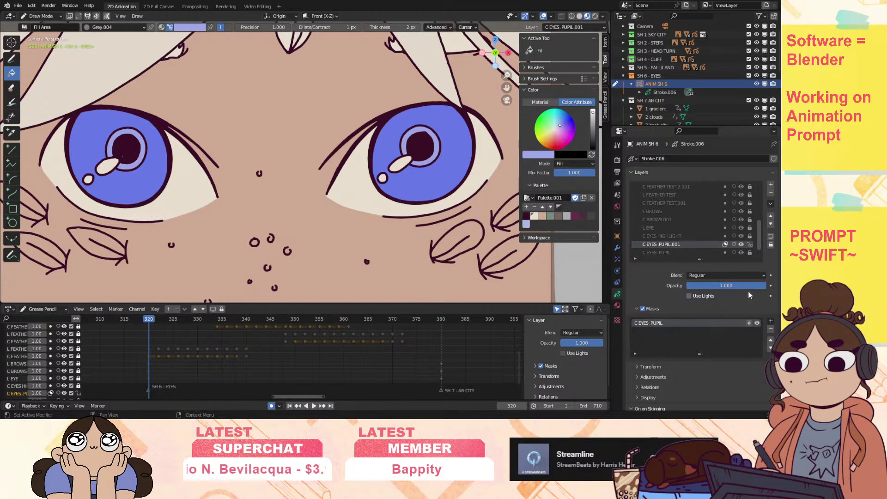
# Switch from filling to the Draw tool with the KD Charcoal brush.
pyautogui.click(26, 28)
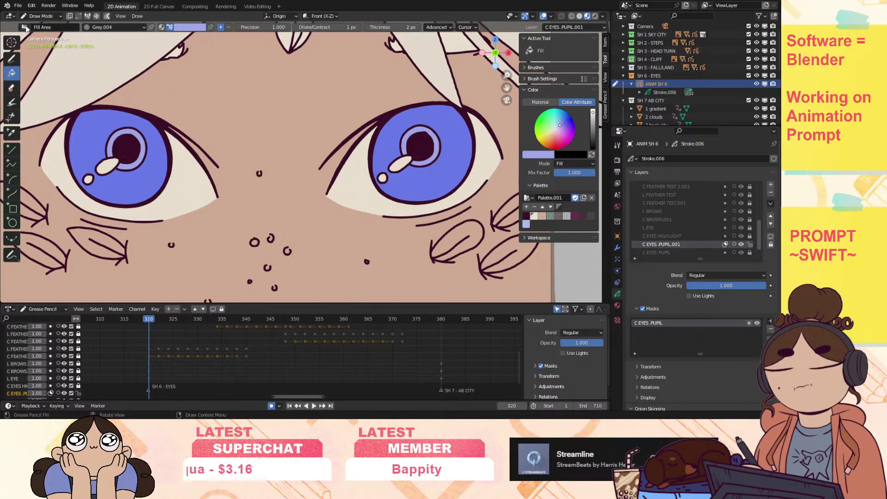
pyautogui.click(36, 15)
pyautogui.click(12, 58)
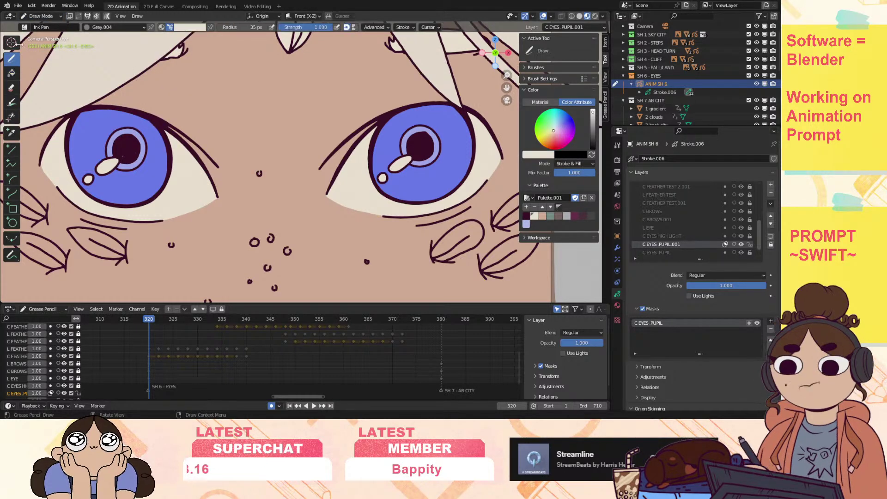
pyautogui.click(39, 16)
pyautogui.click(35, 27)
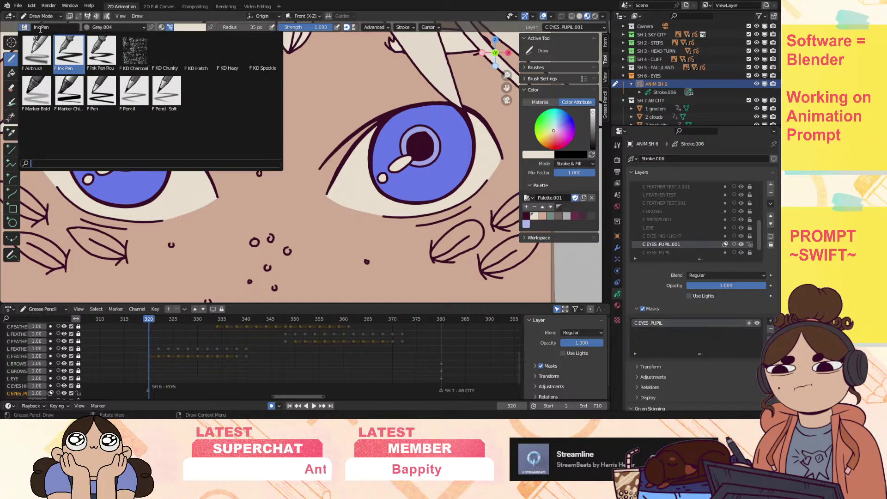
pyautogui.click(134, 51)
# Darken the purple-blue brush colour and shade the rim and upper part of the right-hand eye's iris.
pyautogui.moveTo(390, 192); pyautogui.dragTo(462, 176)
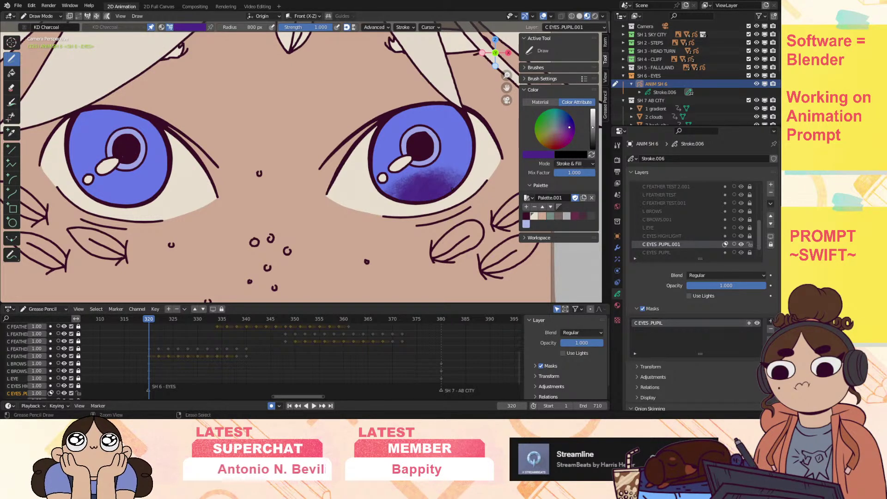
pyautogui.hotkey('ctrl', 'z')
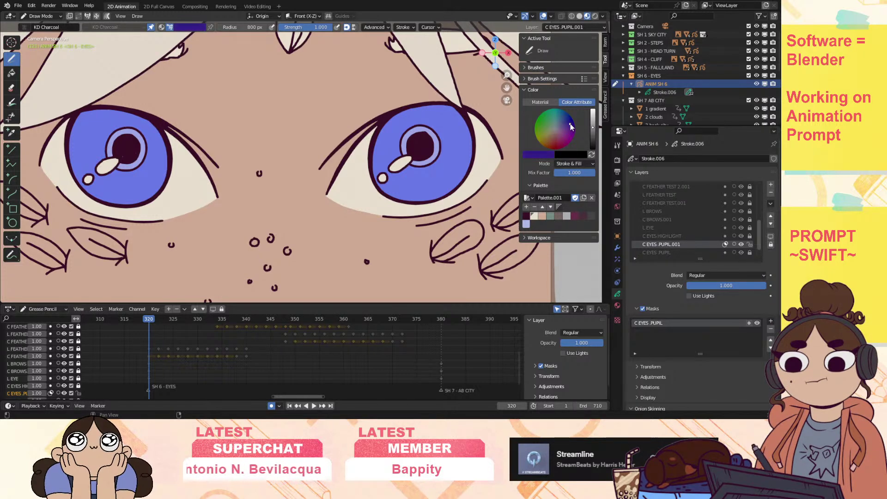
pyautogui.click(593, 130)
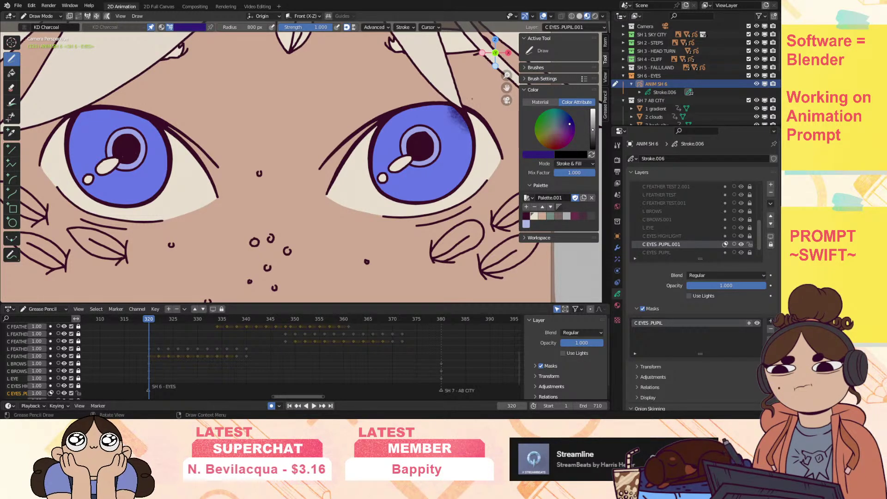
pyautogui.moveTo(464, 121); pyautogui.dragTo(470, 150)
pyautogui.moveTo(455, 186); pyautogui.dragTo(399, 200)
pyautogui.moveTo(378, 156); pyautogui.dragTo(394, 117)
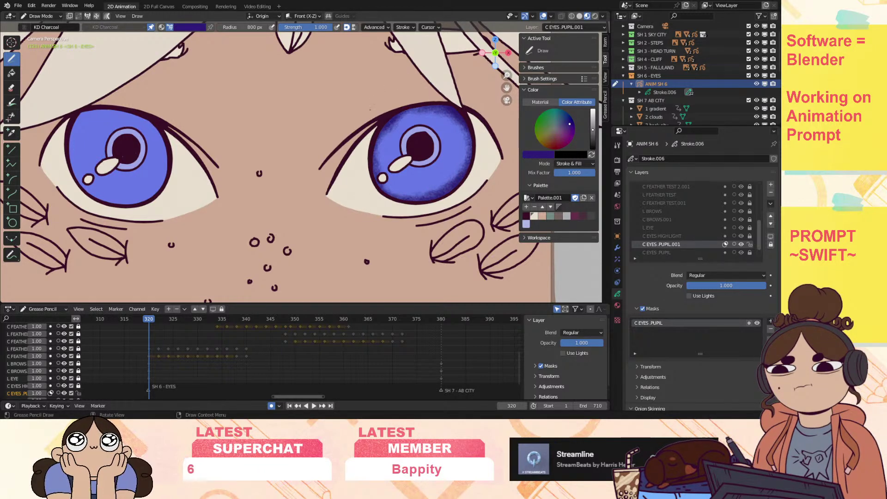
pyautogui.moveTo(375, 174); pyautogui.dragTo(449, 111)
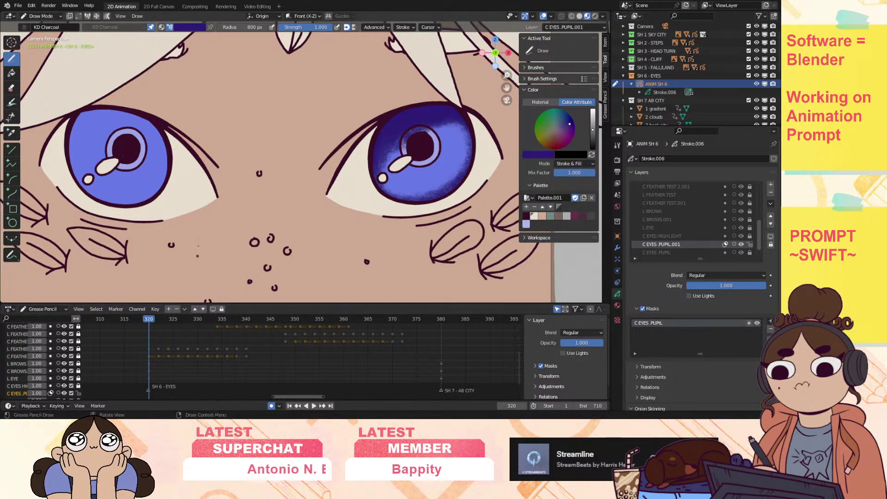
pyautogui.moveTo(78, 127)
pyautogui.mouseDown()
pyautogui.moveTo(139, 116)
pyautogui.moveTo(164, 170)
pyautogui.moveTo(132, 118)
pyautogui.mouseUp()
pyautogui.moveTo(152, 145); pyautogui.dragTo(116, 113)
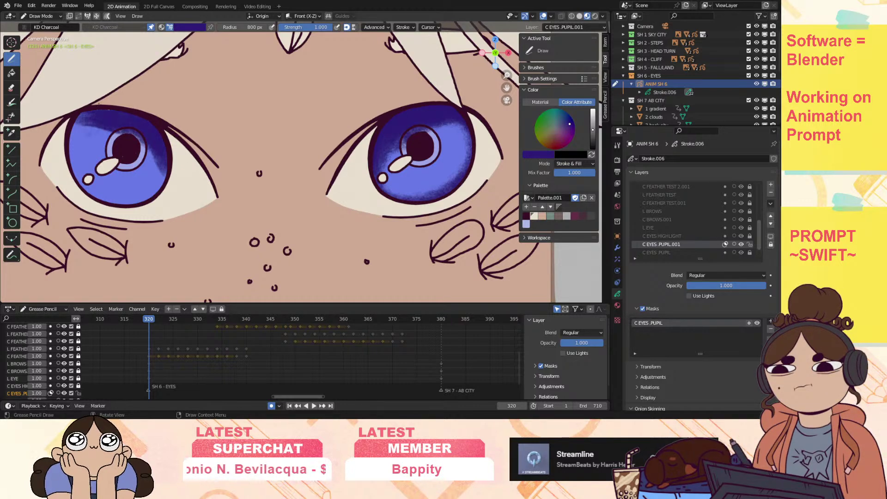
pyautogui.hotkey('ctrl', 'z')
pyautogui.hotkey('ctrl', 'z')
pyautogui.hotkey('ctrl', 'z')
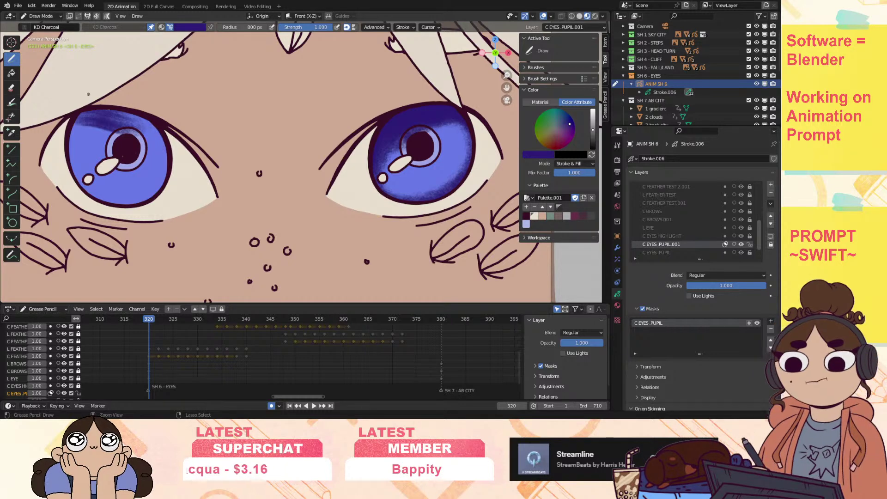
pyautogui.hotkey('ctrl', 'z')
# Shade the upper part and rim of the left-hand eye's iris with the dark purple-blue charcoal brush.
pyautogui.moveTo(88, 99)
pyautogui.mouseDown()
pyautogui.moveTo(121, 121)
pyautogui.moveTo(130, 109)
pyautogui.moveTo(167, 156)
pyautogui.moveTo(187, 154)
pyautogui.mouseUp()
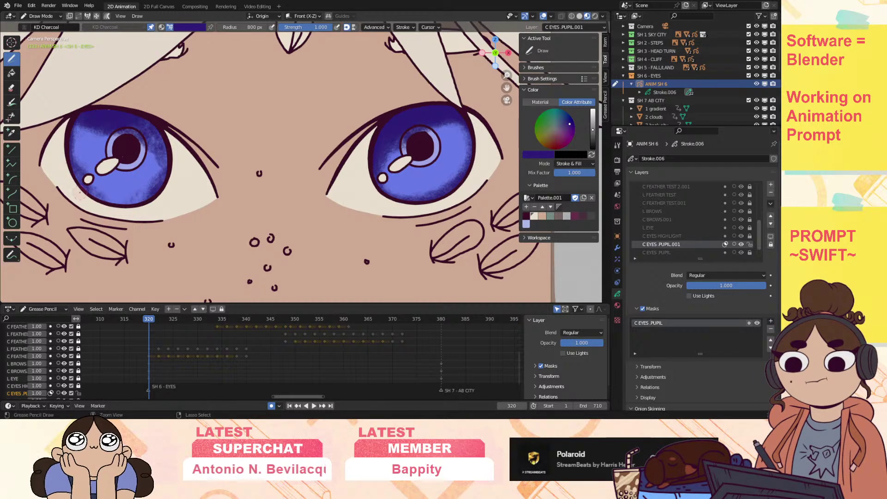
# Turn off the shading layer's masks and undo the charcoal strokes on the left-hand eye.
pyautogui.moveTo(118, 194); pyautogui.dragTo(156, 210)
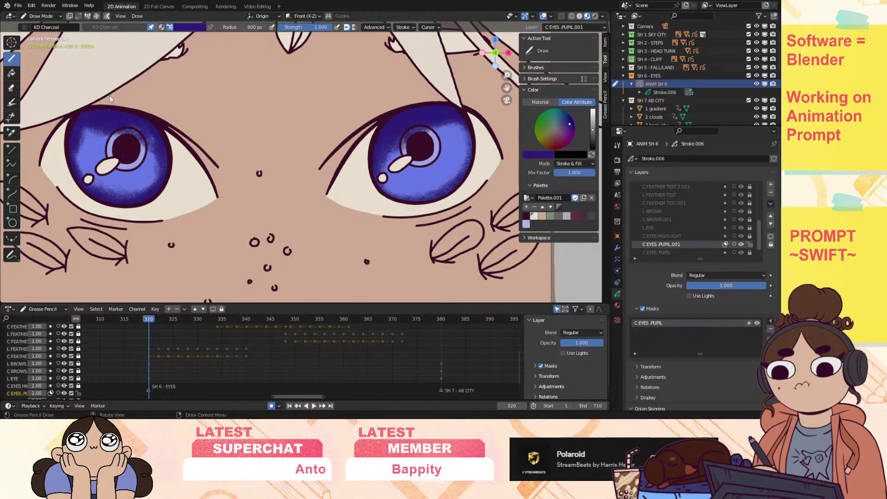
pyautogui.click(642, 308)
pyautogui.hotkey('ctrl', 'z')
pyautogui.hotkey('ctrl', 'z')
pyautogui.hotkey('ctrl', 'z')
pyautogui.hotkey('ctrl', 'z')
pyautogui.hotkey('ctrl', 'z')
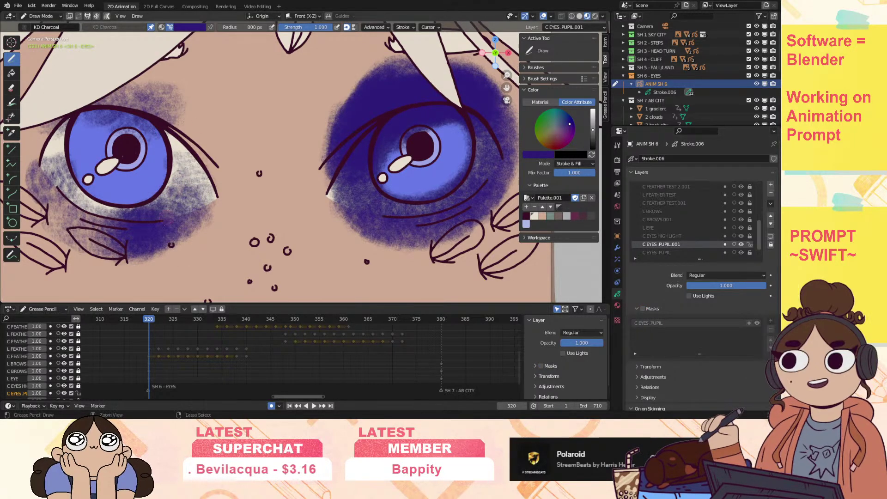
pyautogui.hotkey('ctrl', 'z')
pyautogui.hotkey('ctrl', 'z')
pyautogui.hotkey('ctrl', 'z')
pyautogui.hotkey('ctrl', 'z')
pyautogui.hotkey('ctrl', 'z')
pyautogui.hotkey('ctrl', 'z')
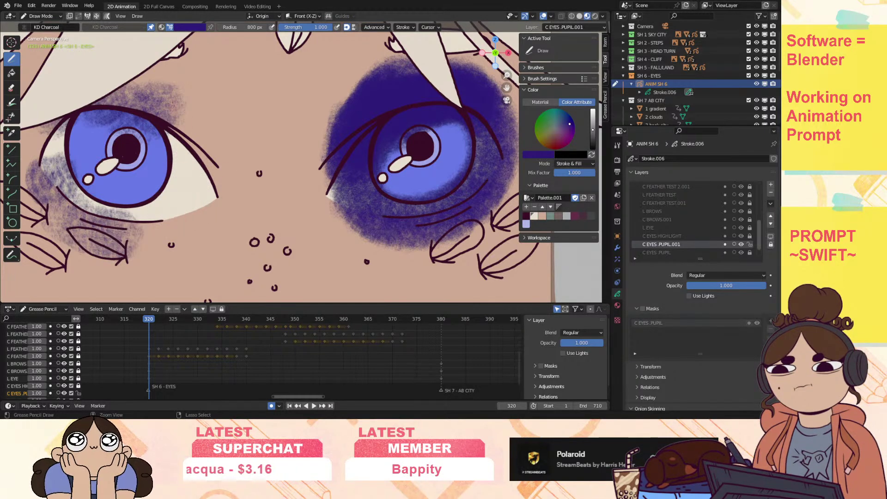
pyautogui.hotkey('ctrl', 'z')
pyautogui.hotkey('ctrl', 'z')
pyautogui.hotkey('ctrl', 'z')
pyautogui.hotkey('ctrl', 'z')
pyautogui.hotkey('ctrl', 'z')
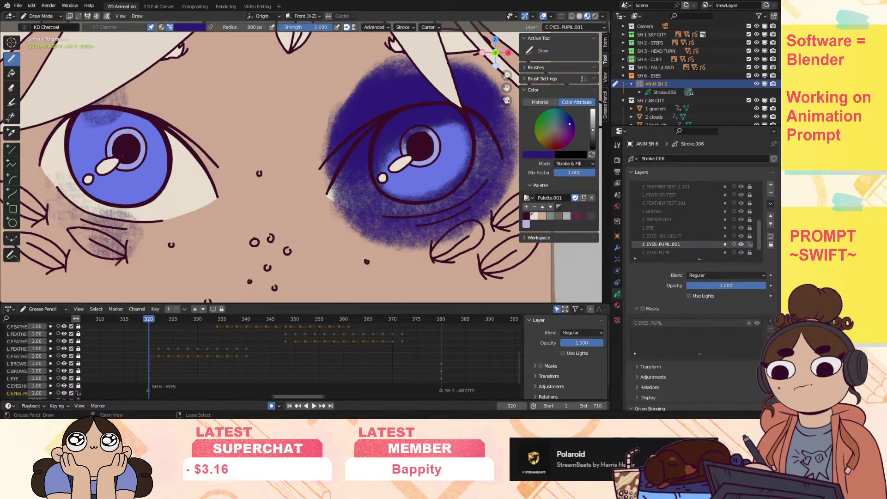
pyautogui.hotkey('ctrl', 'z')
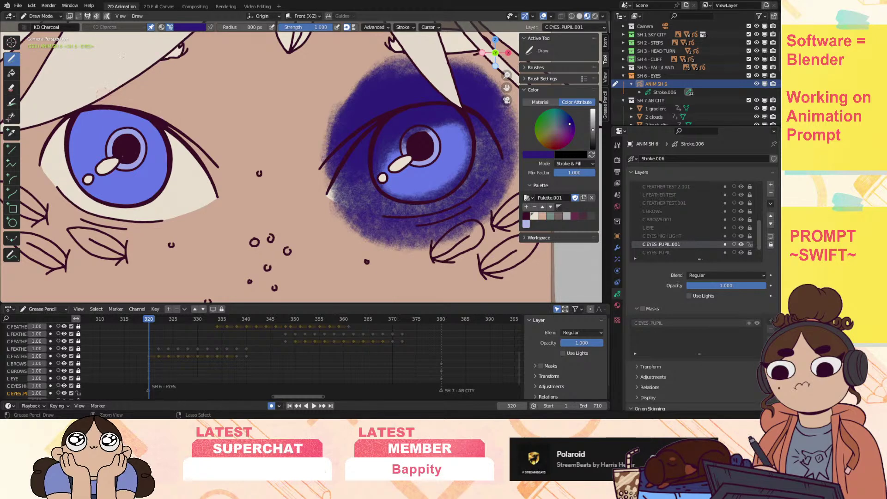
# Reshade the upper part and rim of the left-hand iris with unmasked dark purple-blue charcoal strokes.
pyautogui.moveTo(78, 103); pyautogui.dragTo(121, 91)
pyautogui.moveTo(82, 112)
pyautogui.mouseDown()
pyautogui.moveTo(155, 123)
pyautogui.moveTo(214, 167)
pyautogui.moveTo(196, 133)
pyautogui.moveTo(182, 178)
pyautogui.moveTo(199, 203)
pyautogui.moveTo(134, 227)
pyautogui.moveTo(114, 222)
pyautogui.moveTo(57, 181)
pyautogui.moveTo(44, 136)
pyautogui.moveTo(51, 110)
pyautogui.moveTo(88, 210)
pyautogui.mouseUp()
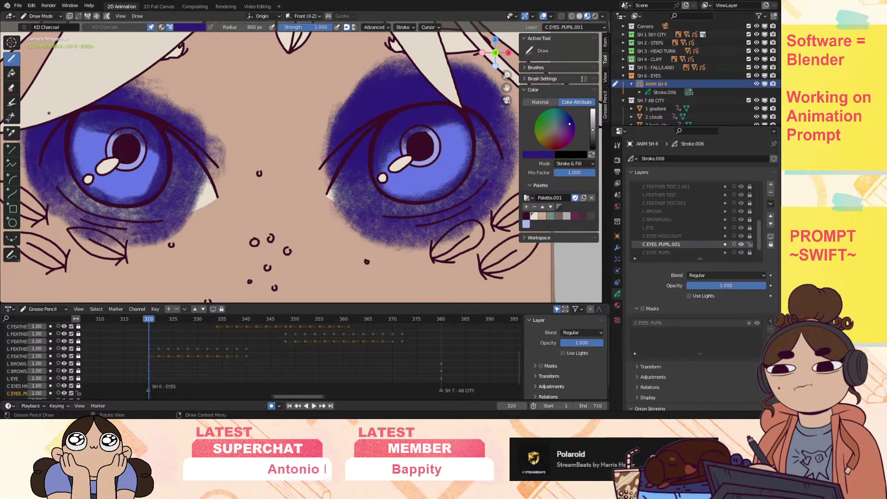
pyautogui.hotkey('ctrl', 'z')
pyautogui.hotkey('ctrl', 'z')
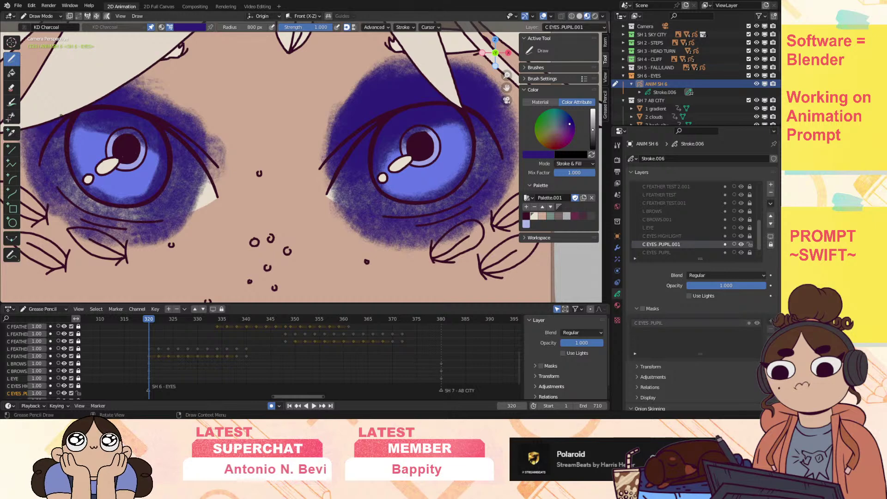
pyautogui.hotkey('ctrl', 'z')
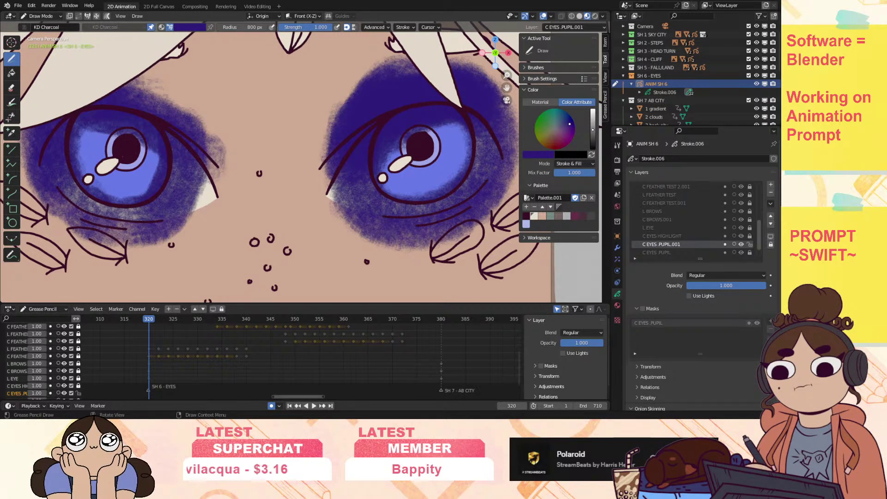
pyautogui.moveTo(83, 201)
pyautogui.mouseDown()
pyautogui.moveTo(106, 222)
pyautogui.moveTo(141, 216)
pyautogui.mouseUp()
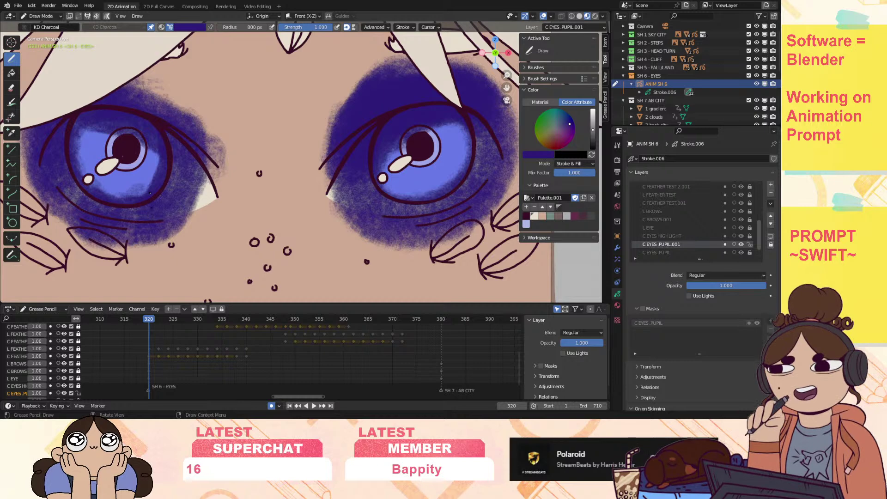
pyautogui.moveTo(159, 203)
pyautogui.keyDown('ctrl'); pyautogui.mouseDown()
pyautogui.moveTo(153, 217)
pyautogui.moveTo(184, 176)
pyautogui.moveTo(140, 223)
pyautogui.moveTo(189, 203)
pyautogui.moveTo(180, 179)
pyautogui.mouseUp(); pyautogui.keyUp('ctrl')
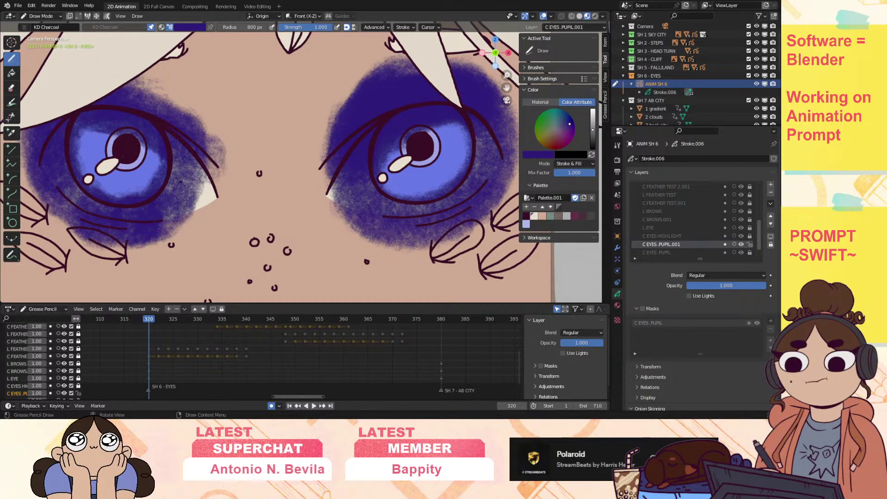
pyautogui.moveTo(175, 214); pyautogui.dragTo(153, 223)
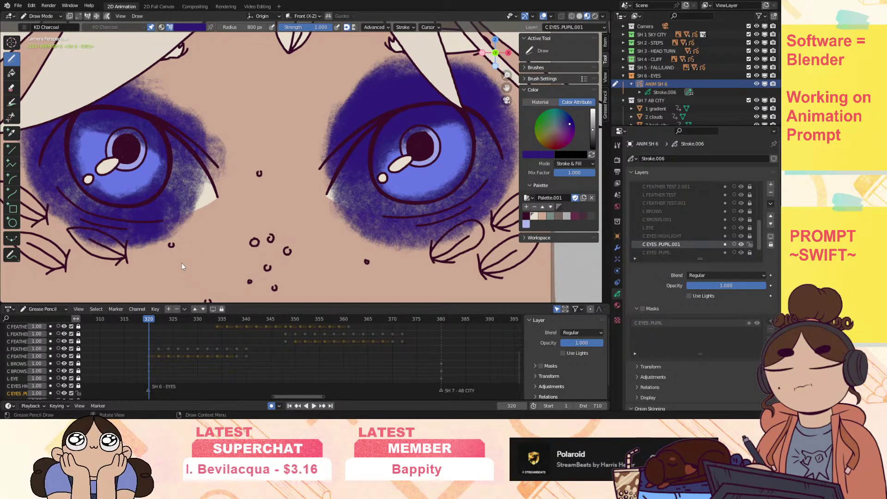
# Compare the Hard Light, Add, Subtract, Multiply and Divide blend modes on C EYES .PUPIL.001 and settle on Multiply.
pyautogui.click(724, 275)
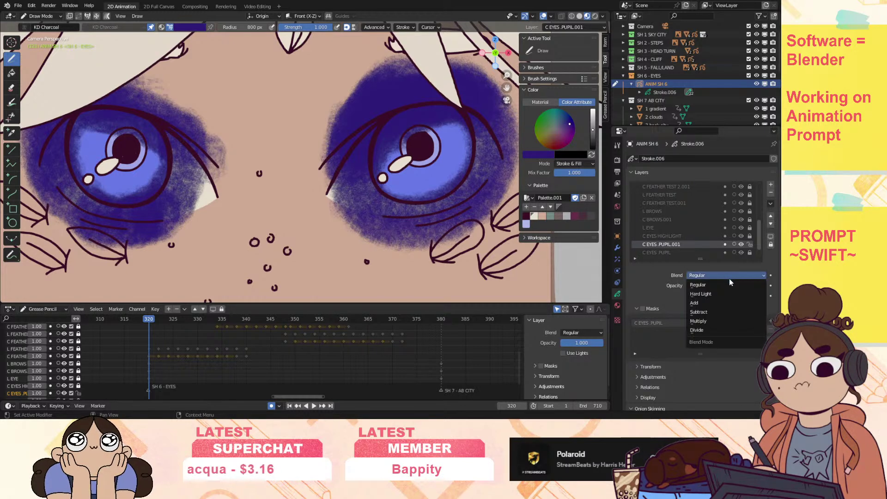
pyautogui.click(726, 294)
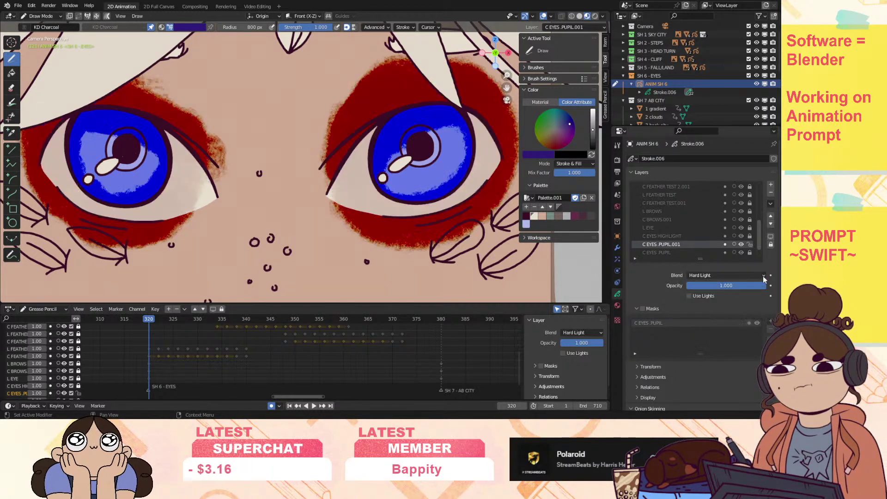
pyautogui.click(758, 276)
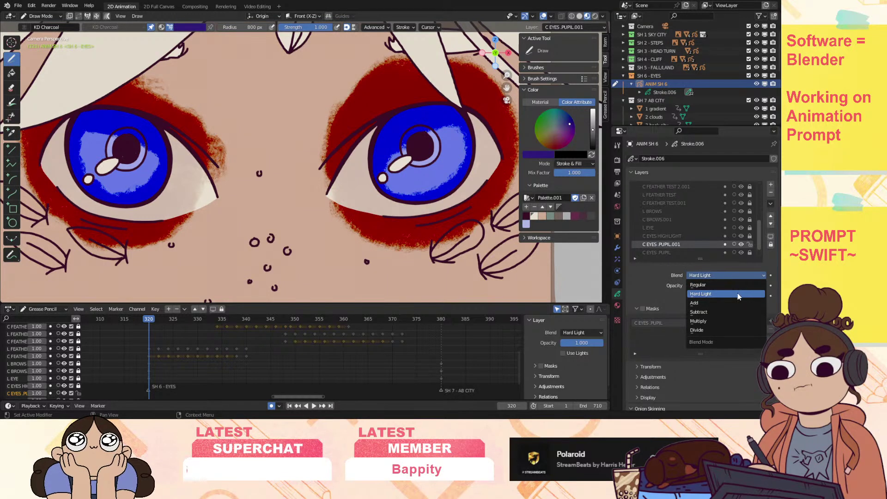
pyautogui.click(725, 302)
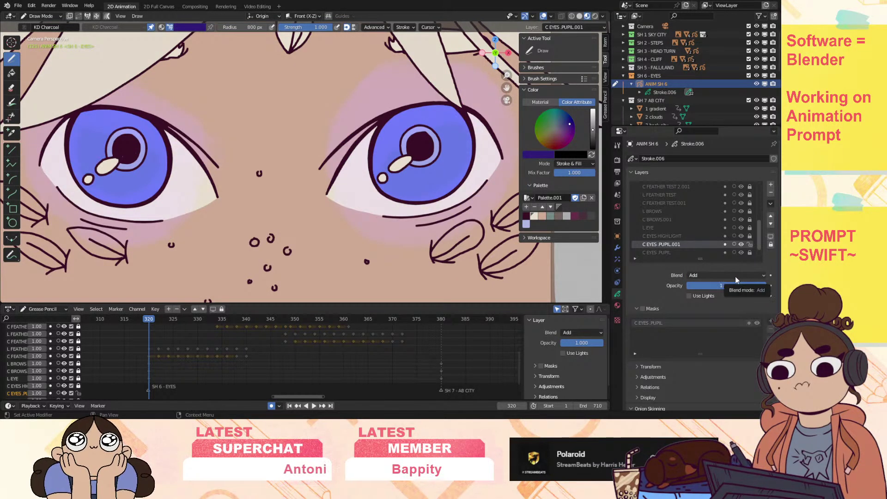
pyautogui.click(735, 276)
pyautogui.click(722, 313)
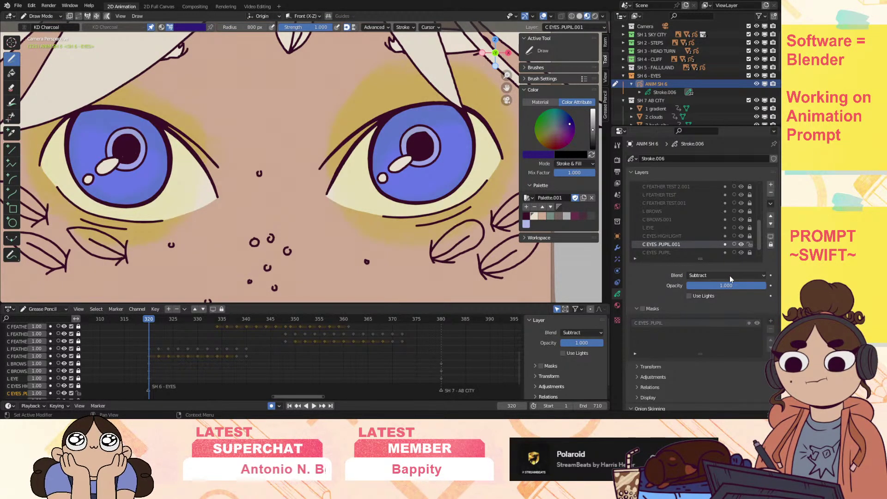
pyautogui.click(730, 275)
pyautogui.click(711, 320)
pyautogui.click(722, 276)
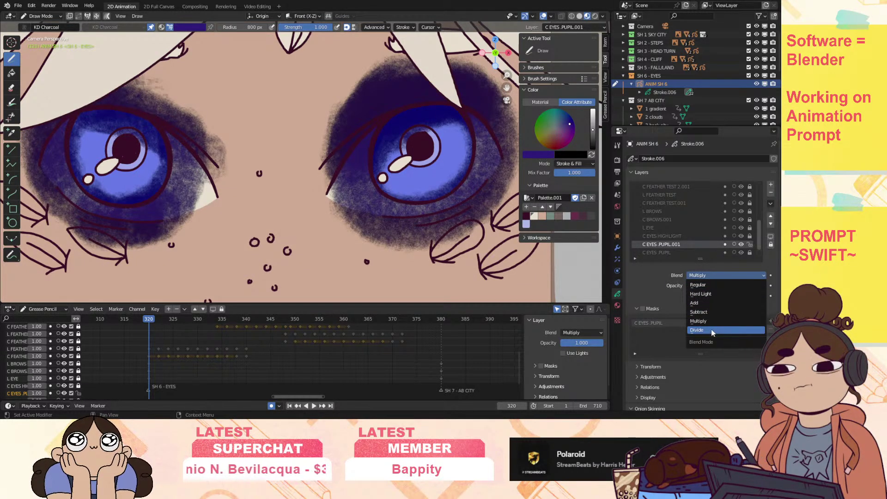
pyautogui.click(712, 330)
pyautogui.click(728, 275)
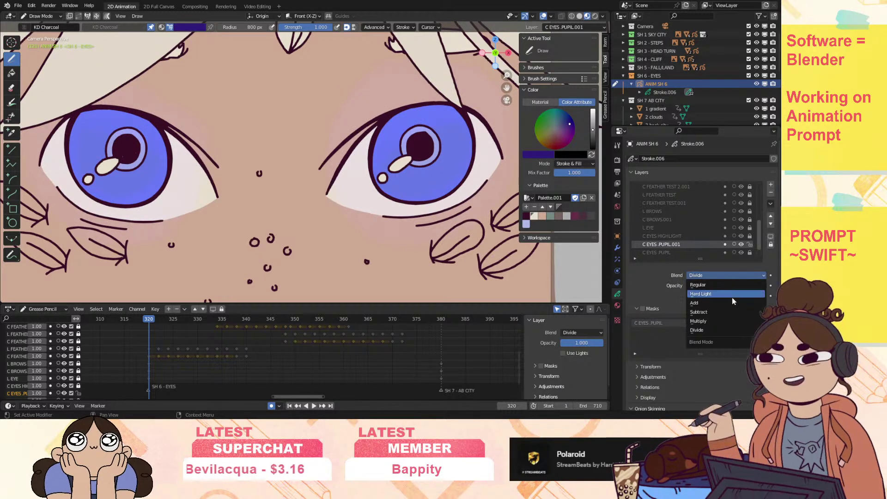
pyautogui.click(725, 320)
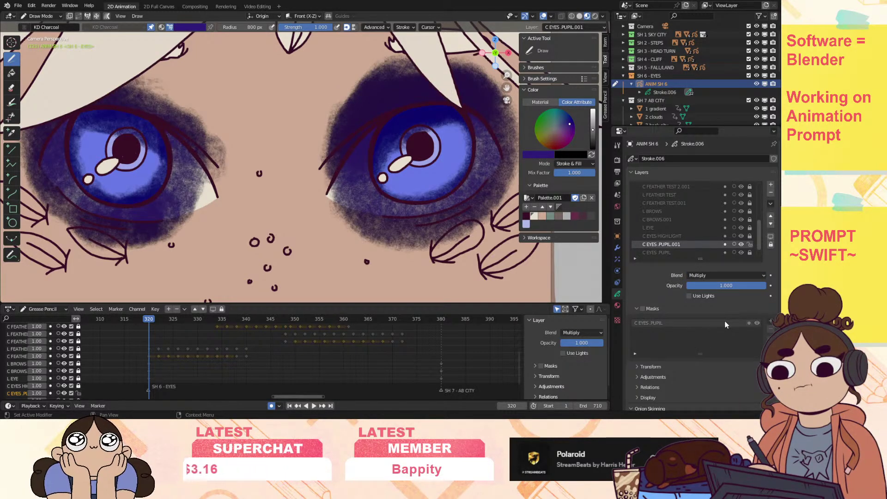
# Set the shading layer's opacity to 0.25 and enable its masks again.
pyautogui.moveTo(744, 285); pyautogui.dragTo(694, 300)
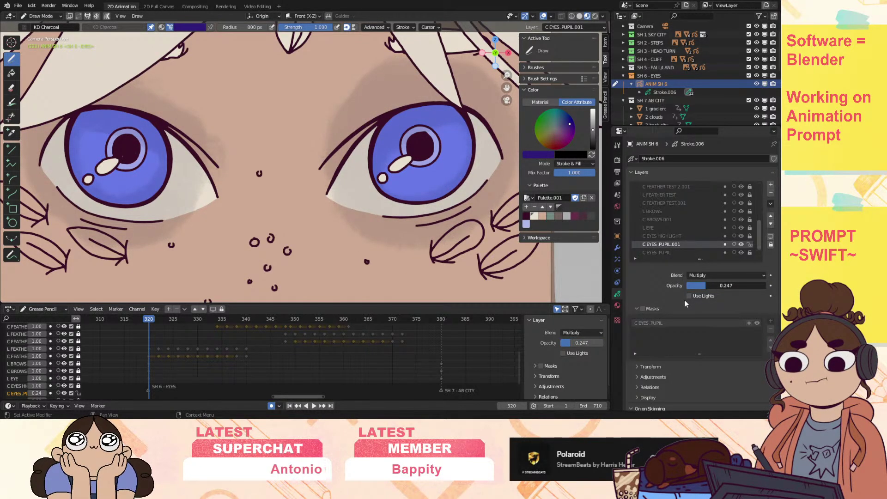
pyautogui.click(720, 286)
pyautogui.write('.25')
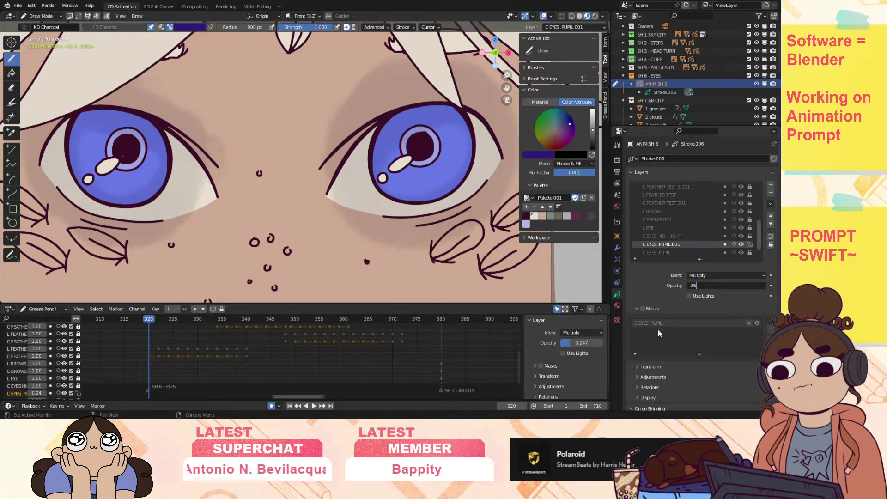
pyautogui.press('Return')
pyautogui.click(642, 308)
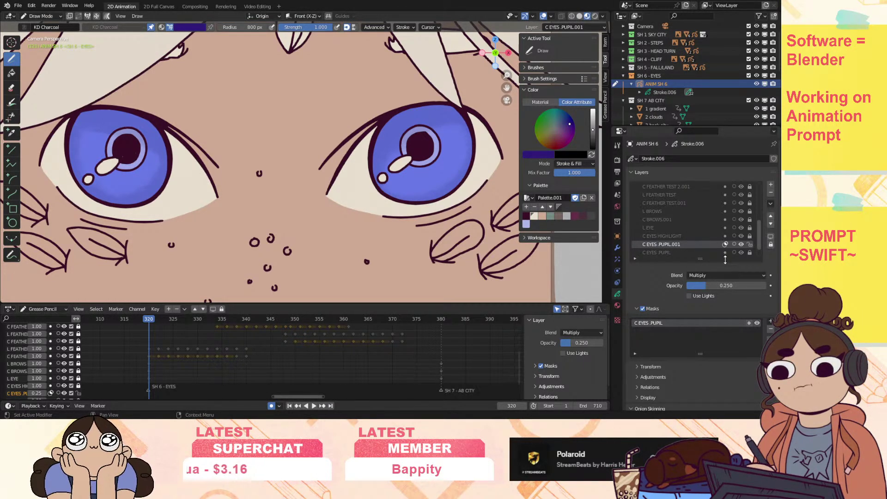
# Duplicate the C EYES .PUPIL.001 layer with empty keyframes and move the duplicate above it.
pyautogui.click(770, 204)
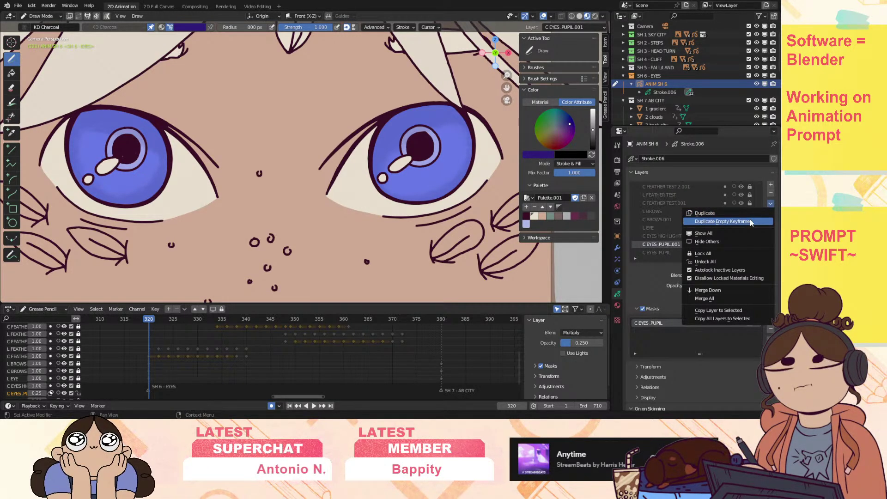
pyautogui.click(748, 221)
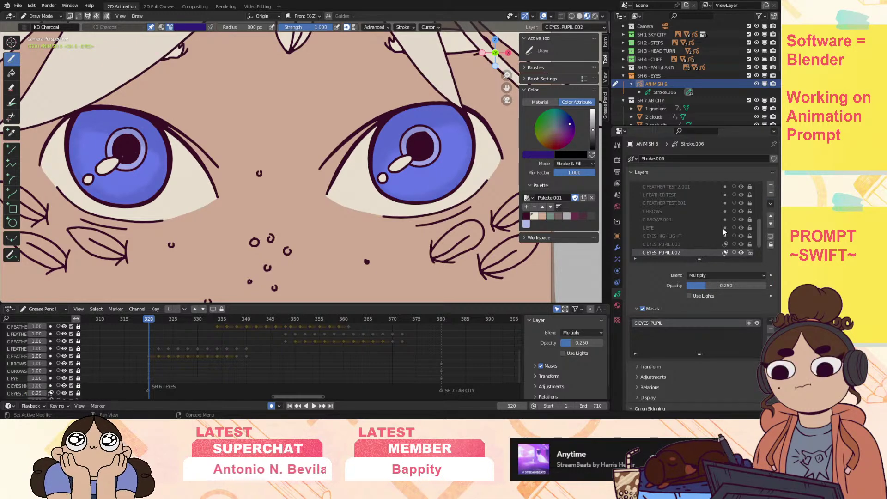
pyautogui.click(771, 216)
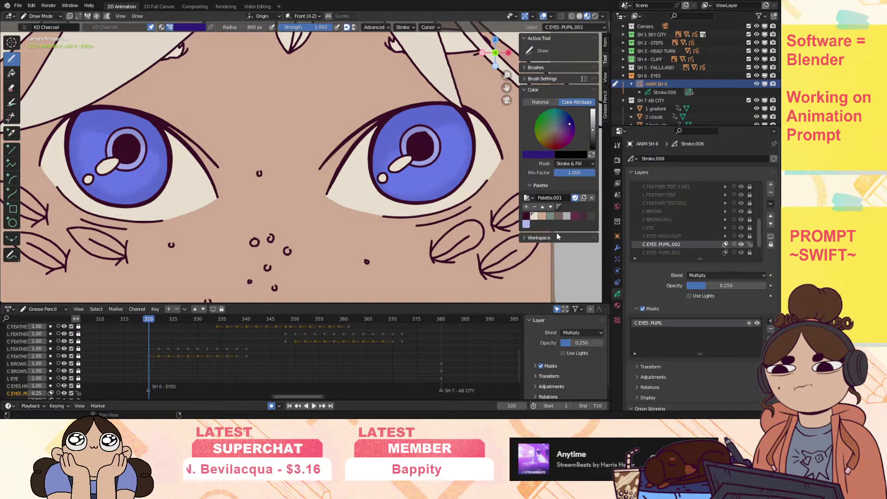
# Brush bright yellow around the left-hand eye's pupil, with the new layer at Regular blending and 0.982 opacity.
pyautogui.click(565, 122)
pyautogui.moveTo(592, 130)
pyautogui.mouseDown()
pyautogui.moveTo(595, 117)
pyautogui.moveTo(542, 137)
pyautogui.mouseUp()
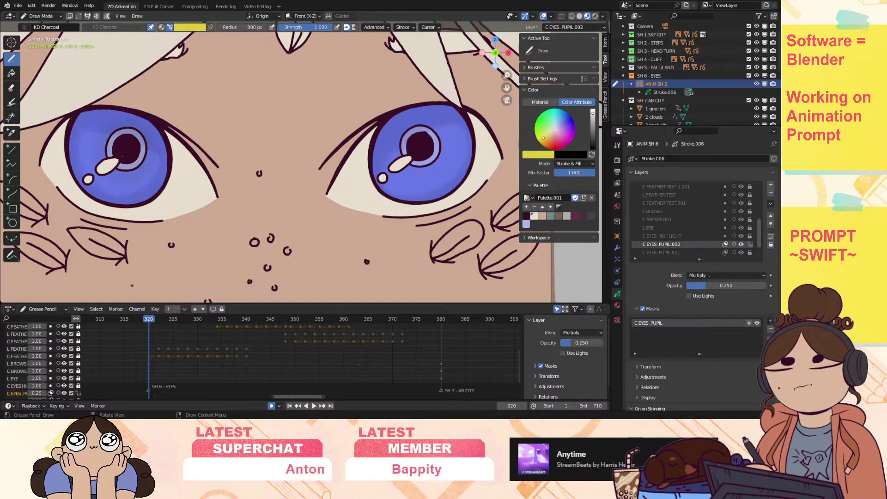
pyautogui.click(707, 275)
pyautogui.click(708, 284)
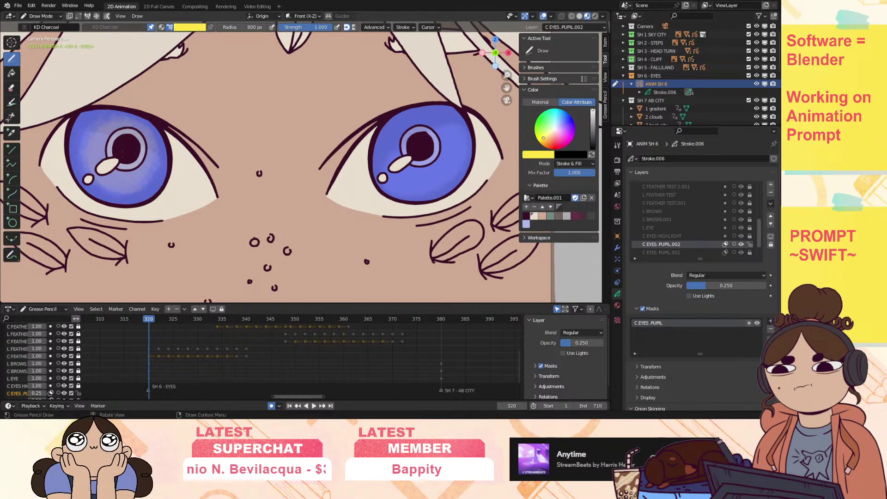
pyautogui.moveTo(708, 285); pyautogui.dragTo(785, 285)
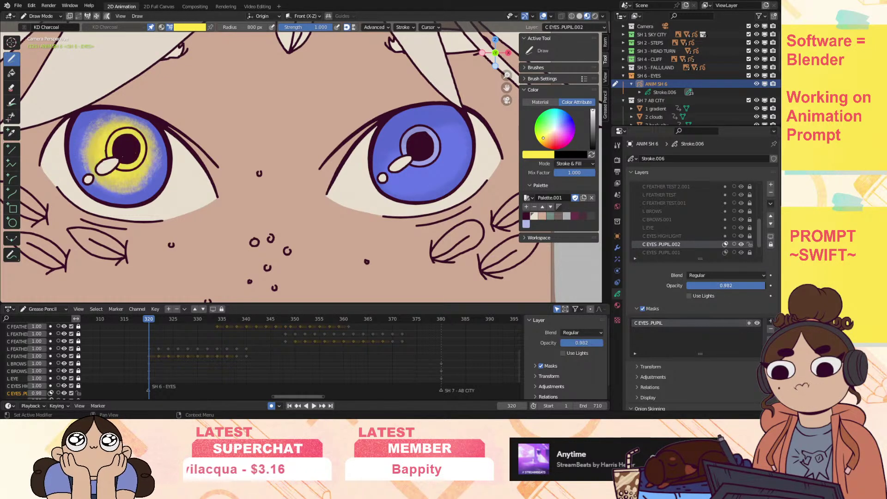
# Compare blend modes on the yellow glow layer, choose Divide and lower the opacity to 0.699.
pyautogui.click(710, 276)
pyautogui.click(711, 294)
pyautogui.click(715, 276)
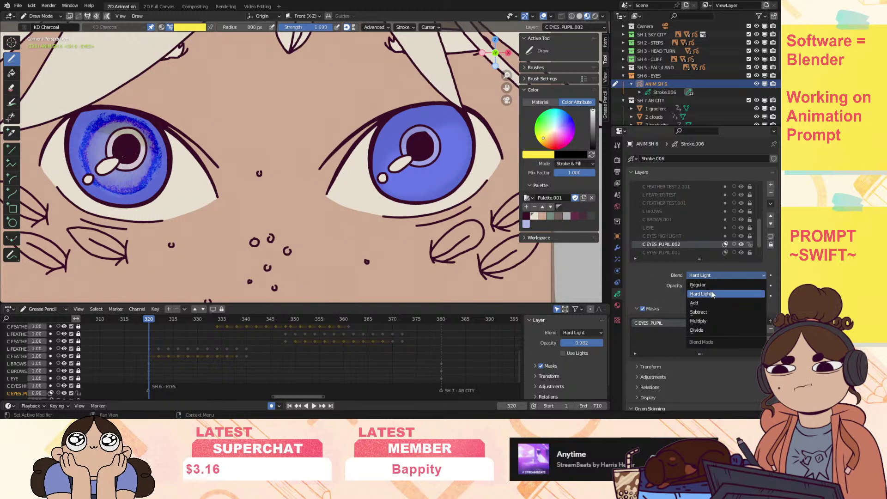
pyautogui.click(706, 311)
pyautogui.click(713, 277)
pyautogui.click(721, 313)
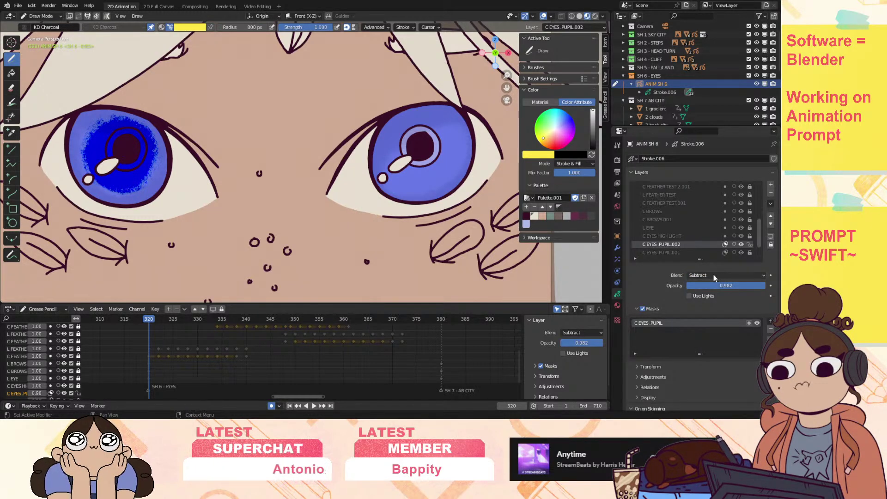
pyautogui.click(712, 275)
pyautogui.click(713, 321)
pyautogui.click(707, 275)
pyautogui.click(708, 329)
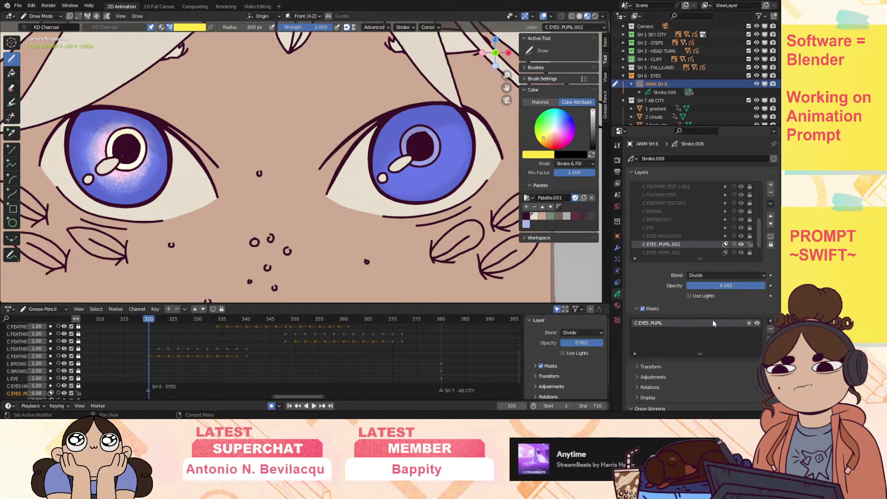
pyautogui.moveTo(741, 287); pyautogui.dragTo(719, 288)
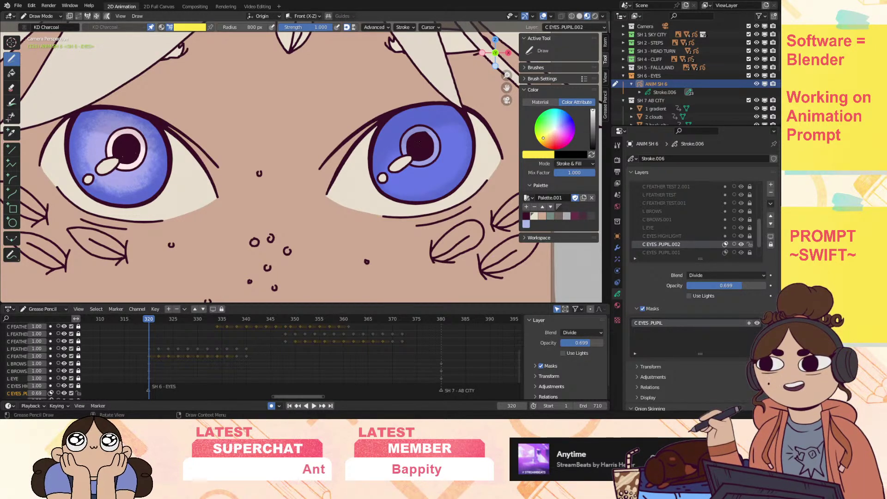
# Brush the same yellow glow around the right-hand eye's pupil and play back the shot's animation.
pyautogui.moveTo(418, 159)
pyautogui.mouseDown()
pyautogui.moveTo(421, 132)
pyautogui.moveTo(410, 160)
pyautogui.moveTo(439, 148)
pyautogui.moveTo(419, 143)
pyautogui.moveTo(391, 179)
pyautogui.mouseUp()
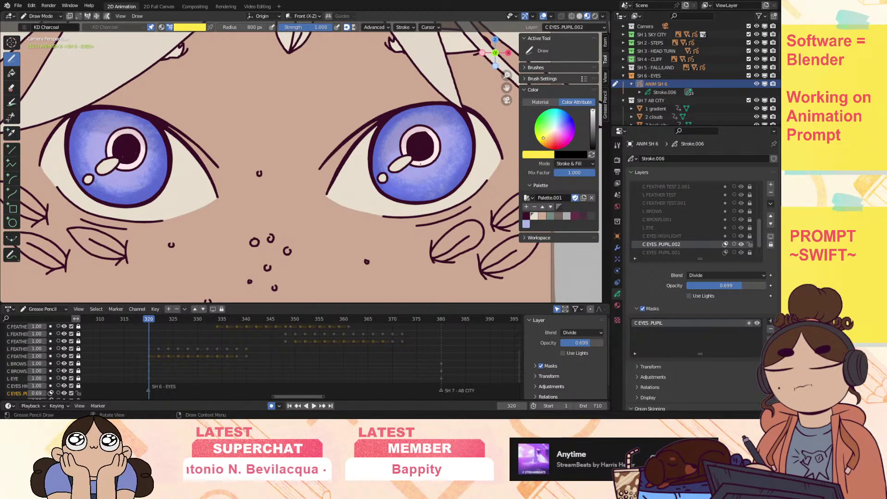
pyautogui.moveTo(506, 76); pyautogui.dragTo(518, 93)
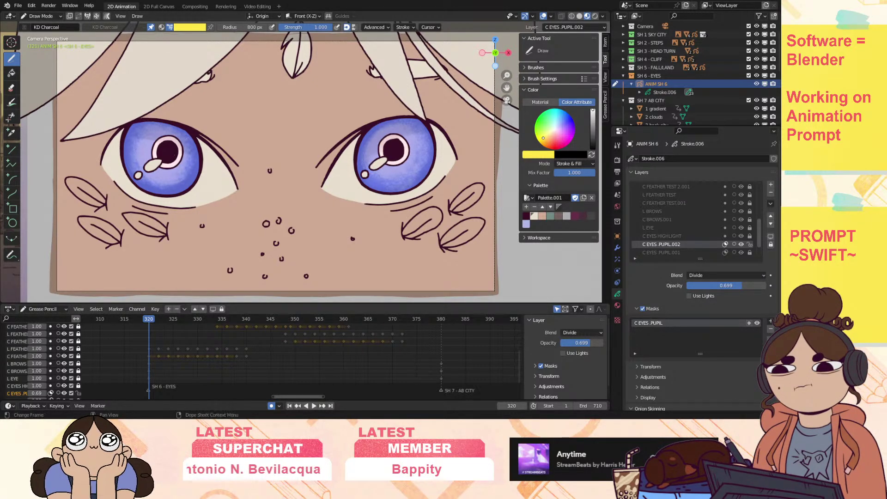
pyautogui.press('space')
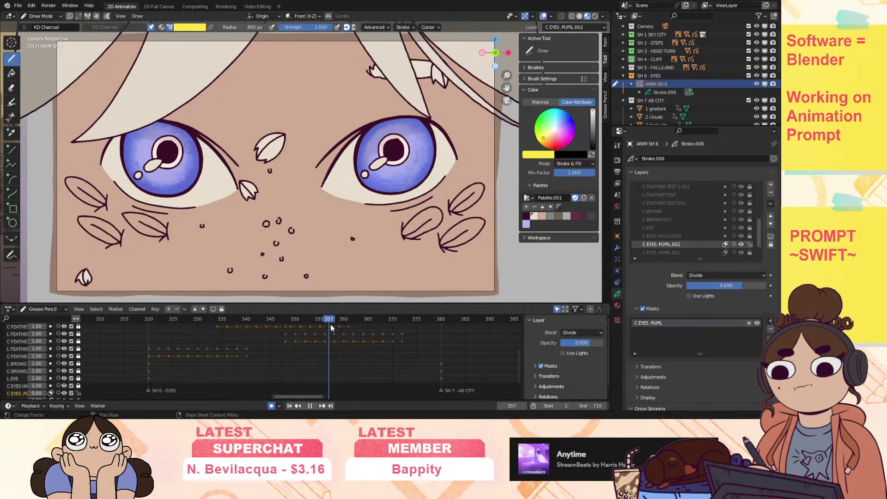
# Fill the feathers on both cheeks with the cream palette colour on the C EYES layer, using the Grey.004 material.
pyautogui.press('Escape')
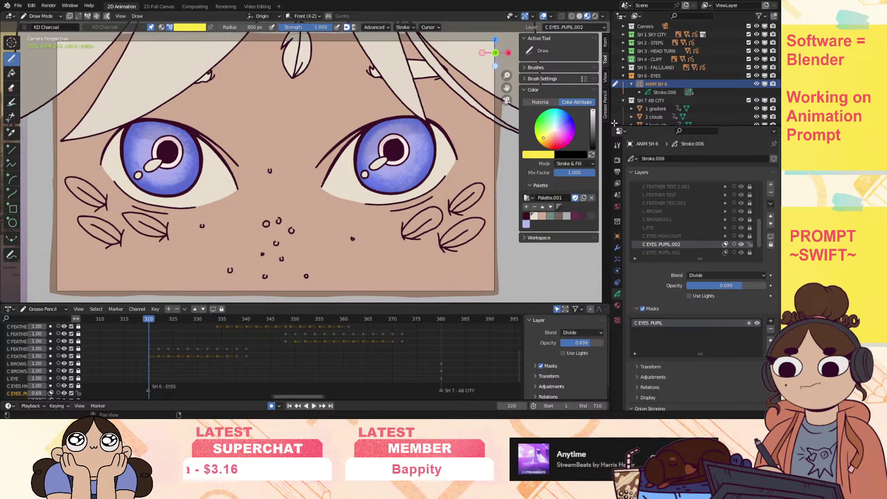
pyautogui.click(696, 236)
pyautogui.scroll(-3, 695, 238)
pyautogui.click(679, 245)
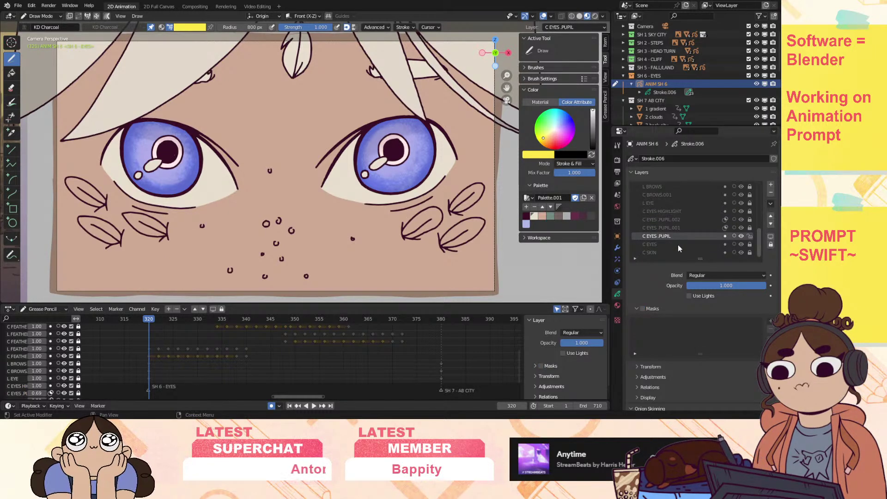
pyautogui.click(17, 74)
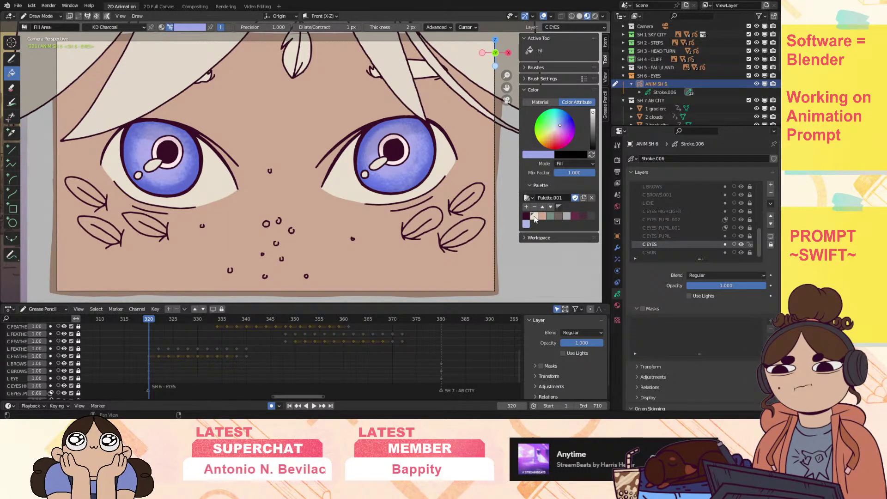
pyautogui.click(534, 216)
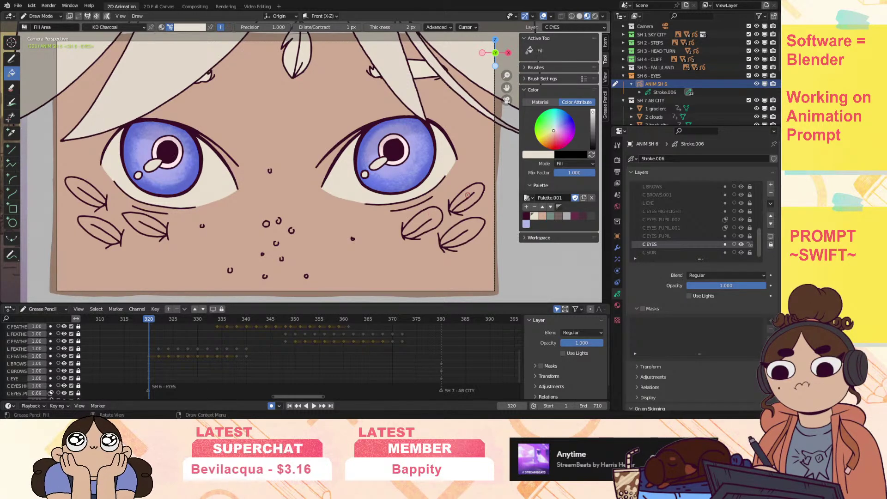
pyautogui.click(113, 27)
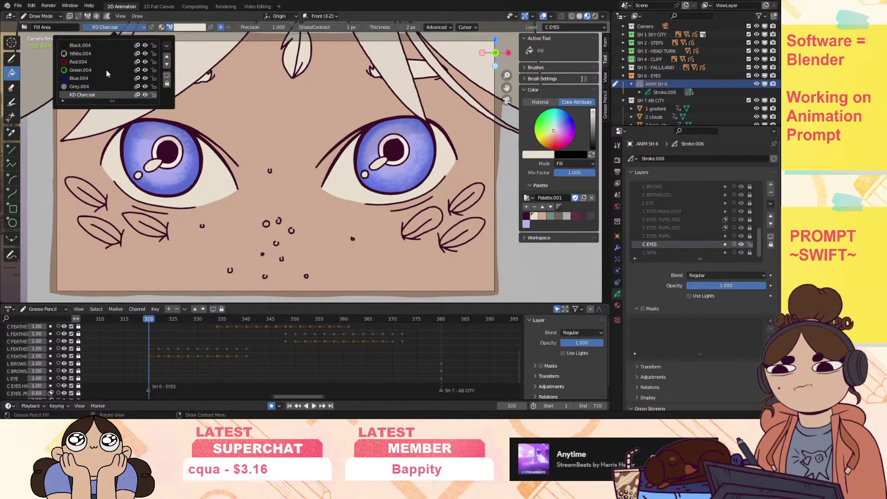
pyautogui.click(79, 86)
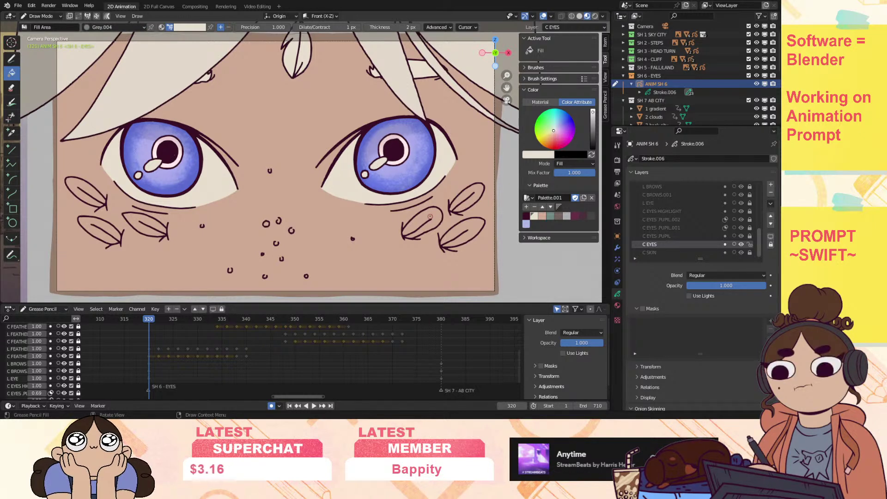
pyautogui.click(437, 216)
pyautogui.click(476, 224)
pyautogui.click(135, 218)
pyautogui.click(96, 227)
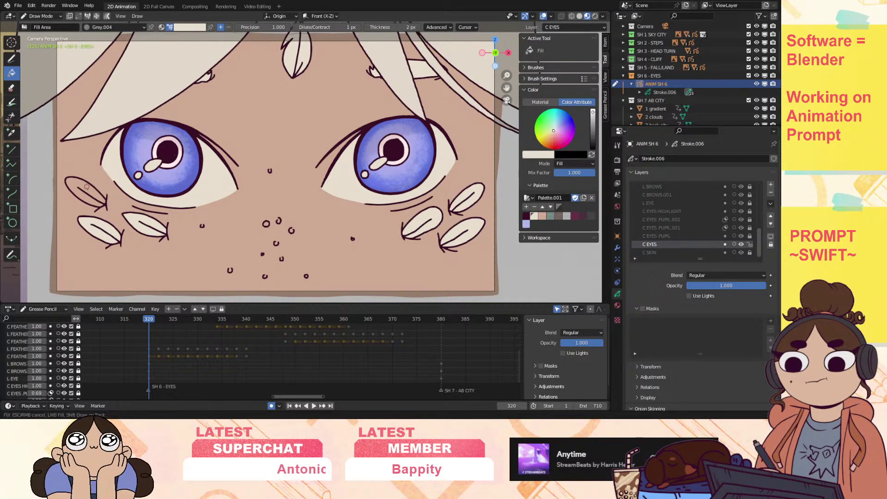
pyautogui.click(87, 186)
# Duplicate the C SKIN layer with empty keyframes, move the duplicate above it and mask it with C SKIN.
pyautogui.moveTo(507, 74); pyautogui.dragTo(502, 106)
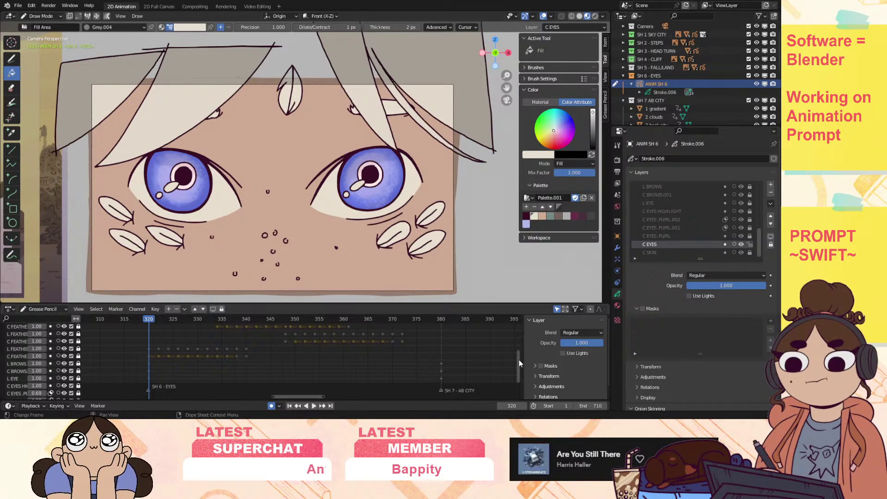
pyautogui.scroll(-5, 519, 388)
pyautogui.scroll(2, 519, 389)
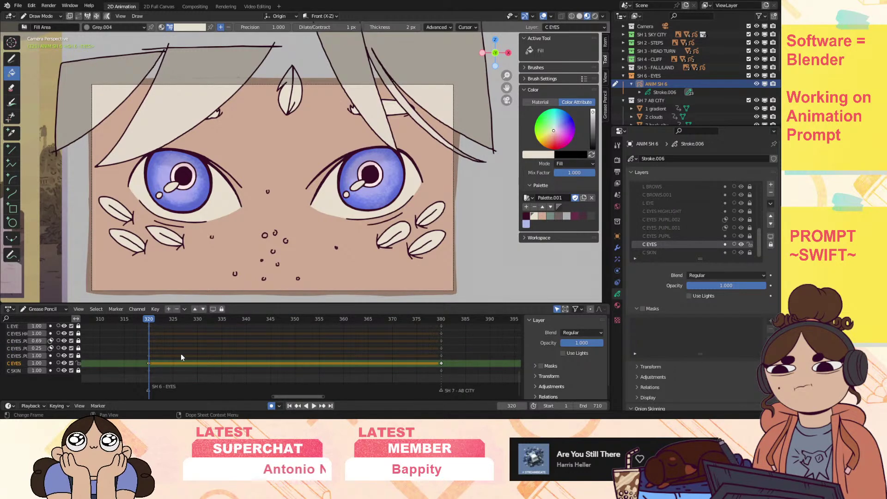
pyautogui.click(17, 370)
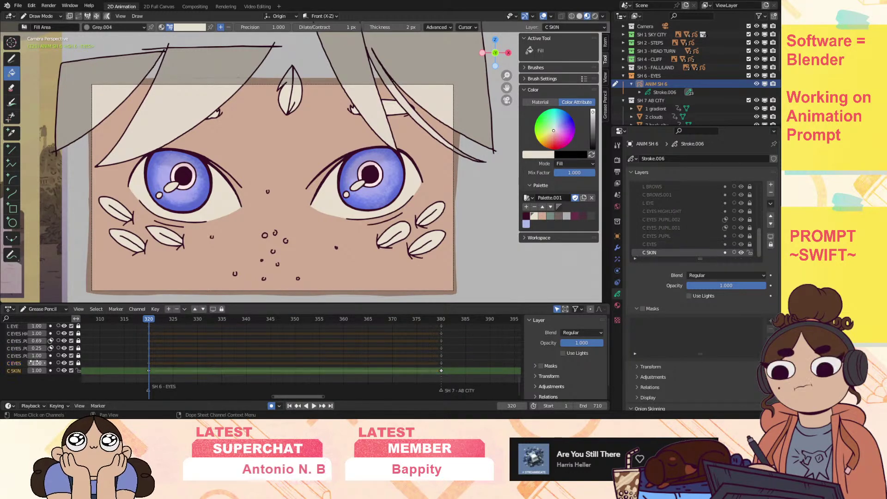
pyautogui.click(770, 203)
pyautogui.click(755, 226)
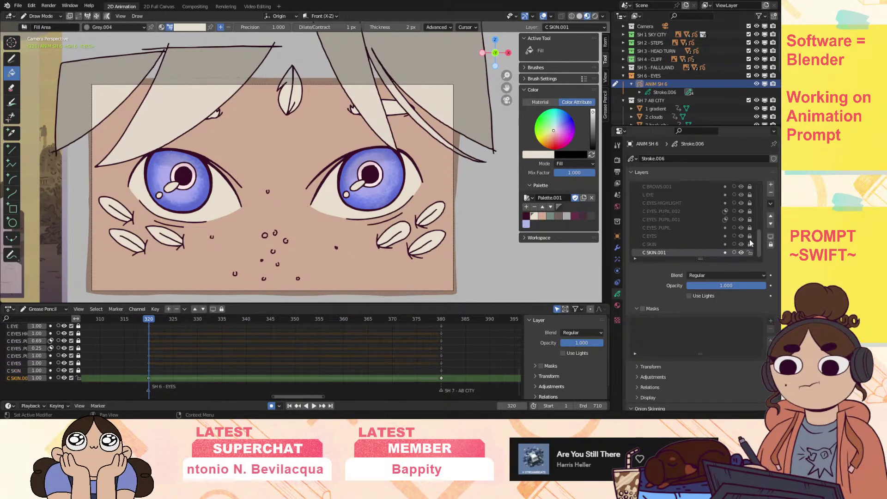
pyautogui.click(770, 216)
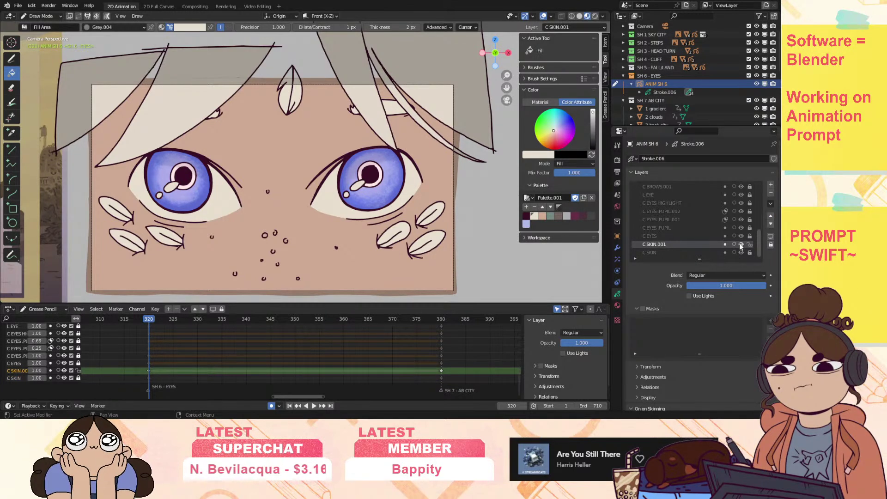
pyautogui.click(770, 321)
pyautogui.click(742, 312)
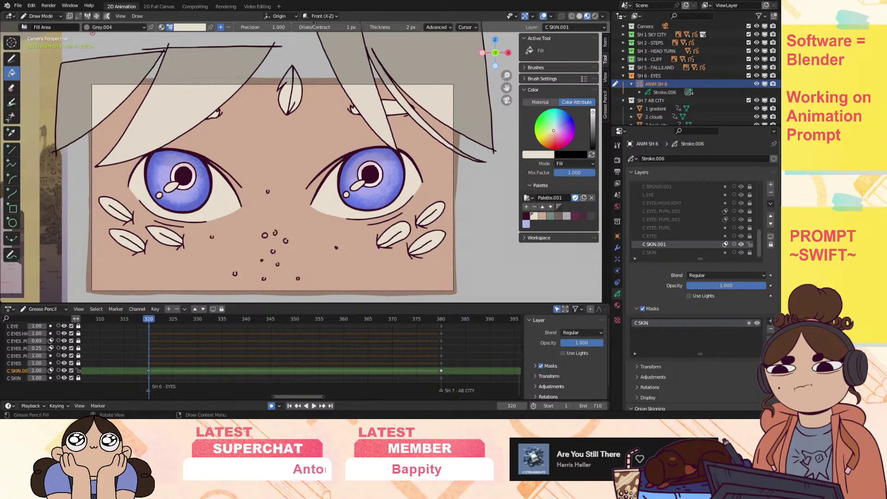
# Brush darkened purple charcoal shading over the forehead and the left-hand side of the face on C SKIN.001, with the brush radius at 1000 px.
pyautogui.click(12, 58)
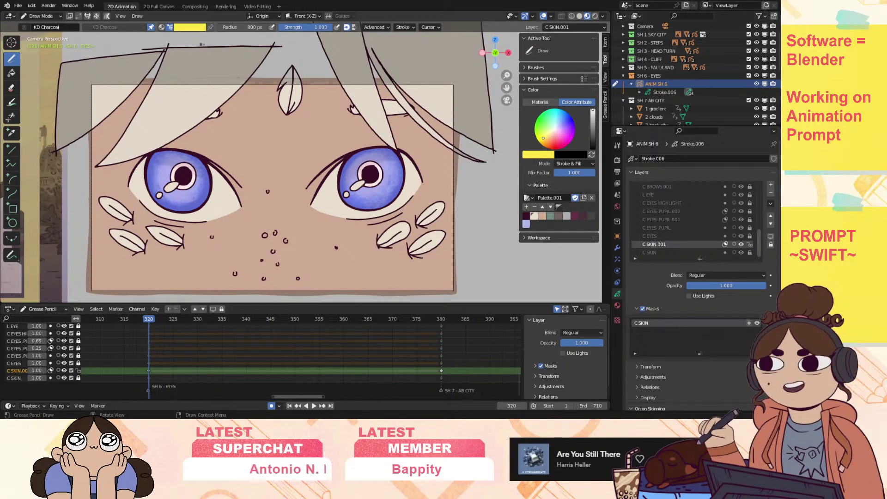
pyautogui.click(542, 217)
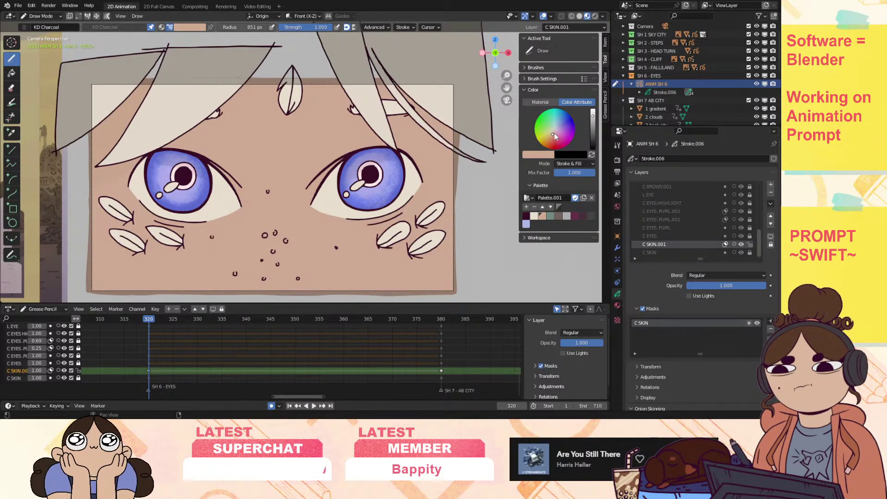
pyautogui.moveTo(555, 136); pyautogui.dragTo(560, 133)
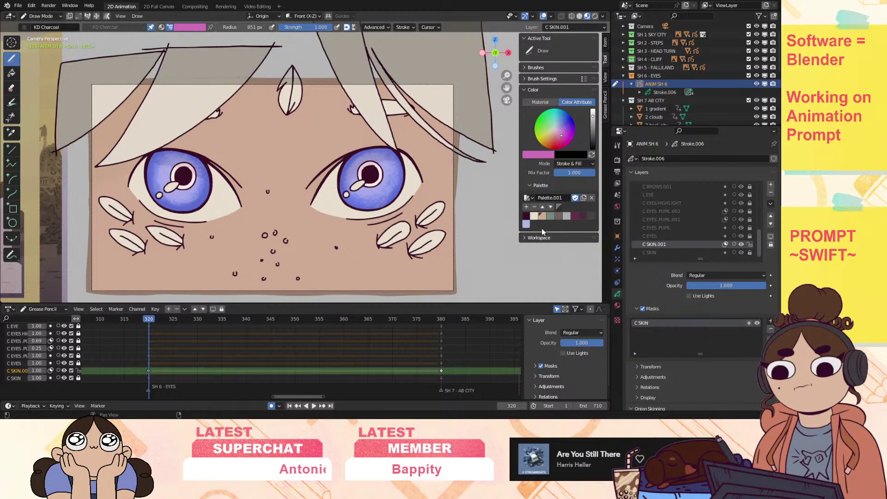
pyautogui.click(582, 217)
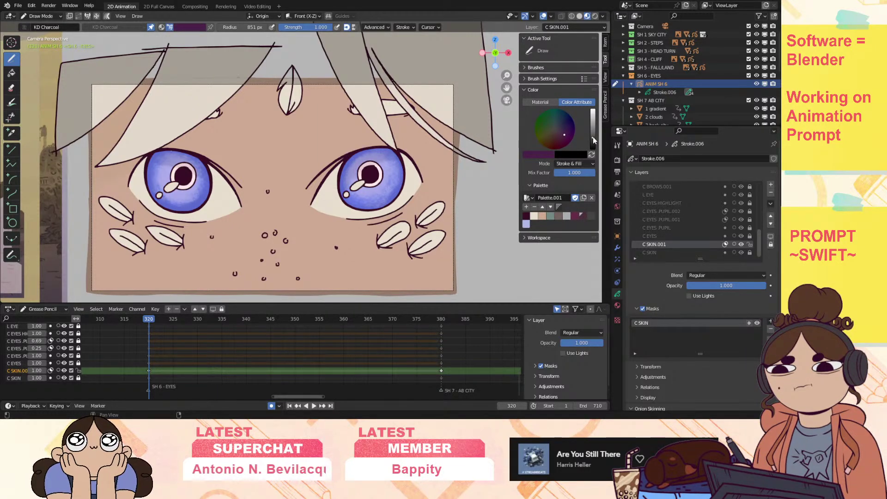
pyautogui.moveTo(593, 138); pyautogui.dragTo(593, 140)
pyautogui.moveTo(93, 138); pyautogui.dragTo(149, 77)
pyautogui.moveTo(126, 122)
pyautogui.mouseDown()
pyautogui.moveTo(94, 220)
pyautogui.moveTo(93, 279)
pyautogui.moveTo(103, 154)
pyautogui.mouseUp()
pyautogui.moveTo(105, 197); pyautogui.dragTo(227, 109)
pyautogui.moveTo(189, 131); pyautogui.dragTo(353, 111)
pyautogui.moveTo(250, 28); pyautogui.dragTo(474, 37)
pyautogui.moveTo(351, 122)
pyautogui.mouseDown()
pyautogui.moveTo(282, 132)
pyautogui.moveTo(251, 116)
pyautogui.moveTo(205, 136)
pyautogui.mouseUp()
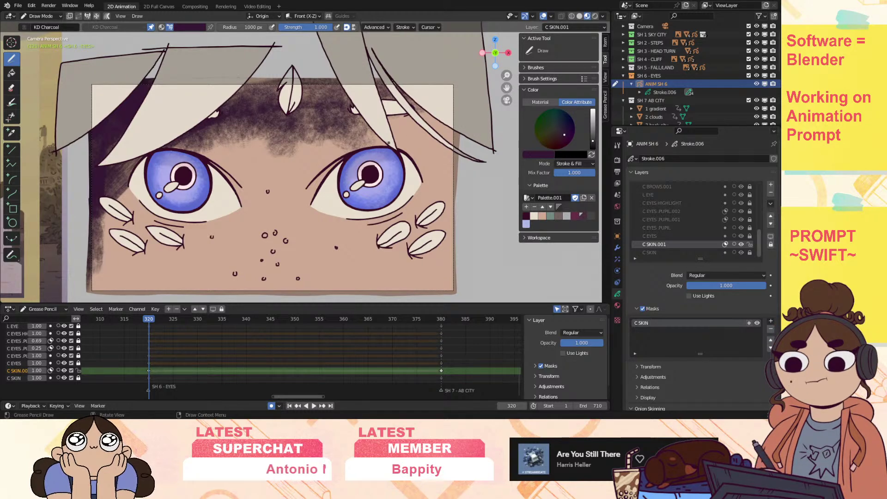
# Undo the recent purple shading strokes on the forehead and the left-hand side of the face.
pyautogui.hotkey('ctrl', 'z')
pyautogui.hotkey('ctrl', 'z')
pyautogui.hotkey('ctrl', 'z')
pyautogui.hotkey('ctrl', 'z')
pyautogui.hotkey('ctrl', 'z')
pyautogui.hotkey('ctrl', 'z')
pyautogui.hotkey('ctrl', 'z')
pyautogui.hotkey('ctrl', 'z')
pyautogui.hotkey('ctrl', 'z')
pyautogui.hotkey('ctrl', 'z')
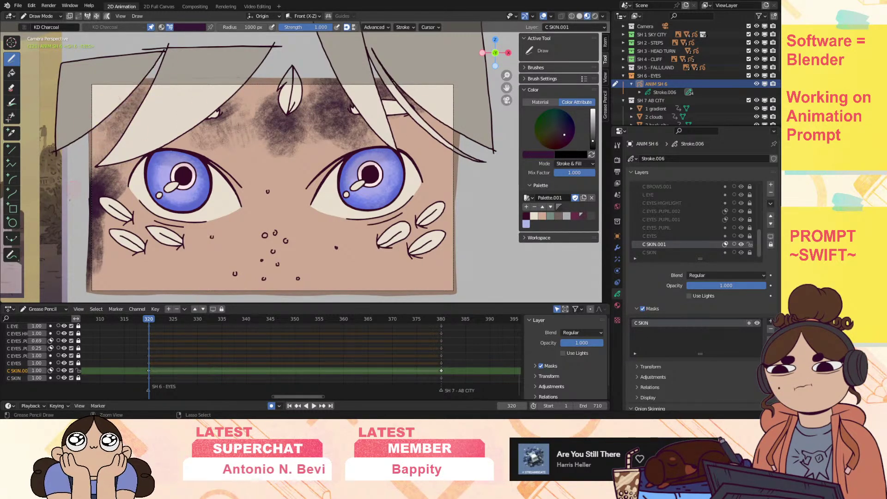
pyautogui.hotkey('ctrl', 'z')
pyautogui.hotkey('ctrl', 'z')
pyautogui.hotkey('ctrl', 'z')
pyautogui.hotkey('ctrl', 'z')
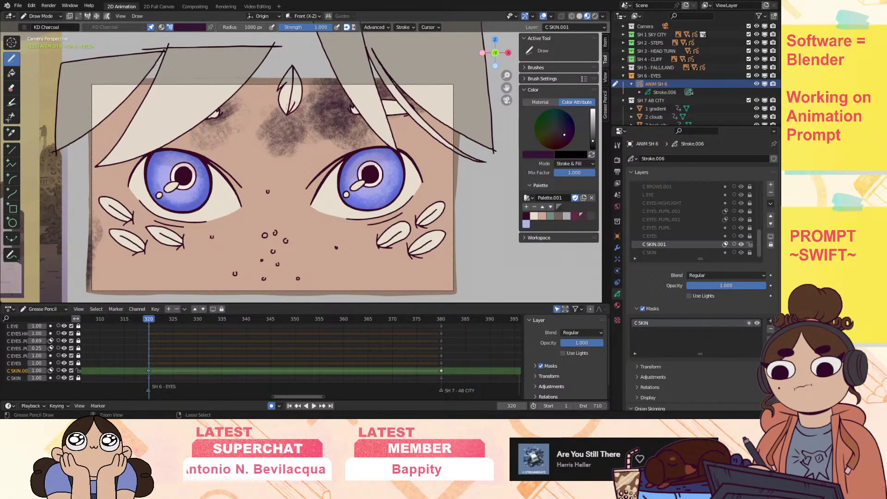
# Brush dark purple shading across the whole forehead and down past the outer corners of both eyes.
pyautogui.moveTo(306, 106)
pyautogui.mouseDown()
pyautogui.moveTo(309, 129)
pyautogui.moveTo(268, 130)
pyautogui.moveTo(268, 97)
pyautogui.moveTo(238, 126)
pyautogui.moveTo(231, 153)
pyautogui.moveTo(217, 139)
pyautogui.moveTo(194, 139)
pyautogui.moveTo(297, 147)
pyautogui.moveTo(356, 111)
pyautogui.moveTo(344, 78)
pyautogui.mouseUp()
pyautogui.moveTo(386, 97)
pyautogui.mouseDown()
pyautogui.moveTo(406, 129)
pyautogui.moveTo(434, 116)
pyautogui.moveTo(452, 157)
pyautogui.moveTo(404, 134)
pyautogui.moveTo(455, 176)
pyautogui.mouseUp()
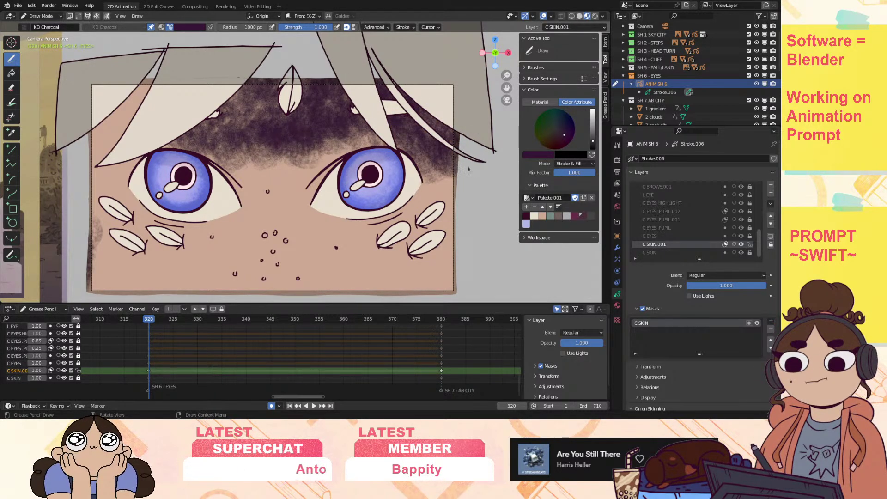
pyautogui.moveTo(131, 192)
pyautogui.mouseDown()
pyautogui.moveTo(99, 152)
pyautogui.moveTo(97, 129)
pyautogui.moveTo(129, 98)
pyautogui.moveTo(145, 110)
pyautogui.mouseUp()
pyautogui.moveTo(102, 178); pyautogui.dragTo(95, 240)
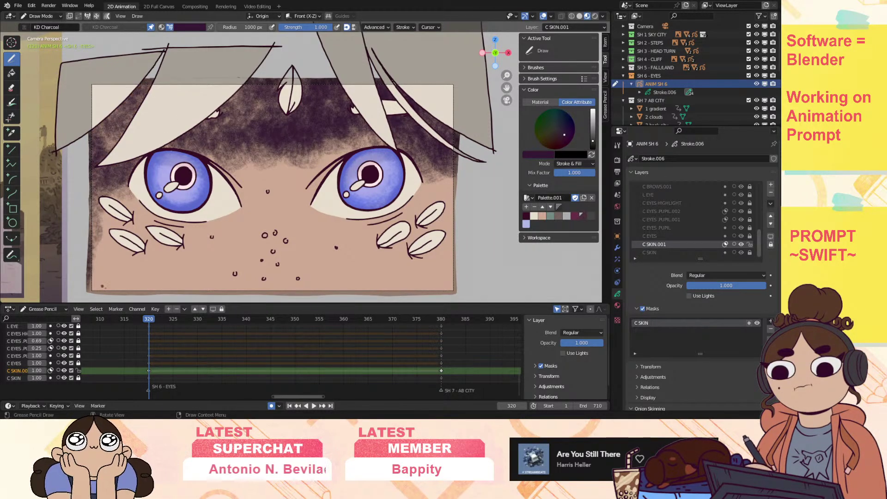
# Extend the dark purple shading over both cheeks, the face's outer sides and the area between the eyes.
pyautogui.moveTo(97, 180)
pyautogui.mouseDown()
pyautogui.moveTo(157, 238)
pyautogui.moveTo(102, 217)
pyautogui.moveTo(175, 248)
pyautogui.mouseUp()
pyautogui.moveTo(120, 256)
pyautogui.mouseDown()
pyautogui.moveTo(152, 270)
pyautogui.moveTo(198, 240)
pyautogui.moveTo(222, 257)
pyautogui.mouseUp()
pyautogui.moveTo(427, 183)
pyautogui.mouseDown()
pyautogui.moveTo(436, 201)
pyautogui.moveTo(447, 196)
pyautogui.moveTo(356, 245)
pyautogui.moveTo(314, 231)
pyautogui.moveTo(342, 244)
pyautogui.moveTo(415, 217)
pyautogui.moveTo(346, 263)
pyautogui.moveTo(342, 278)
pyautogui.moveTo(456, 210)
pyautogui.mouseUp()
pyautogui.moveTo(344, 292); pyautogui.dragTo(362, 277)
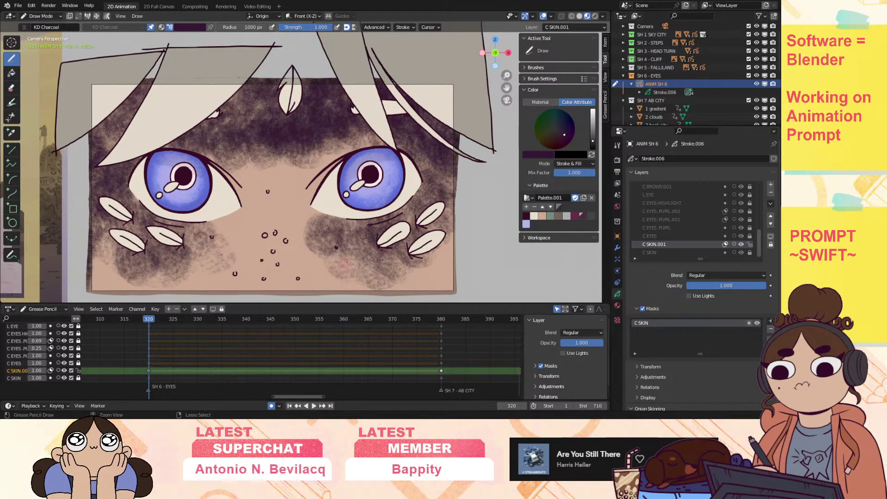
pyautogui.moveTo(351, 273)
pyautogui.mouseDown()
pyautogui.moveTo(383, 258)
pyautogui.moveTo(438, 263)
pyautogui.moveTo(450, 222)
pyautogui.moveTo(446, 250)
pyautogui.mouseUp()
pyautogui.moveTo(450, 178); pyautogui.dragTo(416, 157)
pyautogui.moveTo(224, 171); pyautogui.dragTo(286, 153)
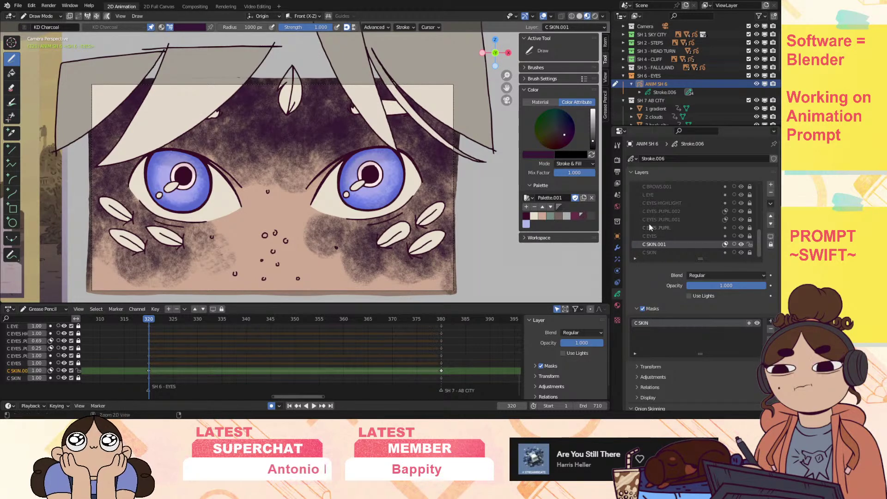
# Compare blend modes including Subtract, Multiply and Divide on C SKIN.001, return it to Regular and lower the opacity to 0.162.
pyautogui.click(723, 275)
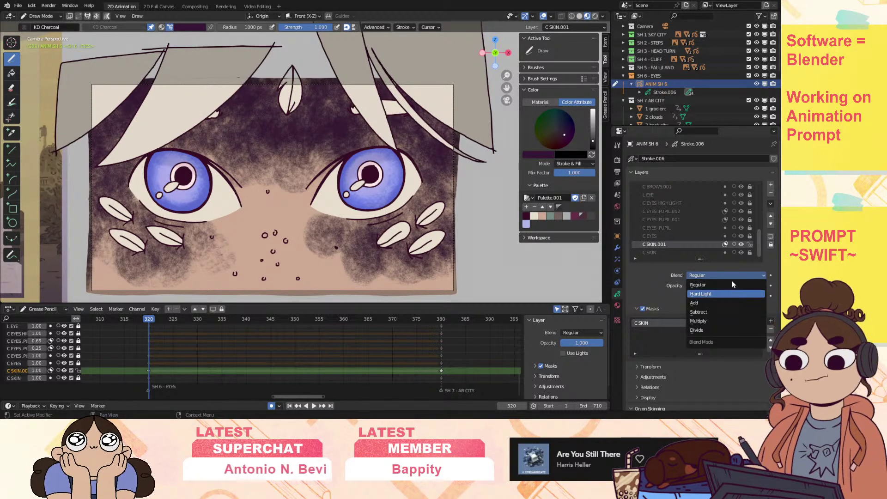
pyautogui.click(724, 302)
pyautogui.click(735, 275)
pyautogui.click(718, 303)
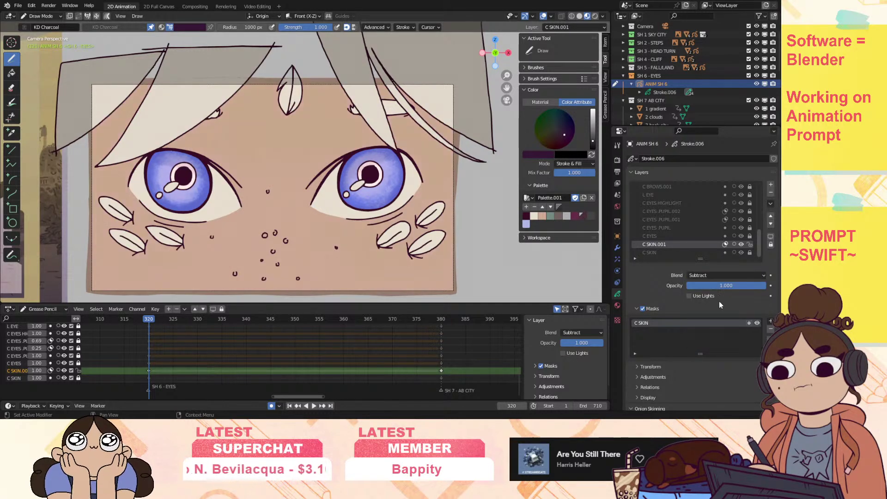
pyautogui.click(727, 276)
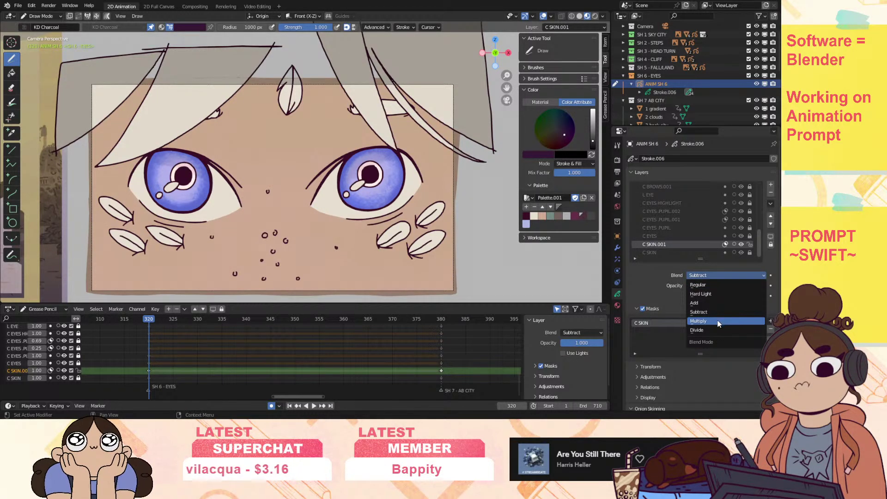
pyautogui.click(719, 317)
pyautogui.click(718, 275)
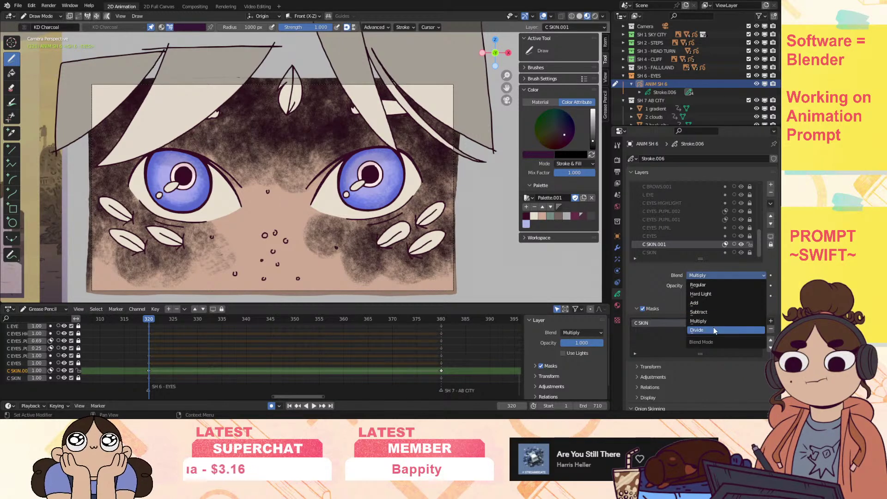
pyautogui.click(713, 329)
pyautogui.click(722, 276)
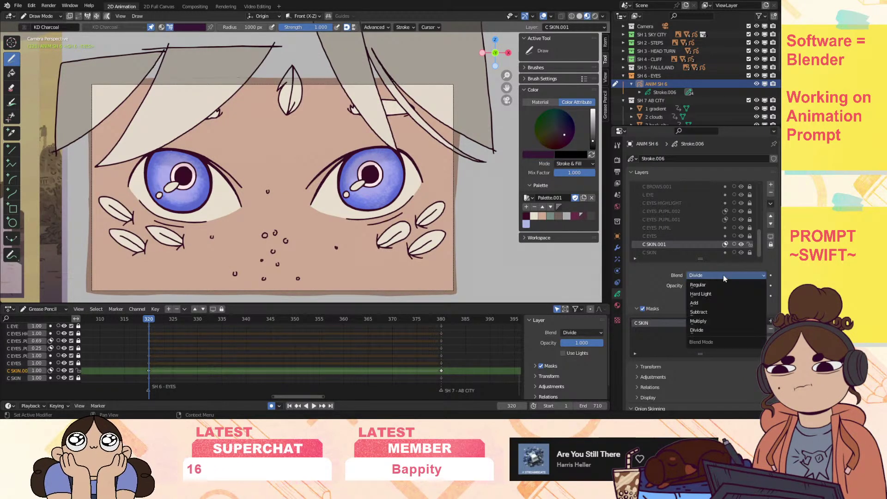
pyautogui.click(720, 284)
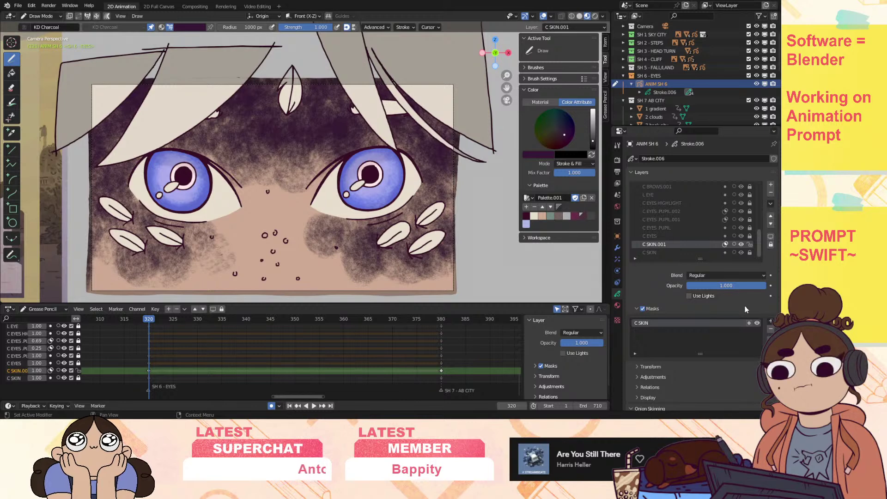
pyautogui.moveTo(747, 285); pyautogui.dragTo(670, 312)
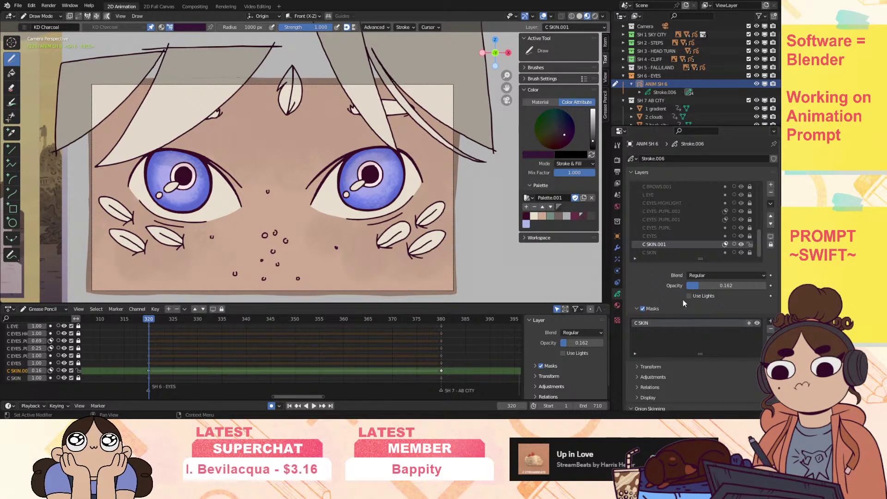
# Shift the skin palette colour to salmon pink and replace C SKIN.001 with a duplicate that has empty keyframes.
pyautogui.click(542, 216)
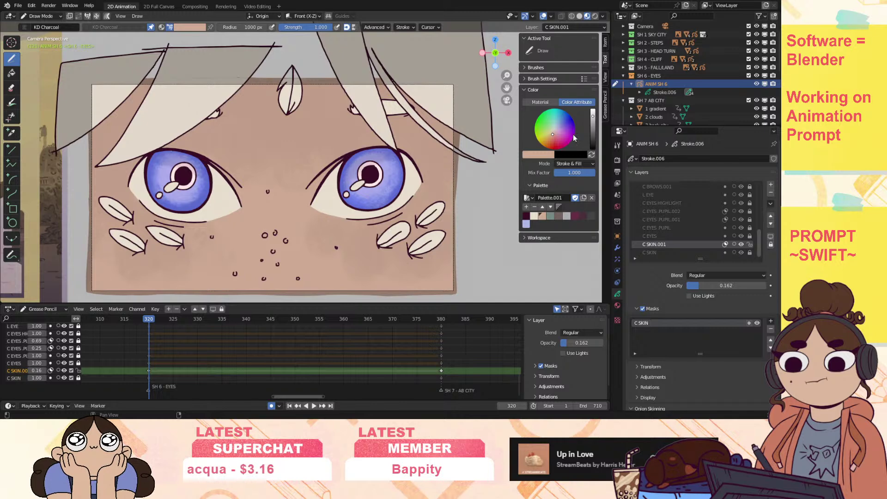
pyautogui.click(551, 138)
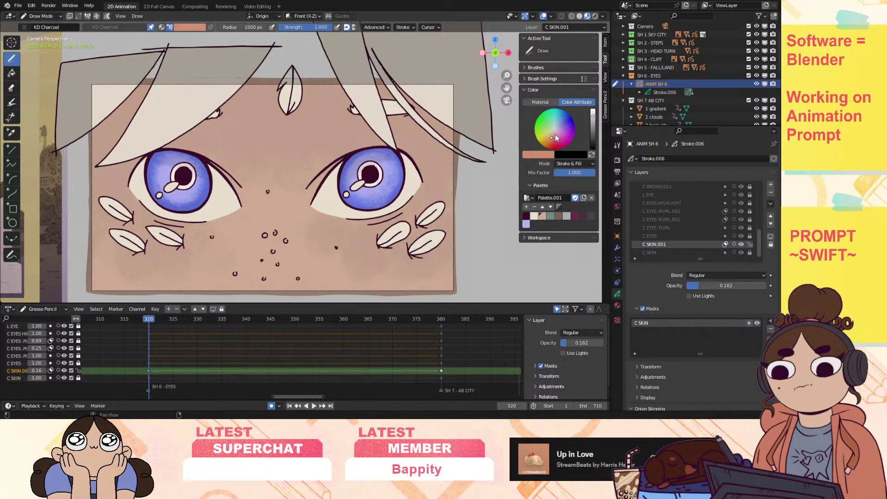
pyautogui.click(771, 206)
pyautogui.click(721, 222)
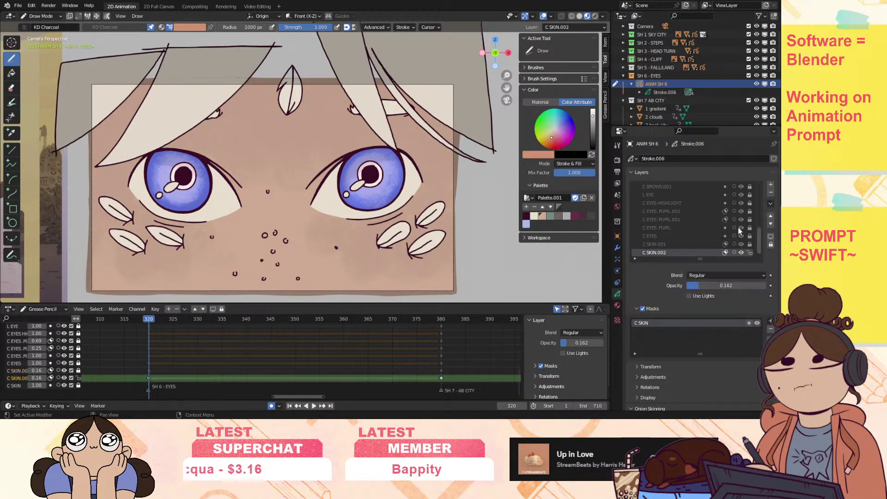
pyautogui.click(771, 192)
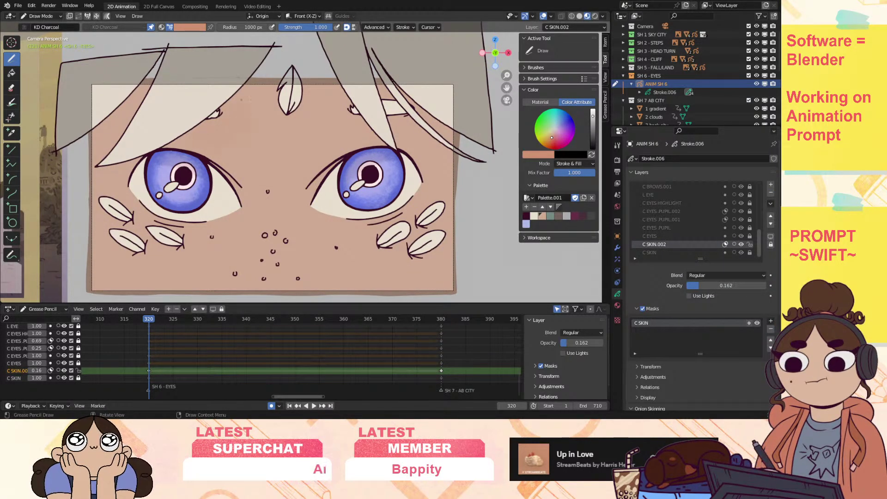
# Raise C SKIN.002's opacity to 0.808 and brush salmon shading over the forehead, outer face and both cheeks.
pyautogui.moveTo(699, 285); pyautogui.dragTo(750, 286)
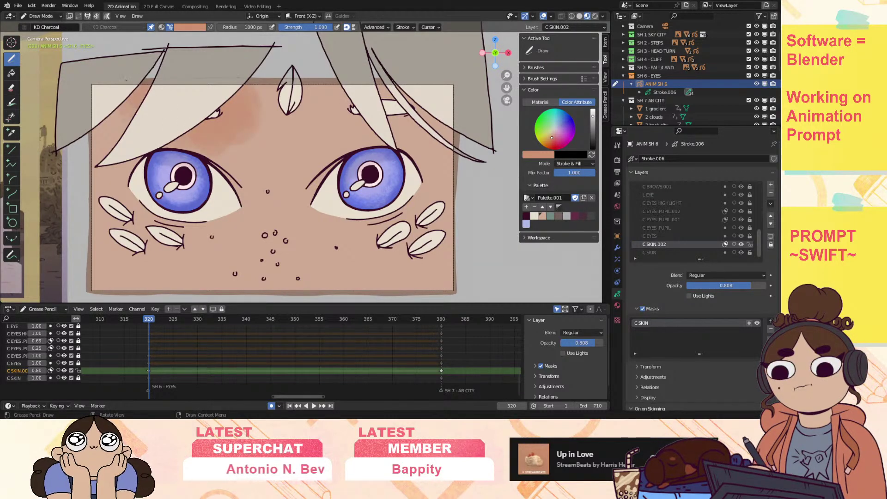
pyautogui.moveTo(88, 199)
pyautogui.mouseDown()
pyautogui.moveTo(96, 272)
pyautogui.moveTo(171, 261)
pyautogui.mouseUp()
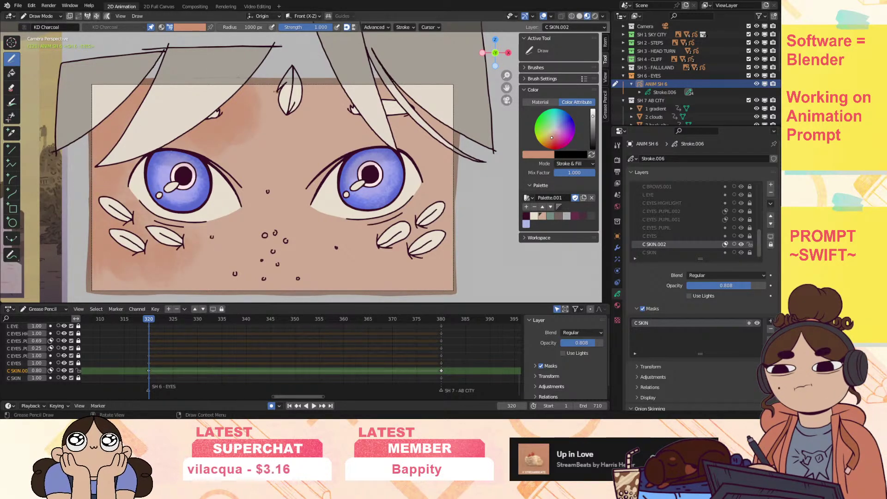
pyautogui.moveTo(303, 107)
pyautogui.mouseDown()
pyautogui.moveTo(326, 127)
pyautogui.moveTo(365, 134)
pyautogui.moveTo(416, 120)
pyautogui.moveTo(436, 155)
pyautogui.moveTo(433, 187)
pyautogui.moveTo(444, 199)
pyautogui.mouseUp()
pyautogui.moveTo(358, 248)
pyautogui.mouseDown()
pyautogui.moveTo(403, 258)
pyautogui.moveTo(463, 241)
pyautogui.mouseUp()
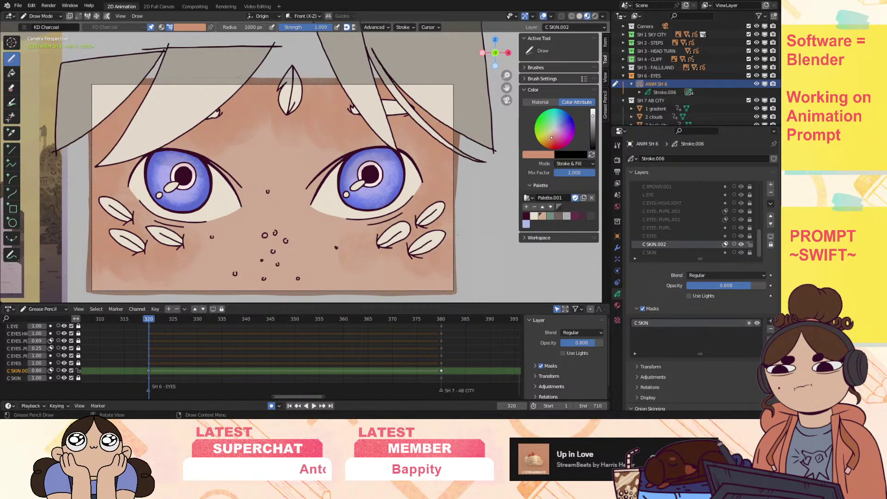
# Try the KD Speckle brush with green strokes beside the nose freckles and undo them.
pyautogui.click(46, 27)
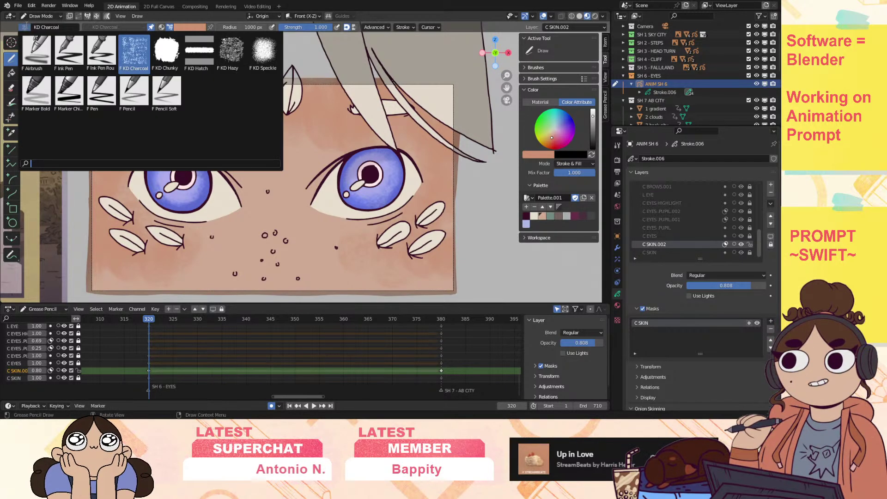
pyautogui.click(265, 54)
pyautogui.moveTo(296, 243)
pyautogui.mouseDown()
pyautogui.moveTo(305, 250)
pyautogui.moveTo(298, 263)
pyautogui.mouseUp()
pyautogui.moveTo(309, 228); pyautogui.dragTo(303, 223)
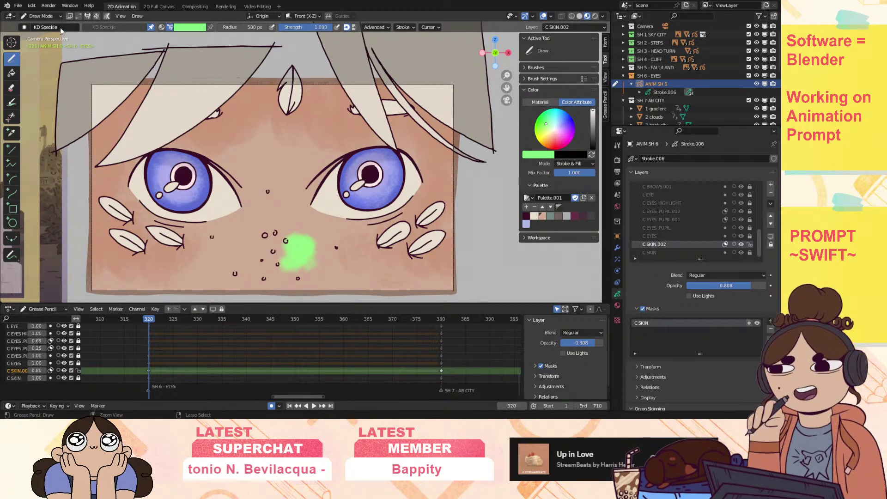
pyautogui.hotkey('ctrl', 'z')
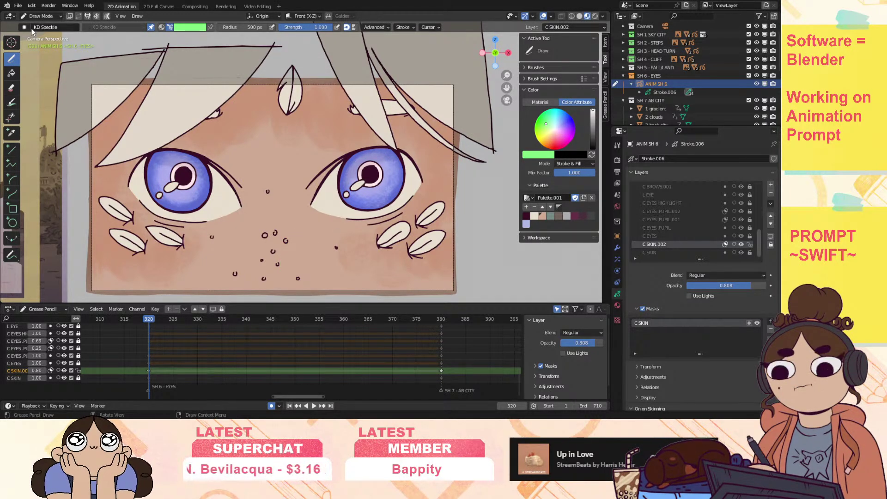
# Switch to the KD Hazy brush and set the drawing colour to a dusty pink.
pyautogui.click(46, 27)
pyautogui.click(231, 53)
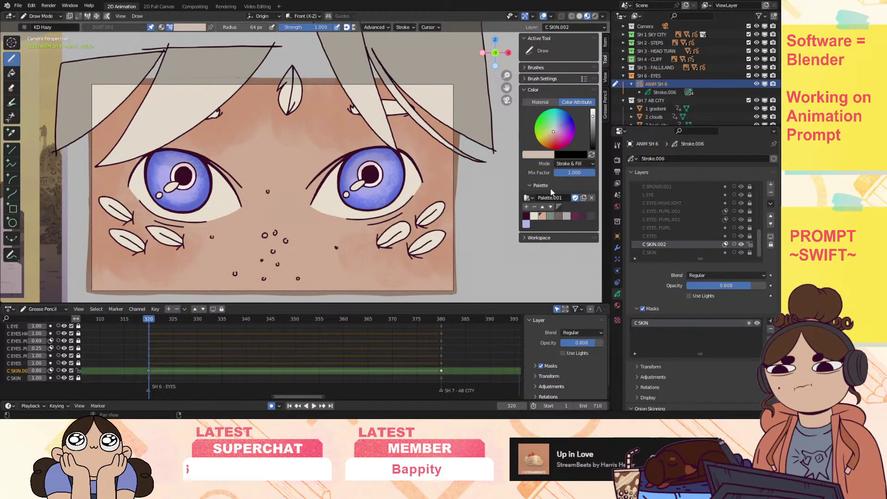
pyautogui.click(553, 135)
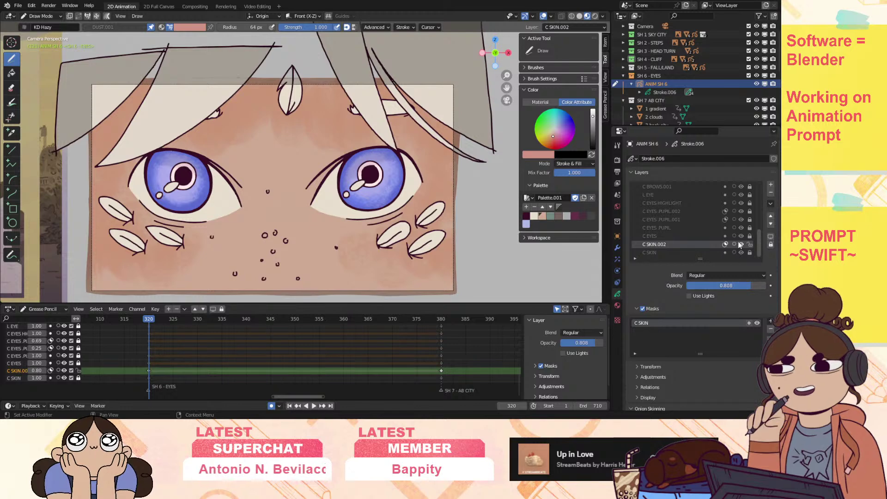
# Duplicate C SKIN.002 with empty keyframes as C SKIN.003 and delete the painted C SKIN.002 layer.
pyautogui.click(770, 204)
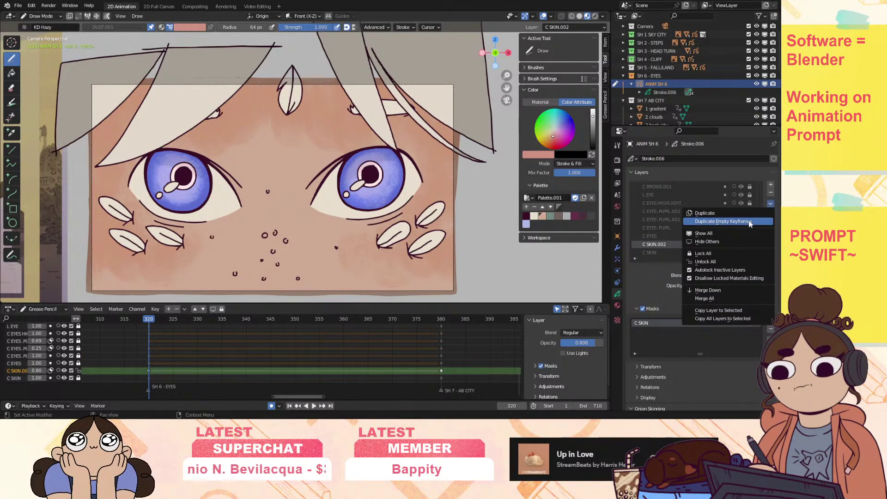
pyautogui.click(749, 222)
pyautogui.click(679, 244)
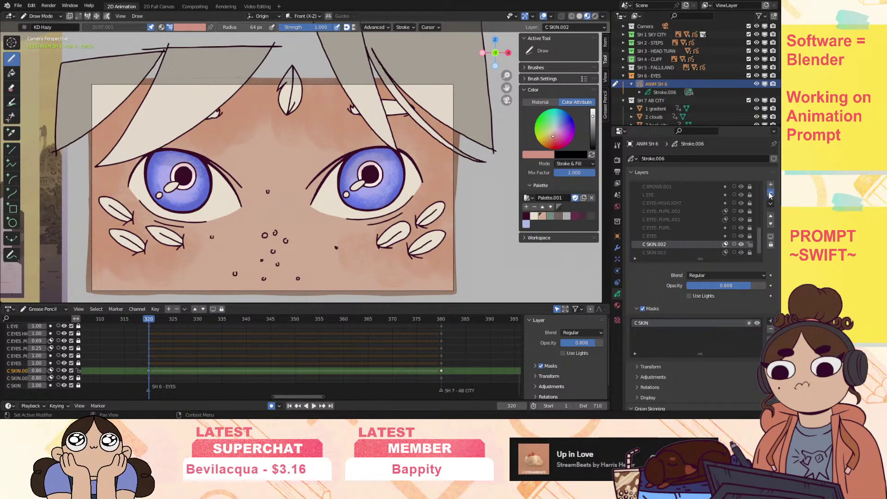
pyautogui.click(770, 194)
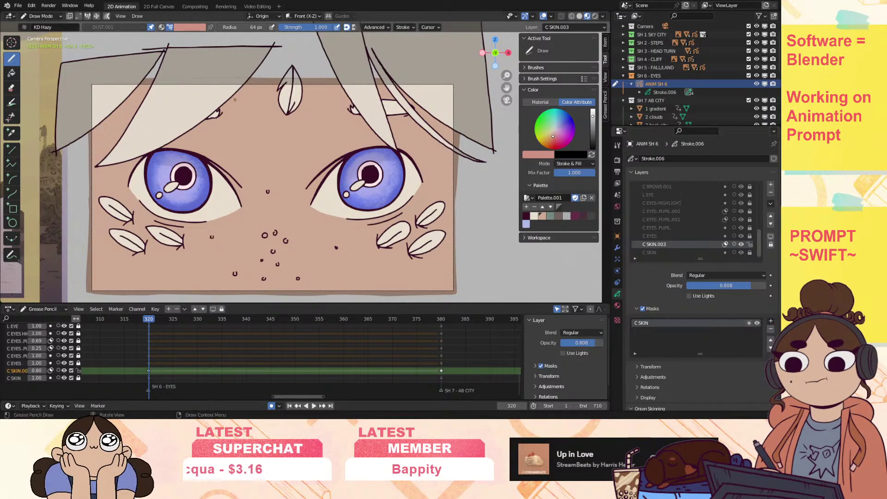
# Test a 500 px KD Hazy stroke between the eyes and undo it.
pyautogui.moveTo(241, 27); pyautogui.dragTo(287, 28)
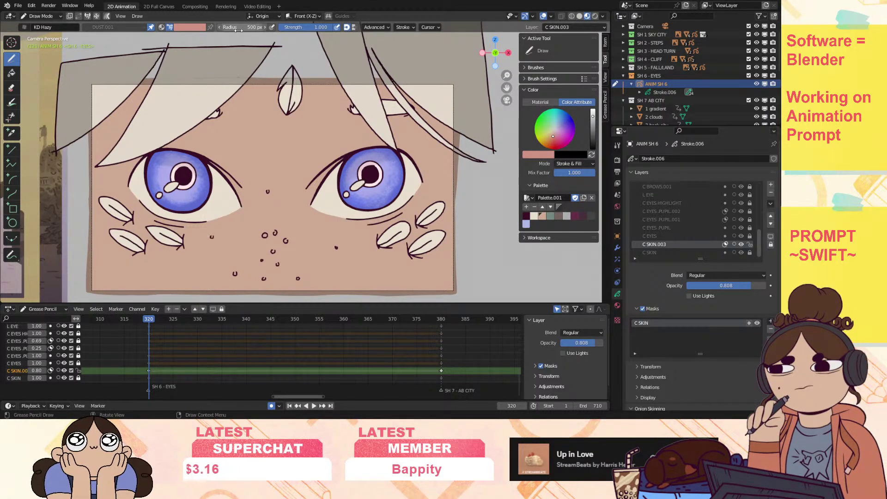
pyautogui.moveTo(268, 196); pyautogui.dragTo(289, 194)
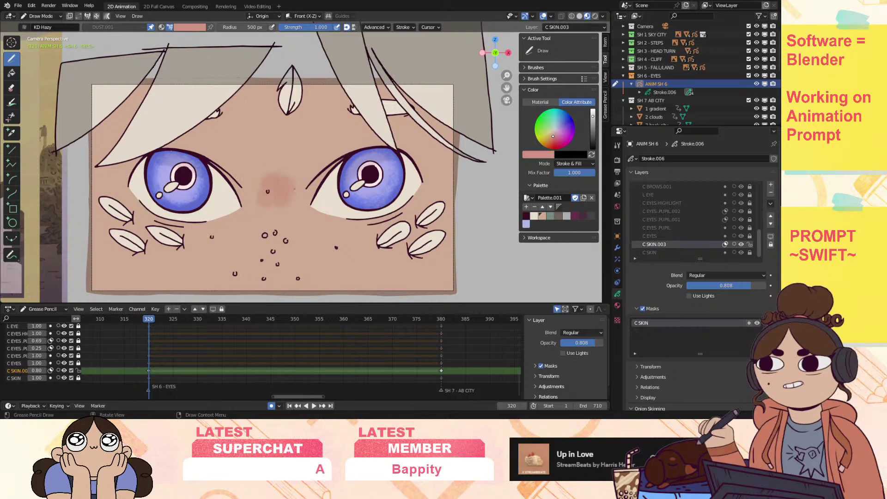
pyautogui.hotkey('ctrl', 'z')
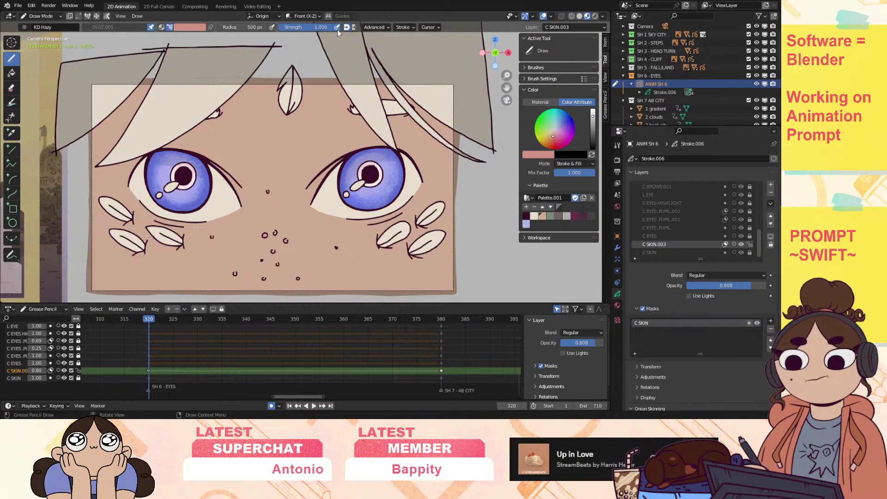
# Set the brush radius to 800 px and brush soft pink mottling over the forehead, nose and surrounding skin on C SKIN.003.
pyautogui.click(258, 27)
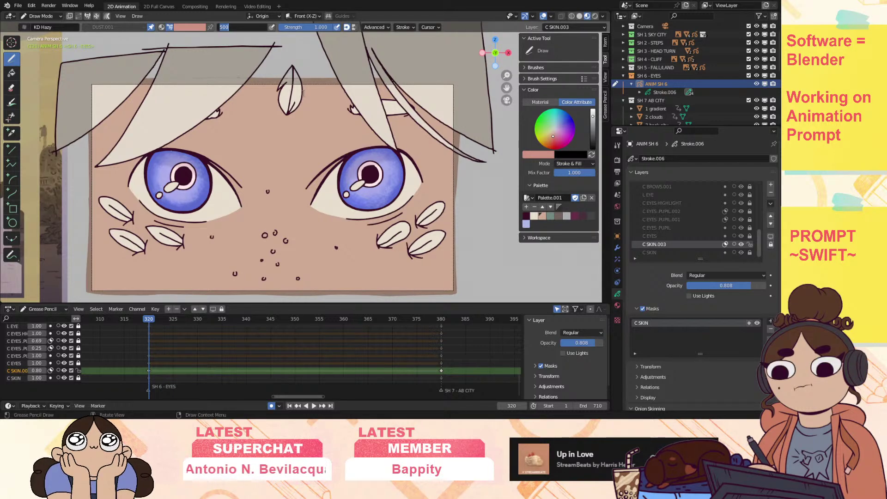
pyautogui.write('800')
pyautogui.press('Return')
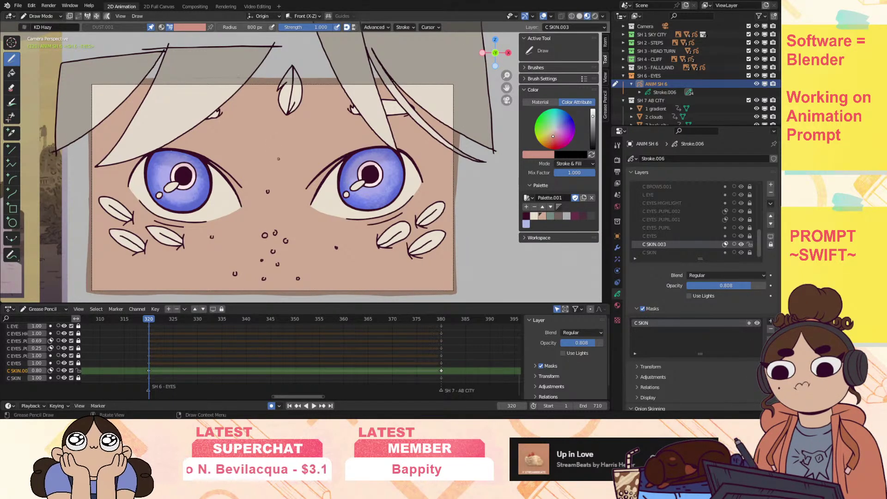
pyautogui.moveTo(283, 158); pyautogui.dragTo(298, 137)
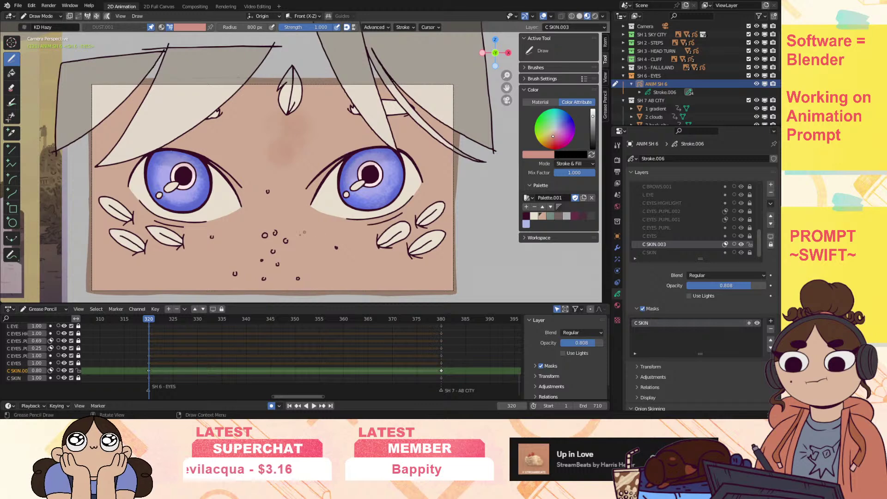
pyautogui.moveTo(288, 244)
pyautogui.mouseDown()
pyautogui.moveTo(279, 251)
pyautogui.moveTo(259, 245)
pyautogui.moveTo(254, 260)
pyautogui.mouseUp()
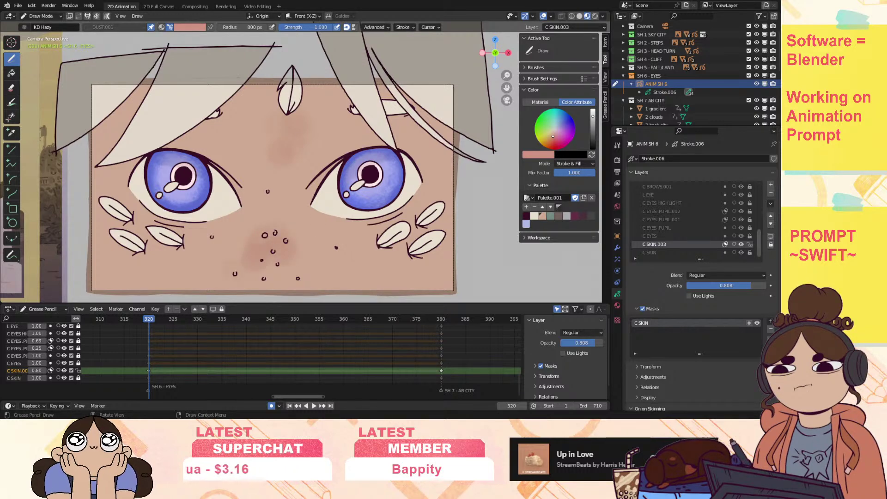
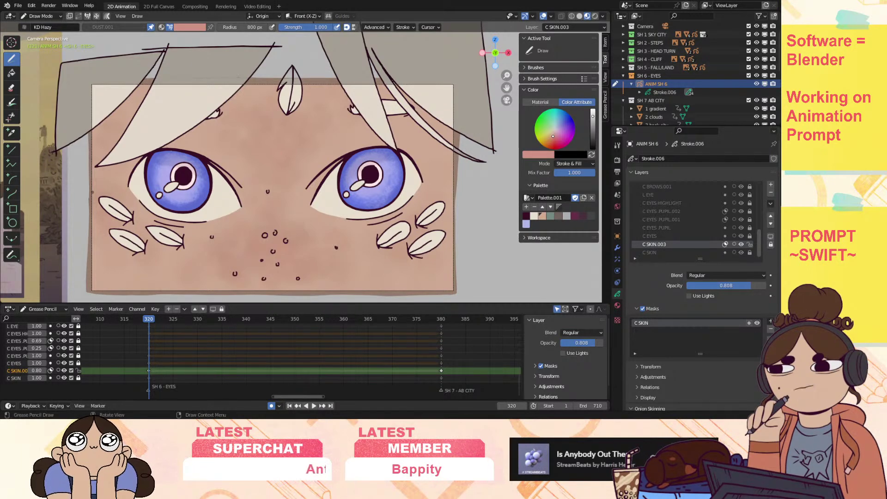
# Play the shot to frame 336 and move the L BROWS layer to the top of the layer stack, above L FRINGE.
pyautogui.press('space')
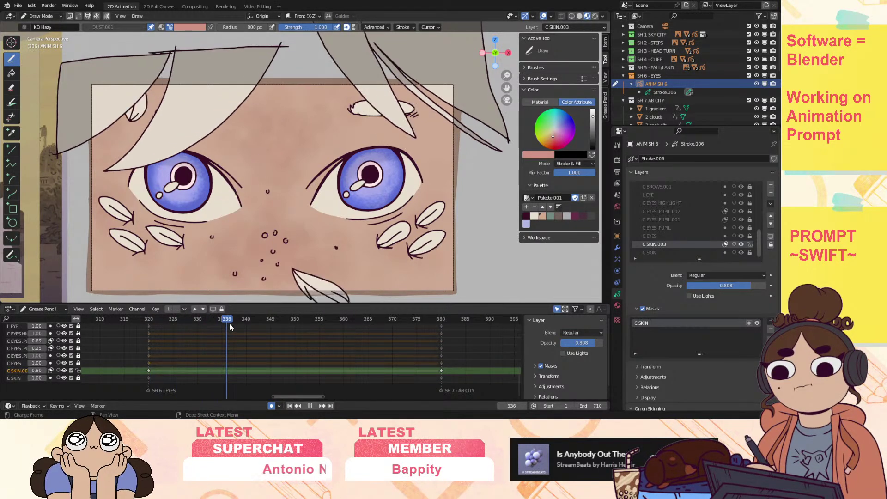
pyautogui.moveTo(284, 328)
pyautogui.mouseDown()
pyautogui.moveTo(459, 332)
pyautogui.moveTo(223, 365)
pyautogui.mouseUp()
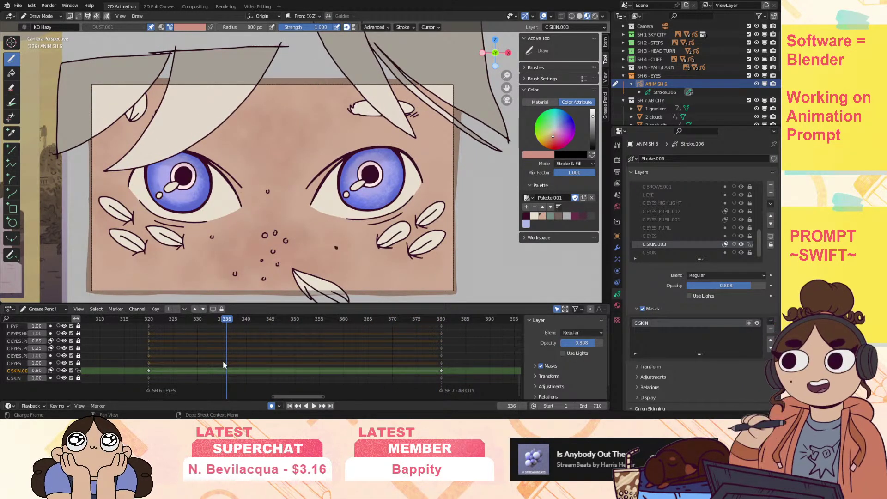
pyautogui.scroll(1, 759, 233)
pyautogui.moveTo(758, 233); pyautogui.dragTo(758, 219)
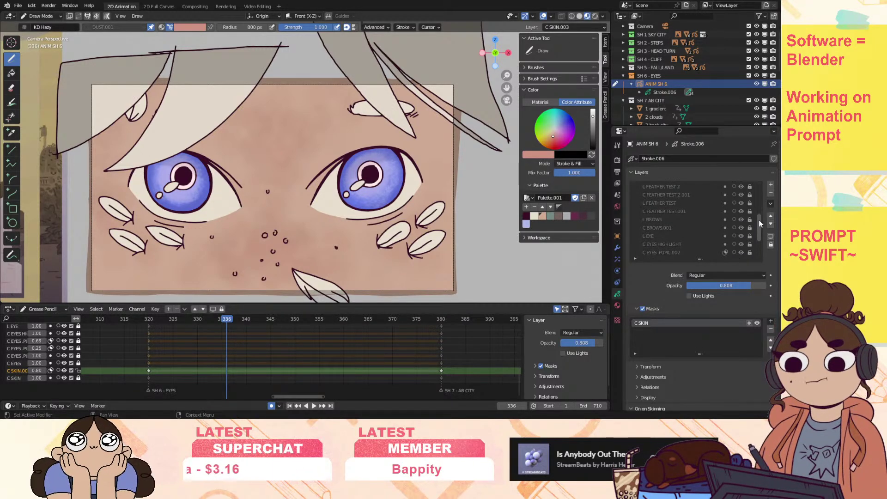
pyautogui.click(733, 220)
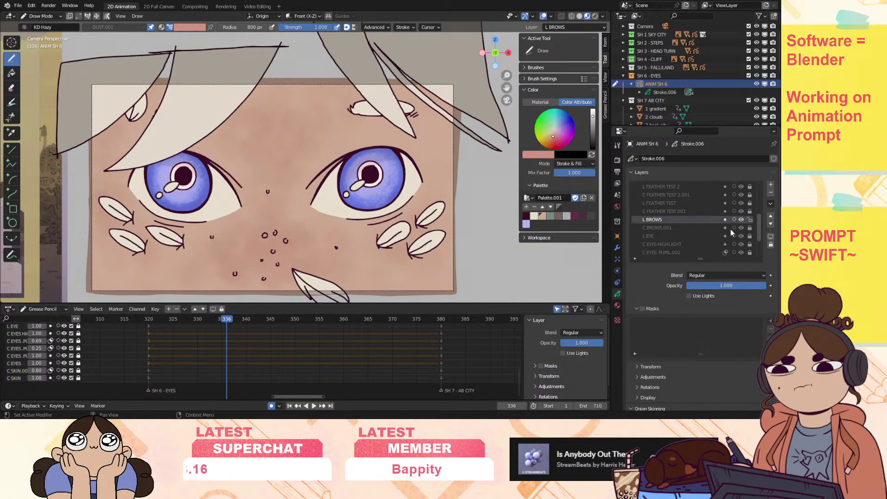
pyautogui.click(770, 216)
pyautogui.click(770, 216)
pyautogui.click(770, 216)
pyautogui.click(770, 216)
pyautogui.click(771, 216)
pyautogui.click(771, 216)
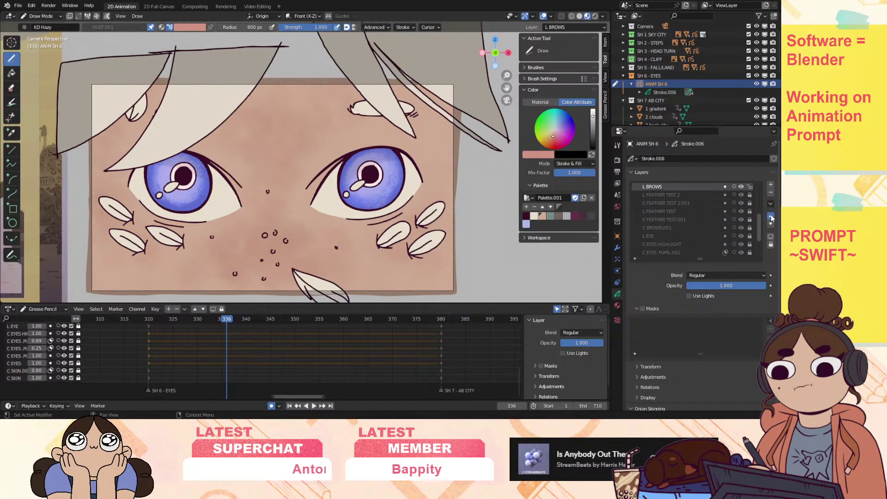
pyautogui.click(770, 216)
pyautogui.click(771, 216)
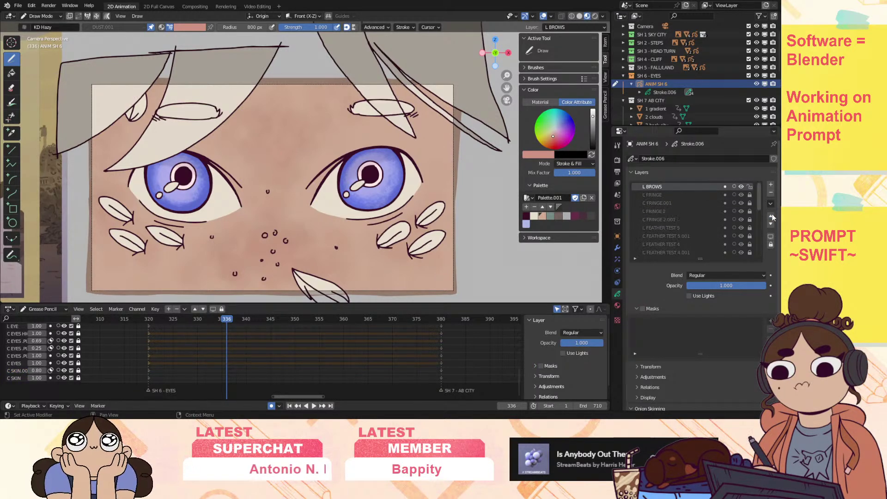
pyautogui.click(771, 217)
pyautogui.click(770, 216)
# Move the C BROWS.001 layer up the stack to sit directly below L BROWS.
pyautogui.scroll(-2, 760, 201)
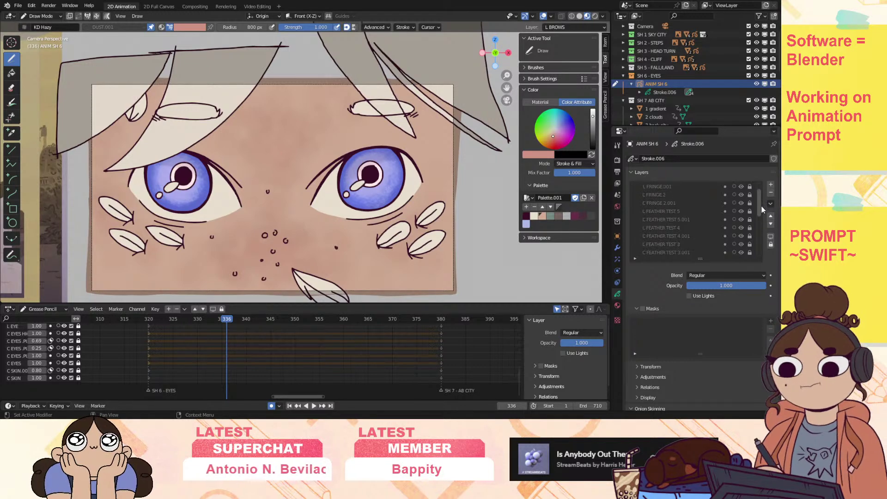
pyautogui.moveTo(760, 208); pyautogui.dragTo(758, 237)
pyautogui.click(701, 220)
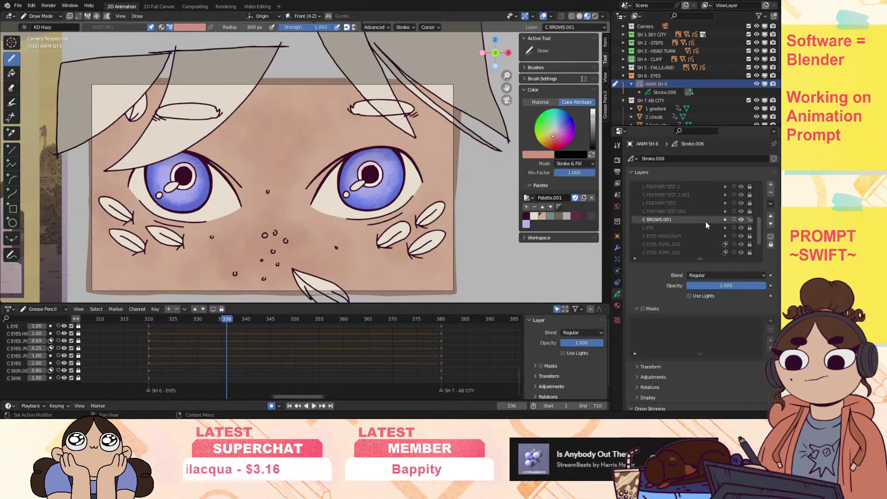
pyautogui.click(771, 216)
pyautogui.click(771, 216)
pyautogui.click(771, 215)
pyautogui.click(771, 216)
pyautogui.click(770, 216)
pyautogui.click(771, 216)
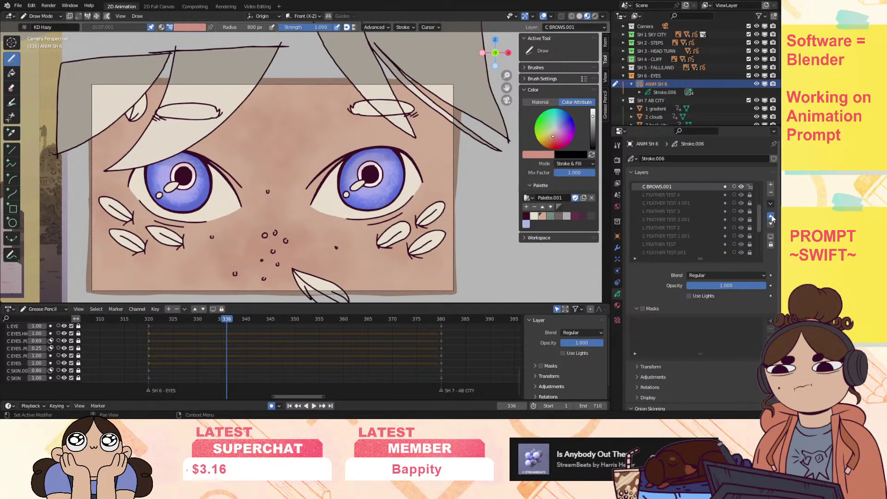
pyautogui.click(770, 216)
pyautogui.click(771, 216)
pyautogui.click(771, 216)
pyautogui.click(770, 216)
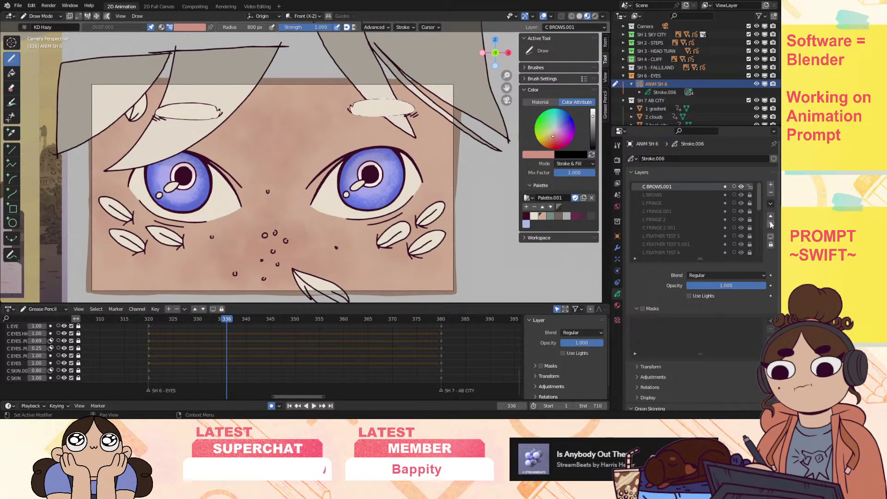
pyautogui.click(770, 223)
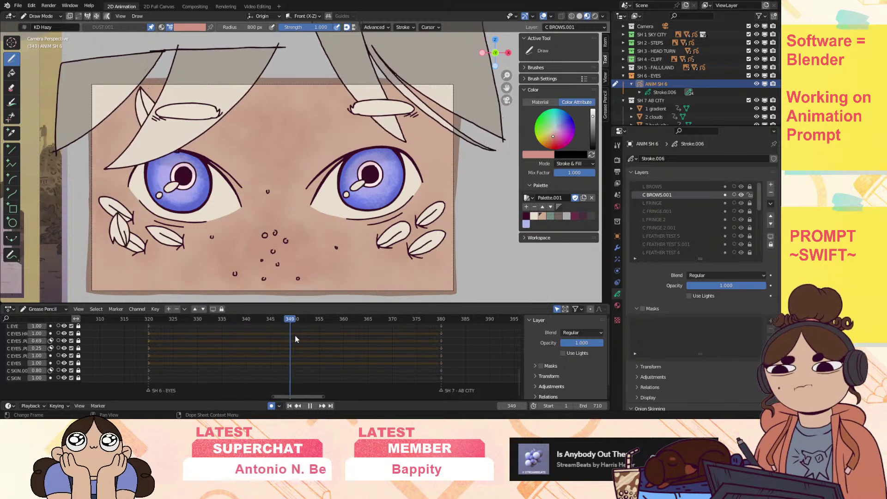
# Stop playback and move the C BROWS.001 layer down the stack to sit between C FEATHER TEST.001 and L EYE.
pyautogui.press('space')
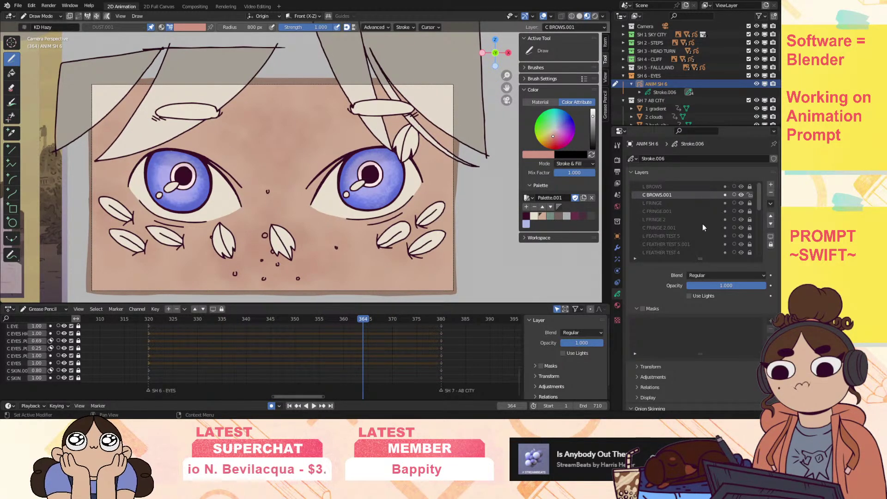
pyautogui.click(770, 224)
pyautogui.click(771, 224)
pyautogui.click(770, 224)
pyautogui.click(770, 224)
pyautogui.click(770, 224)
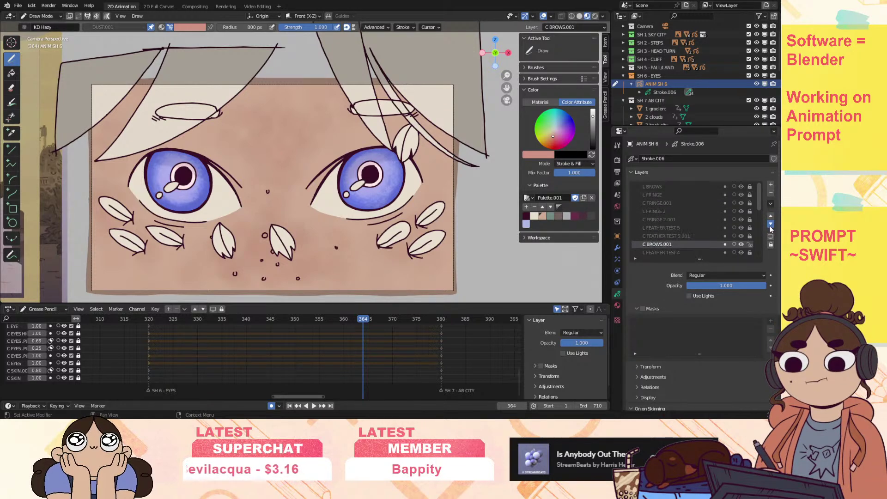
pyautogui.click(770, 224)
pyautogui.click(770, 224)
pyautogui.click(771, 224)
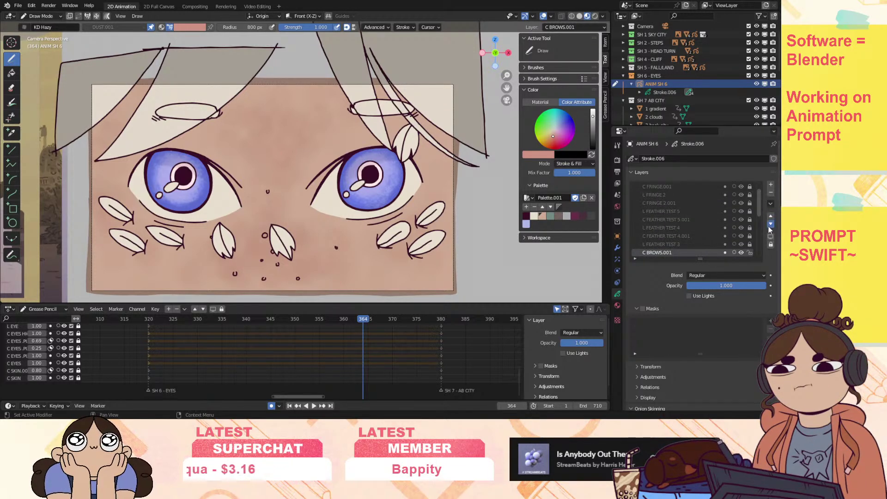
pyautogui.click(771, 225)
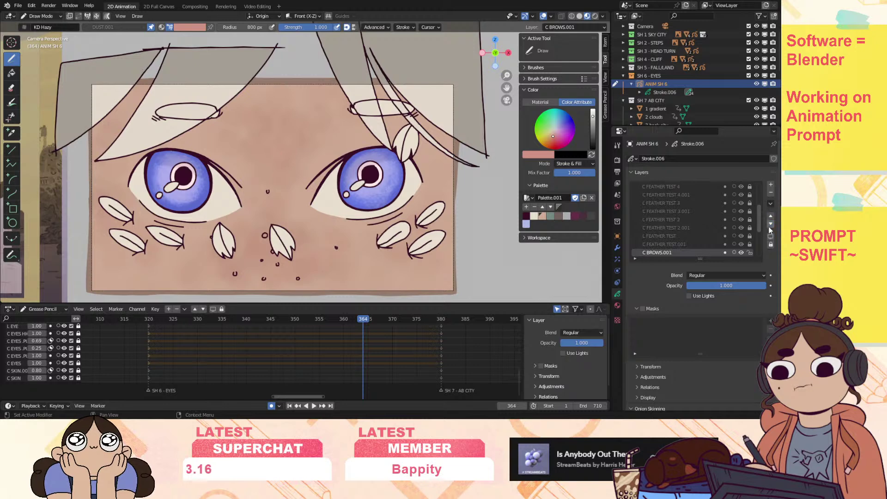
pyautogui.click(770, 225)
pyautogui.click(770, 225)
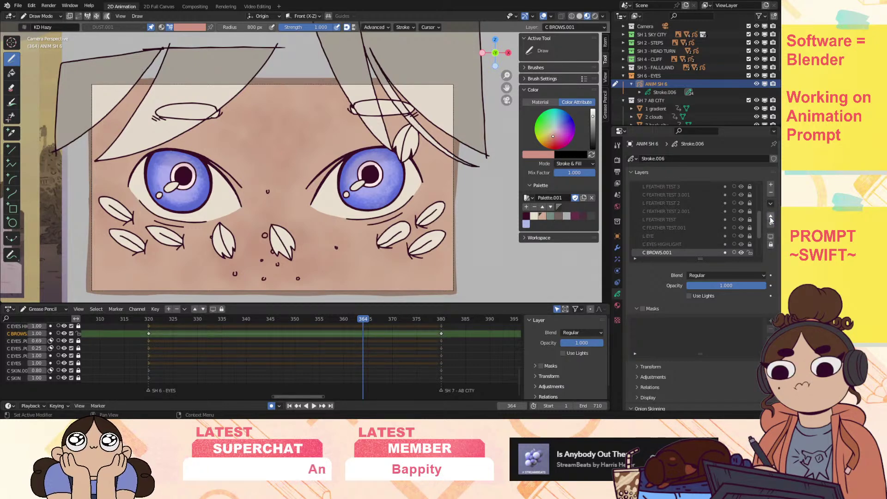
pyautogui.scroll(-2, 758, 223)
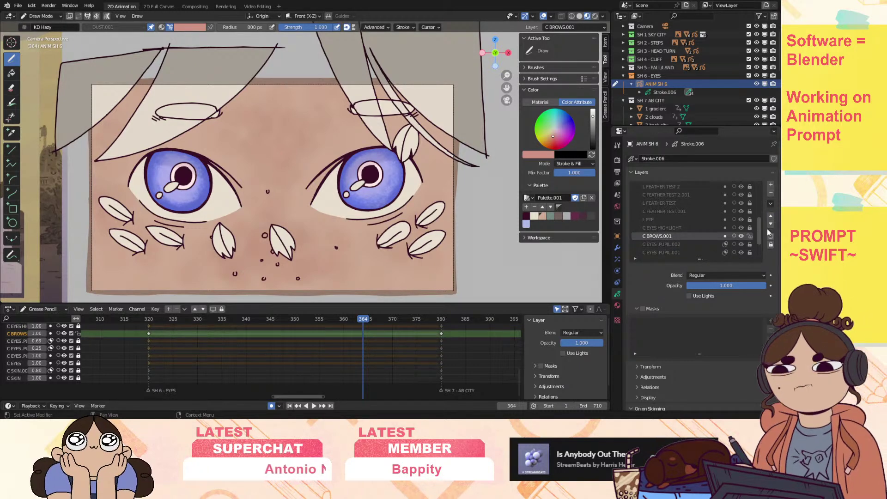
pyautogui.click(770, 216)
pyautogui.click(771, 216)
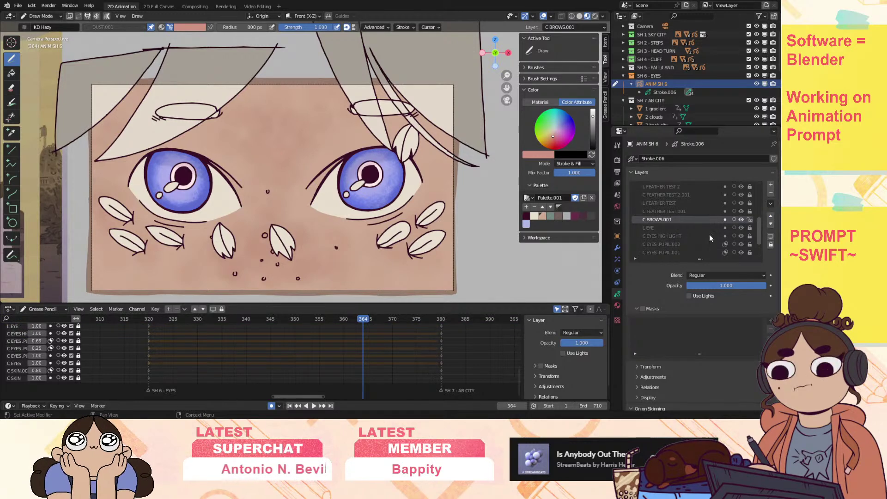
# Play the shot from frame 321 to frame 366 to check the brows against the fringe and feathers.
pyautogui.press('space')
pyautogui.click(284, 324)
pyautogui.moveTo(283, 325)
pyautogui.mouseDown()
pyautogui.moveTo(372, 320)
pyautogui.moveTo(302, 339)
pyautogui.moveTo(155, 335)
pyautogui.mouseUp()
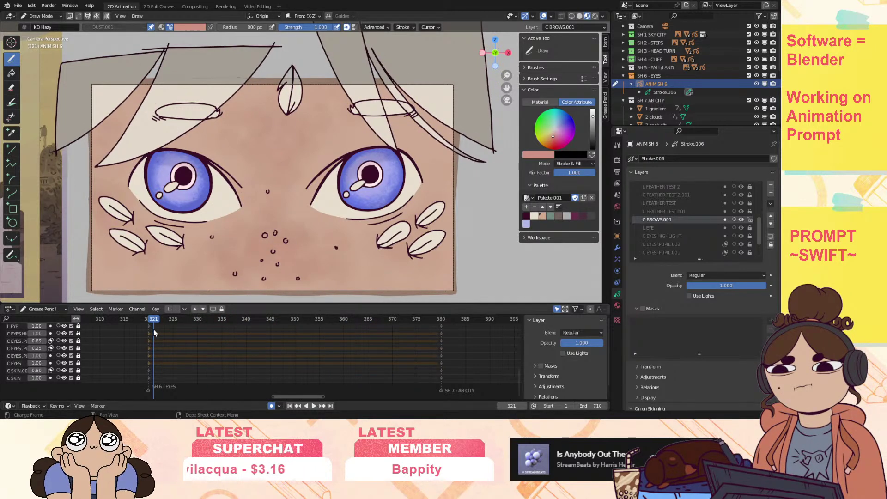
pyautogui.click(313, 406)
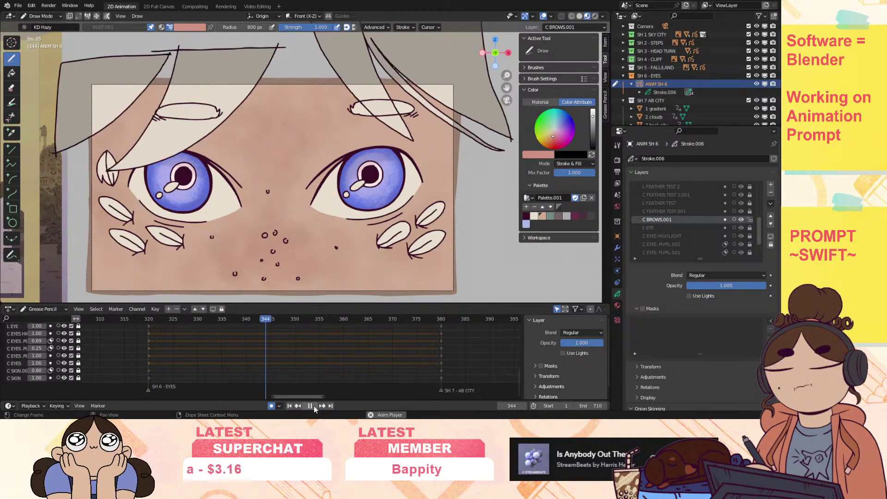
pyautogui.click(314, 406)
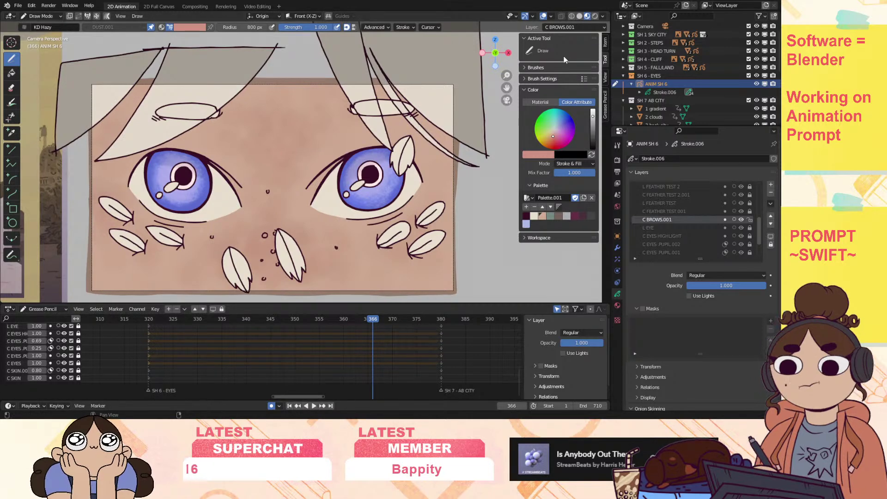
# Add a Noise modifier to the ANIM SH 6 object and scrub through the shot to frame 379.
pyautogui.click(616, 248)
pyautogui.click(682, 159)
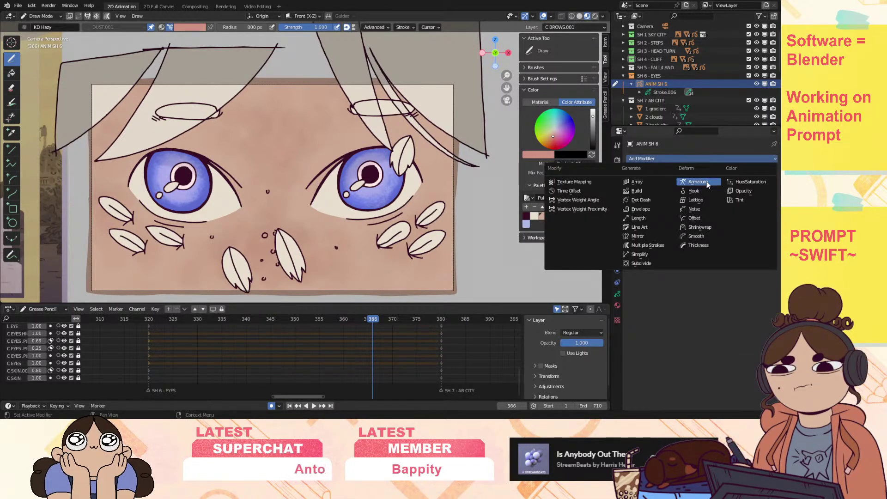
pyautogui.click(699, 208)
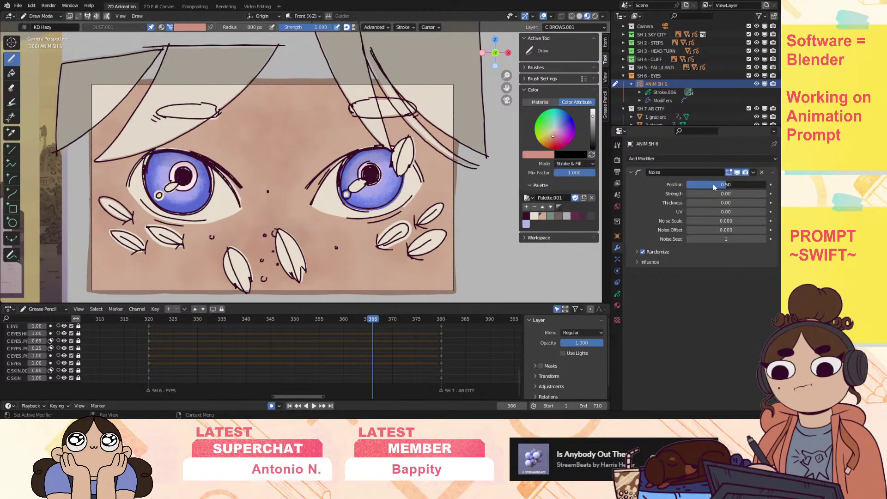
pyautogui.click(152, 317)
pyautogui.moveTo(152, 316); pyautogui.dragTo(356, 337)
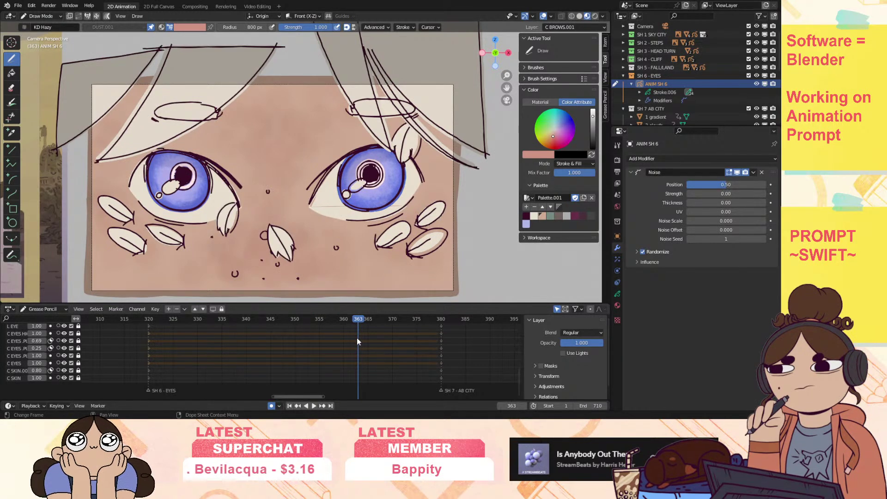
pyautogui.moveTo(442, 319); pyautogui.dragTo(441, 319)
# Limit the playback range to the eyes shot, with start frame 320 and end frame 379.
pyautogui.click(584, 406)
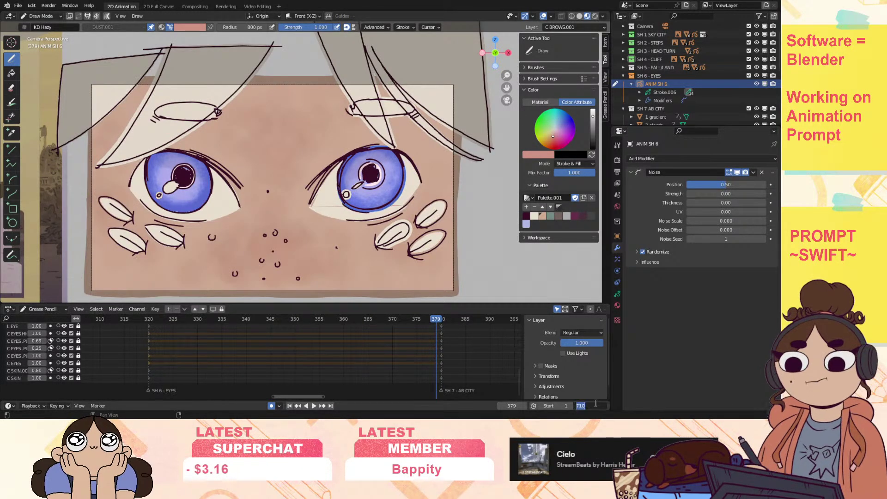
pyautogui.write('37')
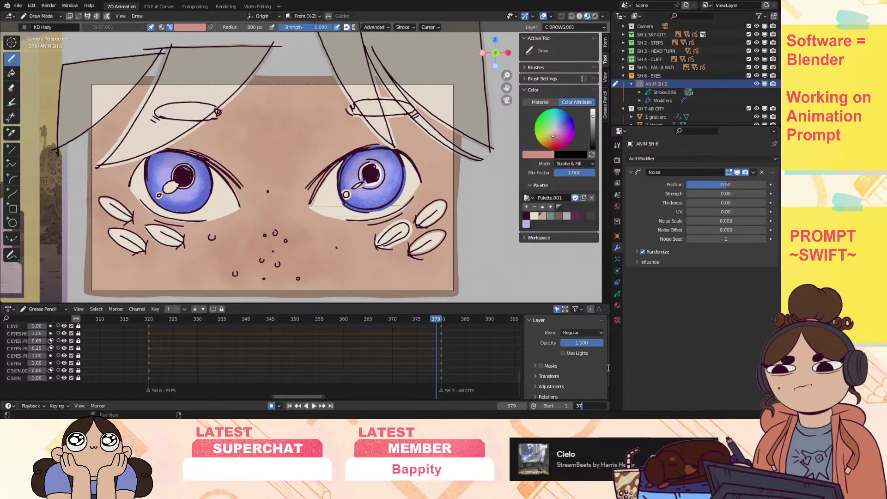
pyautogui.write('9')
pyautogui.press('Return')
pyautogui.click(149, 319)
pyautogui.press('space')
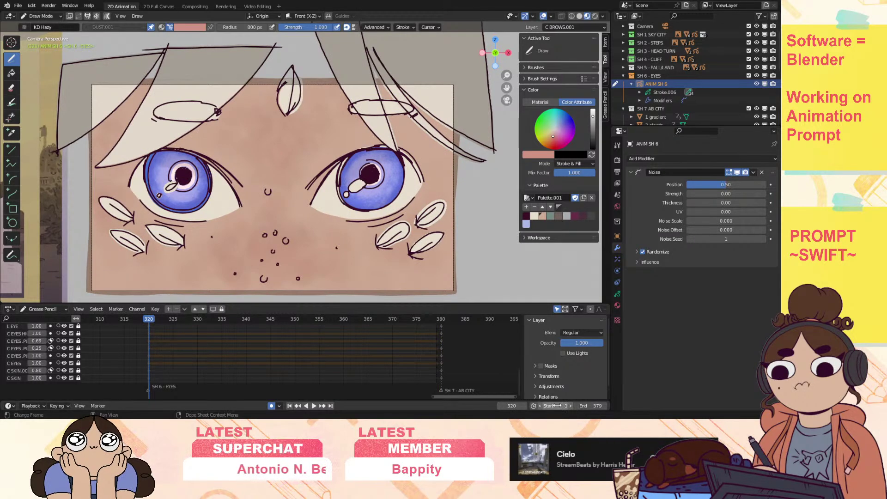
pyautogui.write('320')
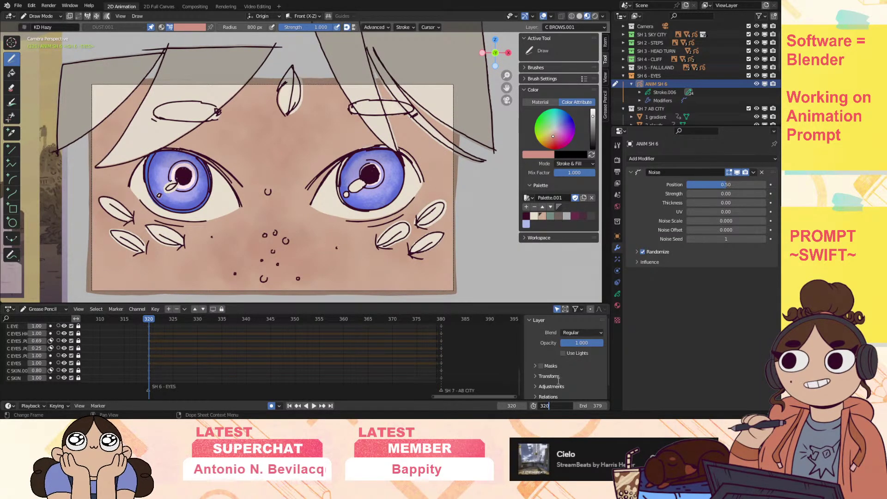
pyautogui.press('Return')
# Test the Noise modifier in playback with position 0.69 and noise scale 0.732 and 1.000, and reset the noise scale to 0.
pyautogui.moveTo(723, 183); pyautogui.dragTo(750, 181)
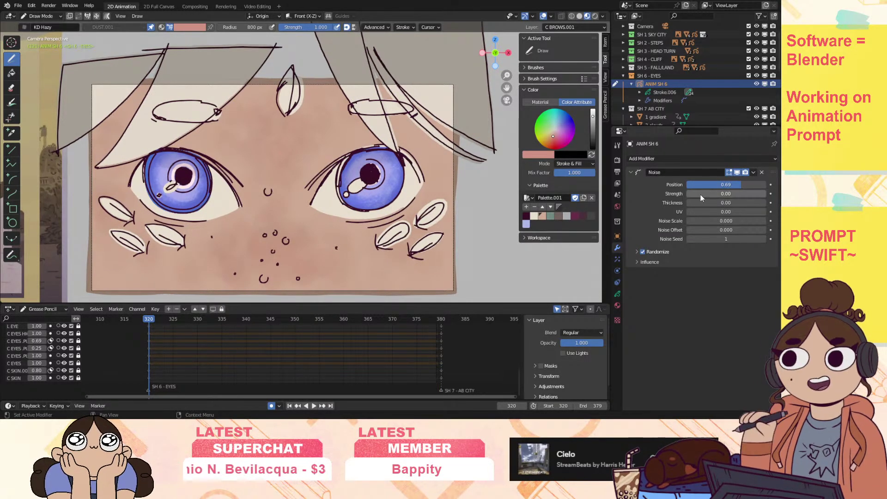
pyautogui.moveTo(694, 204)
pyautogui.mouseDown()
pyautogui.moveTo(734, 212)
pyautogui.moveTo(717, 221)
pyautogui.moveTo(731, 213)
pyautogui.moveTo(674, 203)
pyautogui.mouseUp()
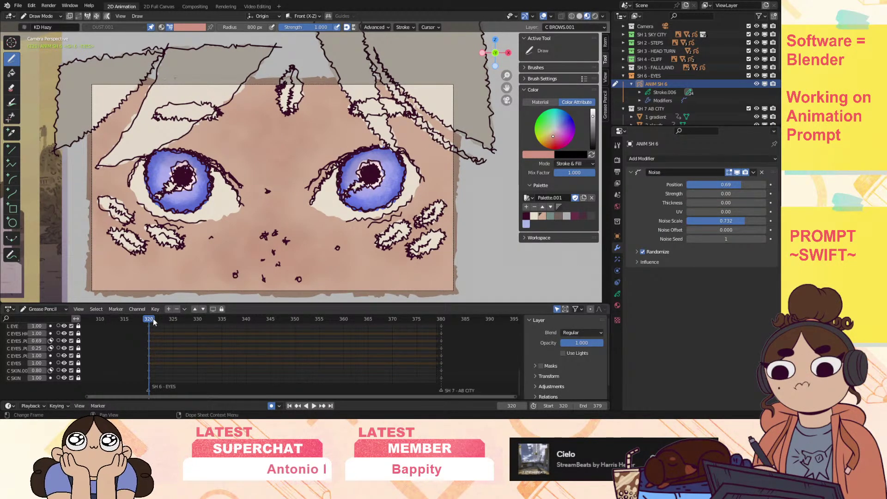
pyautogui.moveTo(168, 320); pyautogui.dragTo(146, 332)
pyautogui.press('space')
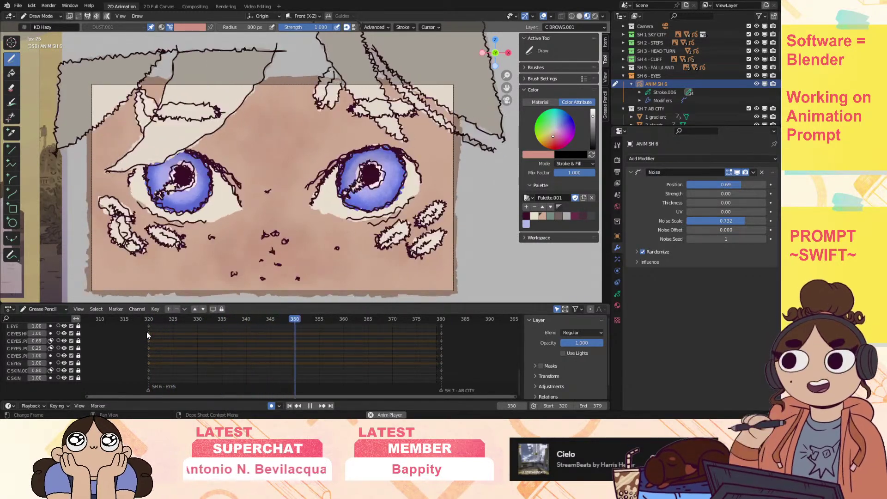
pyautogui.moveTo(740, 221); pyautogui.dragTo(777, 220)
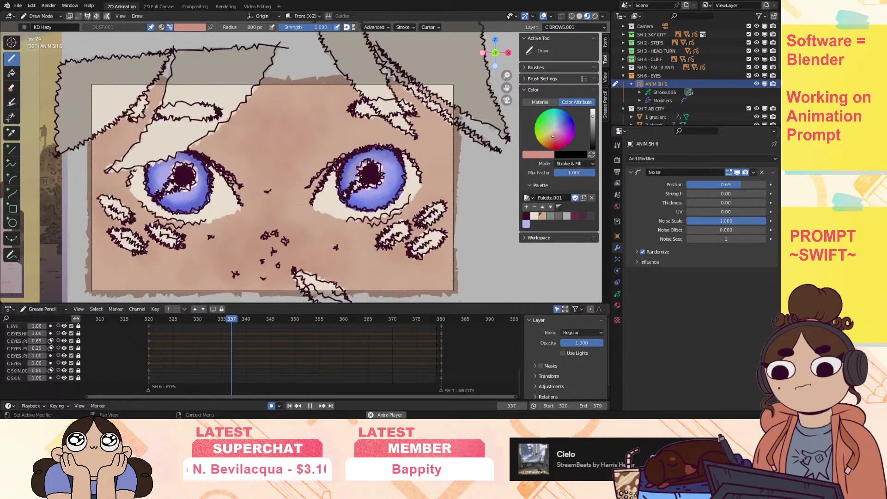
pyautogui.moveTo(753, 220); pyautogui.dragTo(641, 233)
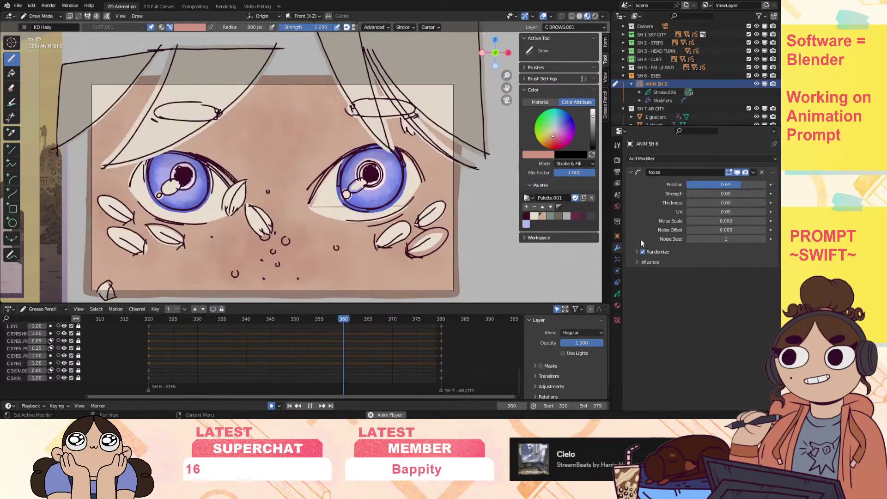
# Try Noise position values of 1.00 and 0.20, and set the position to 0.03.
pyautogui.moveTo(739, 184); pyautogui.dragTo(763, 184)
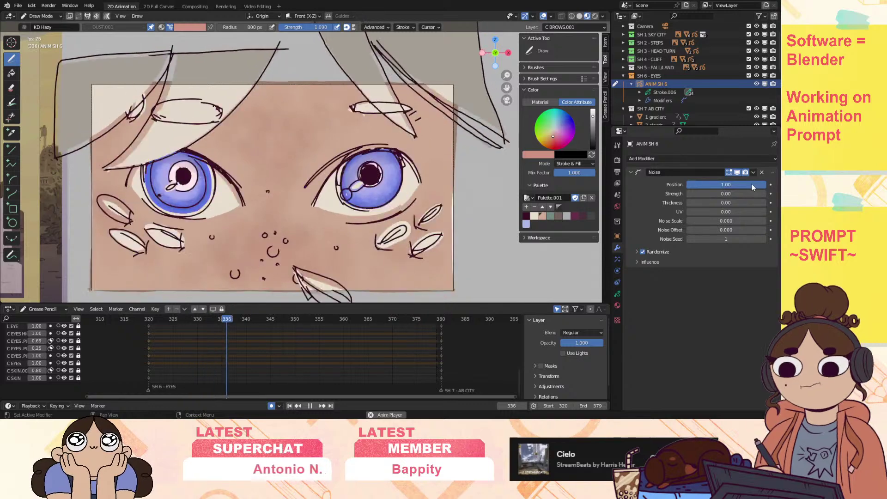
pyautogui.moveTo(752, 184); pyautogui.dragTo(710, 190)
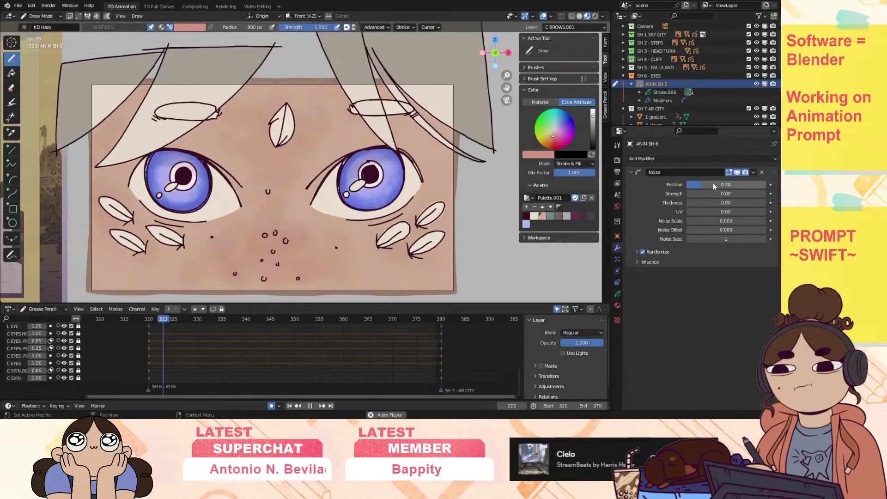
pyautogui.click(734, 183)
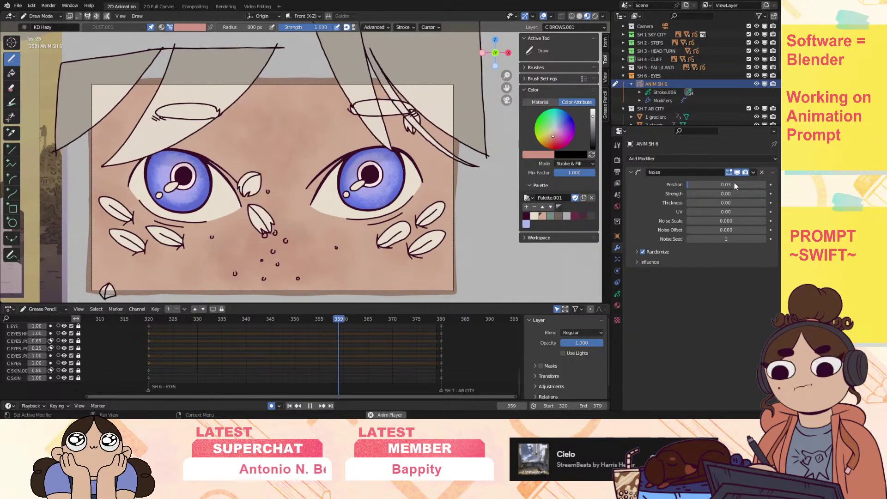
# Return to the Grease Pencil layers, stop playback at frame 372 and make C FRINGE 2.001 the active layer.
pyautogui.click(617, 294)
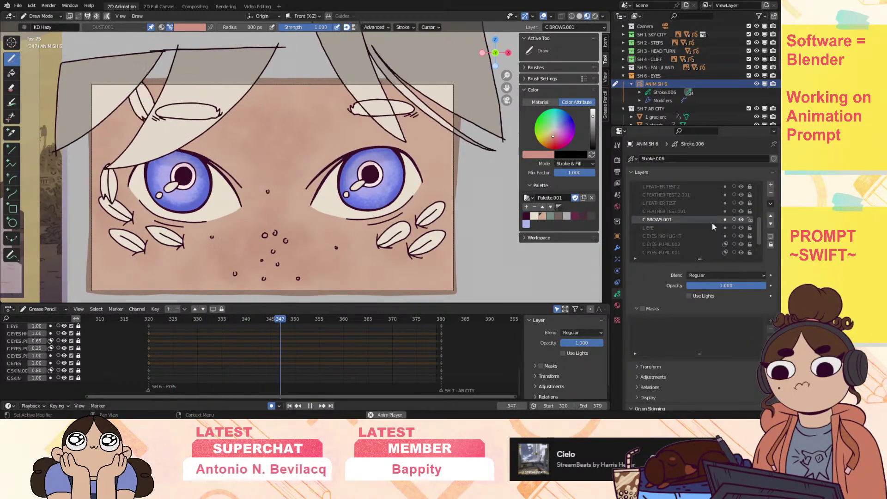
pyautogui.moveTo(759, 224); pyautogui.dragTo(760, 220)
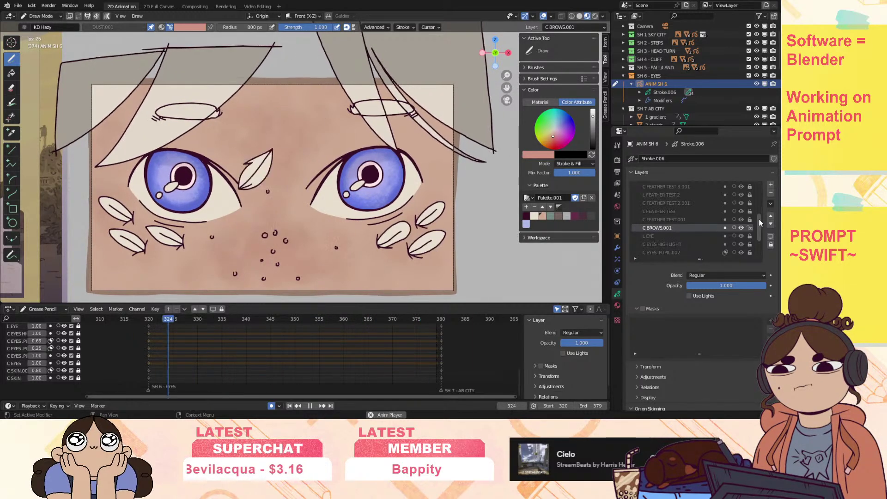
pyautogui.scroll(3, 760, 220)
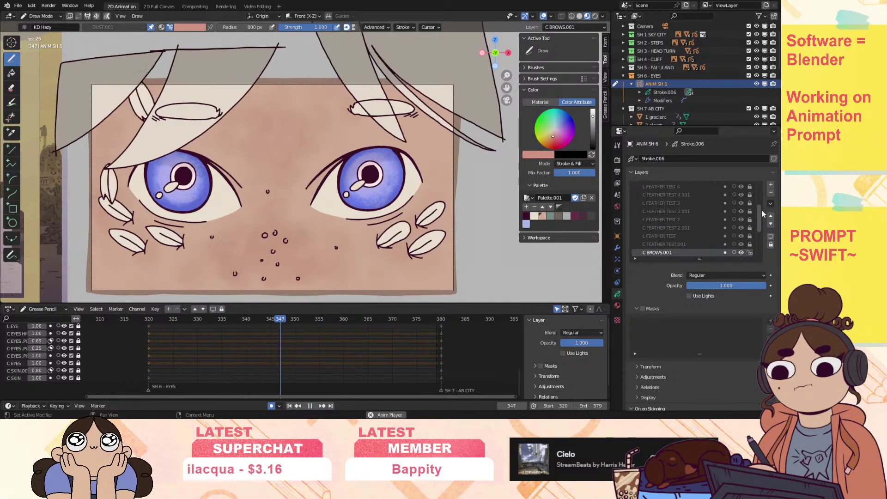
pyautogui.click(310, 406)
pyautogui.moveTo(761, 202); pyautogui.dragTo(760, 189)
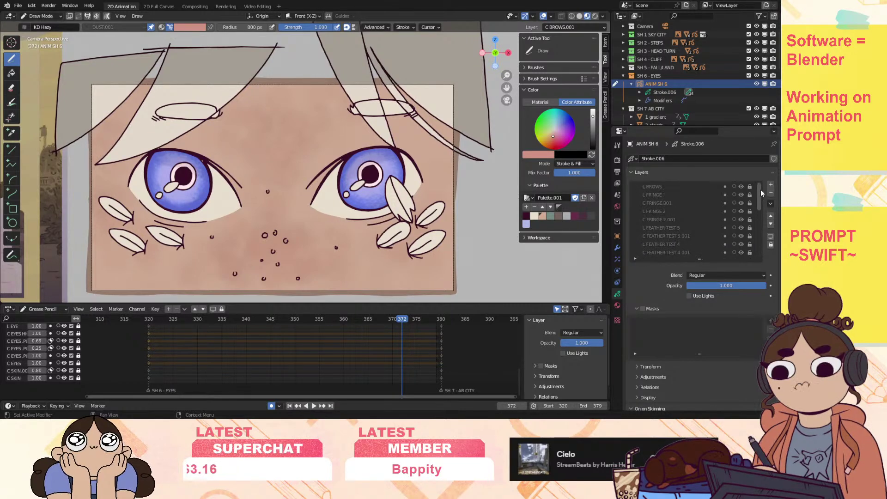
pyautogui.click(684, 219)
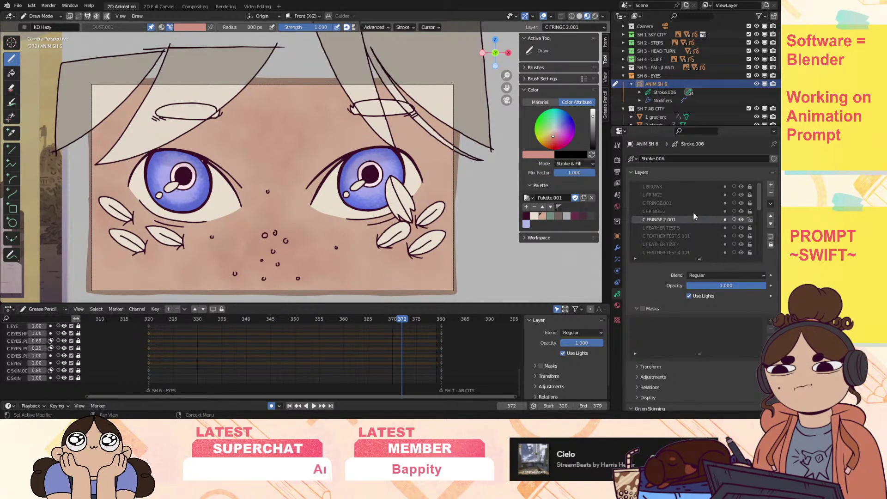
pyautogui.click(692, 194)
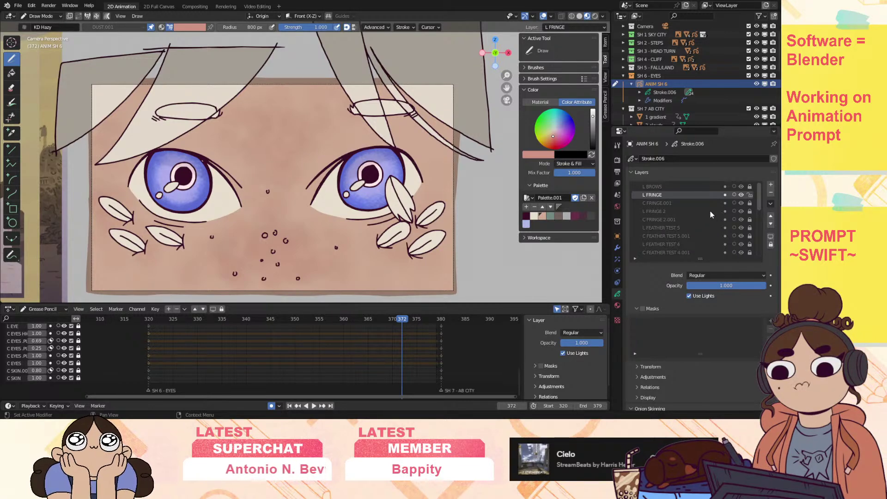
pyautogui.click(692, 219)
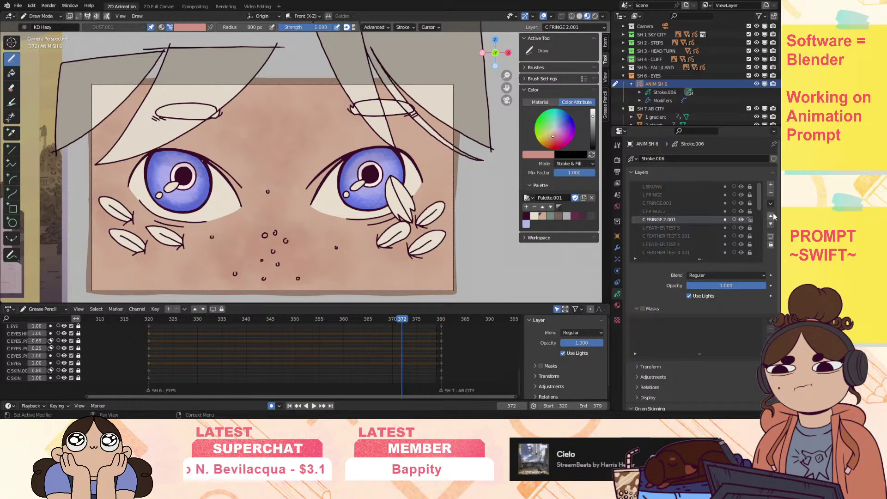
# Enlarge the properties area and lengthen the layer list to show nearly the whole stack down to C SKIN.
pyautogui.scroll(-6, 758, 208)
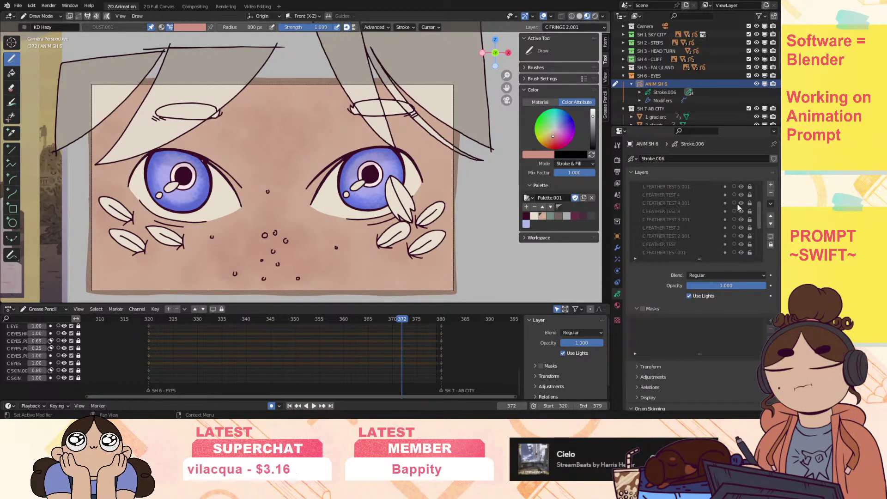
pyautogui.moveTo(713, 126); pyautogui.dragTo(712, 30)
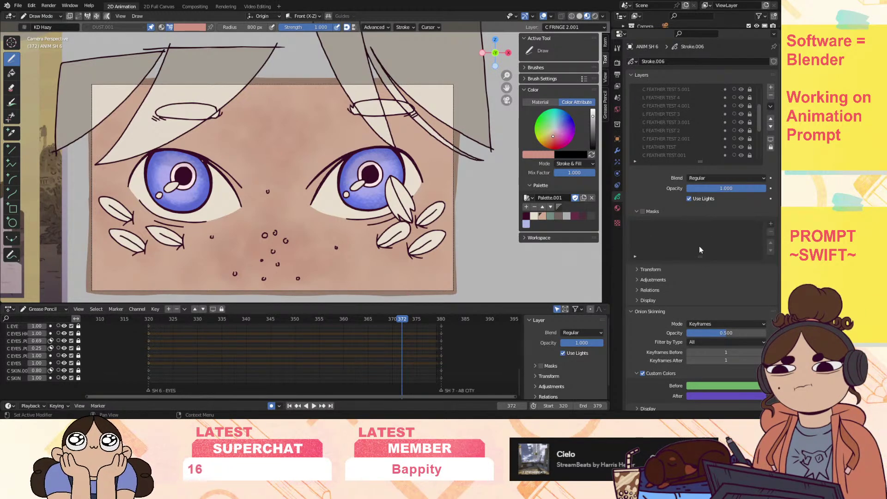
pyautogui.moveTo(703, 160); pyautogui.dragTo(700, 277)
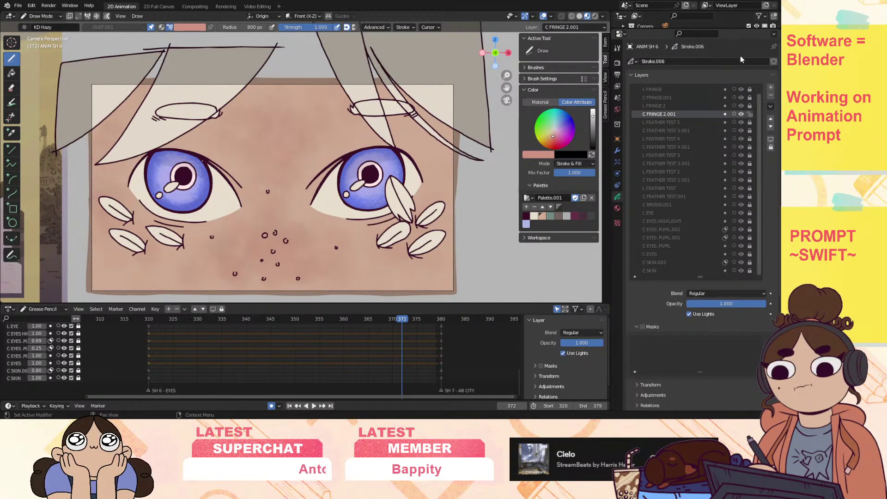
# Move the C FRINGE 2.001 layer down the stack to directly above C BROWS.001.
pyautogui.click(770, 128)
pyautogui.click(770, 128)
pyautogui.click(770, 128)
pyautogui.click(770, 128)
pyautogui.click(770, 128)
pyautogui.click(770, 127)
pyautogui.click(770, 127)
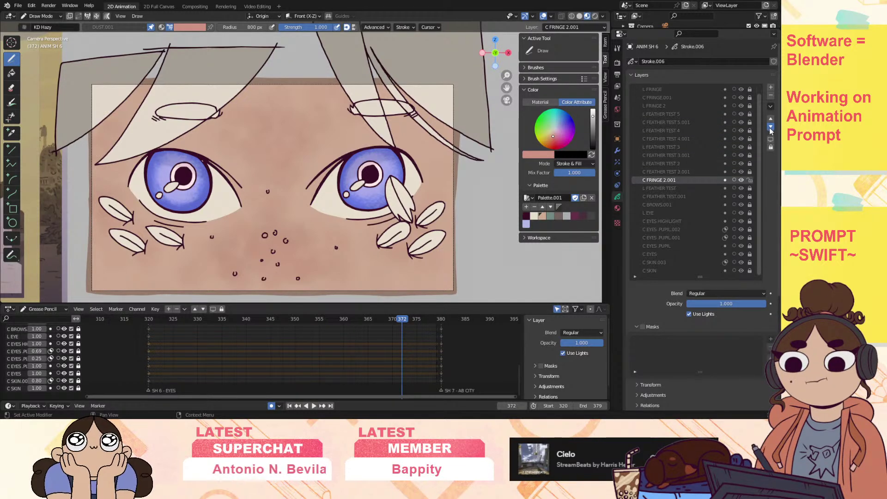
pyautogui.click(770, 127)
pyautogui.click(770, 127)
pyautogui.click(770, 127)
pyautogui.click(770, 128)
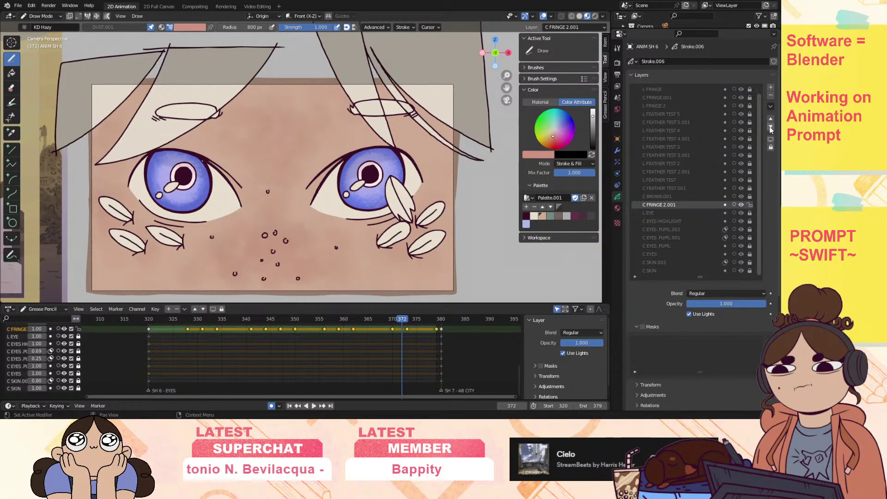
pyautogui.click(770, 119)
pyautogui.scroll(1, 758, 132)
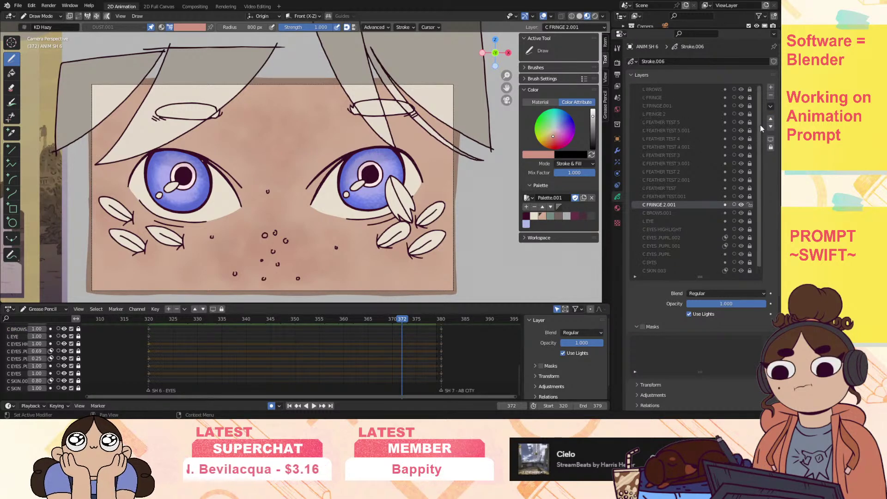
# Move the L FRINGE 2 layer down the stack to directly above C FRINGE 2.001.
pyautogui.click(685, 116)
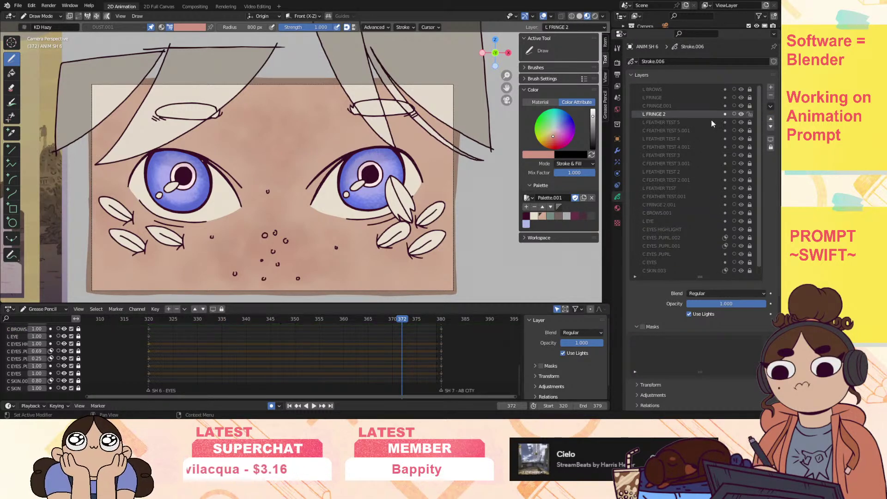
pyautogui.click(770, 127)
pyautogui.click(771, 127)
pyautogui.click(770, 127)
pyautogui.click(771, 127)
pyautogui.click(770, 127)
pyautogui.click(771, 127)
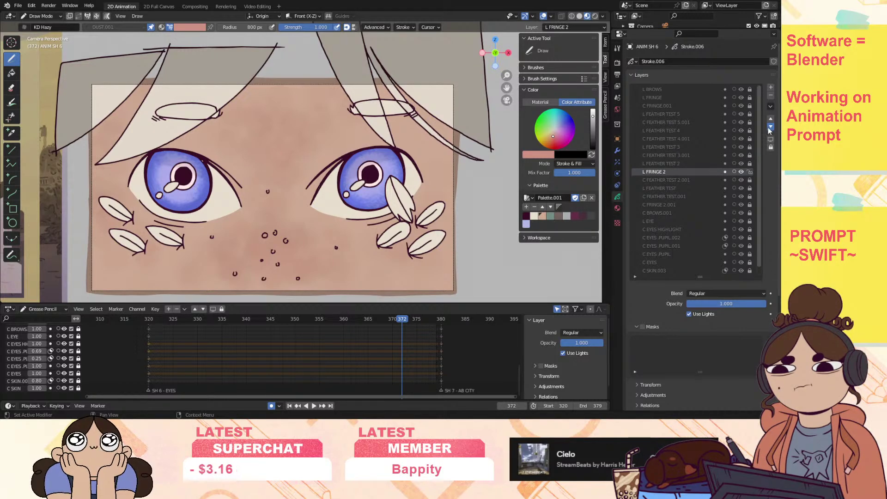
pyautogui.click(771, 127)
pyautogui.click(771, 128)
pyautogui.click(771, 127)
pyautogui.click(771, 127)
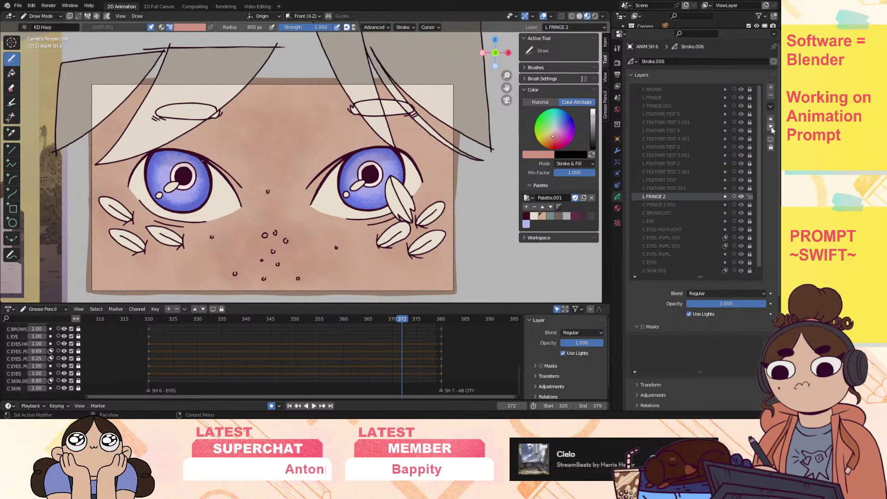
pyautogui.click(770, 106)
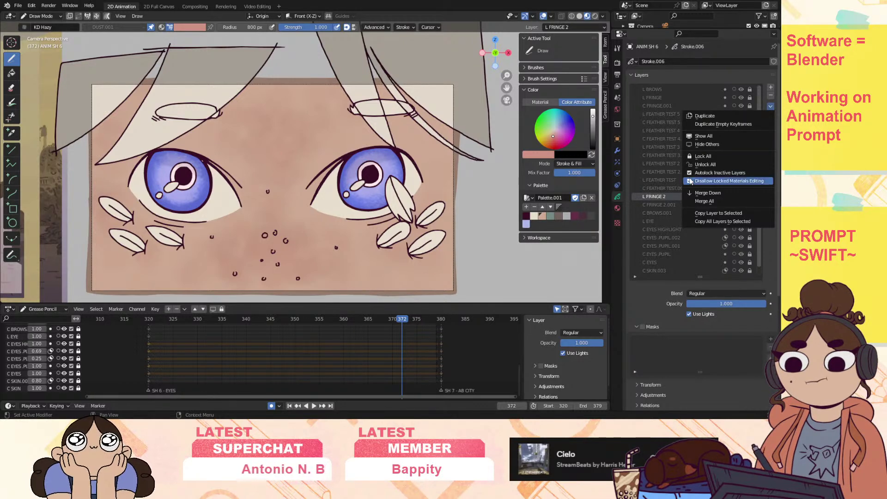
pyautogui.click(720, 172)
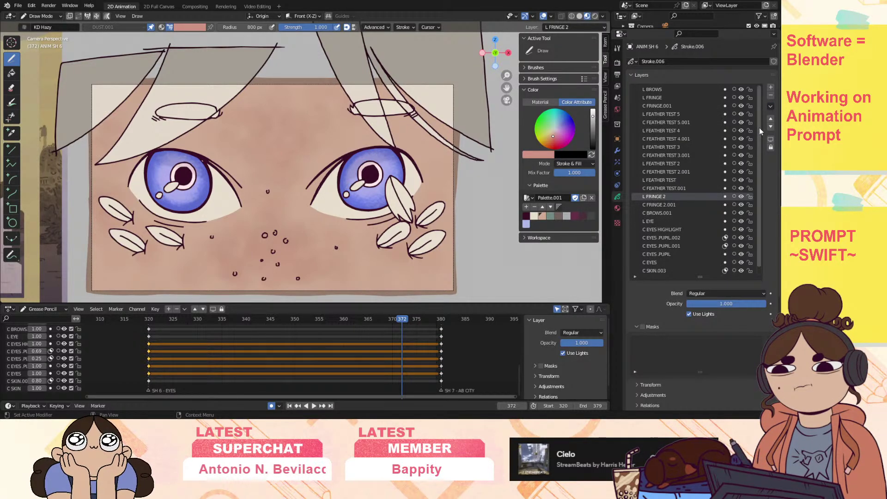
pyautogui.click(682, 104)
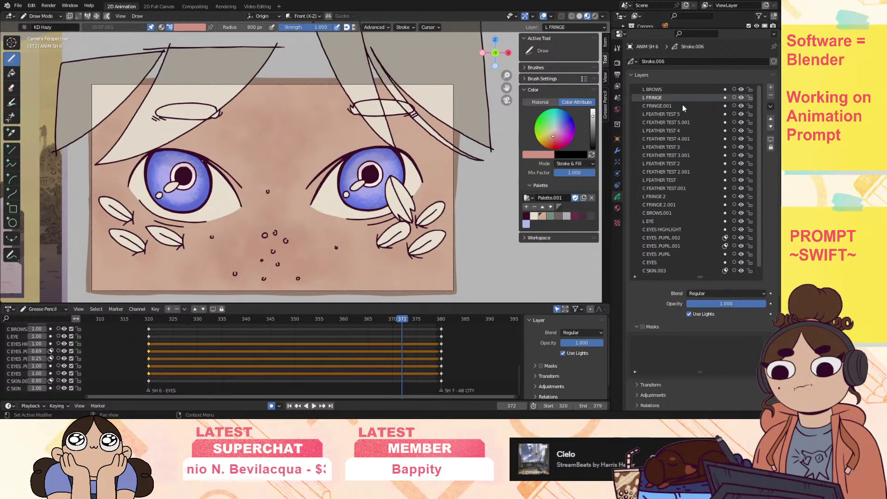
pyautogui.click(686, 99)
pyautogui.keyDown('ctrl'); pyautogui.click(686, 104); pyautogui.keyUp('ctrl')
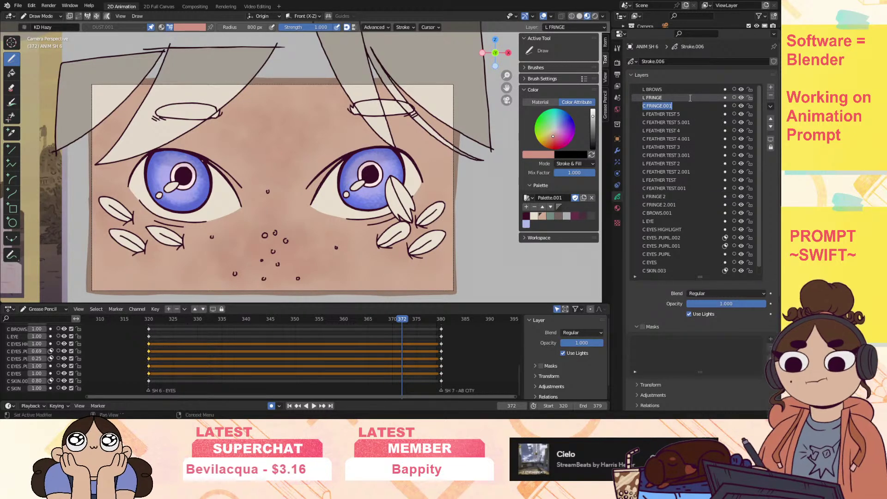
pyautogui.click(714, 109)
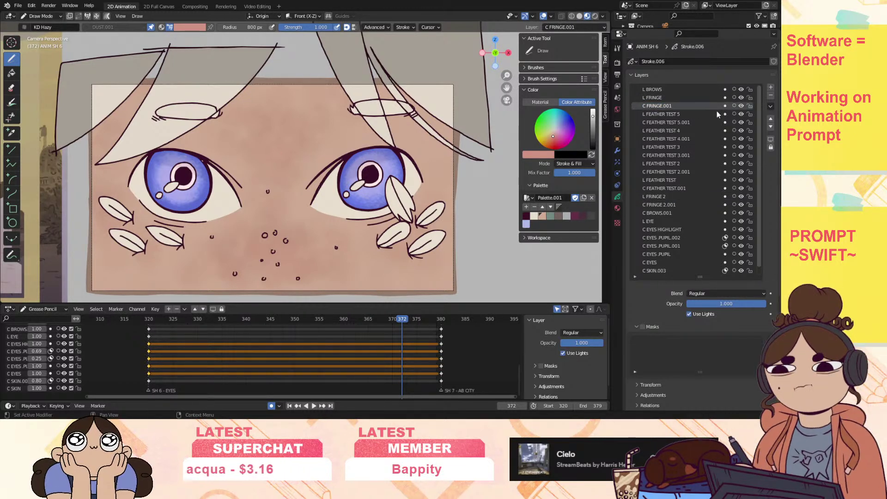
pyautogui.click(770, 109)
pyautogui.click(688, 173)
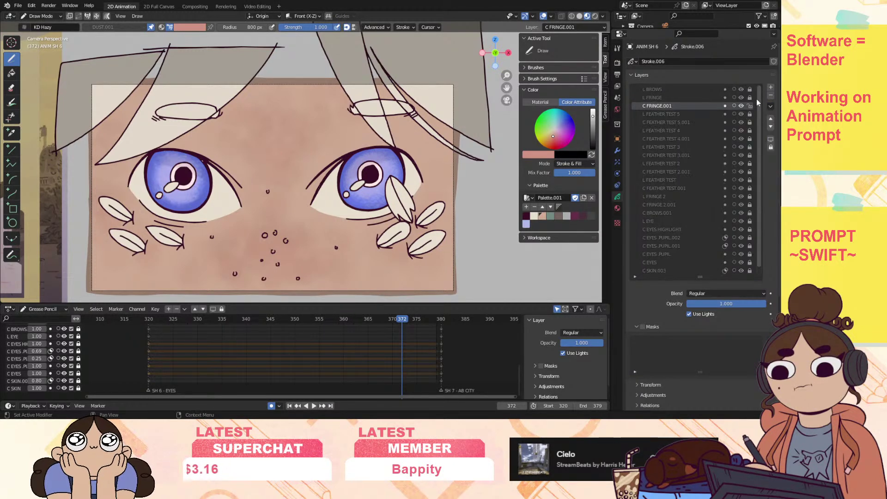
# Move the C FRINGE.001 layer down the stack to directly above L FRINGE 2.
pyautogui.click(770, 127)
pyautogui.click(770, 127)
pyautogui.click(770, 126)
pyautogui.click(771, 127)
pyautogui.click(770, 127)
pyautogui.click(771, 127)
pyautogui.click(770, 126)
pyautogui.click(770, 126)
pyautogui.click(771, 127)
pyautogui.click(771, 127)
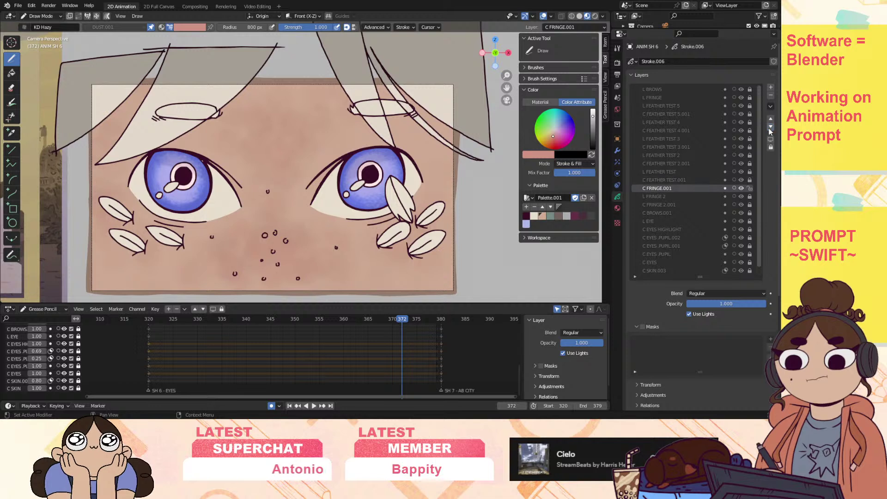
# Move the L FRINGE layer to directly above C FRINGE.001 and play the shot to check the feathers against the fringe.
pyautogui.click(667, 96)
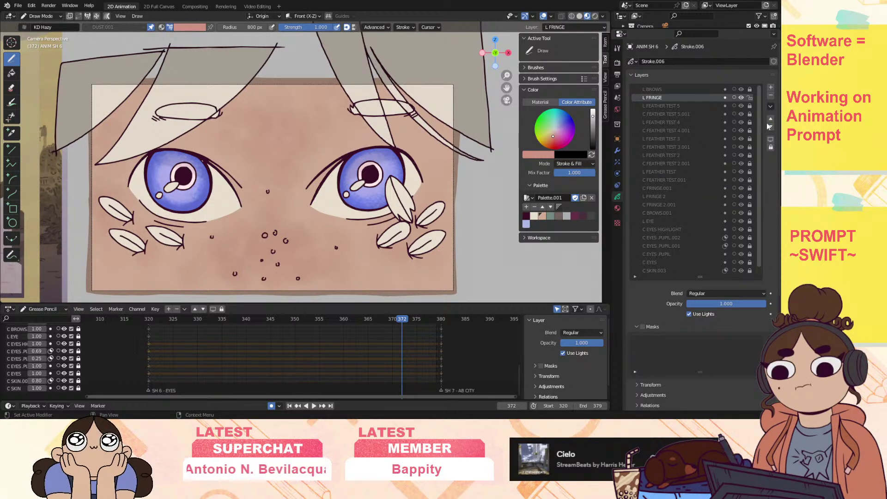
pyautogui.click(771, 127)
pyautogui.click(770, 127)
pyautogui.click(771, 126)
pyautogui.click(771, 126)
pyautogui.click(770, 127)
pyautogui.click(771, 126)
pyautogui.click(771, 127)
pyautogui.click(770, 127)
pyautogui.click(770, 127)
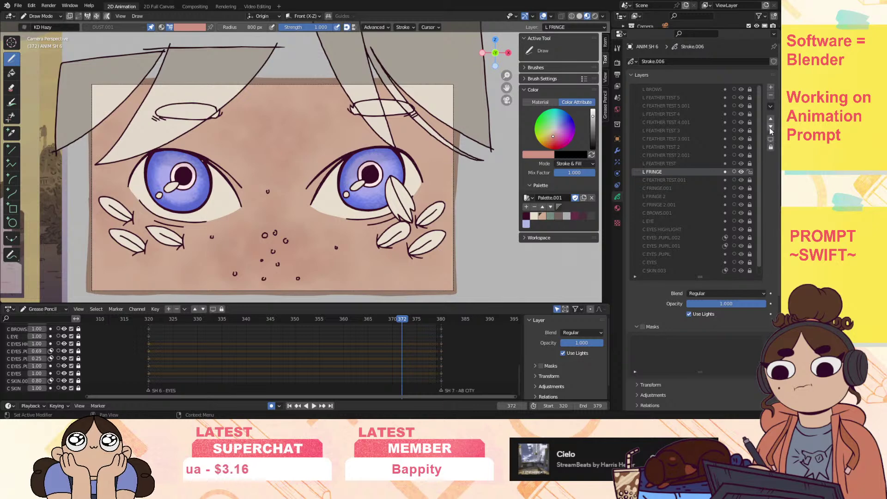
pyautogui.click(771, 127)
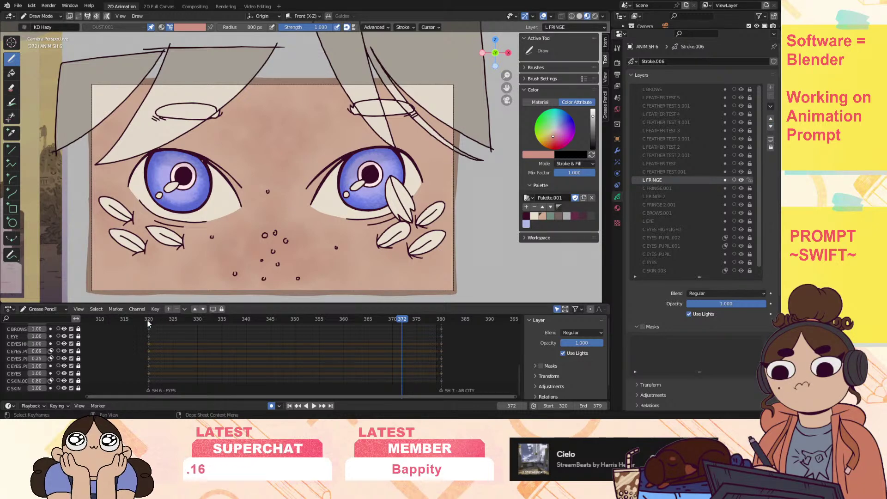
pyautogui.press('space')
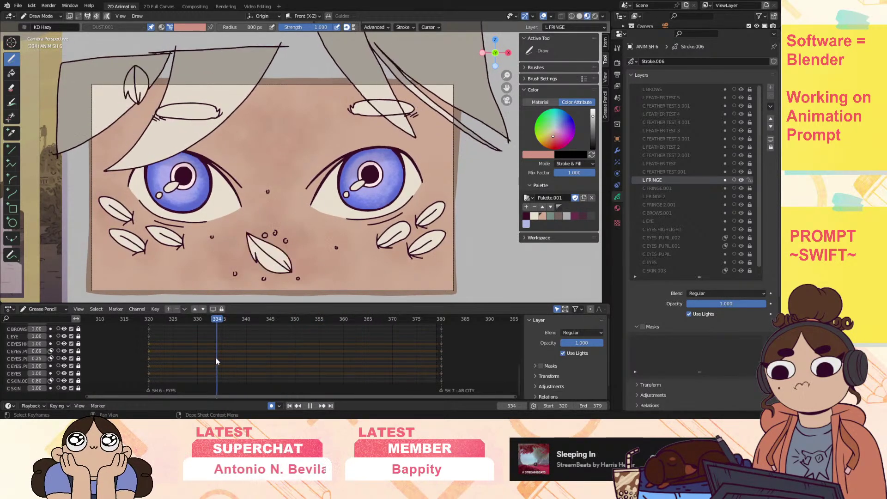
pyautogui.press('space')
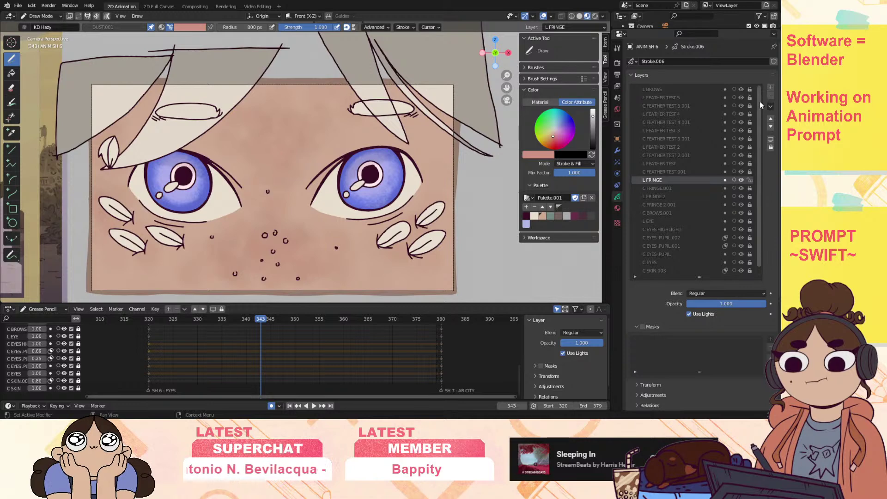
# Move the L BROWS layer below the fringe layers, directly above C BROWS.001.
pyautogui.click(684, 89)
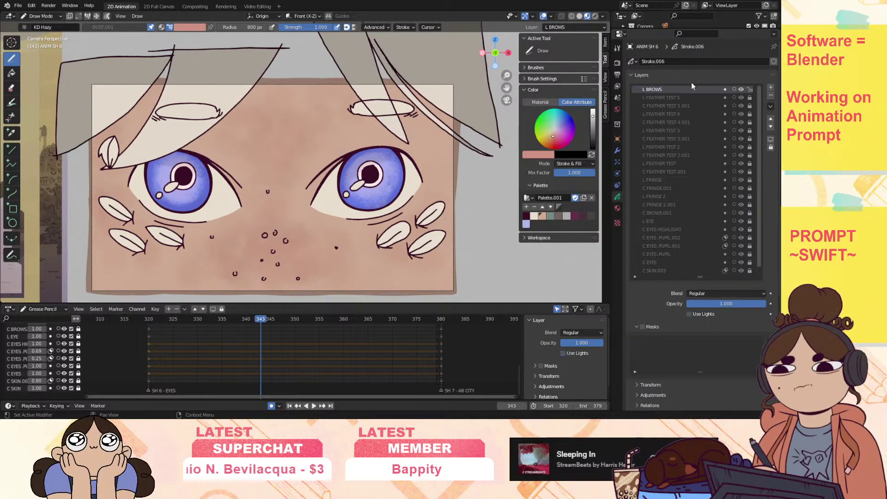
pyautogui.doubleClick(770, 127)
pyautogui.click(771, 127)
pyautogui.doubleClick(771, 126)
pyautogui.doubleClick(770, 127)
pyautogui.click(770, 126)
pyautogui.doubleClick(770, 127)
pyautogui.click(770, 127)
pyautogui.doubleClick(770, 126)
pyautogui.click(771, 127)
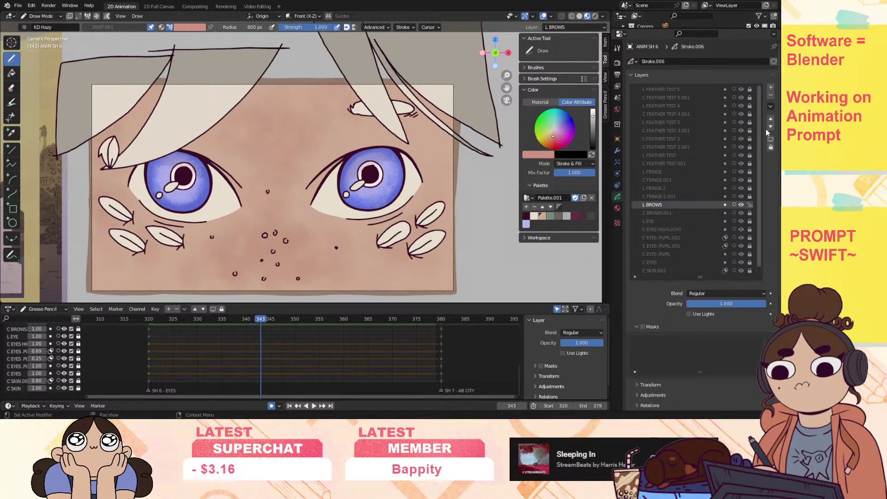
# Play back the shot close up on the eyes to check the new layer order, and return to frame 320.
pyautogui.hotkey('shift', 'Left')
pyautogui.press('space')
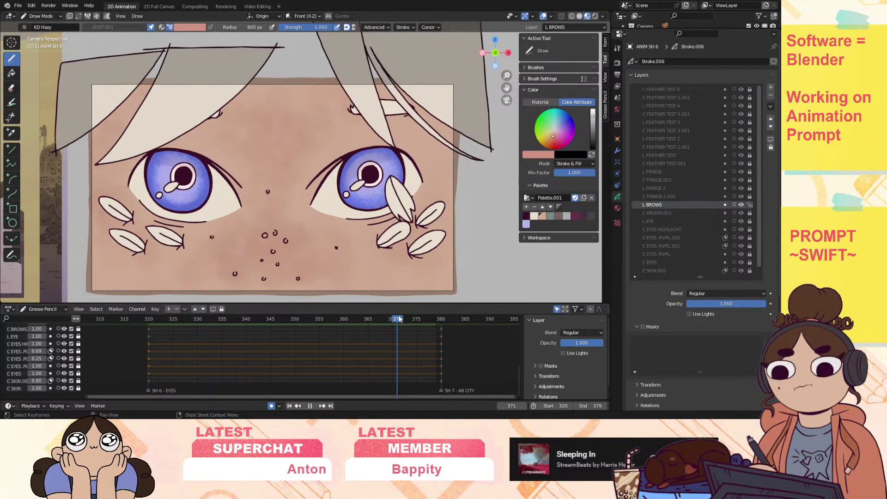
pyautogui.moveTo(506, 76)
pyautogui.mouseDown()
pyautogui.moveTo(519, 64)
pyautogui.moveTo(507, 84)
pyautogui.mouseUp()
pyautogui.moveTo(318, 326); pyautogui.dragTo(154, 352)
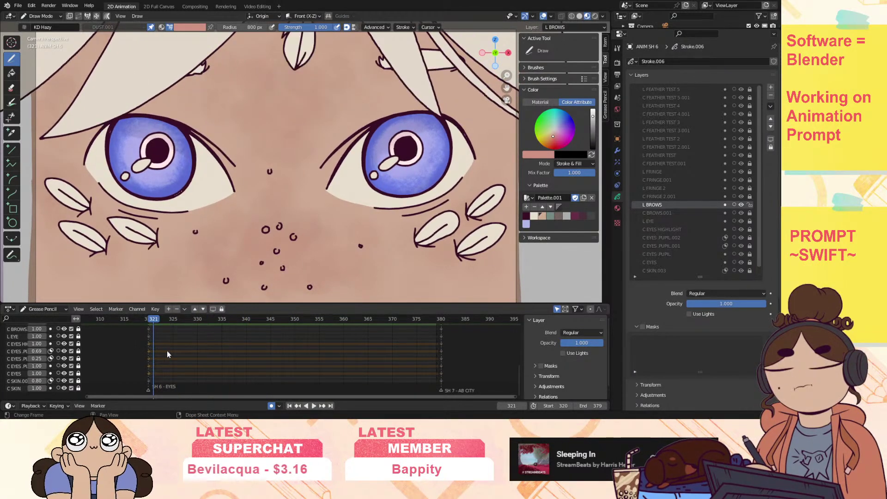
pyautogui.press('space')
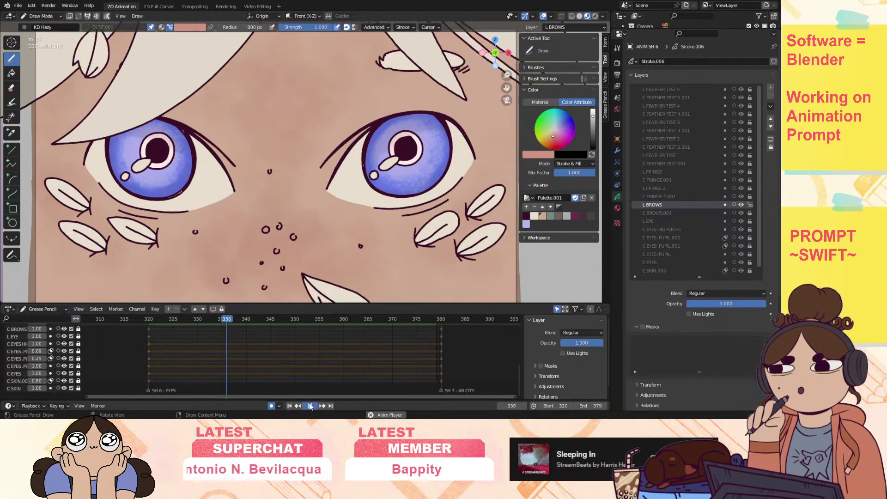
pyautogui.press('space')
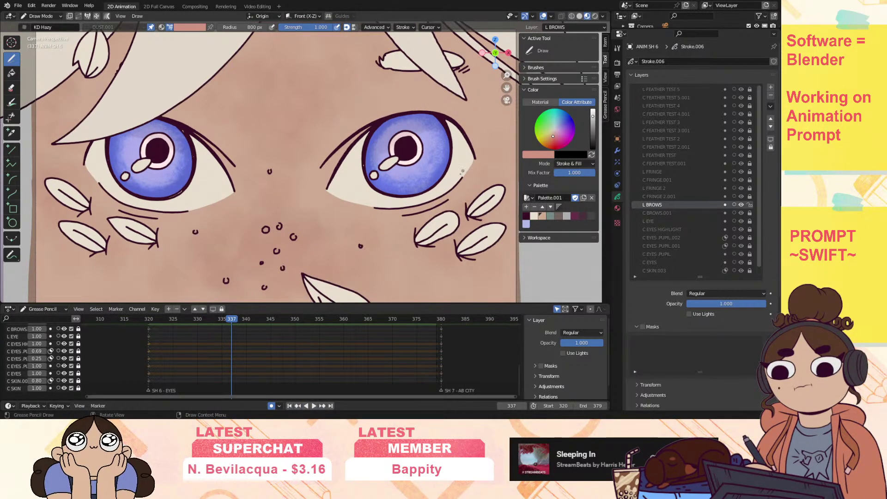
pyautogui.click(154, 319)
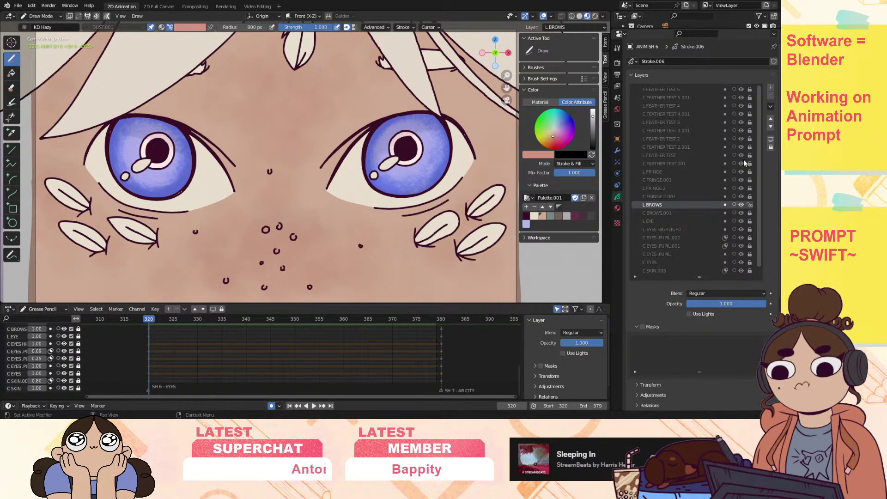
# Hide and show the L EYE, C EYES PUPIL.002 and C EYES PUPIL.001 layers to identify what each contains.
pyautogui.click(702, 222)
pyautogui.click(741, 221)
pyautogui.click(741, 221)
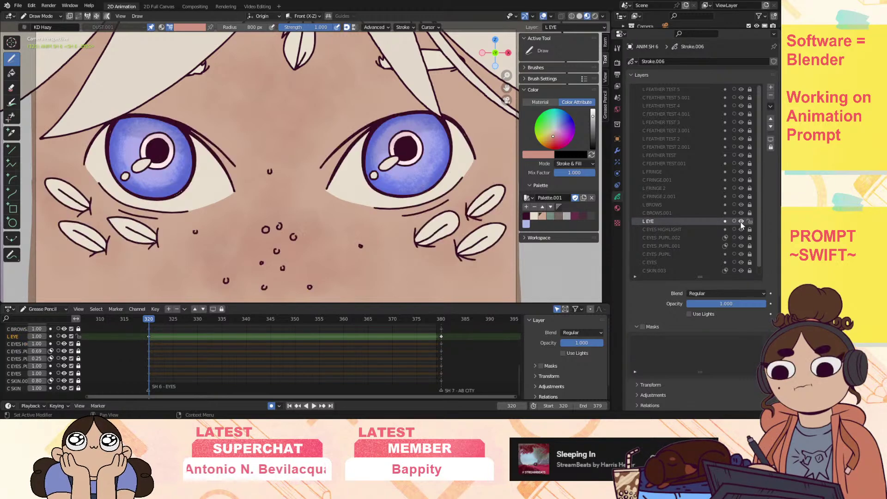
pyautogui.click(698, 230)
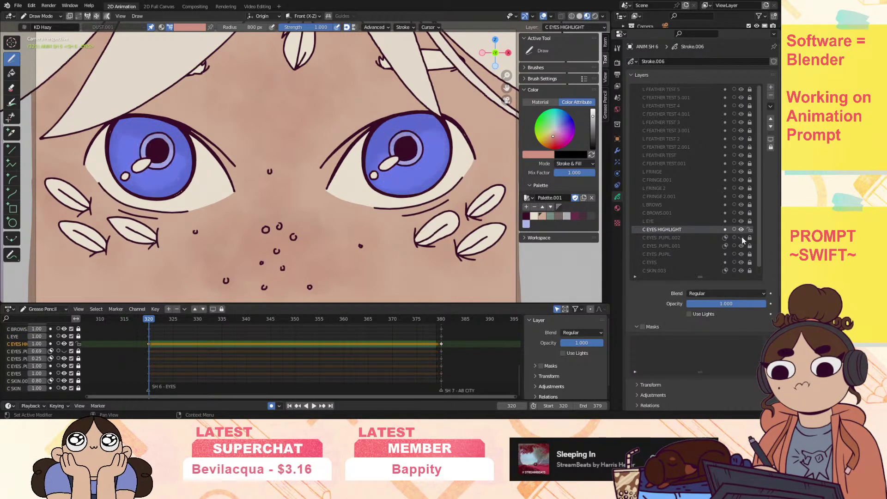
pyautogui.click(742, 237)
pyautogui.click(742, 237)
pyautogui.click(741, 246)
pyautogui.click(741, 246)
pyautogui.click(742, 247)
pyautogui.click(741, 246)
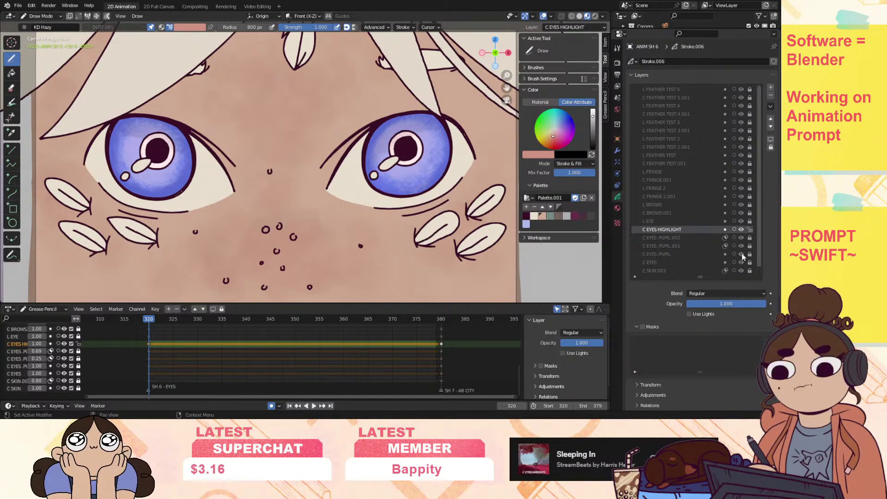
# Hide and show the C EYES PUPIL and C EYES layers to find which one holds the eye whites.
pyautogui.click(741, 254)
pyautogui.click(742, 254)
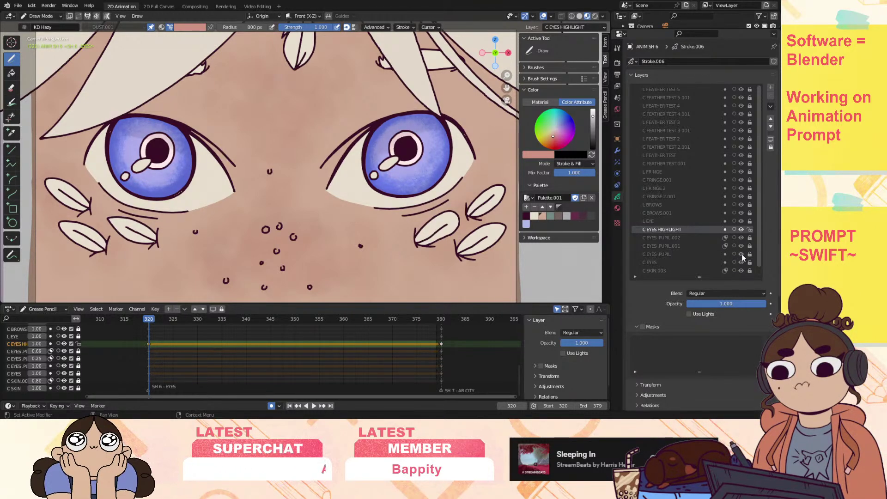
pyautogui.click(742, 262)
pyautogui.click(742, 262)
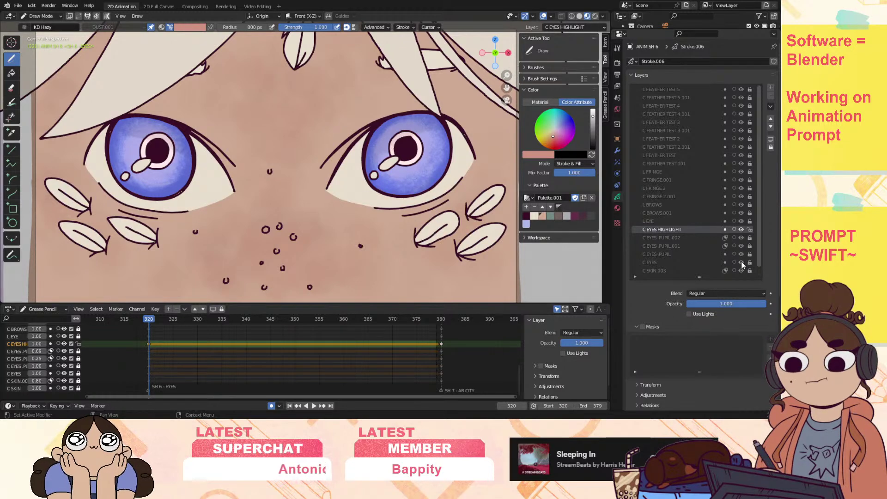
pyautogui.click(741, 262)
pyautogui.click(741, 262)
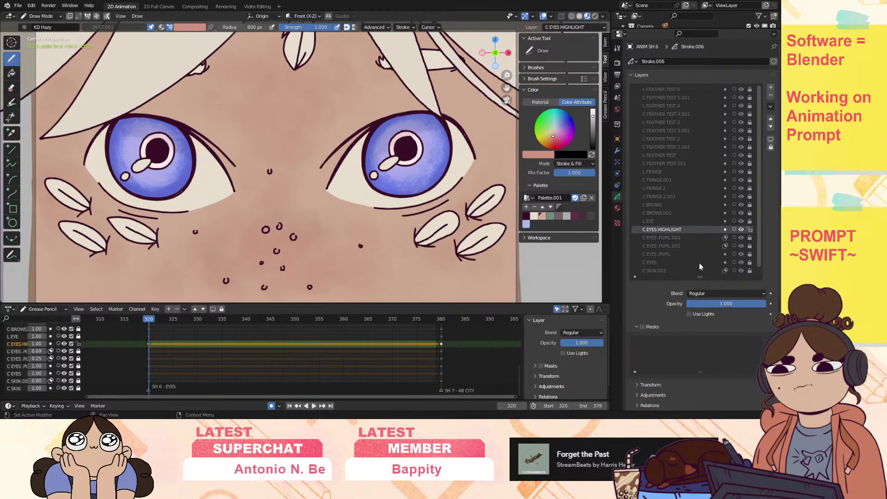
# Duplicate the C EYES layer with empty keyframes, placing the copy directly above it under the name C EYES SHADOW.
pyautogui.click(699, 262)
pyautogui.click(770, 106)
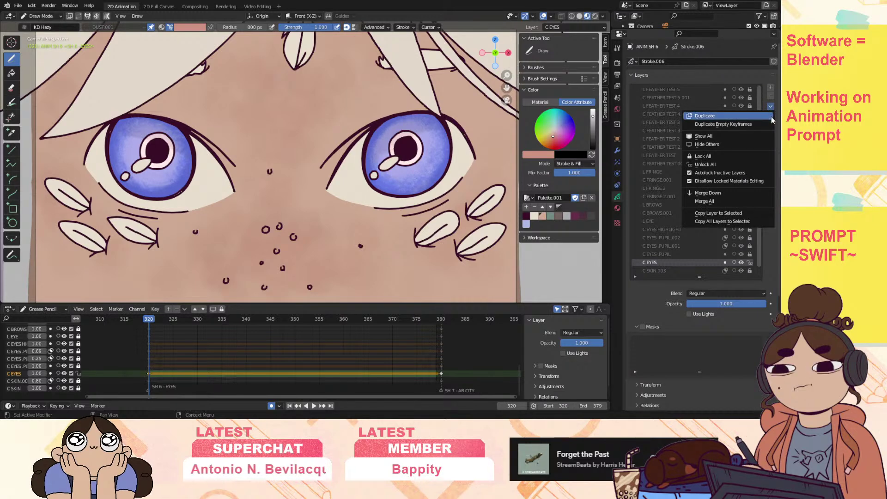
pyautogui.click(757, 125)
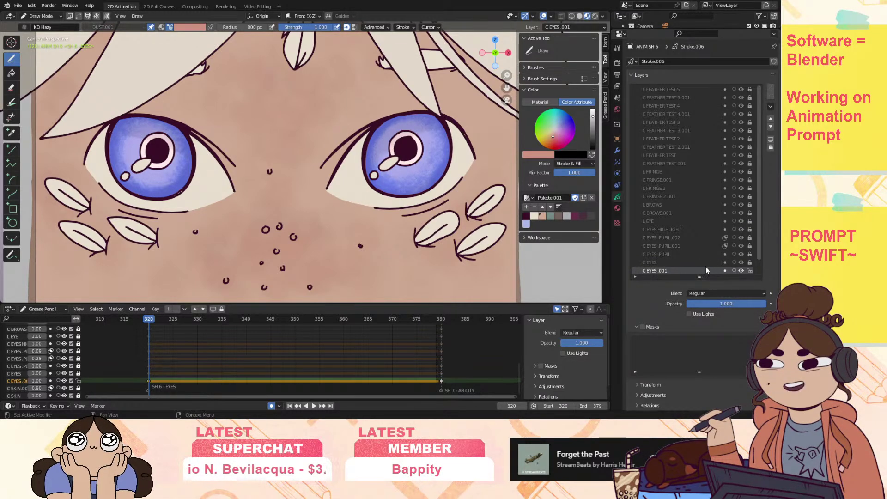
pyautogui.click(770, 120)
pyautogui.doubleClick(661, 262)
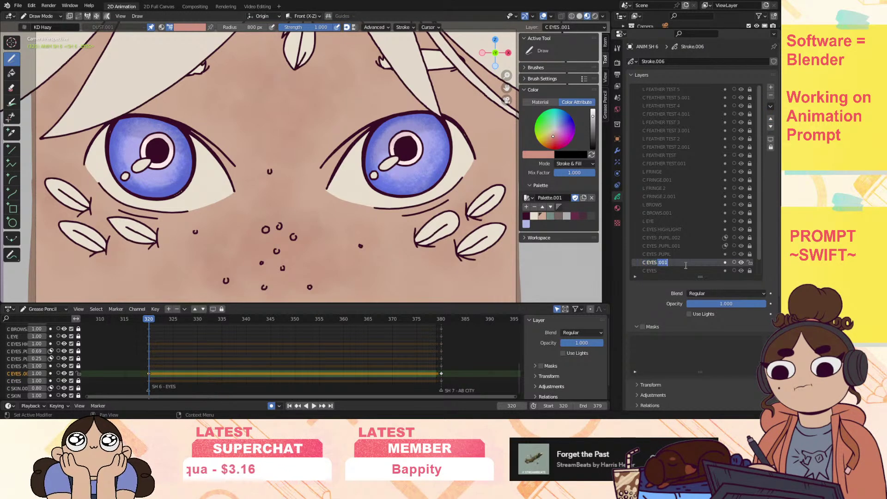
pyautogui.write('SHADOW')
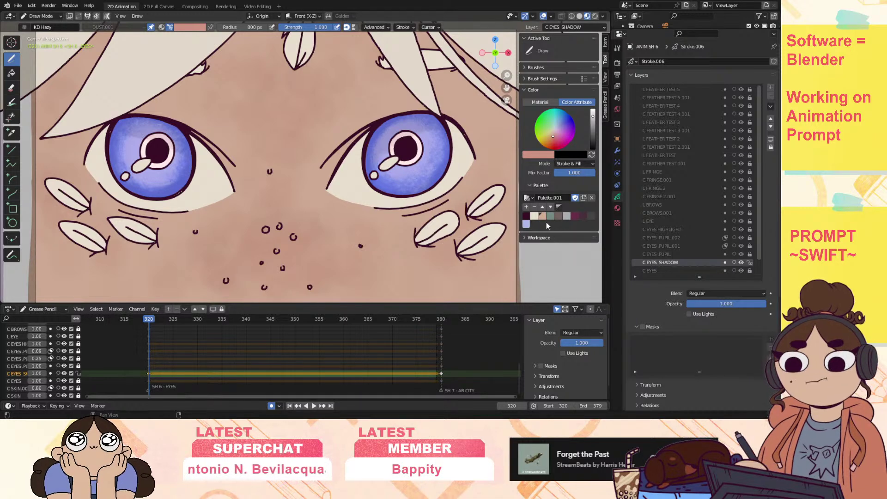
# Paint a dark maroon stroke below the right-hand eye and mask the C EYES SHADOW layer with the C EYES layer.
pyautogui.click(526, 216)
pyautogui.moveTo(340, 205)
pyautogui.mouseDown()
pyautogui.moveTo(427, 214)
pyautogui.moveTo(407, 214)
pyautogui.mouseUp()
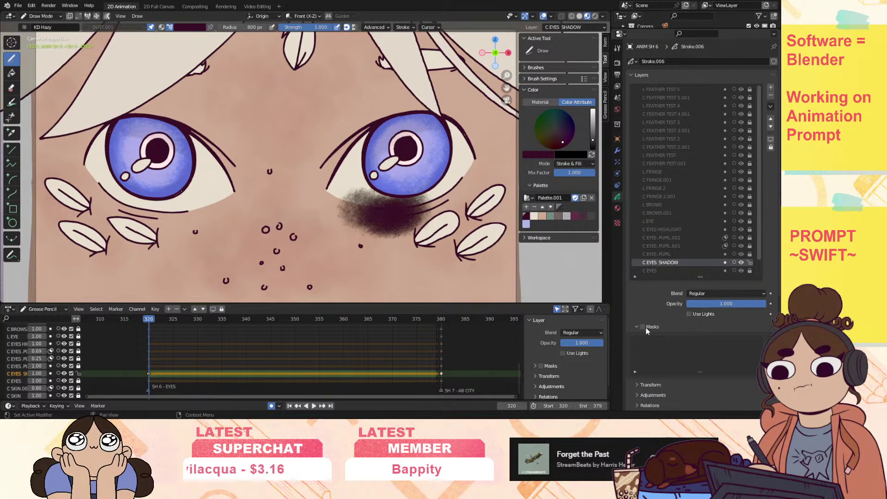
pyautogui.click(770, 339)
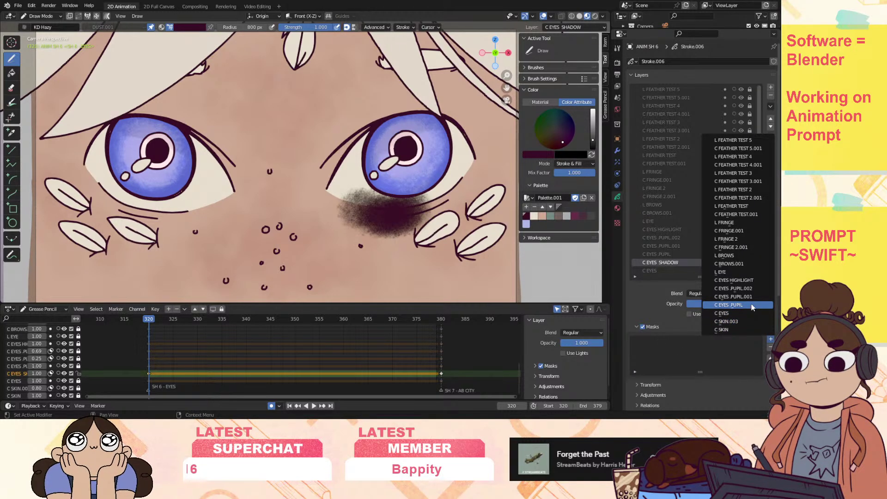
pyautogui.click(741, 313)
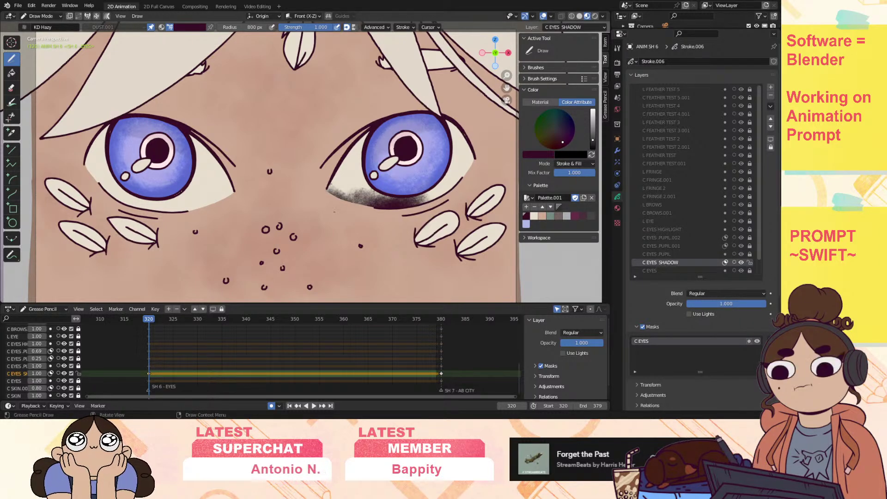
pyautogui.moveTo(469, 186); pyautogui.dragTo(455, 166)
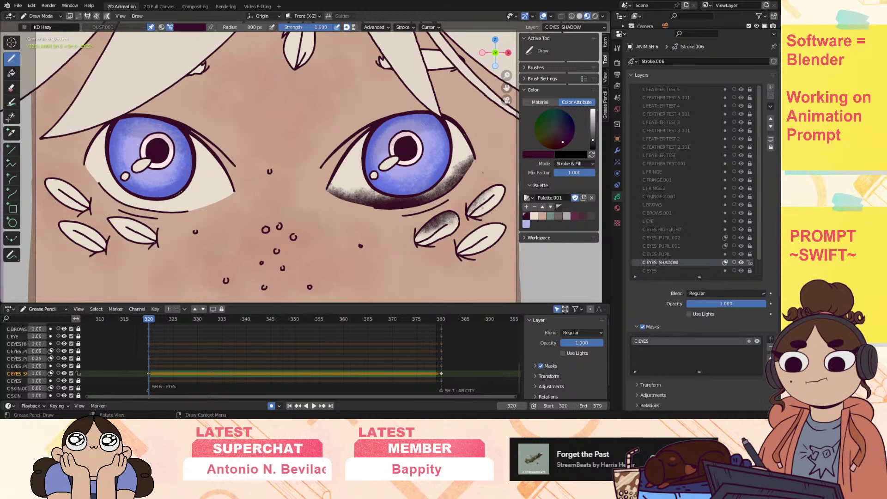
pyautogui.moveTo(455, 213); pyautogui.dragTo(420, 240)
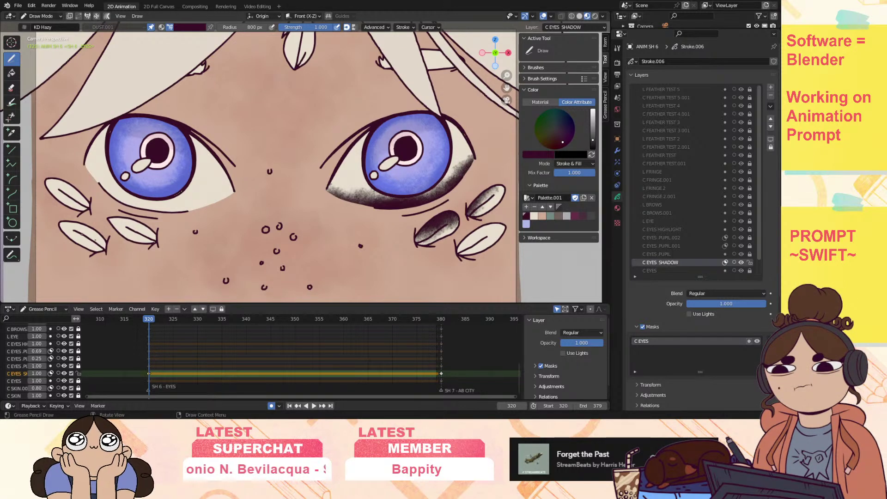
pyautogui.hotkey('ctrl', 'z')
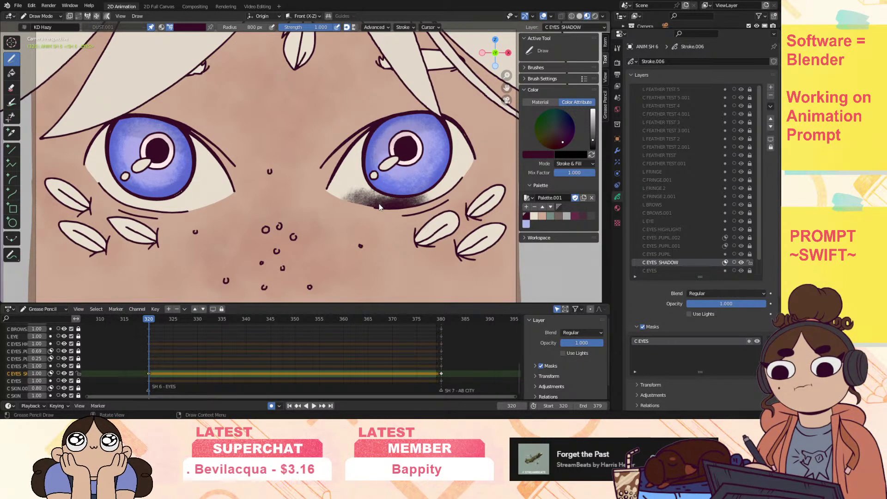
pyautogui.moveTo(370, 204); pyautogui.dragTo(455, 187)
pyautogui.hotkey('ctrl', 'z')
pyautogui.hotkey('ctrl', 'z')
pyautogui.hotkey('ctrl', 'z')
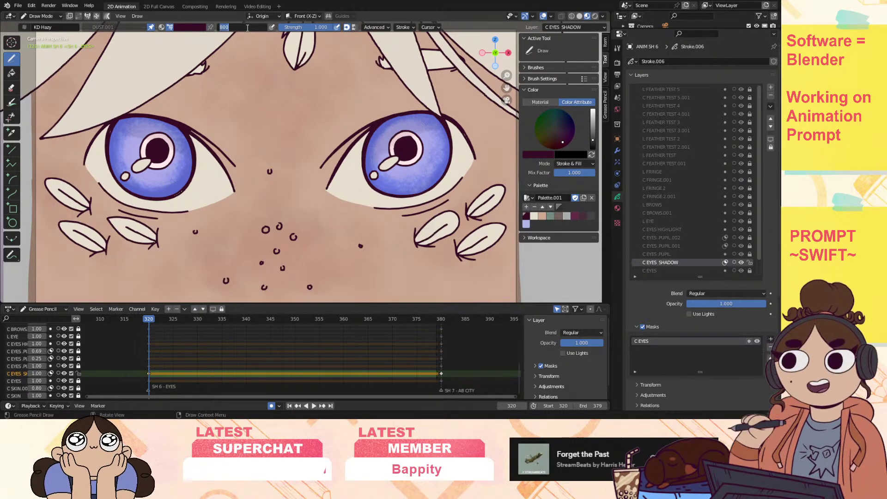
# Set the brush radius to 300 px and paint dark shading around the edges of the right-hand eye white.
pyautogui.write('00')
pyautogui.press('Return')
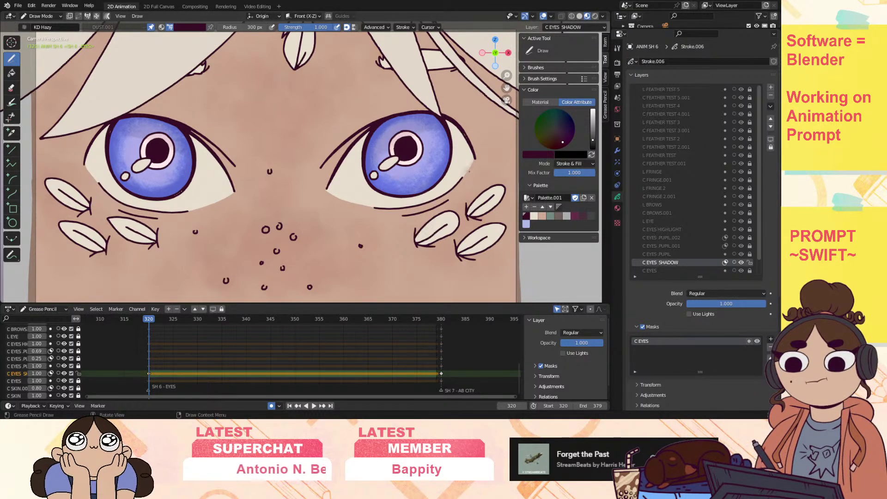
pyautogui.moveTo(462, 171)
pyautogui.mouseDown()
pyautogui.moveTo(455, 190)
pyautogui.moveTo(439, 194)
pyautogui.mouseUp()
pyautogui.moveTo(450, 212); pyautogui.dragTo(444, 215)
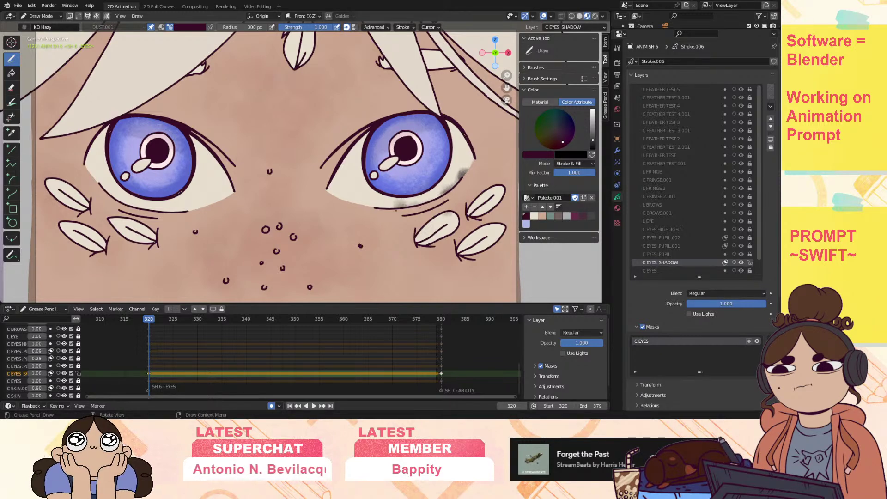
pyautogui.moveTo(361, 206); pyautogui.dragTo(325, 191)
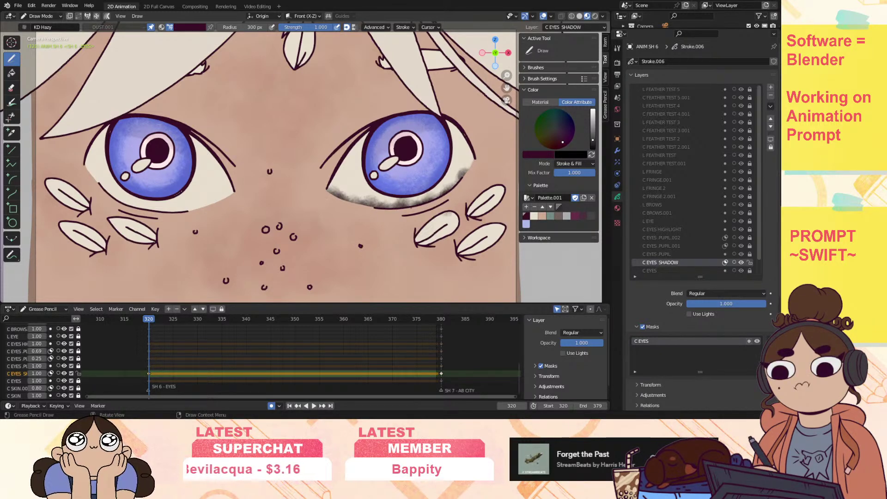
pyautogui.moveTo(474, 153); pyautogui.dragTo(439, 202)
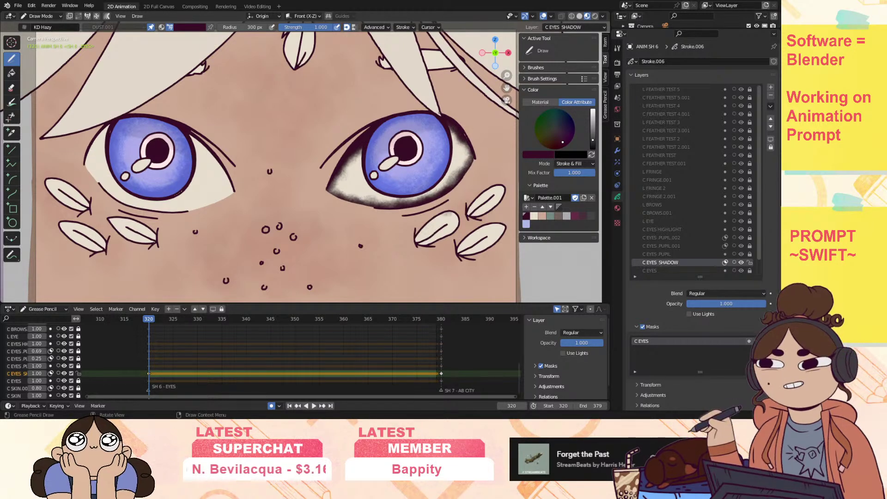
# Set the C EYES SHADOW layer's blend mode to Multiply and its opacity to 0.359.
pyautogui.moveTo(724, 304); pyautogui.dragTo(679, 319)
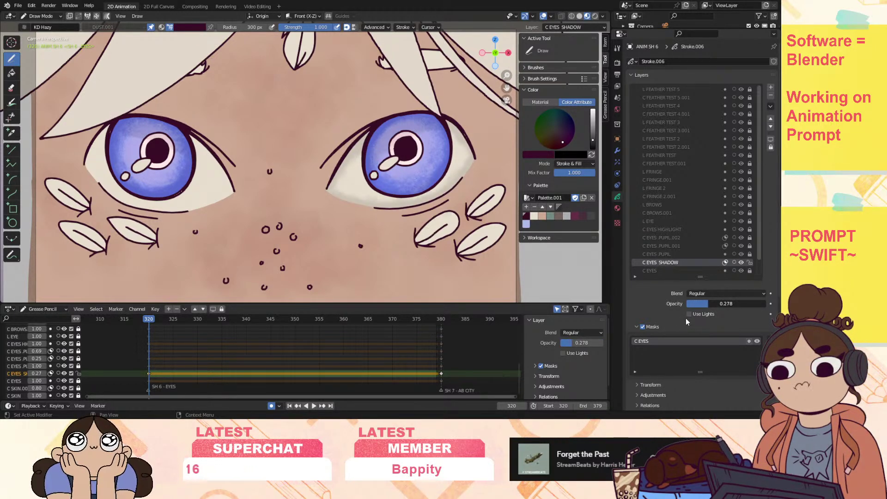
pyautogui.moveTo(693, 303); pyautogui.dragTo(762, 303)
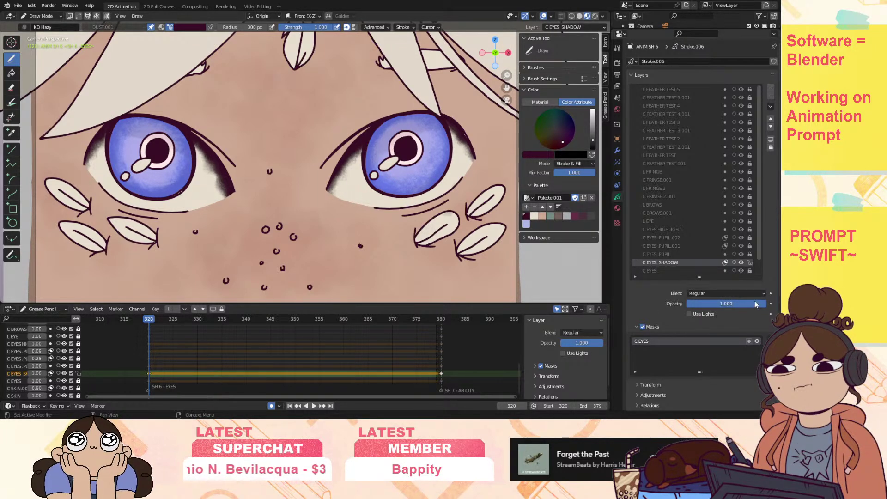
pyautogui.click(739, 293)
pyautogui.click(725, 340)
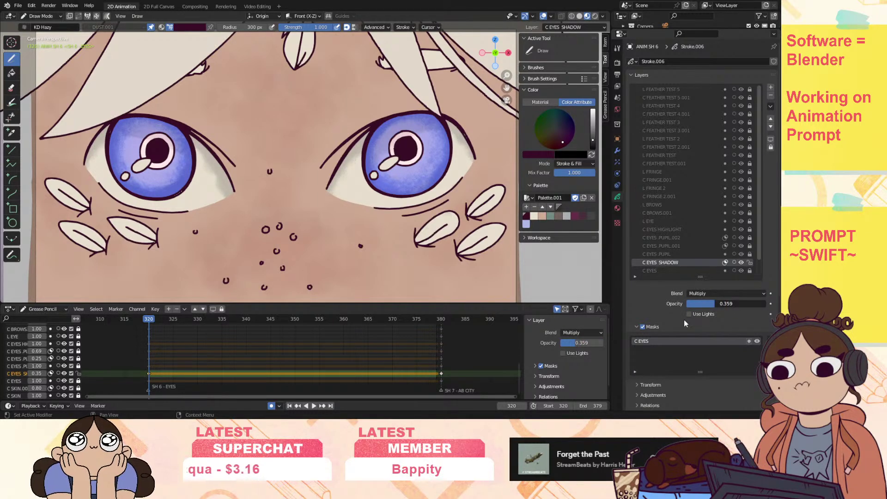
pyautogui.moveTo(688, 304); pyautogui.dragTo(686, 306)
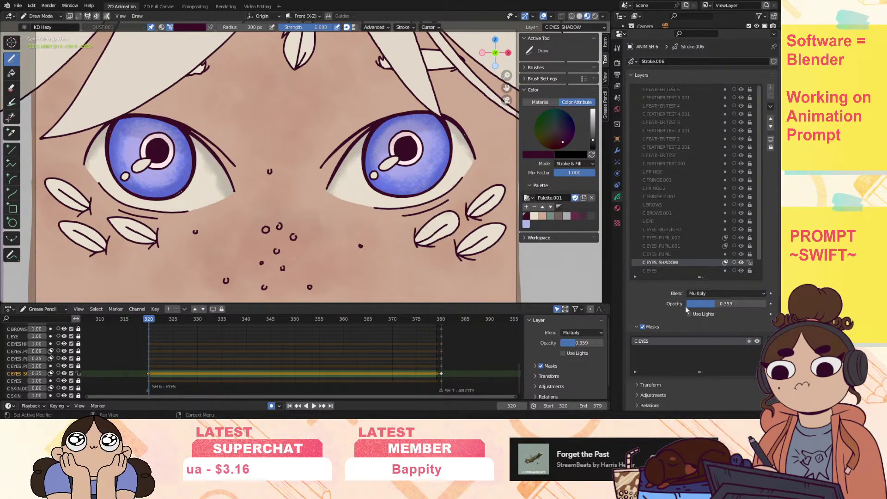
# Play back the shaded eyes and extend the playback range to frames 1 through 710.
pyautogui.click(314, 405)
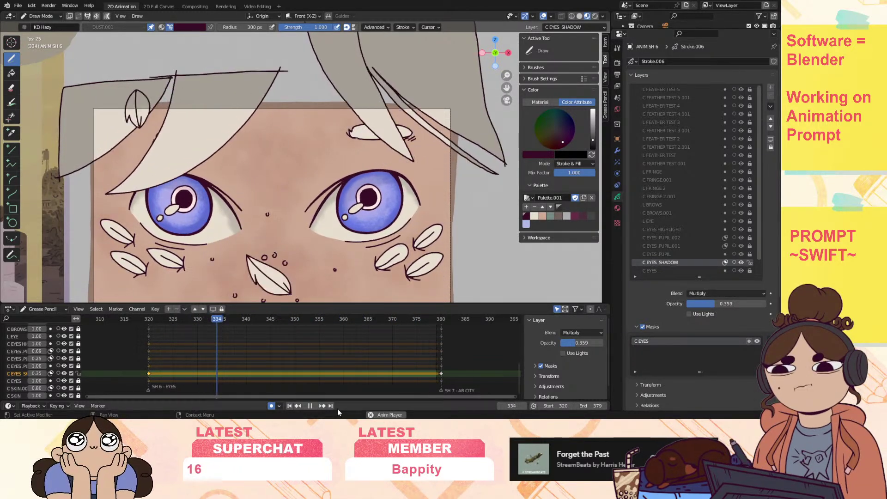
pyautogui.click(550, 406)
pyautogui.write('1')
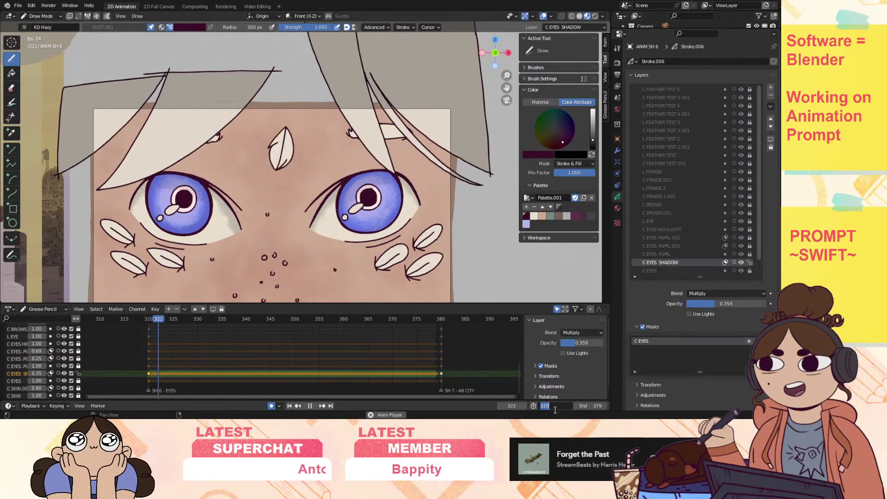
pyautogui.press('Return')
pyautogui.click(591, 406)
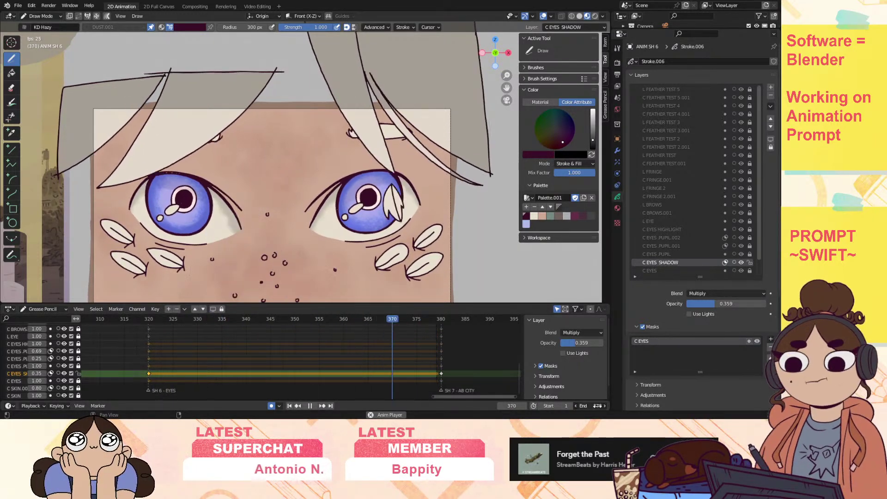
pyautogui.write('71')
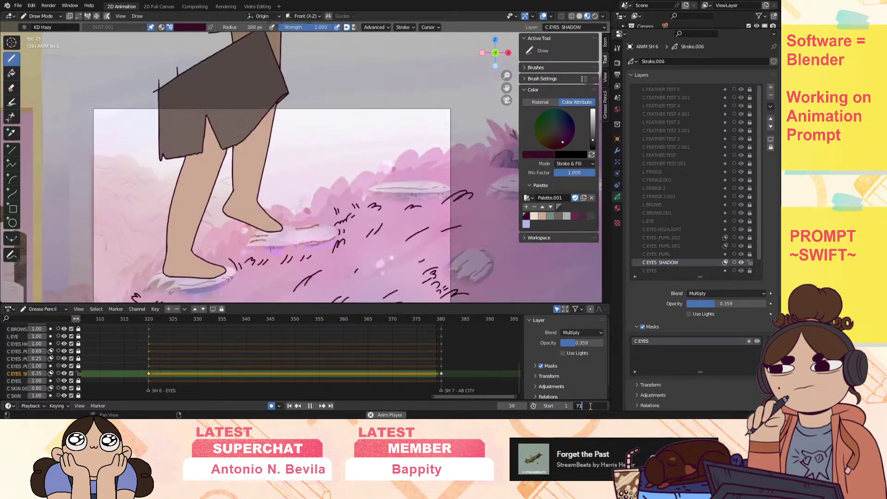
pyautogui.write('0')
pyautogui.press('Return')
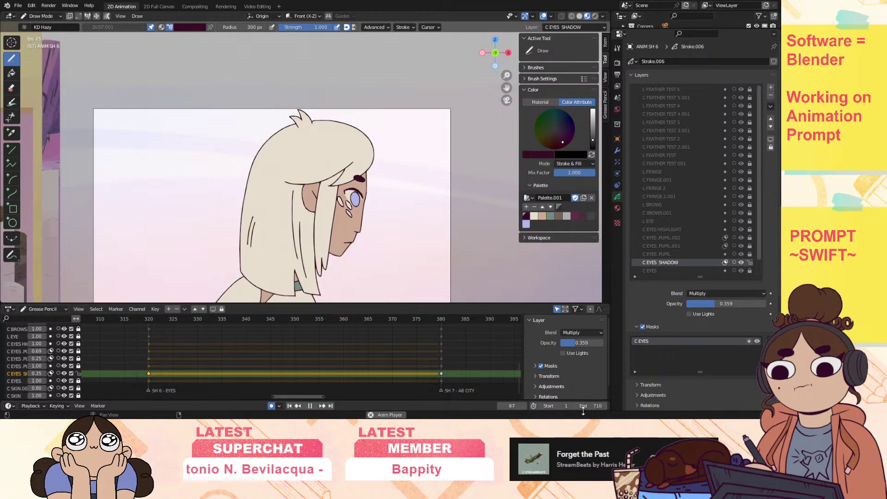
# Watch the full animation close up and enlarge the outliner to show the shot collections.
pyautogui.moveTo(507, 87); pyautogui.dragTo(530, 55)
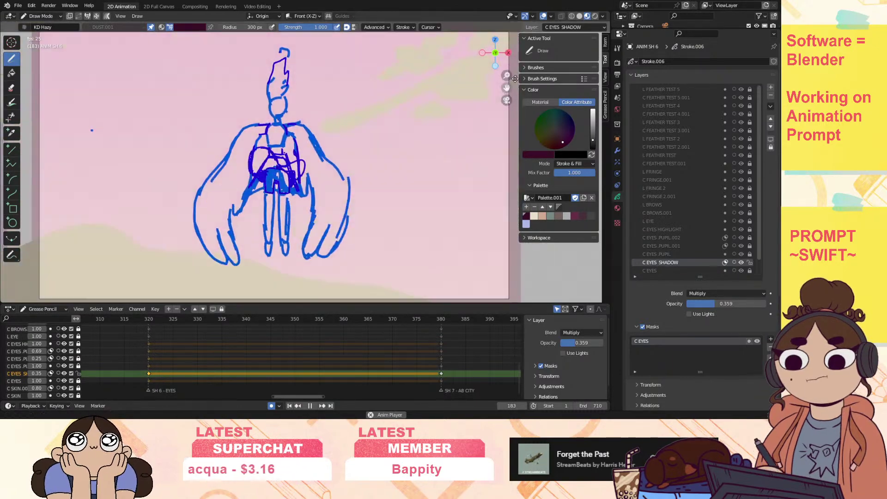
pyautogui.moveTo(507, 88); pyautogui.dragTo(516, 76)
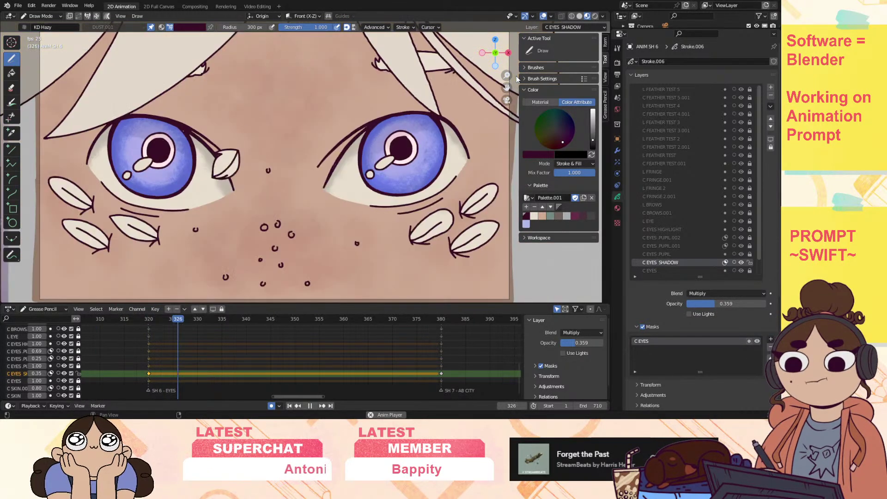
pyautogui.moveTo(691, 31); pyautogui.dragTo(692, 114)
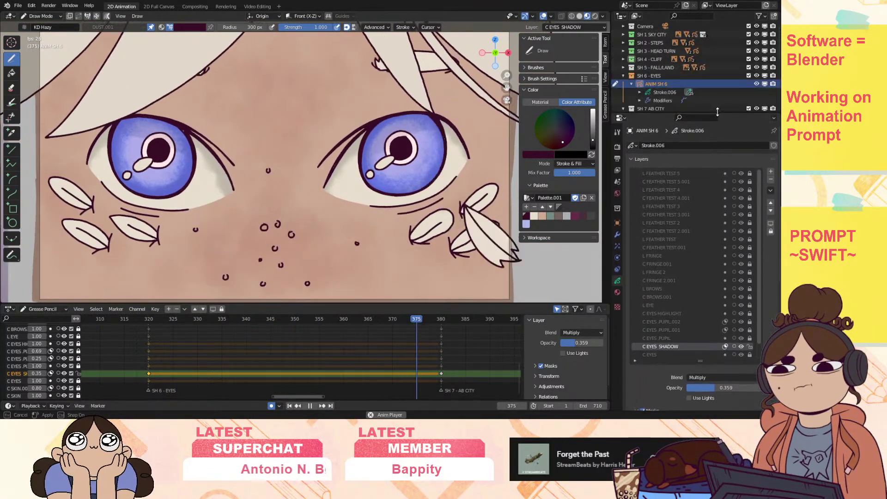
pyautogui.moveTo(697, 365); pyautogui.dragTo(699, 230)
pyautogui.scroll(-5, 665, 83)
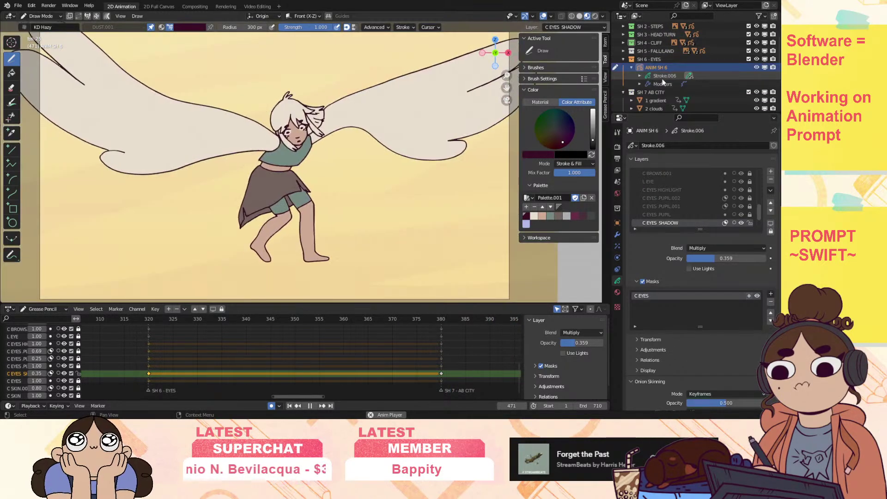
pyautogui.scroll(5, 657, 96)
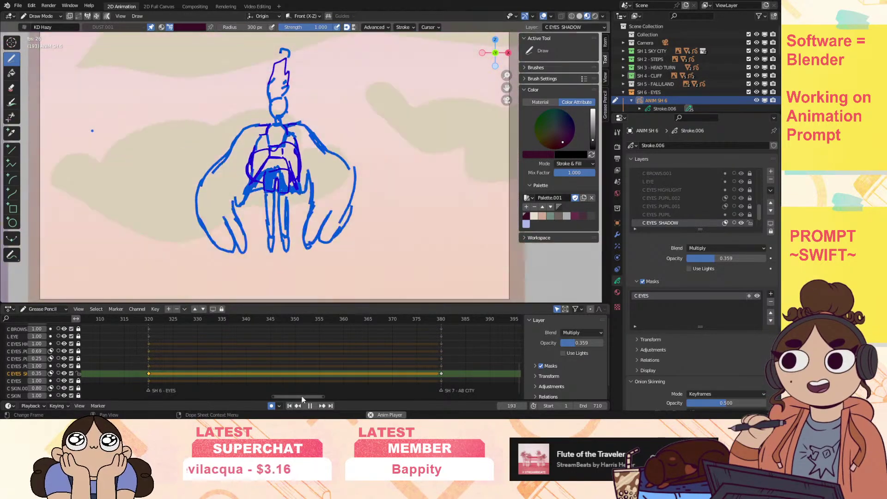
# Stop the playback and go to frame 117, the start of the SH 4 - CLIFF shot.
pyautogui.click(148, 320)
pyautogui.moveTo(155, 325); pyautogui.dragTo(91, 343)
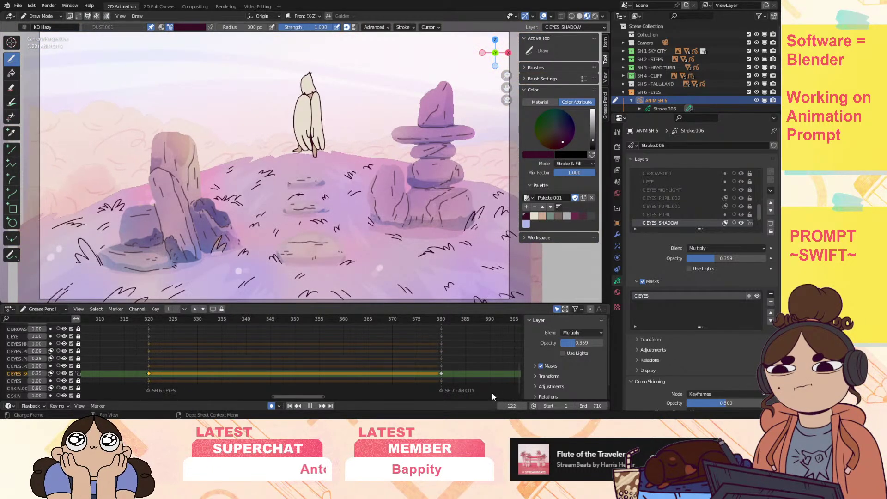
pyautogui.press('space')
pyautogui.scroll(-15, 457, 365)
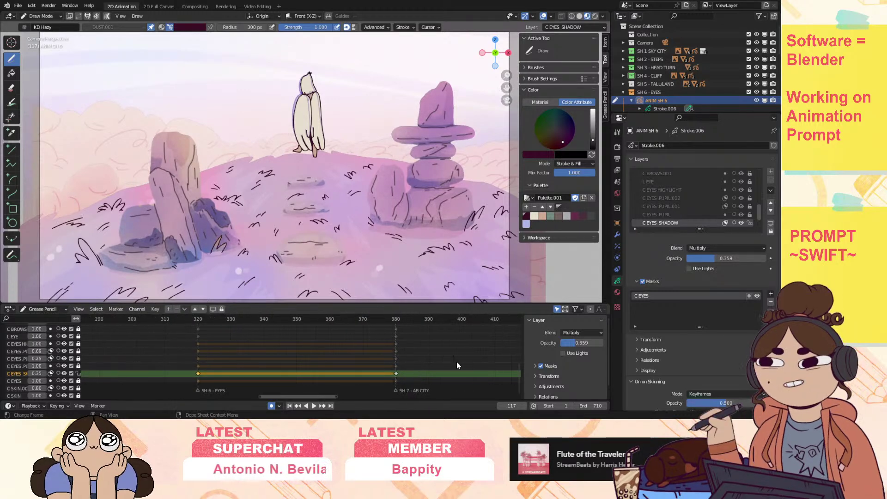
pyautogui.moveTo(265, 396); pyautogui.dragTo(160, 397)
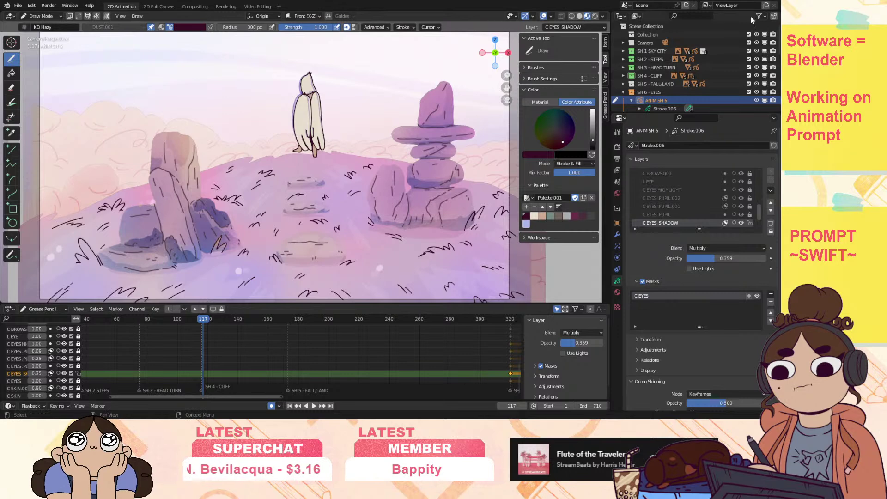
# Expand the SH 4 - CLIFF collection and switch Draw Mode to its character object, ANIM SH 4.001.
pyautogui.click(647, 74)
pyautogui.click(624, 76)
pyautogui.scroll(-5, 653, 87)
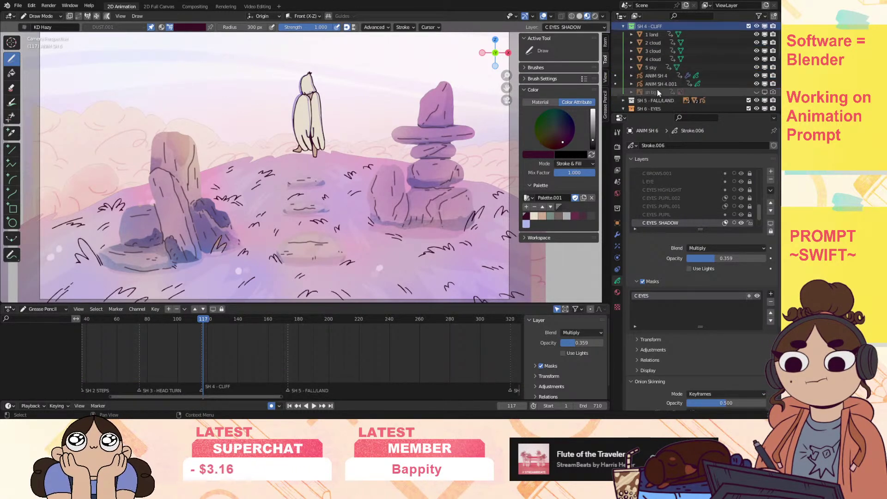
pyautogui.click(662, 61)
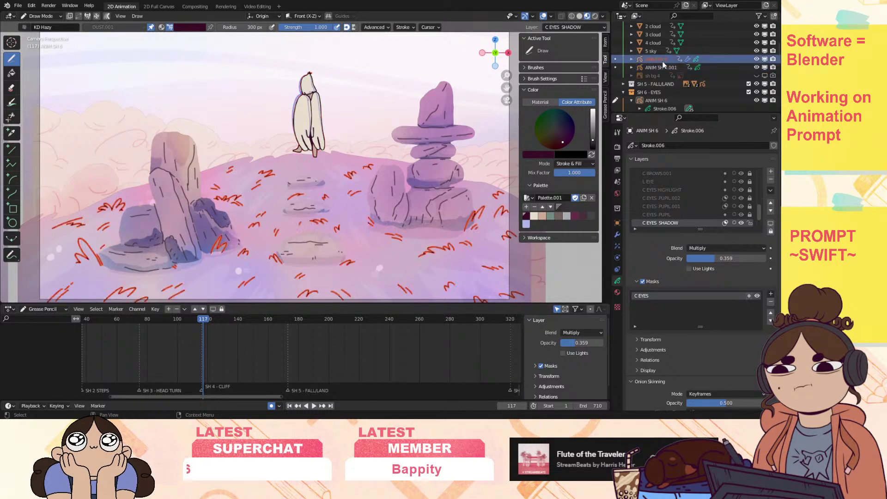
pyautogui.click(623, 84)
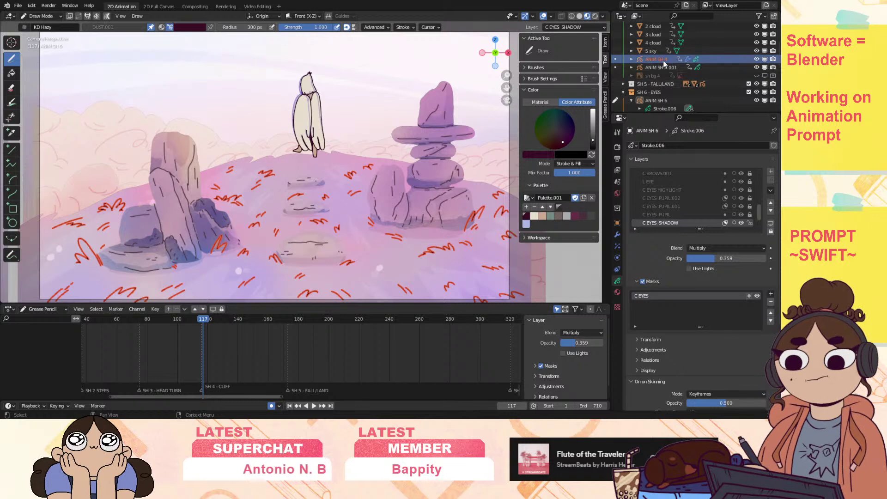
pyautogui.click(661, 68)
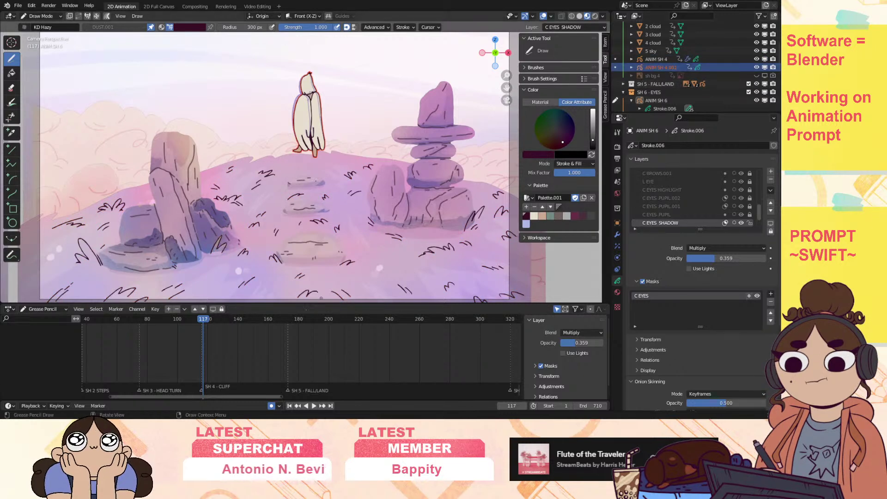
pyautogui.moveTo(611, 67); pyautogui.dragTo(614, 67)
pyautogui.click(618, 67)
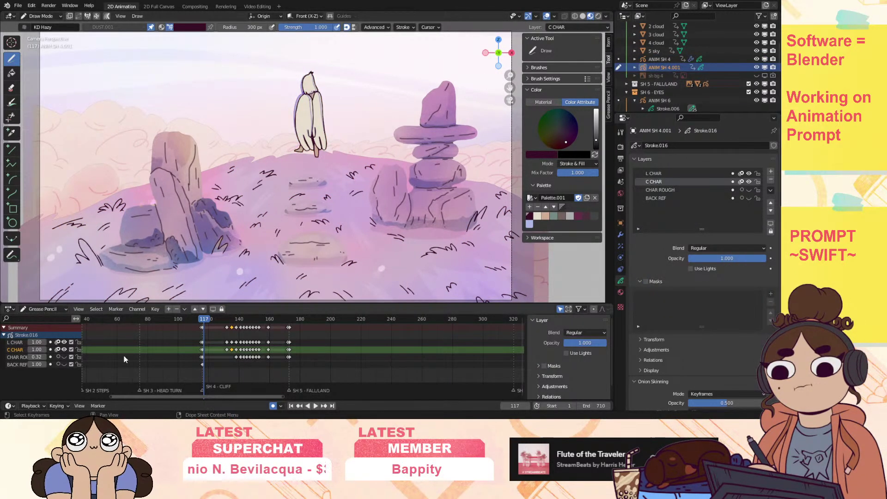
# Play and scrub the opening of the SH 4 - CLIFF shot to review the character, stopping at frame 127.
pyautogui.moveTo(109, 396); pyautogui.dragTo(152, 400)
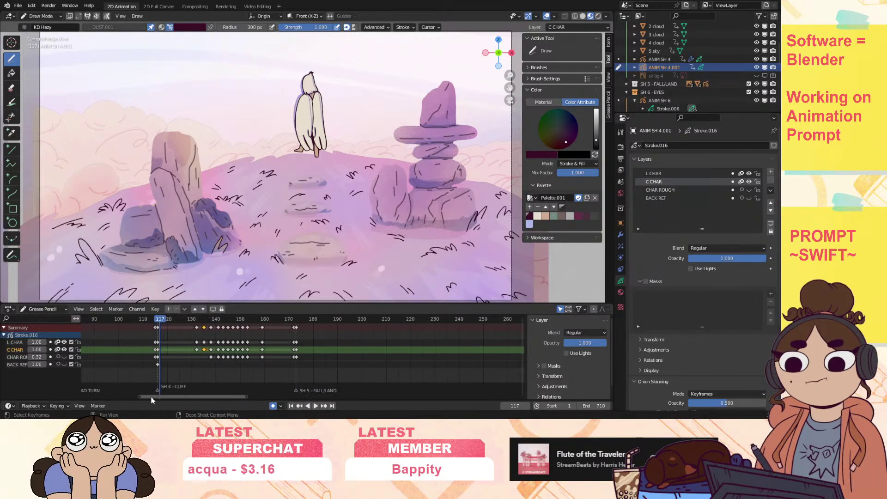
pyautogui.press('space')
pyautogui.click(159, 322)
pyautogui.moveTo(168, 325); pyautogui.dragTo(185, 359)
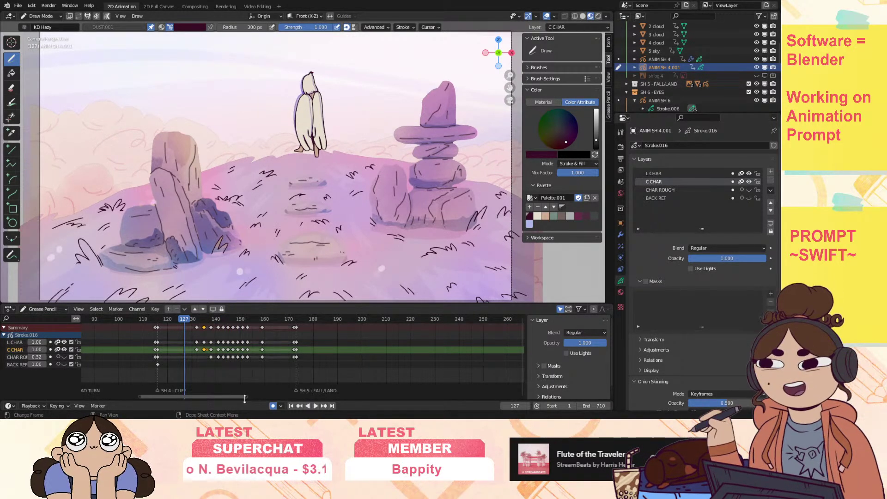
# Show the whole timeline and scrub from the SH 4 - CLIFF shot through to SH 7 - AB CITY to review the animation.
pyautogui.moveTo(248, 396); pyautogui.dragTo(547, 410)
pyautogui.moveTo(109, 320)
pyautogui.mouseDown()
pyautogui.moveTo(97, 322)
pyautogui.moveTo(243, 340)
pyautogui.moveTo(210, 324)
pyautogui.moveTo(268, 334)
pyautogui.moveTo(231, 338)
pyautogui.moveTo(262, 342)
pyautogui.mouseUp()
pyautogui.scroll(-2, 307, 276)
pyautogui.scroll(1, 362, 224)
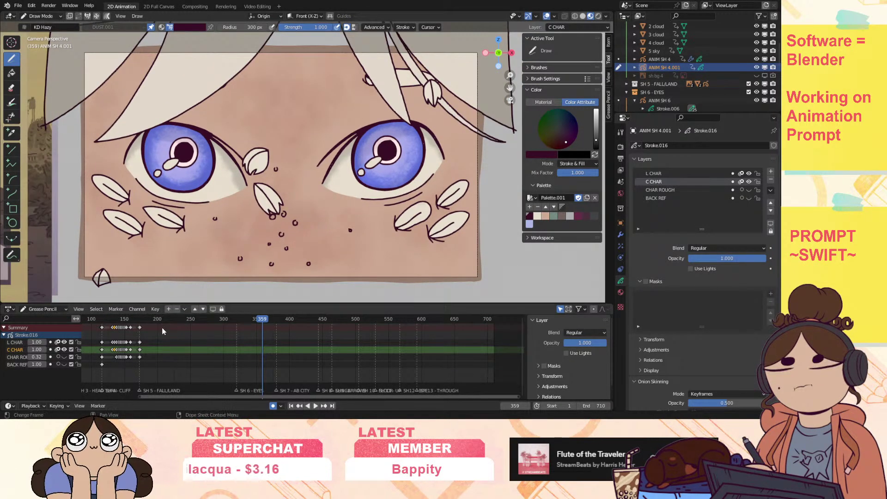
pyautogui.click(102, 320)
pyautogui.moveTo(102, 319)
pyautogui.mouseDown()
pyautogui.moveTo(135, 325)
pyautogui.moveTo(106, 329)
pyautogui.moveTo(121, 331)
pyautogui.moveTo(207, 313)
pyautogui.moveTo(289, 311)
pyautogui.moveTo(322, 323)
pyautogui.moveTo(295, 321)
pyautogui.mouseUp()
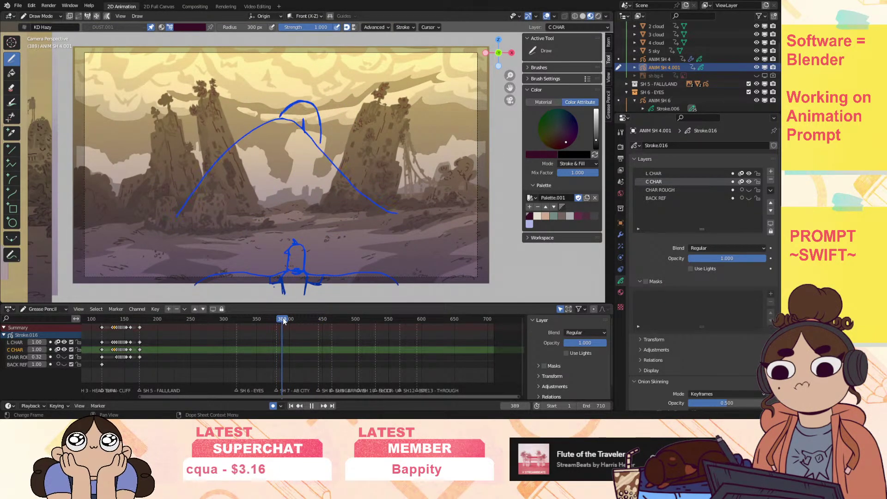
# Play and scrub the opening of the SH 7 - AB CITY shot, stopping at frame 381.
pyautogui.moveTo(294, 322)
pyautogui.mouseDown()
pyautogui.moveTo(326, 324)
pyautogui.moveTo(271, 322)
pyautogui.moveTo(321, 323)
pyautogui.moveTo(295, 324)
pyautogui.mouseUp()
pyautogui.press('space')
pyautogui.press('space')
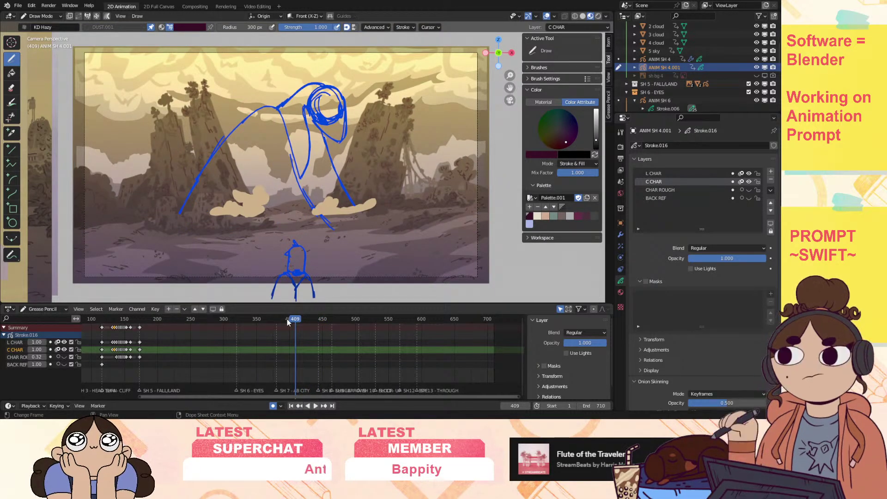
pyautogui.click(285, 318)
pyautogui.press('space')
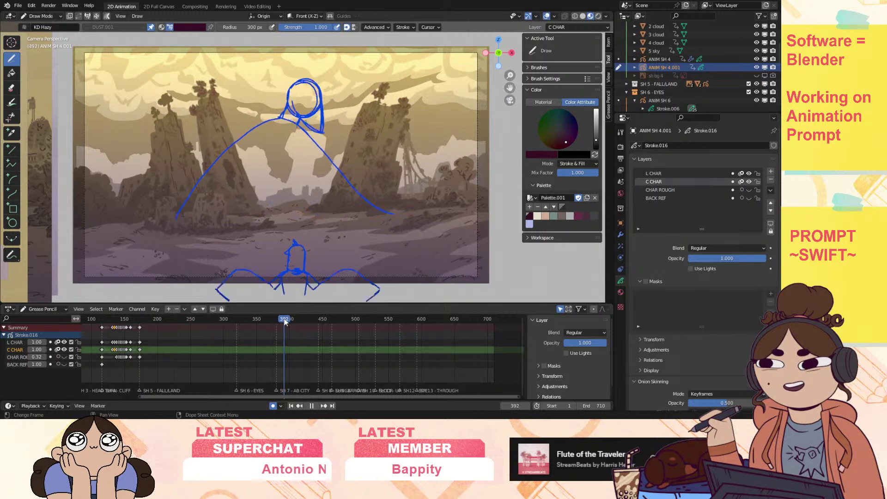
pyautogui.moveTo(286, 322); pyautogui.dragTo(279, 323)
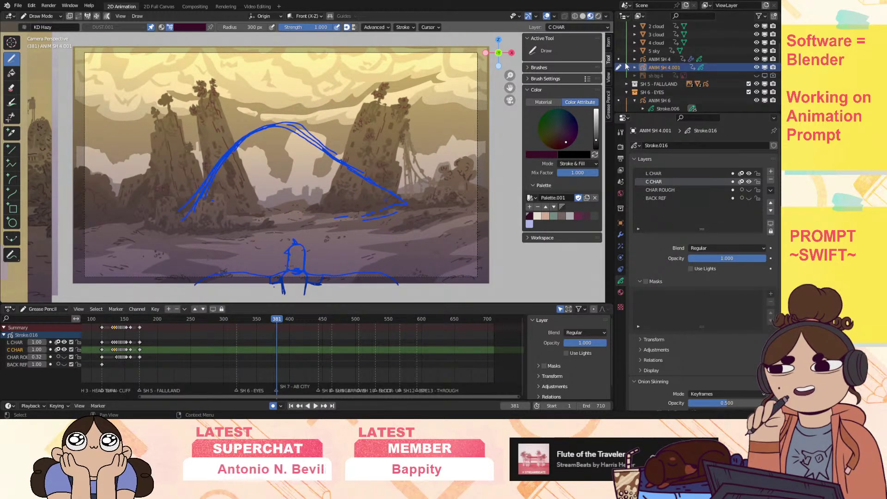
# Collapse the SH 4 - CLIFF collection and give the SH 6 - EYES collection a green color tag.
pyautogui.scroll(5, 626, 66)
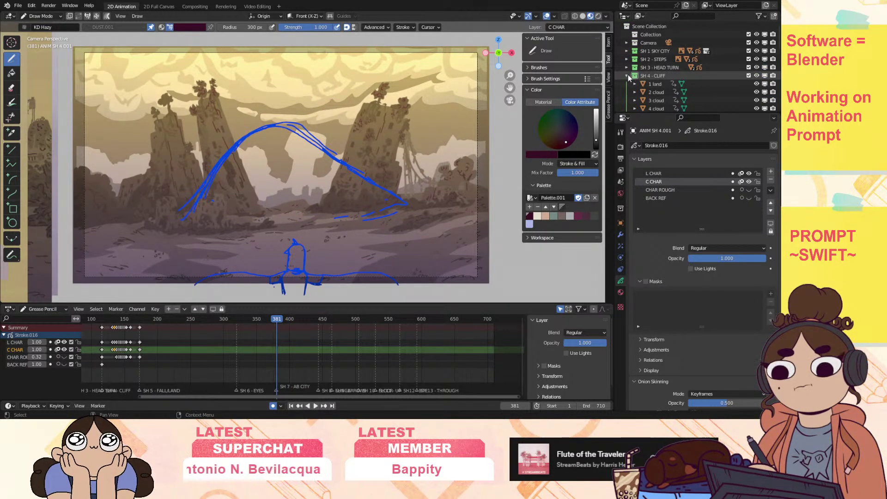
pyautogui.scroll(-4, 626, 78)
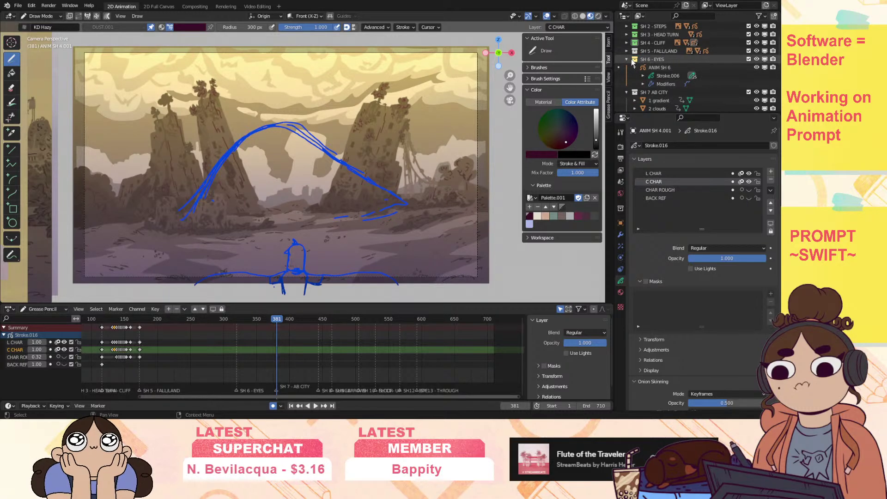
pyautogui.rightClick(635, 60)
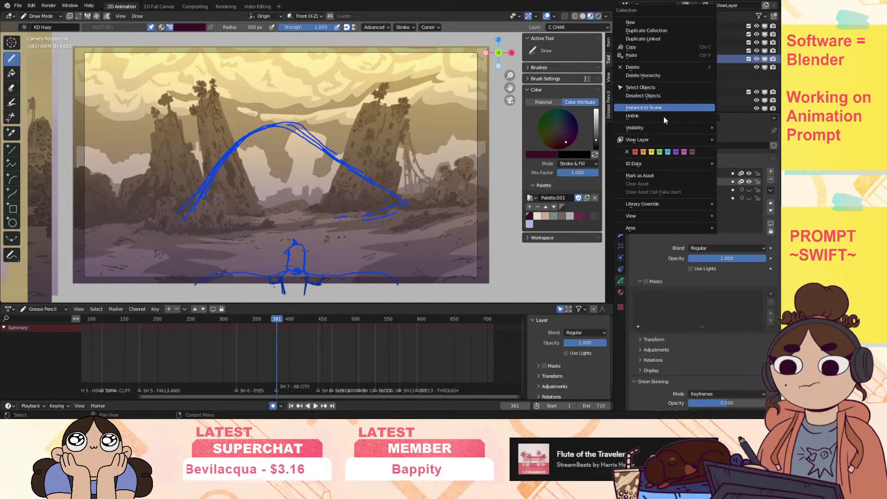
pyautogui.click(660, 151)
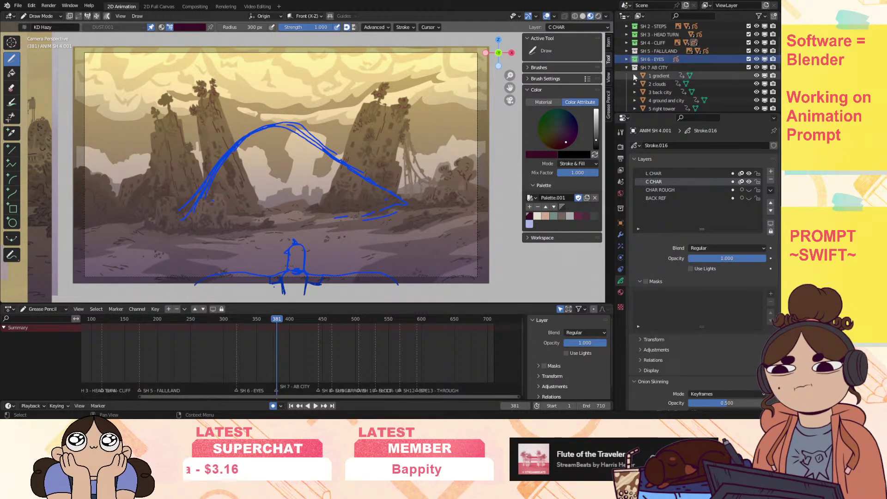
pyautogui.click(645, 68)
pyautogui.rightClick(635, 68)
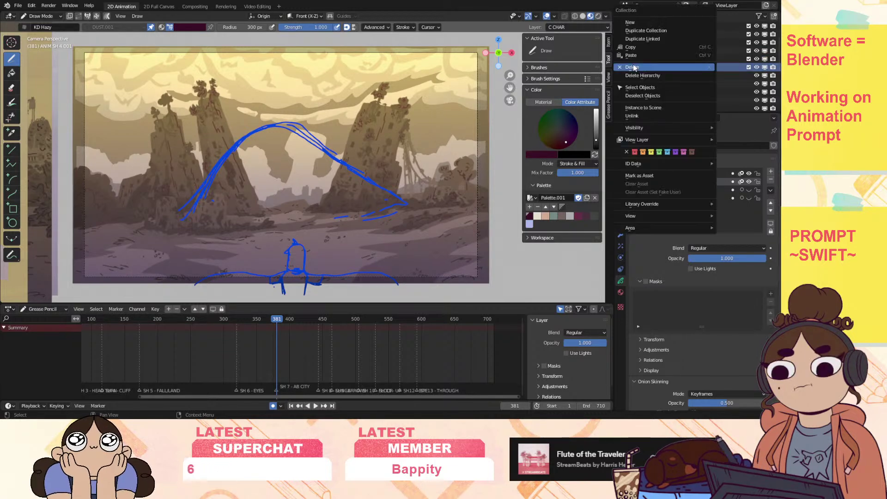
pyautogui.press('Escape')
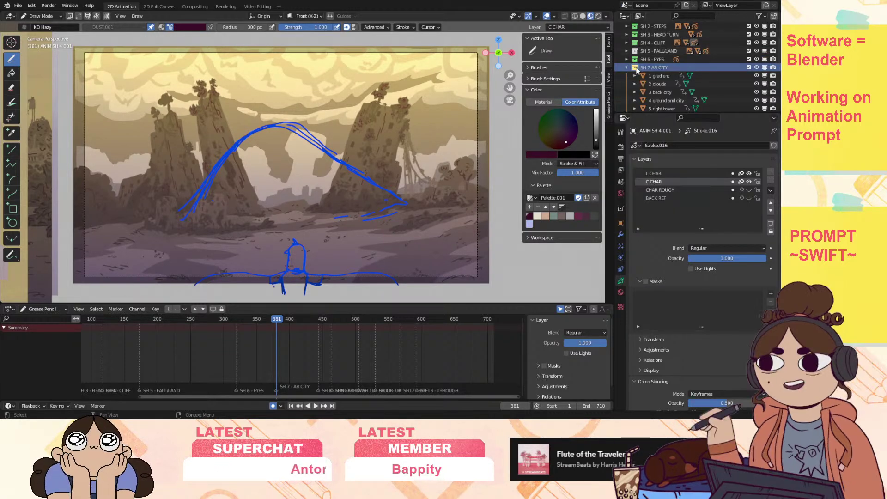
# Switch Draw Mode to the ANIM SH 7 object and zoom the timeline in on the SH 7 - AB CITY keyframes.
pyautogui.scroll(-3, 639, 76)
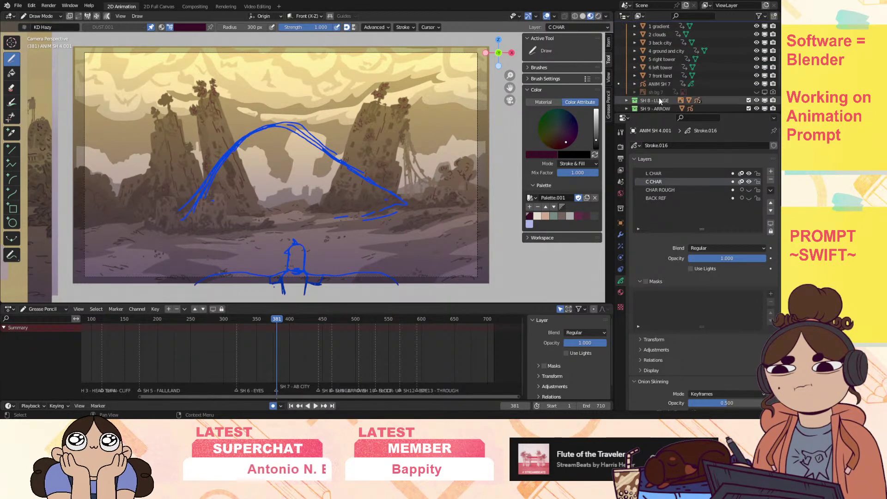
pyautogui.click(662, 84)
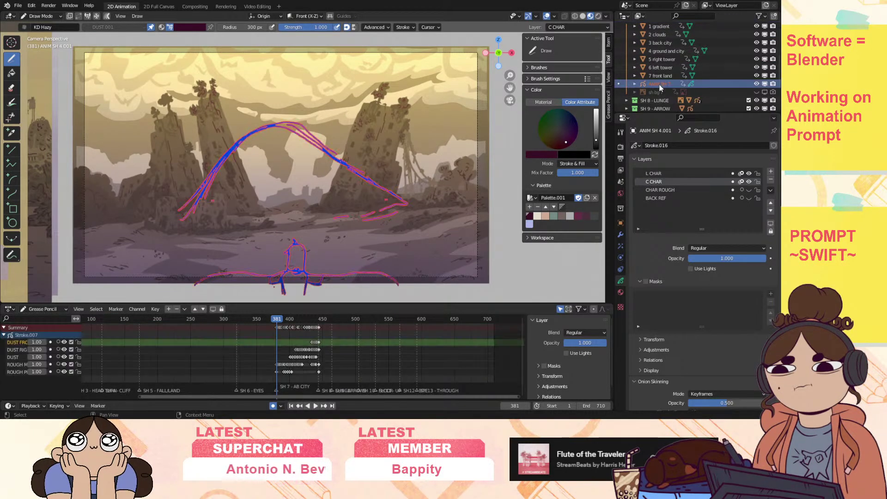
pyautogui.click(619, 84)
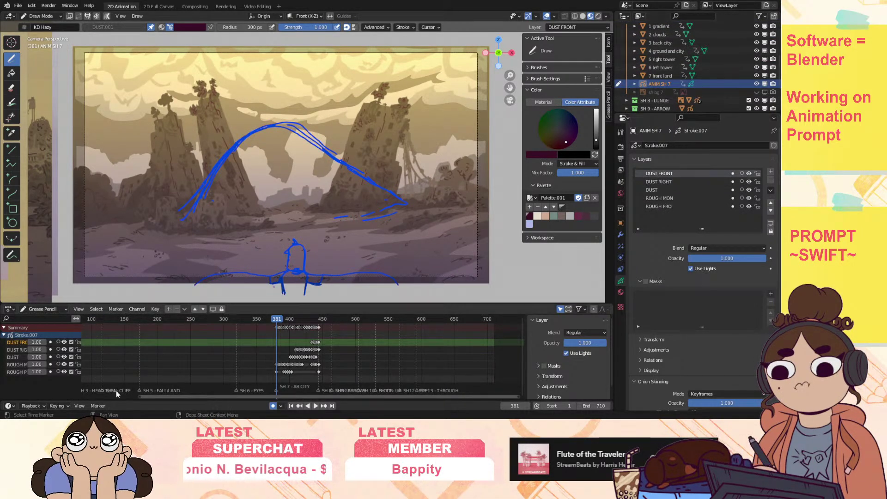
pyautogui.moveTo(137, 396); pyautogui.dragTo(318, 397)
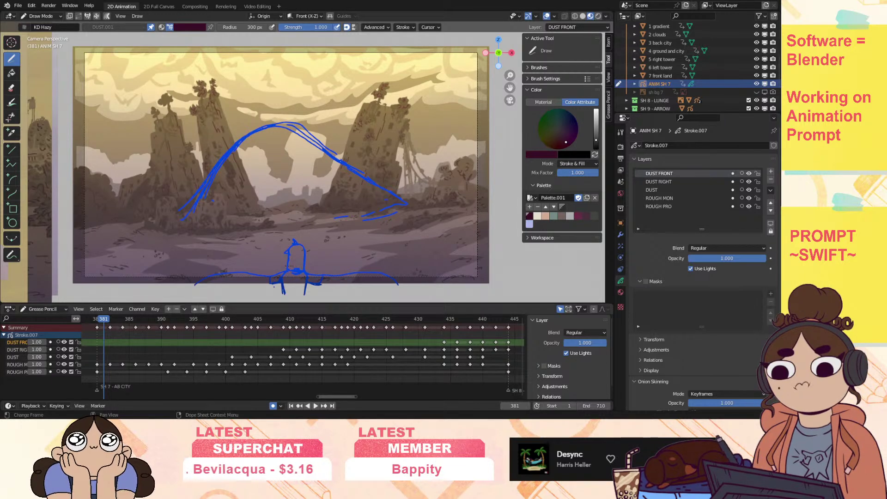
# Go to the first frame of the SH 7 - AB CITY shot and set the scene's start frame to 380.
pyautogui.press('space')
pyautogui.press('space')
pyautogui.moveTo(235, 337); pyautogui.dragTo(96, 355)
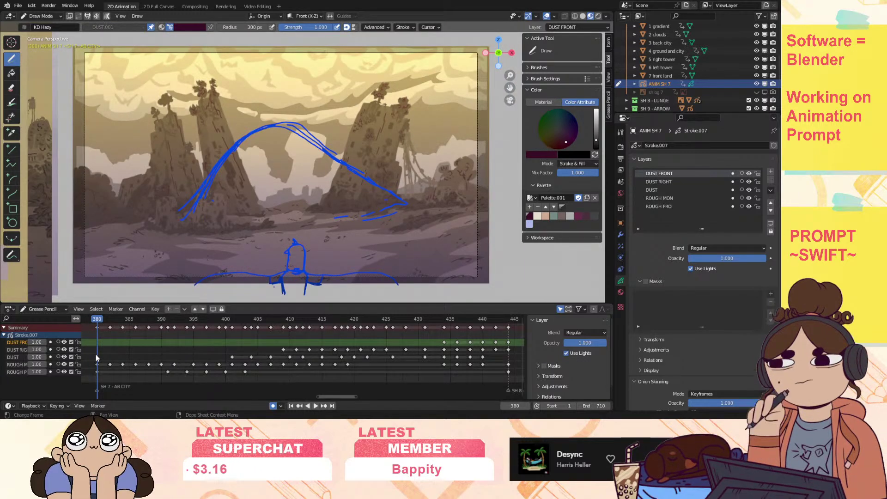
pyautogui.click(564, 406)
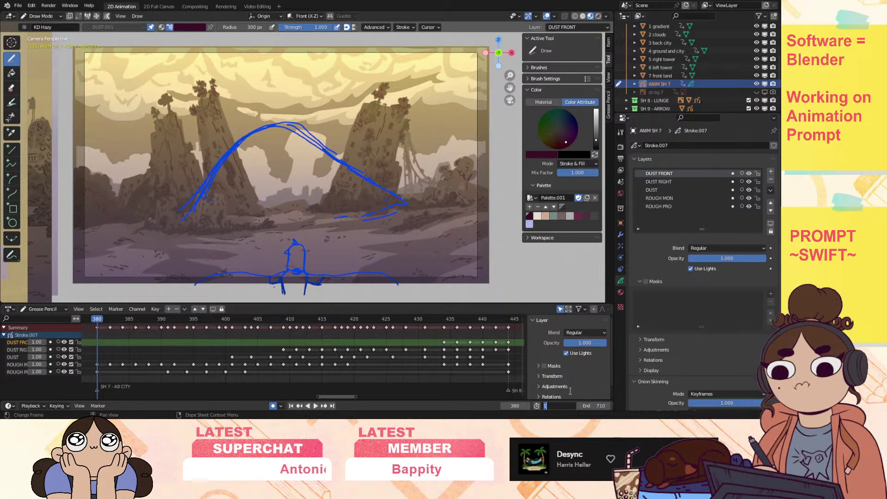
pyautogui.write('380')
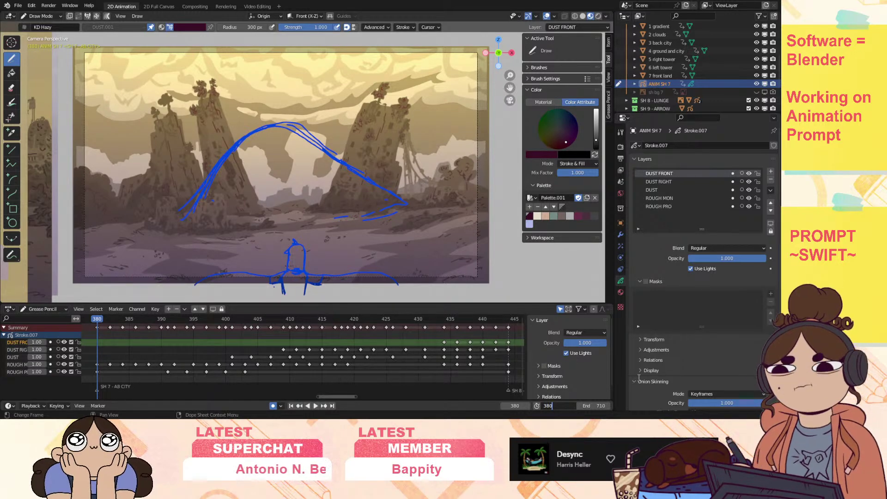
# Go to the last frame of the SH 7 - AB CITY shot and set the scene's end frame to 443.
pyautogui.click(508, 320)
pyautogui.press('space')
pyautogui.press('Escape')
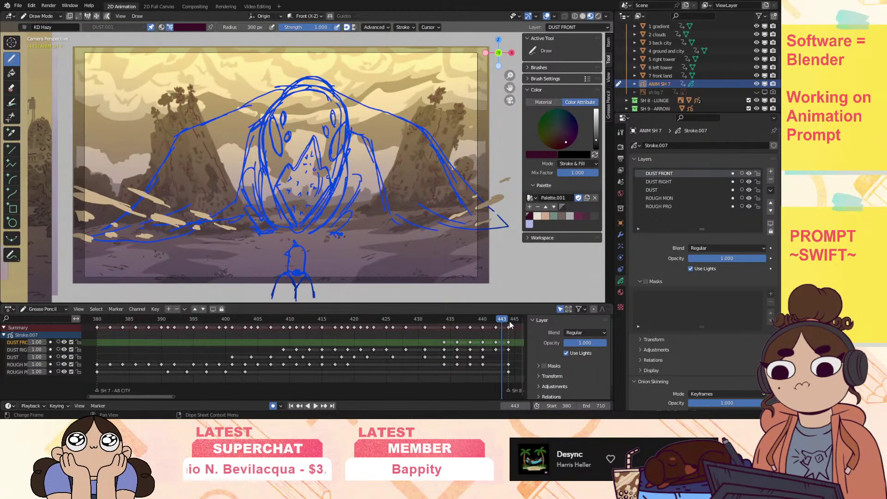
pyautogui.click(596, 407)
pyautogui.write('443')
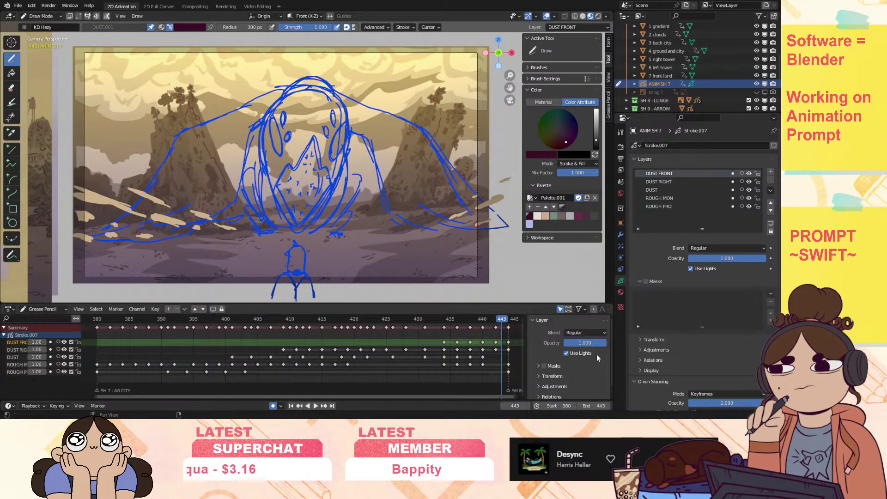
pyautogui.press('Return')
# Play the SH 7 - AB CITY shot, check the monster and dust drawings around frames 434 to 438, and return to frame 380.
pyautogui.press('space')
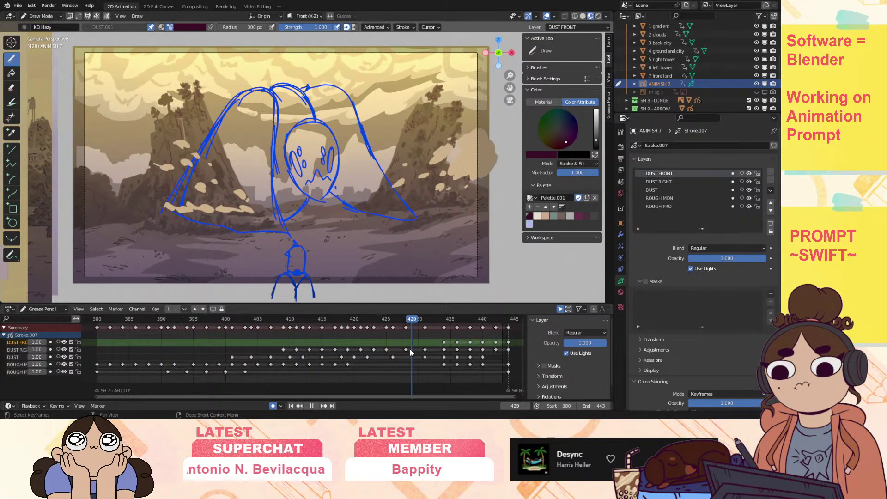
pyautogui.press('space')
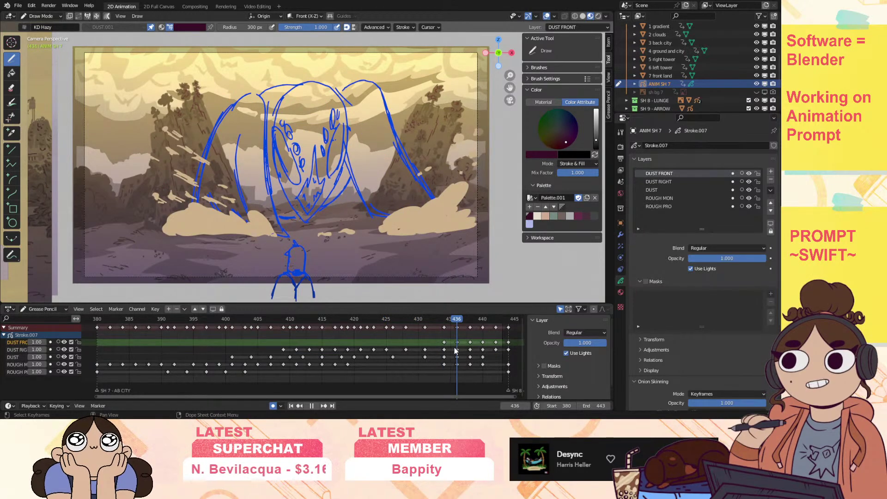
pyautogui.press('Left')
pyautogui.press('Left')
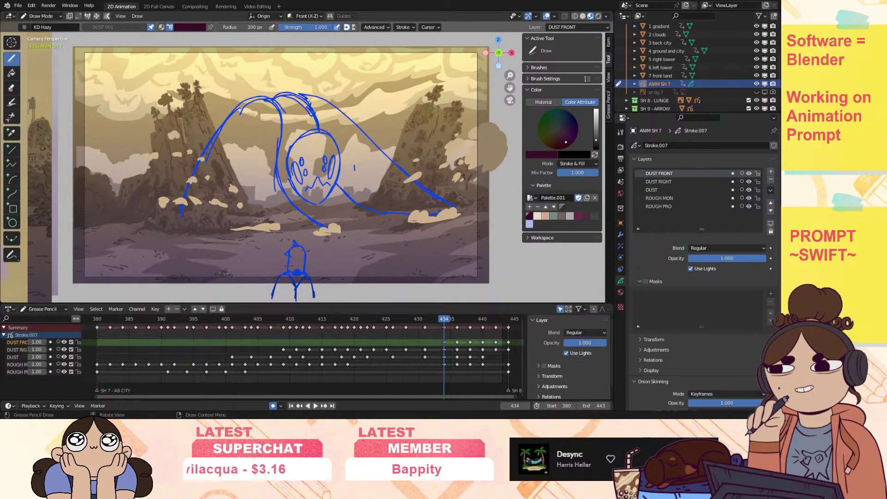
pyautogui.moveTo(447, 318); pyautogui.dragTo(471, 327)
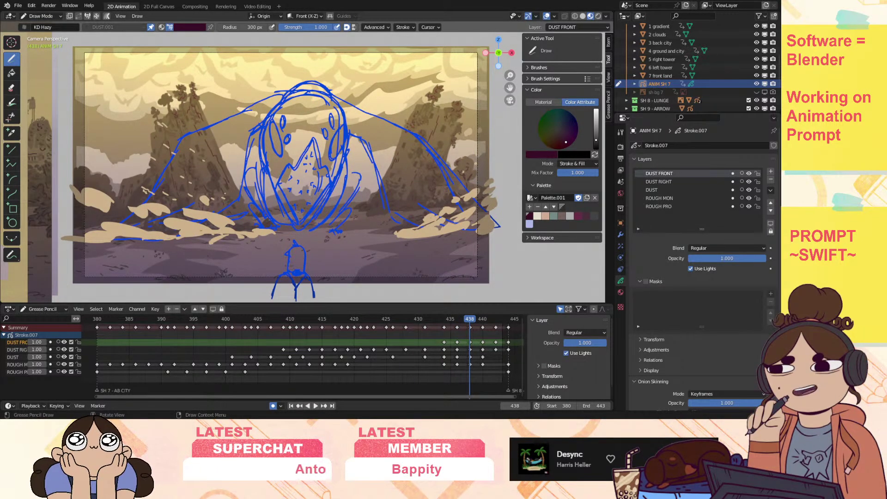
pyautogui.hotkey('shift', 'Left')
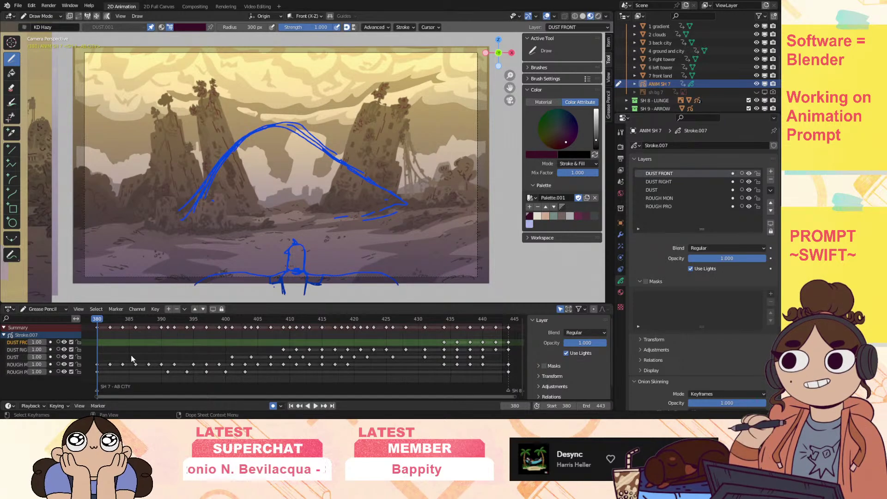
# Replay the SH 7 - AB CITY shot and scrub its opening frames to review the rough motion, stopping at frame 383.
pyautogui.press('space')
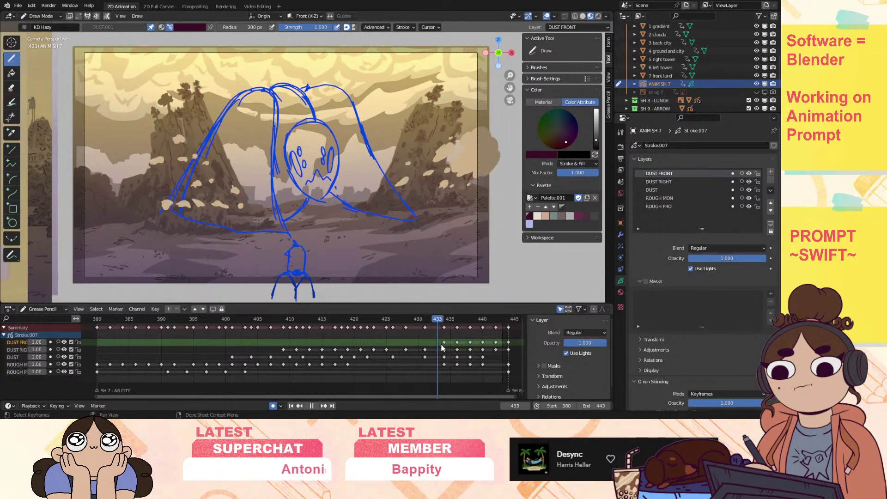
pyautogui.press('space')
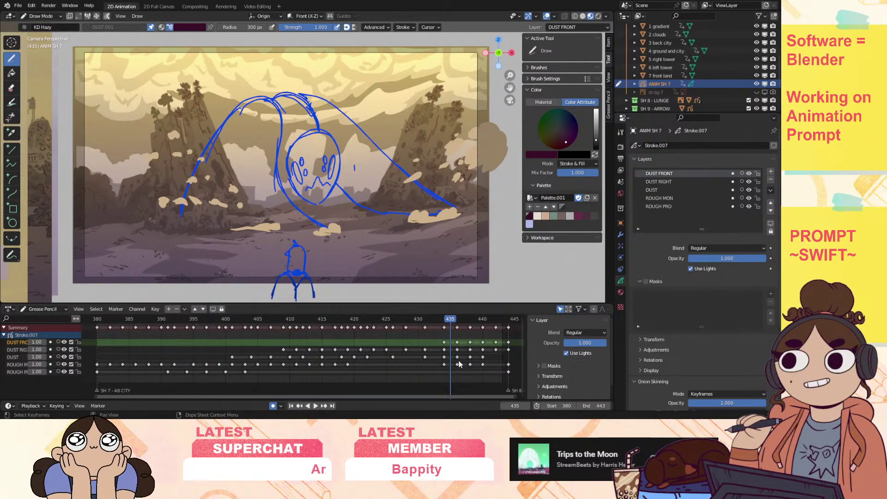
pyautogui.click(97, 320)
pyautogui.press('space')
pyautogui.press('space')
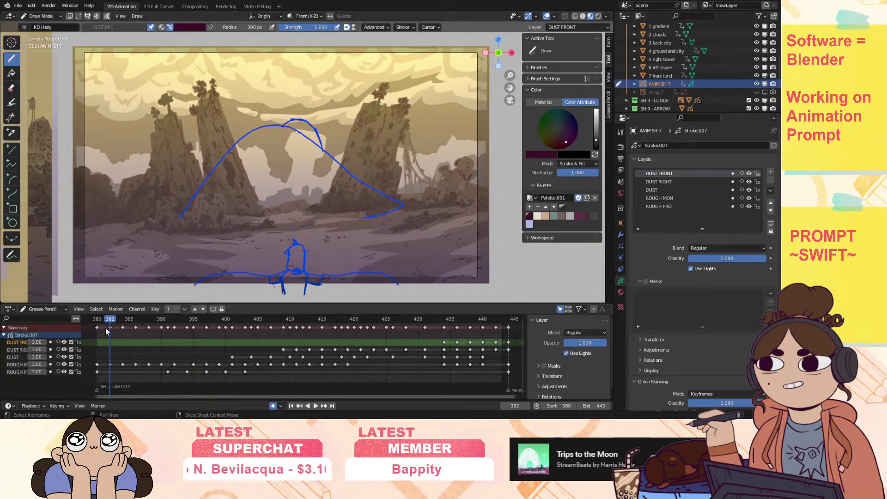
pyautogui.click(98, 320)
pyautogui.press('space')
pyautogui.moveTo(98, 320)
pyautogui.mouseDown()
pyautogui.moveTo(196, 322)
pyautogui.moveTo(191, 333)
pyautogui.moveTo(116, 354)
pyautogui.mouseUp()
pyautogui.press('space')
# Hide the DUST FRONT, DUST RIGHT and DUST layers, keep both rough layers visible, and make ROUGH PRO the active layer.
pyautogui.moveTo(64, 342); pyautogui.dragTo(63, 370)
pyautogui.click(64, 371)
pyautogui.click(64, 364)
pyautogui.click(21, 372)
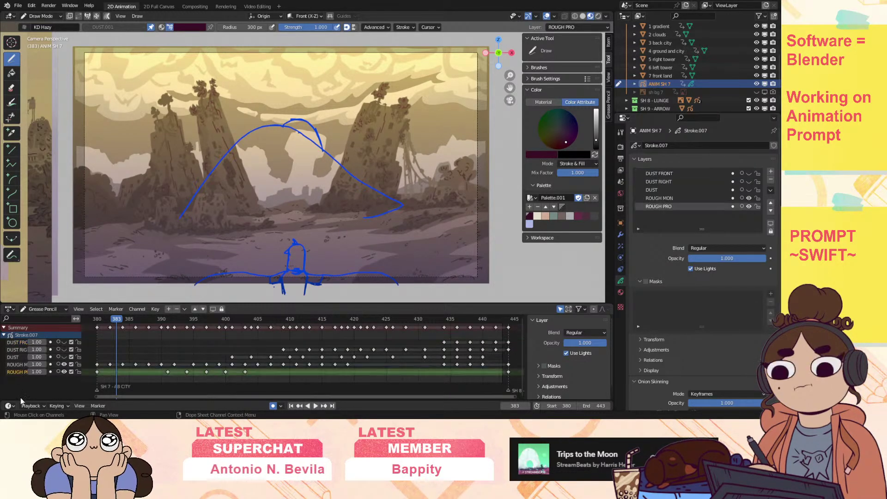
# At frame 380, duplicate ROUGH PRO with empty keyframes as a layer named L PRO, and set ROUGH PRO's opacity to 0.60.
pyautogui.click(97, 319)
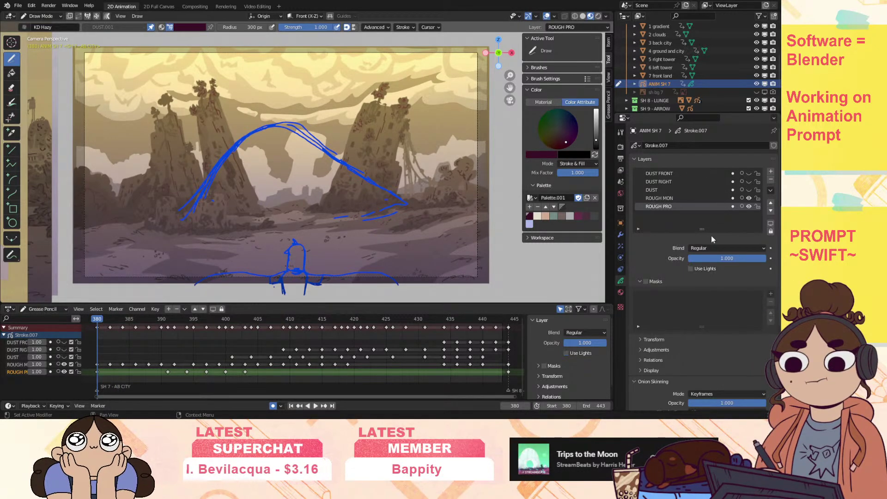
pyautogui.click(770, 190)
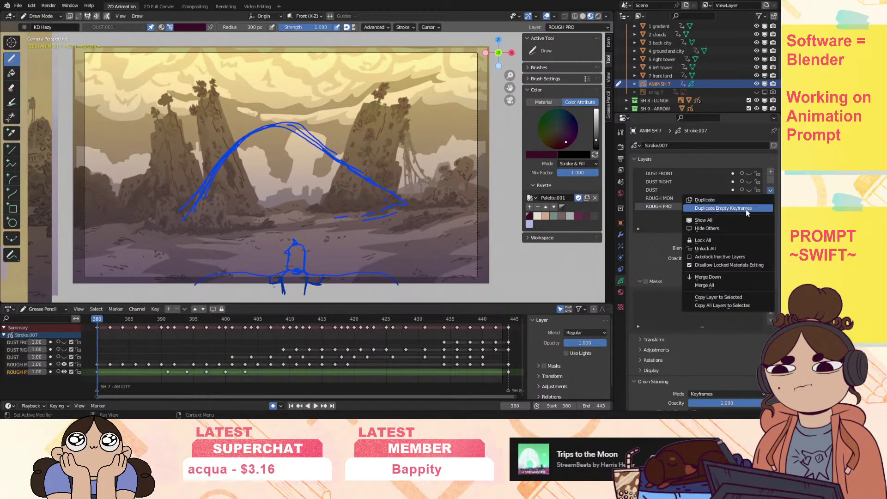
pyautogui.click(745, 208)
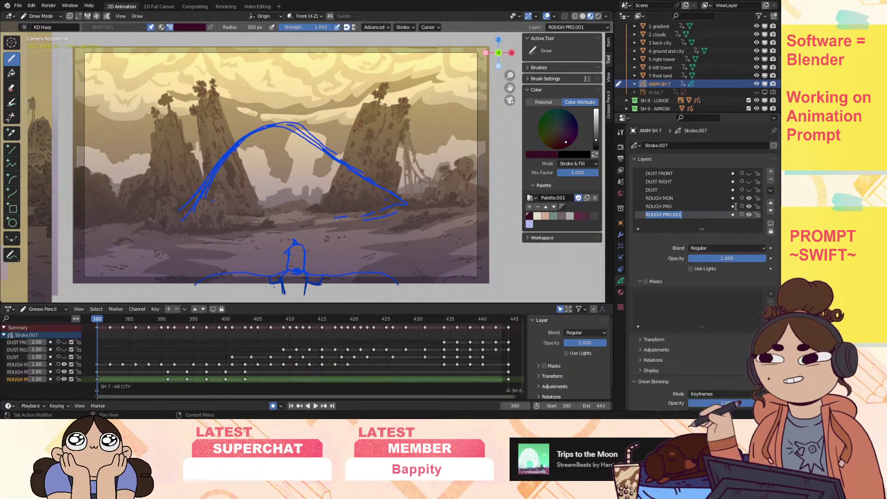
pyautogui.doubleClick(647, 215)
pyautogui.write('L PRO')
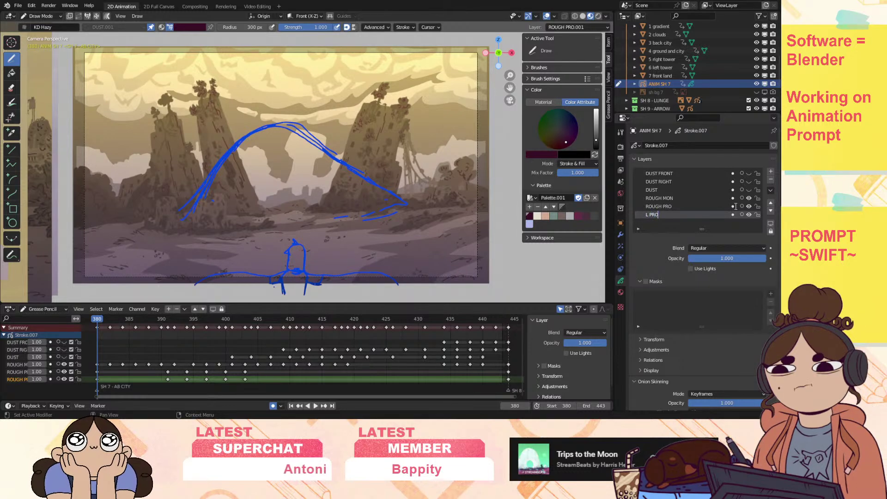
pyautogui.press('Return')
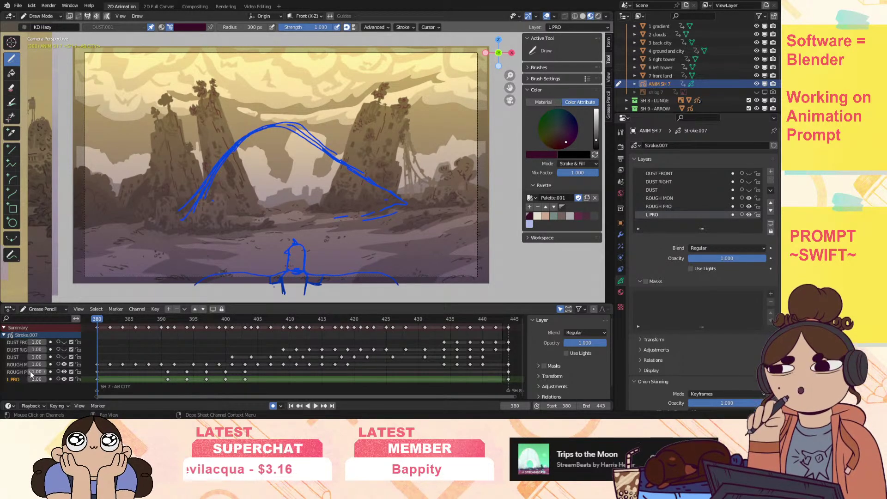
pyautogui.moveTo(29, 370); pyautogui.dragTo(29, 371)
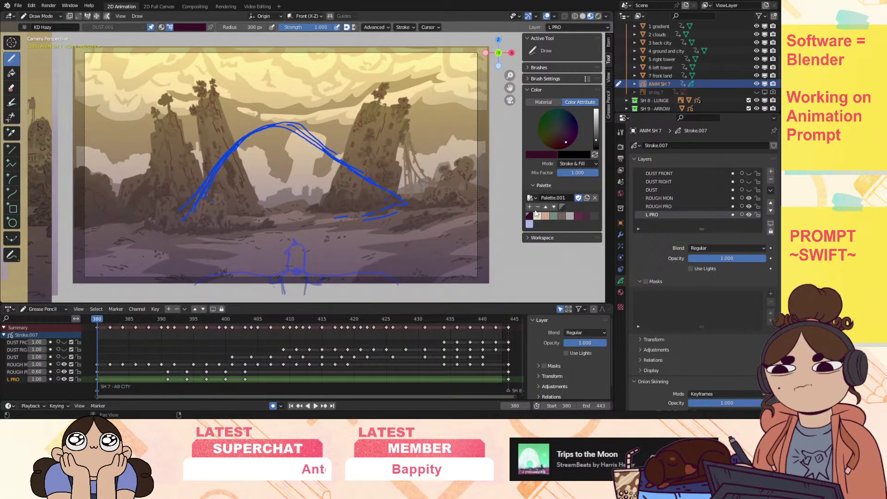
# Switch to the Ink Pen brush with the Black.005 material, trying it with test strokes and undoing them.
pyautogui.moveTo(510, 75)
pyautogui.mouseDown()
pyautogui.moveTo(518, 1)
pyautogui.moveTo(509, 85)
pyautogui.moveTo(471, 86)
pyautogui.mouseUp()
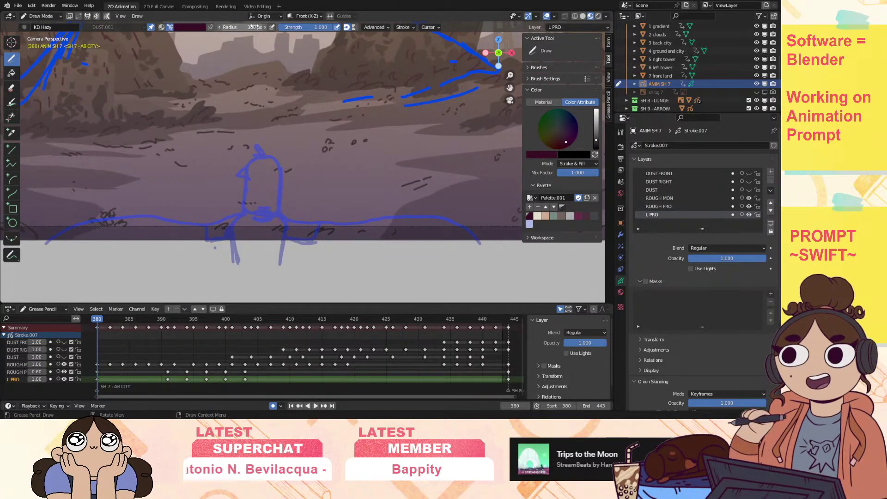
pyautogui.click(28, 27)
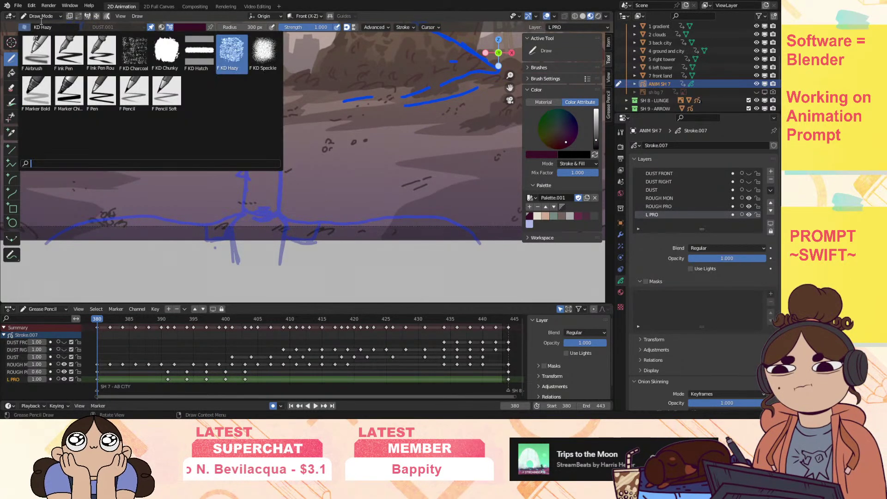
pyautogui.click(69, 52)
pyautogui.moveTo(238, 107); pyautogui.dragTo(329, 101)
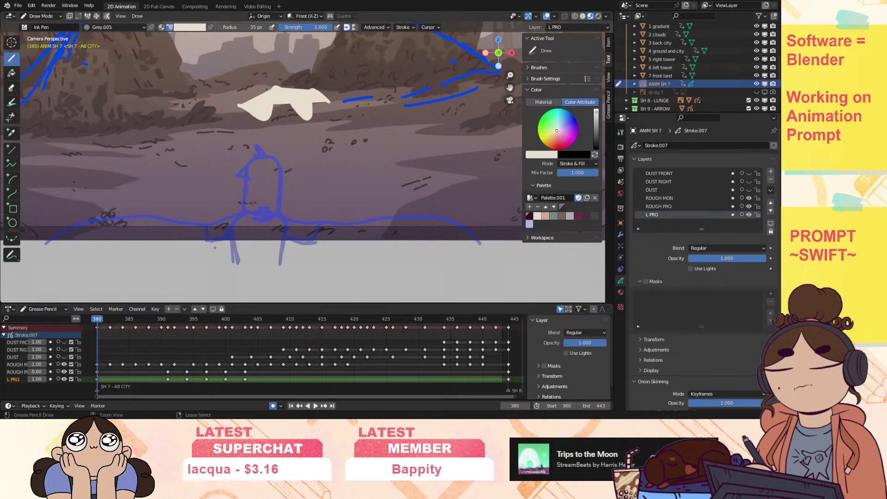
pyautogui.hotkey('ctrl', 'z')
pyautogui.click(108, 28)
pyautogui.click(102, 39)
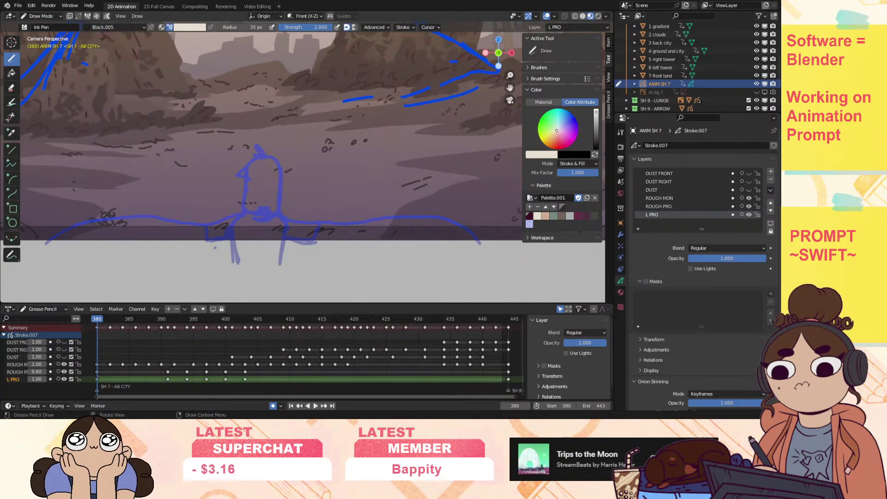
pyautogui.moveTo(261, 81); pyautogui.dragTo(364, 94)
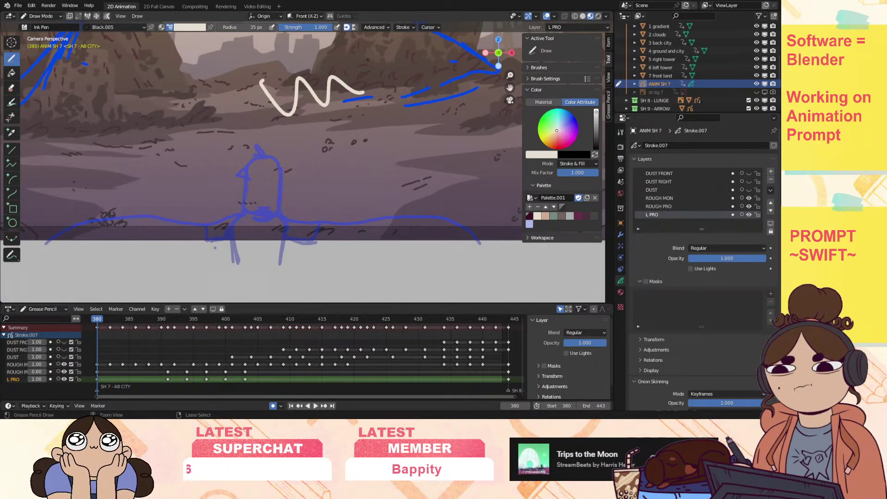
pyautogui.hotkey('ctrl', 'z')
# Set the Ink Pen radius to 22 px, draw a few trial strokes on the rough figure, and undo them.
pyautogui.click(250, 28)
pyautogui.write('22')
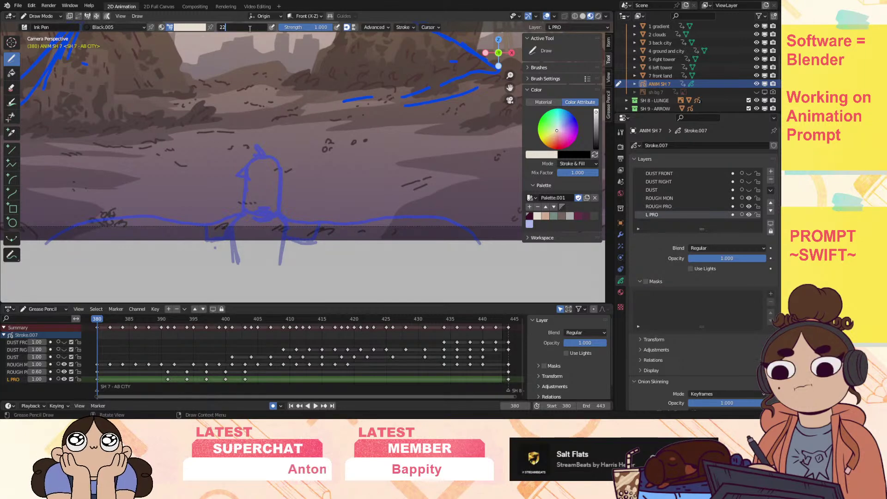
pyautogui.press('Return')
pyautogui.moveTo(272, 161)
pyautogui.mouseDown()
pyautogui.moveTo(288, 208)
pyautogui.moveTo(296, 209)
pyautogui.mouseUp()
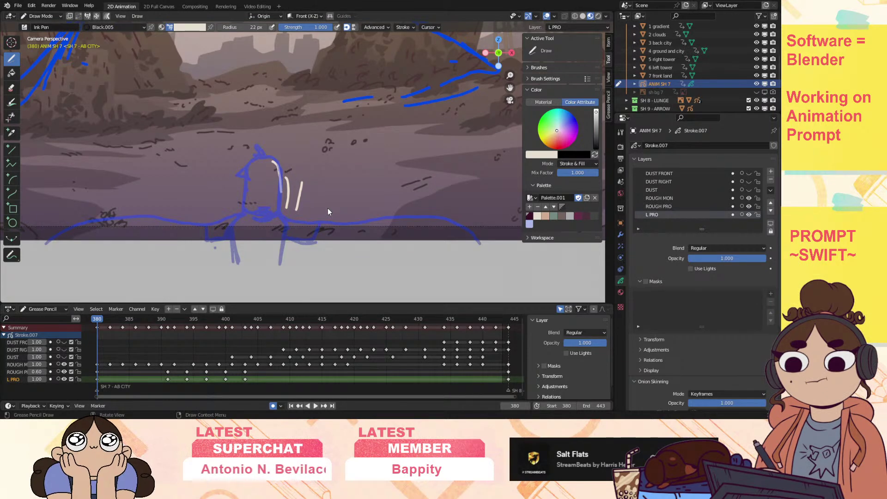
pyautogui.hotkey('ctrl', 'z')
pyautogui.hotkey('ctrl', 'z')
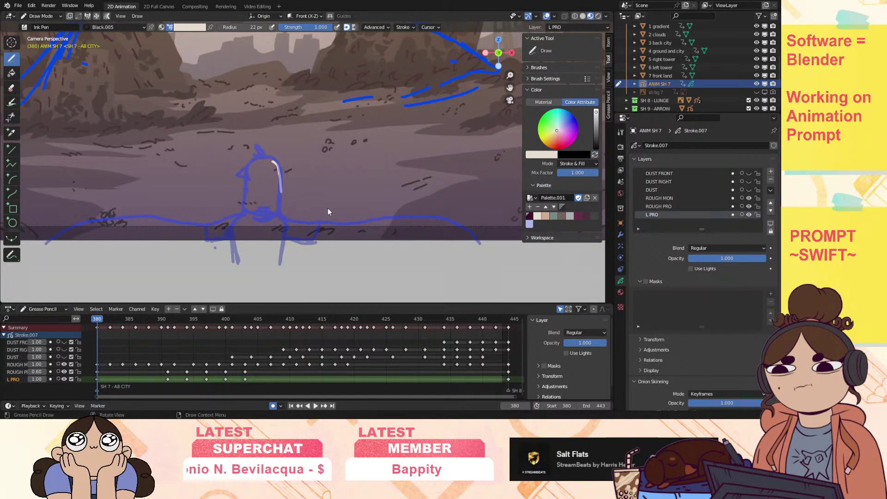
pyautogui.hotkey('ctrl', 'z')
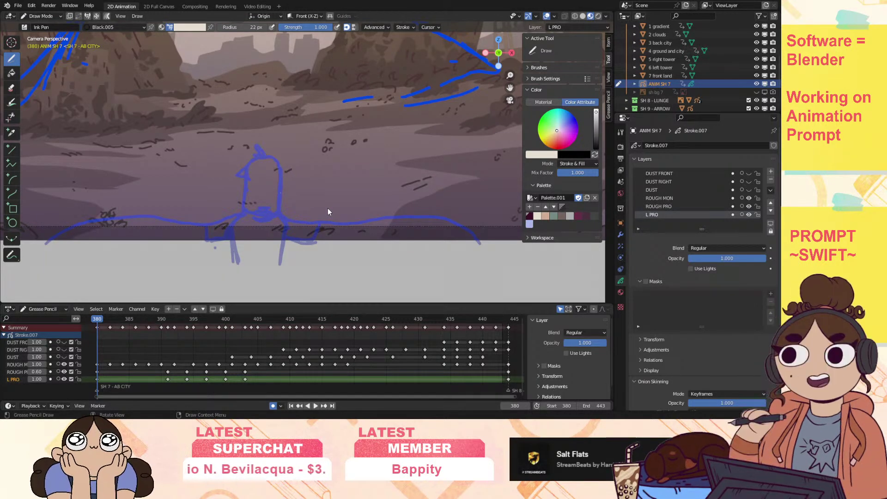
# Move the L PRO layer above ROUGH PRO and pick the dark maroon palette colour for the lines.
pyautogui.click(770, 202)
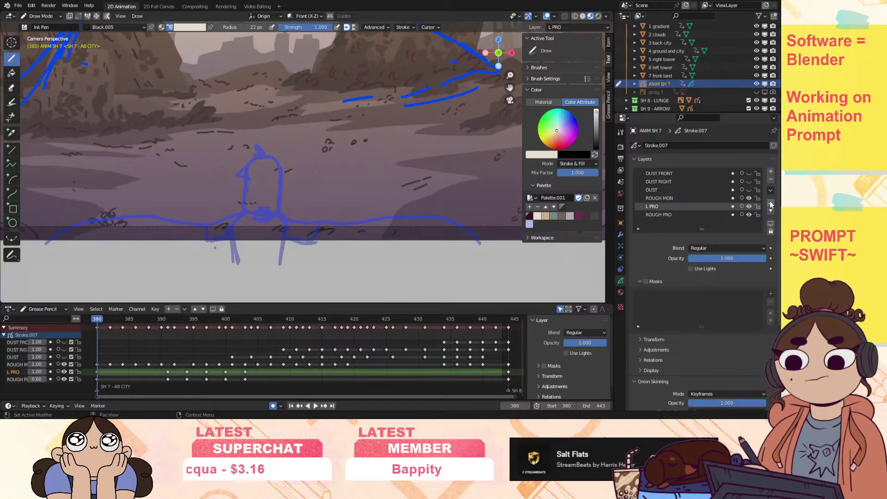
pyautogui.moveTo(509, 74); pyautogui.dragTo(545, 59)
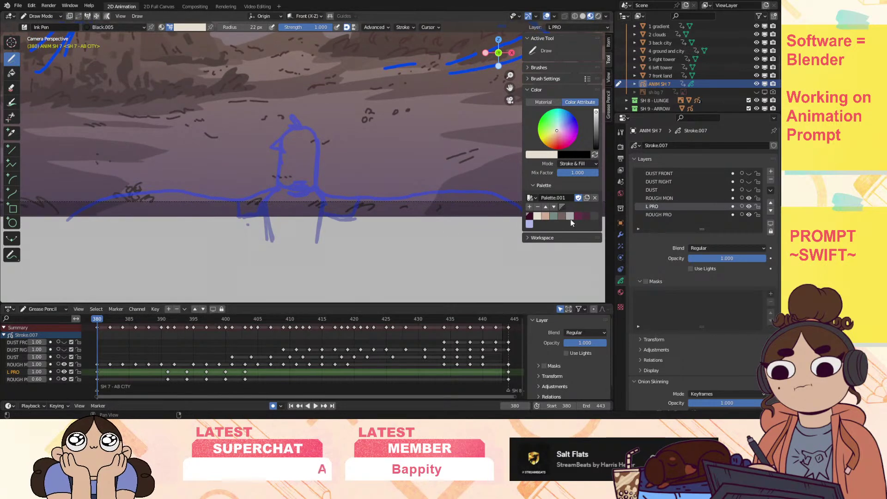
pyautogui.click(529, 216)
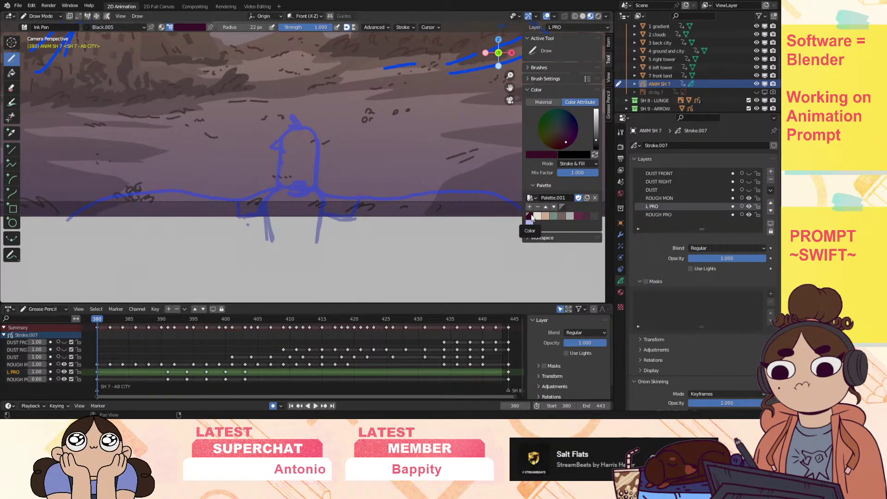
# At frame 380, start inking the tuft and pointed front of the figure's head on L PRO, and lock all other layers.
pyautogui.press('space')
pyautogui.moveTo(201, 328)
pyautogui.mouseDown()
pyautogui.moveTo(259, 337)
pyautogui.moveTo(162, 359)
pyautogui.moveTo(98, 361)
pyautogui.mouseUp()
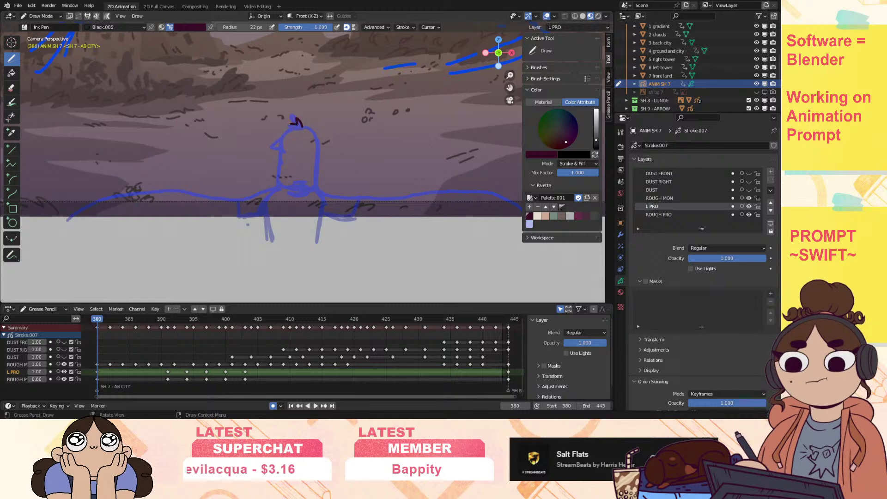
pyautogui.moveTo(283, 132); pyautogui.dragTo(278, 142)
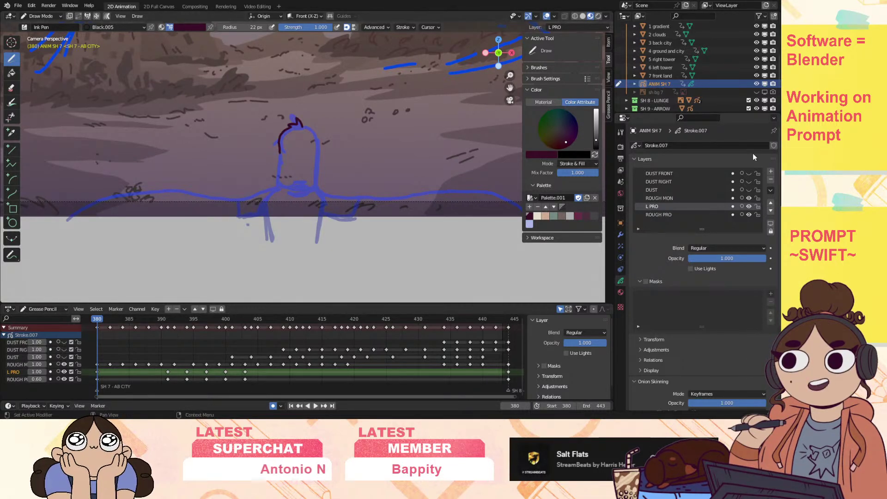
pyautogui.click(770, 190)
pyautogui.click(746, 258)
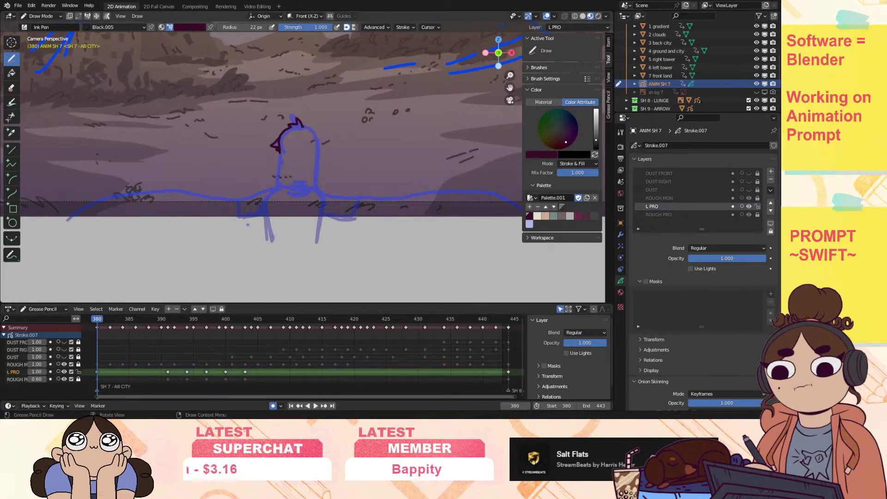
# Ink the rounded head outline, the collar beneath it, and both sides of the torso at frame 380.
pyautogui.moveTo(303, 124)
pyautogui.mouseDown()
pyautogui.moveTo(318, 173)
pyautogui.moveTo(311, 188)
pyautogui.moveTo(287, 189)
pyautogui.moveTo(278, 165)
pyautogui.mouseUp()
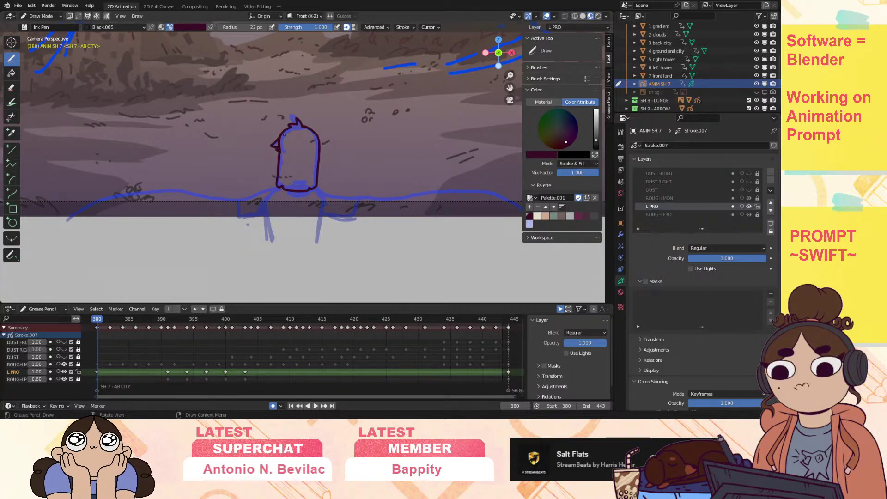
pyautogui.moveTo(284, 191); pyautogui.dragTo(292, 195)
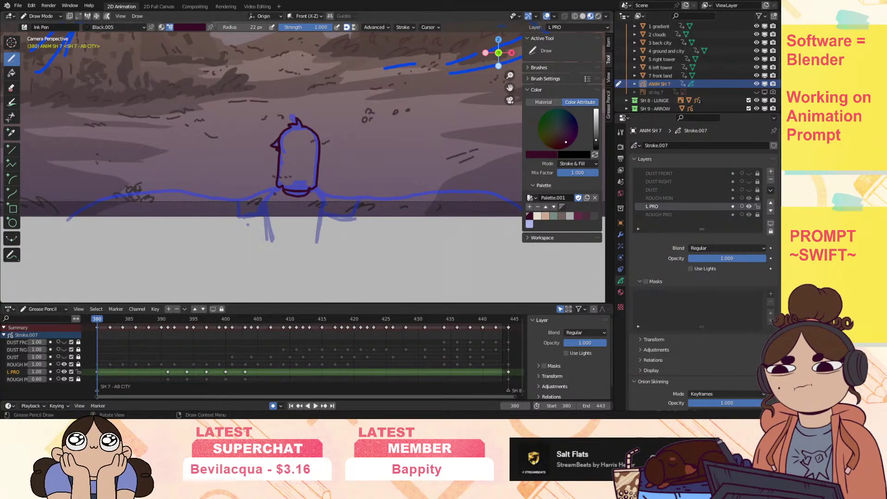
pyautogui.moveTo(276, 189); pyautogui.dragTo(249, 196)
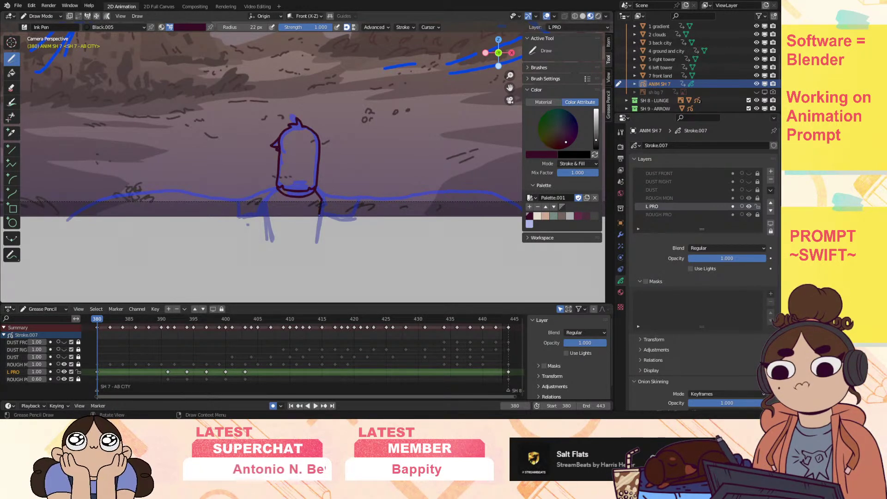
pyautogui.hotkey('ctrl', 'z')
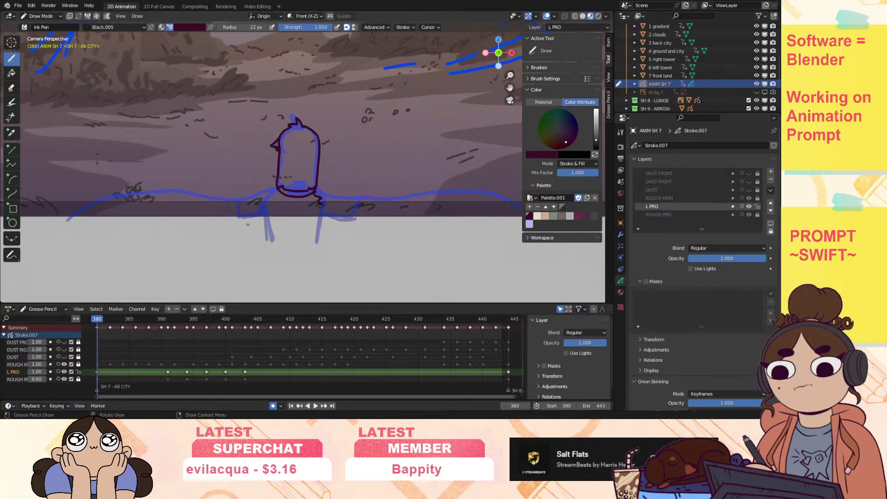
pyautogui.moveTo(320, 202); pyautogui.dragTo(317, 242)
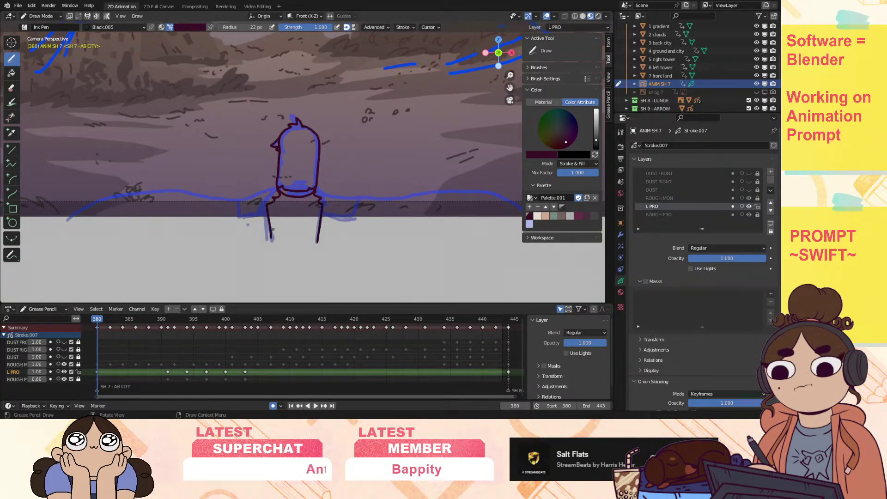
# Ink the spread cloak on both sides of the torso at frame 380 and close its lower edge.
pyautogui.moveTo(506, 89)
pyautogui.mouseDown()
pyautogui.moveTo(511, 72)
pyautogui.moveTo(528, 68)
pyautogui.mouseUp()
pyautogui.moveTo(298, 169)
pyautogui.mouseDown()
pyautogui.moveTo(236, 179)
pyautogui.moveTo(149, 170)
pyautogui.moveTo(89, 198)
pyautogui.moveTo(288, 222)
pyautogui.mouseUp()
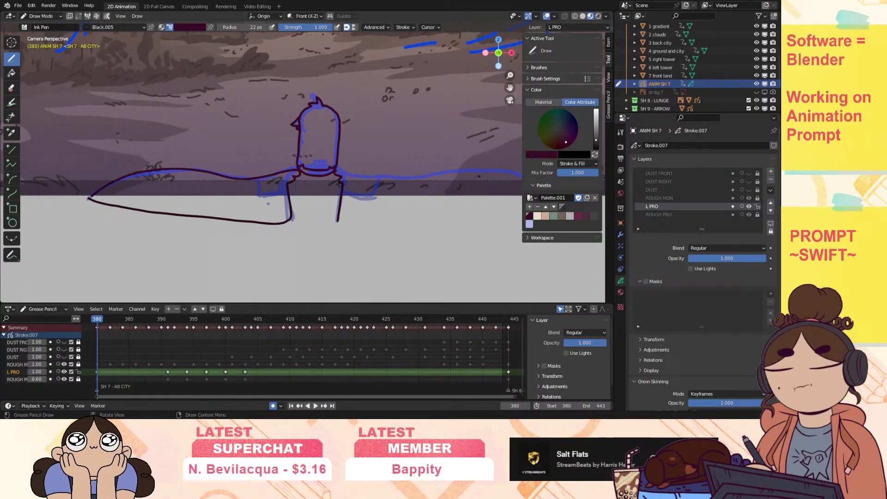
pyautogui.moveTo(510, 88); pyautogui.dragTo(419, 77)
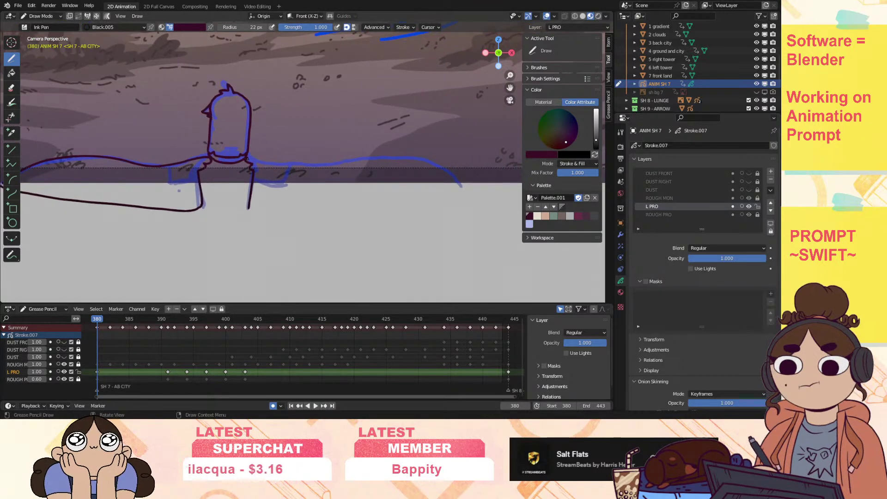
pyautogui.moveTo(248, 158); pyautogui.dragTo(352, 160)
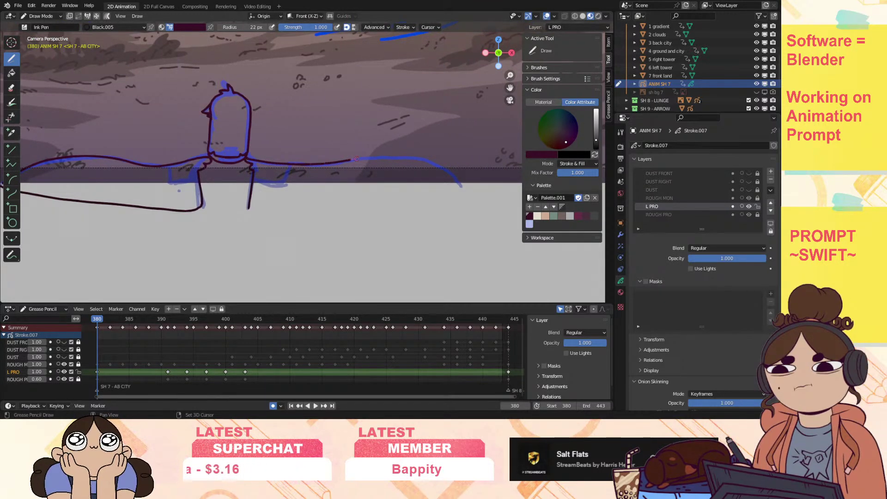
pyautogui.moveTo(412, 158)
pyautogui.mouseDown()
pyautogui.moveTo(461, 192)
pyautogui.moveTo(202, 207)
pyautogui.mouseUp()
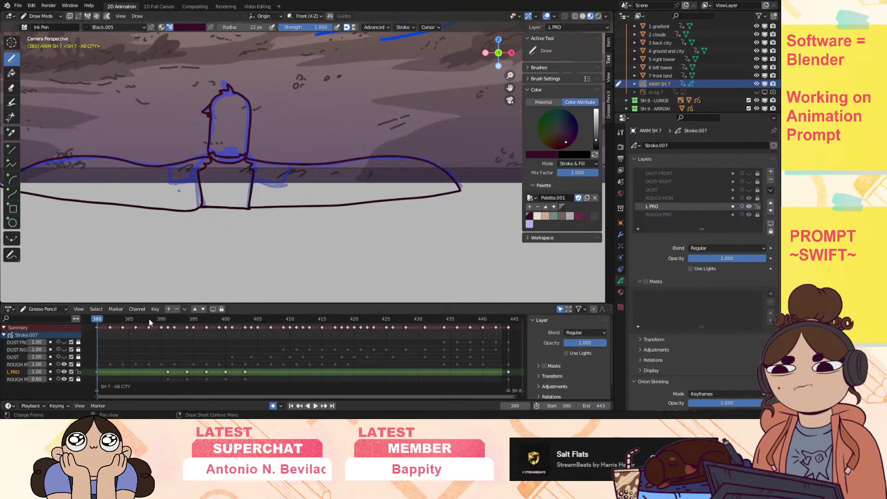
# Go to the keyframe at frame 391 and turn on onion skinning for the L PRO layer.
pyautogui.click(168, 319)
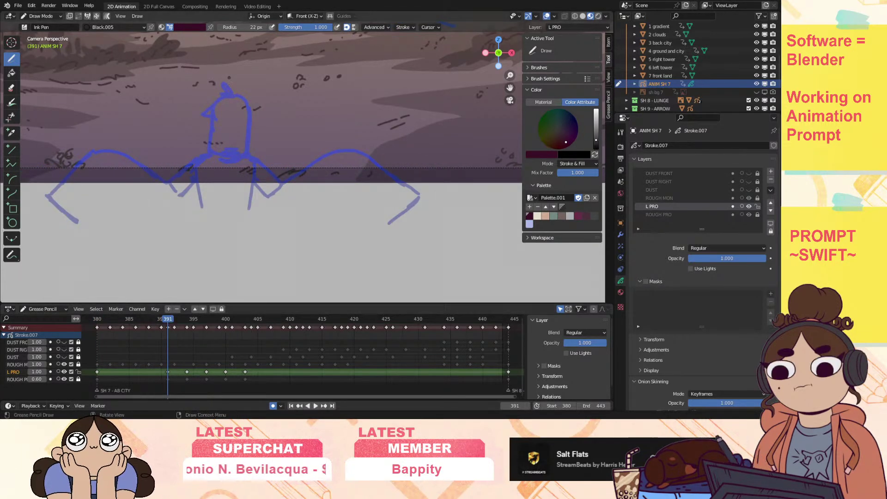
pyautogui.press('space')
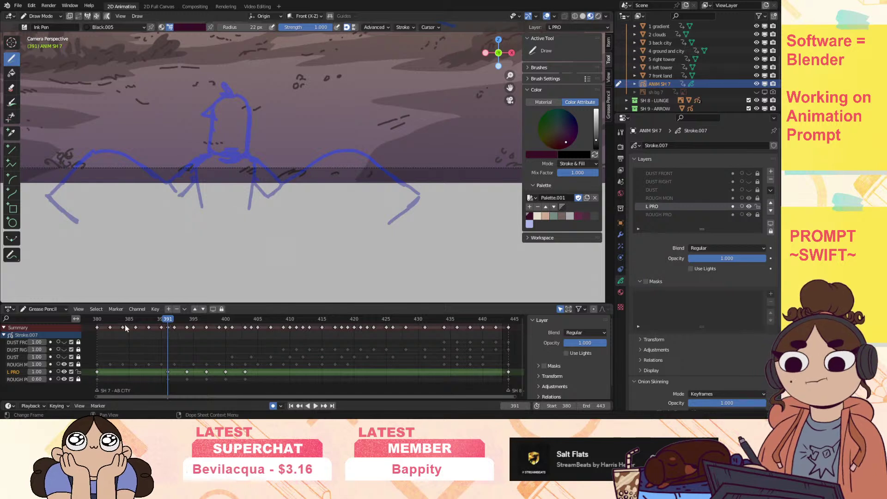
pyautogui.click(58, 371)
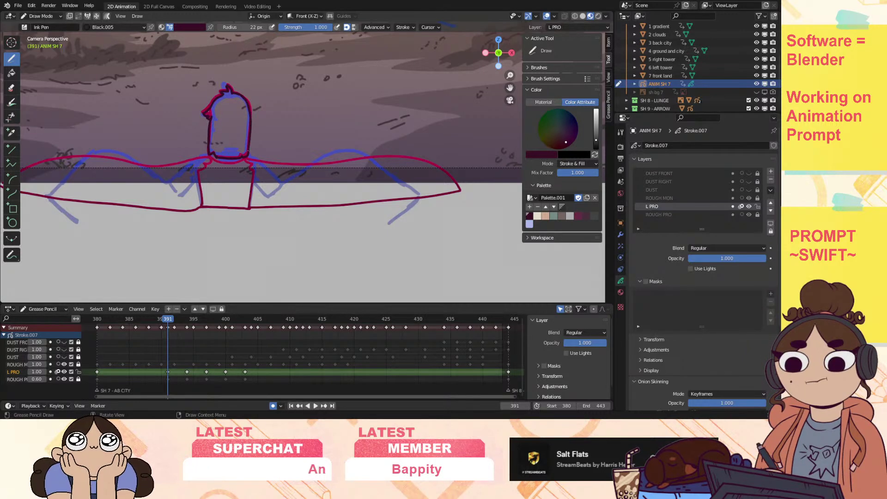
# Ink the figure at frame 391, tracing the head and torso and following the rough's raised, bent arms for the cloak.
pyautogui.moveTo(510, 88)
pyautogui.mouseDown()
pyautogui.moveTo(614, 94)
pyautogui.moveTo(605, 89)
pyautogui.mouseUp()
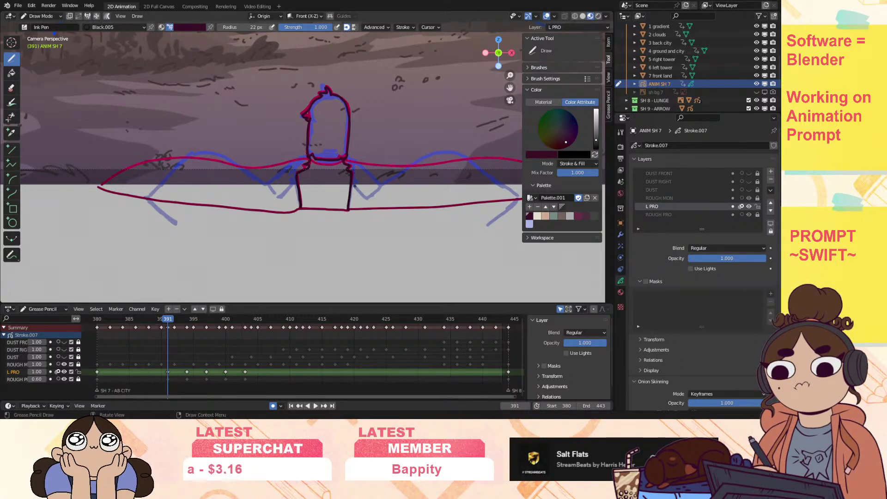
pyautogui.moveTo(291, 165)
pyautogui.mouseDown()
pyautogui.moveTo(259, 179)
pyautogui.moveTo(214, 152)
pyautogui.moveTo(149, 191)
pyautogui.moveTo(265, 211)
pyautogui.mouseUp()
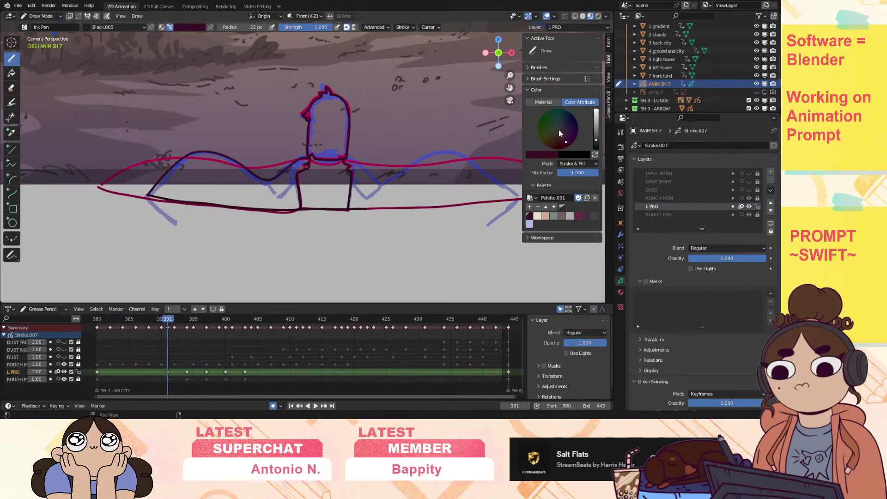
pyautogui.moveTo(508, 88); pyautogui.dragTo(413, 97)
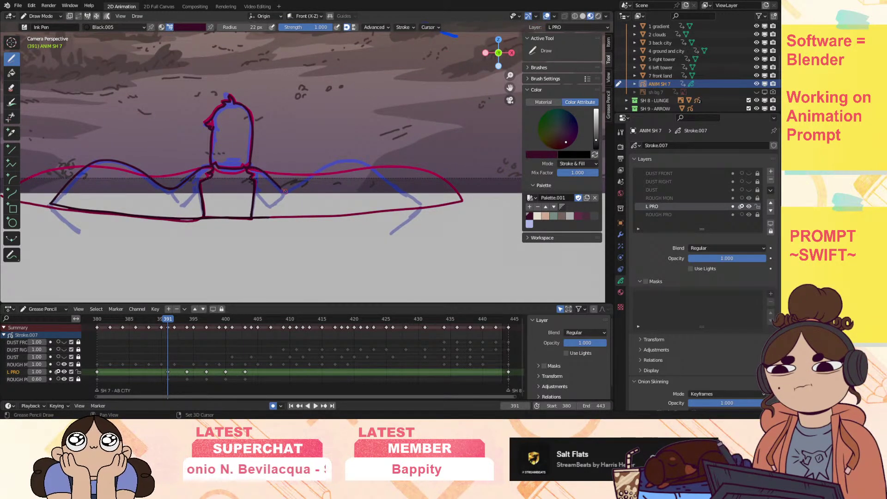
pyautogui.moveTo(289, 192); pyautogui.dragTo(309, 177)
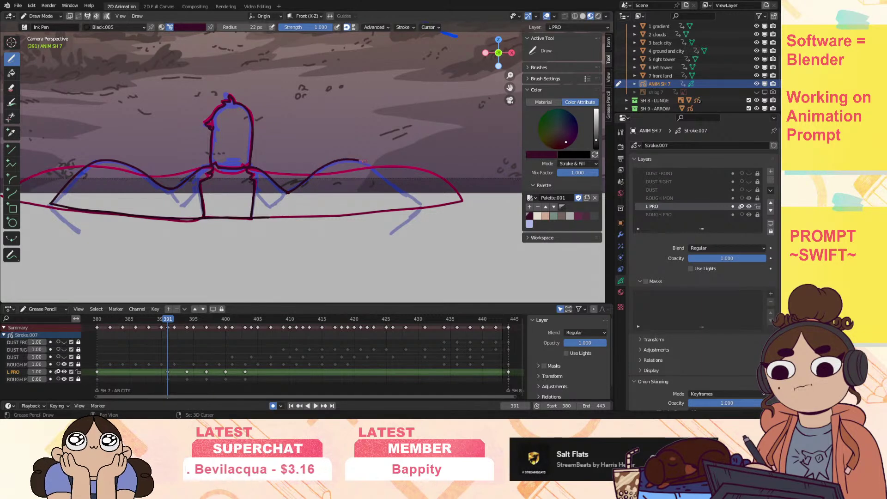
pyautogui.moveTo(372, 169)
pyautogui.mouseDown()
pyautogui.moveTo(431, 207)
pyautogui.moveTo(266, 212)
pyautogui.mouseUp()
# Go to the L PRO keyframe at frame 394 and ink the head, torso sides, one shoulder and the short waist line.
pyautogui.press('Right')
pyautogui.press('Right')
pyautogui.press('Right')
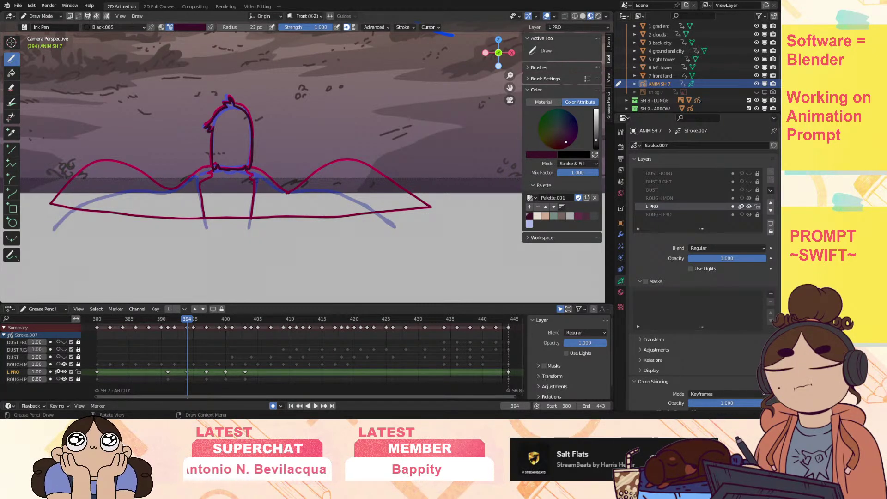
pyautogui.moveTo(209, 170); pyautogui.dragTo(188, 179)
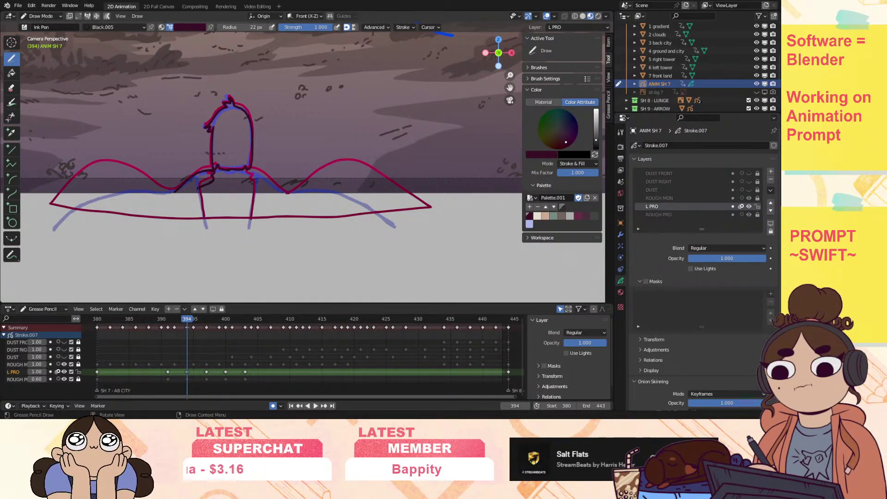
pyautogui.moveTo(195, 220); pyautogui.dragTo(258, 219)
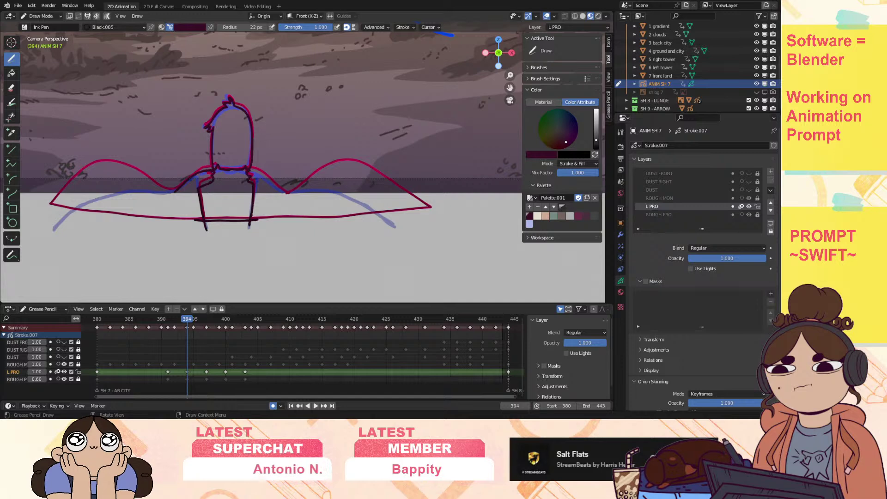
# Ink the lowered, spread cloak along the rough's arms at frame 394 and close its lower edge on both sides.
pyautogui.moveTo(510, 88)
pyautogui.mouseDown()
pyautogui.moveTo(515, 114)
pyautogui.moveTo(590, 35)
pyautogui.mouseUp()
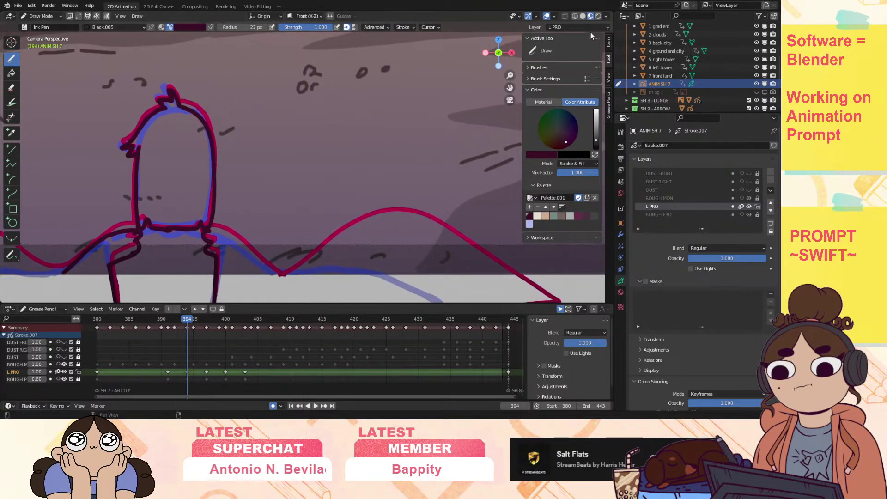
pyautogui.moveTo(206, 229); pyautogui.dragTo(270, 268)
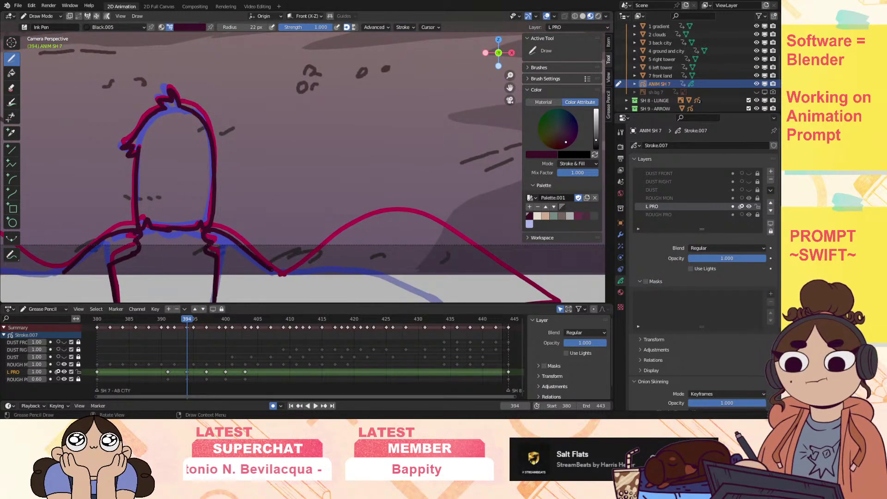
pyautogui.moveTo(509, 75)
pyautogui.mouseDown()
pyautogui.moveTo(504, 86)
pyautogui.moveTo(525, 52)
pyautogui.mouseUp()
pyautogui.moveTo(433, 244)
pyautogui.mouseDown()
pyautogui.moveTo(392, 219)
pyautogui.moveTo(295, 203)
pyautogui.mouseUp()
pyautogui.moveTo(412, 231); pyautogui.dragTo(236, 241)
pyautogui.keyDown('shift'); pyautogui.moveTo(235, 241); pyautogui.dragTo(379, 240, button='middle'); pyautogui.keyUp('shift')
pyautogui.moveTo(294, 204)
pyautogui.mouseDown()
pyautogui.moveTo(173, 221)
pyautogui.moveTo(149, 239)
pyautogui.moveTo(258, 233)
pyautogui.mouseUp()
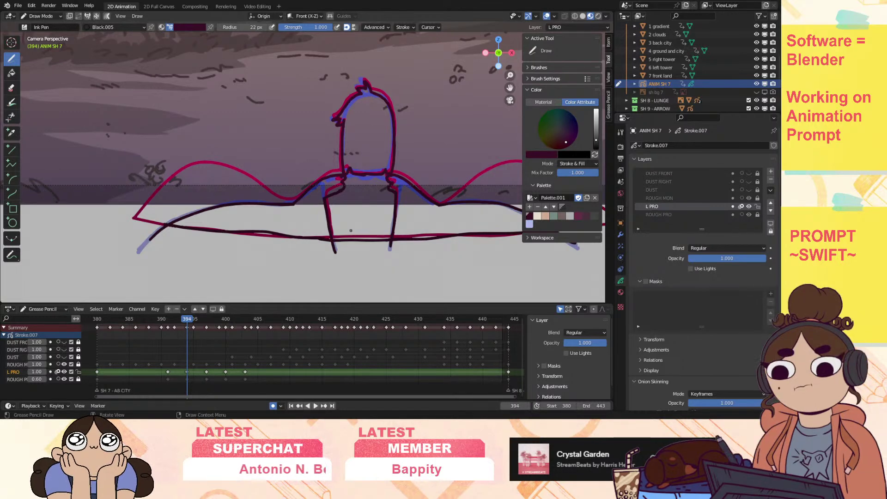
# Go to the keyframe at frame 397 and ink the head outline with its hair tufts and the neckline.
pyautogui.moveTo(207, 320); pyautogui.dragTo(208, 324)
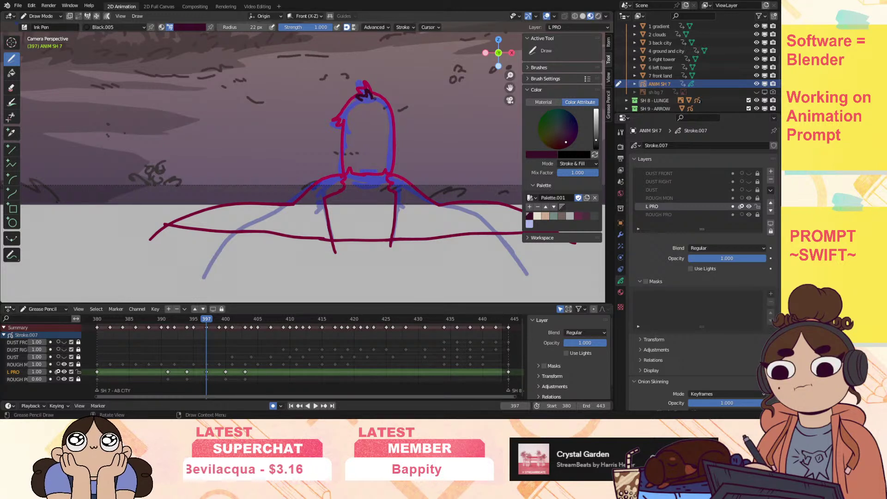
pyautogui.moveTo(375, 97)
pyautogui.mouseDown()
pyautogui.moveTo(387, 109)
pyautogui.moveTo(395, 155)
pyautogui.mouseUp()
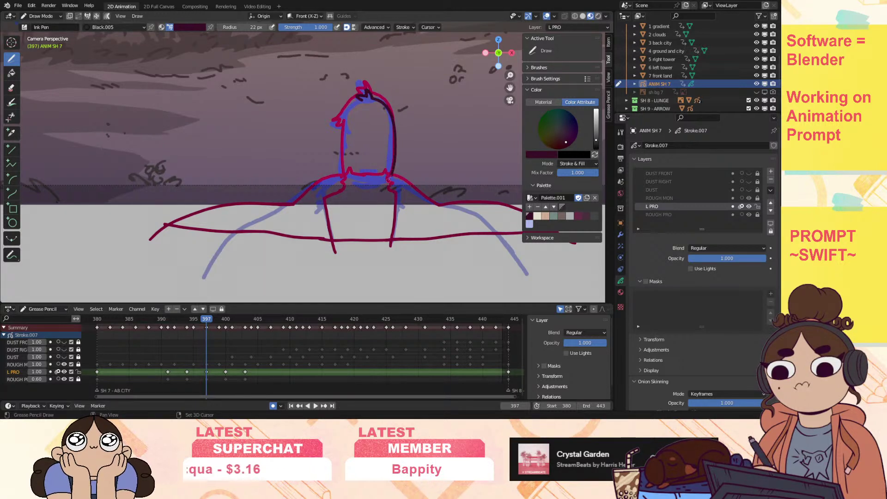
pyautogui.moveTo(368, 177)
pyautogui.mouseDown()
pyautogui.moveTo(350, 176)
pyautogui.moveTo(343, 139)
pyautogui.mouseUp()
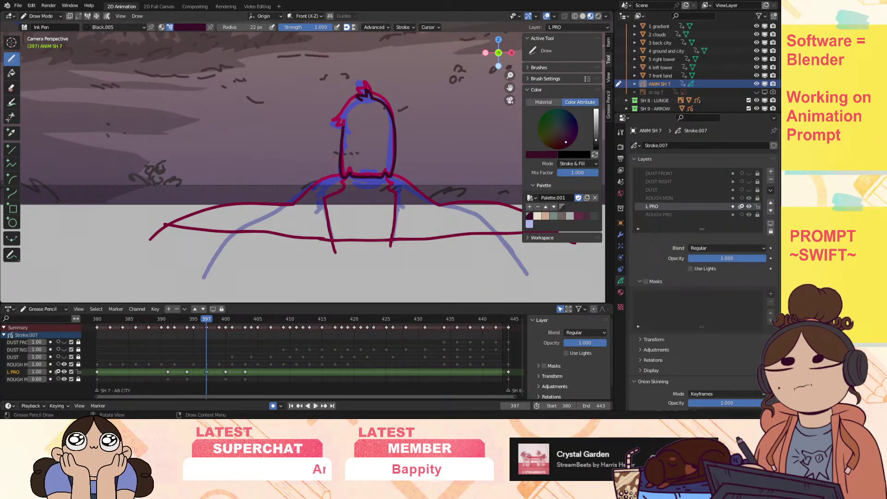
pyautogui.moveTo(360, 100)
pyautogui.mouseDown()
pyautogui.moveTo(332, 124)
pyautogui.moveTo(342, 128)
pyautogui.mouseUp()
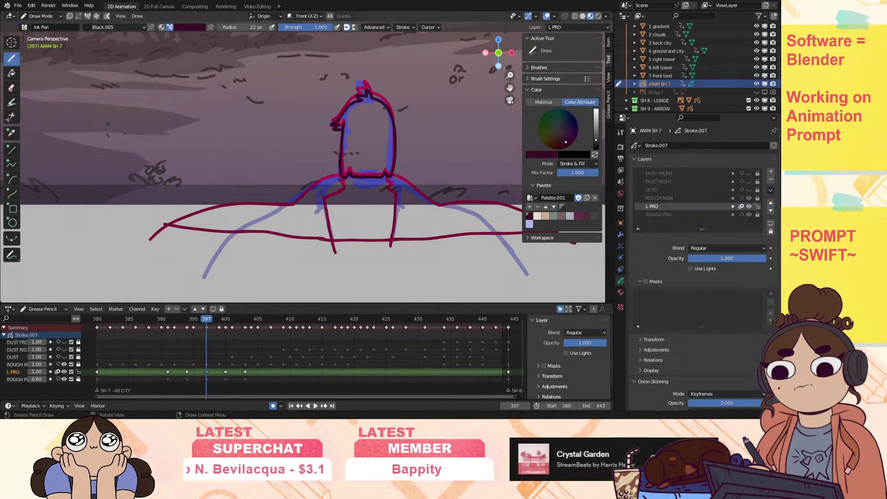
# Ink the torso sides, collar and drooping cloak at frame 397, closing the cloak with a lower edge.
pyautogui.moveTo(332, 197)
pyautogui.mouseDown()
pyautogui.moveTo(325, 200)
pyautogui.moveTo(334, 245)
pyautogui.mouseUp()
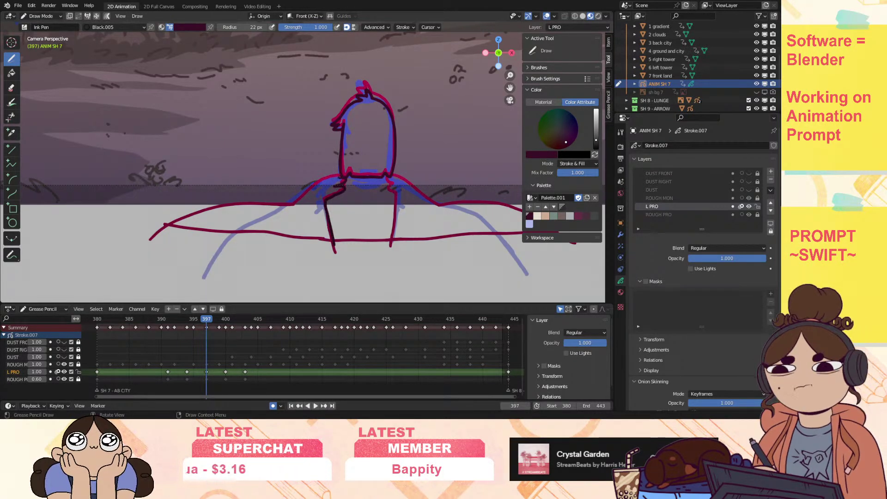
pyautogui.moveTo(291, 201)
pyautogui.mouseDown()
pyautogui.moveTo(212, 254)
pyautogui.moveTo(405, 243)
pyautogui.mouseUp()
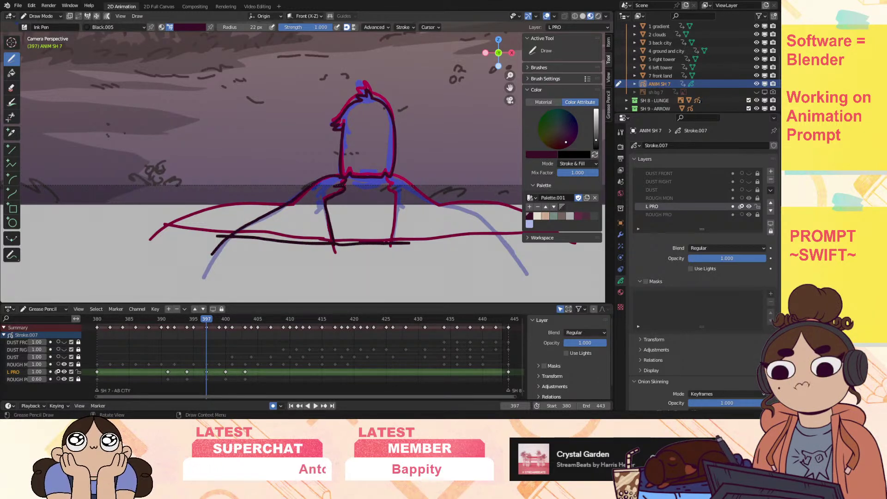
pyautogui.moveTo(394, 178)
pyautogui.mouseDown()
pyautogui.moveTo(515, 253)
pyautogui.moveTo(478, 237)
pyautogui.mouseUp()
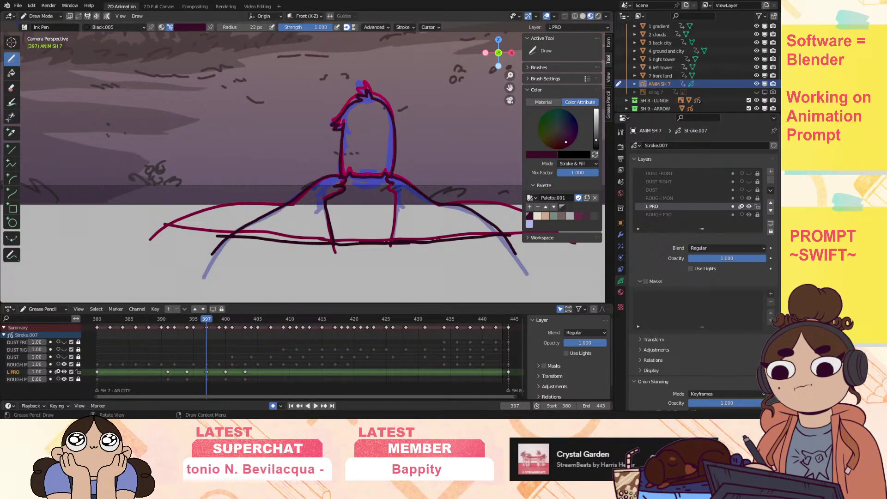
pyautogui.moveTo(396, 189); pyautogui.dragTo(391, 258)
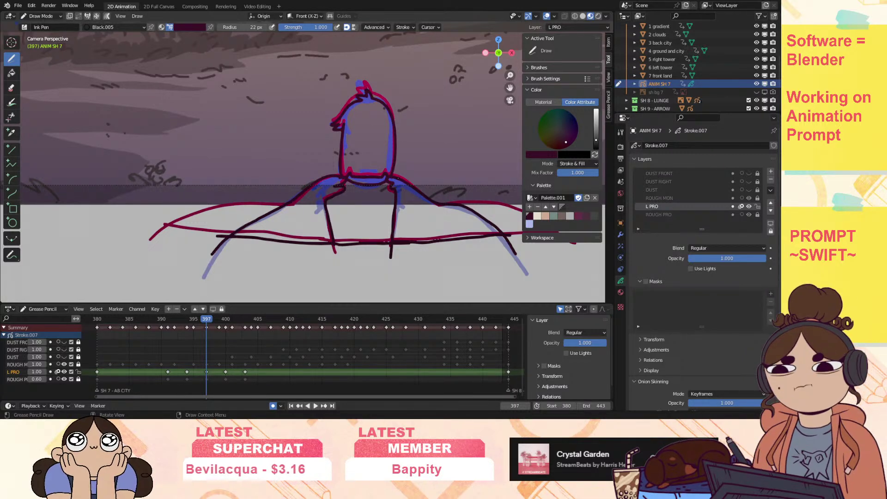
# Copy the L PRO drawing from frame 397 onto the keyframe at frame 400.
pyautogui.moveTo(510, 87); pyautogui.dragTo(441, 89)
pyautogui.press('space')
pyautogui.moveTo(209, 322)
pyautogui.mouseDown()
pyautogui.moveTo(238, 323)
pyautogui.moveTo(226, 327)
pyautogui.mouseUp()
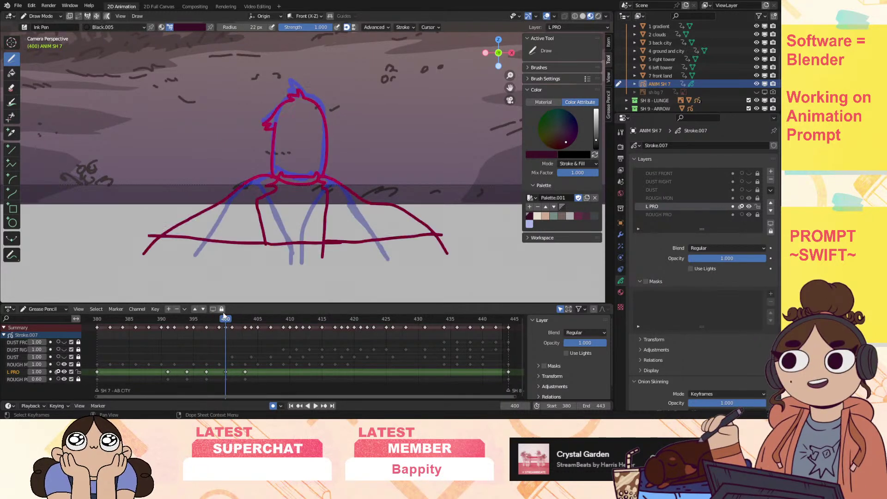
pyautogui.click(207, 373)
pyautogui.click(225, 371)
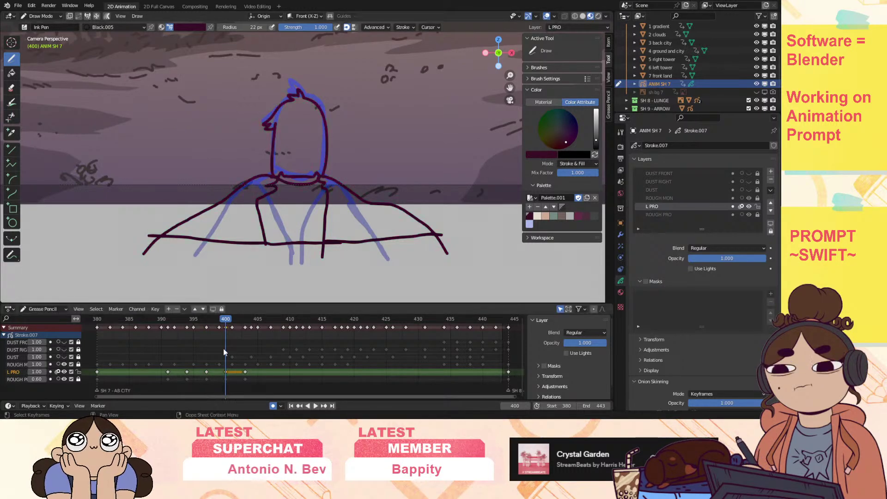
# Switch to Edit Mode and move all the copied strokes at frame 400 slightly upward toward the rough.
pyautogui.click(41, 16)
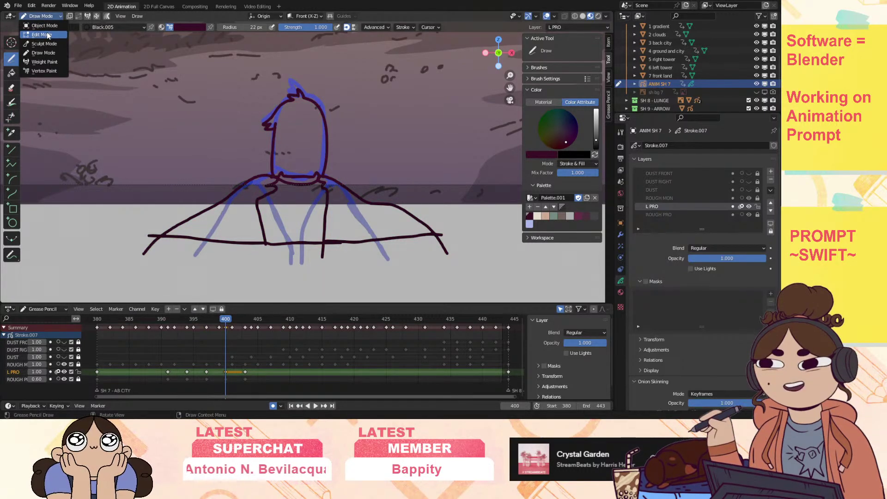
pyautogui.click(46, 32)
pyautogui.moveTo(372, 104)
pyautogui.mouseDown()
pyautogui.moveTo(329, 56)
pyautogui.moveTo(369, 295)
pyautogui.moveTo(481, 152)
pyautogui.moveTo(374, 104)
pyautogui.mouseUp()
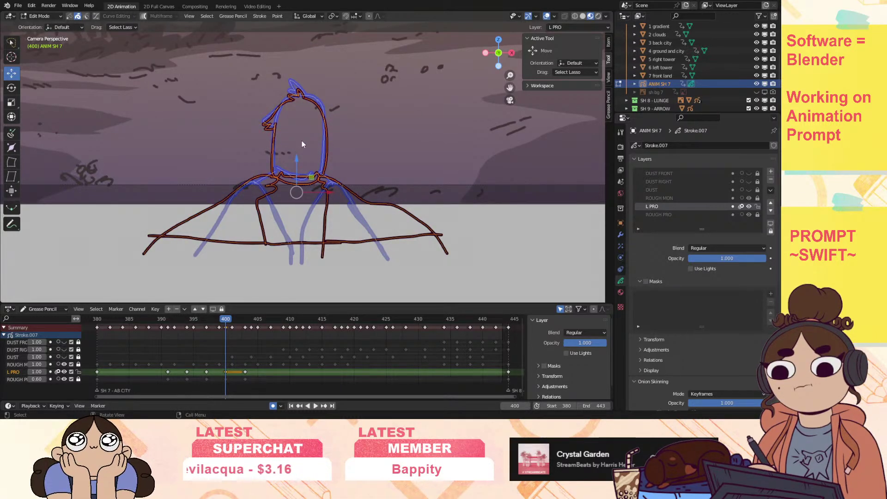
pyautogui.press('g')
pyautogui.click(318, 146)
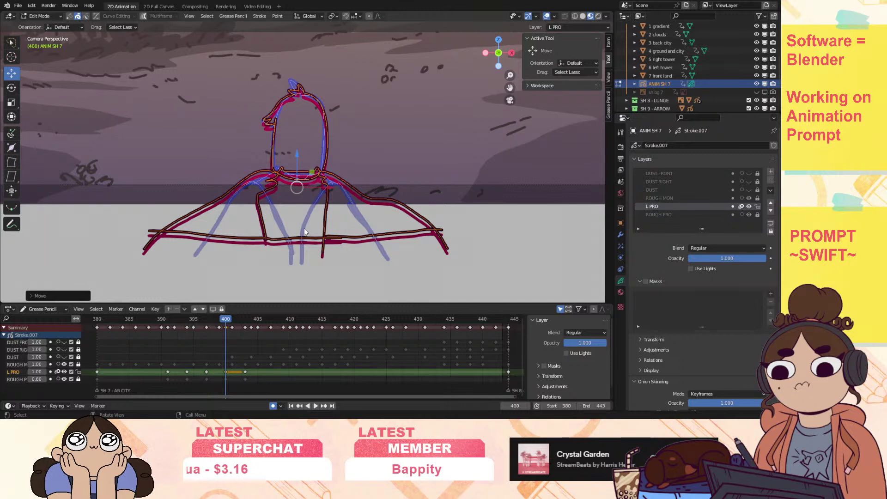
# Copy the adjusted frame 400 drawing onto the L PRO keyframe at frame 403, and return to frame 400.
pyautogui.moveTo(226, 319); pyautogui.dragTo(245, 324)
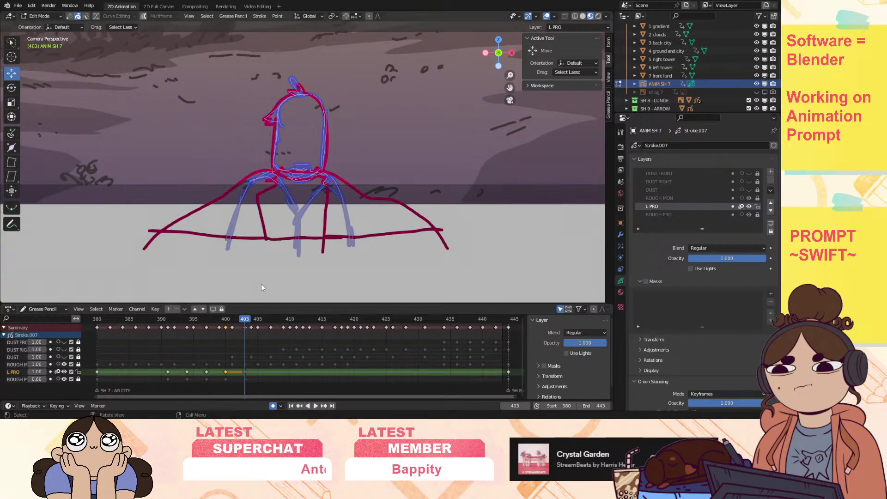
pyautogui.click(245, 372)
pyautogui.moveTo(244, 319)
pyautogui.mouseDown()
pyautogui.moveTo(208, 331)
pyautogui.moveTo(224, 334)
pyautogui.mouseUp()
pyautogui.doubleClick(225, 371)
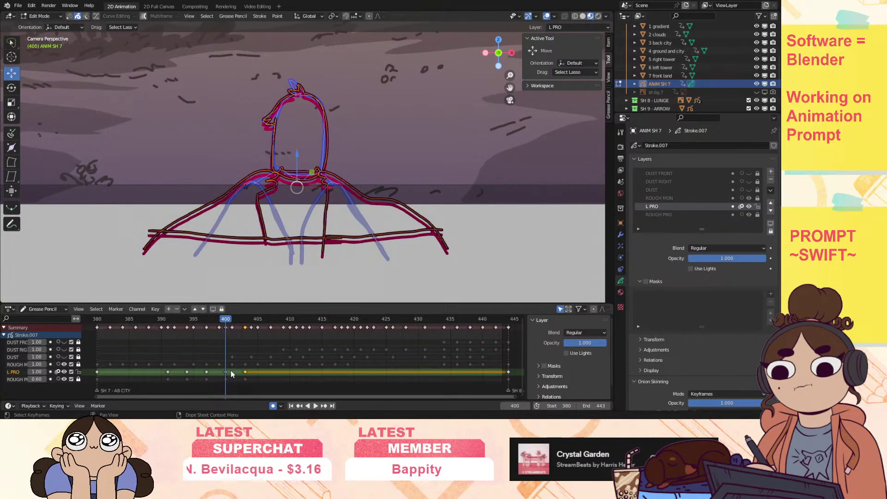
# Return to Draw Mode and erase the copied cloak and near torso lines at frame 400, keeping the head and collar.
pyautogui.click(41, 16)
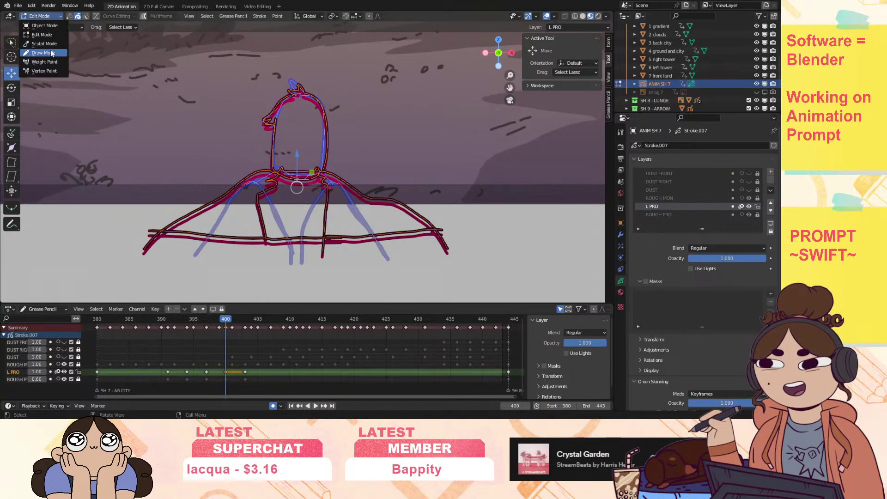
pyautogui.click(42, 54)
pyautogui.moveTo(255, 173)
pyautogui.keyDown('ctrl'); pyautogui.mouseDown()
pyautogui.moveTo(273, 189)
pyautogui.moveTo(267, 239)
pyautogui.moveTo(183, 232)
pyautogui.moveTo(194, 210)
pyautogui.mouseUp(); pyautogui.keyUp('ctrl')
pyautogui.moveTo(148, 235); pyautogui.dragTo(236, 184)
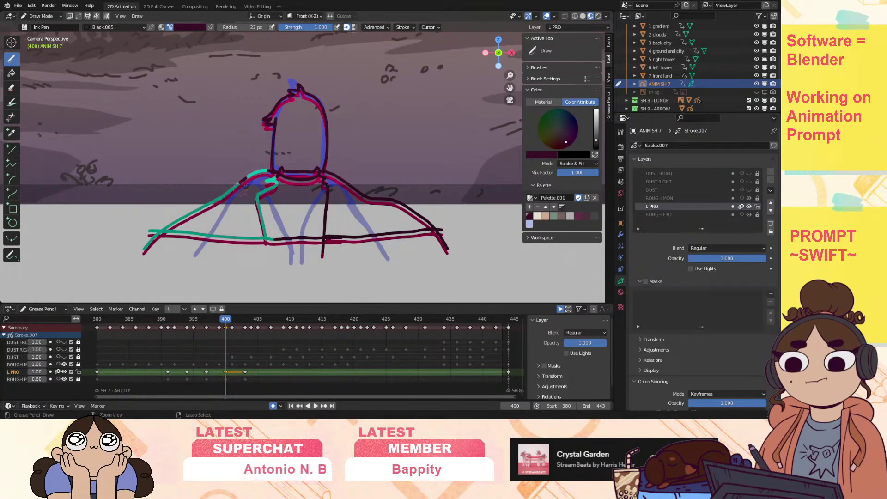
pyautogui.moveTo(326, 173)
pyautogui.keyDown('ctrl'); pyautogui.mouseDown()
pyautogui.moveTo(406, 205)
pyautogui.moveTo(441, 234)
pyautogui.moveTo(339, 236)
pyautogui.mouseUp(); pyautogui.keyUp('ctrl')
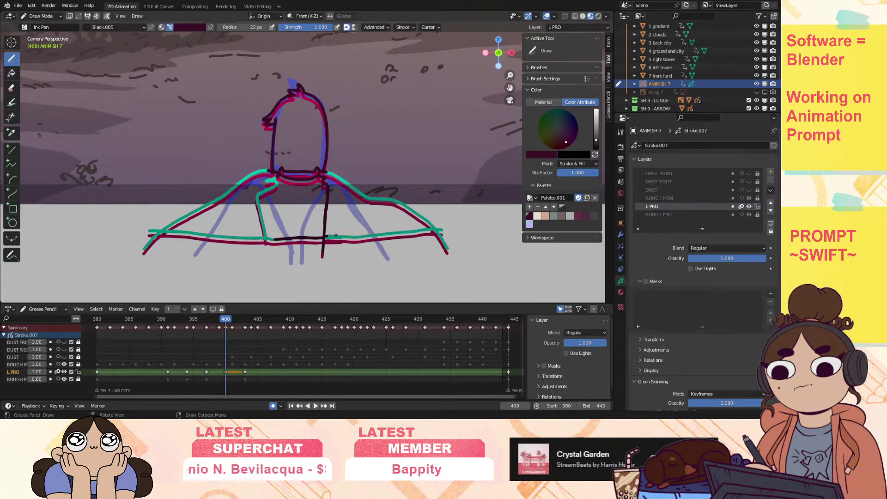
pyautogui.press('space')
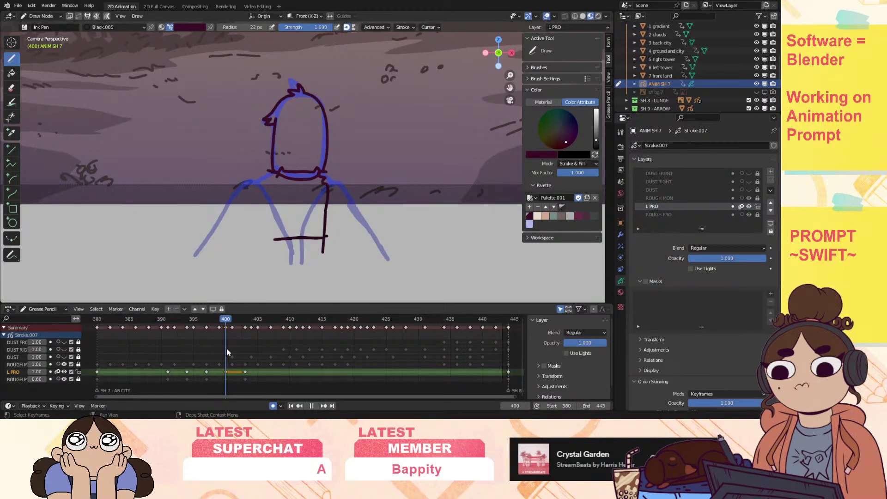
pyautogui.press('space')
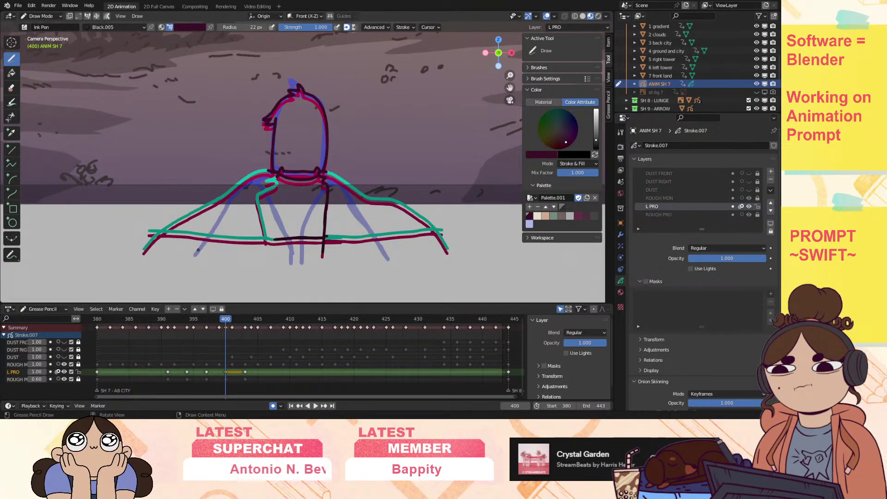
# Ink the narrower cloak and inward-tapering torso over the rough at frame 400, replacing the old torso side and closing the lower edge.
pyautogui.moveTo(199, 247); pyautogui.dragTo(253, 176)
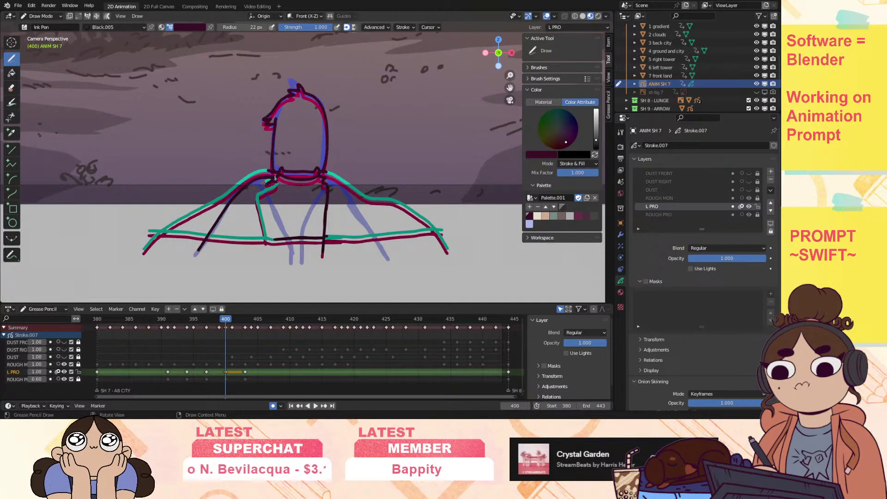
pyautogui.moveTo(270, 200); pyautogui.dragTo(278, 215)
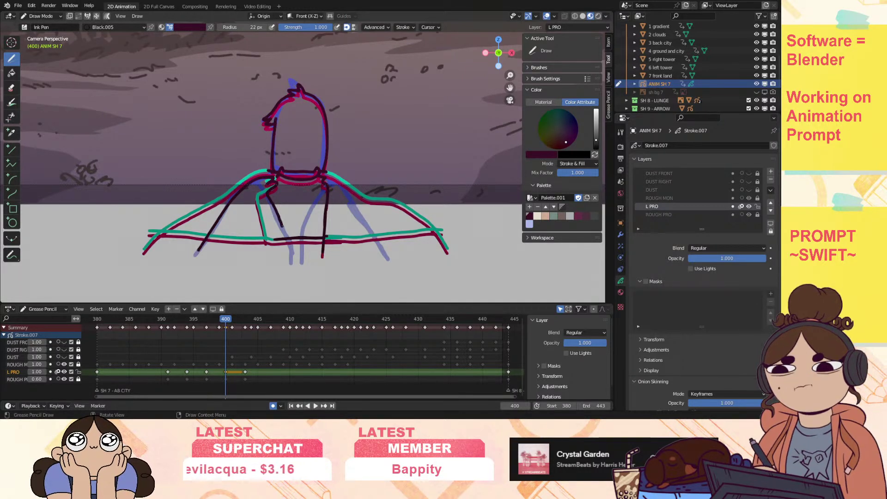
pyautogui.hotkey('ctrl', 'z')
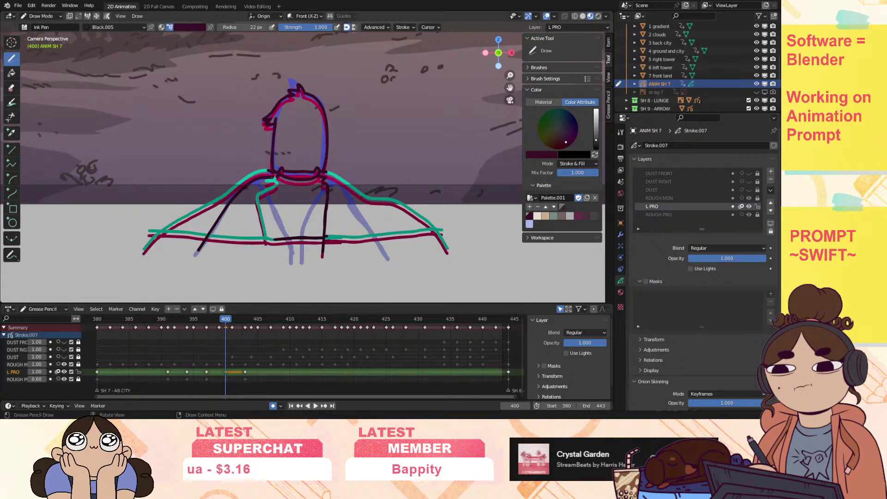
pyautogui.moveTo(275, 189); pyautogui.dragTo(286, 238)
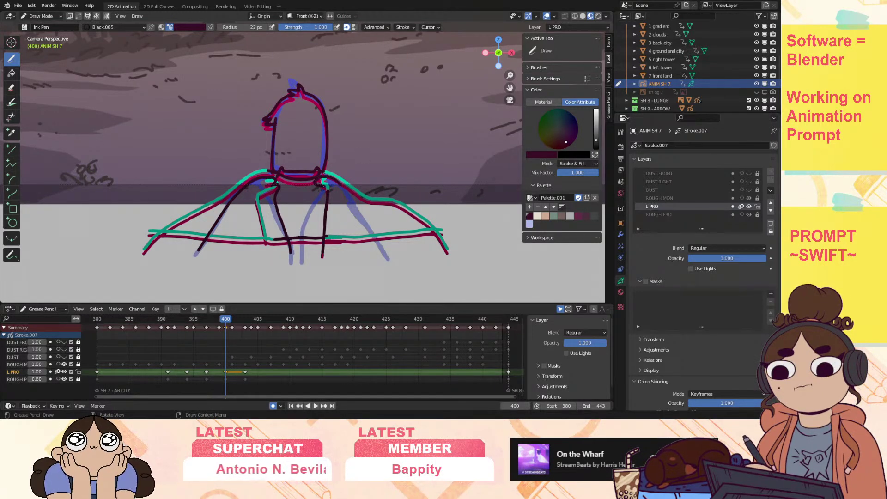
pyautogui.moveTo(316, 192); pyautogui.dragTo(303, 220)
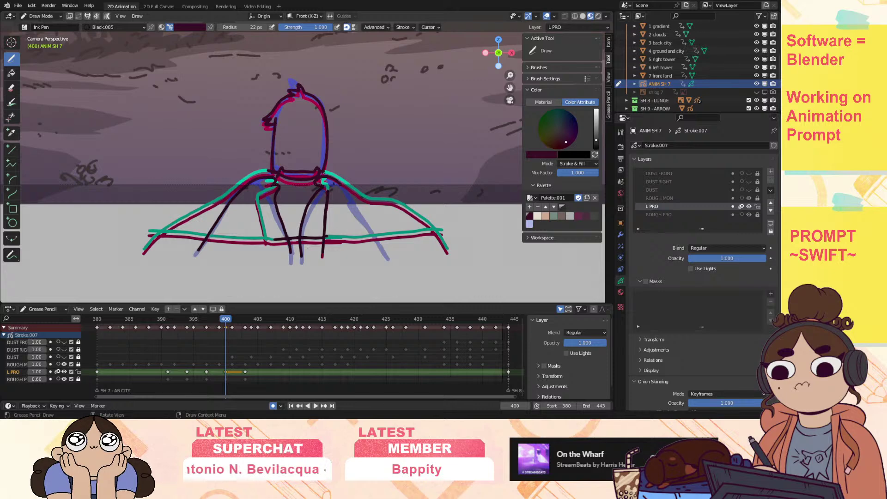
pyautogui.moveTo(342, 187)
pyautogui.mouseDown()
pyautogui.moveTo(384, 241)
pyautogui.moveTo(325, 239)
pyautogui.mouseUp()
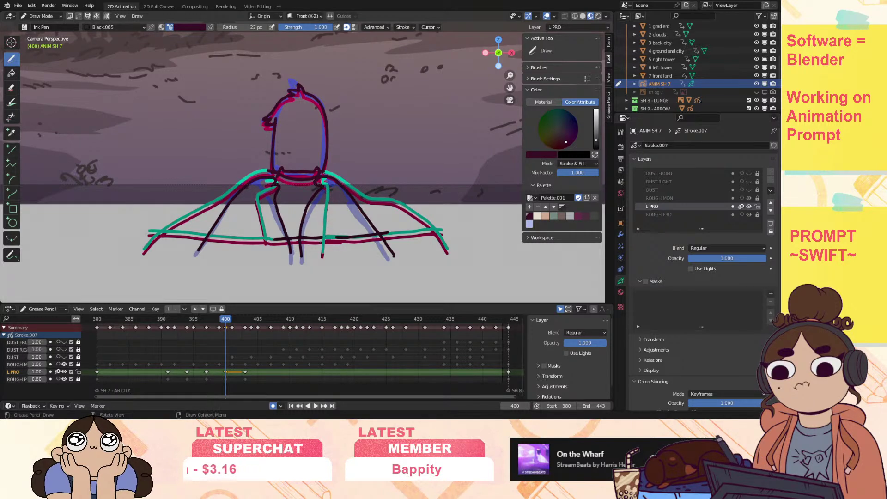
pyautogui.moveTo(309, 236); pyautogui.dragTo(344, 238)
pyautogui.moveTo(191, 234); pyautogui.dragTo(298, 244)
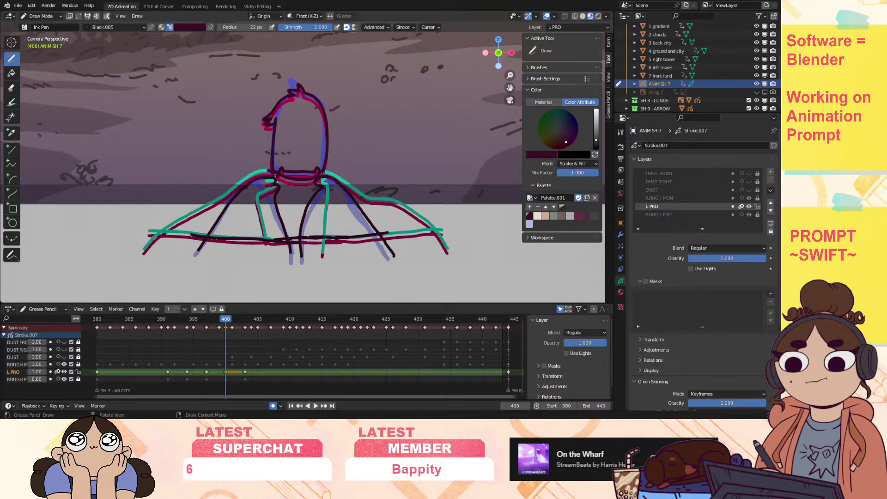
# Turn off onion skinning for the L PRO layer and play back the animation around frame 400 to check it.
pyautogui.click(51, 372)
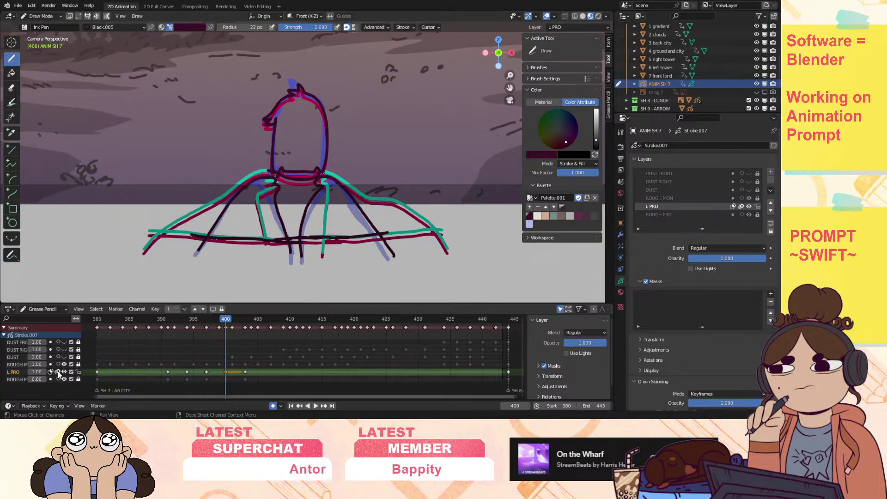
pyautogui.click(50, 371)
pyautogui.press('space')
pyautogui.moveTo(239, 327)
pyautogui.mouseDown()
pyautogui.moveTo(207, 333)
pyautogui.moveTo(226, 334)
pyautogui.mouseUp()
pyautogui.press('space')
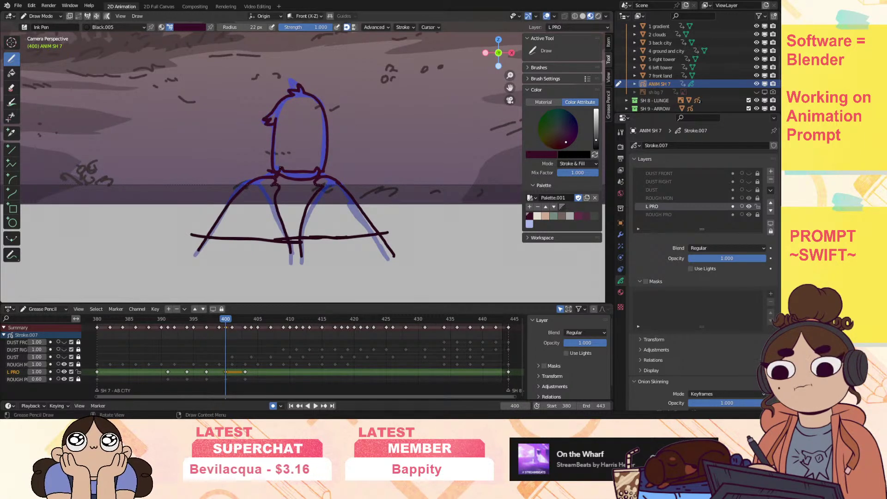
# Turn on onion skinning for L PRO, compare the keyframes from 391 to 403, and turn it off again at frame 403.
pyautogui.press('space')
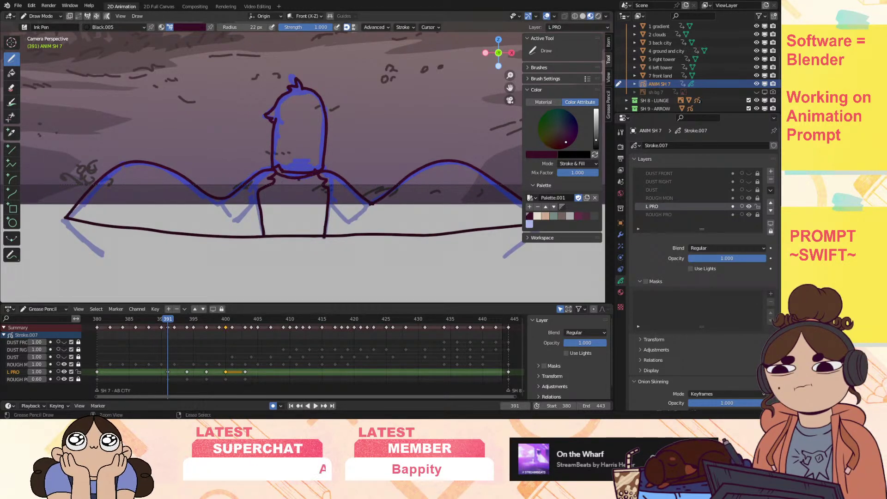
pyautogui.click(57, 371)
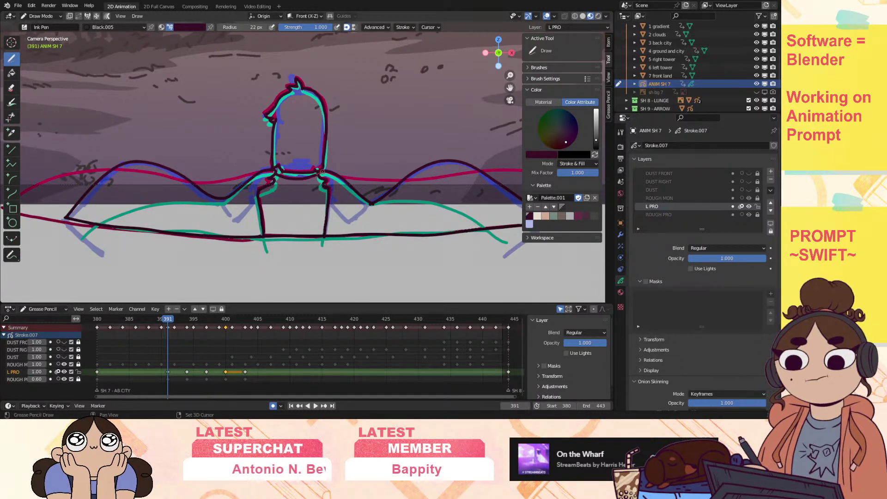
pyautogui.press('space')
pyautogui.press('space')
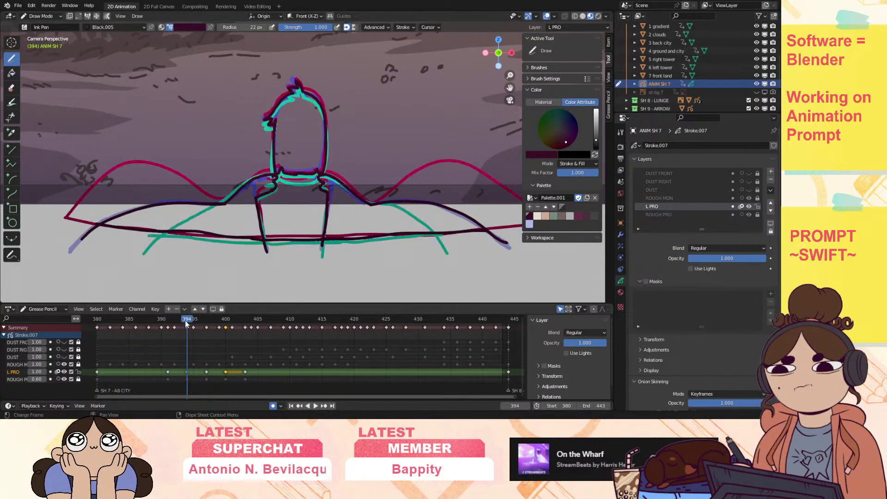
pyautogui.moveTo(276, 178); pyautogui.dragTo(323, 176)
pyautogui.press('space')
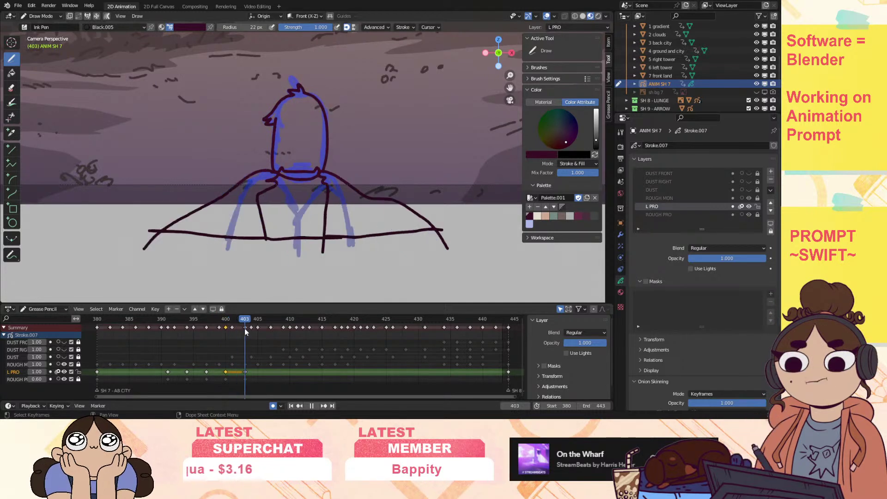
pyautogui.press('space')
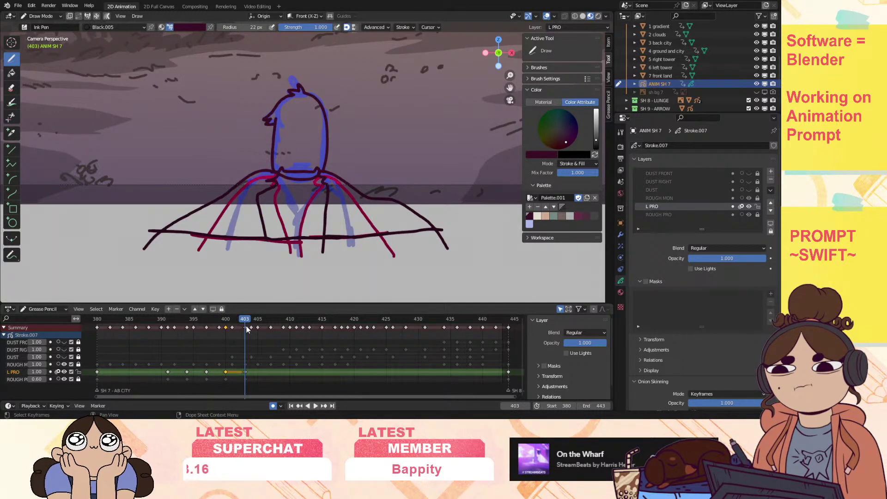
pyautogui.click(58, 372)
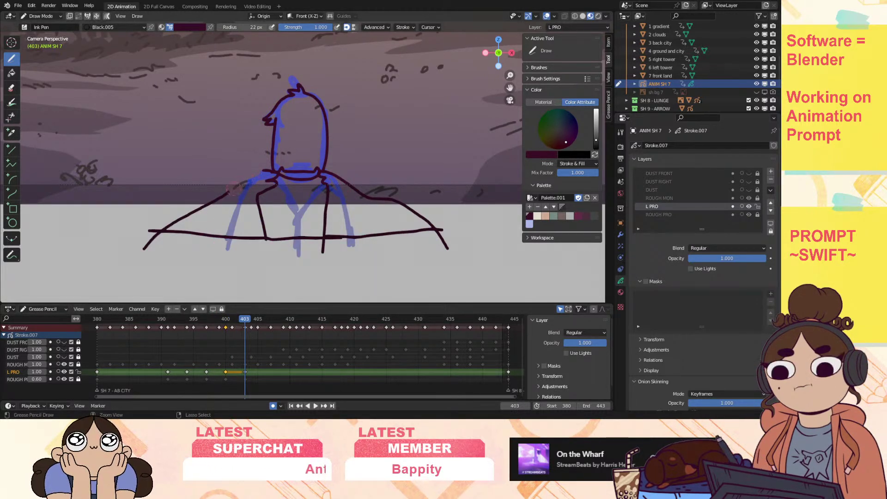
# Ink the narrower left cloak side over the rough at frame 403, forming the V-shaped opening, and erase the old torso lines.
pyautogui.hotkey('ctrl', 'z')
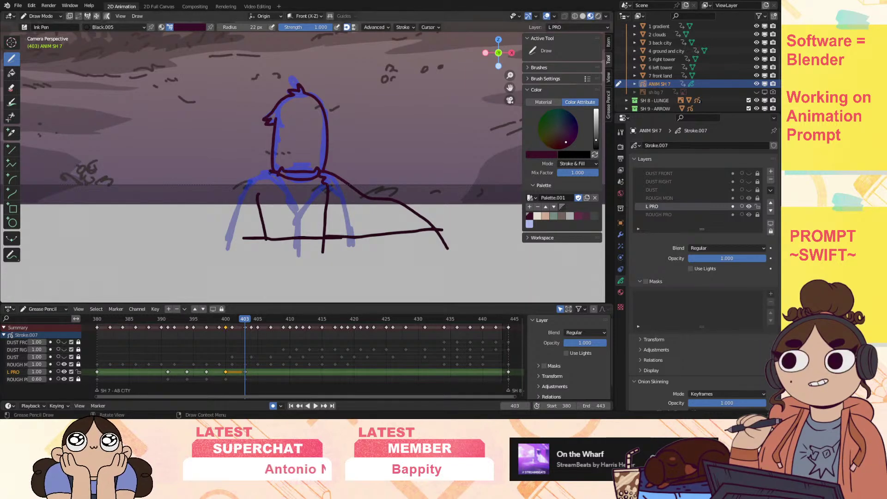
pyautogui.moveTo(232, 224); pyautogui.dragTo(224, 247)
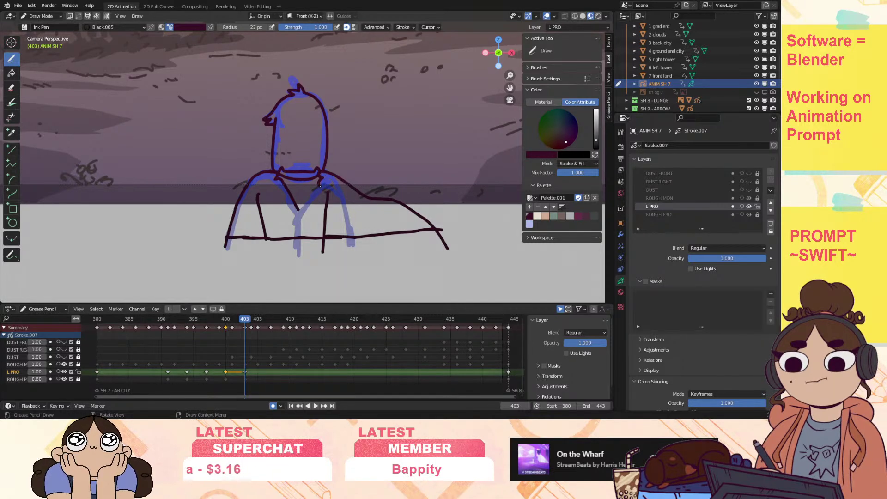
pyautogui.moveTo(297, 233)
pyautogui.keyDown('ctrl'); pyautogui.mouseDown()
pyautogui.moveTo(298, 215)
pyautogui.moveTo(330, 190)
pyautogui.mouseUp(); pyautogui.keyUp('ctrl')
pyautogui.keyDown('ctrl'); pyautogui.moveTo(325, 220); pyautogui.dragTo(324, 233); pyautogui.keyUp('ctrl')
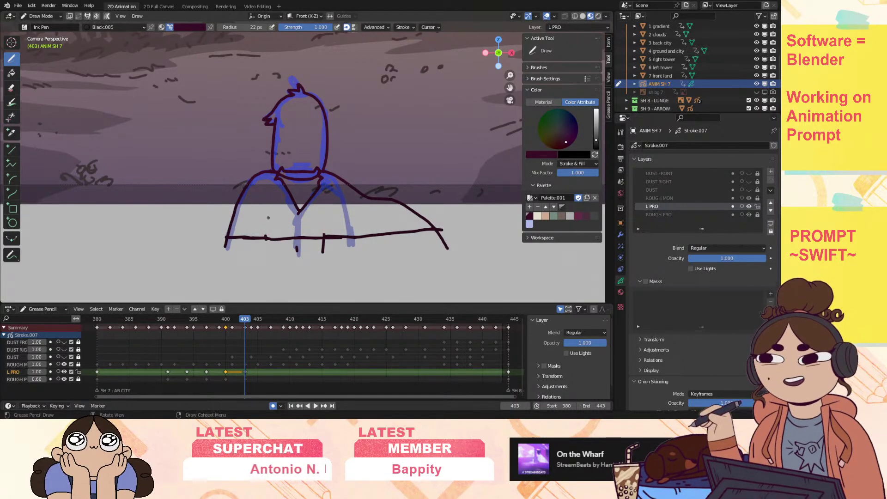
# Erase the old wide right cloak side and excess lower edge at frame 403, and ink a narrower right side over the rough.
pyautogui.keyDown('ctrl'); pyautogui.moveTo(332, 175); pyautogui.dragTo(366, 196); pyautogui.keyUp('ctrl')
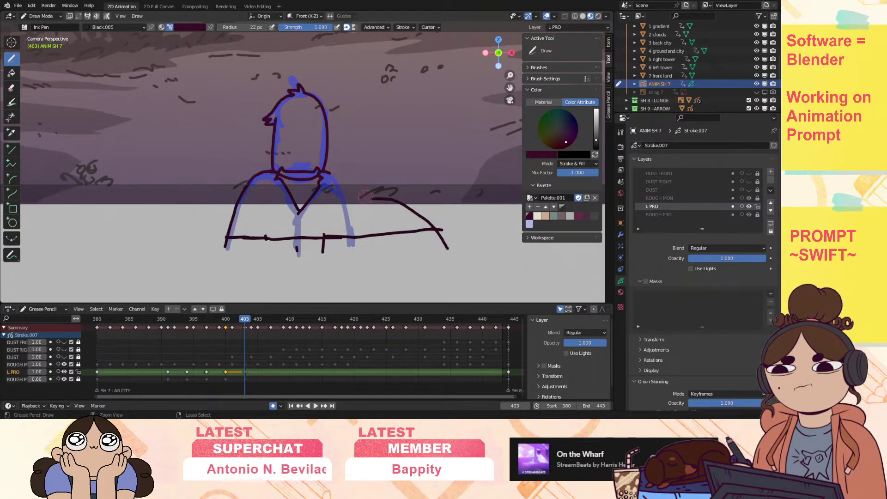
pyautogui.keyDown('ctrl'); pyautogui.moveTo(427, 230); pyautogui.dragTo(413, 230); pyautogui.keyUp('ctrl')
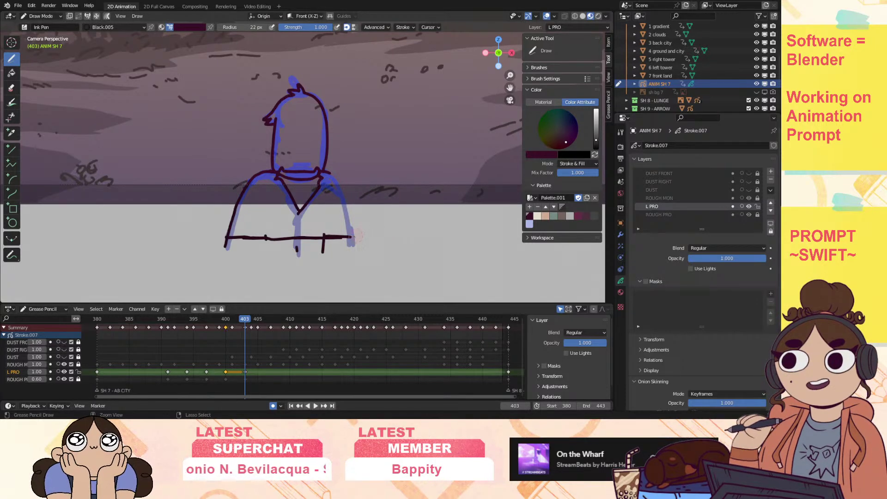
pyautogui.keyDown('ctrl'); pyautogui.moveTo(360, 236); pyautogui.dragTo(348, 237); pyautogui.keyUp('ctrl')
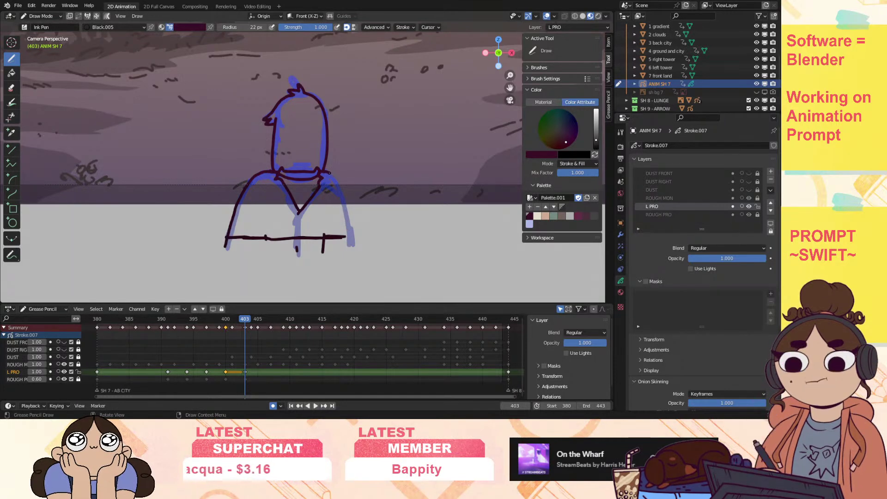
pyautogui.keyDown('shift'); pyautogui.moveTo(352, 240); pyautogui.dragTo(352, 238); pyautogui.keyUp('shift')
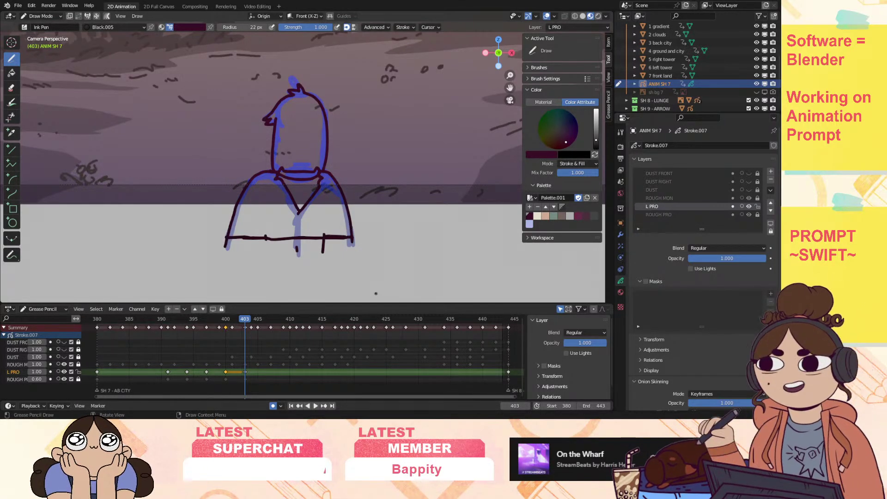
# Scrub through the shot to check it, return to frame 403, and nudge the head and collar lines in Sculpt Mode with the Push brush.
pyautogui.moveTo(247, 320); pyautogui.dragTo(273, 327)
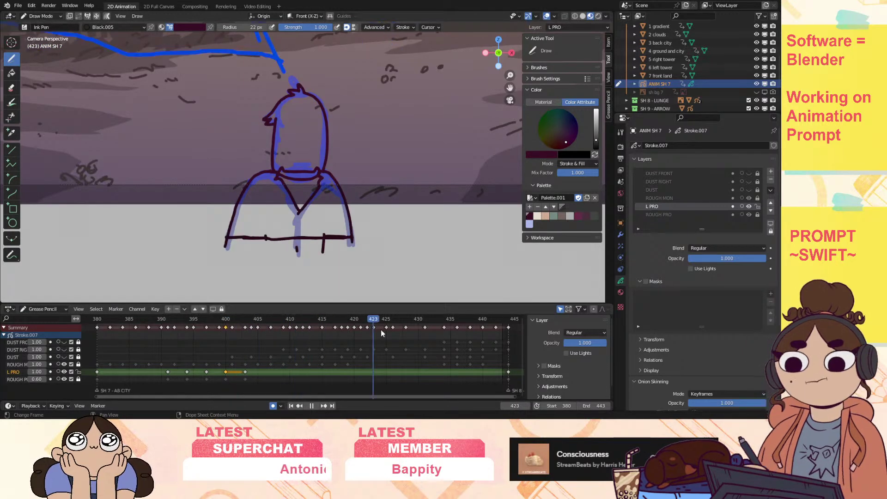
pyautogui.moveTo(195, 373)
pyautogui.mouseDown()
pyautogui.moveTo(129, 378)
pyautogui.moveTo(273, 383)
pyautogui.moveTo(173, 395)
pyautogui.moveTo(290, 385)
pyautogui.moveTo(234, 393)
pyautogui.moveTo(246, 392)
pyautogui.mouseUp()
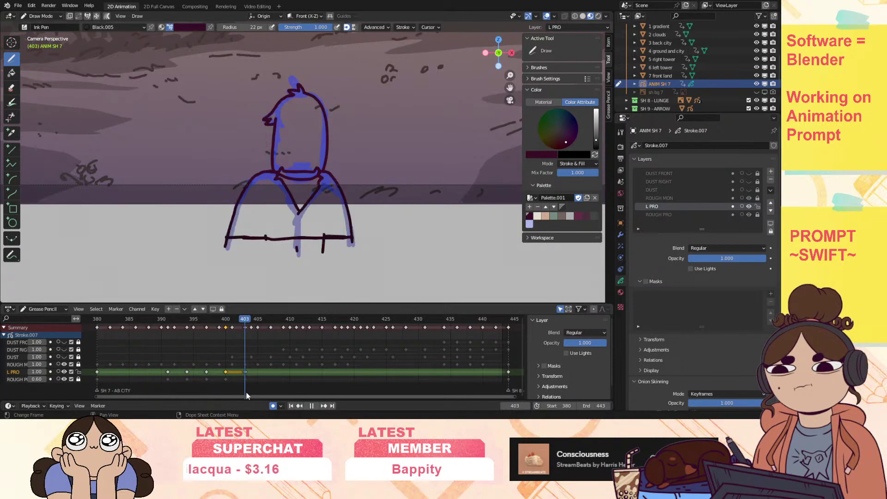
pyautogui.click(49, 18)
pyautogui.click(44, 43)
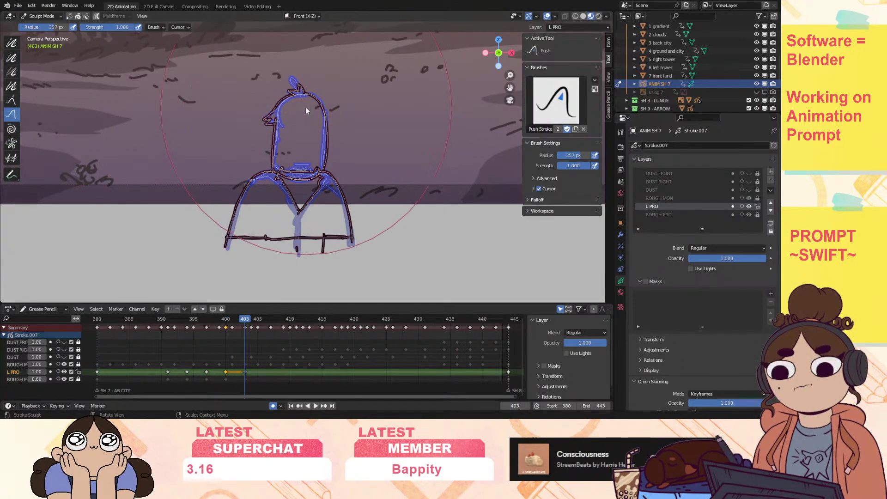
pyautogui.moveTo(304, 104); pyautogui.dragTo(305, 102)
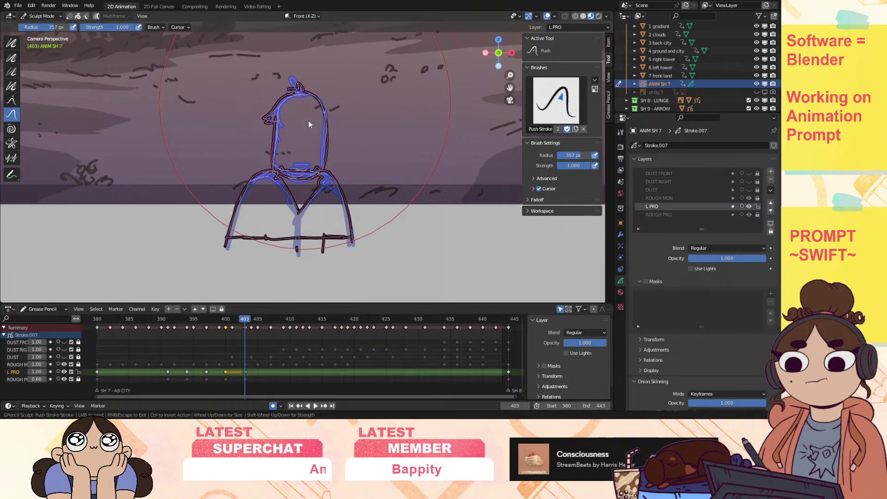
pyautogui.moveTo(309, 176); pyautogui.dragTo(308, 174)
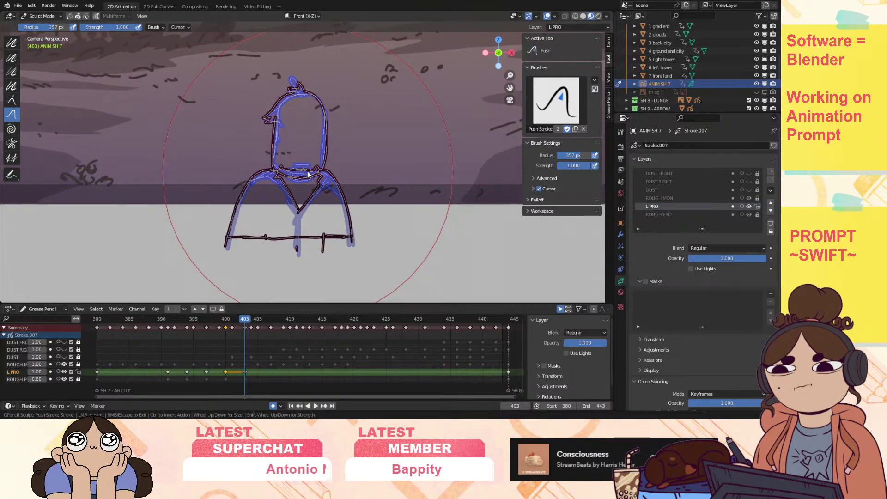
# Push the head, collar and cloak lines slightly upward on the frame 400 drawing.
pyautogui.moveTo(247, 332)
pyautogui.mouseDown()
pyautogui.moveTo(180, 337)
pyautogui.moveTo(258, 349)
pyautogui.moveTo(139, 388)
pyautogui.moveTo(263, 379)
pyautogui.moveTo(225, 387)
pyautogui.mouseUp()
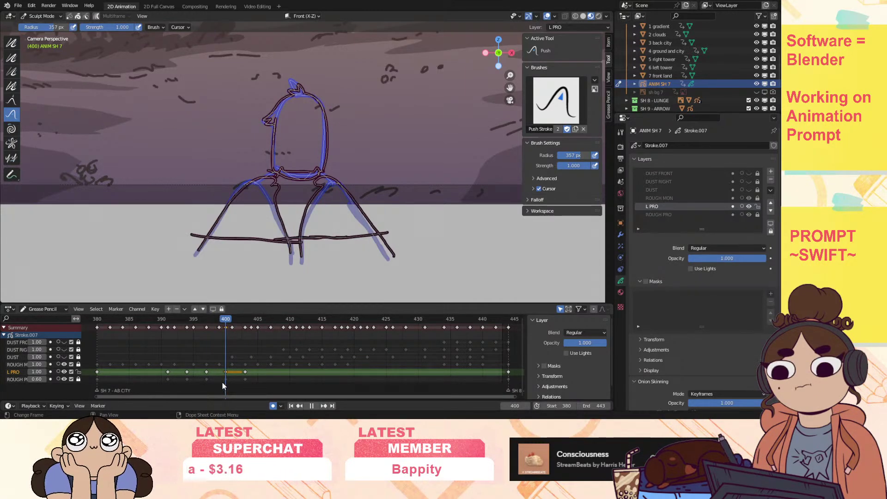
pyautogui.moveTo(302, 157); pyautogui.dragTo(301, 150)
pyautogui.moveTo(296, 204); pyautogui.dragTo(296, 200)
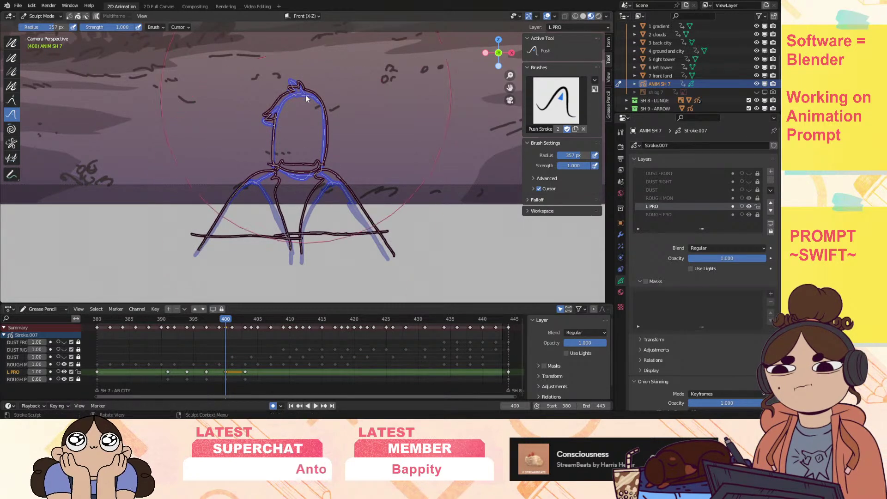
# Compare frame 400 with the following keyframe and push the top of the head slightly upward at frame 403.
pyautogui.press('space')
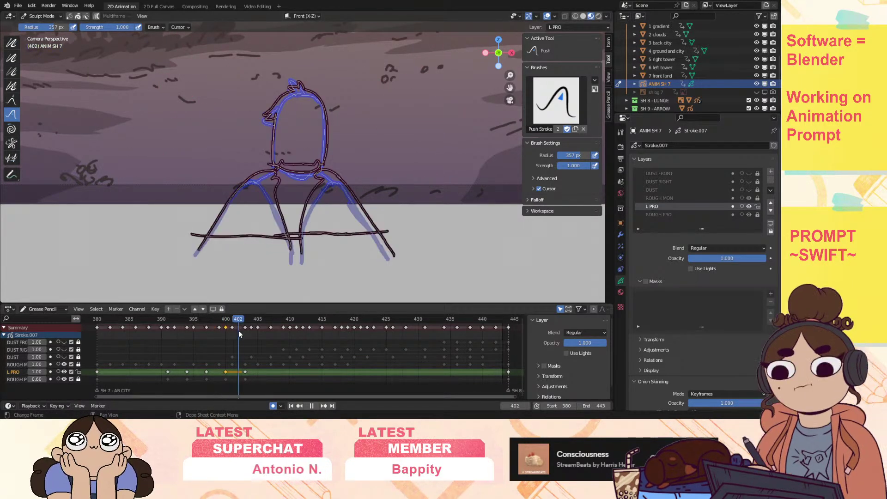
pyautogui.moveTo(258, 340)
pyautogui.mouseDown()
pyautogui.moveTo(229, 345)
pyautogui.moveTo(255, 348)
pyautogui.moveTo(242, 348)
pyautogui.mouseUp()
pyautogui.press('space')
pyautogui.moveTo(304, 92); pyautogui.dragTo(308, 84)
# Play the animation from frame 380 with the head framed closely to check its motion.
pyautogui.keyDown('ctrl'); pyautogui.moveTo(514, 74); pyautogui.dragTo(479, 170, button='middle'); pyautogui.keyUp('ctrl')
pyautogui.moveTo(510, 75); pyautogui.dragTo(508, 67)
pyautogui.moveTo(244, 320); pyautogui.dragTo(121, 365)
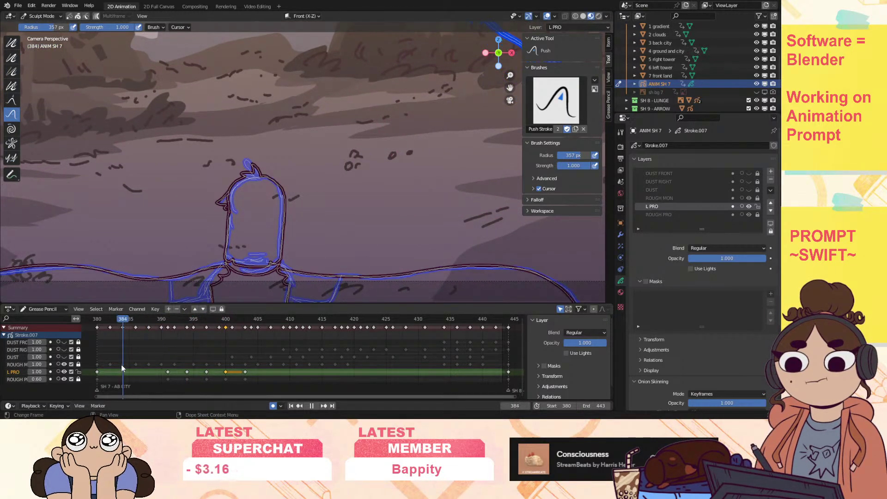
pyautogui.press('space')
pyautogui.click(98, 319)
pyautogui.click(315, 406)
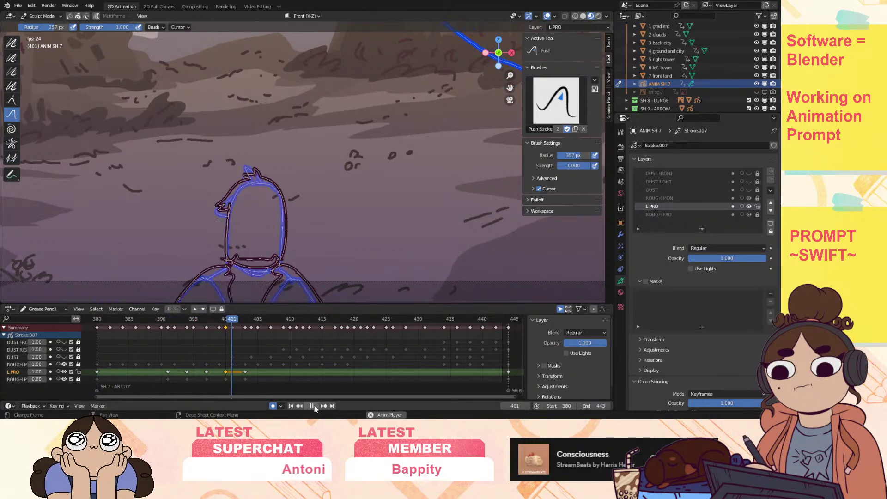
pyautogui.click(314, 405)
# Push the head lines downward at frame 400 and compare the pose with the keyframes at 397 and 403.
pyautogui.moveTo(254, 318)
pyautogui.mouseDown()
pyautogui.moveTo(216, 334)
pyautogui.moveTo(224, 342)
pyautogui.mouseUp()
pyautogui.moveTo(260, 193); pyautogui.dragTo(261, 204)
pyautogui.moveTo(226, 320)
pyautogui.mouseDown()
pyautogui.moveTo(245, 323)
pyautogui.moveTo(207, 335)
pyautogui.moveTo(242, 346)
pyautogui.moveTo(154, 339)
pyautogui.moveTo(226, 348)
pyautogui.moveTo(206, 355)
pyautogui.mouseUp()
pyautogui.moveTo(206, 319)
pyautogui.mouseDown()
pyautogui.moveTo(172, 332)
pyautogui.moveTo(248, 343)
pyautogui.moveTo(218, 363)
pyautogui.moveTo(245, 362)
pyautogui.mouseUp()
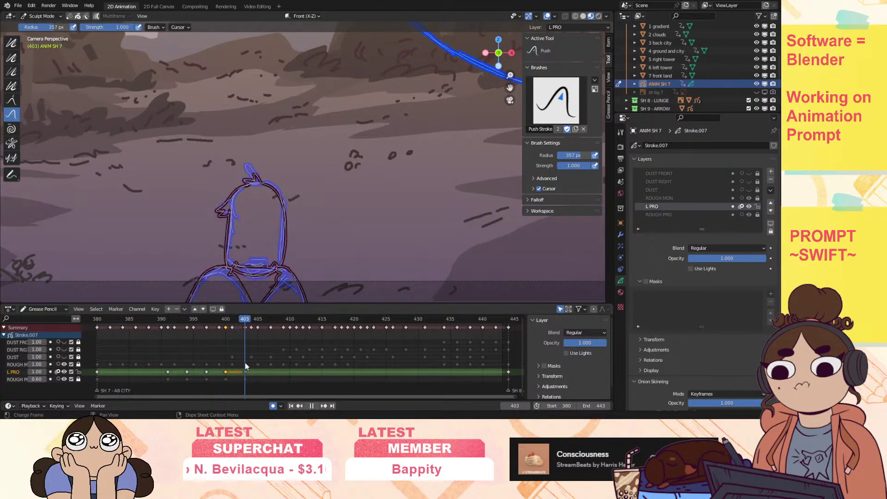
# Nudge the character's outline at frame 403 with the Push brush, and hide the ROUGH PRO layer.
pyautogui.moveTo(254, 209); pyautogui.dragTo(254, 201)
pyautogui.moveTo(259, 278); pyautogui.dragTo(262, 274)
pyautogui.moveTo(245, 332)
pyautogui.mouseDown()
pyautogui.moveTo(217, 330)
pyautogui.moveTo(255, 338)
pyautogui.moveTo(210, 351)
pyautogui.moveTo(258, 362)
pyautogui.moveTo(163, 381)
pyautogui.moveTo(273, 367)
pyautogui.mouseUp()
pyautogui.moveTo(509, 75); pyautogui.dragTo(510, 122)
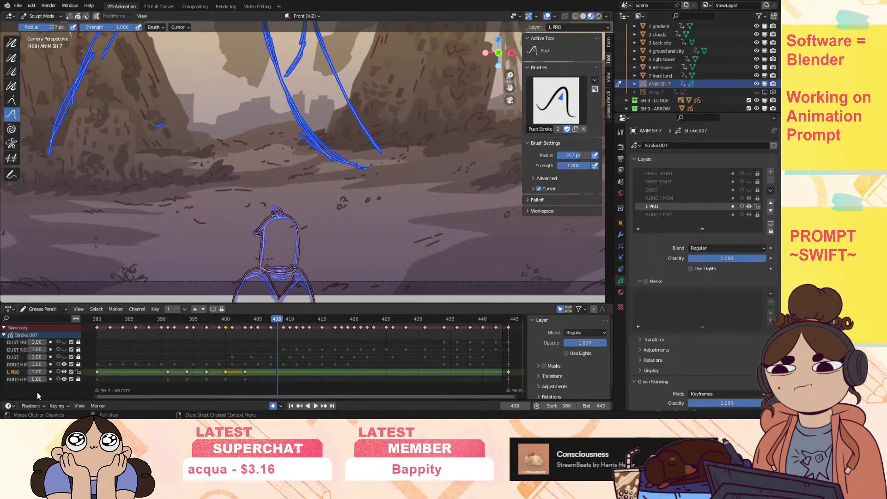
pyautogui.click(52, 381)
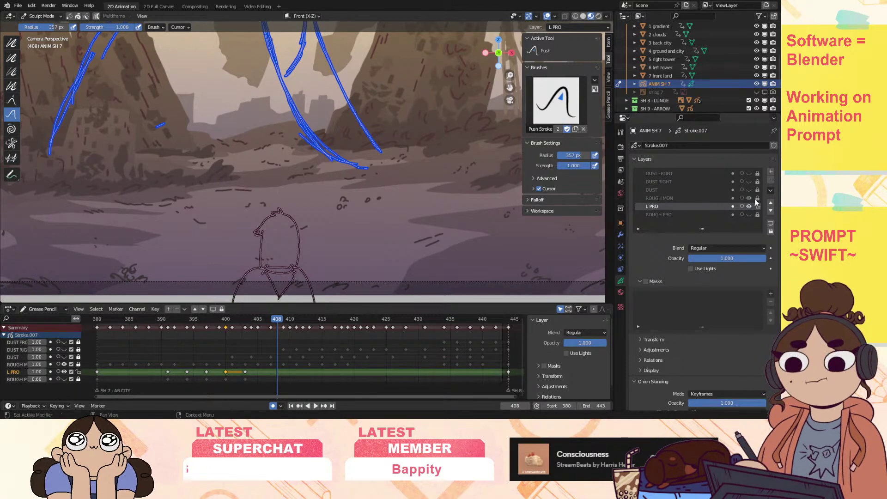
# Duplicate the L PRO layer and rename the copy C PRO.
pyautogui.click(770, 189)
pyautogui.click(749, 209)
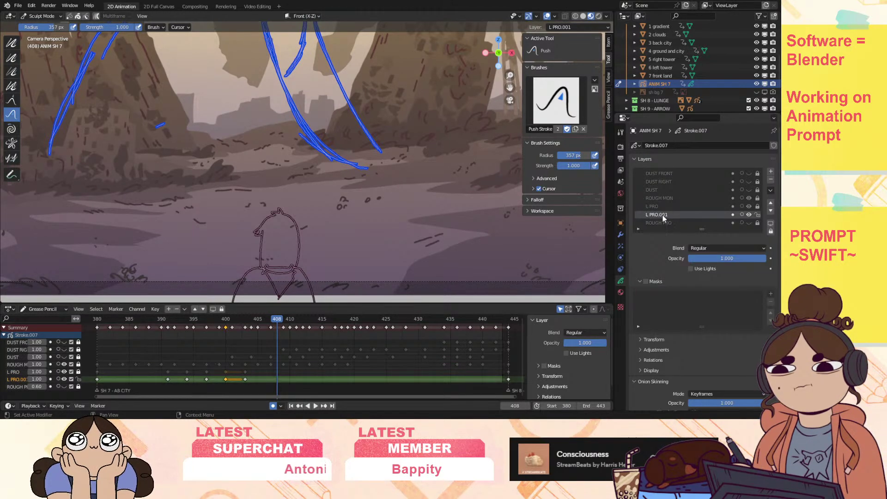
pyautogui.write('C PR')
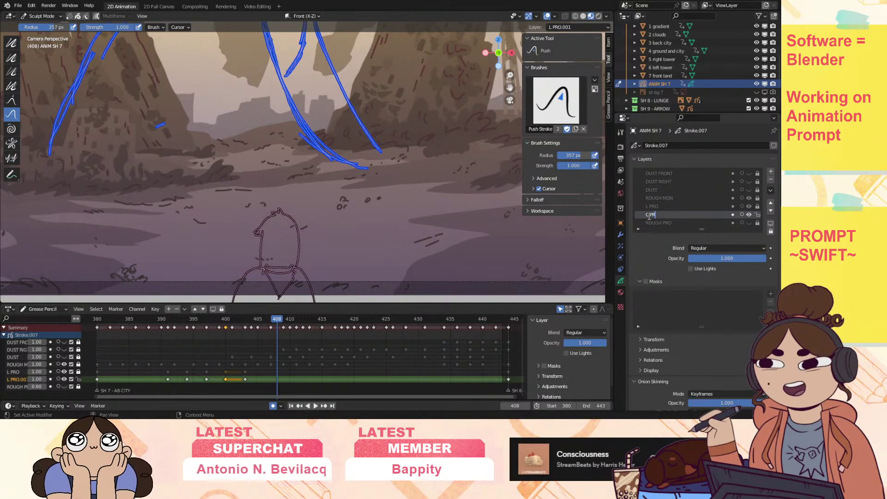
pyautogui.write('O')
pyautogui.press('Return')
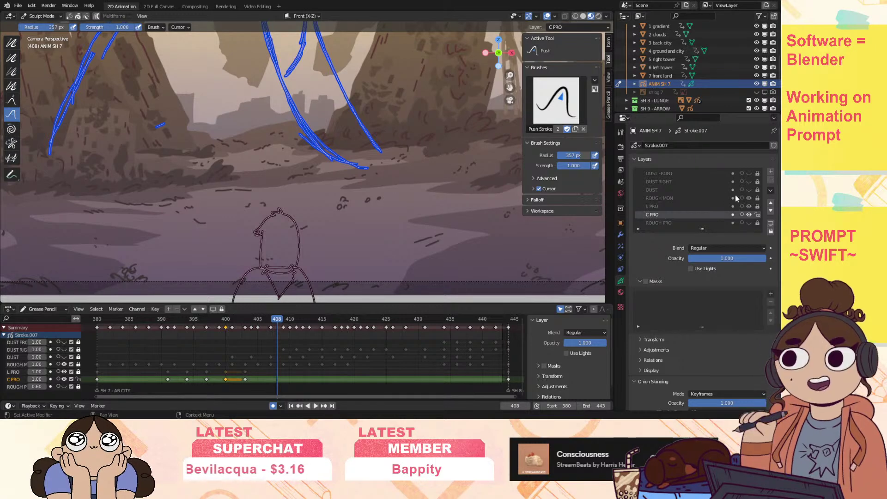
# In Draw Mode, fill the character's head and both cape sides cream at frame 380 using the Grey.005 material.
pyautogui.click(45, 16)
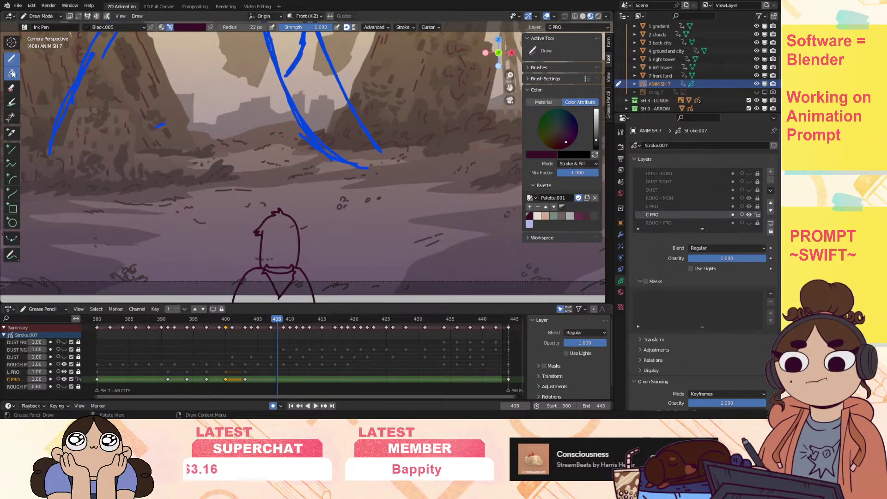
pyautogui.click(12, 73)
pyautogui.moveTo(509, 87)
pyautogui.mouseDown()
pyautogui.moveTo(526, 33)
pyautogui.moveTo(510, 74)
pyautogui.moveTo(557, 69)
pyautogui.moveTo(499, 86)
pyautogui.mouseUp()
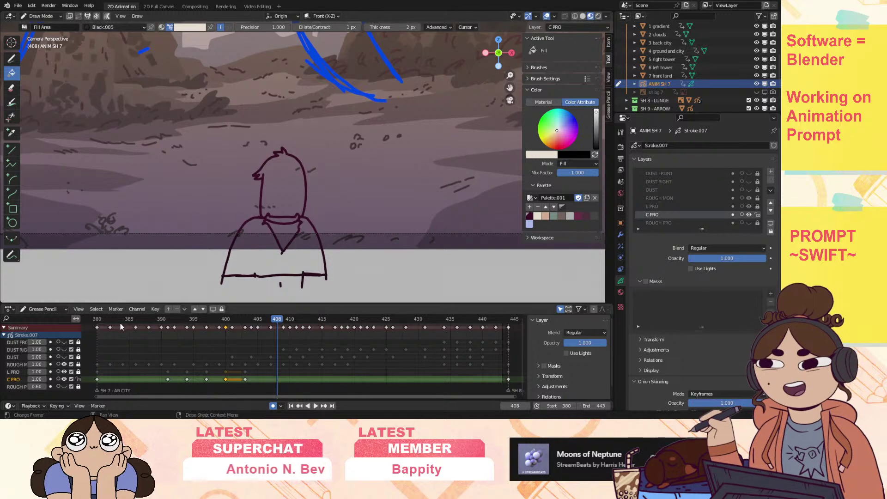
pyautogui.click(99, 320)
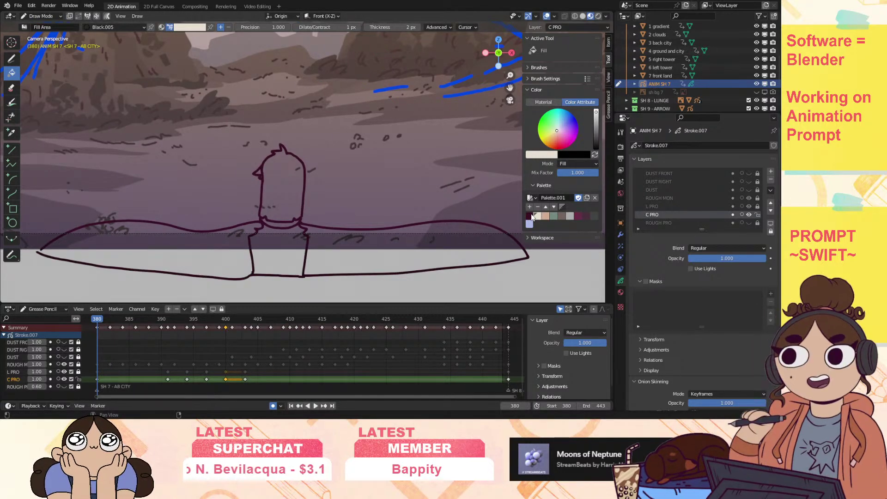
pyautogui.click(286, 193)
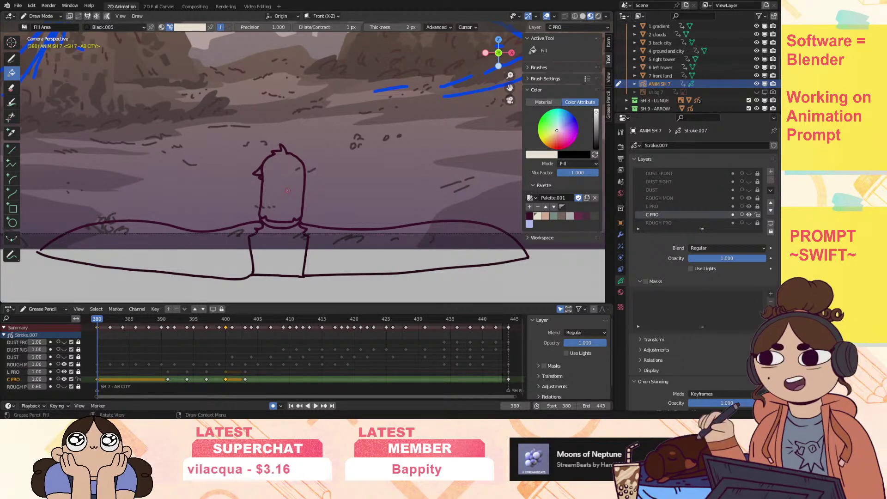
pyautogui.click(101, 28)
pyautogui.click(106, 86)
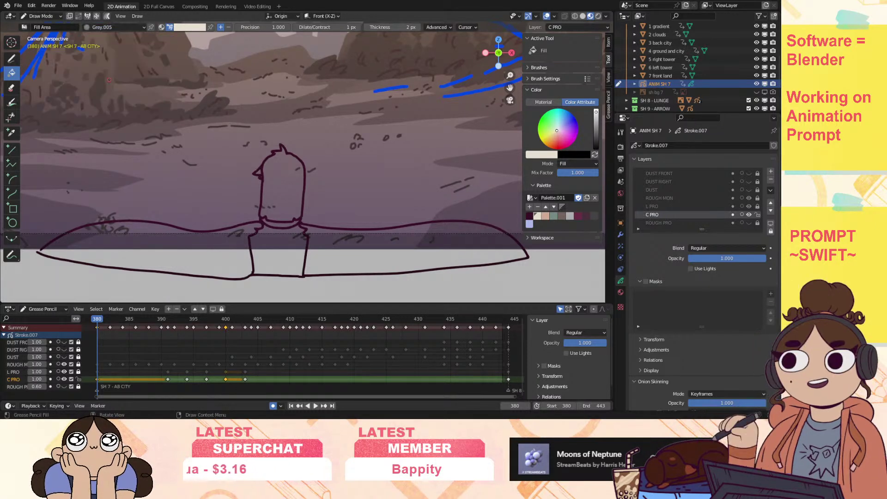
pyautogui.click(220, 251)
pyautogui.click(281, 189)
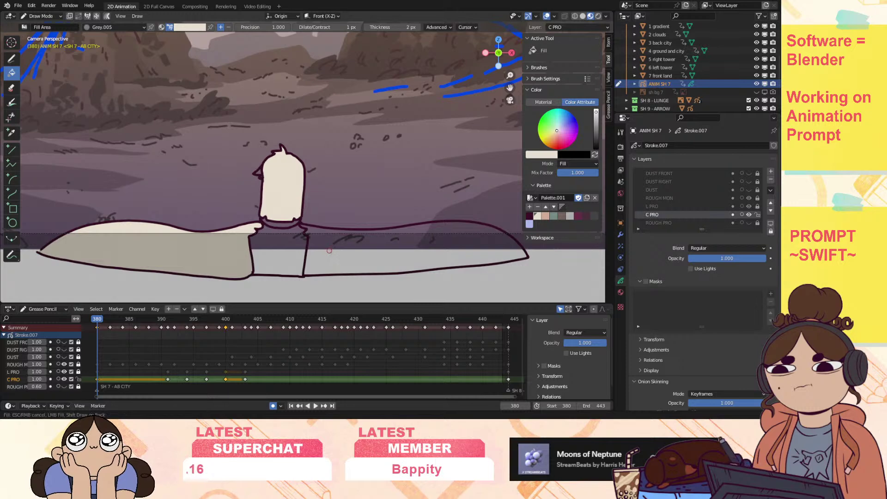
pyautogui.click(331, 252)
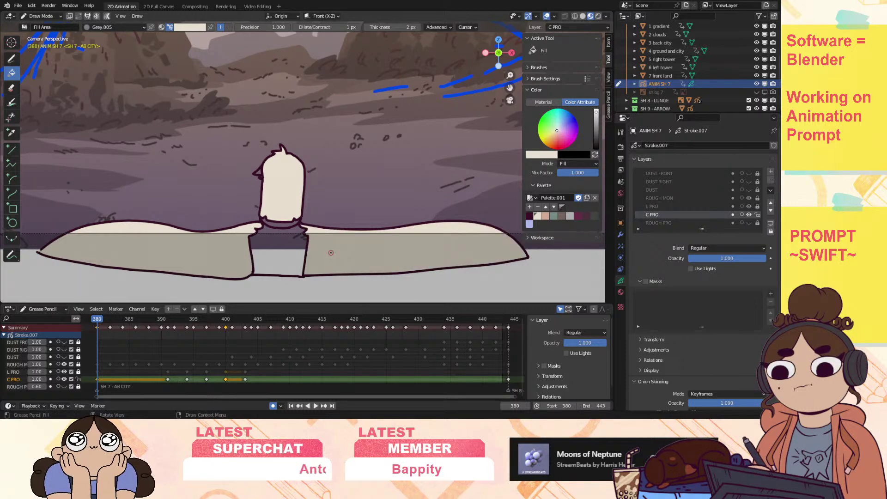
# Fill the head and both cape sides cream on the C PRO keyframes at frames 391 and 394.
pyautogui.press('Up')
pyautogui.click(326, 256)
pyautogui.click(226, 256)
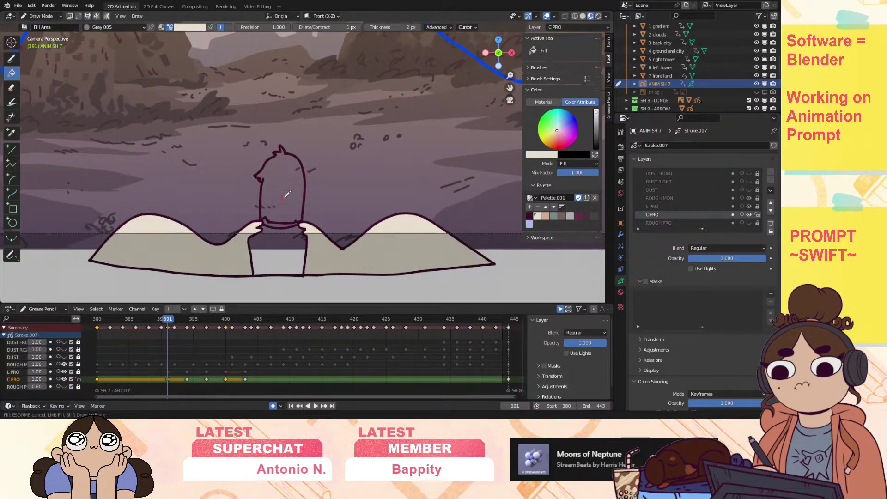
pyautogui.click(283, 199)
pyautogui.press('Up')
pyautogui.click(325, 263)
pyautogui.click(229, 262)
pyautogui.click(281, 194)
# Fill the head and both cape sides cream on the C PRO keyframes at frames 397 and 400.
pyautogui.press('Up')
pyautogui.click(331, 261)
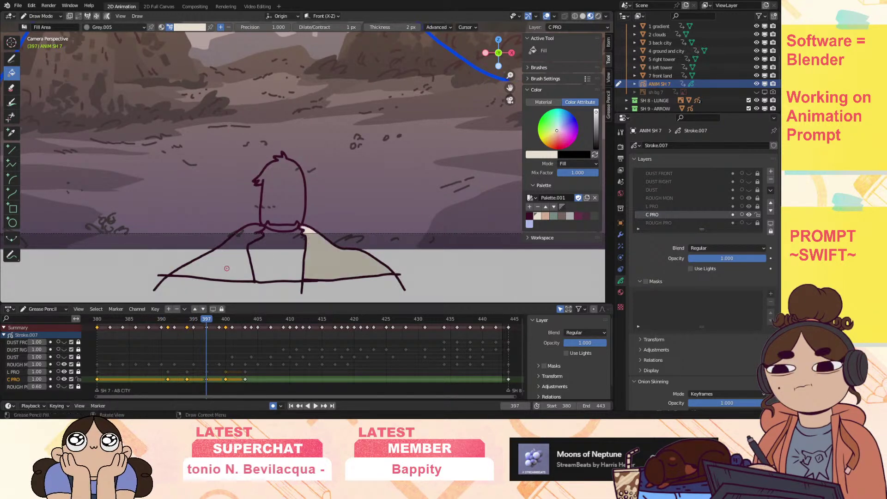
pyautogui.click(227, 269)
pyautogui.click(282, 194)
pyautogui.press('Up')
pyautogui.click(319, 259)
pyautogui.click(241, 257)
pyautogui.click(288, 184)
# Fill the cape and head cream on the C PRO keyframe at frame 403.
pyautogui.press('Up')
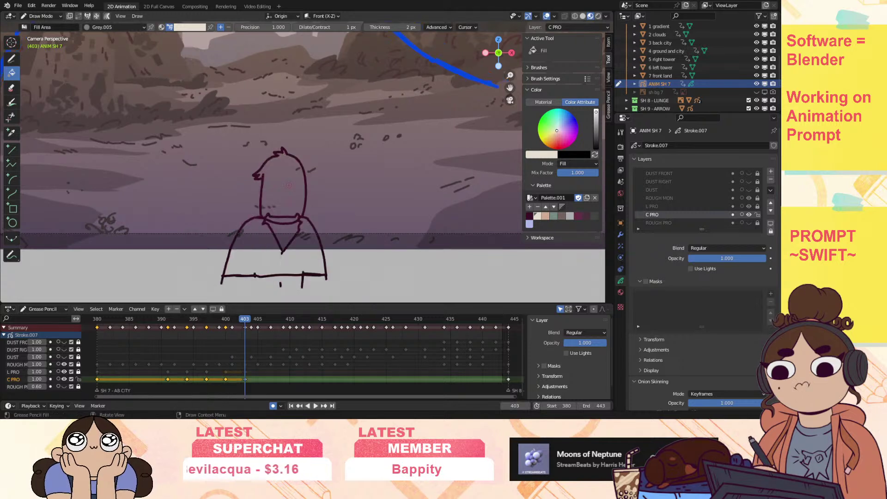
pyautogui.click(304, 254)
pyautogui.click(291, 188)
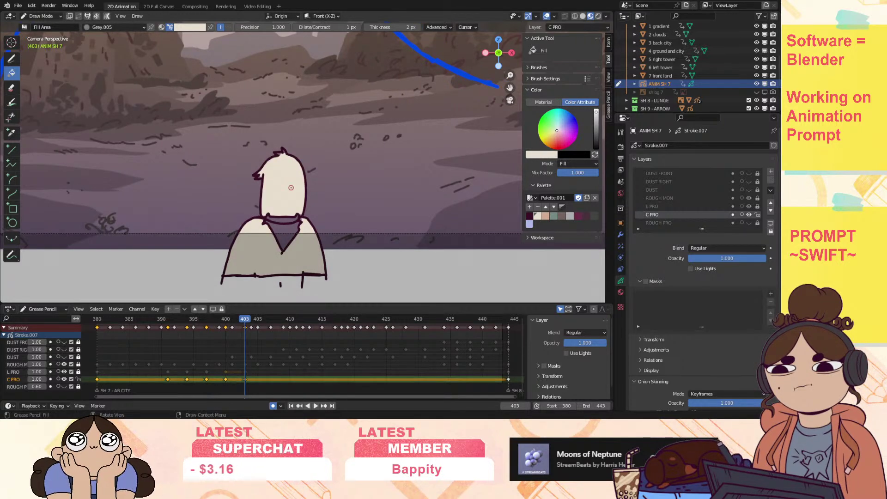
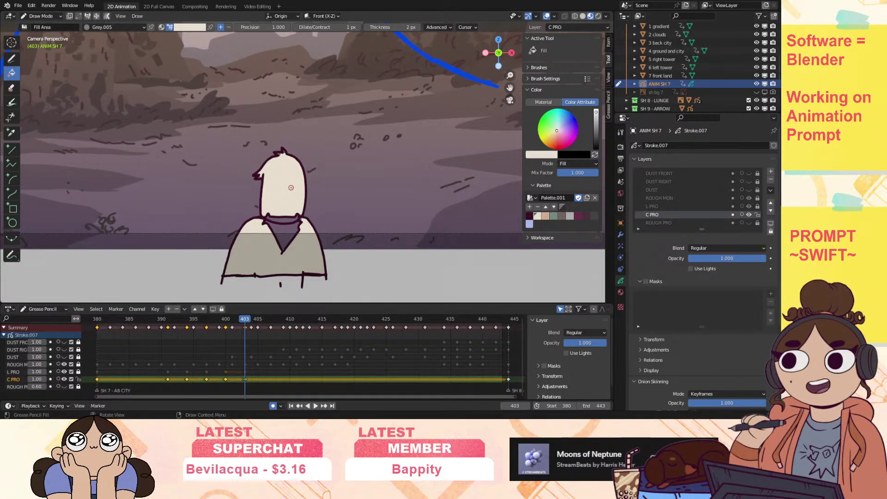
# Return to frame 380 at the start of the shot.
pyautogui.moveTo(510, 75); pyautogui.dragTo(505, 53)
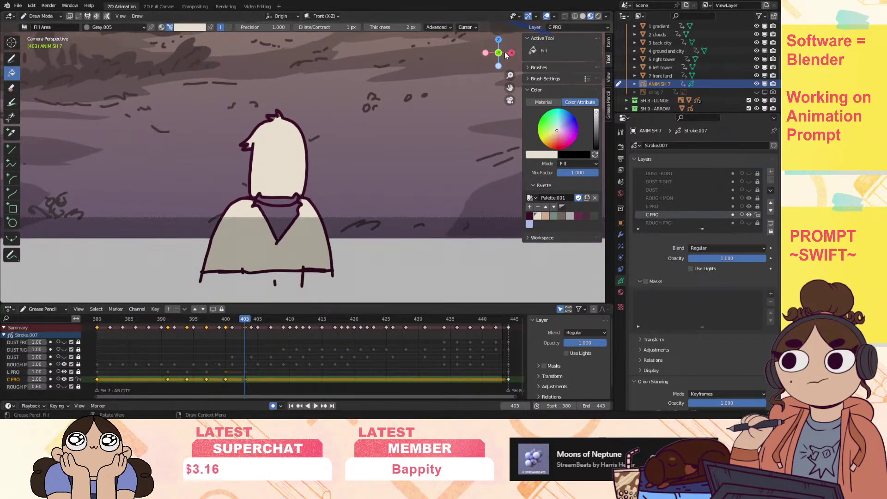
pyautogui.click(11, 59)
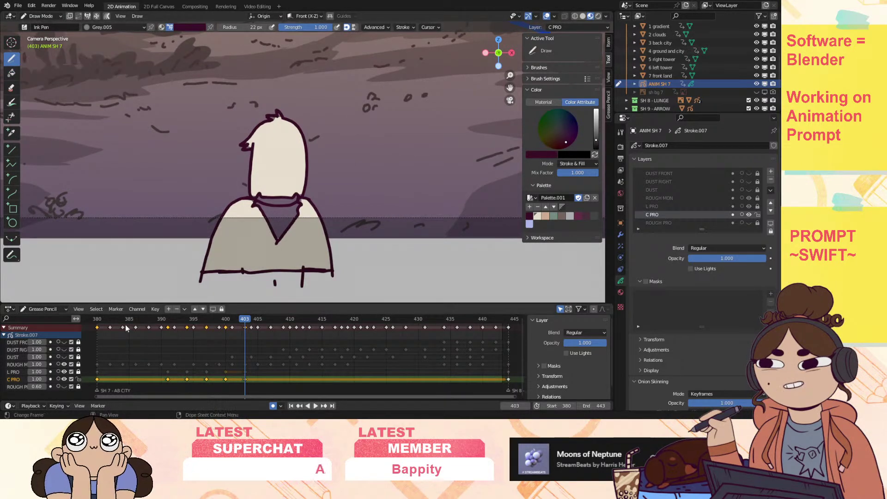
pyautogui.click(97, 319)
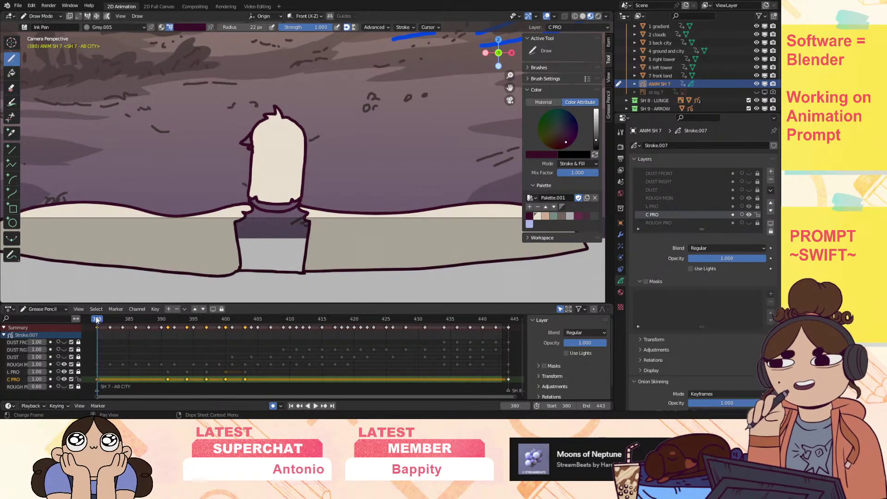
pyautogui.click(12, 87)
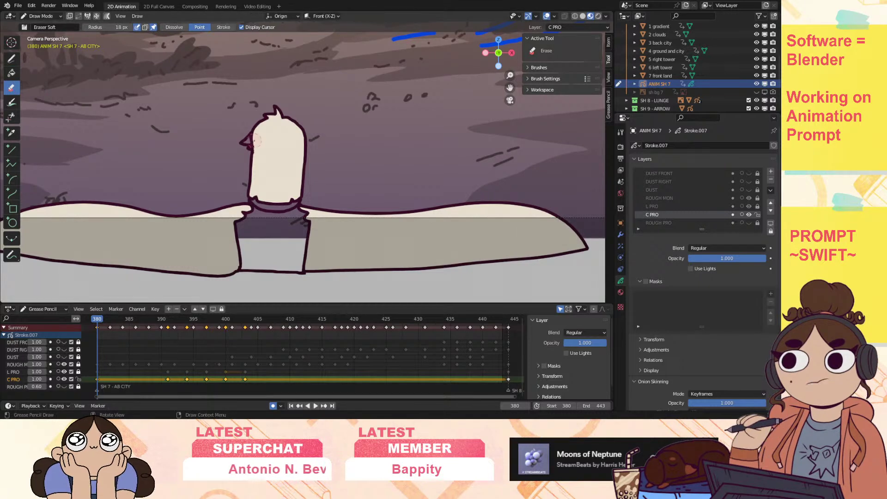
pyautogui.click(16, 371)
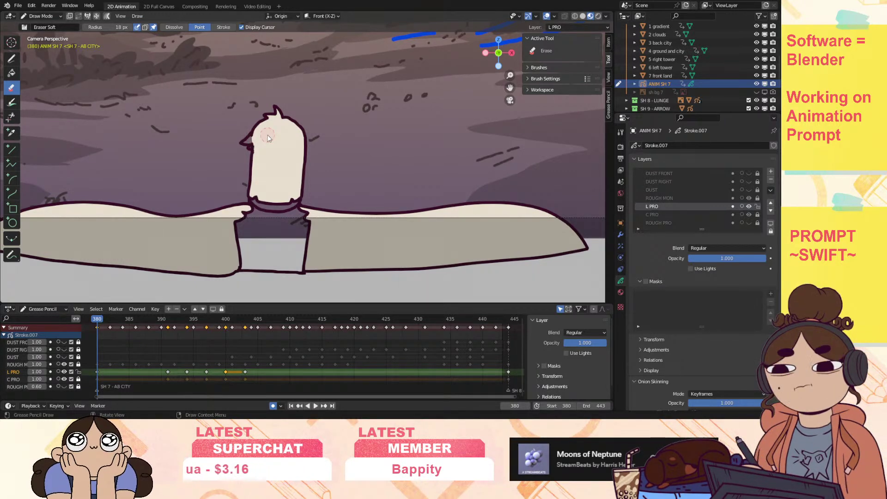
pyautogui.click(12, 59)
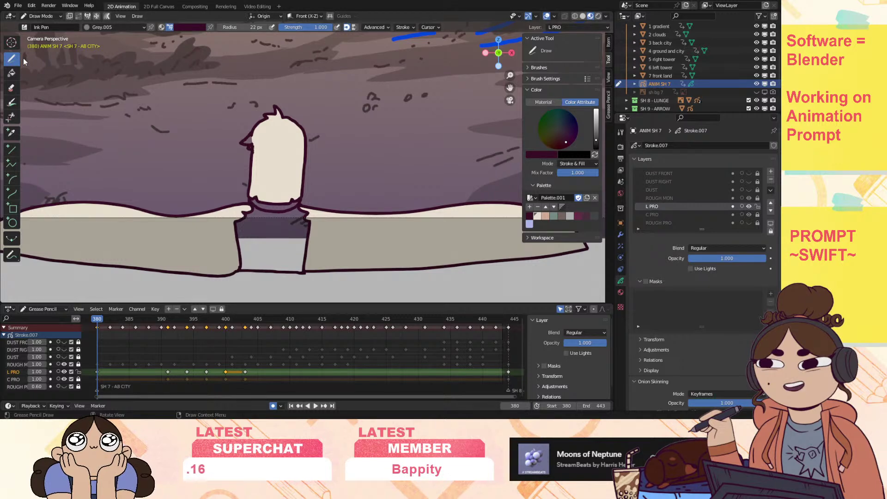
pyautogui.click(16, 379)
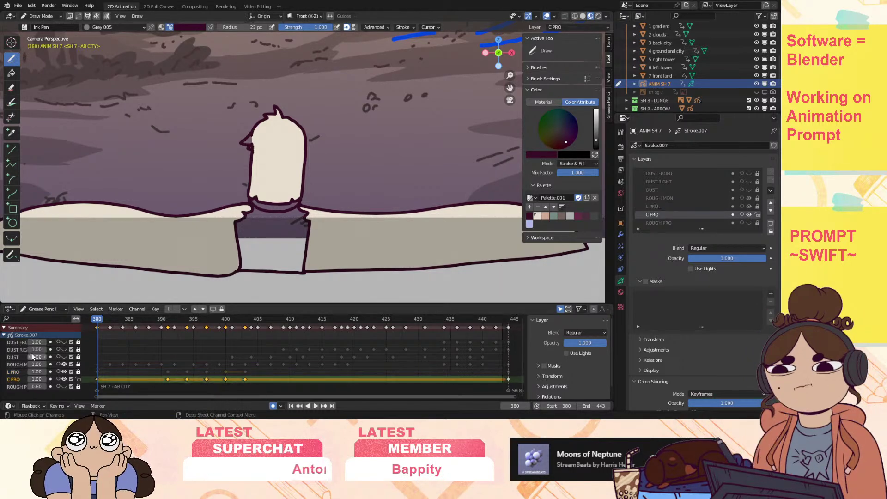
# Fill the torso between the cape sides with the tan palette colour on C PRO at frames 380, 391 and 394.
pyautogui.click(12, 73)
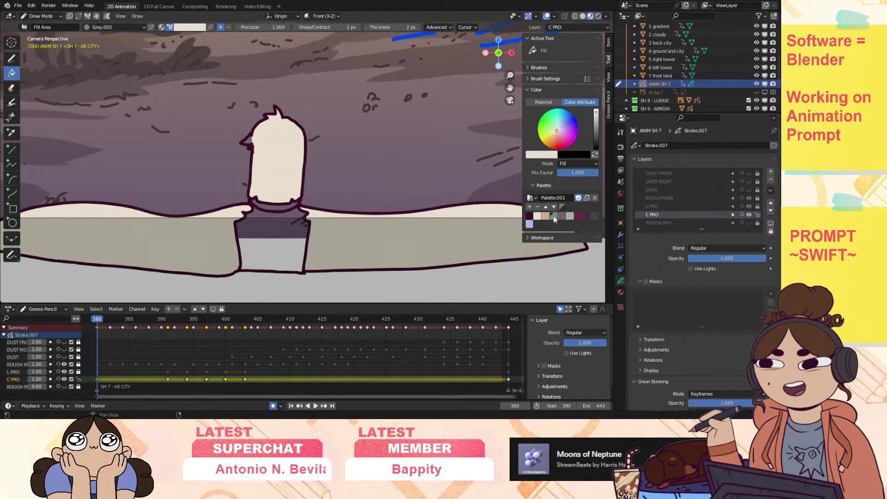
pyautogui.click(553, 216)
pyautogui.click(544, 216)
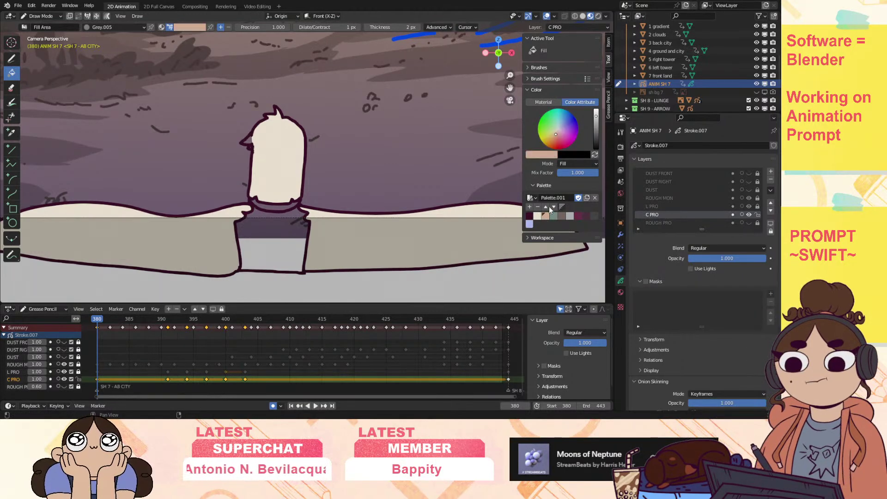
pyautogui.click(286, 239)
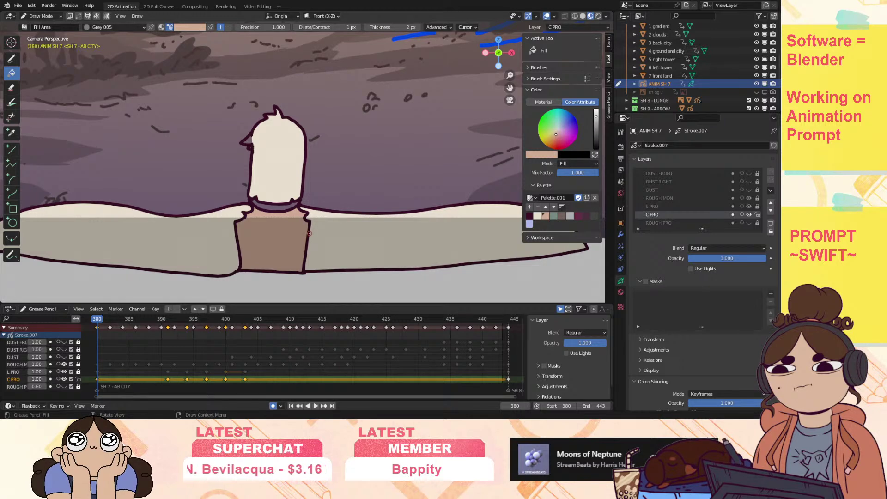
pyautogui.press('Up')
pyautogui.click(283, 239)
pyautogui.press('Up')
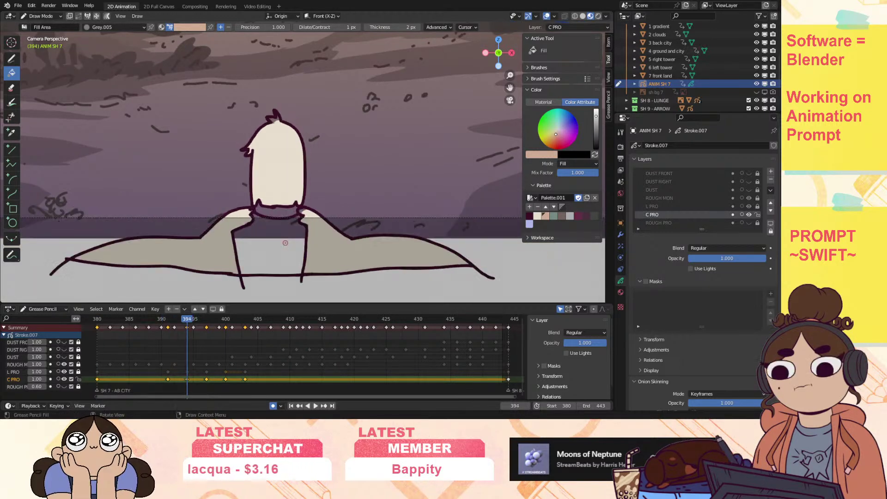
pyautogui.click(286, 244)
# Fill the torso between the cape sides tan on C PRO at frames 397, 400 and 403.
pyautogui.press('Up')
pyautogui.click(289, 249)
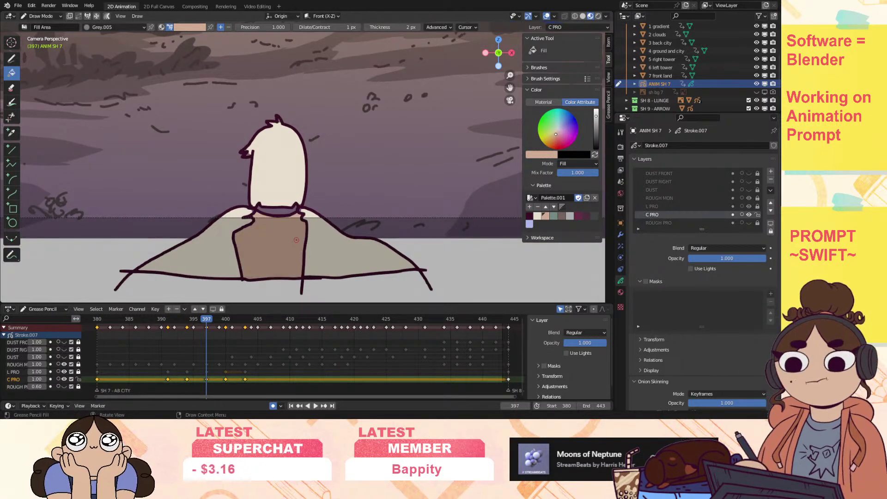
pyautogui.press('Up')
pyautogui.click(306, 234)
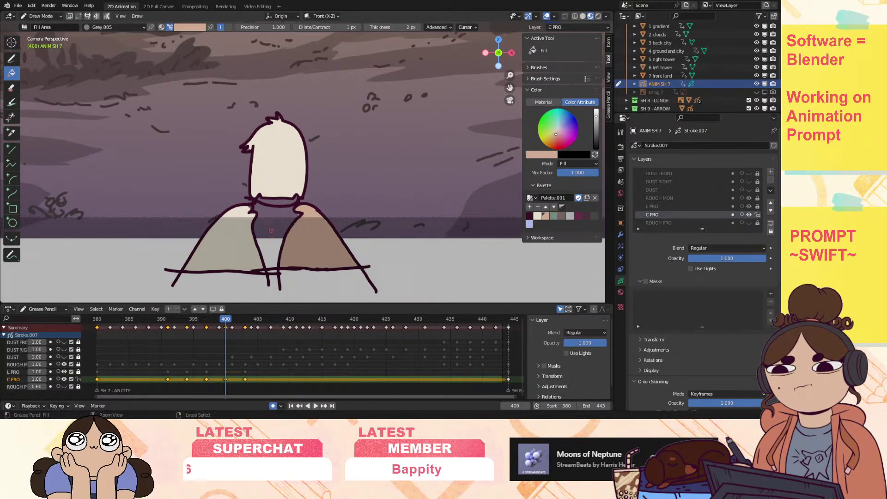
pyautogui.click(314, 241)
pyautogui.click(272, 231)
pyautogui.press('Up')
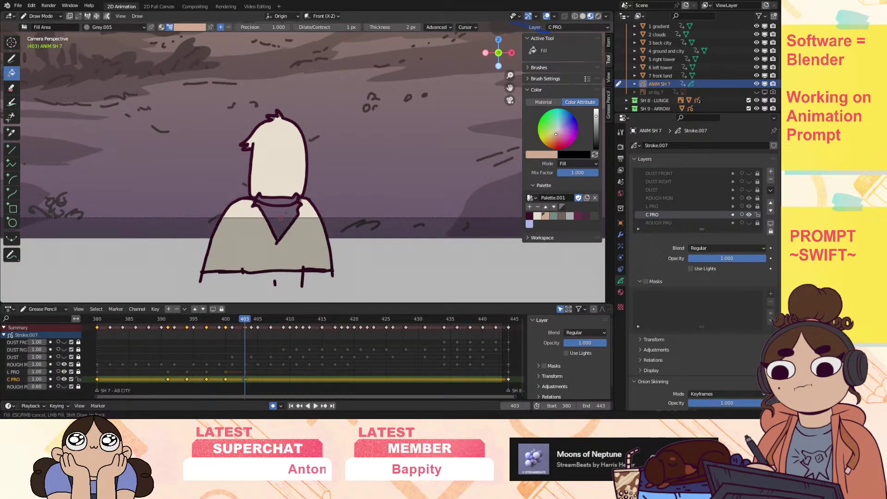
pyautogui.click(281, 218)
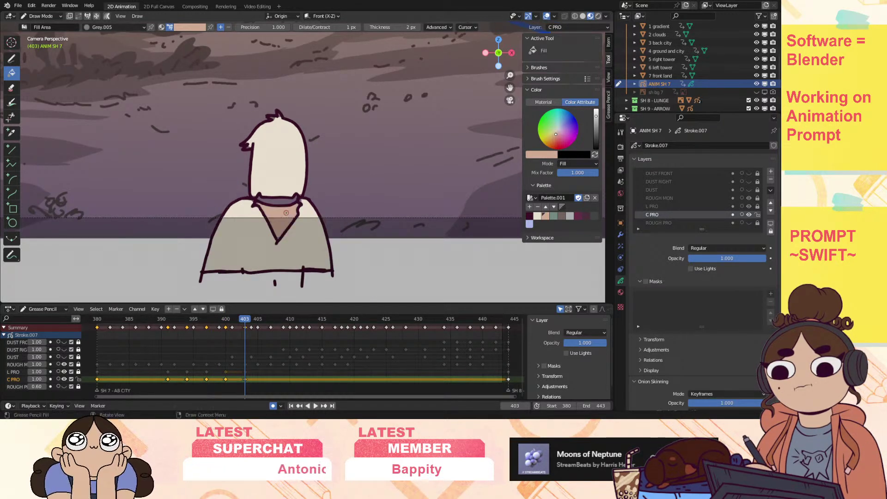
# Fill the collar with the grey-green palette colour on every C PRO keyframe, from frame 403 back to 380.
pyautogui.click(554, 216)
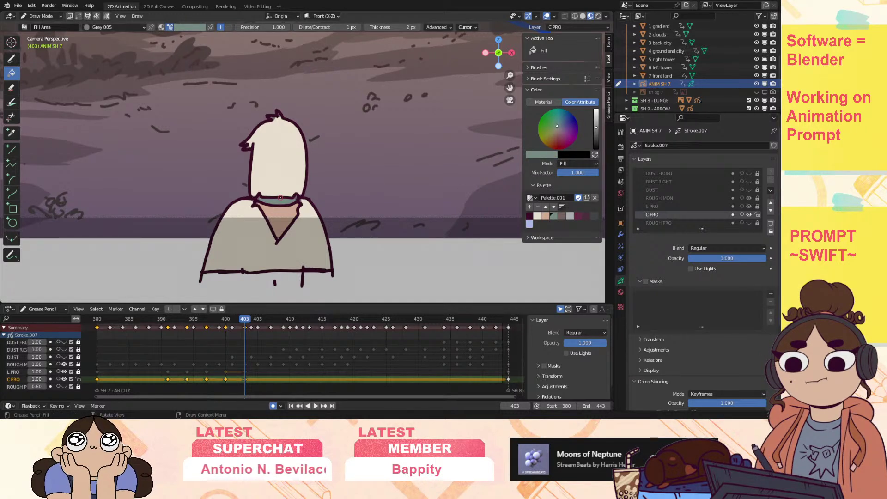
pyautogui.press('Down')
pyautogui.press('Down')
pyautogui.press('Down')
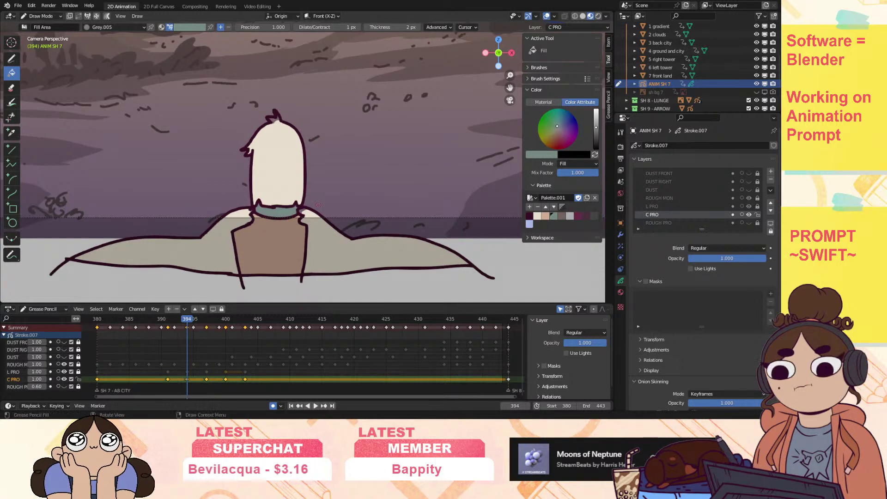
pyautogui.press('Down')
pyautogui.press('Down')
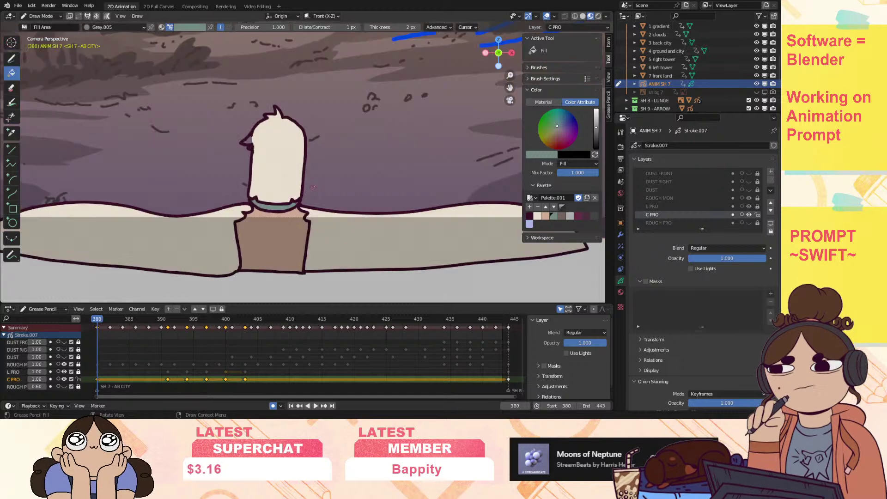
# Touch up gaps in the hair and collar fills at frames 380 and 391 with the Draw tool, using off-white and grey-green.
pyautogui.press('d')
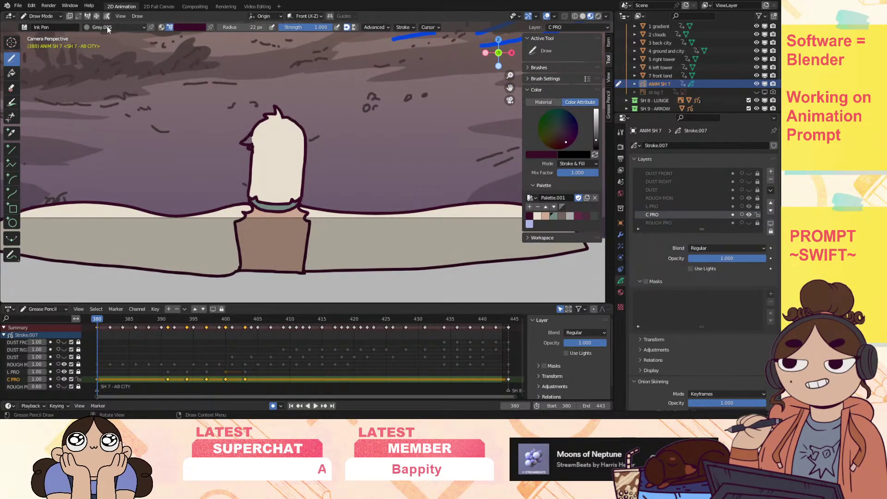
pyautogui.click(539, 215)
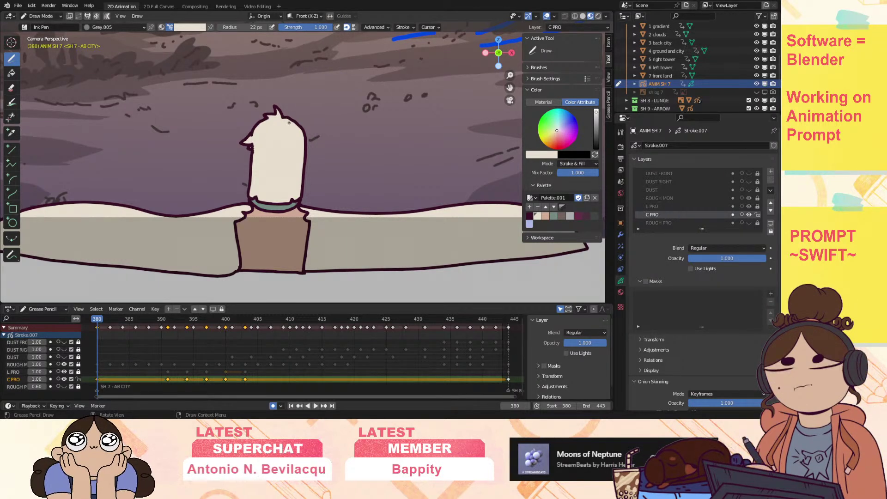
pyautogui.click(553, 215)
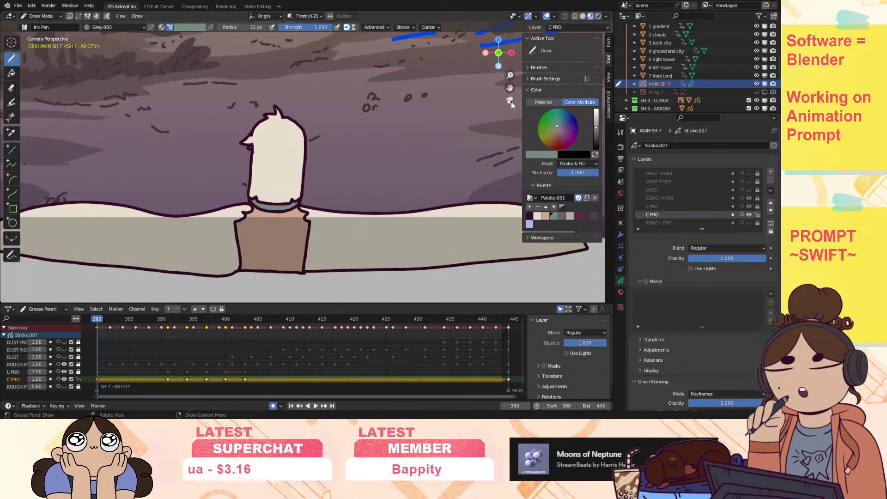
pyautogui.press('Up')
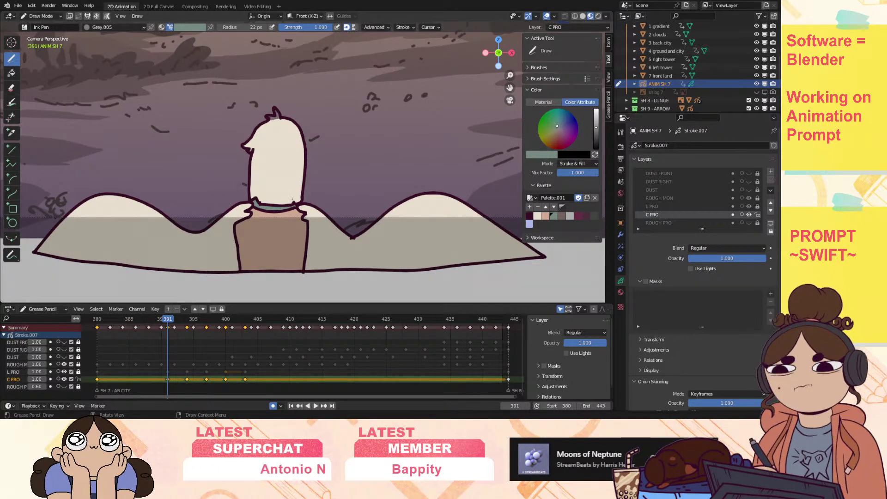
pyautogui.click(537, 216)
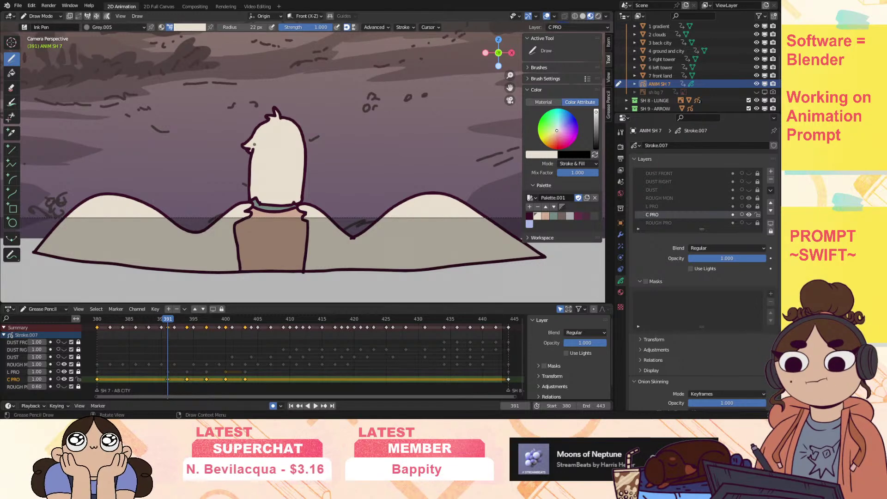
# Touch up the hair and collar fills on C PRO at frames 394 and 397 with off-white and grey-green strokes.
pyautogui.press('Right')
pyautogui.press('Right')
pyautogui.press('Right')
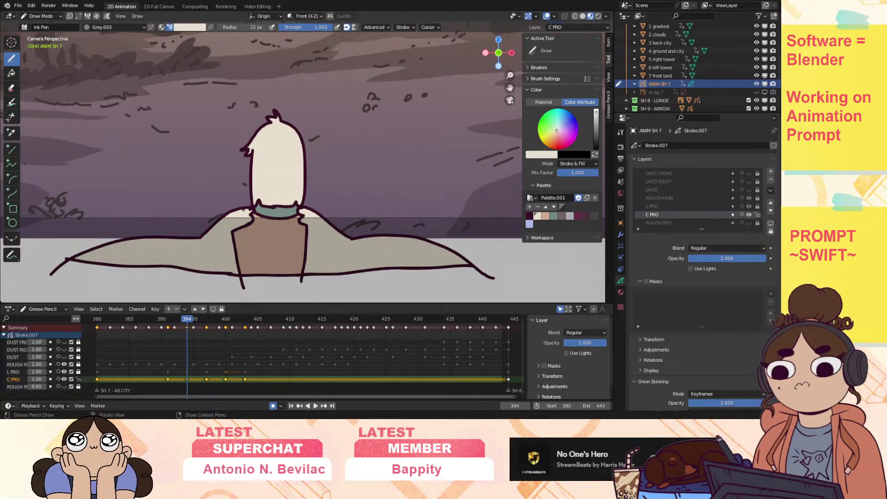
pyautogui.press('Up')
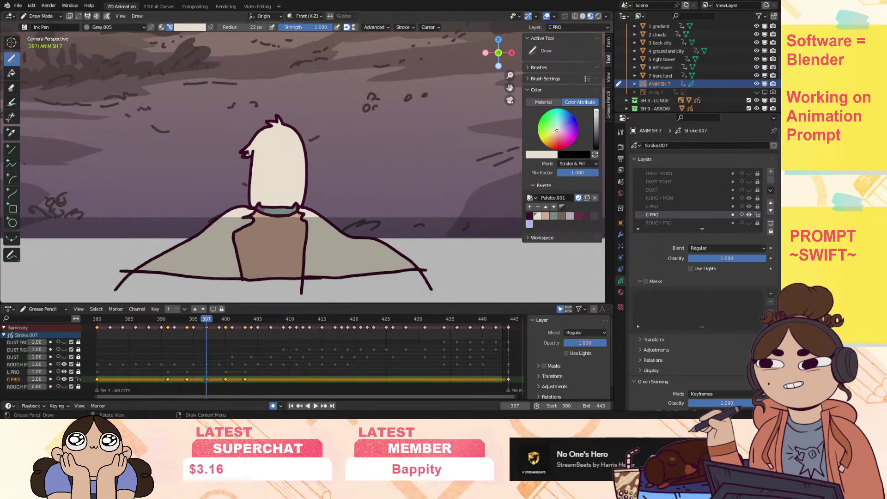
pyautogui.click(554, 216)
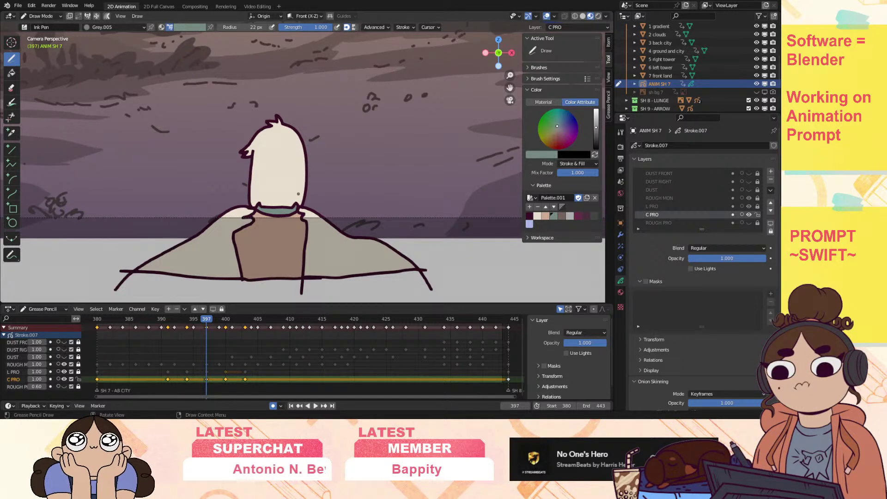
# Touch up the remaining gaps in the character's fills at frames 400 and 403 with the matching palette colours.
pyautogui.press('Up')
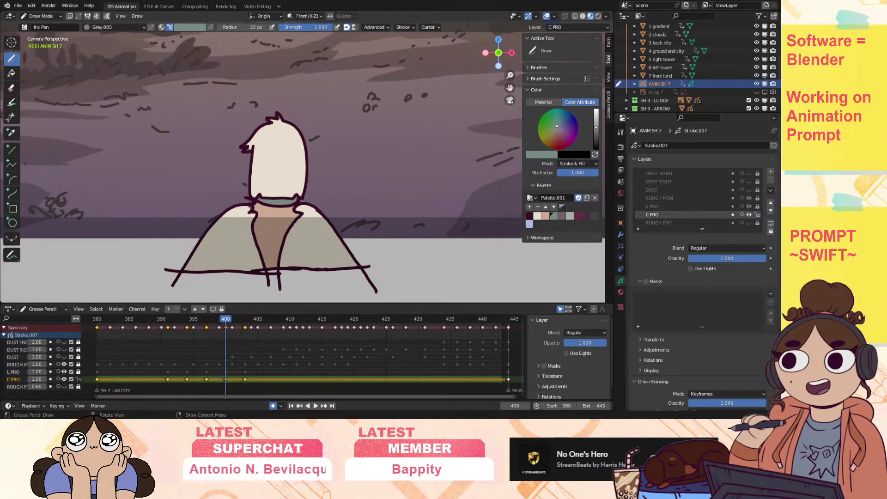
pyautogui.click(537, 216)
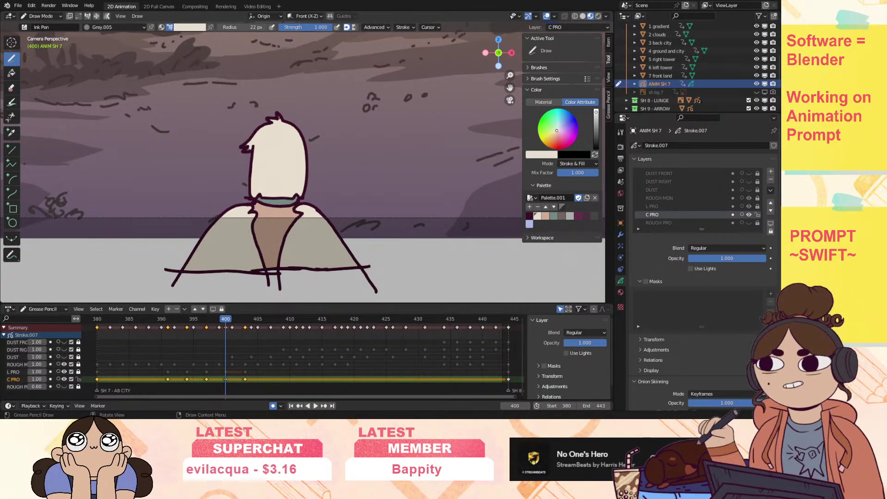
pyautogui.moveTo(250, 145); pyautogui.dragTo(247, 144)
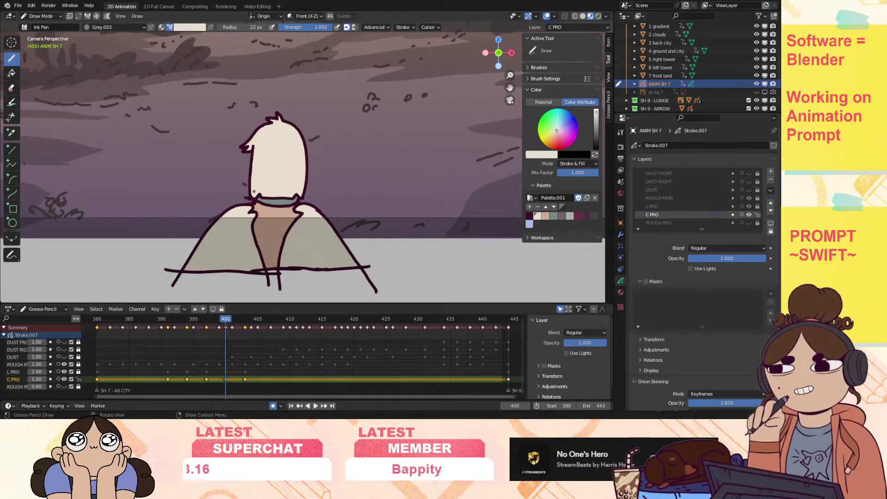
pyautogui.press('Up')
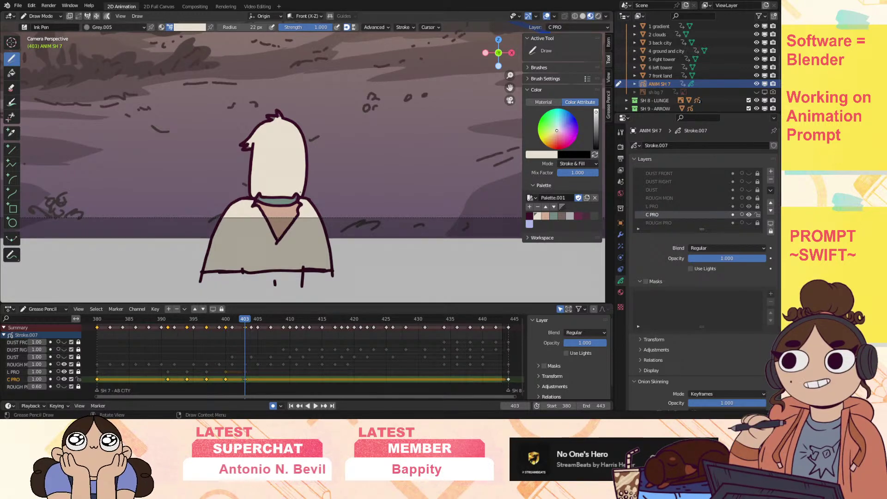
pyautogui.click(555, 216)
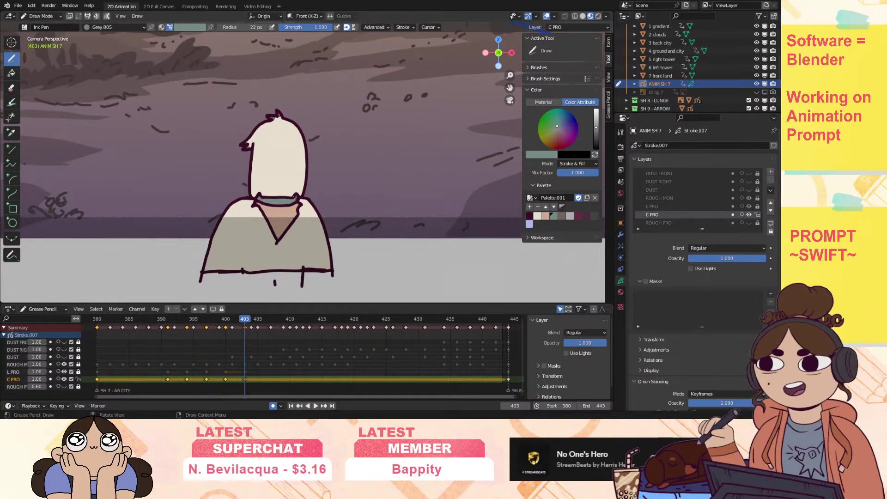
pyautogui.click(545, 216)
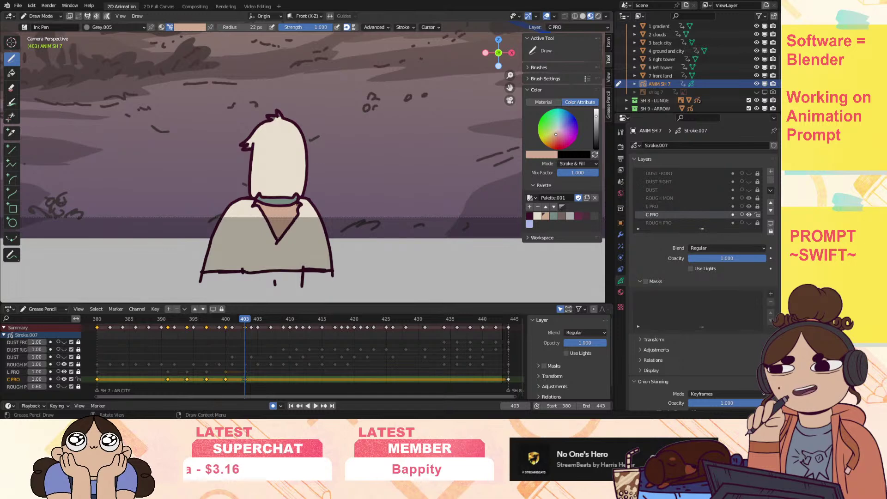
pyautogui.click(538, 215)
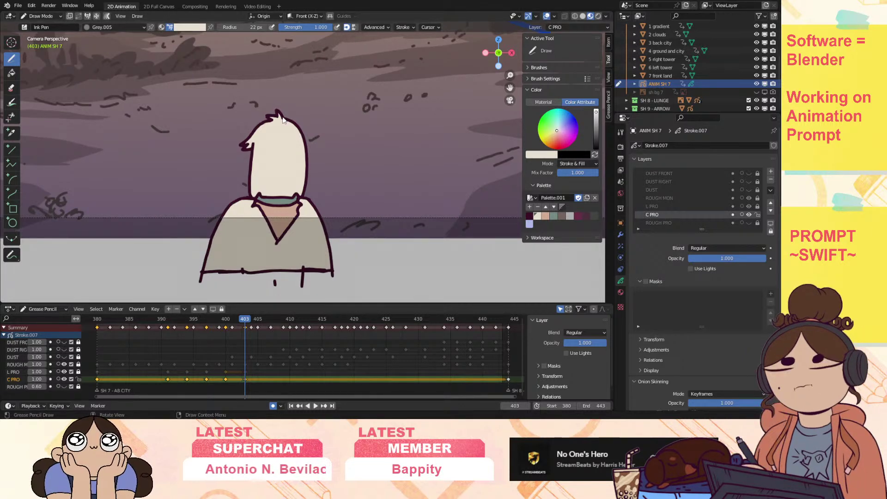
# Play the shot from frame 380 and scrub through it to check the coloured character within the full scene.
pyautogui.press('space')
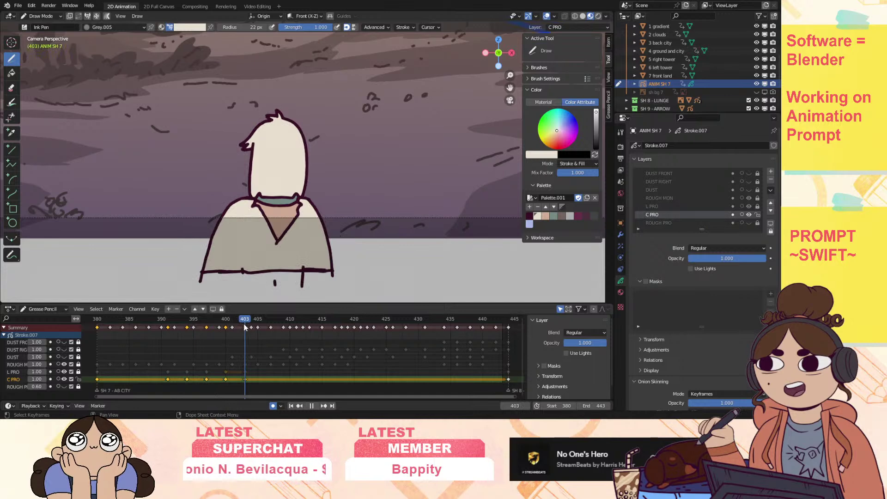
pyautogui.moveTo(510, 76); pyautogui.dragTo(514, 114)
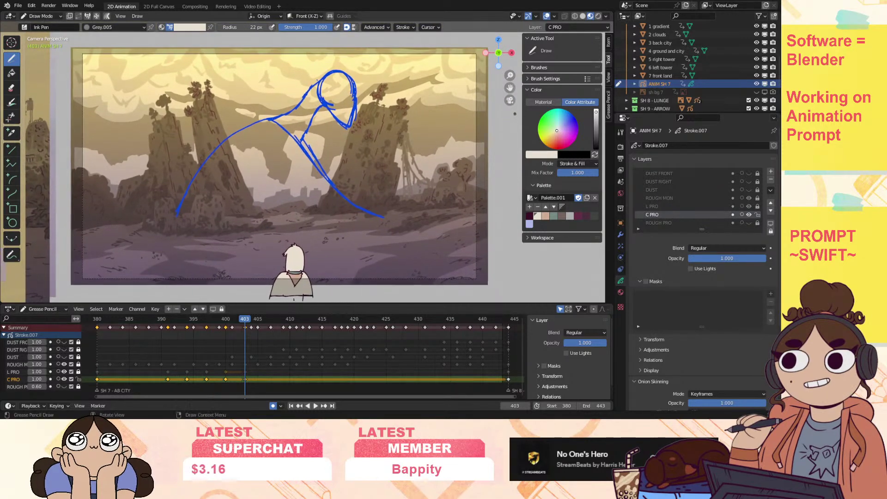
pyautogui.moveTo(510, 75); pyautogui.dragTo(511, 85)
pyautogui.click(95, 319)
pyautogui.press('space')
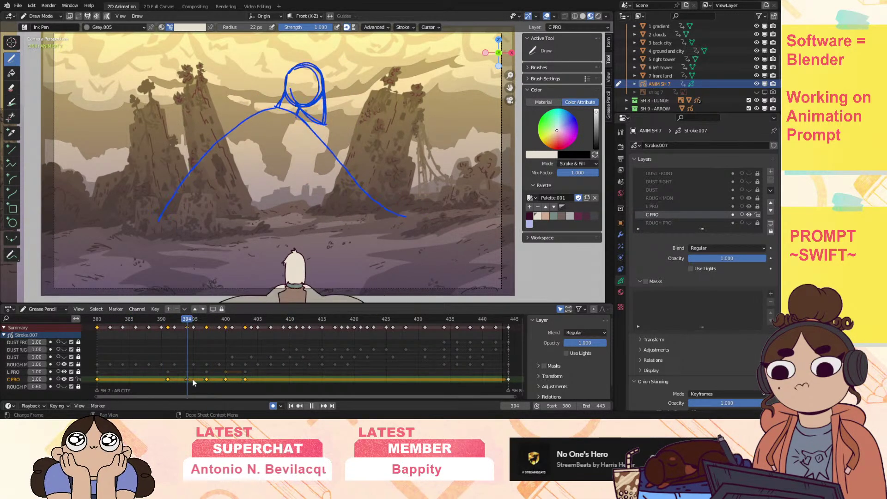
pyautogui.moveTo(230, 379)
pyautogui.mouseDown()
pyautogui.moveTo(107, 397)
pyautogui.moveTo(324, 373)
pyautogui.moveTo(120, 395)
pyautogui.mouseUp()
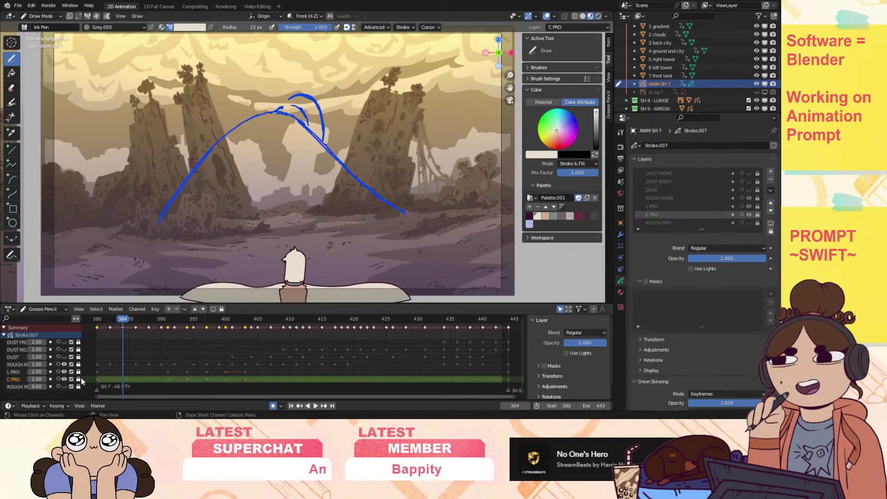
# Lower the opacity of the ROUGH MON layer to 0.400.
pyautogui.click(18, 365)
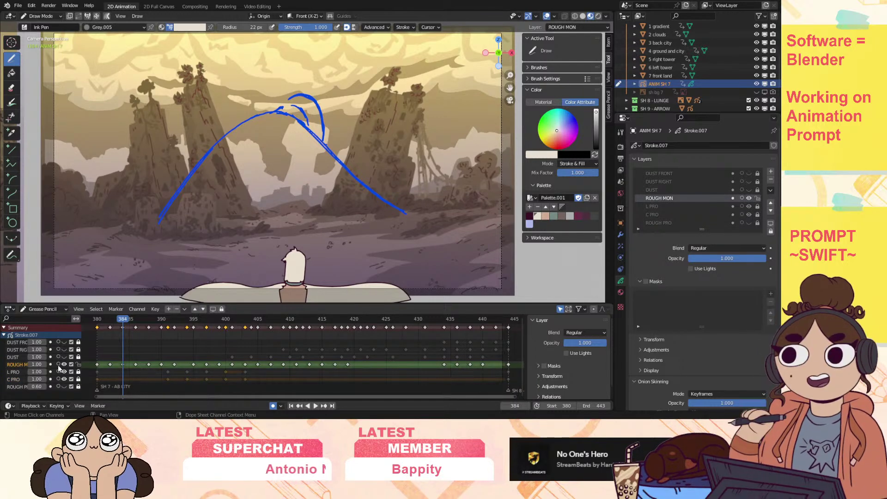
pyautogui.click(30, 365)
pyautogui.click(30, 365)
pyautogui.click(29, 365)
pyautogui.click(30, 364)
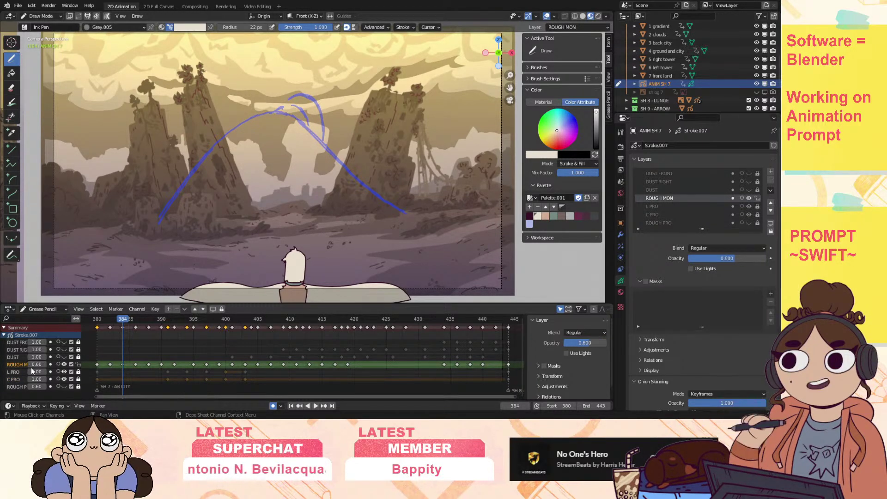
pyautogui.click(30, 365)
pyautogui.click(30, 365)
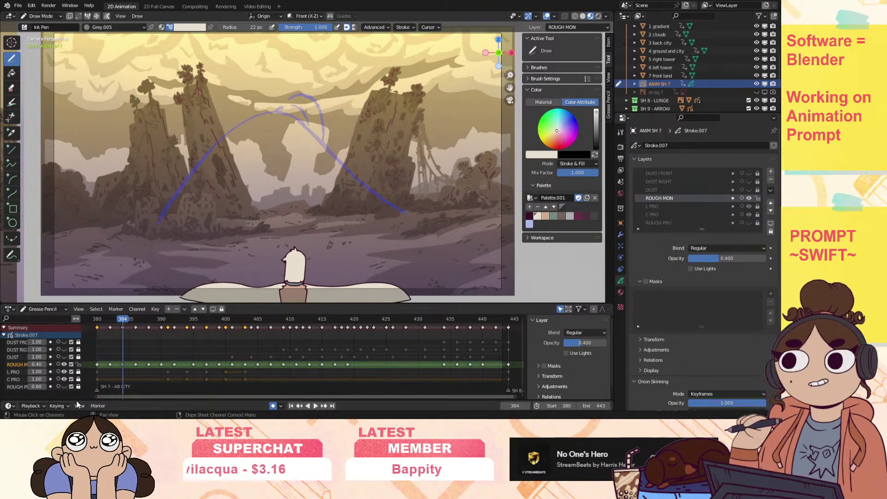
# Duplicate the ROUGH MON layer with empty keyframes, placing the copy above the original and naming it L MON.
pyautogui.click(770, 191)
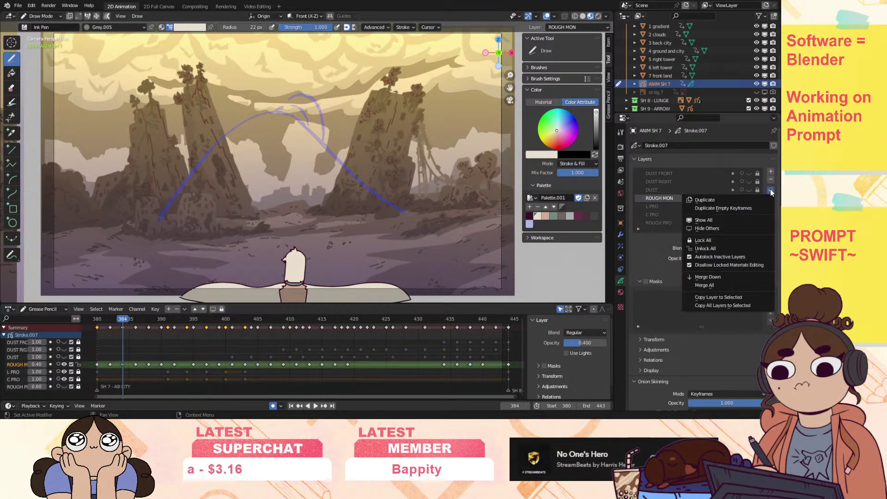
pyautogui.click(753, 208)
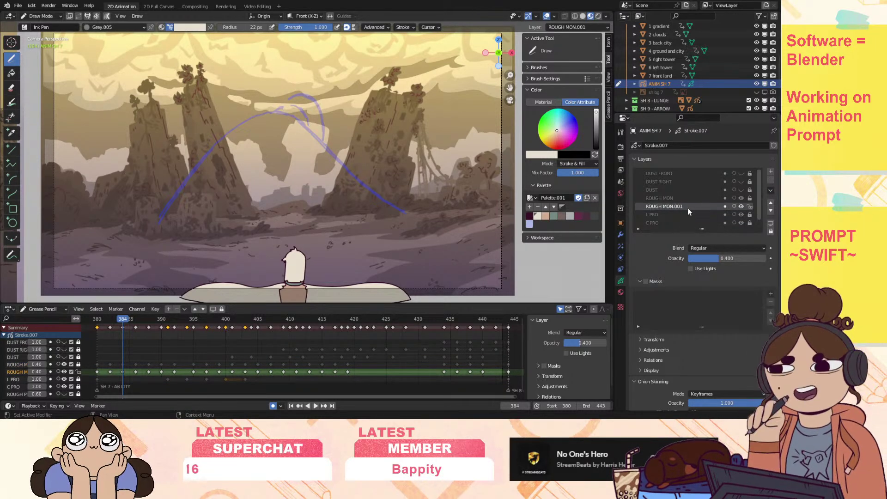
pyautogui.click(770, 203)
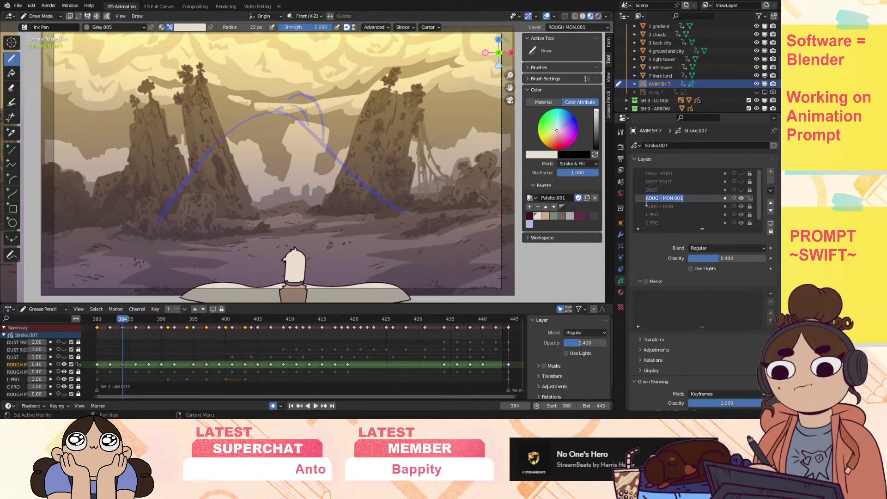
pyautogui.doubleClick(664, 198)
pyautogui.write('L MON')
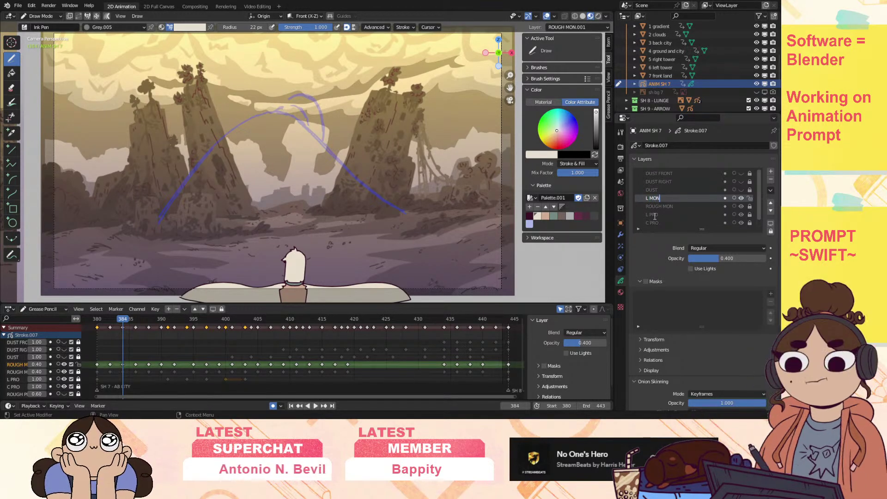
pyautogui.press('Return')
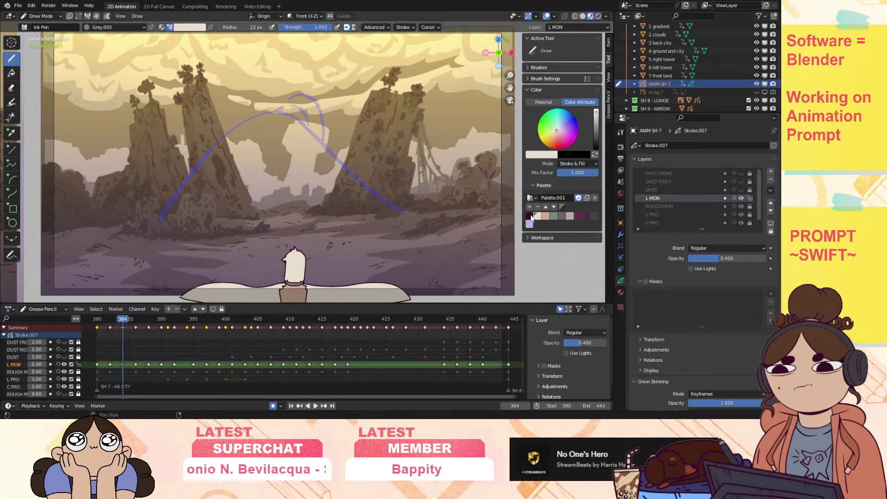
# Set the Ink Pen to the Black.005 material and the dark plum palette colour.
pyautogui.click(108, 28)
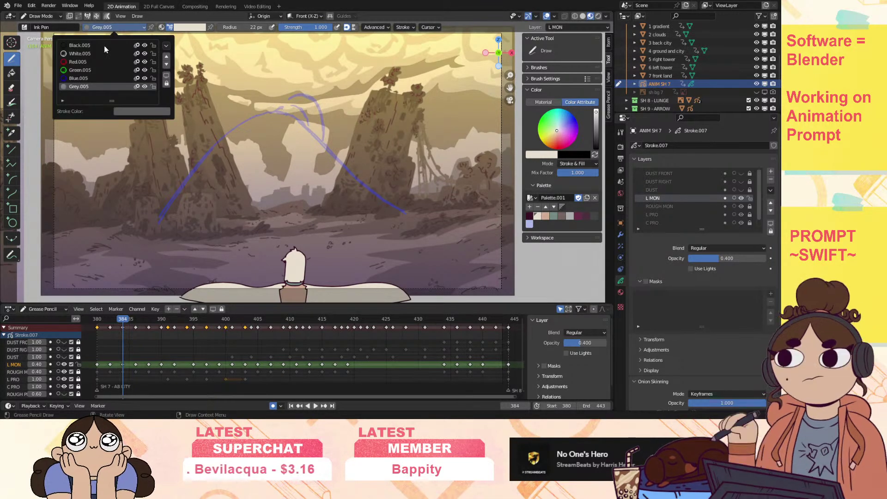
pyautogui.click(110, 46)
pyautogui.click(529, 216)
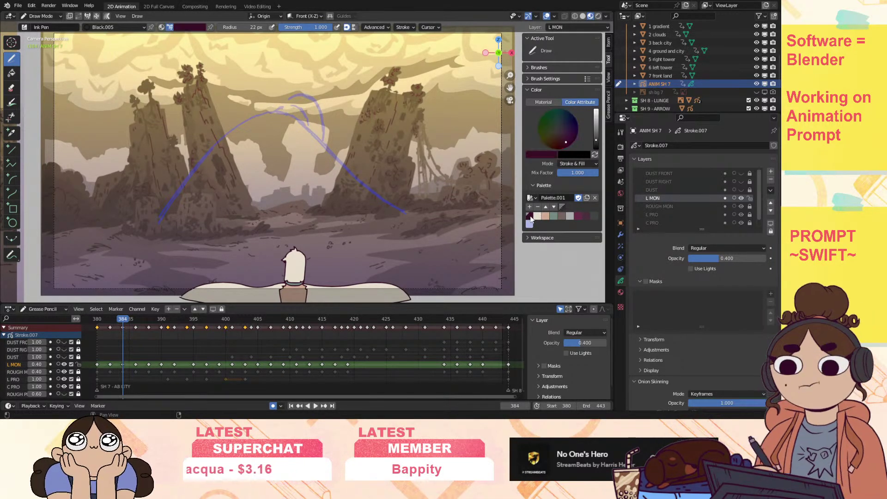
# Return to frame 380 and raise the L MON layer's opacity to 0.988.
pyautogui.moveTo(512, 75); pyautogui.dragTo(512, 105)
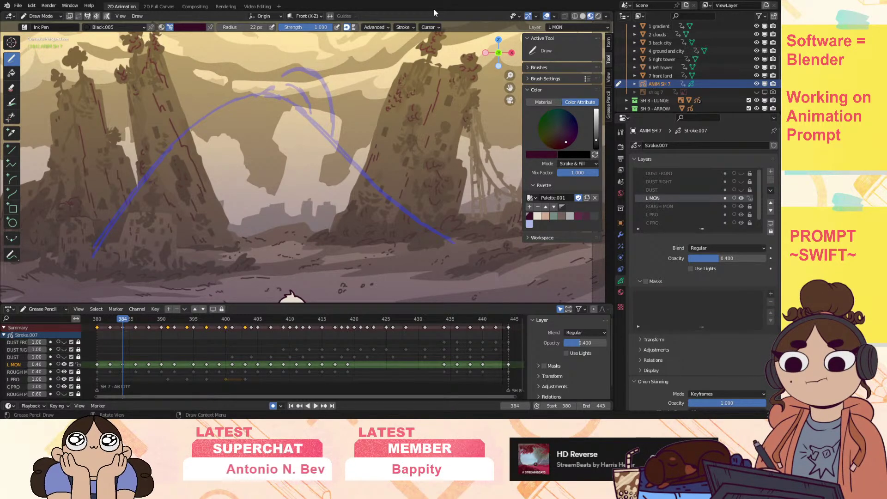
pyautogui.moveTo(510, 75); pyautogui.dragTo(511, 76)
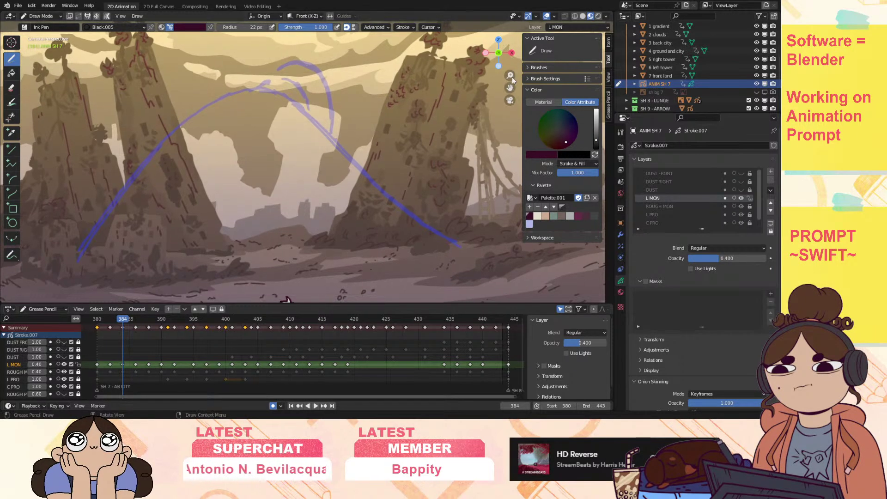
pyautogui.moveTo(118, 321)
pyautogui.mouseDown()
pyautogui.moveTo(95, 325)
pyautogui.moveTo(223, 346)
pyautogui.moveTo(211, 350)
pyautogui.moveTo(230, 354)
pyautogui.moveTo(311, 360)
pyautogui.moveTo(422, 347)
pyautogui.moveTo(451, 324)
pyautogui.moveTo(493, 330)
pyautogui.moveTo(395, 346)
pyautogui.moveTo(95, 362)
pyautogui.mouseUp()
pyautogui.press('space')
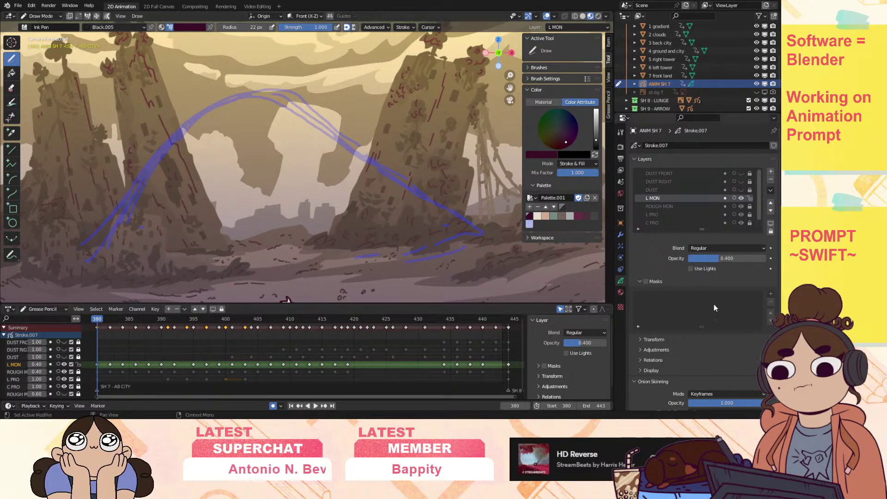
pyautogui.moveTo(720, 258); pyautogui.dragTo(764, 258)
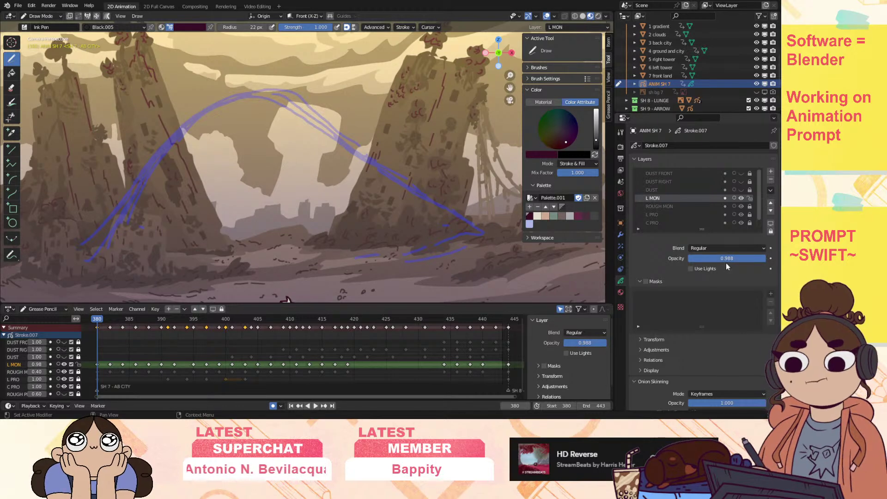
# Ink the monster's arched body outline over its rough at frame 380, closing it with a base line along the ground.
pyautogui.moveTo(226, 160); pyautogui.dragTo(227, 202)
pyautogui.hotkey('ctrl', 'z')
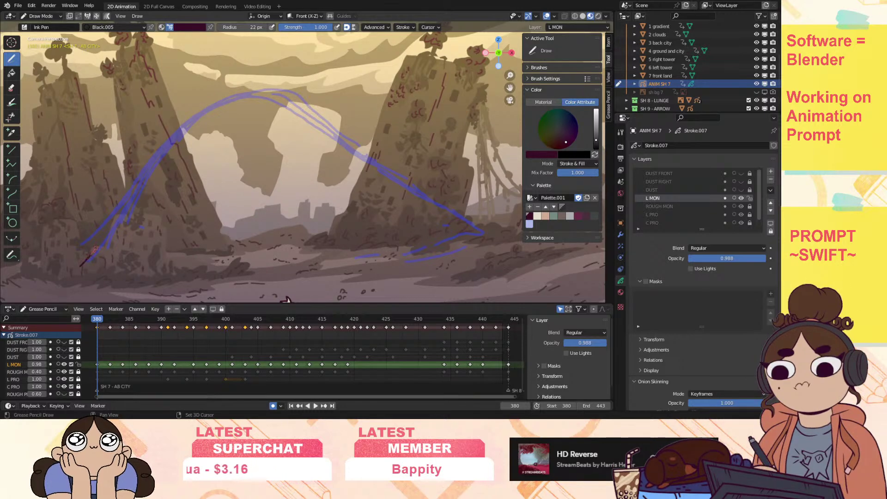
pyautogui.moveTo(82, 265); pyautogui.dragTo(143, 178)
pyautogui.moveTo(204, 109)
pyautogui.mouseDown()
pyautogui.moveTo(274, 91)
pyautogui.moveTo(352, 145)
pyautogui.mouseUp()
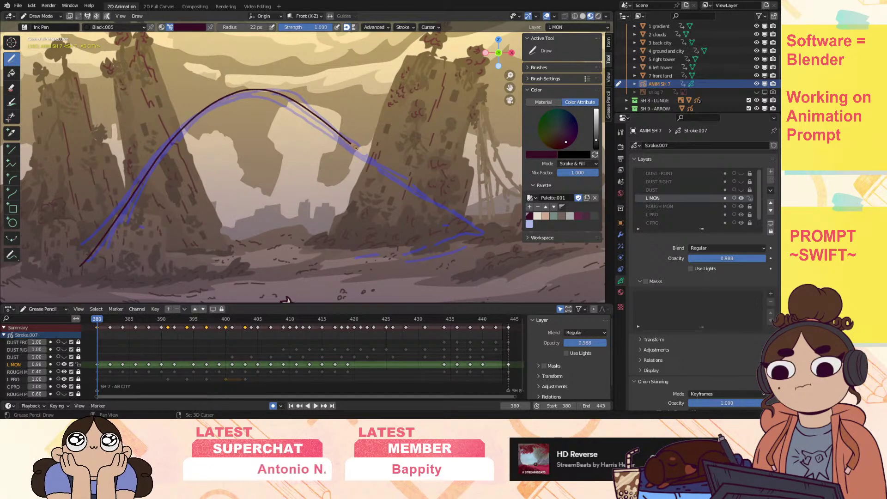
pyautogui.moveTo(430, 198); pyautogui.dragTo(513, 244)
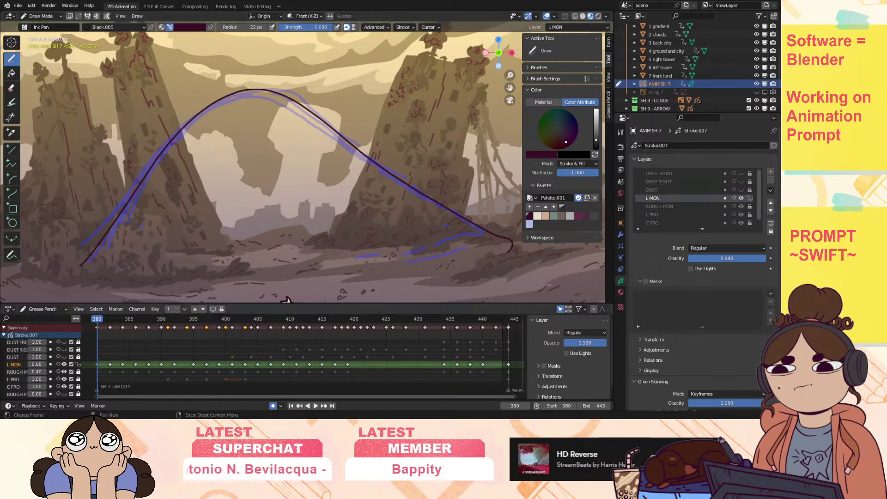
pyautogui.moveTo(77, 264)
pyautogui.mouseDown()
pyautogui.moveTo(136, 282)
pyautogui.moveTo(280, 278)
pyautogui.moveTo(512, 249)
pyautogui.mouseUp()
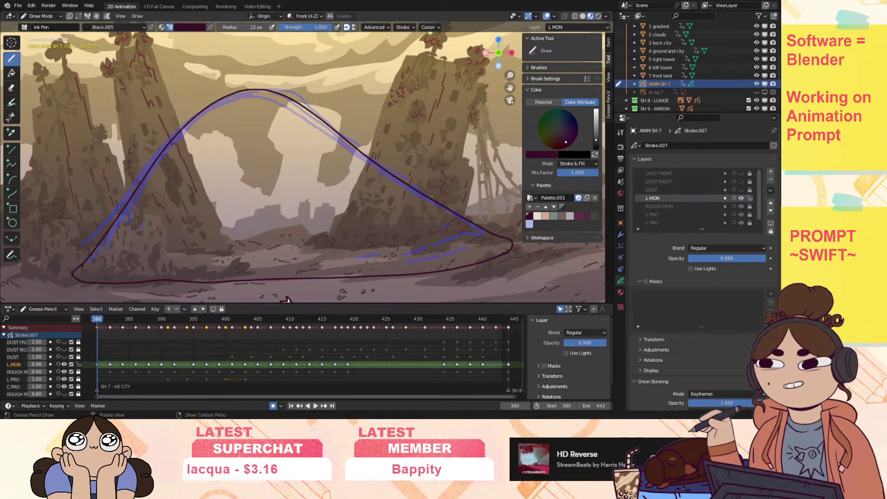
# At frame 382, enable onion skinning for L MON and ink the monster's body outline with the curved hump at its peak.
pyautogui.press('space')
pyautogui.press('space')
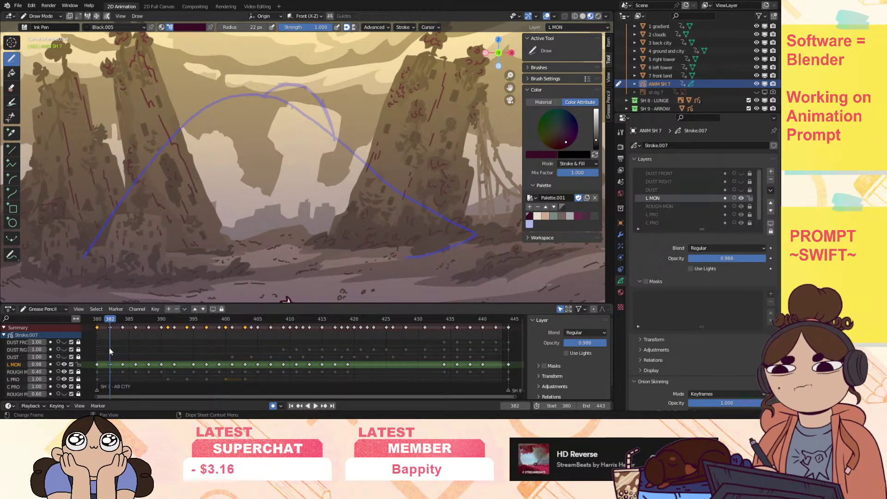
pyautogui.click(58, 365)
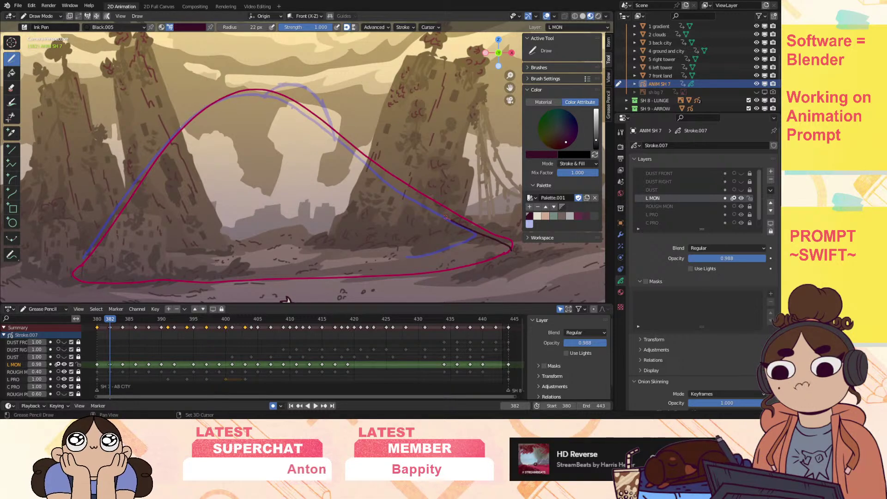
pyautogui.moveTo(477, 236)
pyautogui.mouseDown()
pyautogui.moveTo(403, 194)
pyautogui.moveTo(320, 123)
pyautogui.mouseUp()
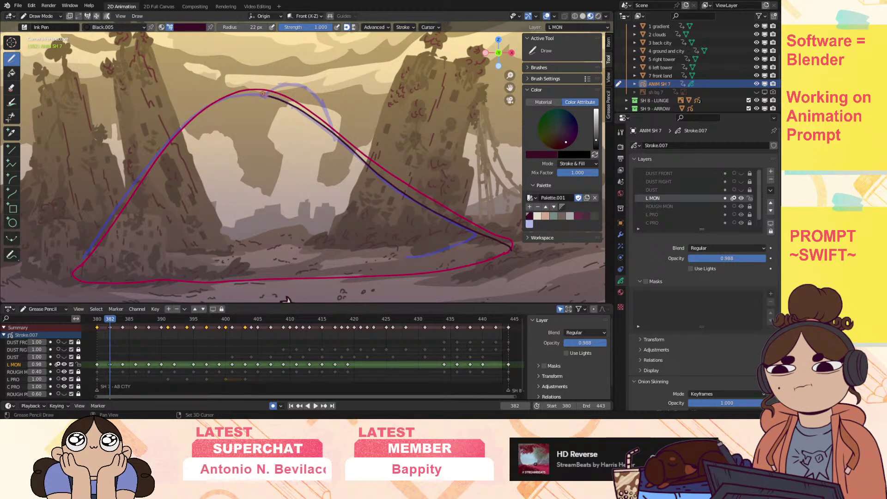
pyautogui.moveTo(233, 94)
pyautogui.mouseDown()
pyautogui.moveTo(183, 125)
pyautogui.moveTo(129, 188)
pyautogui.mouseUp()
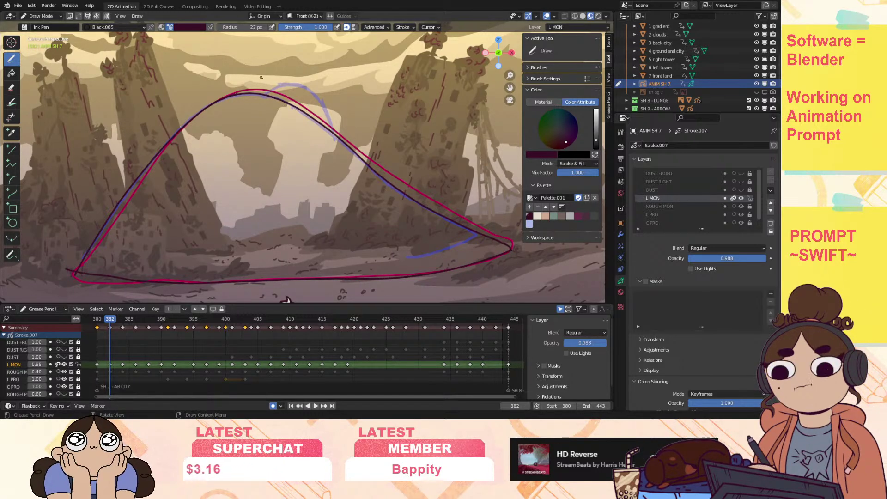
pyautogui.moveTo(278, 85)
pyautogui.mouseDown()
pyautogui.moveTo(297, 84)
pyautogui.moveTo(323, 106)
pyautogui.mouseUp()
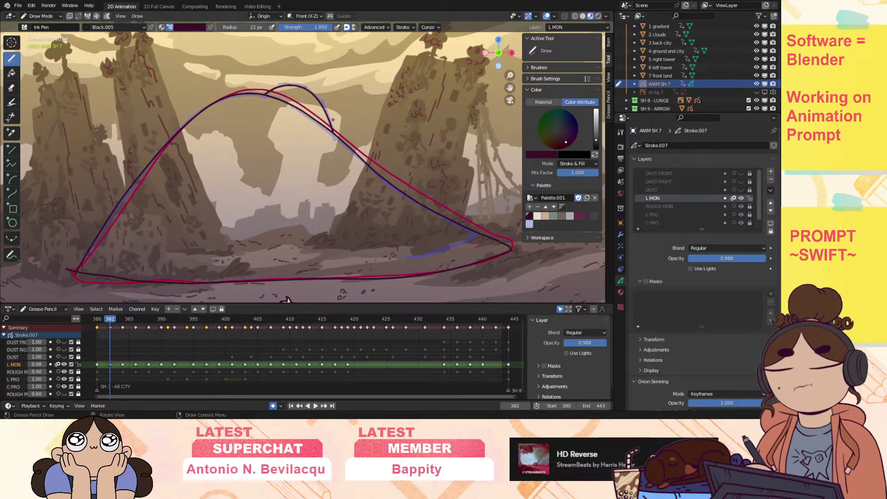
# Go to frame 384 with L MON as the active layer.
pyautogui.press('space')
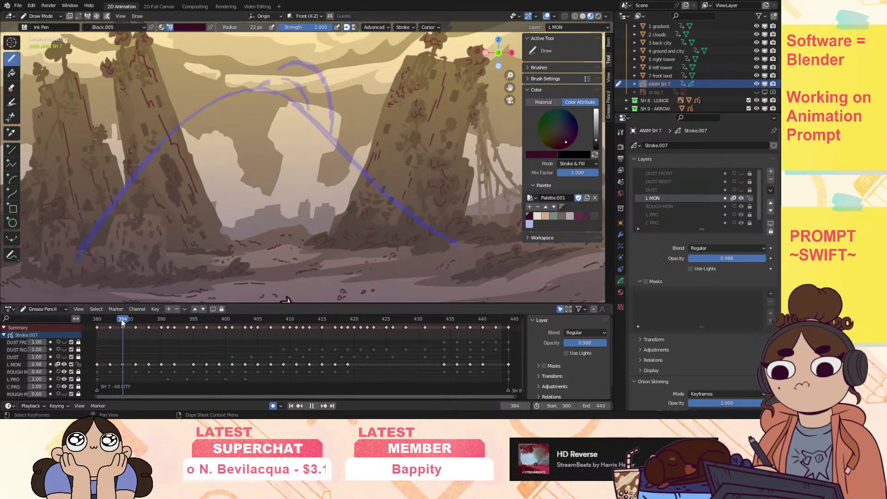
pyautogui.press('space')
pyautogui.click(18, 365)
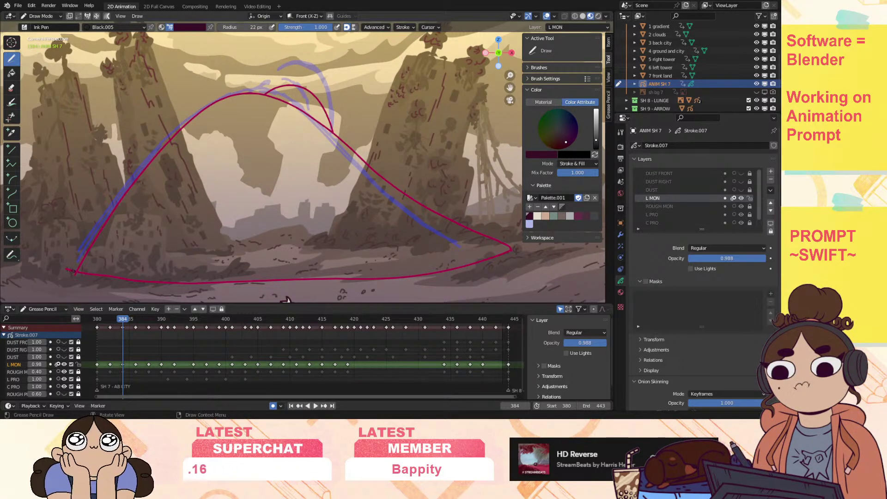
pyautogui.moveTo(100, 220); pyautogui.dragTo(129, 182)
pyautogui.moveTo(155, 152); pyautogui.dragTo(248, 90)
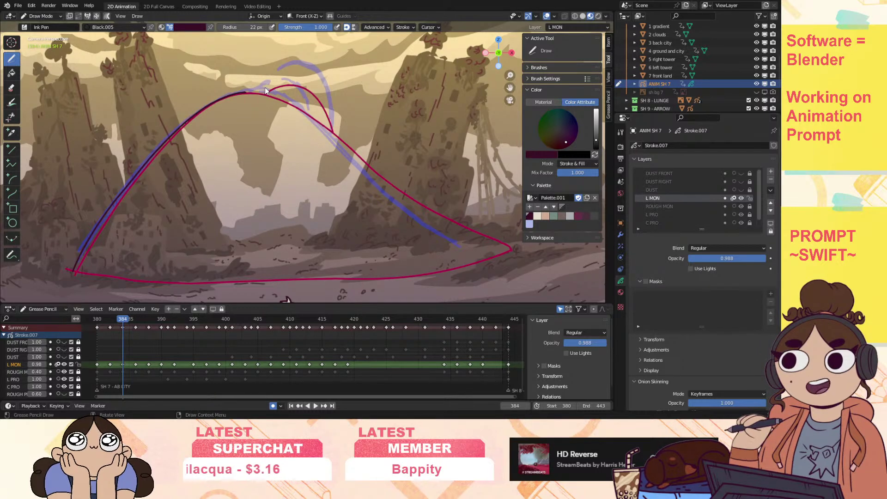
pyautogui.hotkey('ctrl', 'z')
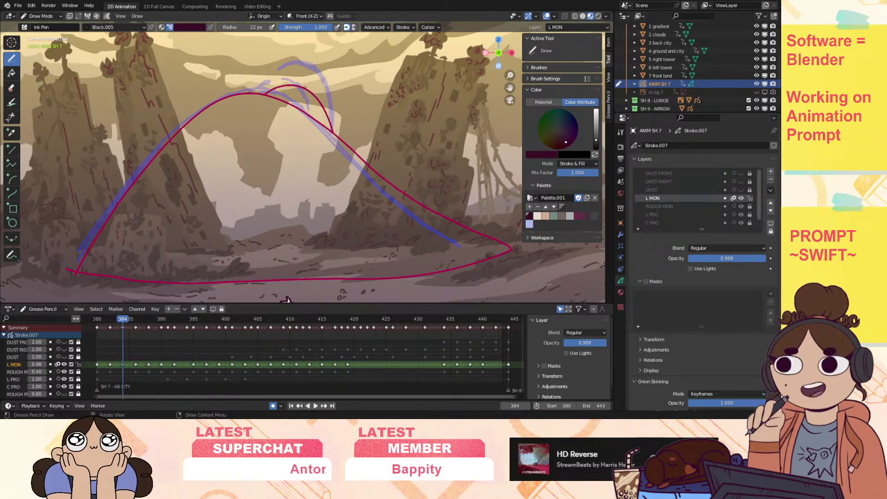
# Ink the monster's full outline at frame 384: both slopes, the ground line, and the nested hump curves at its peak.
pyautogui.moveTo(489, 259)
pyautogui.mouseDown()
pyautogui.moveTo(400, 203)
pyautogui.moveTo(335, 138)
pyautogui.mouseUp()
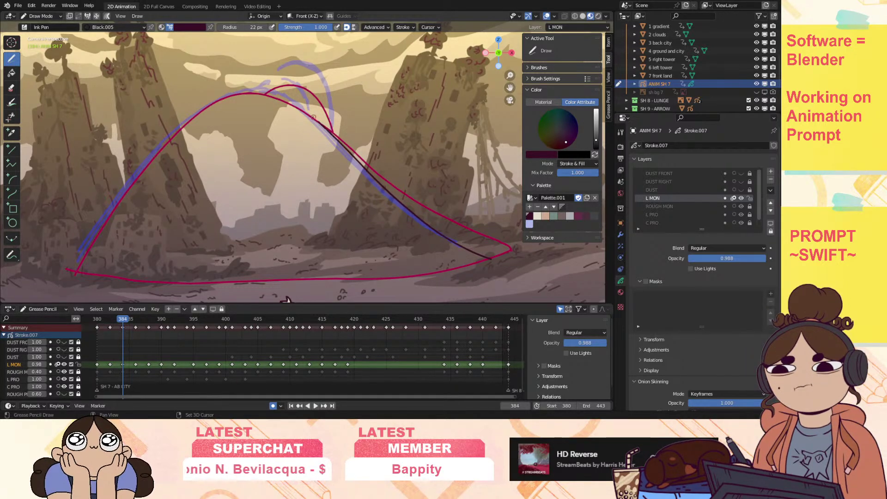
pyautogui.moveTo(272, 91); pyautogui.dragTo(253, 88)
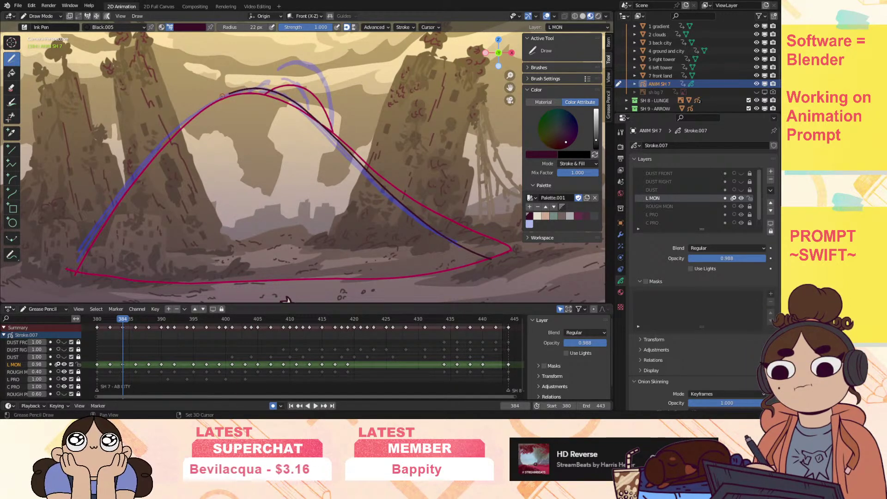
pyautogui.moveTo(193, 114); pyautogui.dragTo(162, 143)
pyautogui.keyDown('shift'); pyautogui.moveTo(84, 257); pyautogui.dragTo(71, 284); pyautogui.keyUp('shift')
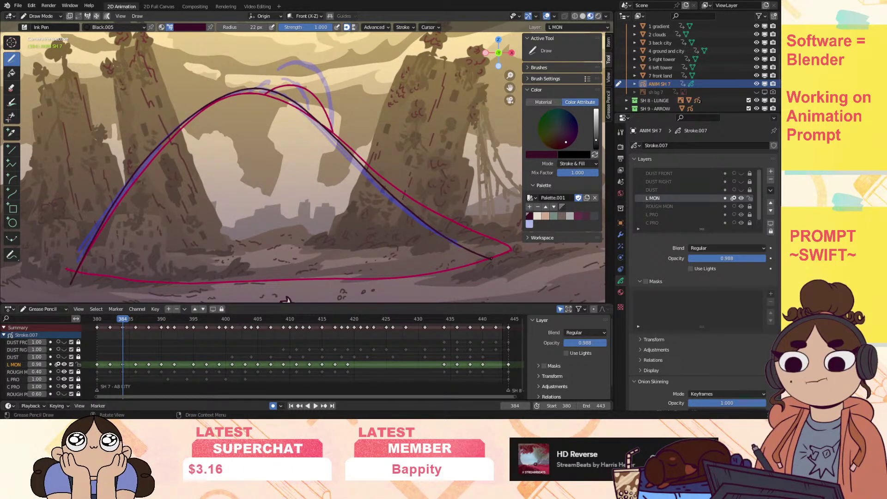
pyautogui.moveTo(491, 259)
pyautogui.keyDown('shift'); pyautogui.mouseDown()
pyautogui.moveTo(389, 277)
pyautogui.moveTo(268, 283)
pyautogui.moveTo(136, 282)
pyautogui.moveTo(65, 269)
pyautogui.mouseUp(); pyautogui.keyUp('shift')
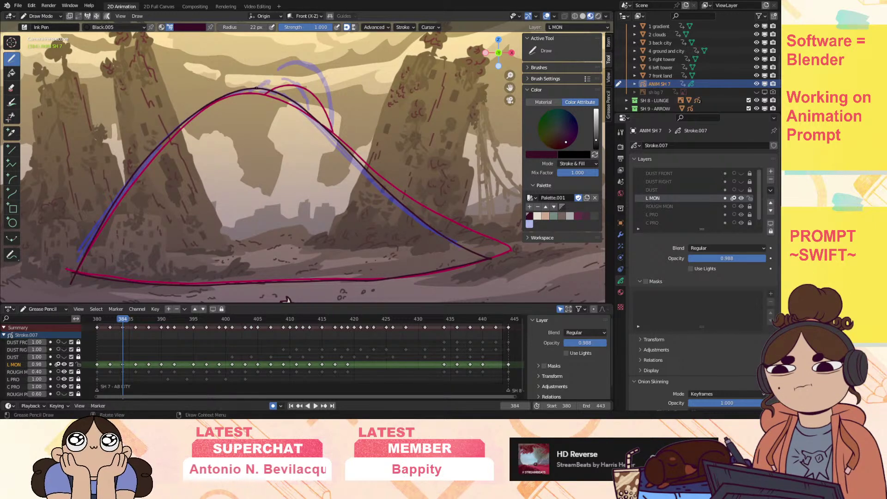
pyautogui.moveTo(260, 87)
pyautogui.mouseDown()
pyautogui.moveTo(280, 76)
pyautogui.moveTo(303, 88)
pyautogui.mouseUp()
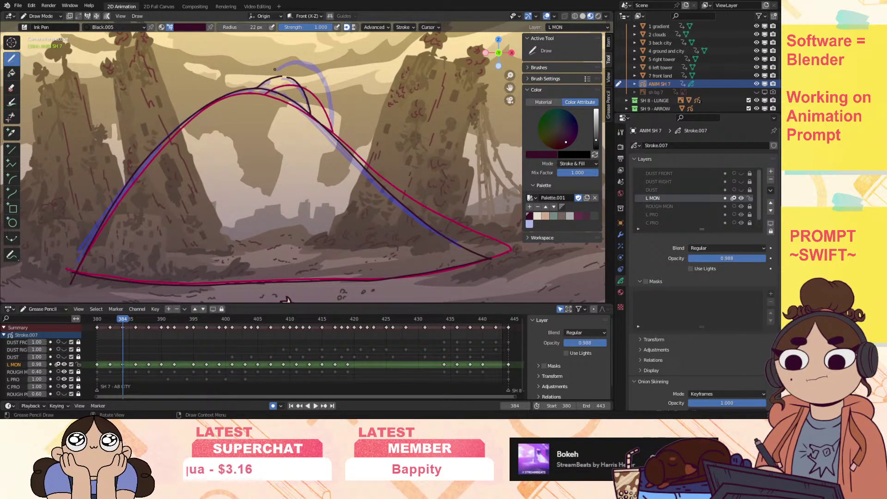
pyautogui.moveTo(285, 64)
pyautogui.mouseDown()
pyautogui.moveTo(317, 69)
pyautogui.moveTo(330, 97)
pyautogui.moveTo(331, 137)
pyautogui.mouseUp()
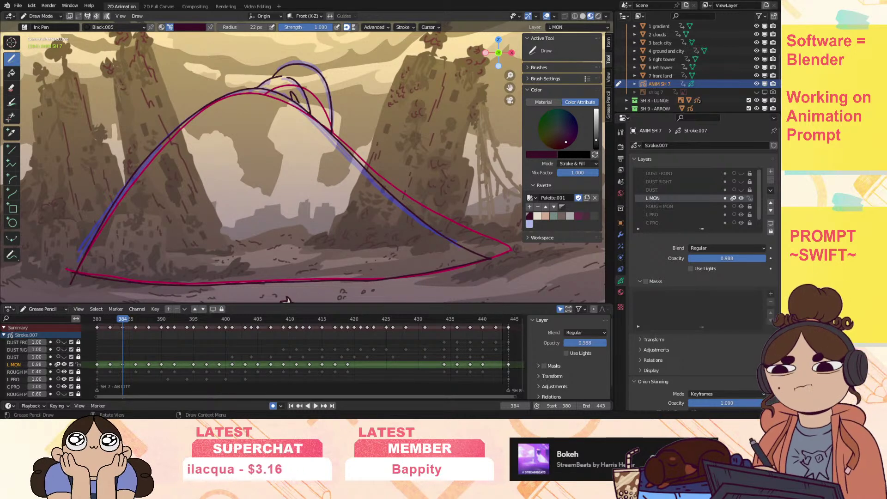
# Duplicate the L MON keyframe from frame 384 to frame 386.
pyautogui.press('space')
pyautogui.moveTo(122, 321)
pyautogui.mouseDown()
pyautogui.moveTo(137, 325)
pyautogui.moveTo(124, 328)
pyautogui.mouseUp()
pyautogui.press('space')
pyautogui.moveTo(123, 365); pyautogui.dragTo(137, 365)
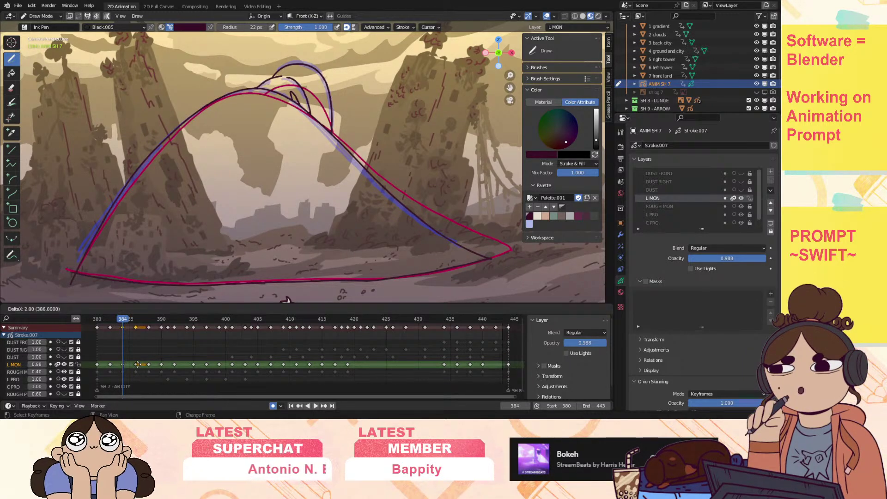
pyautogui.click(137, 365)
# In Sculpt Mode at frame 386, use the Push brush with a 131 px radius to nudge the copied outline onto the rough.
pyautogui.click(42, 16)
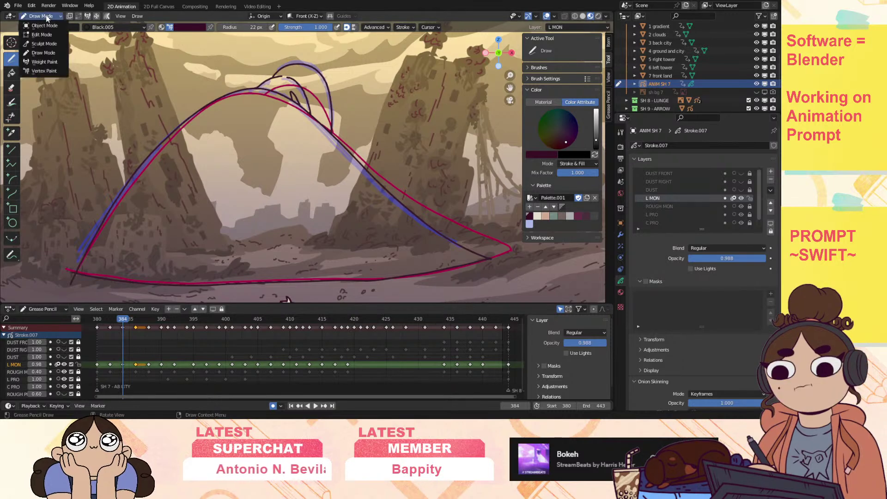
pyautogui.click(44, 44)
pyautogui.scroll(-2, 303, 161)
pyautogui.moveTo(511, 87)
pyautogui.mouseDown()
pyautogui.moveTo(510, 99)
pyautogui.moveTo(508, 88)
pyautogui.mouseUp()
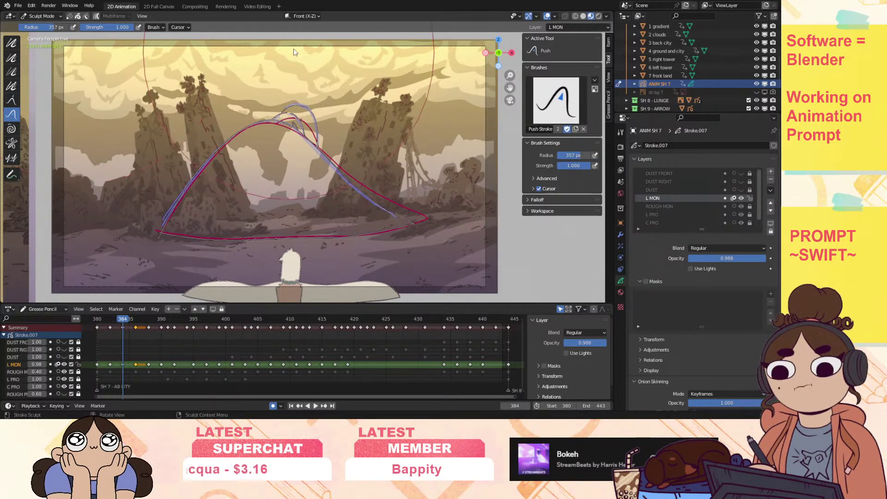
pyautogui.moveTo(283, 118); pyautogui.dragTo(283, 118)
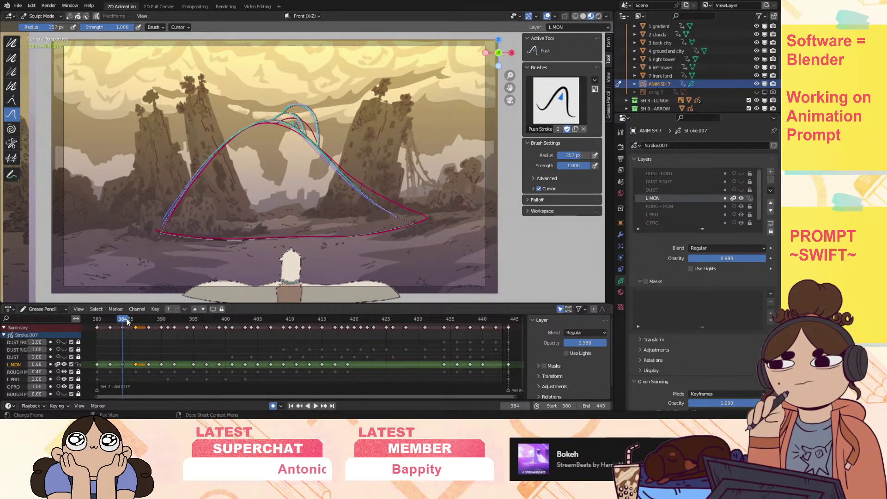
pyautogui.press('space')
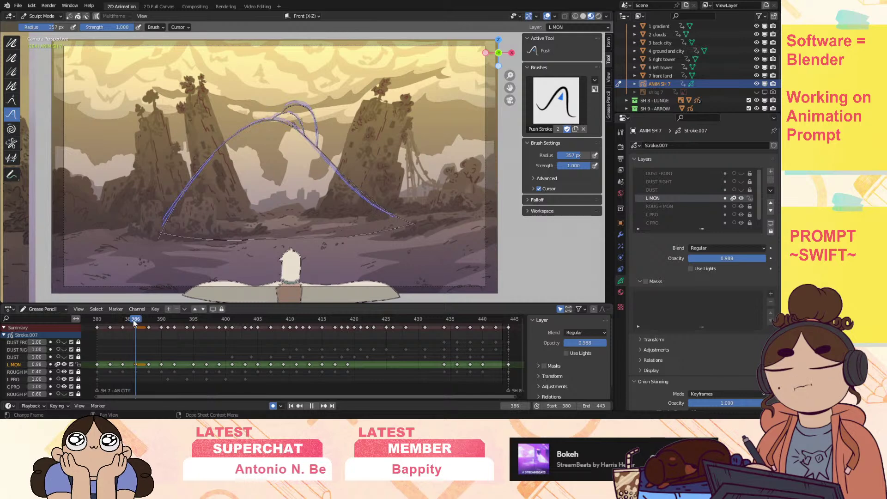
pyautogui.moveTo(301, 130); pyautogui.dragTo(301, 130)
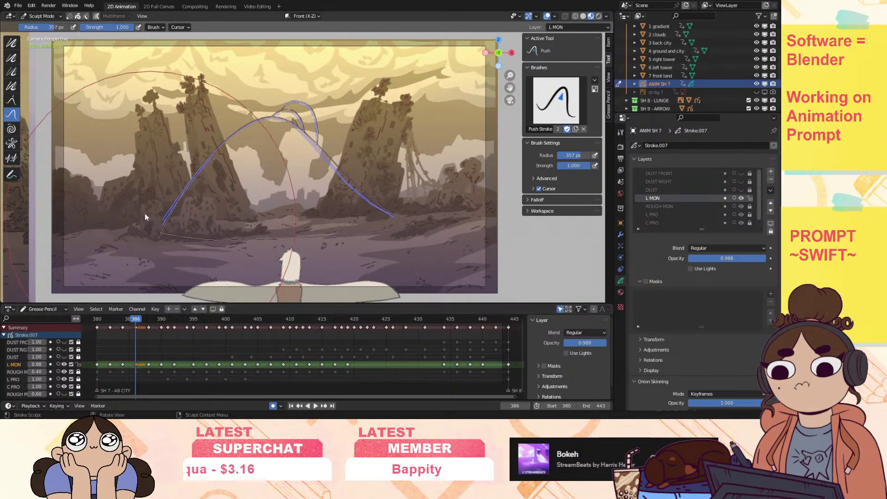
pyautogui.moveTo(51, 27); pyautogui.dragTo(25, 35)
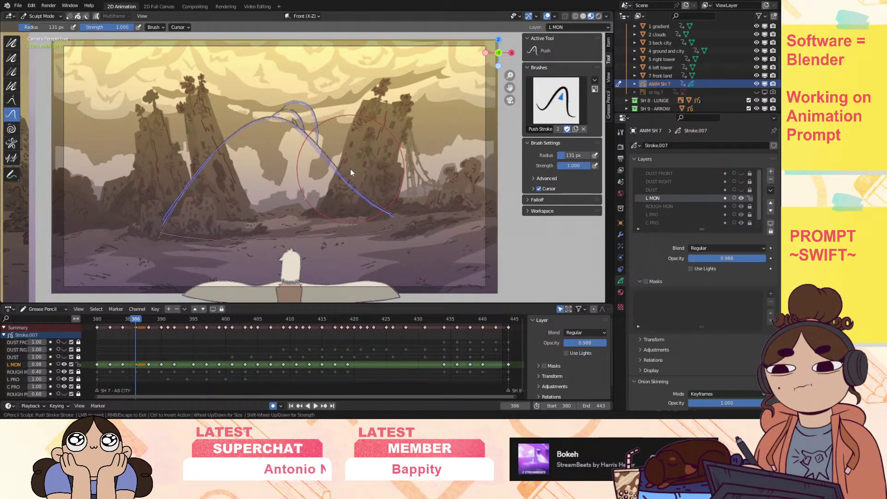
pyautogui.moveTo(349, 171)
pyautogui.mouseDown()
pyautogui.moveTo(325, 149)
pyautogui.moveTo(389, 205)
pyautogui.moveTo(275, 173)
pyautogui.moveTo(176, 213)
pyautogui.moveTo(222, 159)
pyautogui.mouseUp()
pyautogui.moveTo(296, 118); pyautogui.dragTo(321, 137)
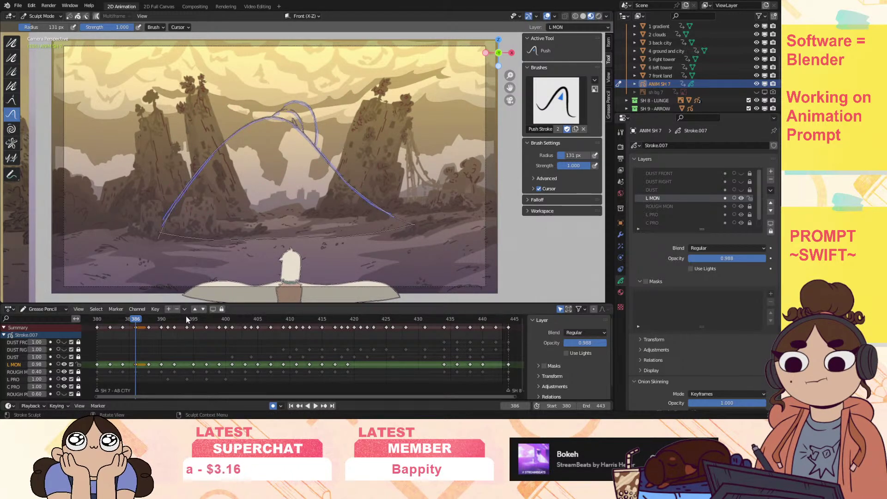
# At frame 388, turn on onion skinning for L MON and return to Draw Mode.
pyautogui.click(148, 322)
pyautogui.press('space')
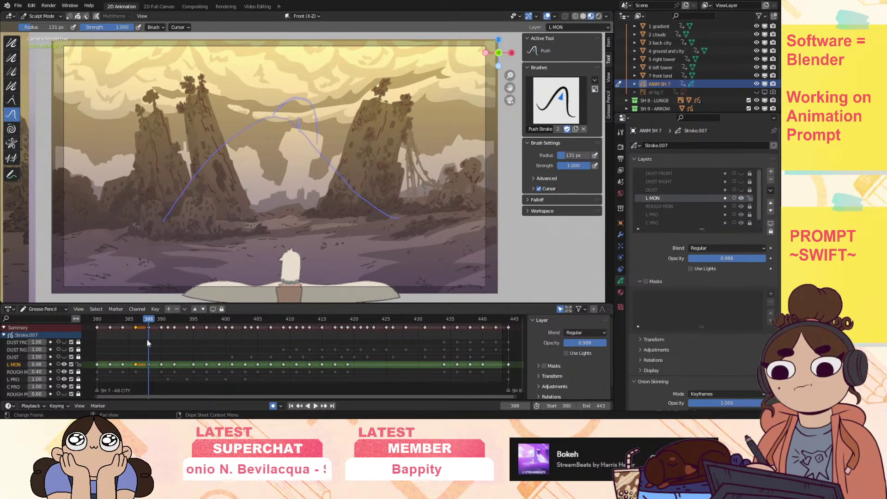
pyautogui.moveTo(148, 318)
pyautogui.mouseDown()
pyautogui.moveTo(159, 319)
pyautogui.moveTo(149, 327)
pyautogui.mouseUp()
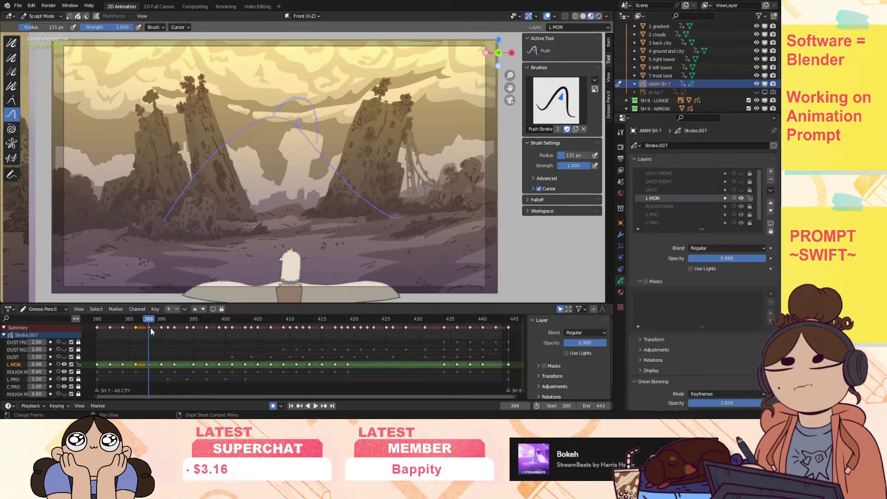
pyautogui.click(58, 364)
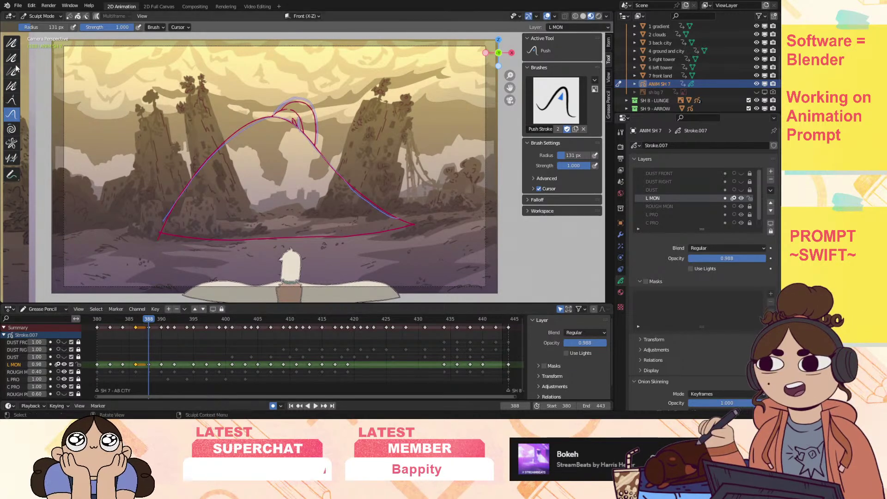
pyautogui.click(43, 16)
pyautogui.click(42, 51)
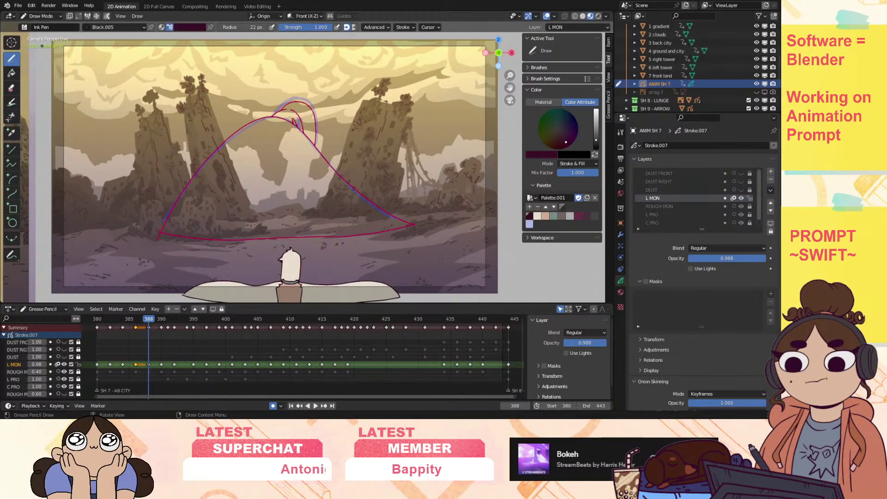
# Ink the outer curve of the hump at the monster's peak at frame 388 and play back the motion.
pyautogui.scroll(4, 274, 57)
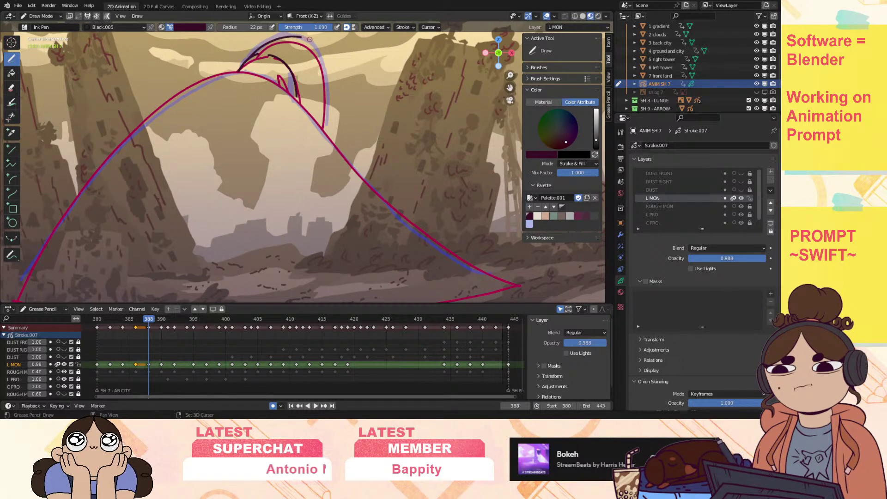
pyautogui.moveTo(313, 44)
pyautogui.mouseDown()
pyautogui.moveTo(326, 76)
pyautogui.moveTo(323, 134)
pyautogui.mouseUp()
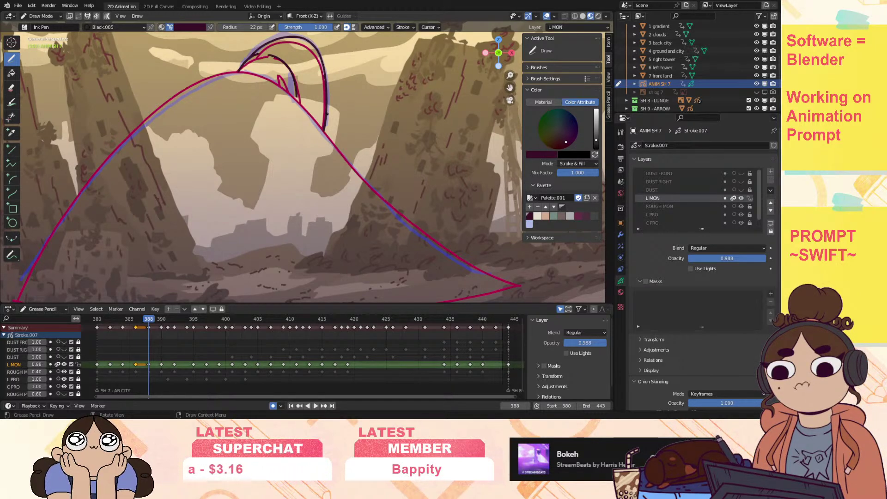
pyautogui.moveTo(510, 88); pyautogui.dragTo(574, 62)
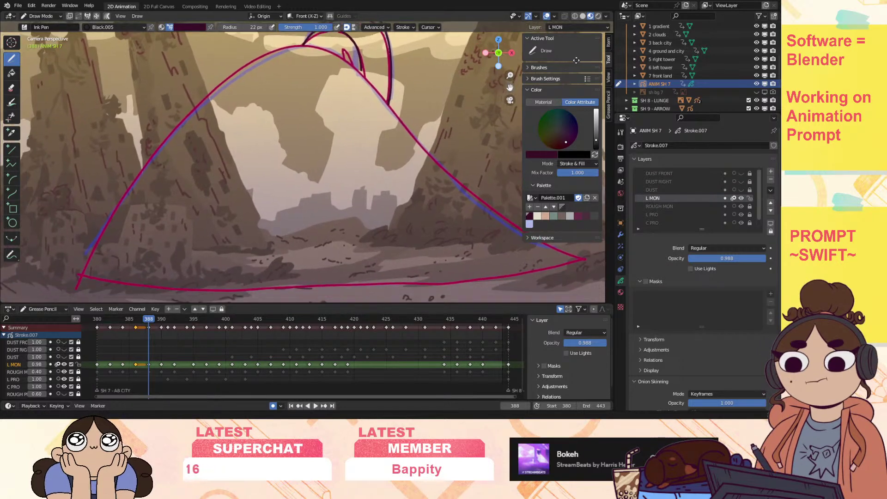
pyautogui.press('space')
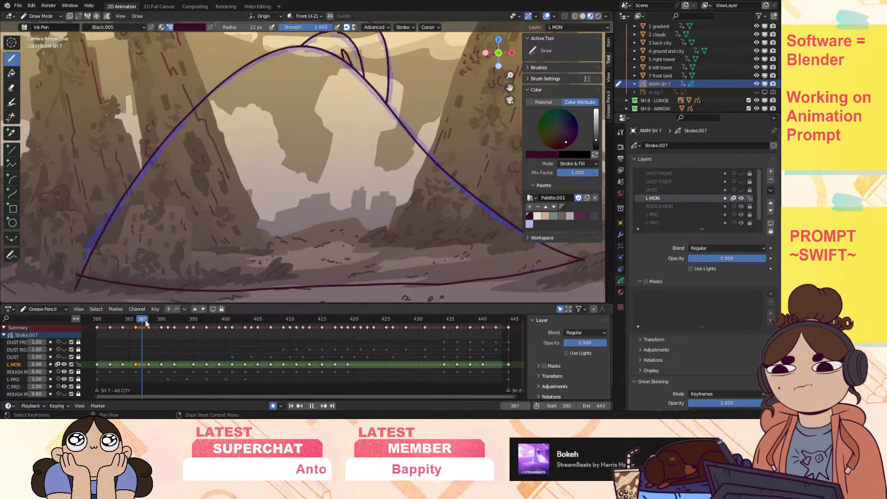
# At frame 390, ink the monster's tall rounded head outline and the curve of its back running beneath it.
pyautogui.moveTo(161, 327)
pyautogui.mouseDown()
pyautogui.moveTo(127, 331)
pyautogui.moveTo(164, 328)
pyautogui.mouseUp()
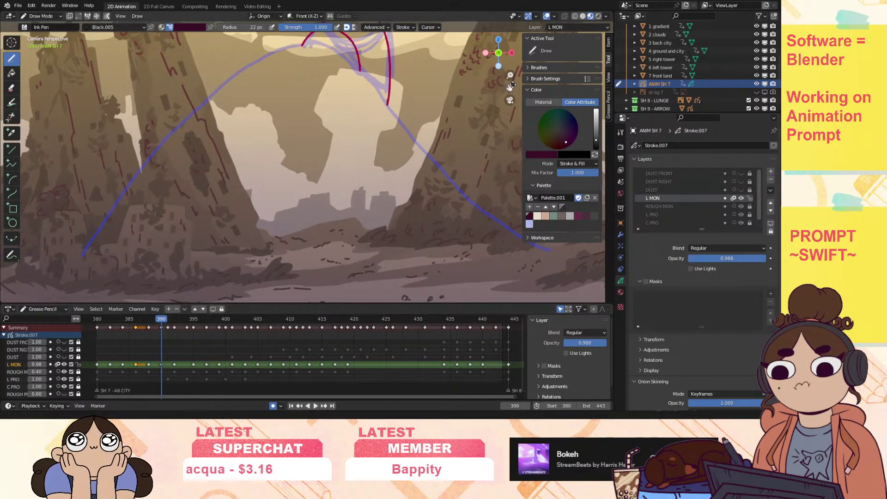
pyautogui.scroll(3, 439, 141)
pyautogui.keyDown('shift'); pyautogui.moveTo(439, 141); pyautogui.dragTo(382, 194, button='middle'); pyautogui.keyUp('shift')
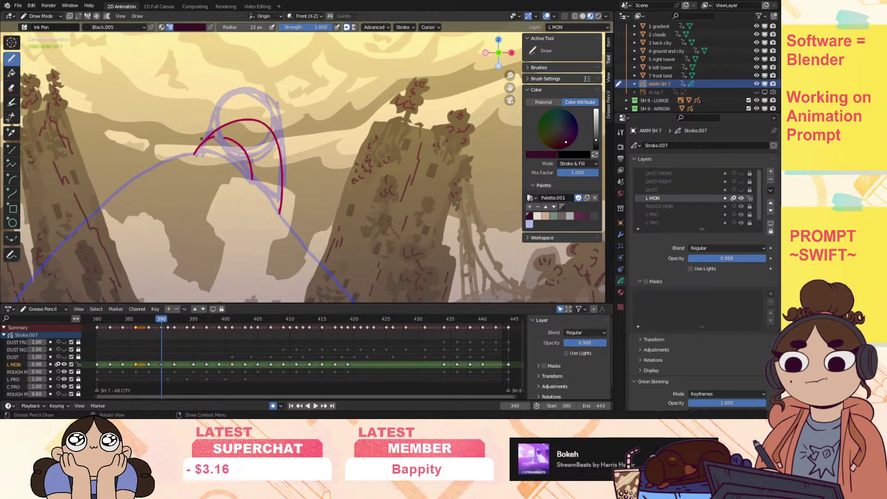
pyautogui.moveTo(211, 119)
pyautogui.mouseDown()
pyautogui.moveTo(230, 92)
pyautogui.moveTo(263, 91)
pyautogui.moveTo(278, 106)
pyautogui.mouseUp()
pyautogui.moveTo(283, 194); pyautogui.dragTo(280, 204)
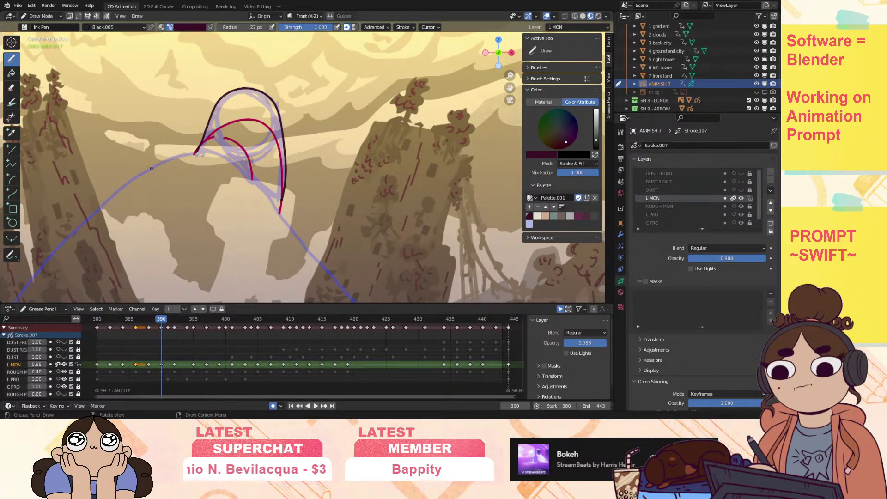
pyautogui.moveTo(153, 168)
pyautogui.mouseDown()
pyautogui.moveTo(182, 154)
pyautogui.moveTo(252, 178)
pyautogui.moveTo(309, 251)
pyautogui.mouseUp()
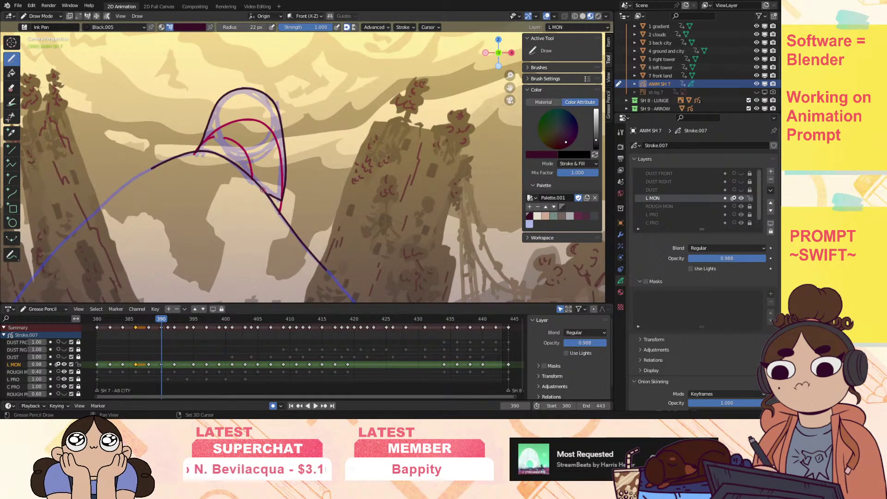
# Extend the frame 390 outline along both slopes down to the ground.
pyautogui.moveTo(509, 88)
pyautogui.mouseDown()
pyautogui.moveTo(508, 76)
pyautogui.moveTo(522, 70)
pyautogui.moveTo(497, 61)
pyautogui.mouseUp()
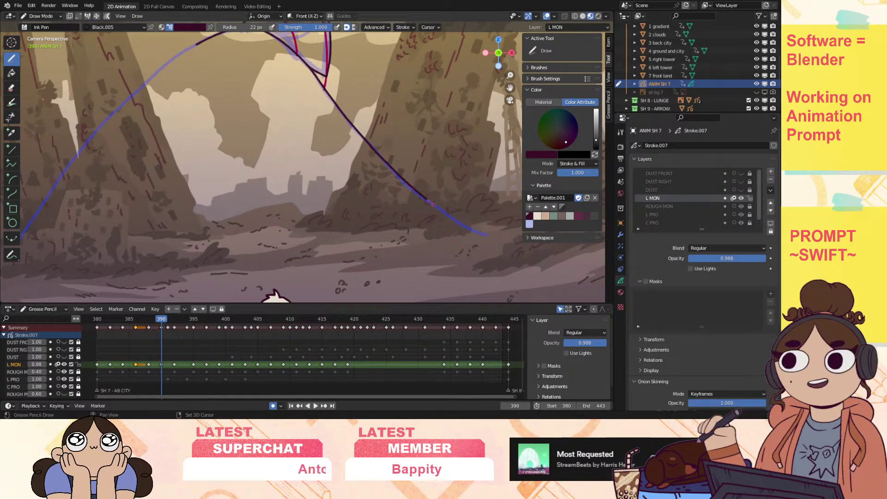
pyautogui.moveTo(510, 87); pyautogui.dragTo(575, 88)
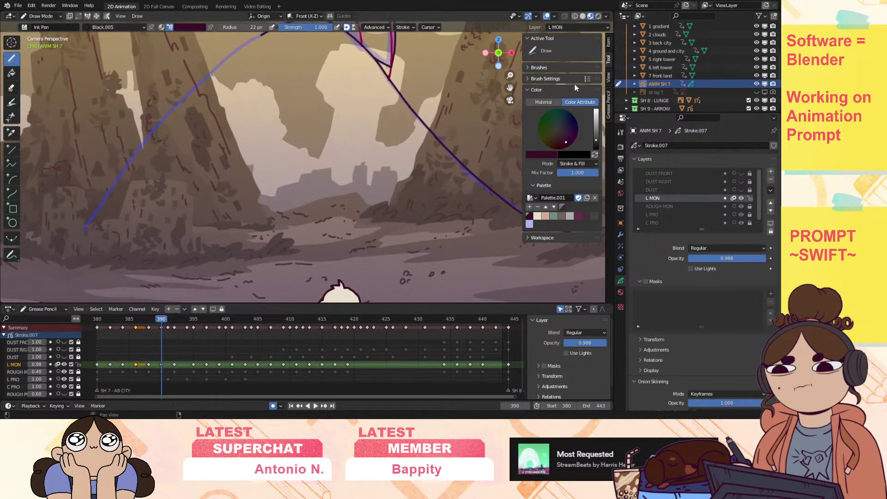
pyautogui.moveTo(529, 104); pyautogui.dragTo(548, 121)
pyautogui.moveTo(510, 88)
pyautogui.mouseDown()
pyautogui.moveTo(429, 81)
pyautogui.moveTo(482, 94)
pyautogui.mouseUp()
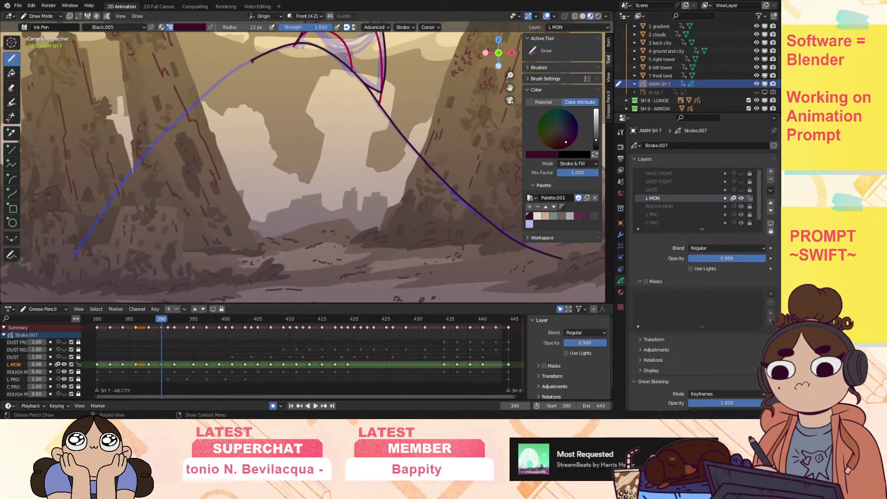
pyautogui.moveTo(253, 60)
pyautogui.mouseDown()
pyautogui.moveTo(157, 138)
pyautogui.moveTo(69, 262)
pyautogui.mouseUp()
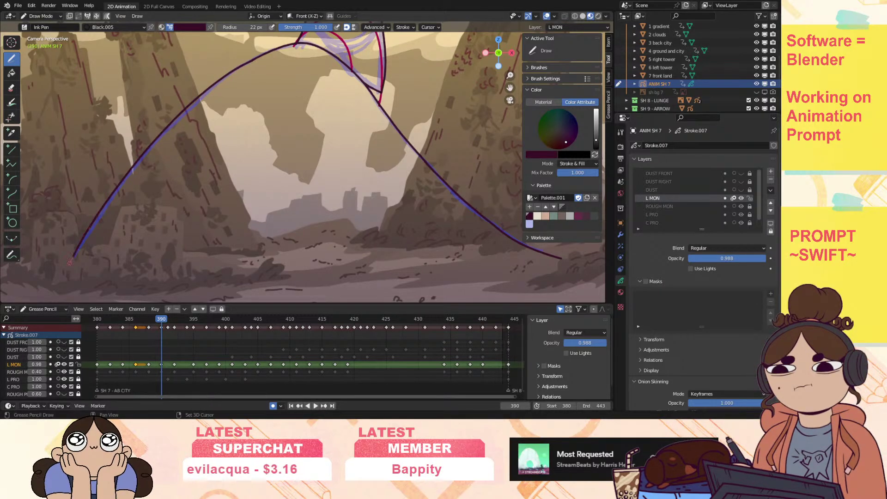
# Return to frame 388, ink the monster's slopes and ground line, and scrub frames 386 to 388 to check the motion.
pyautogui.click(148, 318)
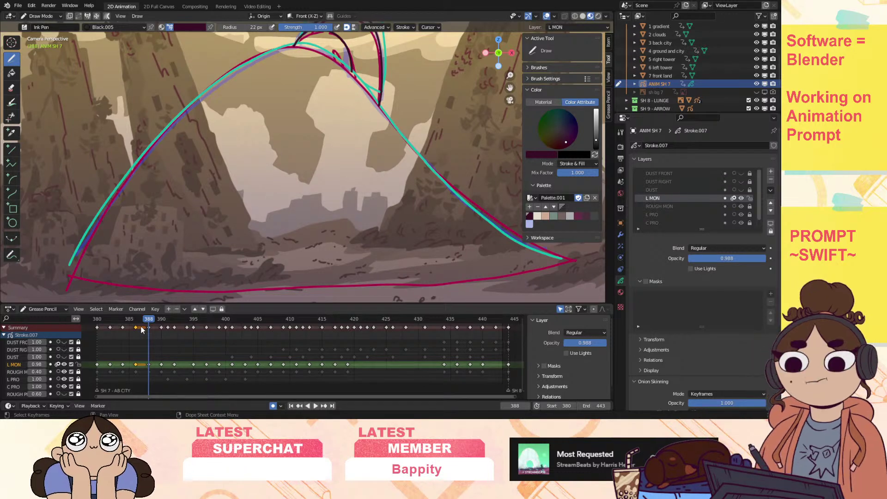
pyautogui.moveTo(509, 87); pyautogui.dragTo(465, 82)
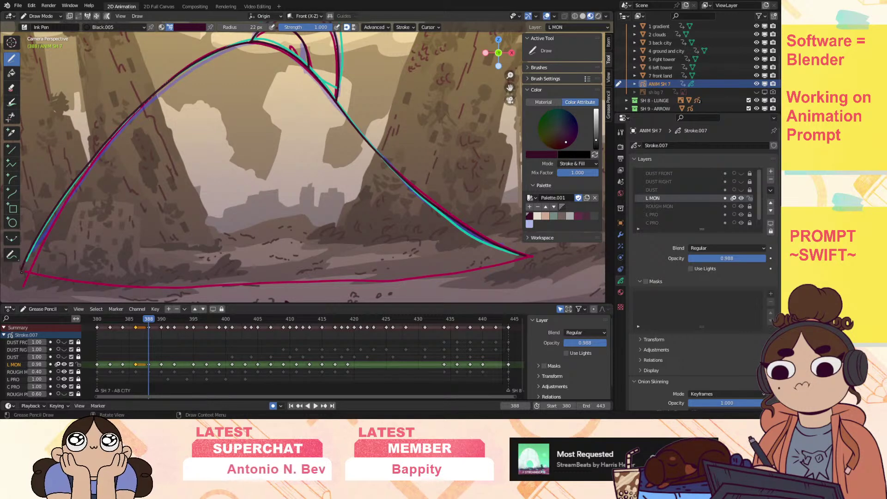
pyautogui.moveTo(71, 277)
pyautogui.mouseDown()
pyautogui.moveTo(352, 279)
pyautogui.moveTo(528, 254)
pyautogui.mouseUp()
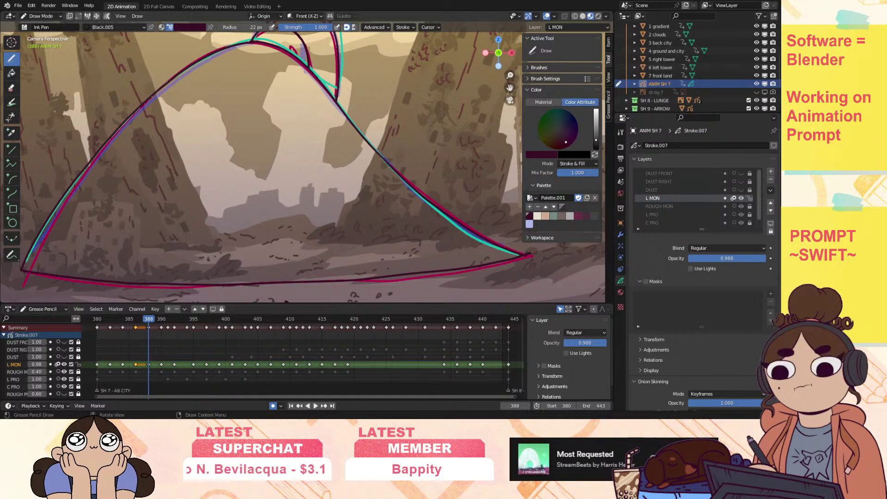
pyautogui.click(136, 320)
pyautogui.moveTo(135, 320)
pyautogui.mouseDown()
pyautogui.moveTo(126, 320)
pyautogui.moveTo(150, 327)
pyautogui.mouseUp()
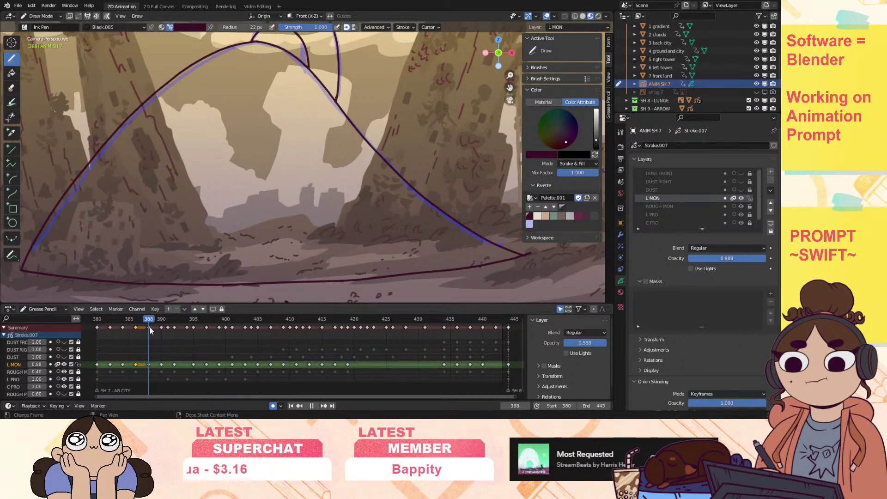
# Ink the small inner line inside the hump at frame 388, scrubbing the neighbouring frames for comparison.
pyautogui.scroll(3, 474, 135)
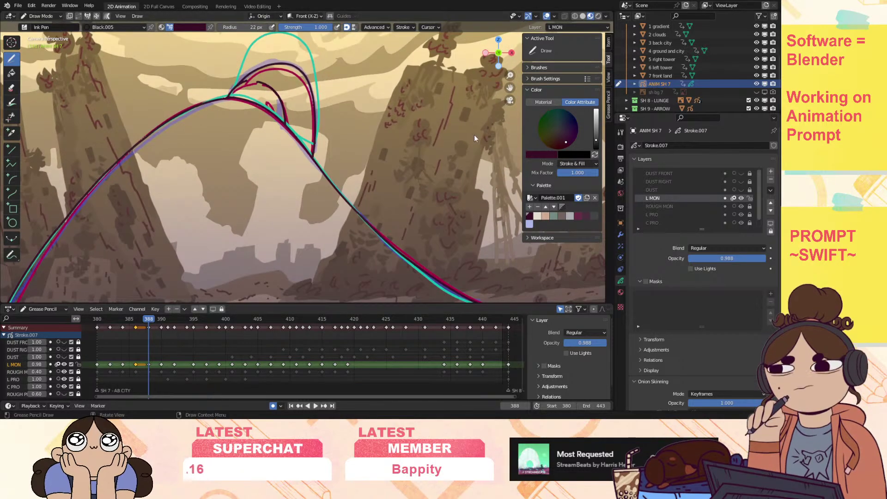
pyautogui.moveTo(144, 319); pyautogui.dragTo(146, 323)
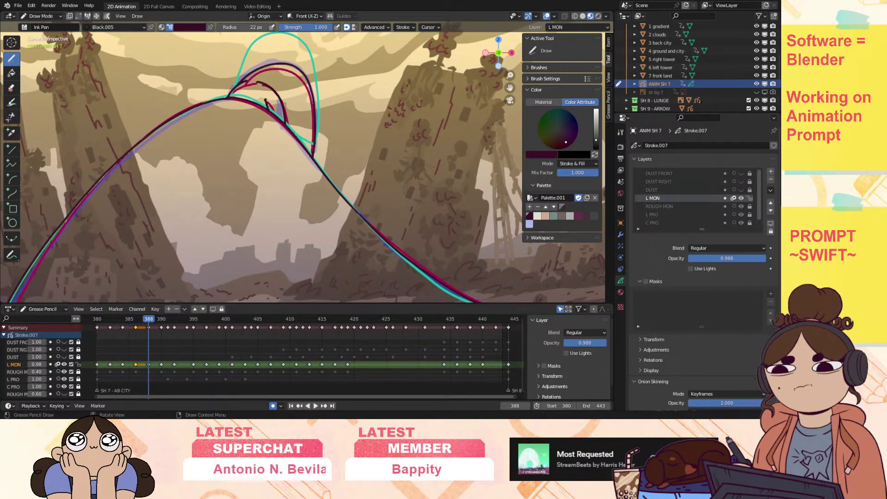
pyautogui.moveTo(147, 322); pyautogui.dragTo(147, 326)
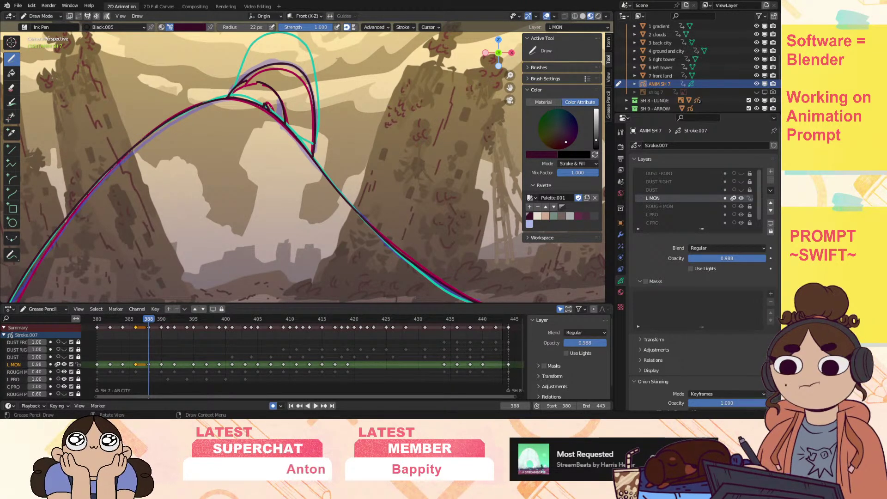
# At frame 390, ink the inner line running from inside the head down to the back, checking it in playback.
pyautogui.moveTo(148, 321)
pyautogui.mouseDown()
pyautogui.moveTo(146, 329)
pyautogui.moveTo(162, 328)
pyautogui.mouseUp()
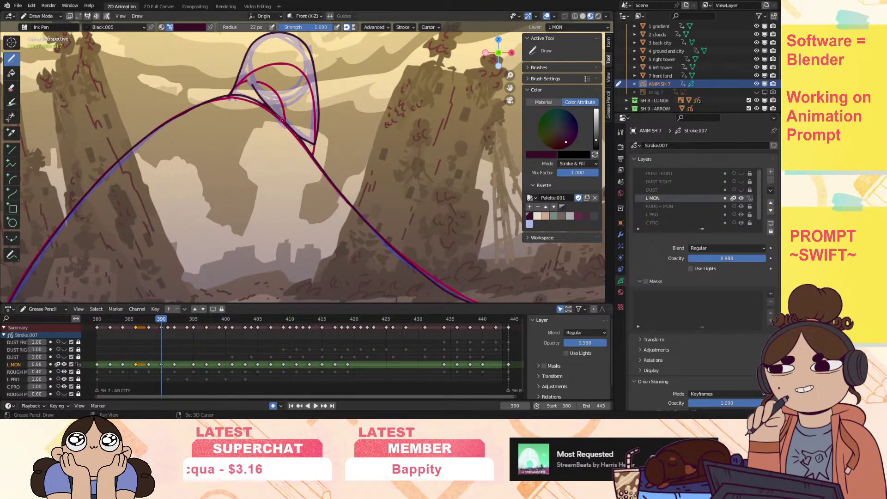
pyautogui.press('space')
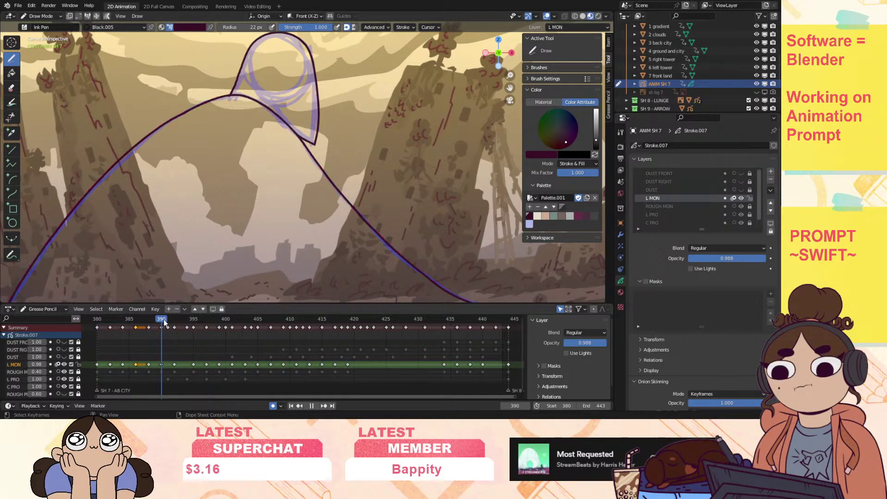
pyautogui.moveTo(208, 328)
pyautogui.mouseDown()
pyautogui.moveTo(180, 338)
pyautogui.moveTo(208, 340)
pyautogui.moveTo(170, 351)
pyautogui.moveTo(160, 365)
pyautogui.mouseUp()
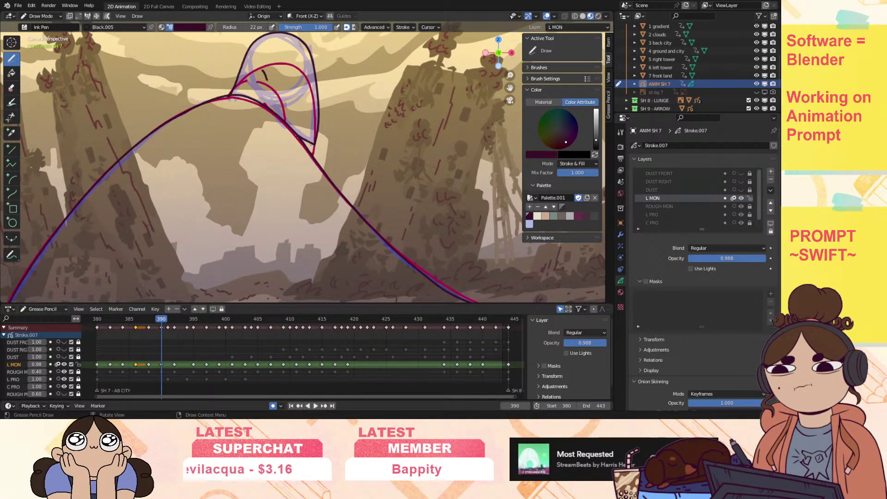
pyautogui.moveTo(267, 79); pyautogui.dragTo(272, 94)
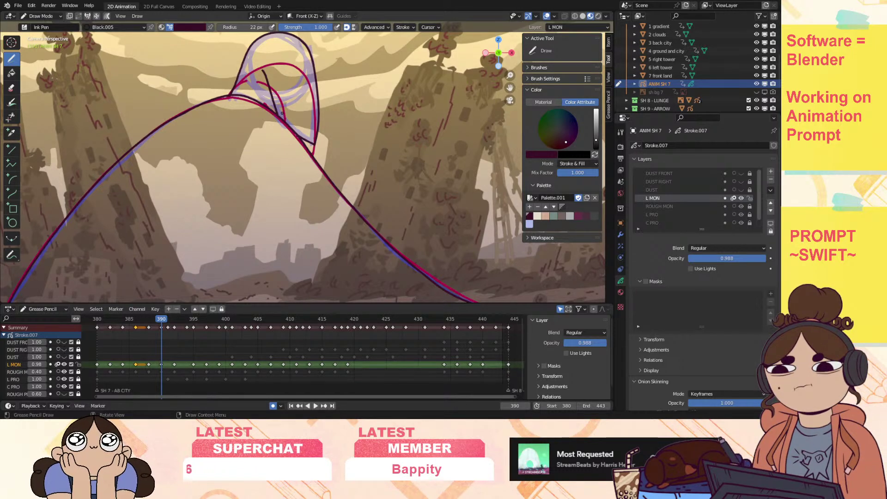
pyautogui.press('space')
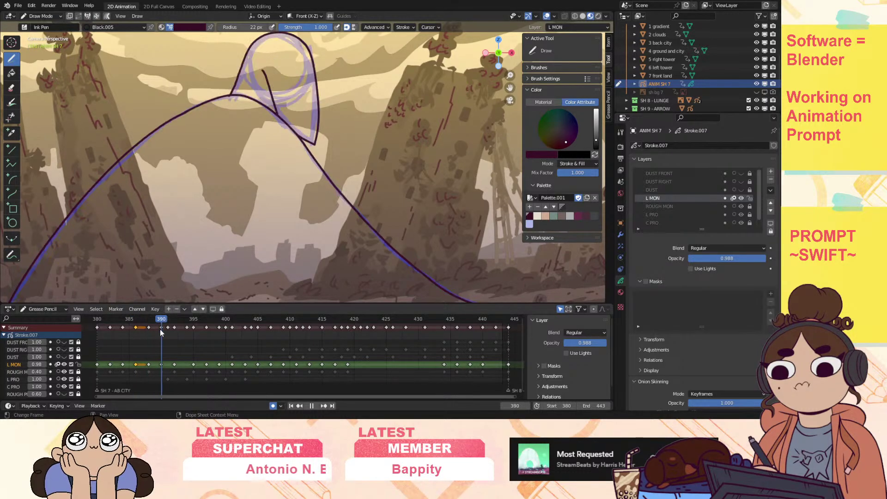
# At frame 392, ink the curved inner line inside the head and undo the extra short stroke along the peak.
pyautogui.moveTo(176, 332)
pyautogui.mouseDown()
pyautogui.moveTo(165, 332)
pyautogui.moveTo(173, 331)
pyautogui.mouseUp()
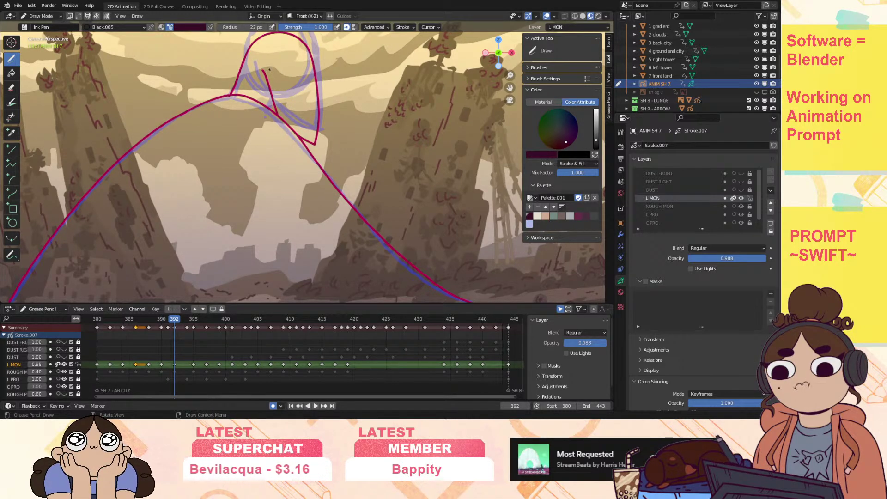
pyautogui.moveTo(275, 88); pyautogui.dragTo(272, 98)
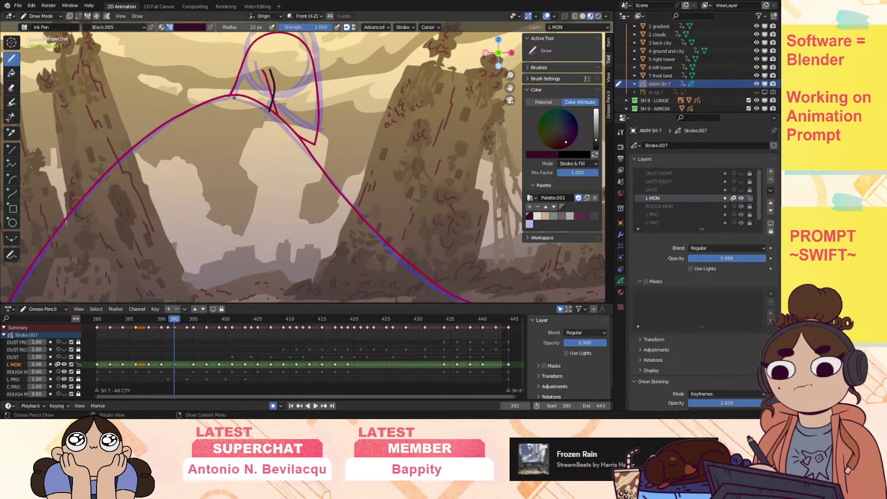
pyautogui.moveTo(231, 97); pyautogui.dragTo(249, 102)
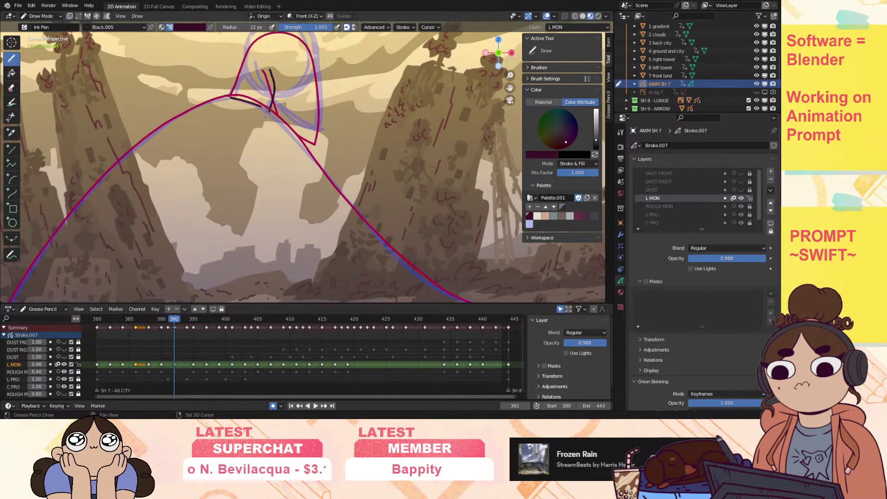
pyautogui.hotkey('ctrl', 'z')
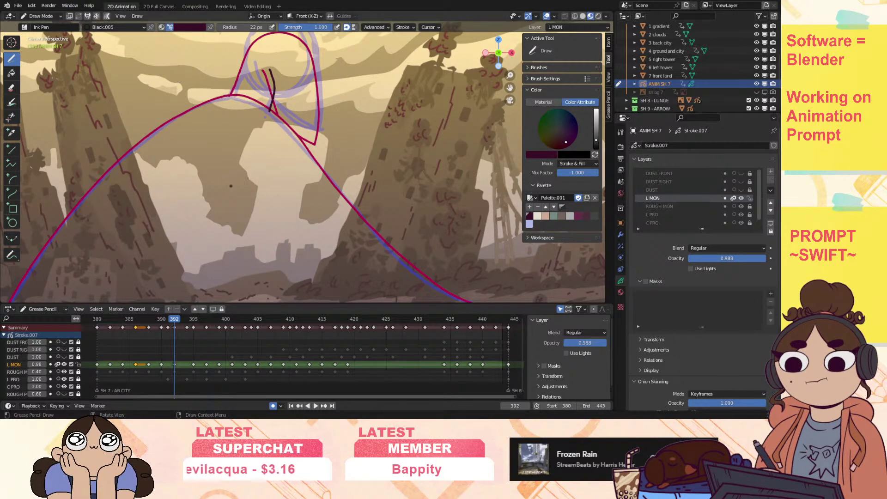
# Try inking the monster's peak and both slopes at frame 392 and play the motion through to frame 395.
pyautogui.moveTo(510, 76); pyautogui.dragTo(537, 39)
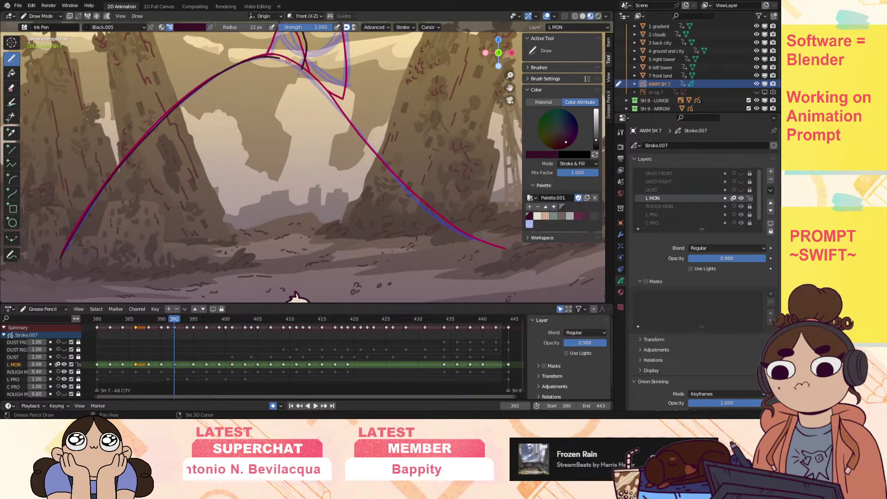
pyautogui.moveTo(303, 69); pyautogui.dragTo(385, 165)
pyautogui.hotkey('ctrl', 'z')
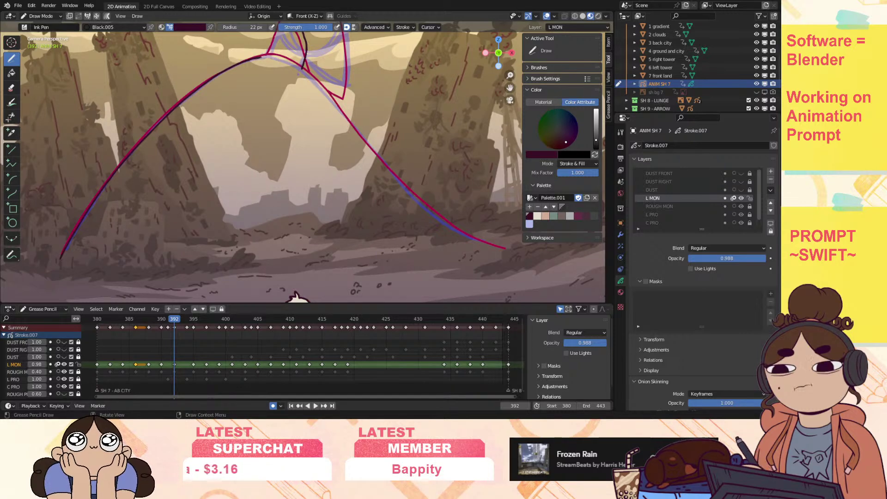
pyautogui.moveTo(307, 73); pyautogui.dragTo(382, 162)
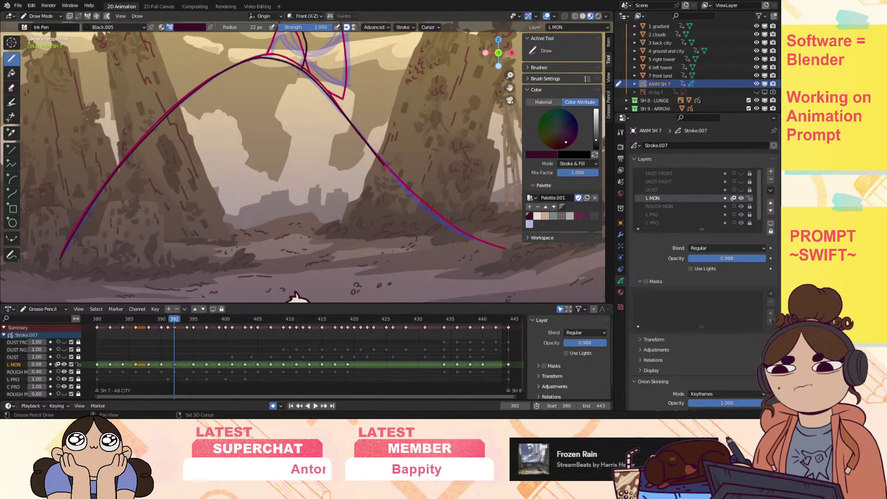
pyautogui.moveTo(421, 203); pyautogui.dragTo(495, 247)
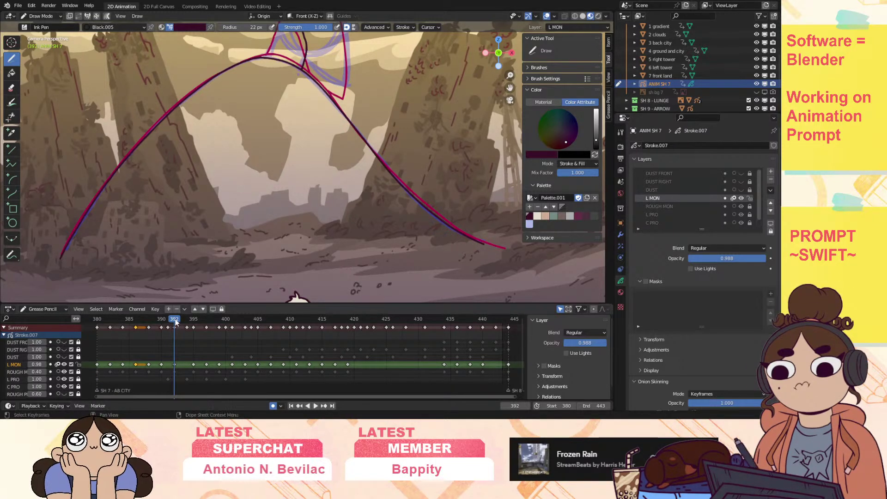
pyautogui.press('space')
pyautogui.moveTo(203, 327)
pyautogui.mouseDown()
pyautogui.moveTo(167, 335)
pyautogui.moveTo(194, 335)
pyautogui.moveTo(157, 353)
pyautogui.moveTo(242, 350)
pyautogui.moveTo(164, 373)
pyautogui.moveTo(196, 367)
pyautogui.moveTo(194, 360)
pyautogui.mouseUp()
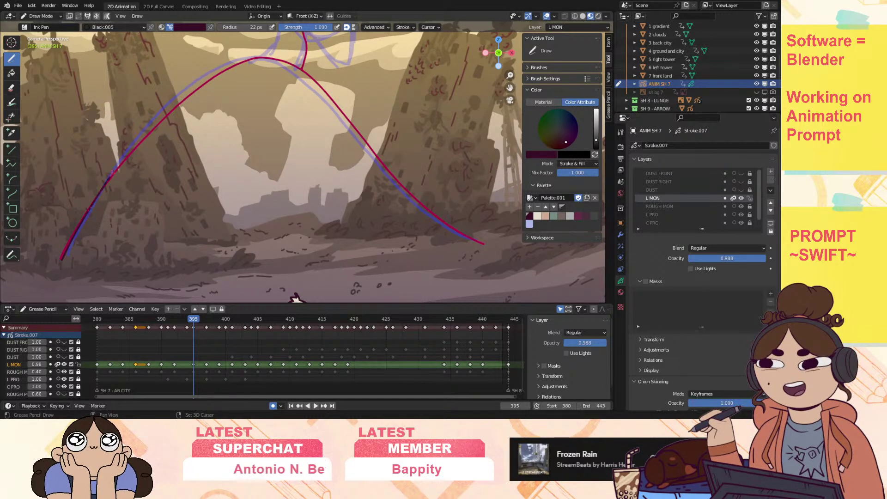
# At frame 395, ink the monster's body outline over the rough: both slopes, the peak and a closing line along the ground.
pyautogui.click(175, 327)
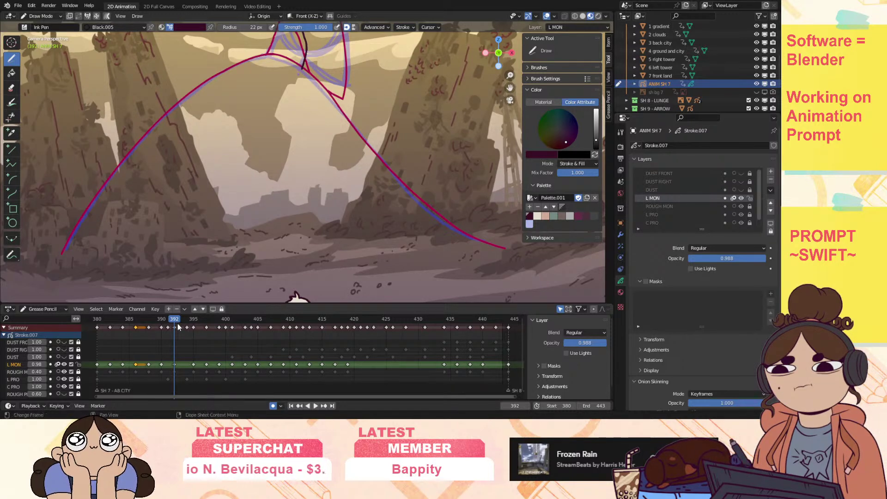
pyautogui.press('space')
pyautogui.press('space')
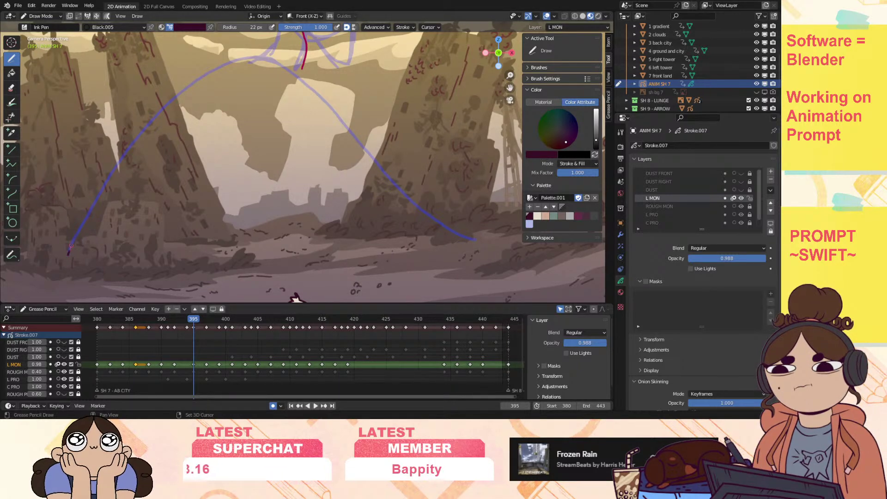
pyautogui.moveTo(82, 223)
pyautogui.mouseDown()
pyautogui.moveTo(121, 153)
pyautogui.moveTo(181, 94)
pyautogui.mouseUp()
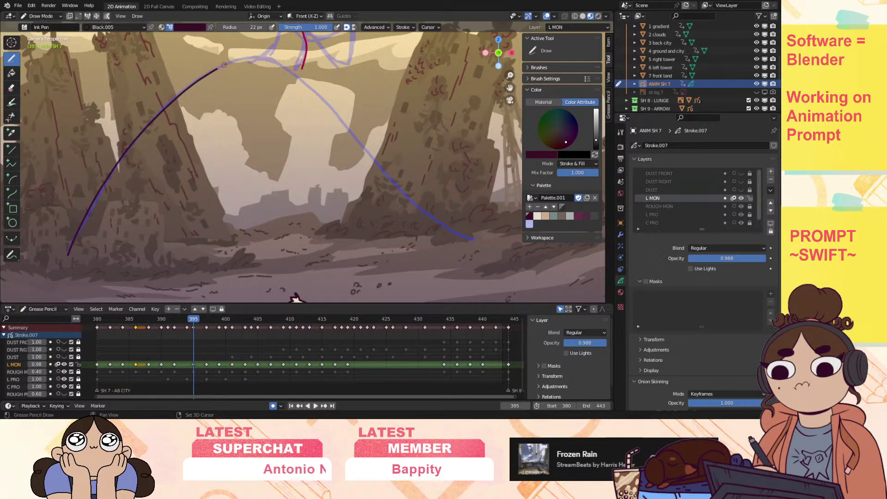
pyautogui.moveTo(245, 58)
pyautogui.mouseDown()
pyautogui.moveTo(288, 66)
pyautogui.moveTo(309, 85)
pyautogui.mouseUp()
pyautogui.moveTo(344, 125)
pyautogui.mouseDown()
pyautogui.moveTo(407, 200)
pyautogui.moveTo(481, 241)
pyautogui.moveTo(62, 255)
pyautogui.mouseUp()
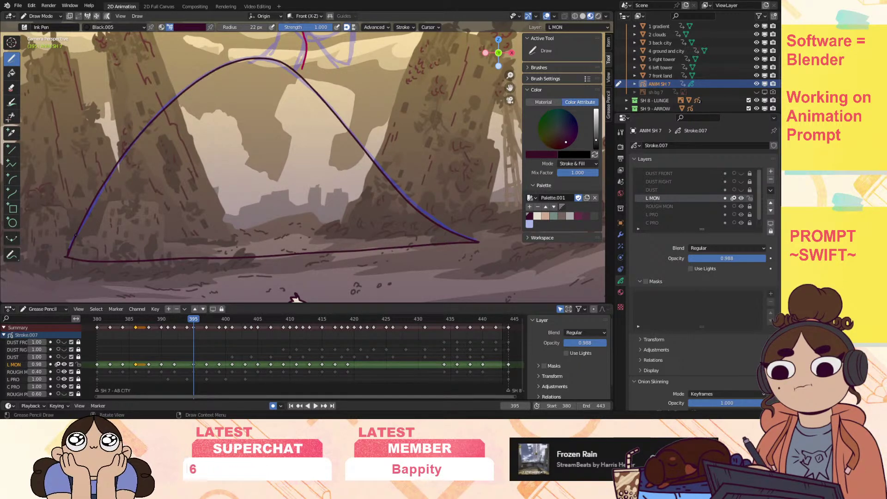
# At frame 392, ink both body slopes and the ground line, using the frame 395 outline as a guide.
pyautogui.moveTo(193, 319)
pyautogui.mouseDown()
pyautogui.moveTo(162, 330)
pyautogui.moveTo(174, 331)
pyautogui.mouseUp()
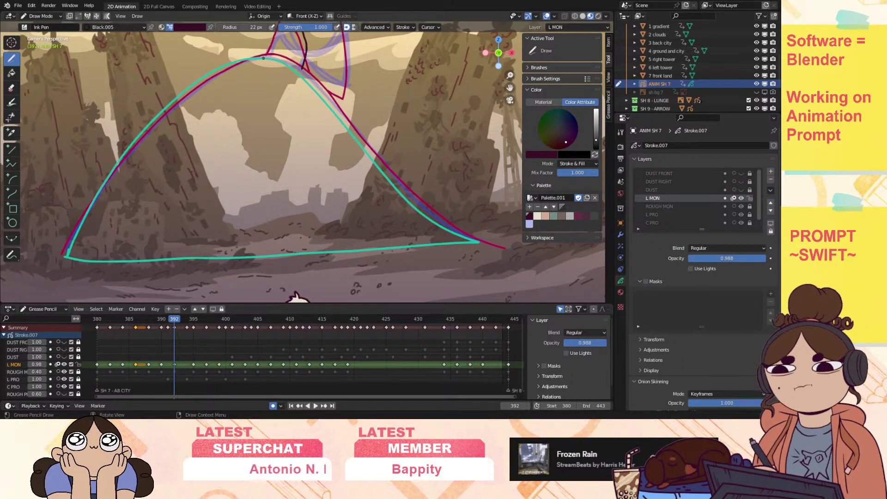
pyautogui.moveTo(260, 57)
pyautogui.keyDown('shift'); pyautogui.mouseDown()
pyautogui.moveTo(308, 76)
pyautogui.moveTo(351, 127)
pyautogui.mouseUp(); pyautogui.keyUp('shift')
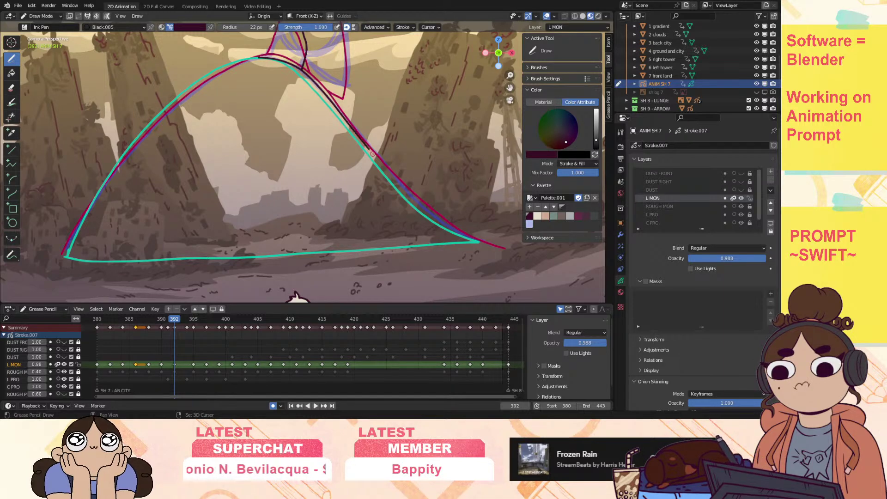
pyautogui.moveTo(410, 196); pyautogui.dragTo(434, 216)
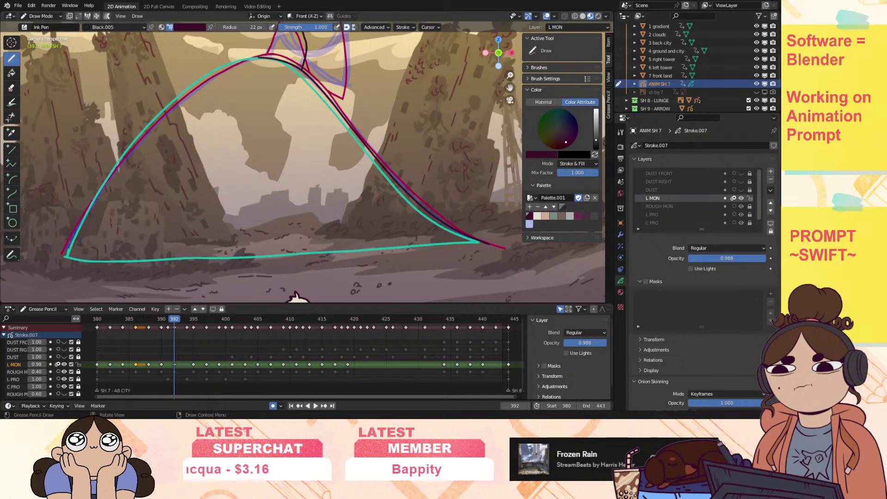
pyautogui.moveTo(181, 97); pyautogui.dragTo(152, 123)
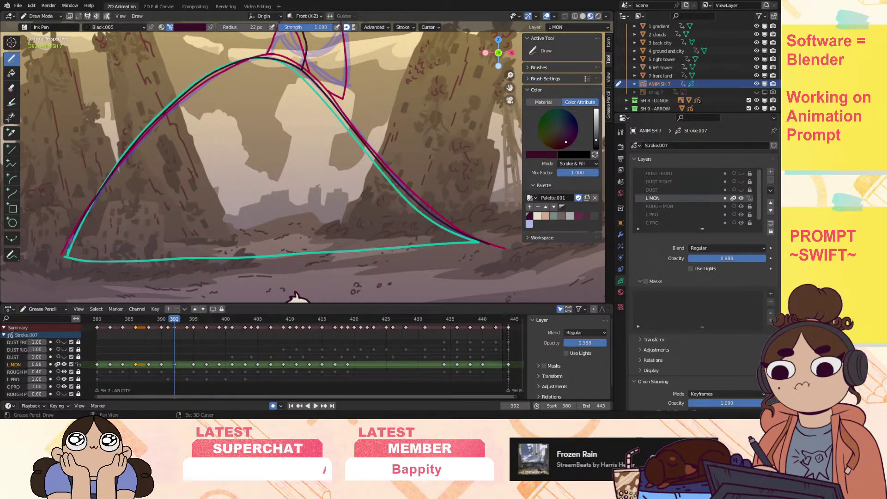
pyautogui.moveTo(71, 239); pyautogui.dragTo(60, 262)
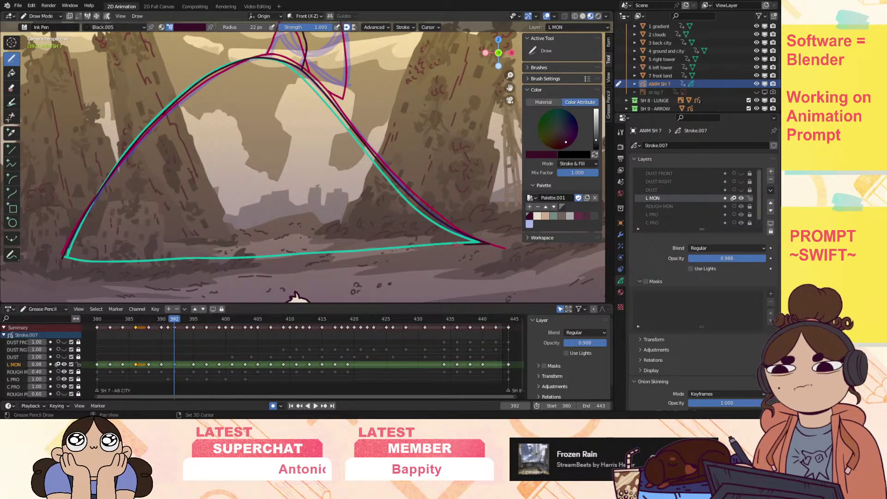
pyautogui.moveTo(336, 253); pyautogui.dragTo(203, 262)
pyautogui.moveTo(95, 263); pyautogui.dragTo(63, 258)
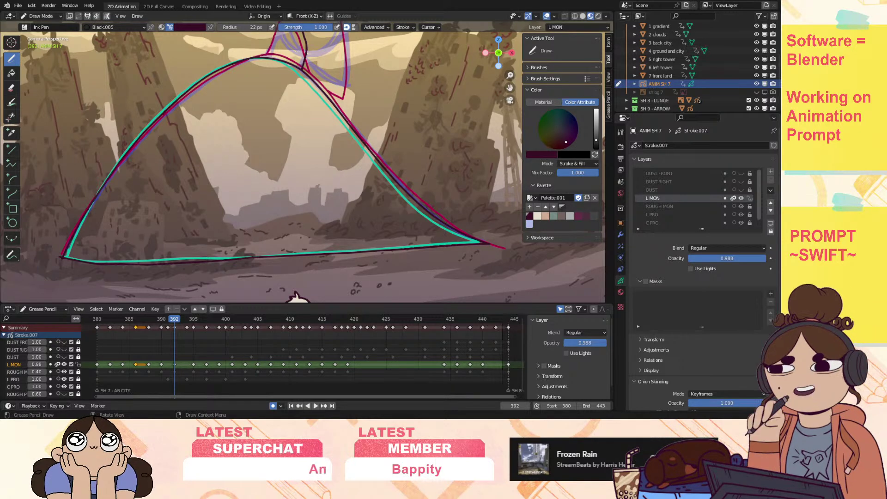
# Add the small mark at the neck at frame 390 and ink the head's outline at frame 392.
pyautogui.moveTo(510, 88); pyautogui.dragTo(483, 141)
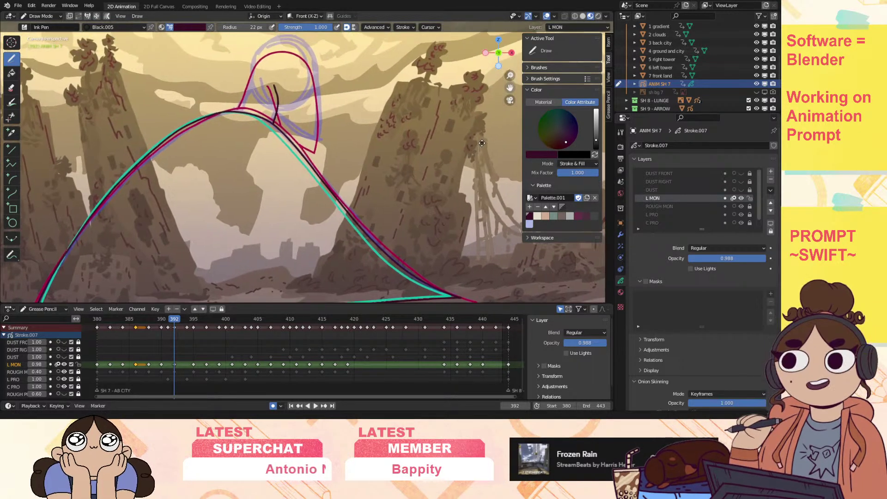
pyautogui.moveTo(161, 327)
pyautogui.mouseDown()
pyautogui.moveTo(178, 328)
pyautogui.moveTo(137, 341)
pyautogui.moveTo(160, 343)
pyautogui.mouseUp()
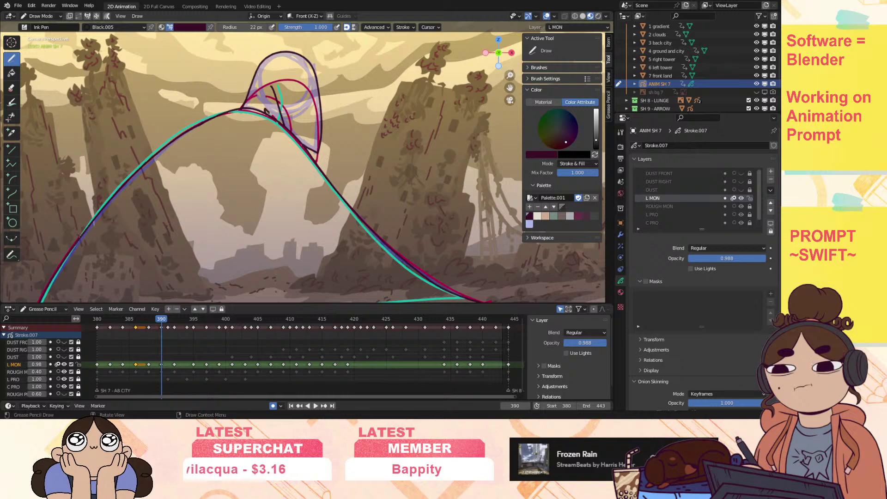
pyautogui.moveTo(161, 321); pyautogui.dragTo(174, 327)
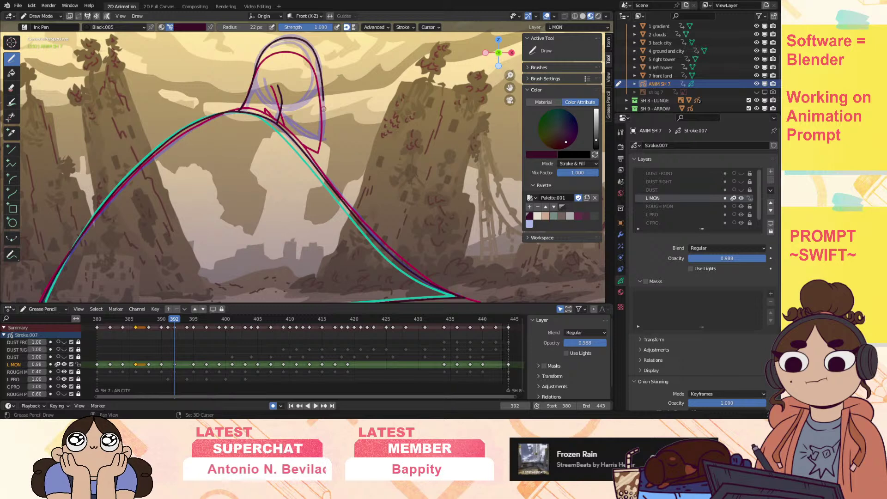
pyautogui.moveTo(323, 107); pyautogui.dragTo(322, 138)
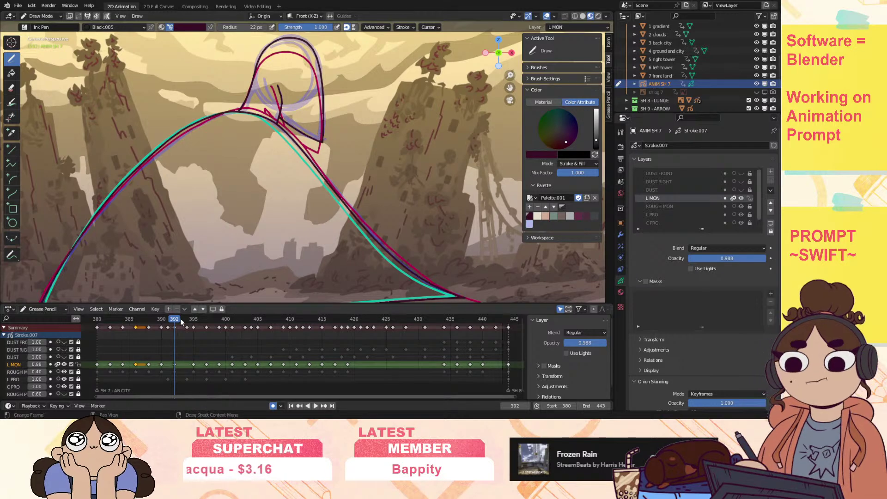
# At frame 395, ink the head's rounded outline, its lower edge and the curved line rising inside it from the neck.
pyautogui.press('space')
pyautogui.moveTo(174, 328); pyautogui.dragTo(195, 331)
pyautogui.press('space')
pyautogui.moveTo(509, 86); pyautogui.dragTo(450, 166)
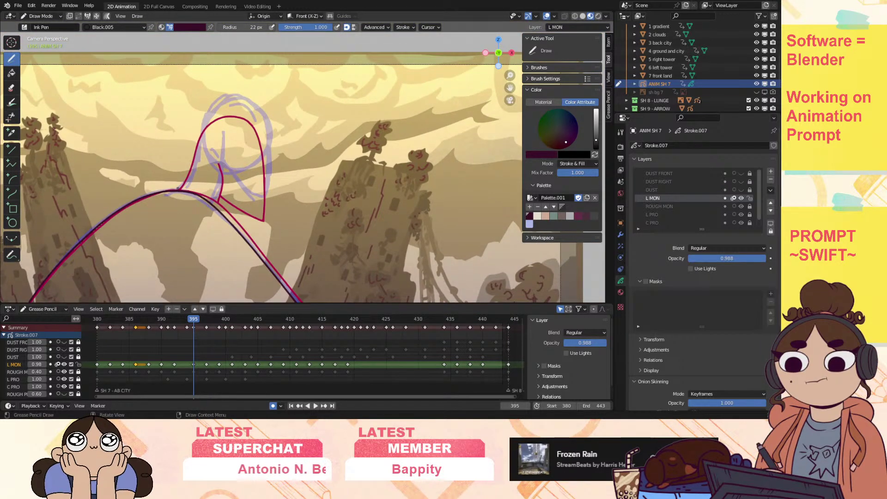
pyautogui.moveTo(193, 170); pyautogui.dragTo(200, 137)
pyautogui.moveTo(211, 106)
pyautogui.mouseDown()
pyautogui.moveTo(224, 96)
pyautogui.moveTo(252, 99)
pyautogui.moveTo(270, 131)
pyautogui.mouseUp()
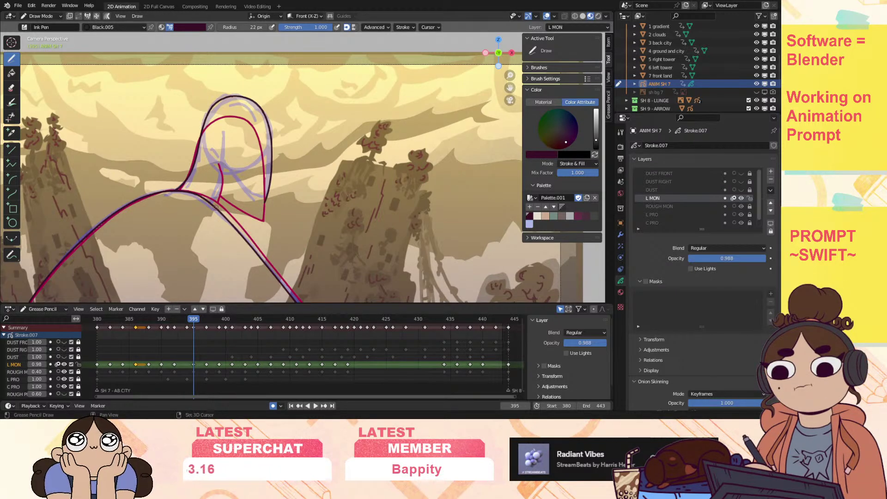
pyautogui.keyDown('shift'); pyautogui.moveTo(216, 207); pyautogui.dragTo(224, 174); pyautogui.keyUp('shift')
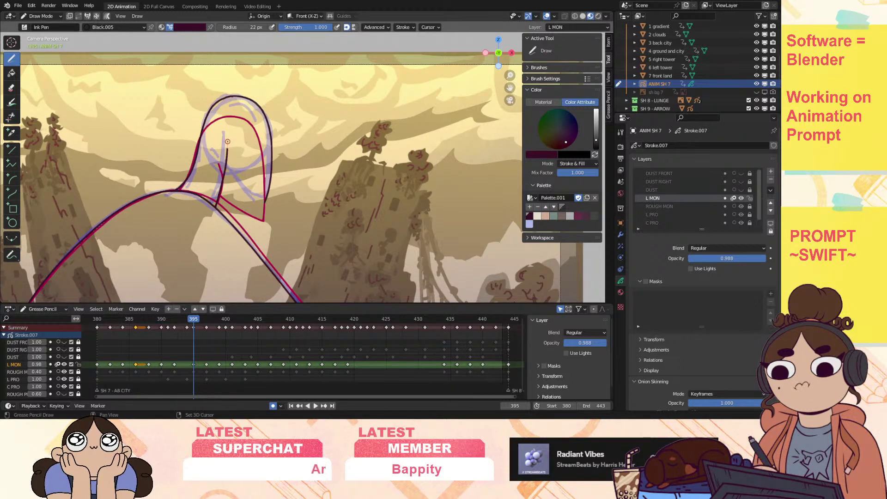
pyautogui.moveTo(227, 143); pyautogui.dragTo(227, 134)
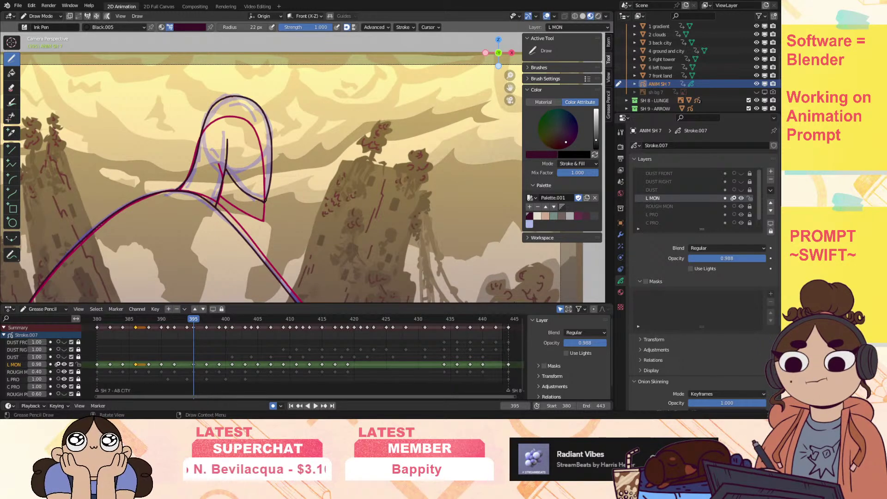
# Ink the small detail strokes at the neck beside the inner line on frames 392 and 395.
pyautogui.moveTo(194, 323)
pyautogui.mouseDown()
pyautogui.moveTo(165, 327)
pyautogui.moveTo(177, 328)
pyautogui.mouseUp()
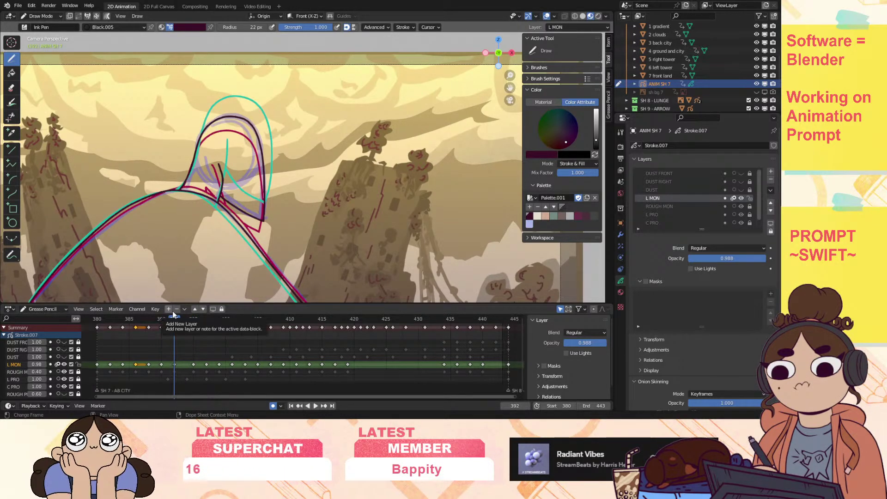
pyautogui.moveTo(208, 184); pyautogui.dragTo(216, 194)
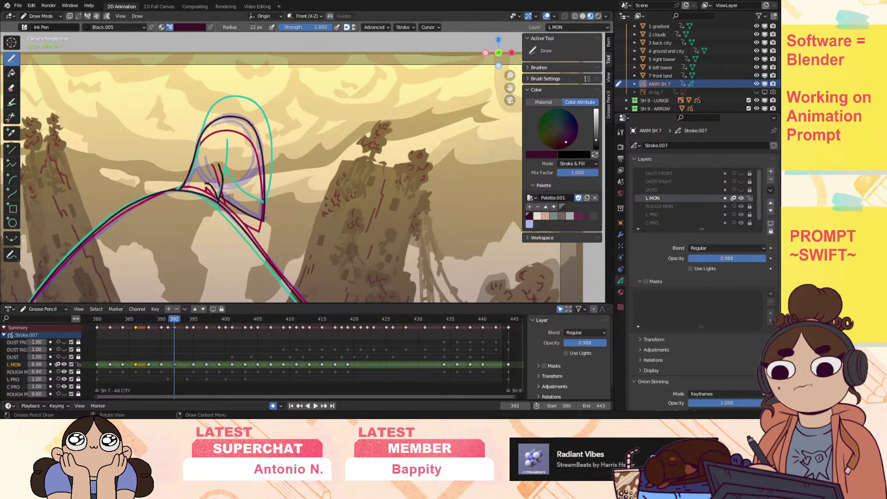
pyautogui.moveTo(181, 323); pyautogui.dragTo(193, 324)
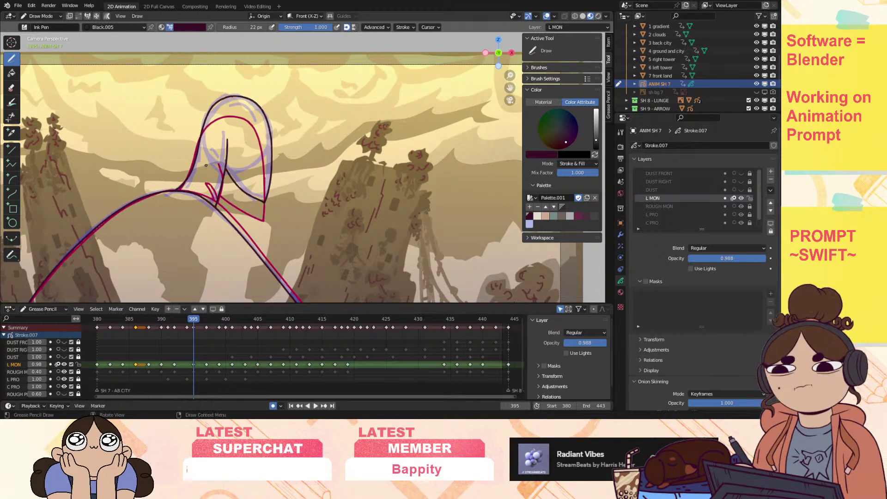
pyautogui.moveTo(206, 168); pyautogui.dragTo(217, 181)
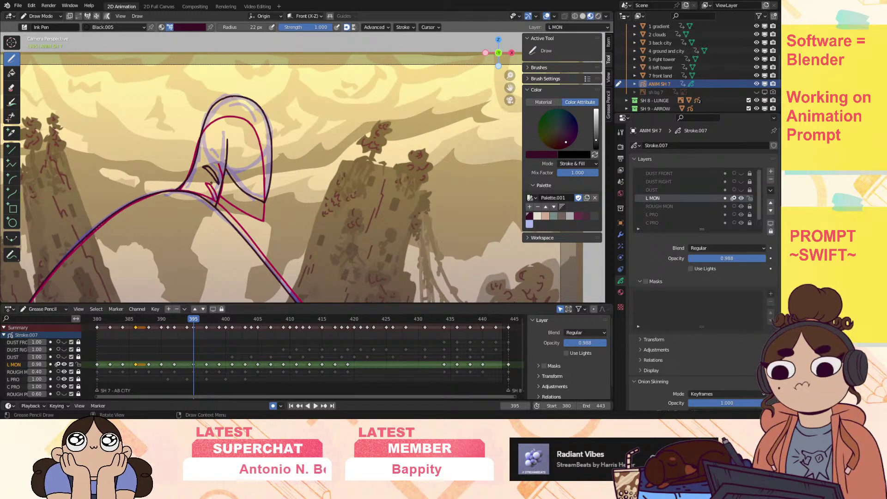
pyautogui.moveTo(212, 182); pyautogui.dragTo(216, 191)
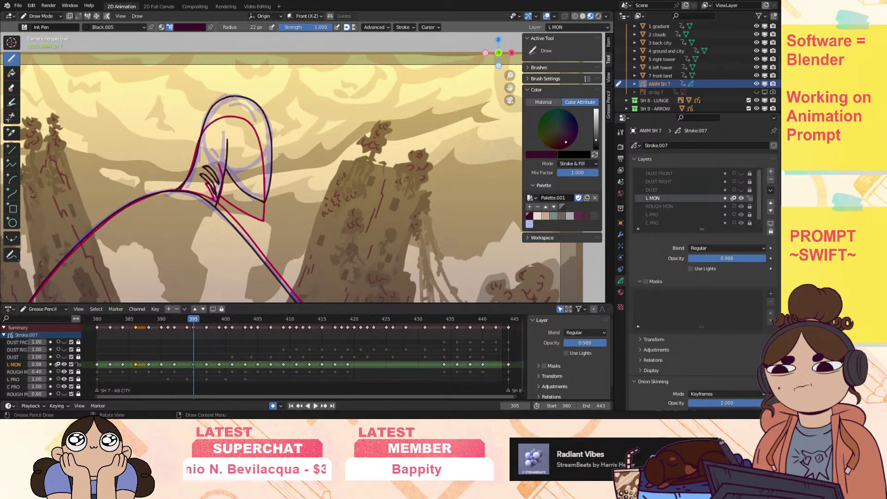
# Find the REFS BGS collection in the outliner and expand its contents.
pyautogui.scroll(-6, 499, 143)
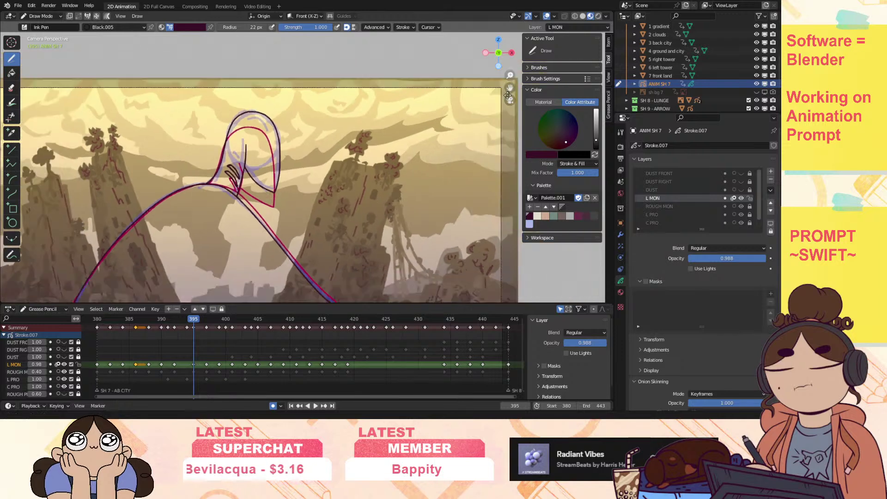
pyautogui.scroll(3, 729, 56)
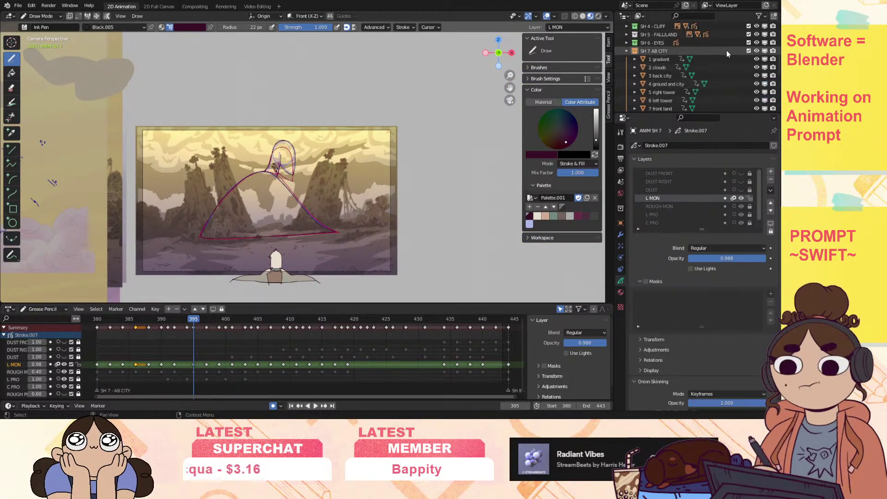
pyautogui.scroll(-4, 685, 77)
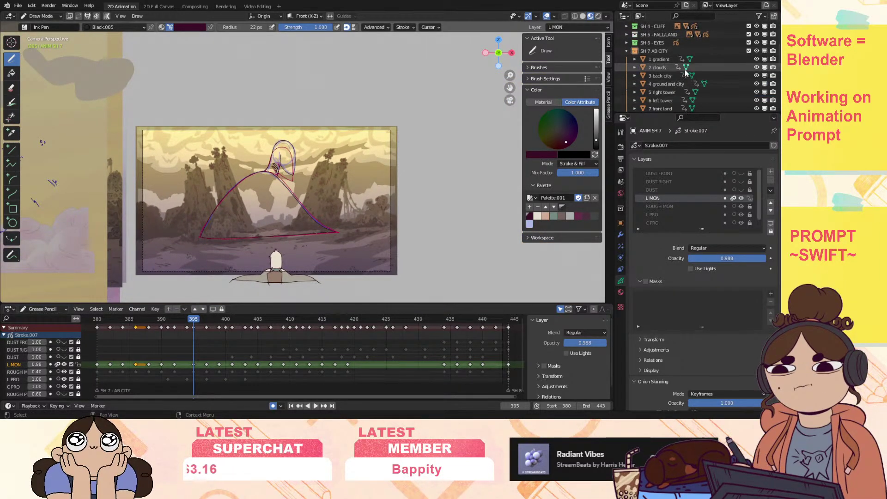
pyautogui.scroll(-4, 686, 71)
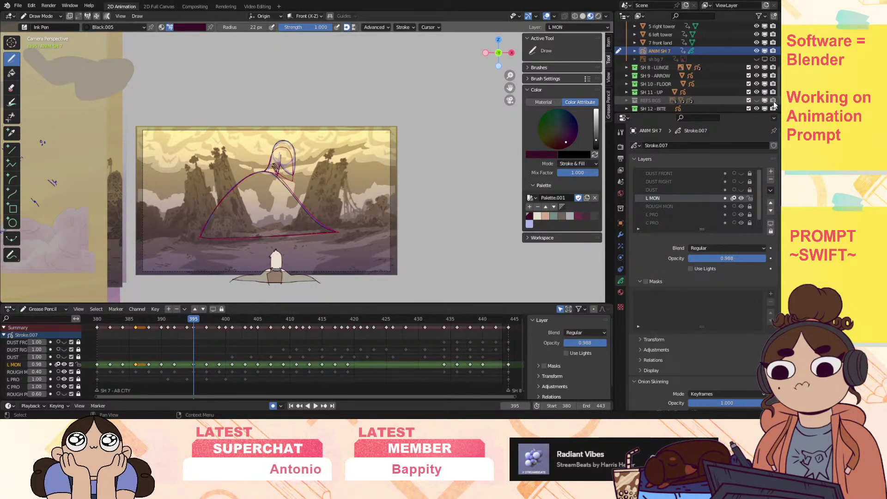
pyautogui.click(655, 100)
pyautogui.click(626, 101)
pyautogui.scroll(-3, 721, 86)
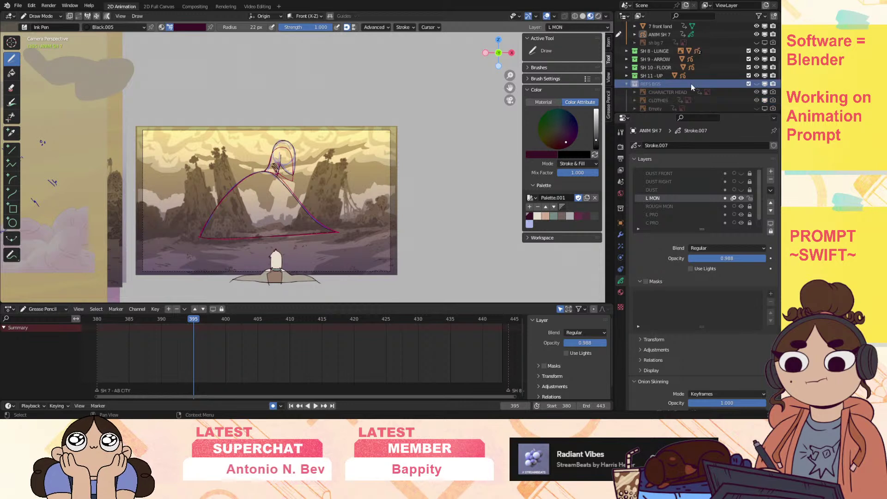
# Look through the REFS BGS items in the outliner, select CHARACTER HEAD and make the collection visible in the viewport.
pyautogui.scroll(-2, 728, 82)
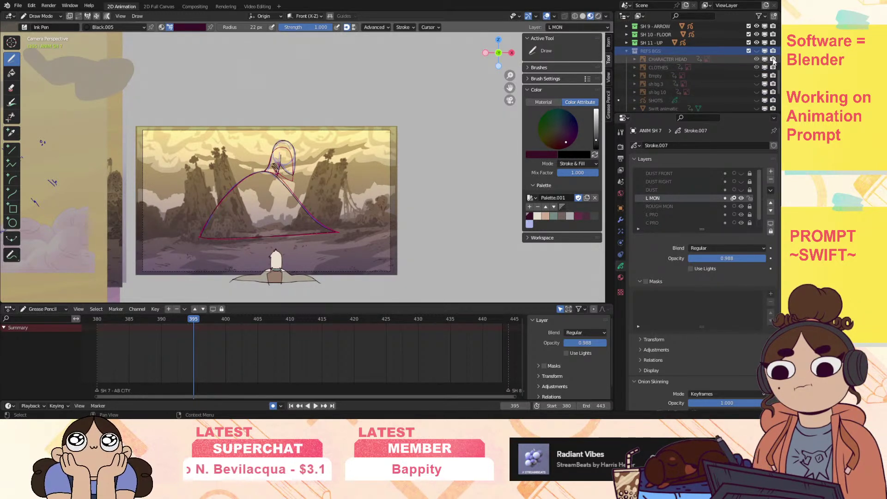
pyautogui.scroll(-4, 770, 101)
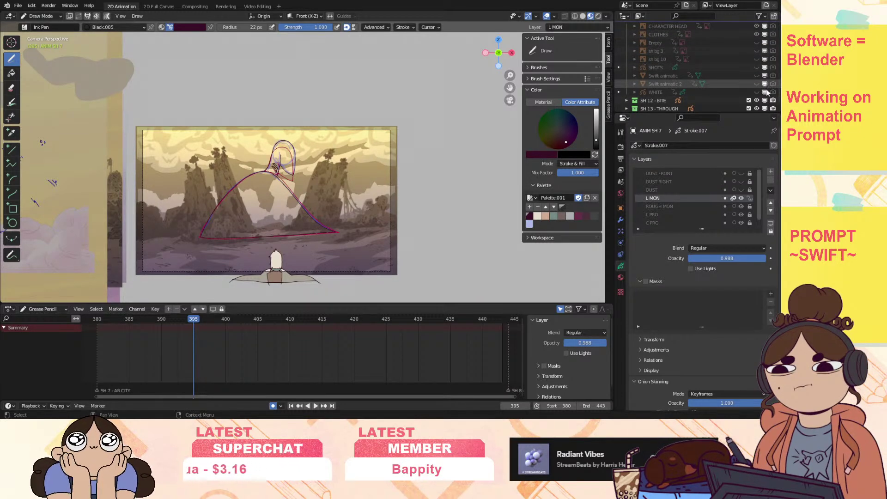
pyautogui.scroll(-5, 383, 201)
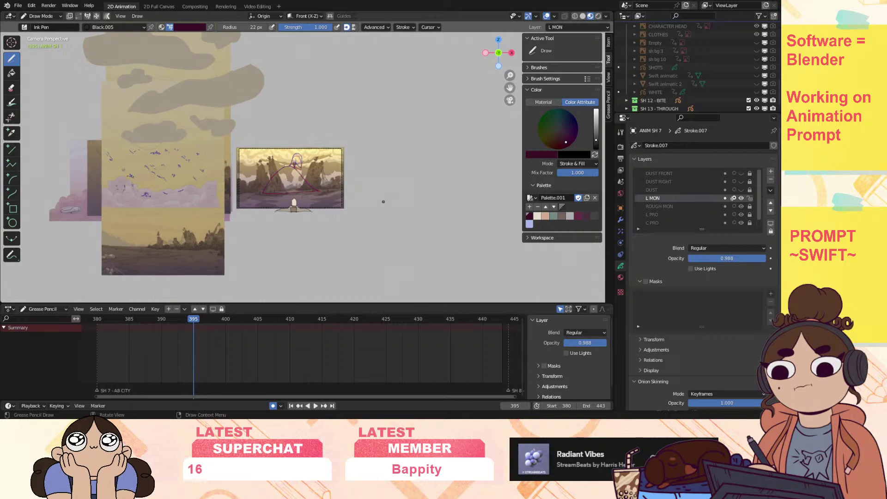
pyautogui.scroll(4, 383, 202)
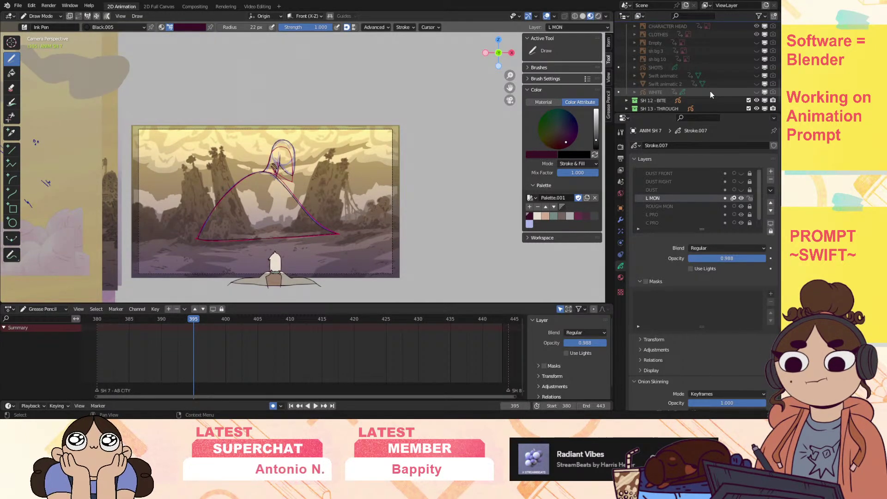
pyautogui.scroll(3, 710, 91)
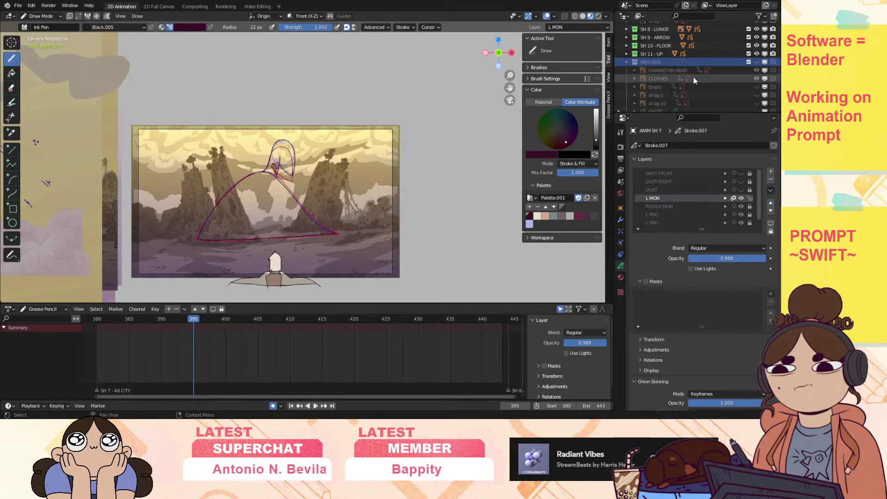
pyautogui.click(686, 69)
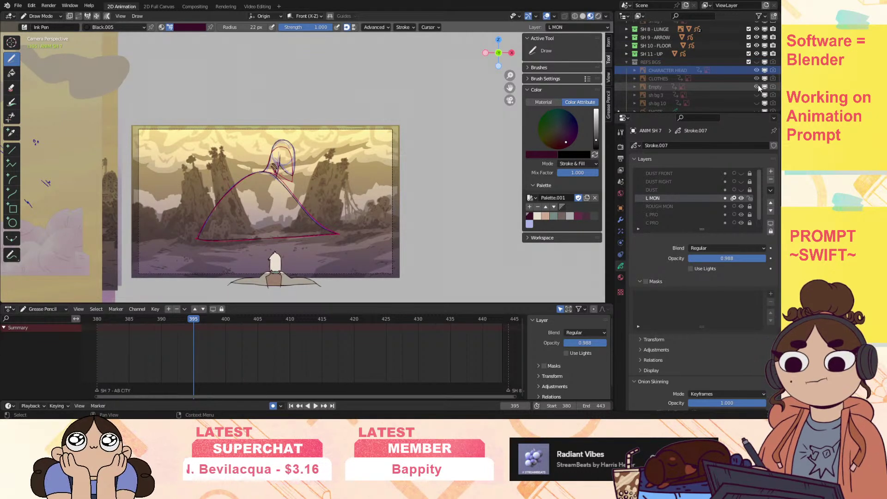
pyautogui.scroll(-3, 750, 92)
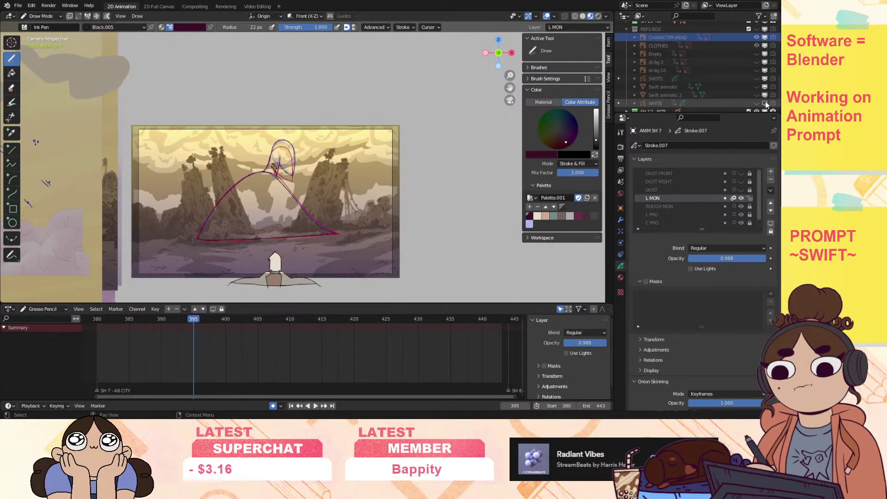
pyautogui.scroll(2, 725, 67)
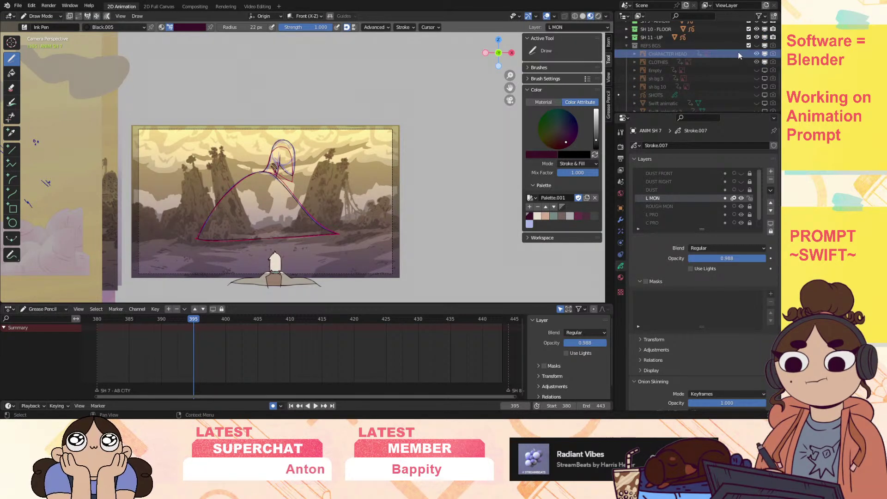
pyautogui.click(756, 45)
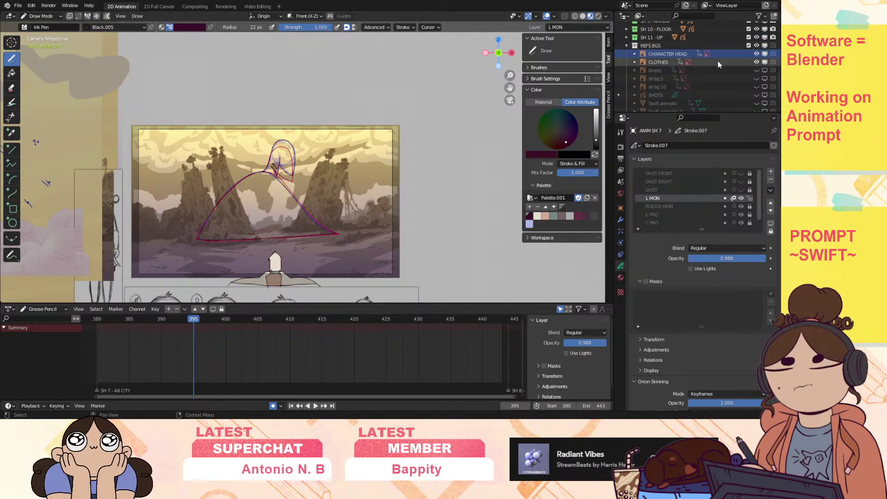
# Show the Empty, sh bg 3 and sh bg 10 references and examine the monster sketch sheet above the shot.
pyautogui.scroll(-1, 429, 212)
pyautogui.moveTo(509, 88)
pyautogui.mouseDown()
pyautogui.moveTo(561, 2)
pyautogui.moveTo(531, 2)
pyautogui.moveTo(489, 22)
pyautogui.moveTo(485, 80)
pyautogui.moveTo(508, 140)
pyautogui.mouseUp()
pyautogui.scroll(-3, 739, 73)
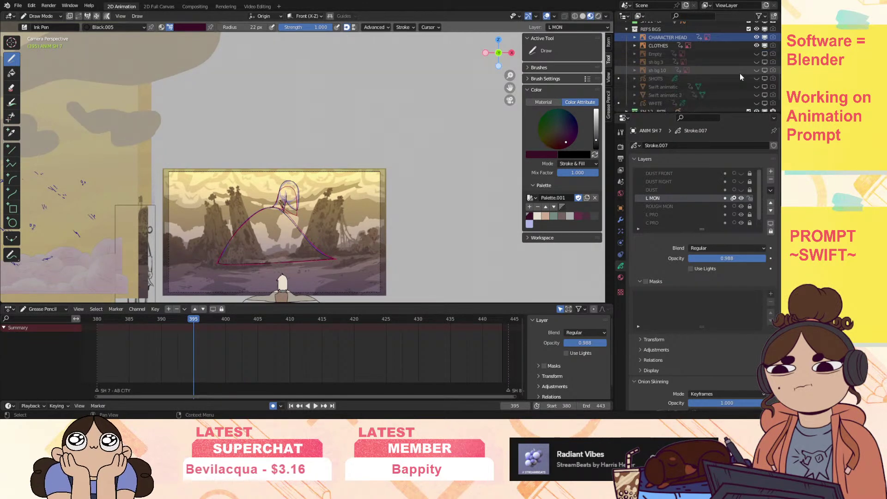
pyautogui.scroll(2, 730, 54)
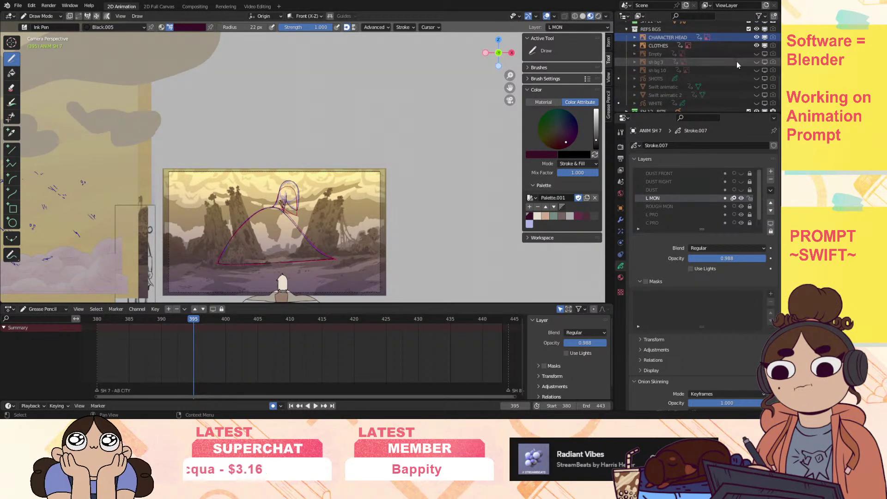
pyautogui.moveTo(756, 53); pyautogui.dragTo(763, 71)
pyautogui.scroll(2, 1, 239)
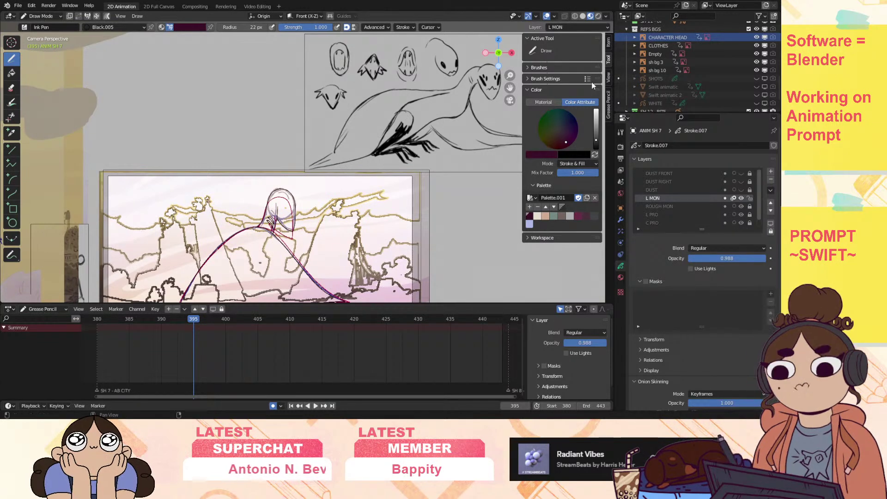
# Hide and collapse the REFS BGS collection and select the ANIM SH 7 object again.
pyautogui.click(756, 29)
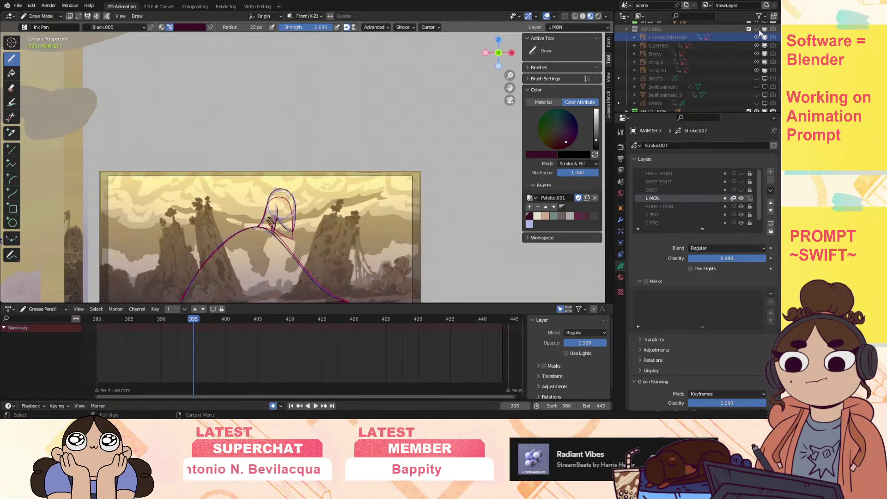
pyautogui.click(626, 29)
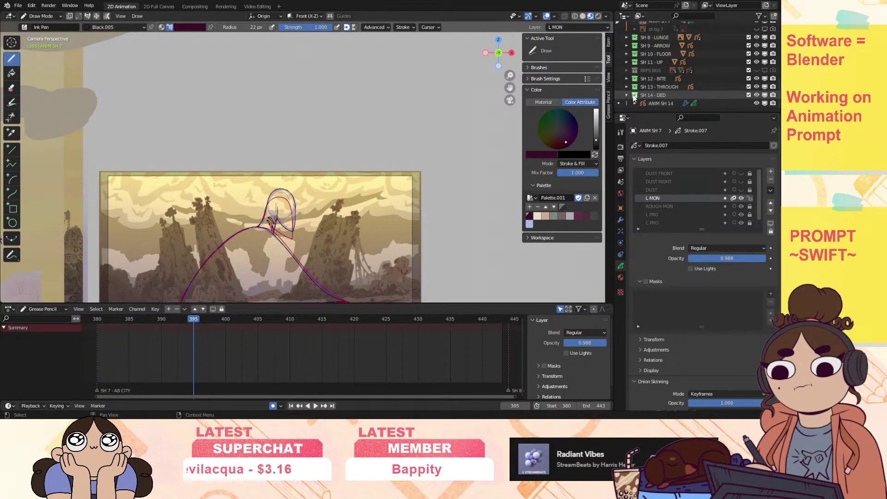
pyautogui.moveTo(509, 75); pyautogui.dragTo(458, 80)
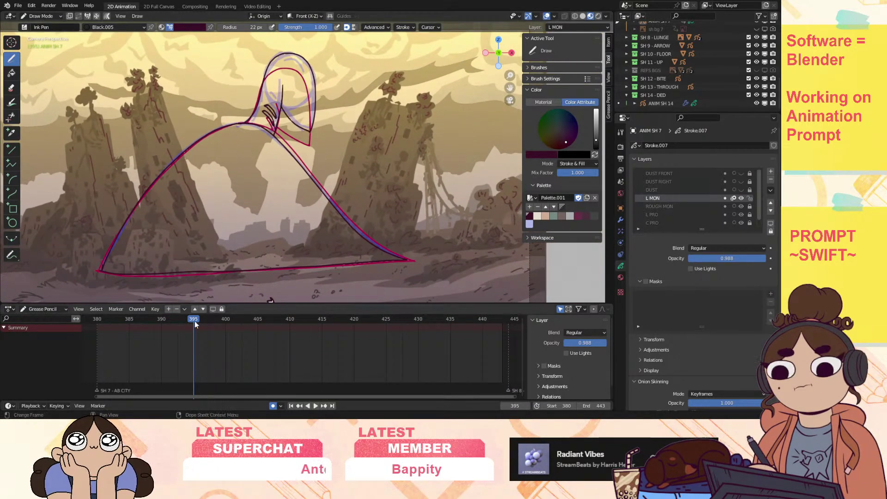
pyautogui.scroll(3, 673, 74)
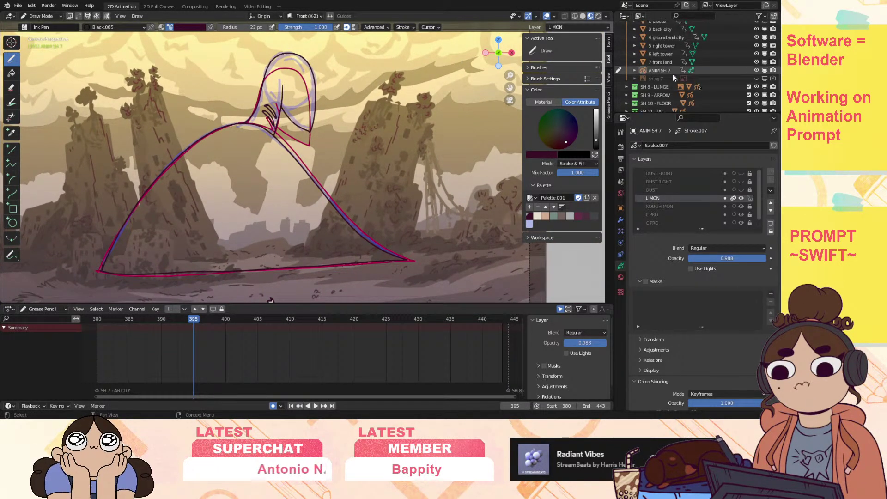
pyautogui.click(658, 70)
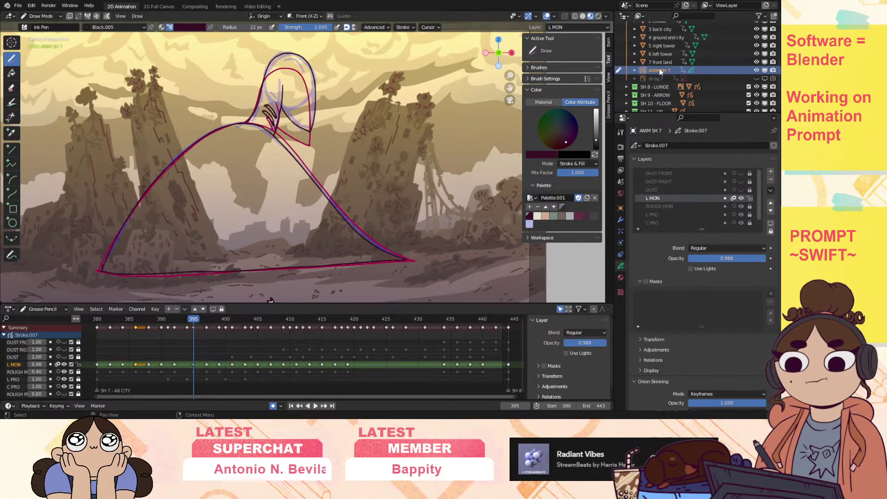
pyautogui.moveTo(509, 75); pyautogui.dragTo(511, 135)
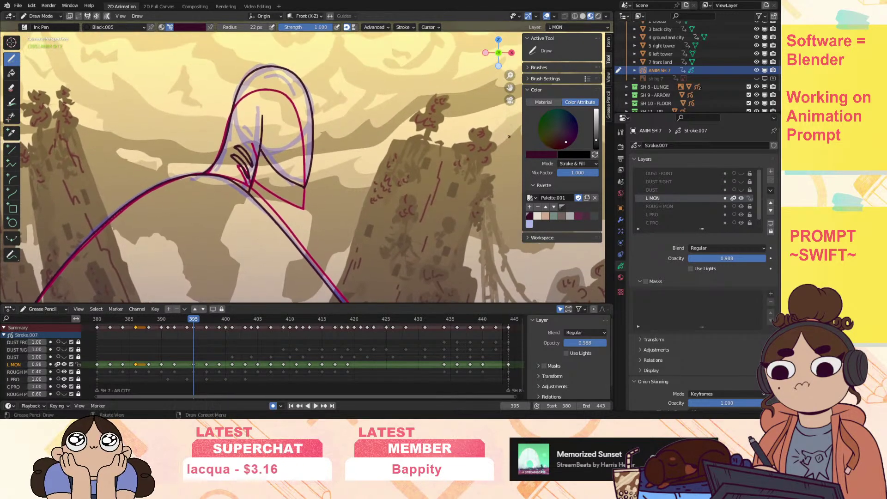
# At frame 390, turn off L MON's onion skinning and replace the lower end of the head's right edge with a stroke curving inward to the back.
pyautogui.press('space')
pyautogui.moveTo(194, 329); pyautogui.dragTo(163, 339)
pyautogui.moveTo(146, 340)
pyautogui.mouseDown()
pyautogui.moveTo(283, 367)
pyautogui.moveTo(149, 382)
pyautogui.moveTo(161, 385)
pyautogui.mouseUp()
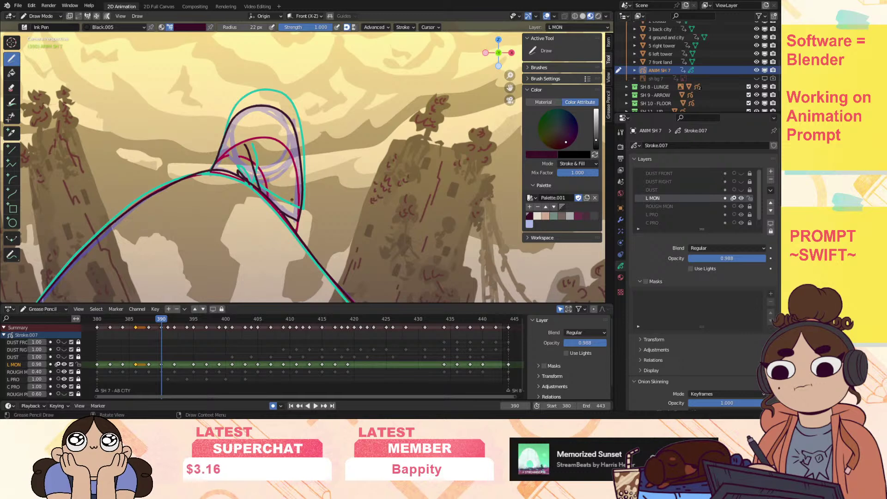
pyautogui.click(12, 87)
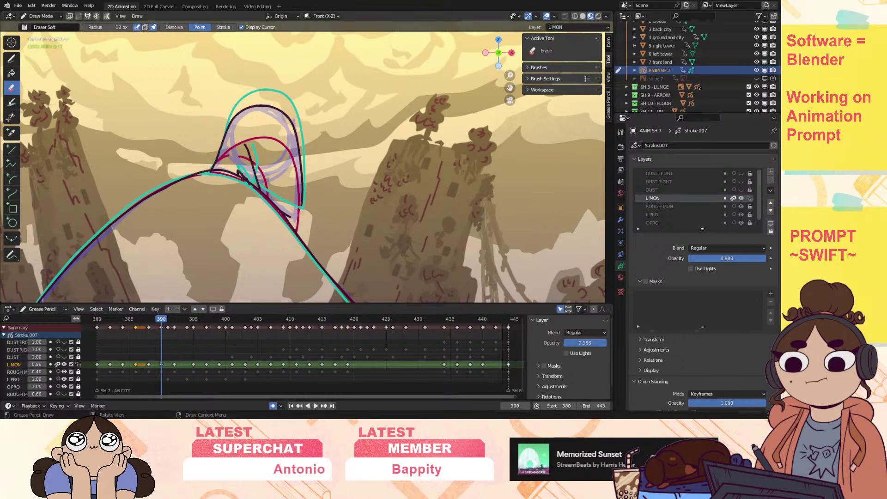
pyautogui.click(58, 364)
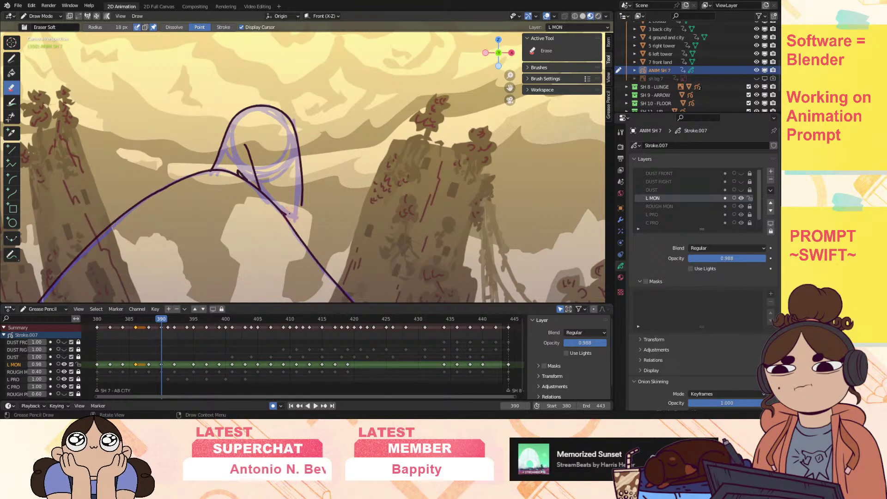
pyautogui.moveTo(301, 203); pyautogui.dragTo(303, 172)
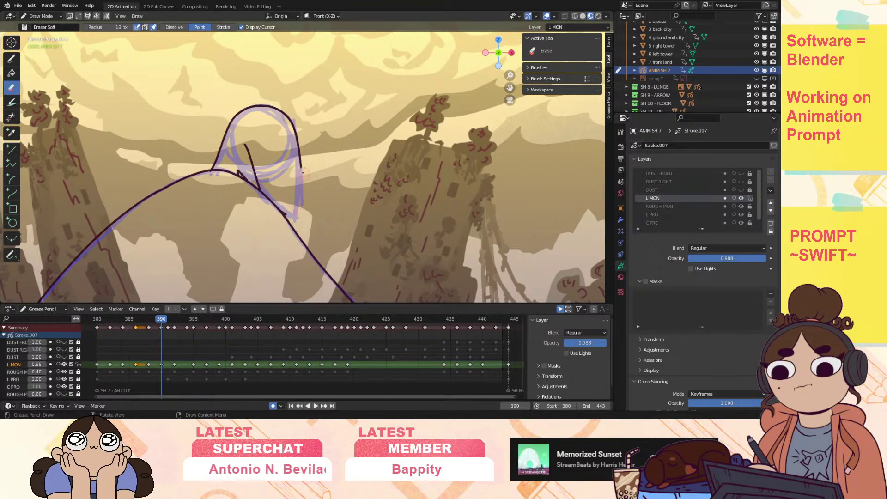
pyautogui.click(11, 59)
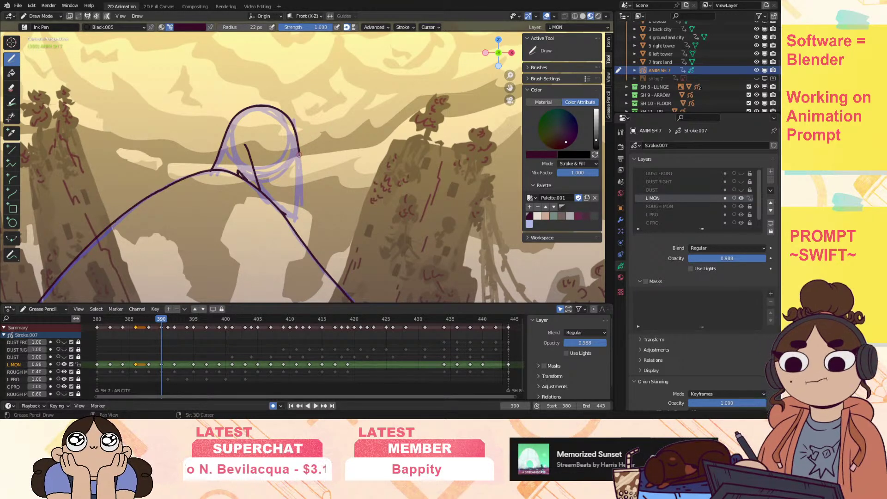
pyautogui.moveTo(297, 193); pyautogui.dragTo(287, 216)
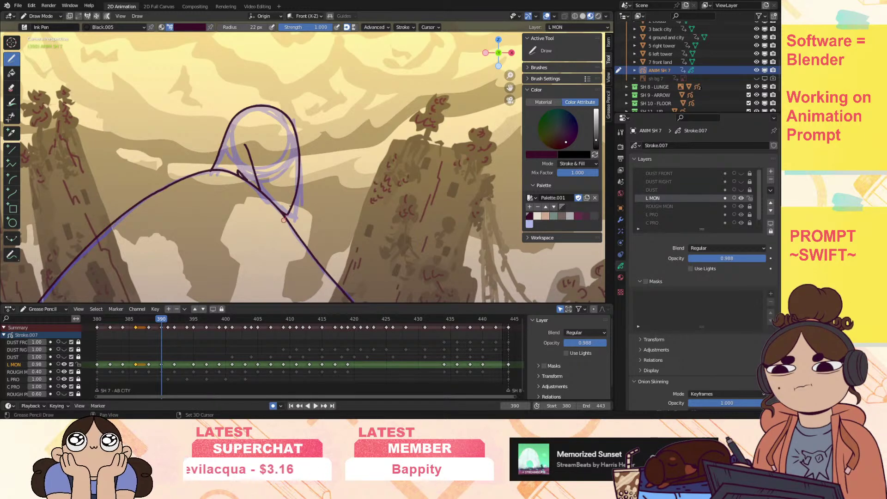
# At frame 392, turn on L MON's onion skinning and redraw the lower part of the head's right edge curving inward to the back.
pyautogui.click(173, 320)
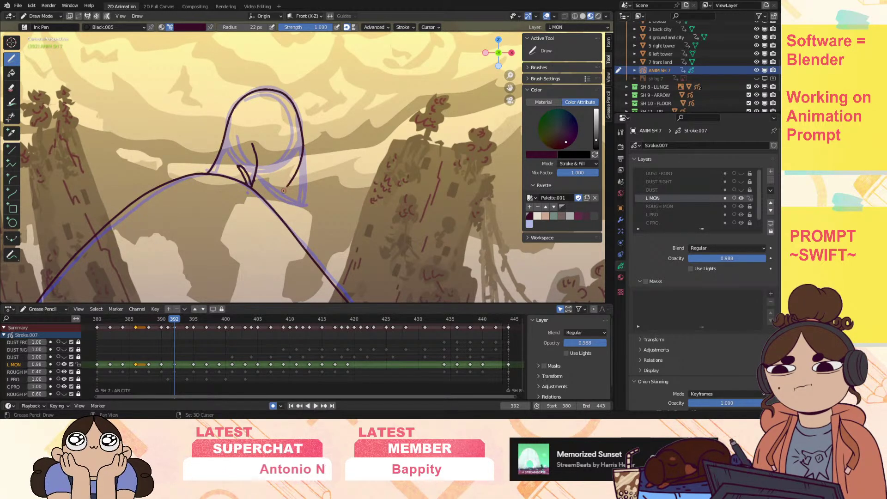
pyautogui.moveTo(290, 183); pyautogui.dragTo(272, 201)
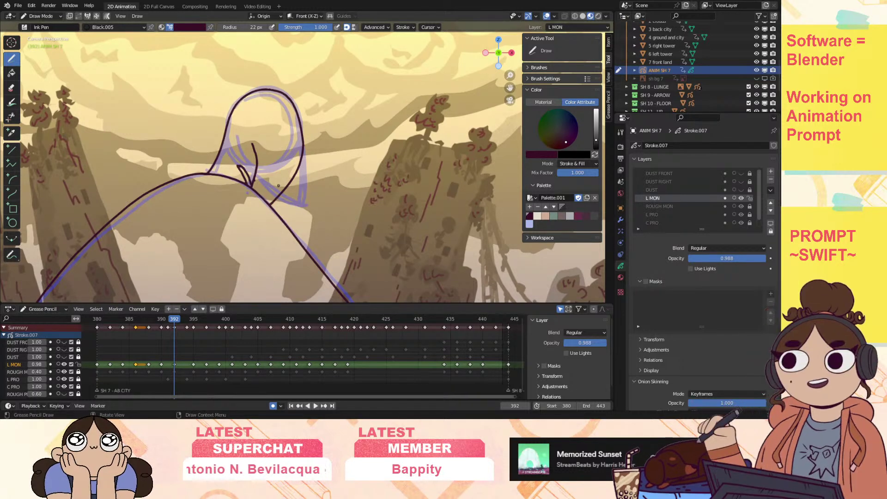
pyautogui.click(58, 365)
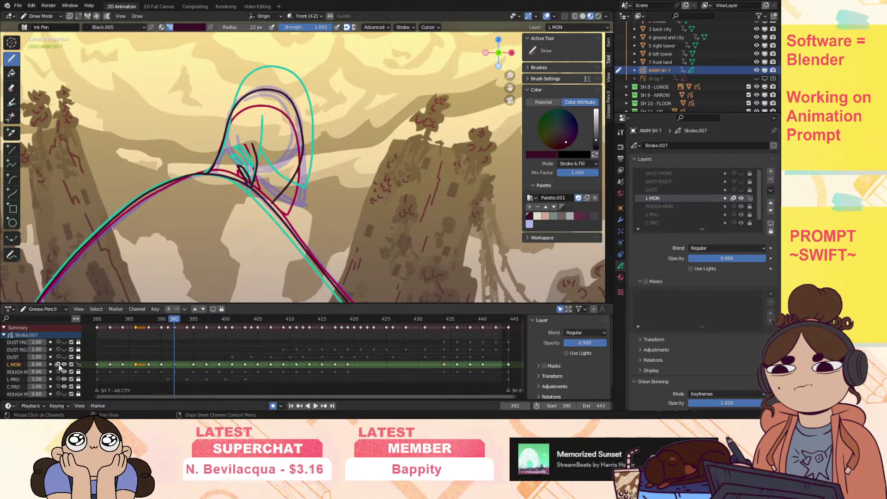
pyautogui.hotkey('ctrl', 'z')
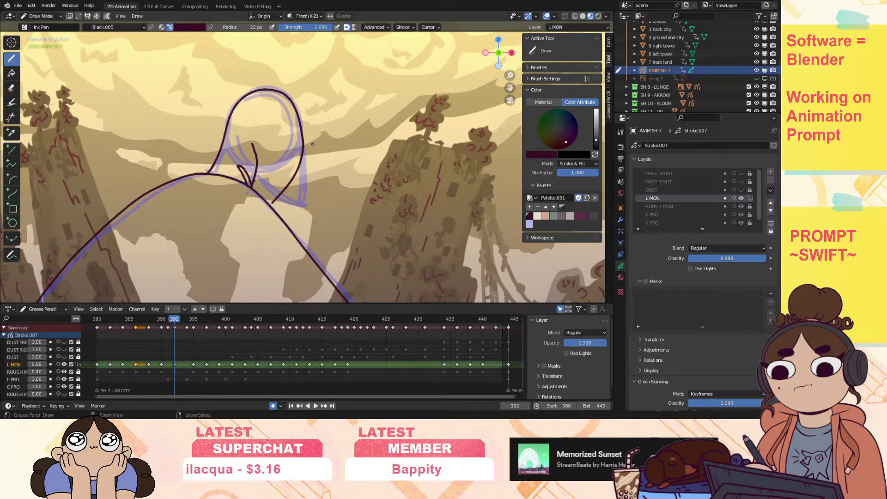
pyautogui.click(57, 364)
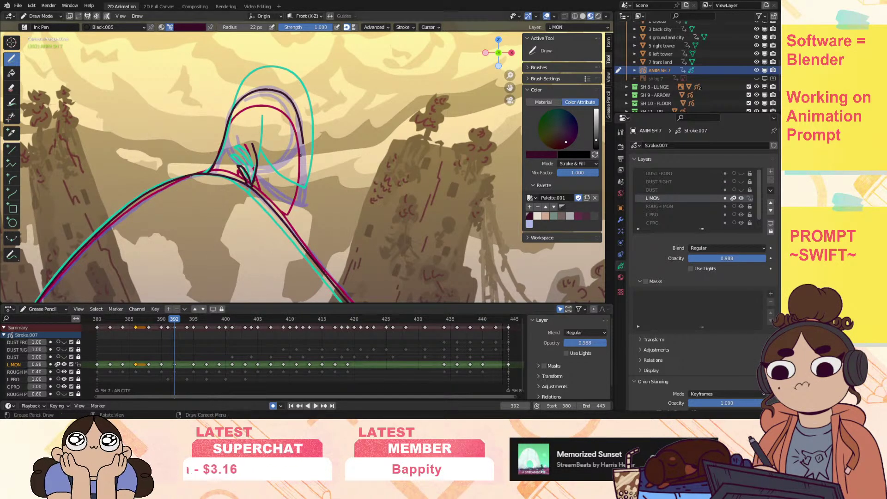
pyautogui.moveTo(299, 183); pyautogui.dragTo(290, 204)
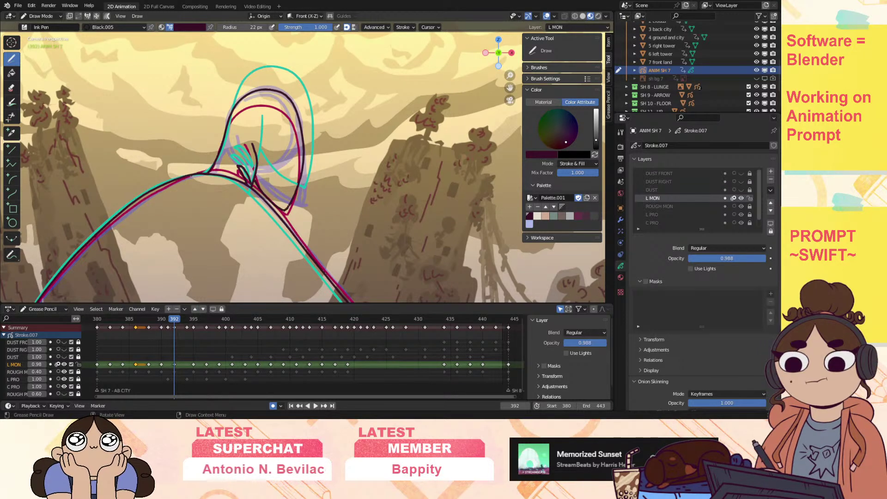
# Play and scrub through the frames between 384 and 397 to review the inked monster's motion against the rough.
pyautogui.press('space')
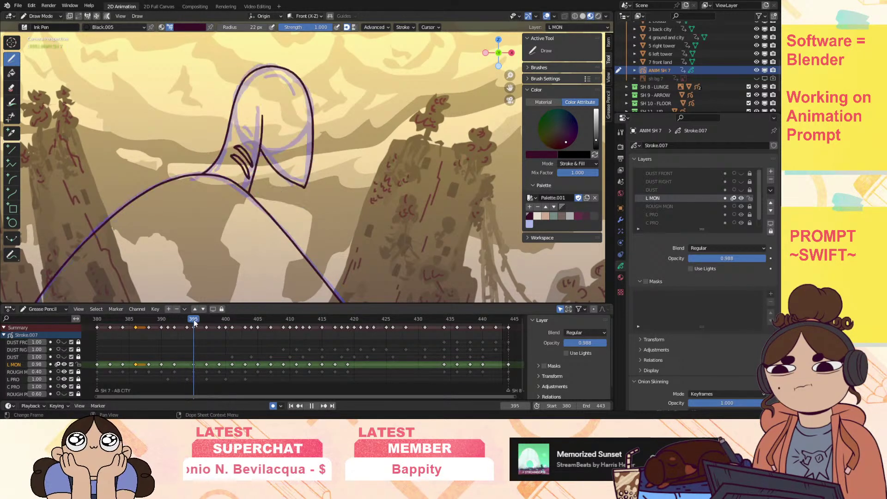
pyautogui.moveTo(194, 320)
pyautogui.mouseDown()
pyautogui.moveTo(290, 307)
pyautogui.moveTo(134, 342)
pyautogui.moveTo(272, 345)
pyautogui.moveTo(168, 355)
pyautogui.moveTo(192, 348)
pyautogui.mouseUp()
pyautogui.click(207, 322)
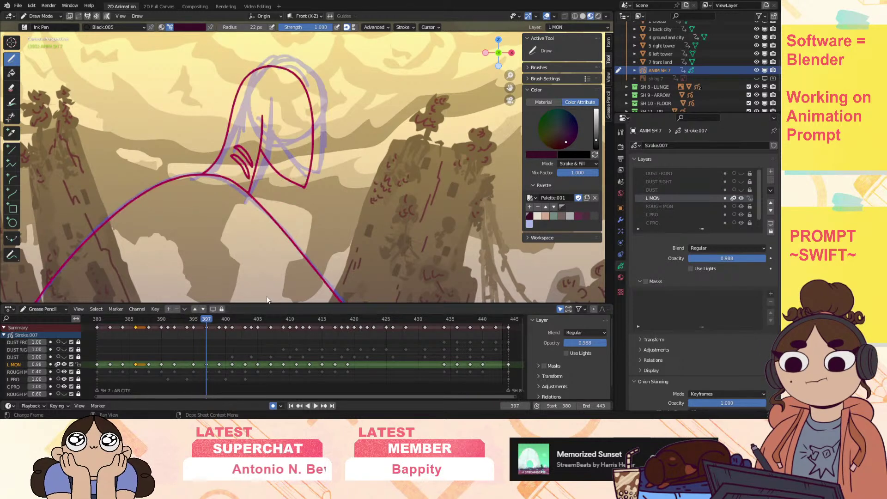
pyautogui.moveTo(509, 76)
pyautogui.mouseDown()
pyautogui.moveTo(510, 95)
pyautogui.moveTo(522, 12)
pyautogui.moveTo(526, 19)
pyautogui.mouseUp()
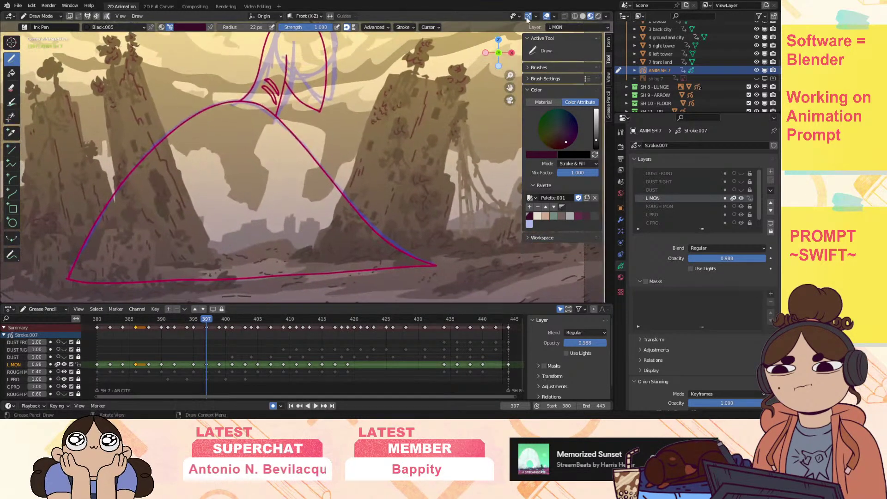
pyautogui.hotkey('shift', 'ctrl', 'space')
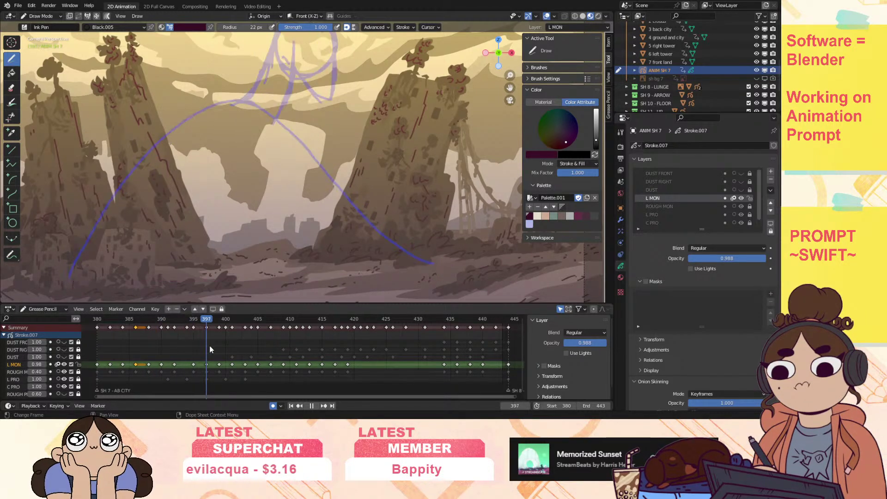
pyautogui.moveTo(217, 346)
pyautogui.mouseDown()
pyautogui.moveTo(354, 348)
pyautogui.moveTo(411, 338)
pyautogui.moveTo(123, 377)
pyautogui.mouseUp()
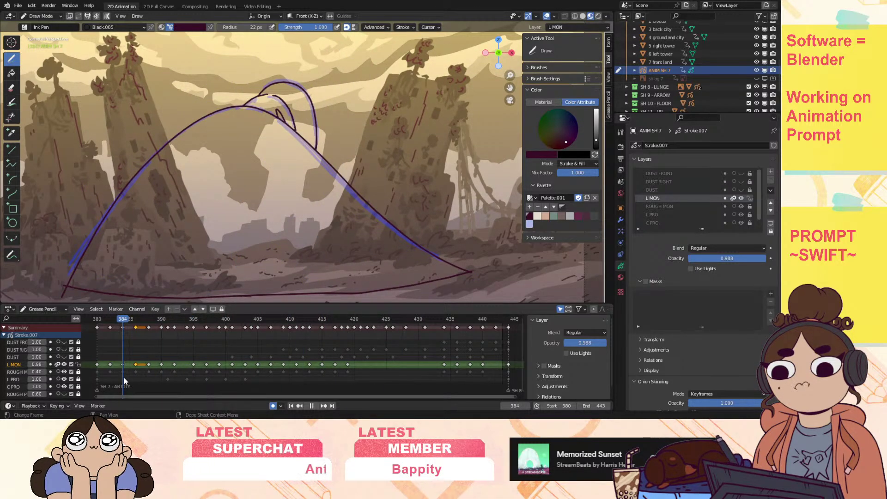
# At frame 390, ink the base line across the bottom of the monster's body.
pyautogui.press('space')
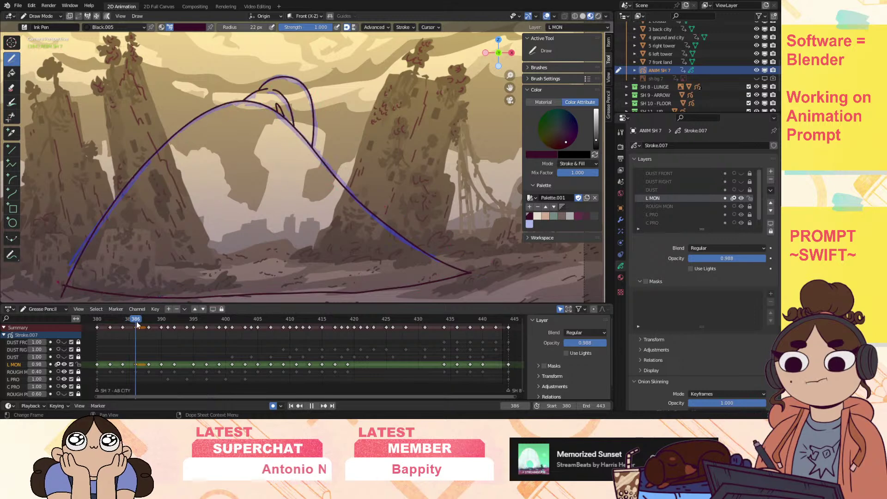
pyautogui.moveTo(161, 327)
pyautogui.mouseDown()
pyautogui.moveTo(325, 325)
pyautogui.moveTo(152, 383)
pyautogui.moveTo(163, 379)
pyautogui.mouseUp()
pyautogui.moveTo(65, 280)
pyautogui.mouseDown()
pyautogui.moveTo(301, 283)
pyautogui.moveTo(457, 270)
pyautogui.mouseUp()
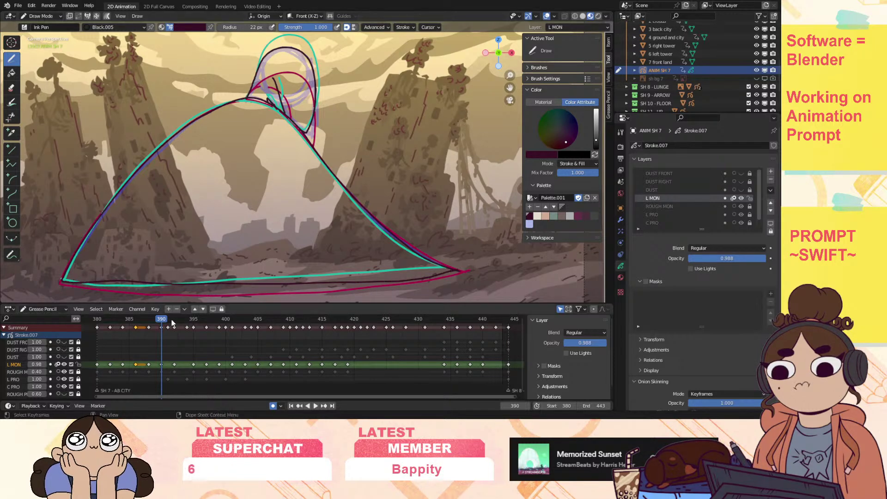
pyautogui.press('space')
pyautogui.press('space')
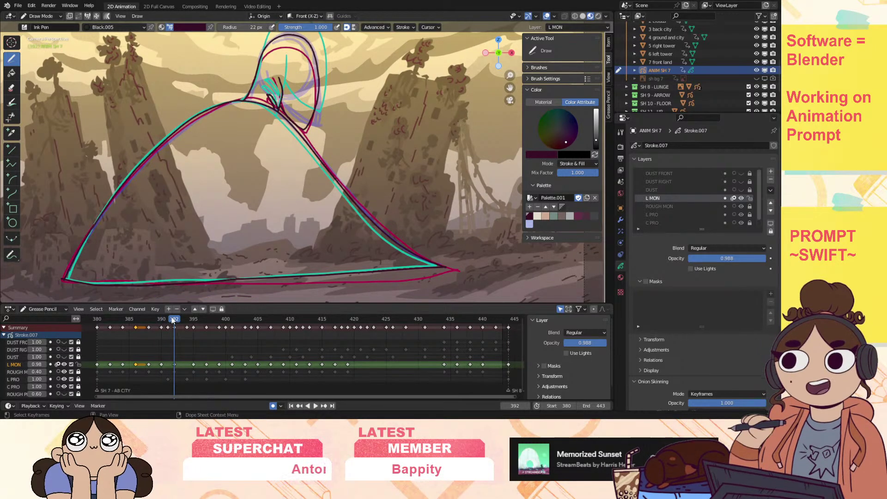
# At frame 397, ink the monster's head outline over the rough, from the neck's left side over the top and down the right edge.
pyautogui.moveTo(173, 320); pyautogui.dragTo(205, 322)
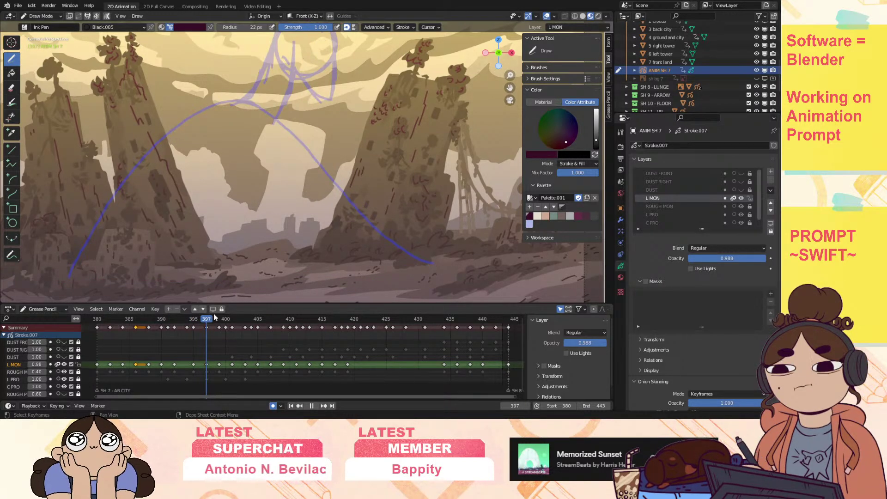
pyautogui.moveTo(509, 75)
pyautogui.mouseDown()
pyautogui.moveTo(509, 65)
pyautogui.moveTo(473, 204)
pyautogui.moveTo(454, 217)
pyautogui.mouseUp()
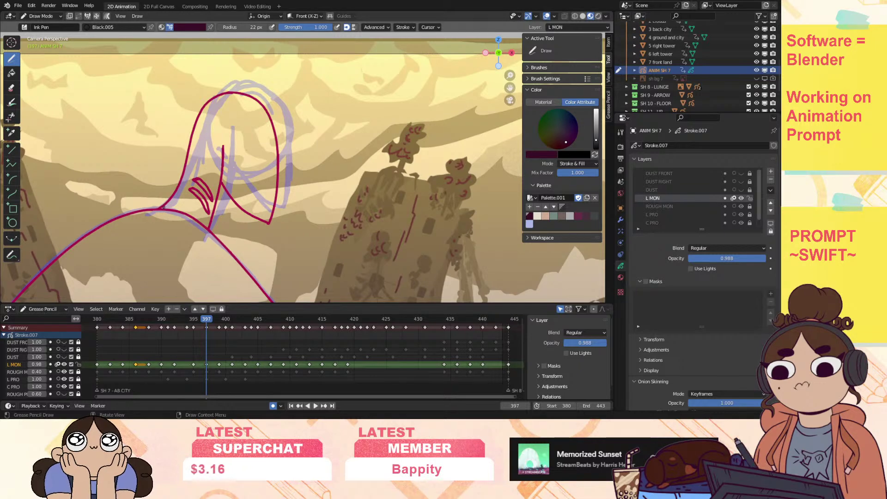
pyautogui.moveTo(164, 207); pyautogui.dragTo(205, 129)
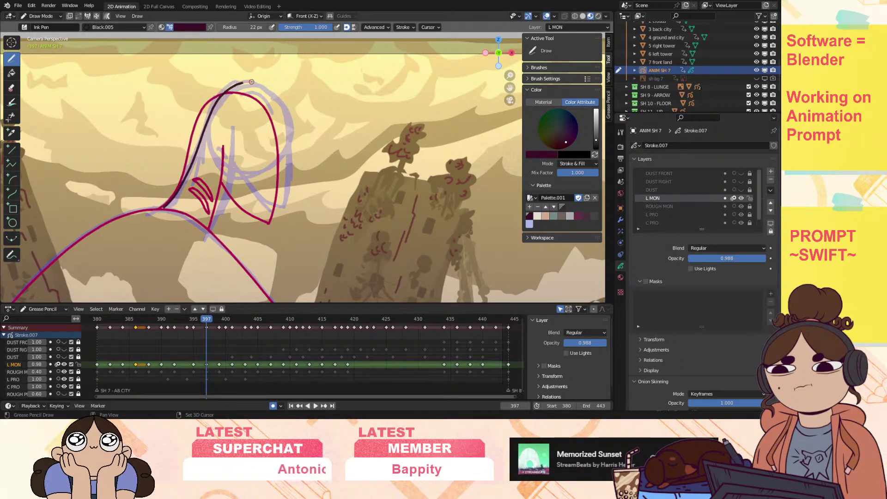
pyautogui.moveTo(250, 81)
pyautogui.mouseDown()
pyautogui.moveTo(282, 102)
pyautogui.moveTo(291, 151)
pyautogui.mouseUp()
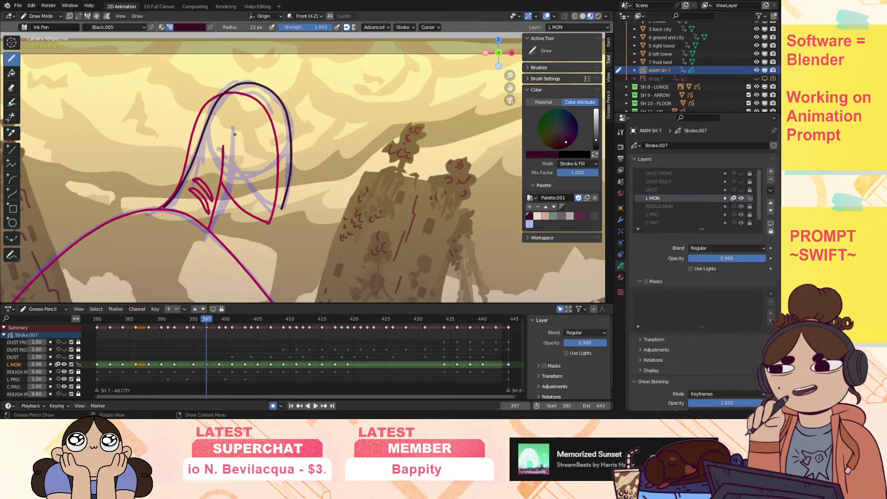
# Ink the line rising from the neck base into the head and the head's lower edge curving to its right corner at frame 397.
pyautogui.moveTo(236, 132); pyautogui.dragTo(237, 142)
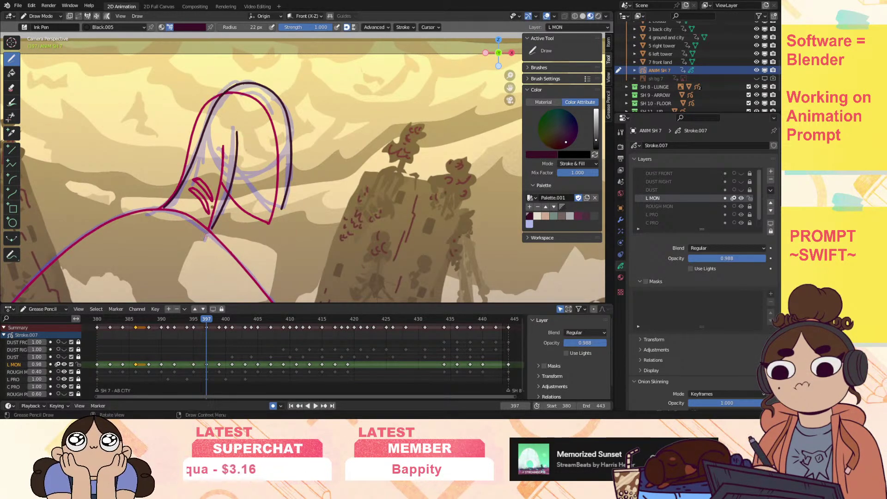
pyautogui.press('space')
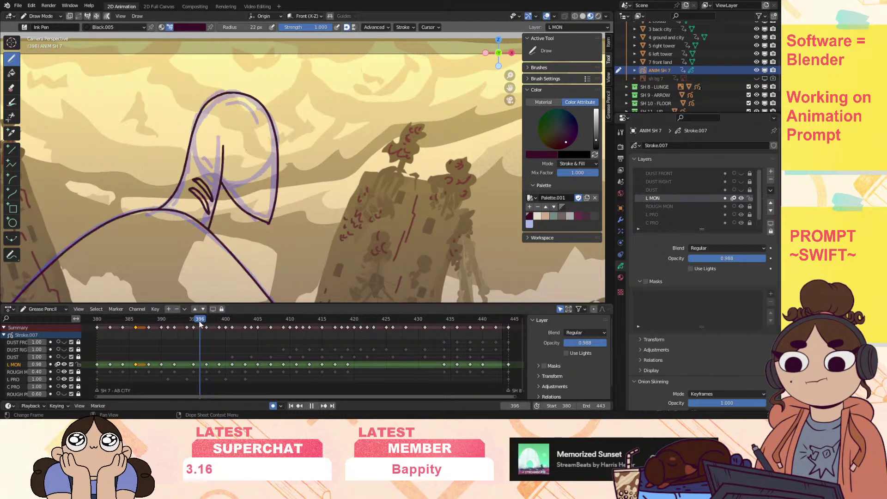
pyautogui.press('space')
pyautogui.hotkey('ctrl', 'z')
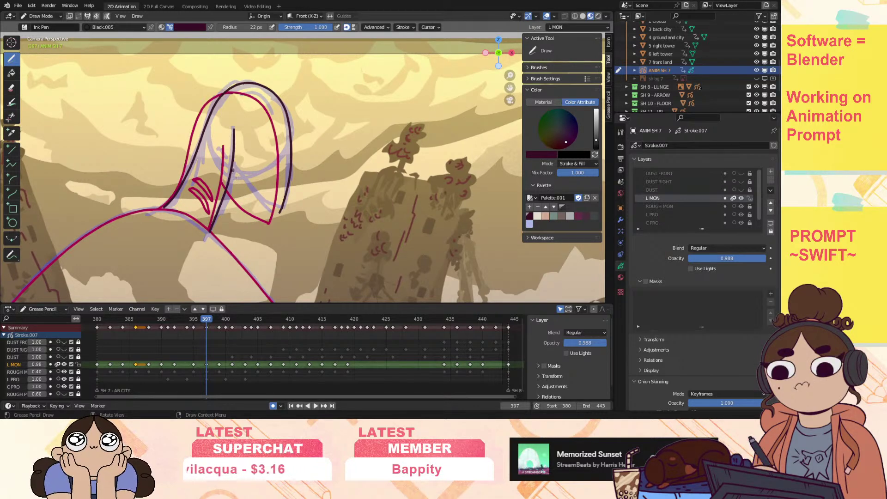
pyautogui.moveTo(232, 175); pyautogui.dragTo(272, 211)
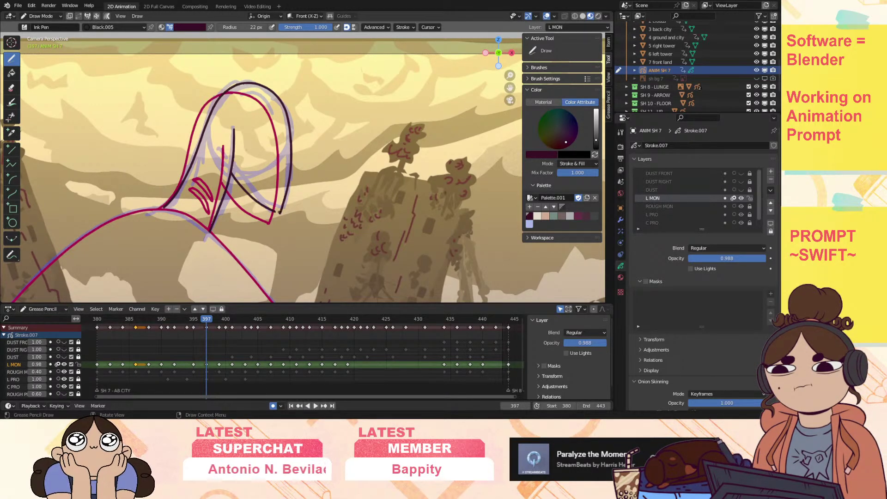
# Try inking the curved crease marks on the neck at frame 397, using the previous frame's creases as a guide.
pyautogui.moveTo(511, 89); pyautogui.dragTo(562, 66)
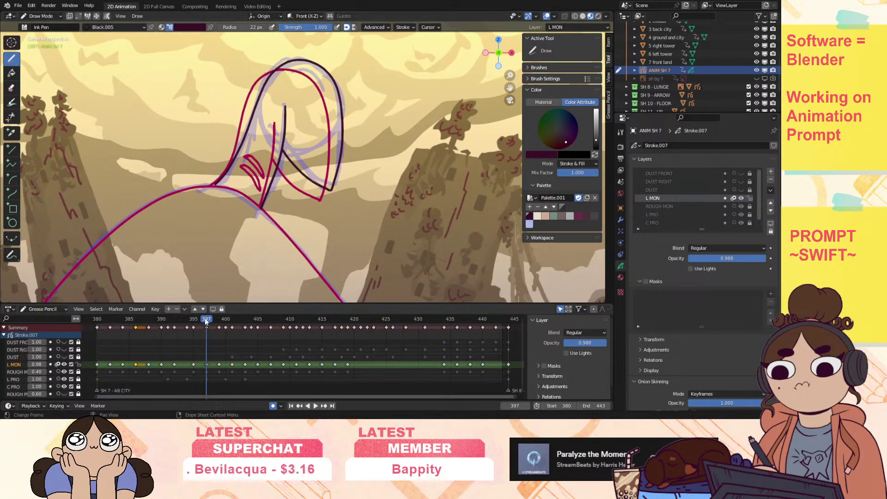
pyautogui.press('space')
pyautogui.press('space')
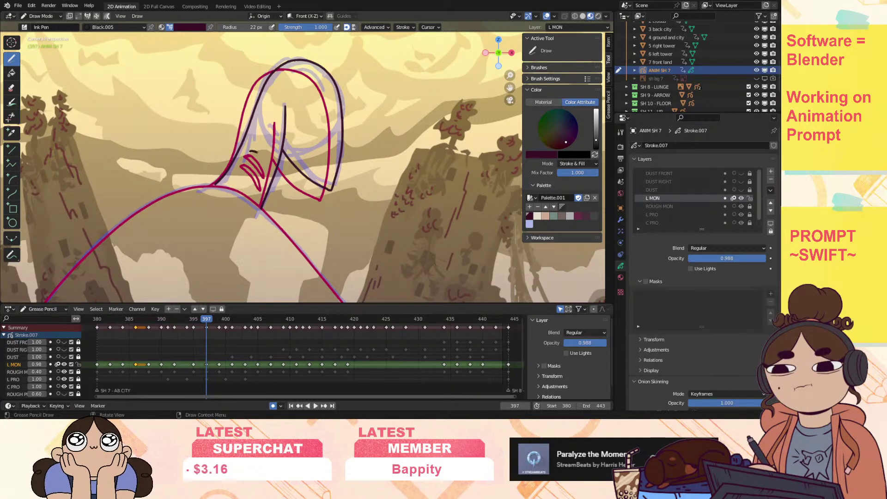
pyautogui.moveTo(250, 151); pyautogui.dragTo(265, 161)
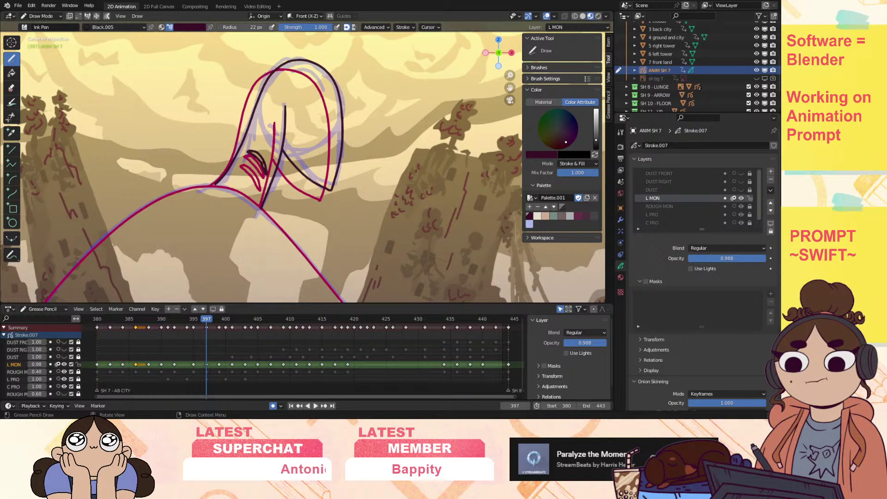
pyautogui.hotkey('ctrl', 'z')
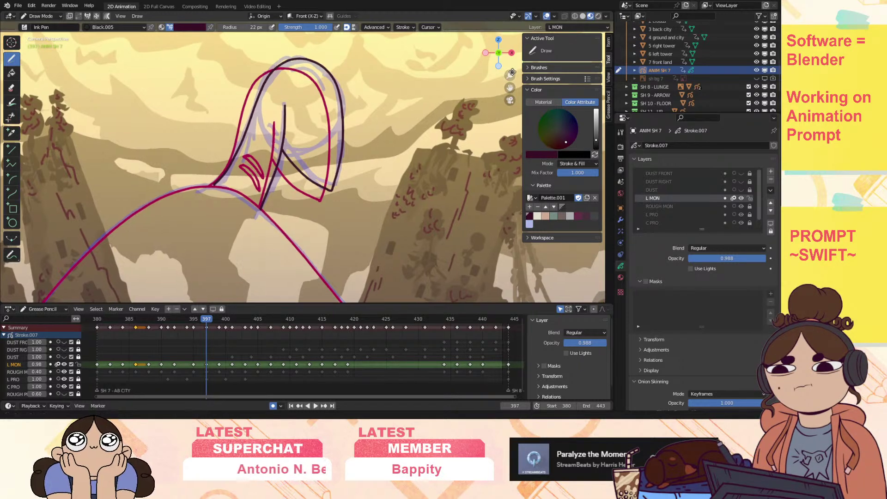
pyautogui.moveTo(509, 75); pyautogui.dragTo(566, 20)
pyautogui.moveTo(207, 145); pyautogui.dragTo(221, 162)
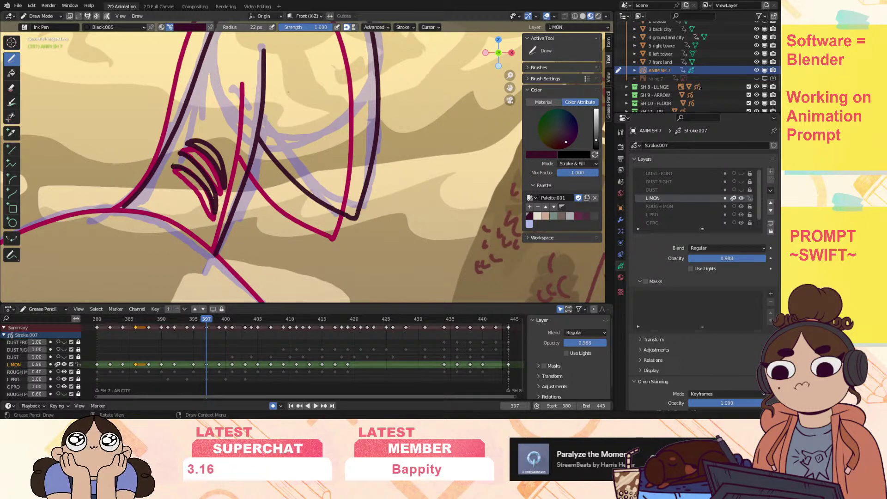
pyautogui.hotkey('ctrl', 'z')
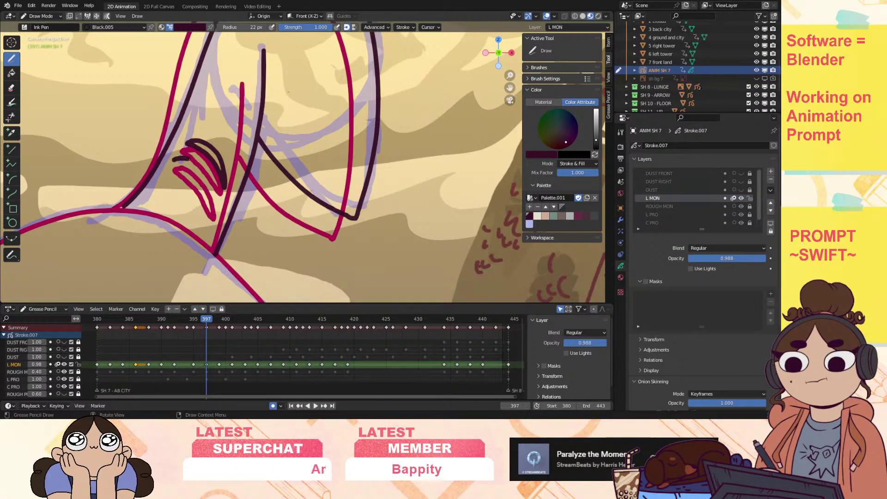
pyautogui.moveTo(212, 188); pyautogui.dragTo(216, 201)
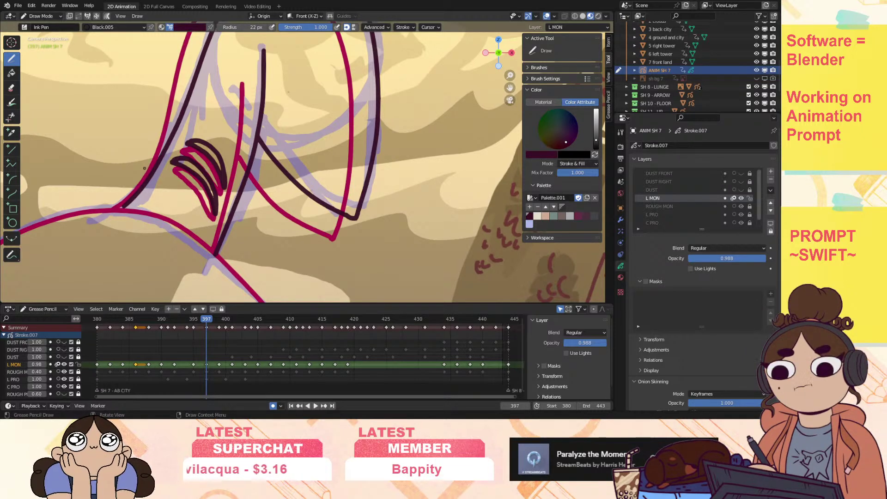
# Ink the sides and base line of the monster's body at frame 397, and check the motion between frames 392 and 397.
pyautogui.moveTo(510, 75)
pyautogui.mouseDown()
pyautogui.moveTo(501, 109)
pyautogui.moveTo(526, 41)
pyautogui.mouseUp()
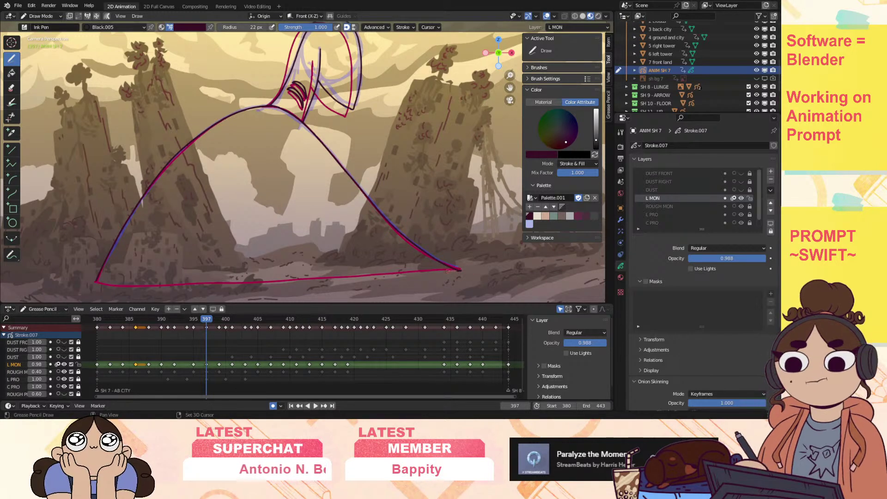
pyautogui.moveTo(199, 290); pyautogui.dragTo(102, 281)
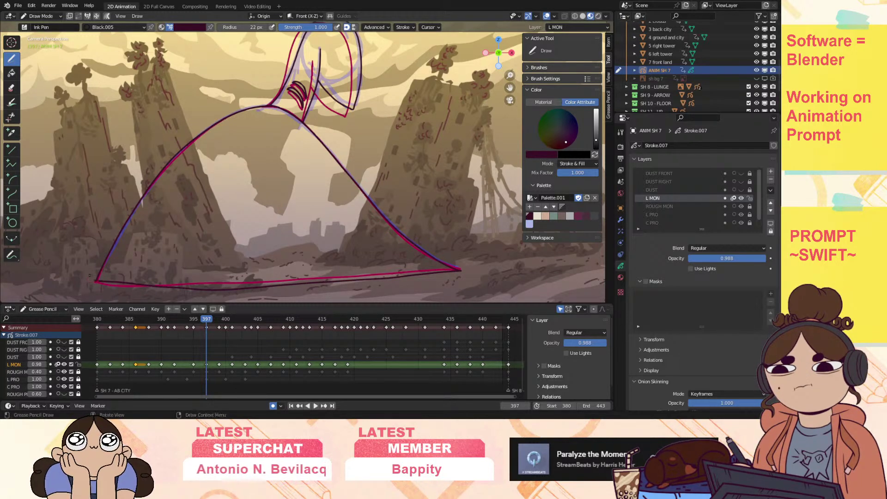
pyautogui.press('Down')
pyautogui.moveTo(208, 323)
pyautogui.mouseDown()
pyautogui.moveTo(190, 326)
pyautogui.moveTo(213, 330)
pyautogui.moveTo(172, 342)
pyautogui.mouseUp()
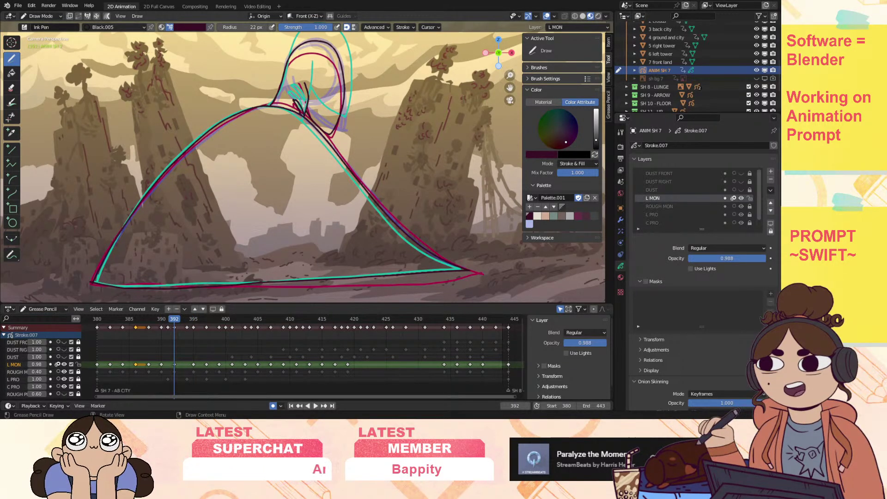
pyautogui.press('space')
pyautogui.moveTo(192, 322)
pyautogui.mouseDown()
pyautogui.moveTo(220, 321)
pyautogui.moveTo(202, 328)
pyautogui.mouseUp()
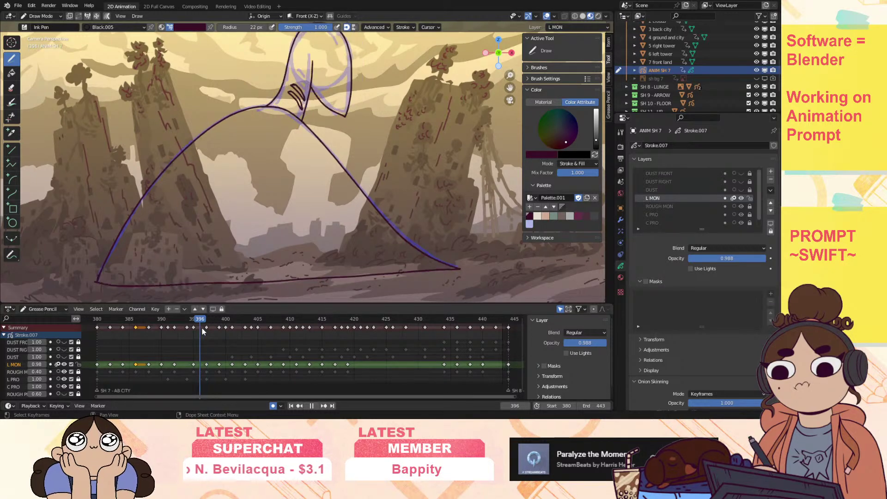
pyautogui.press('space')
# Try redrawing the neck creases at frame 397 and compare them with frame 396.
pyautogui.moveTo(510, 75); pyautogui.dragTo(400, 231)
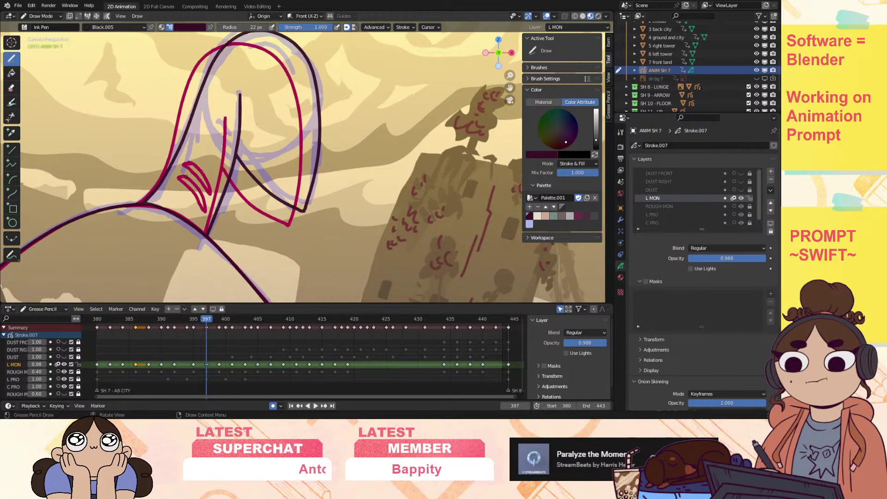
pyautogui.moveTo(193, 184); pyautogui.dragTo(208, 209)
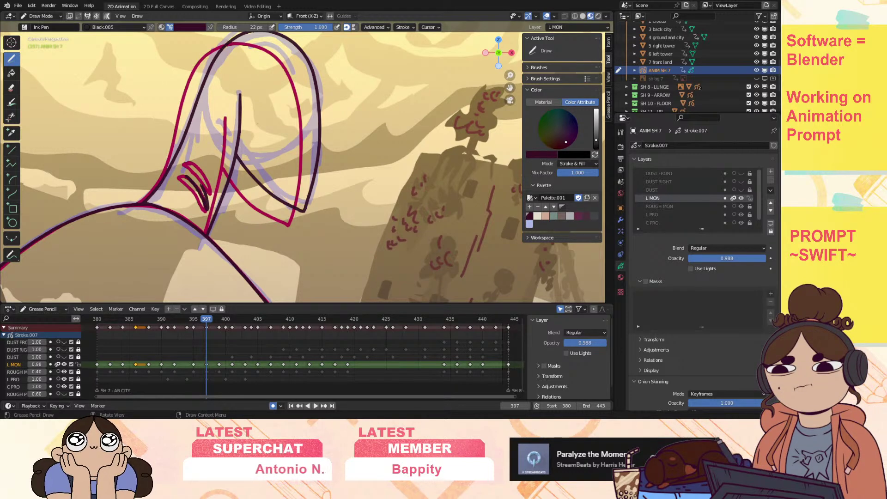
pyautogui.press('Left')
pyautogui.press('Right')
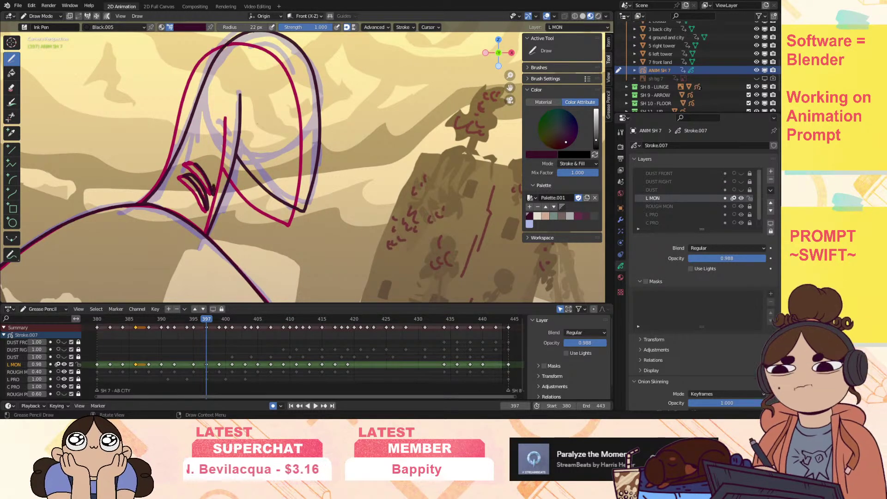
pyautogui.press('Left')
pyautogui.press('Right')
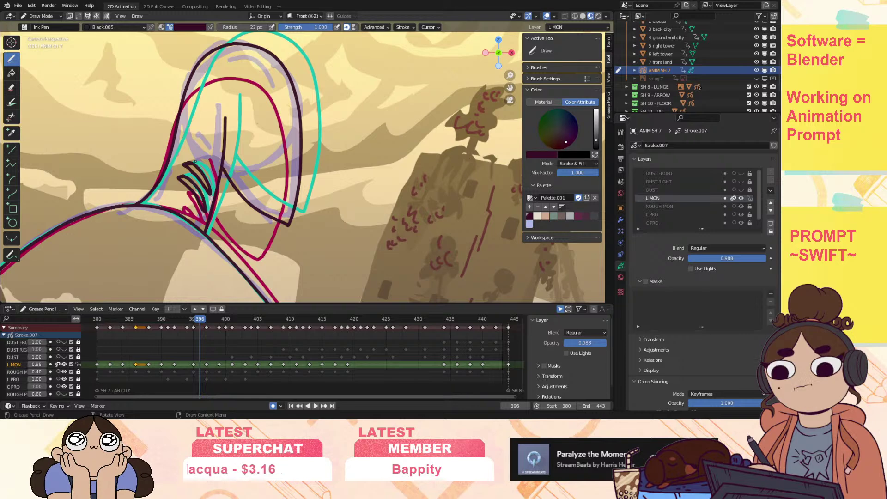
# Turn off L MON's onion skinning, compare frames 396 and 397, and erase the neck creases at frame 397.
pyautogui.click(57, 364)
pyautogui.press('Left')
pyautogui.press('Right')
pyautogui.press('Left')
pyautogui.press('Right')
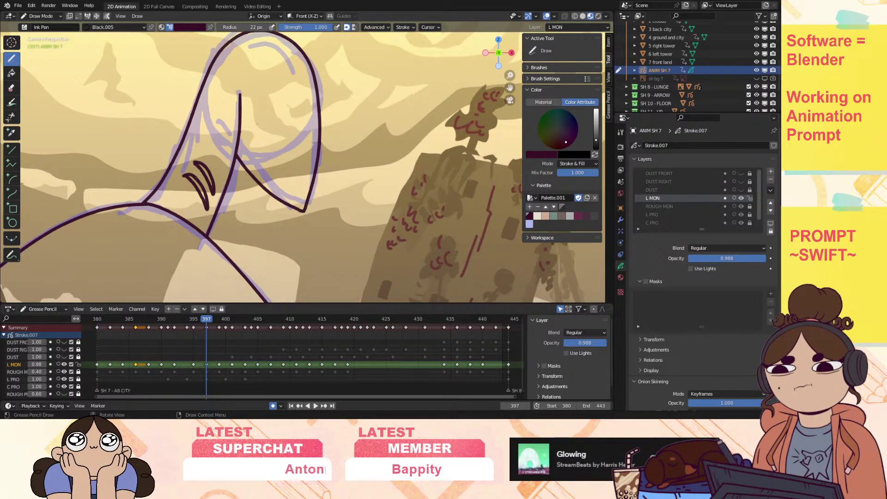
pyautogui.keyDown('ctrl'); pyautogui.moveTo(191, 169); pyautogui.dragTo(204, 162); pyautogui.keyUp('ctrl')
pyautogui.keyDown('ctrl'); pyautogui.moveTo(202, 199); pyautogui.dragTo(211, 180); pyautogui.keyUp('ctrl')
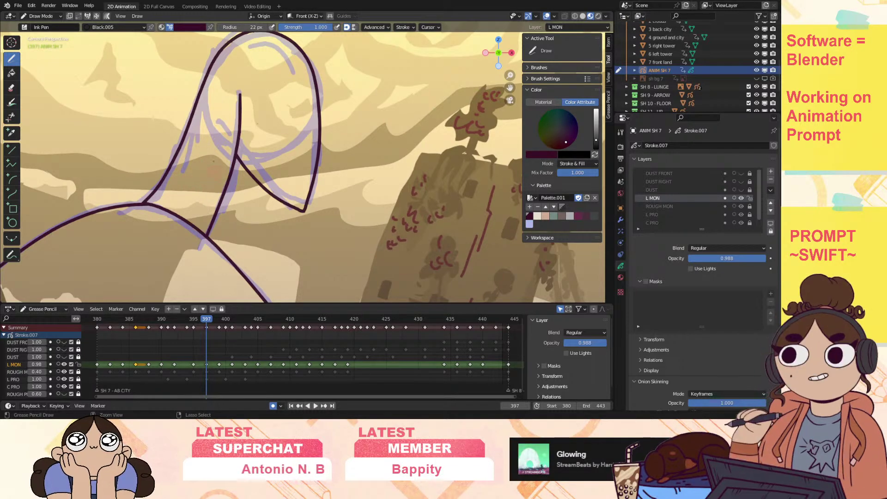
# Ink two crescent-shaped creases on the neck at frame 397, flipping to frame 396 to match their placement.
pyautogui.press('Left')
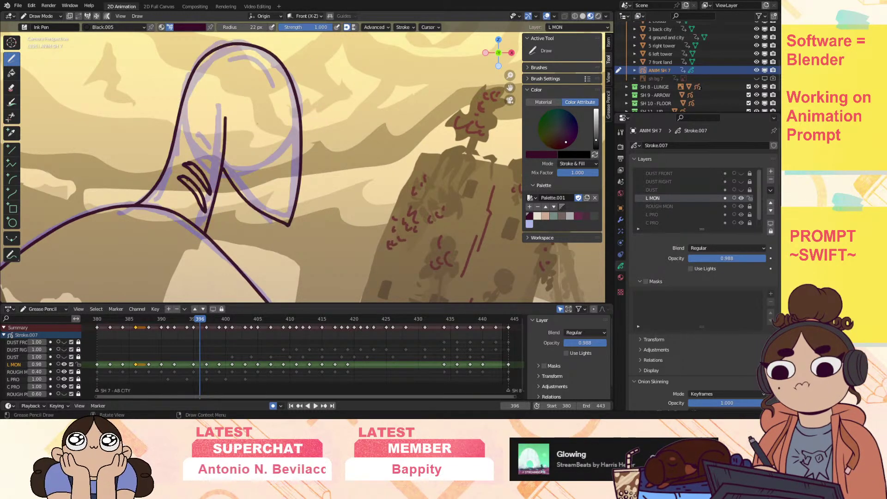
pyautogui.press('Right')
pyautogui.moveTo(195, 180); pyautogui.dragTo(209, 204)
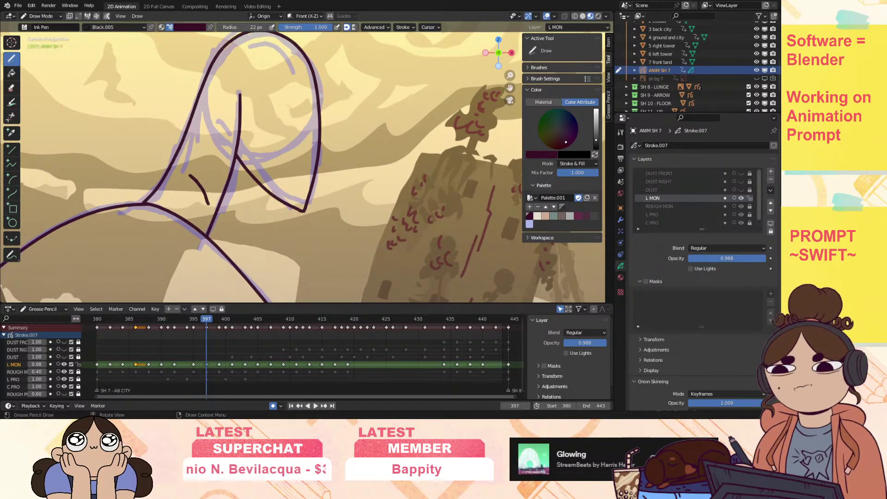
pyautogui.press('Left')
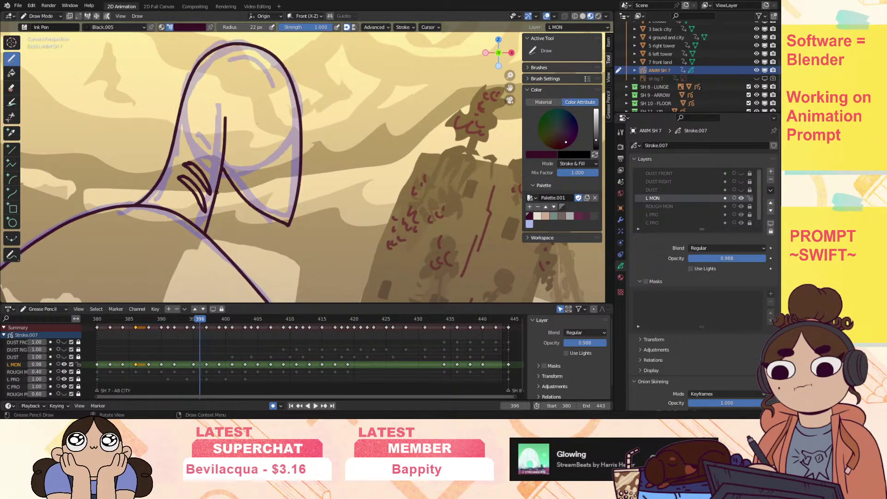
pyautogui.press('Right')
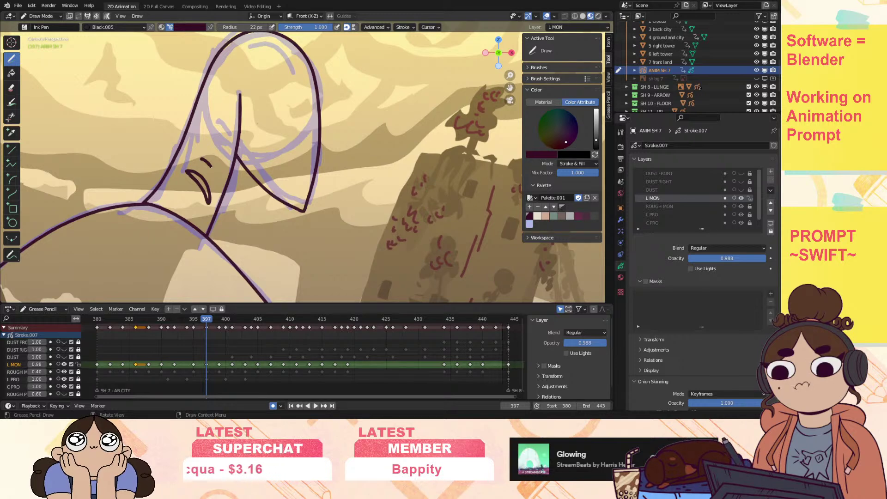
pyautogui.moveTo(195, 152); pyautogui.dragTo(206, 157)
pyautogui.press('Left')
pyautogui.press('Right')
pyautogui.press('Left')
pyautogui.press('Right')
# In Sculpt Mode, nudge the neck creases at frame 397 with the Push brush, and move on to frame 401.
pyautogui.click(42, 17)
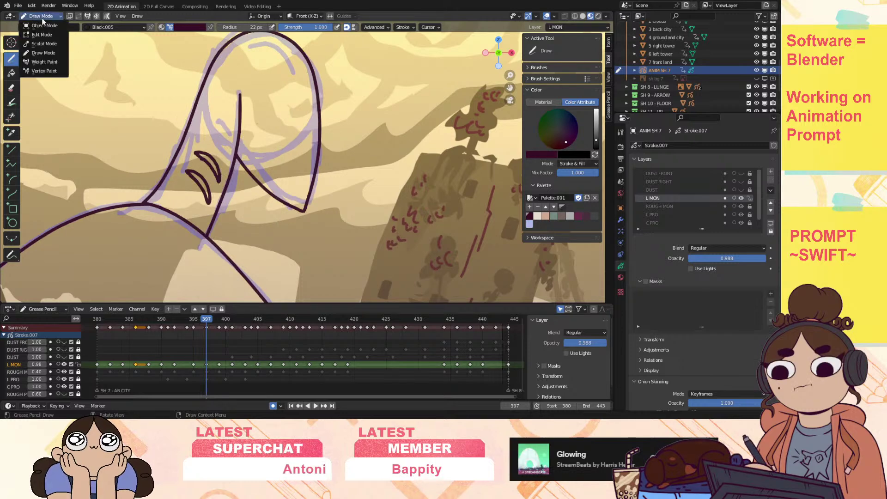
pyautogui.click(44, 43)
pyautogui.moveTo(45, 29); pyautogui.dragTo(24, 53)
pyautogui.moveTo(206, 191)
pyautogui.mouseDown()
pyautogui.moveTo(187, 174)
pyautogui.moveTo(207, 203)
pyautogui.moveTo(218, 156)
pyautogui.moveTo(222, 179)
pyautogui.moveTo(206, 189)
pyautogui.moveTo(210, 166)
pyautogui.mouseUp()
pyautogui.press('space')
pyautogui.moveTo(209, 321)
pyautogui.mouseDown()
pyautogui.moveTo(173, 326)
pyautogui.moveTo(235, 324)
pyautogui.mouseUp()
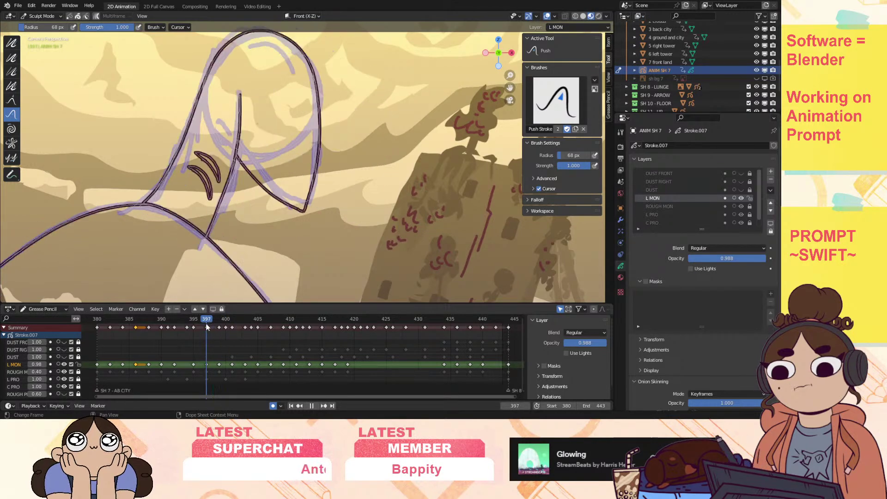
pyautogui.press('Escape')
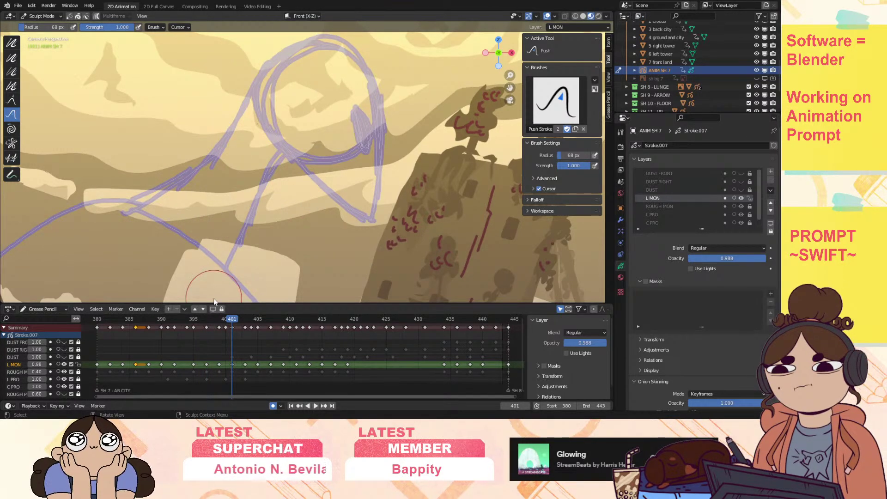
# Duplicate L MON's drawing from frame 397 onto frame 399.
pyautogui.moveTo(232, 318); pyautogui.dragTo(214, 323)
pyautogui.moveTo(511, 74); pyautogui.dragTo(514, 99)
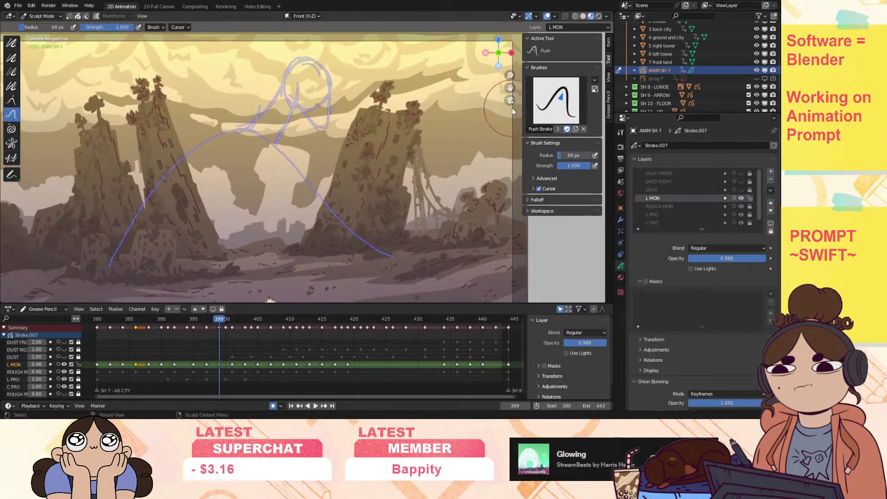
pyautogui.moveTo(218, 321)
pyautogui.mouseDown()
pyautogui.moveTo(234, 327)
pyautogui.moveTo(218, 329)
pyautogui.mouseUp()
pyautogui.click(207, 365)
pyautogui.moveTo(209, 367); pyautogui.dragTo(220, 364)
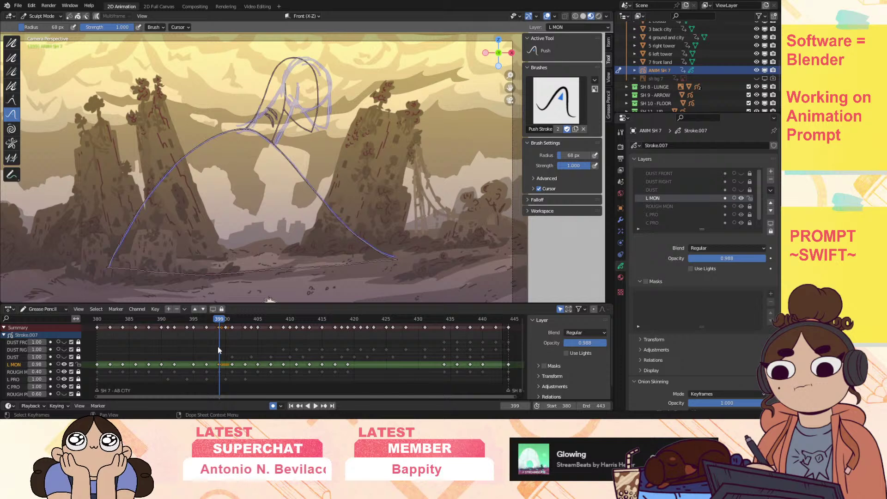
# Set the Push brush radius to 242 px and shift the copied monster drawing at frame 399 onto its rough.
pyautogui.moveTo(29, 27); pyautogui.dragTo(68, 27)
pyautogui.moveTo(319, 99)
pyautogui.mouseDown()
pyautogui.moveTo(279, 123)
pyautogui.moveTo(293, 85)
pyautogui.moveTo(311, 70)
pyautogui.moveTo(322, 130)
pyautogui.moveTo(300, 99)
pyautogui.mouseUp()
pyautogui.press('space')
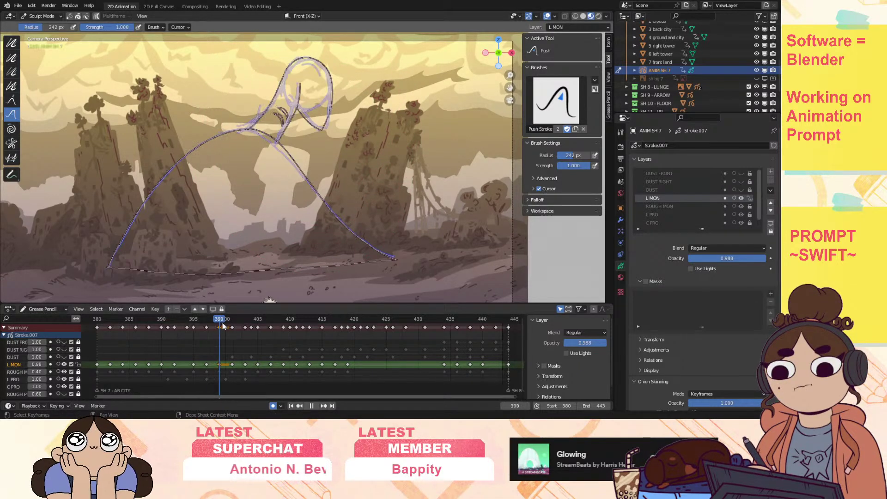
pyautogui.press('Escape')
pyautogui.moveTo(187, 170); pyautogui.dragTo(191, 168)
pyautogui.moveTo(326, 187); pyautogui.dragTo(326, 188)
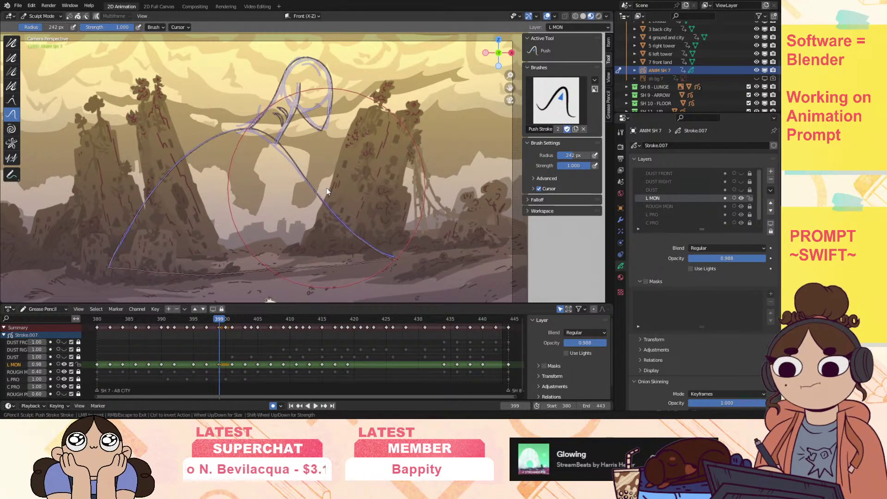
# In Draw Mode at frame 401, ink the monster's back-of-neck line and rounded head outline down to the chin tip over the rough.
pyautogui.moveTo(216, 322); pyautogui.dragTo(233, 325)
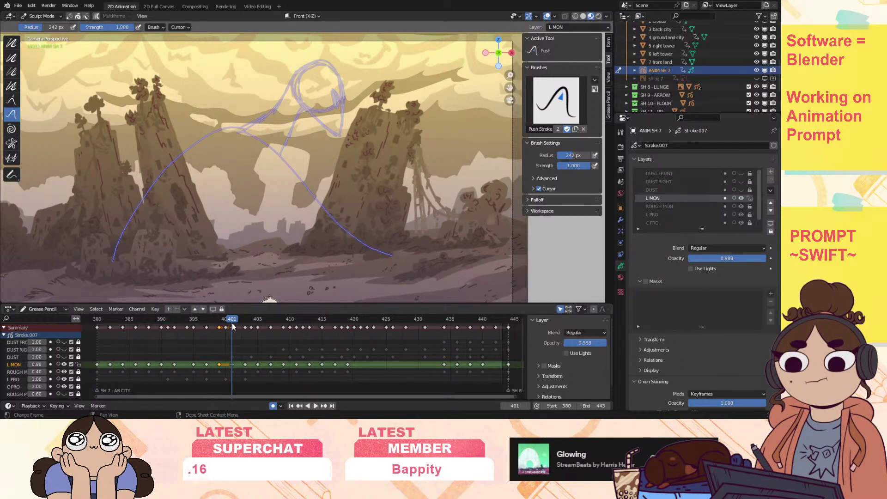
pyautogui.click(39, 15)
pyautogui.click(43, 52)
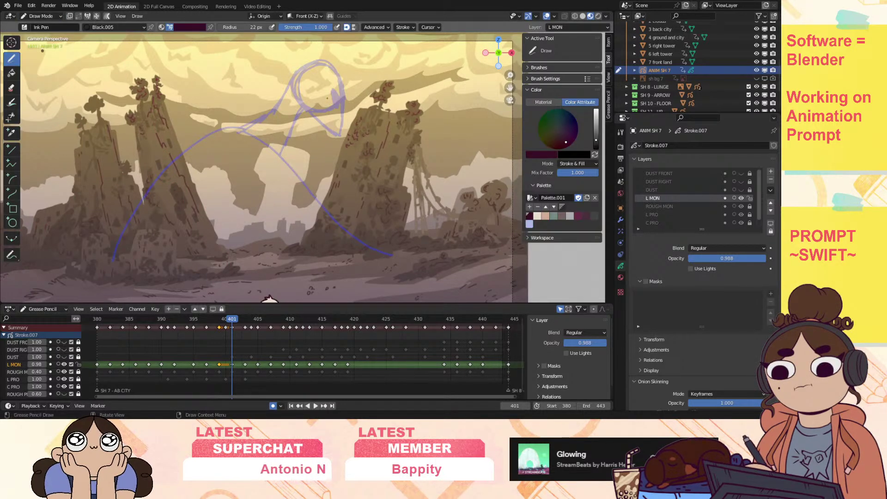
pyautogui.press('Left')
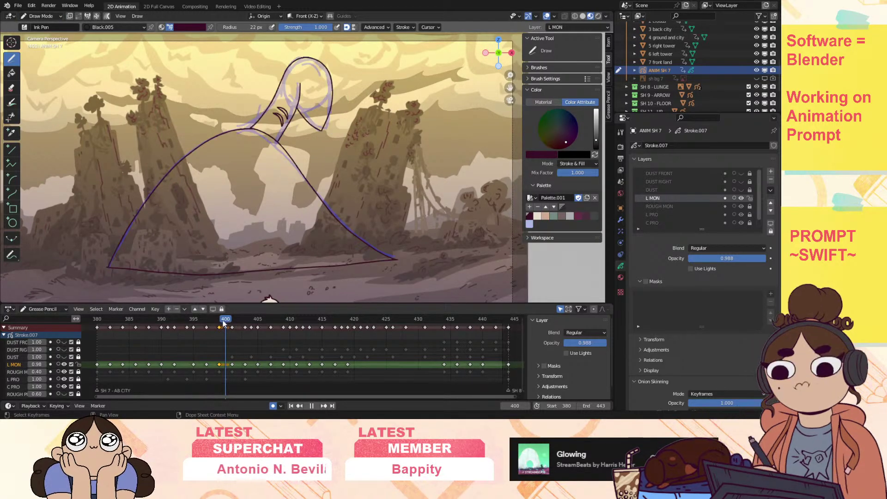
pyautogui.press('Right')
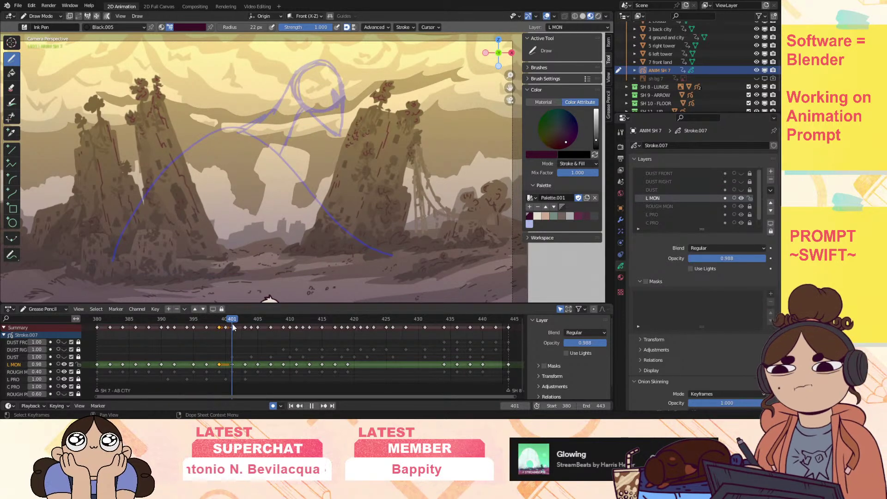
pyautogui.moveTo(509, 73)
pyautogui.mouseDown()
pyautogui.moveTo(509, 60)
pyautogui.moveTo(427, 200)
pyautogui.mouseUp()
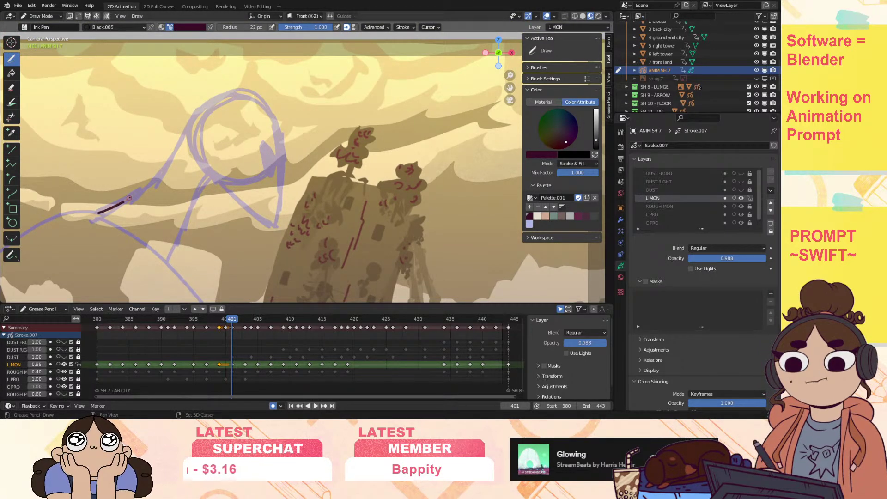
pyautogui.moveTo(149, 180); pyautogui.dragTo(170, 150)
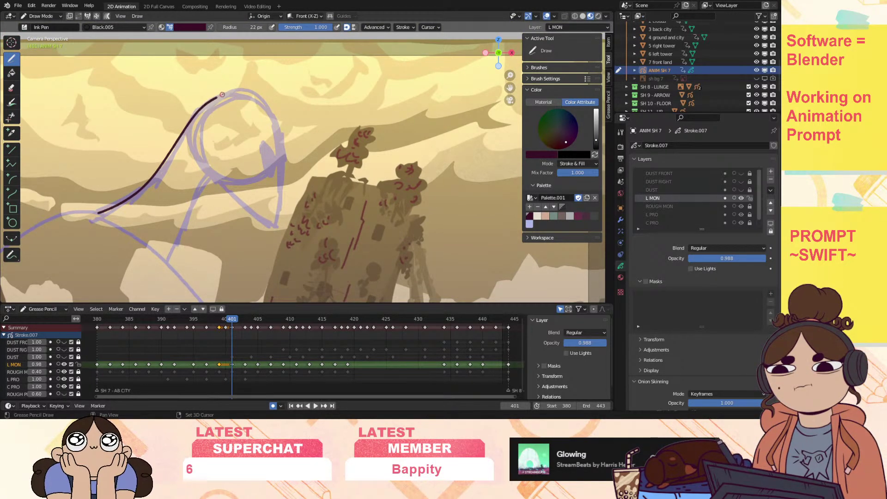
pyautogui.moveTo(248, 92); pyautogui.dragTo(265, 104)
pyautogui.moveTo(283, 158); pyautogui.dragTo(281, 191)
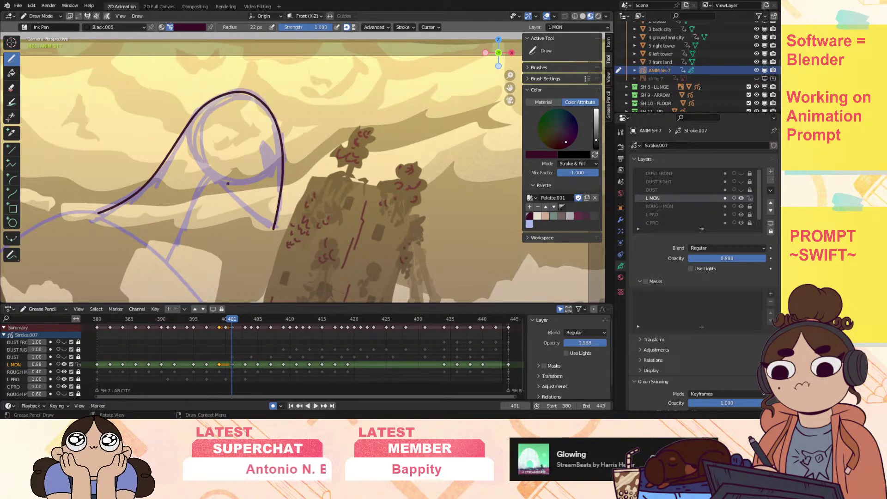
# Ink the jaw underside, filled oval eye with two small spots, jagged mouth and front neck line at frame 401.
pyautogui.moveTo(248, 214)
pyautogui.mouseDown()
pyautogui.moveTo(273, 230)
pyautogui.moveTo(277, 173)
pyautogui.mouseUp()
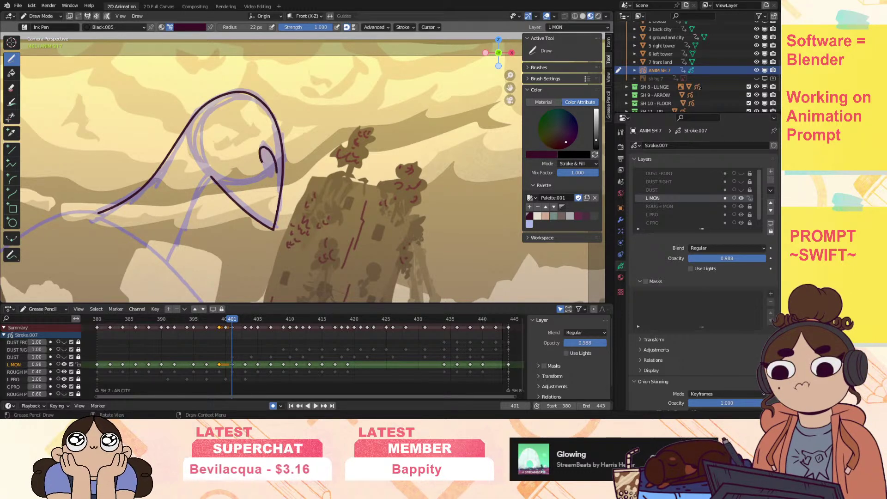
pyautogui.click(278, 155)
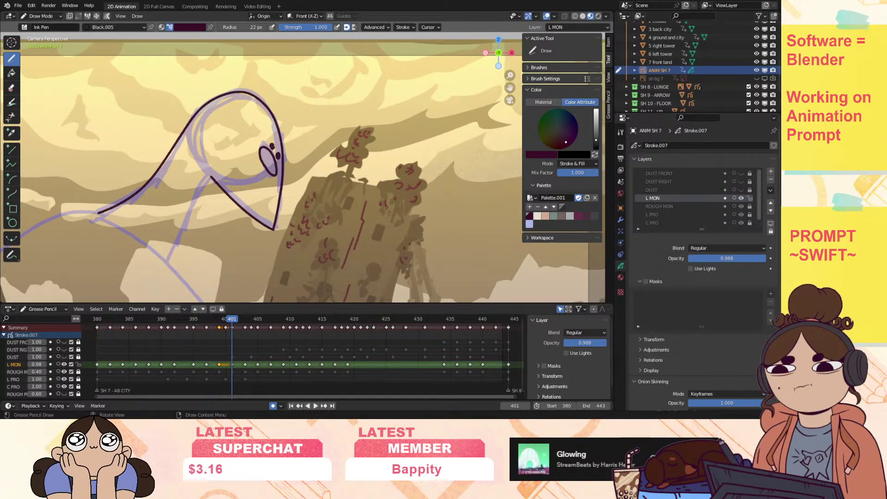
pyautogui.moveTo(270, 196); pyautogui.dragTo(267, 202)
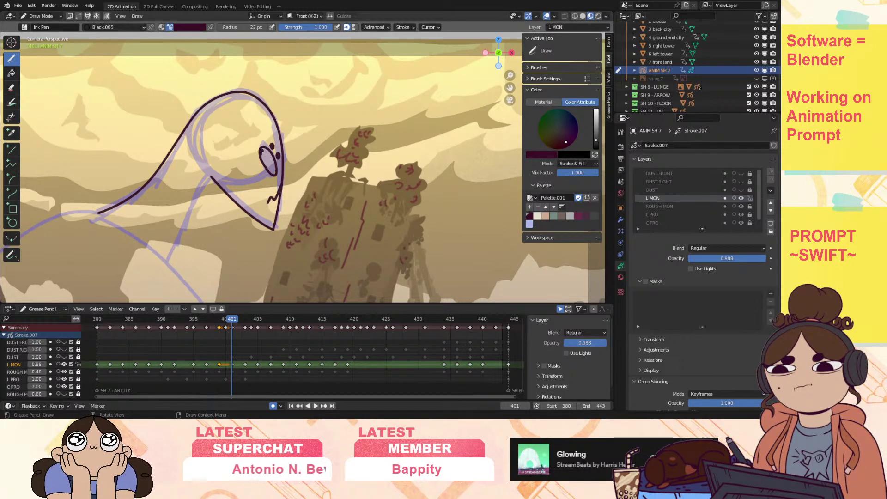
pyautogui.moveTo(267, 153); pyautogui.dragTo(272, 169)
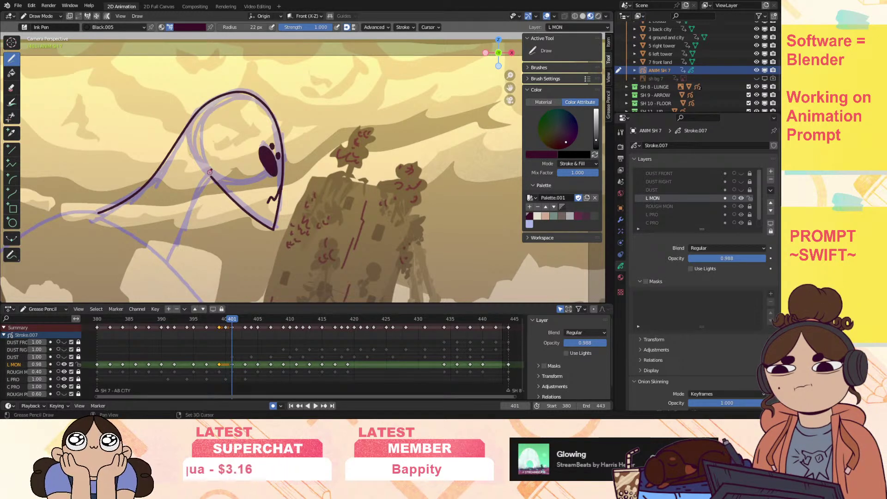
pyautogui.moveTo(211, 171); pyautogui.dragTo(165, 263)
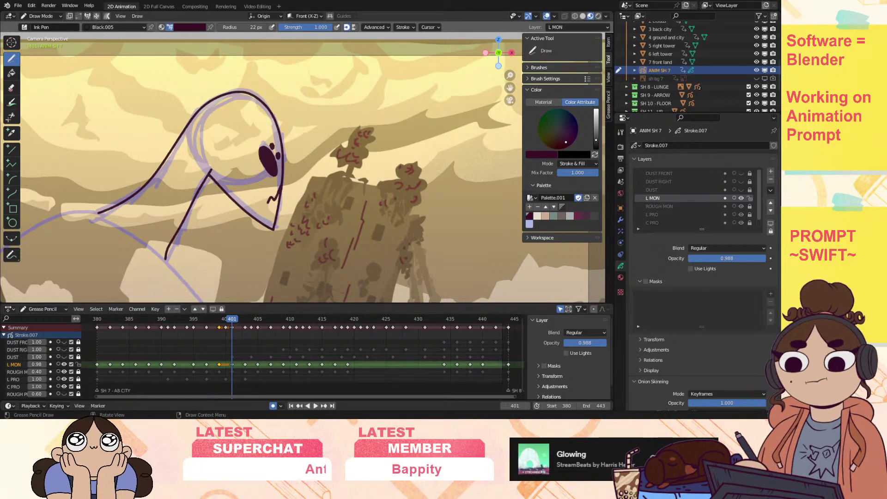
# Ink the first crescent-shaped neck crease at frame 401, checking its placement against frame 400 by flipping frames and briefly showing L MON's onion skin.
pyautogui.moveTo(235, 317); pyautogui.dragTo(226, 315)
pyautogui.press('Right')
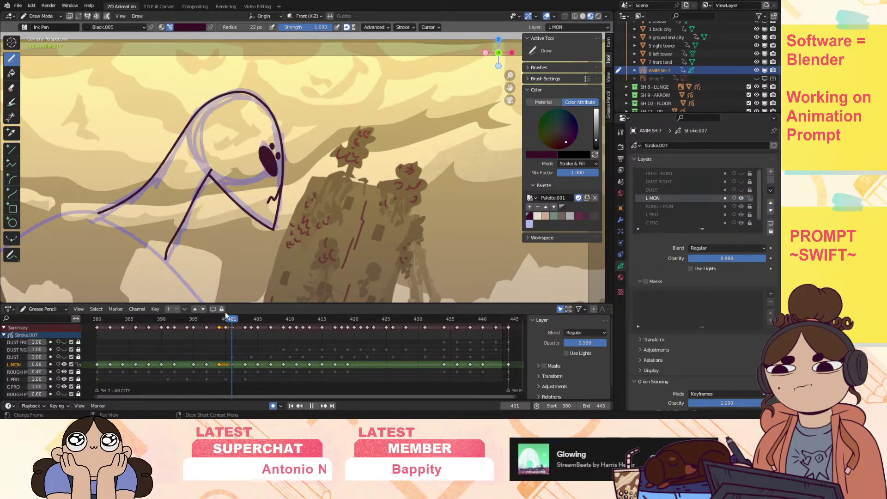
pyautogui.click(58, 365)
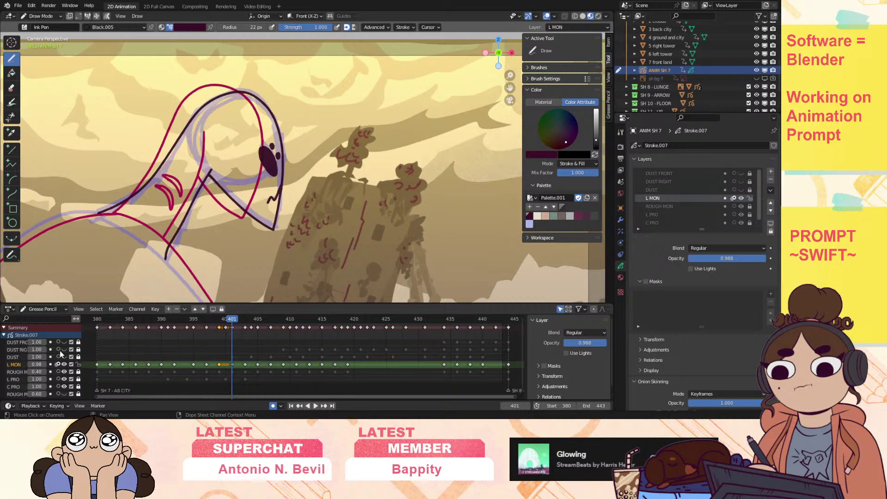
pyautogui.click(58, 363)
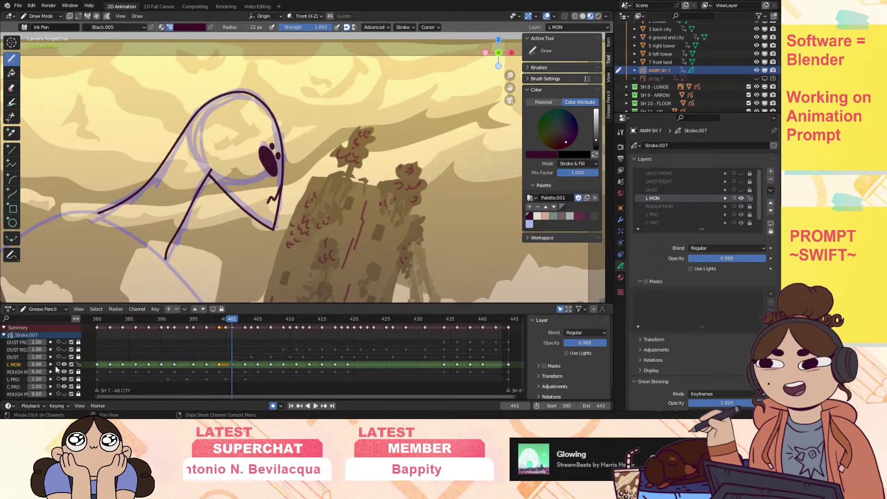
pyautogui.press('Left')
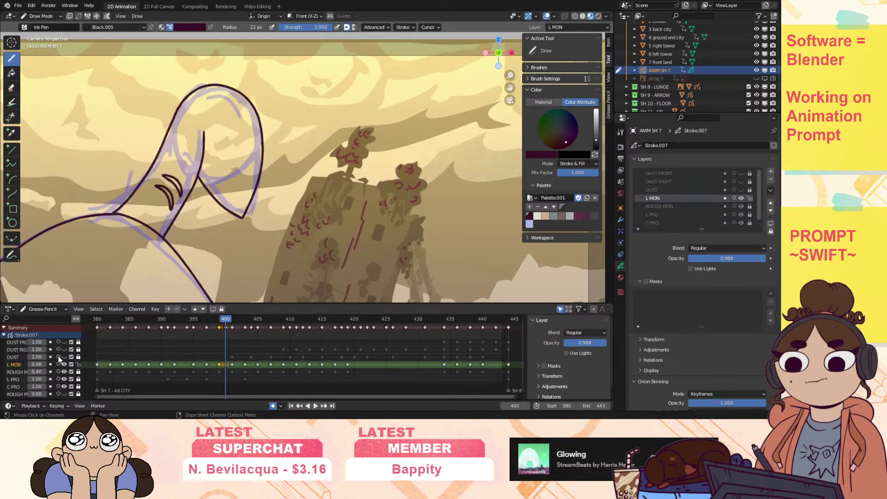
pyautogui.press('Right')
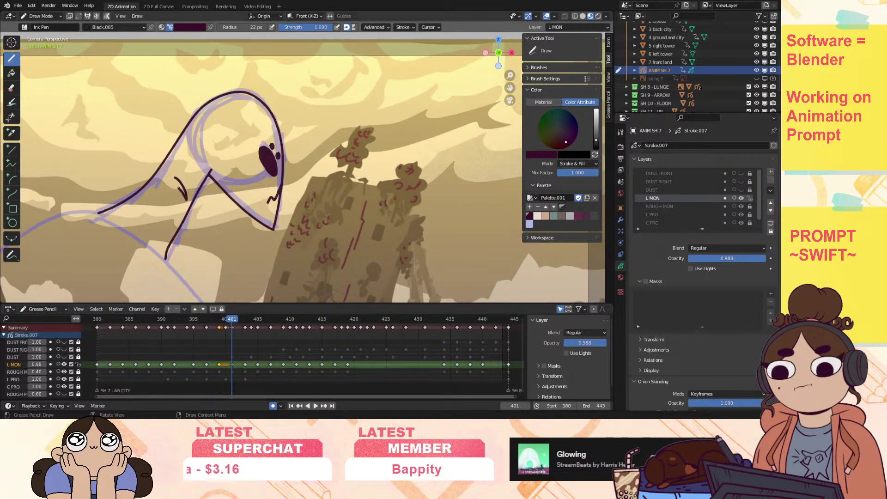
pyautogui.press('Left')
pyautogui.press('Right')
pyautogui.press('Left')
pyautogui.press('Right')
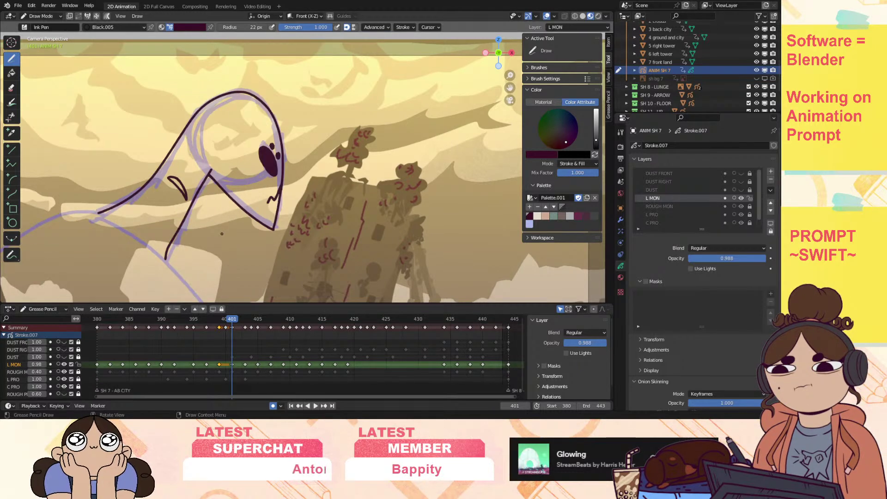
# In Sculpt Mode, nudge the neck crease at frame 401 with a 92 px Push brush and compare it with the preceding frames.
pyautogui.click(40, 16)
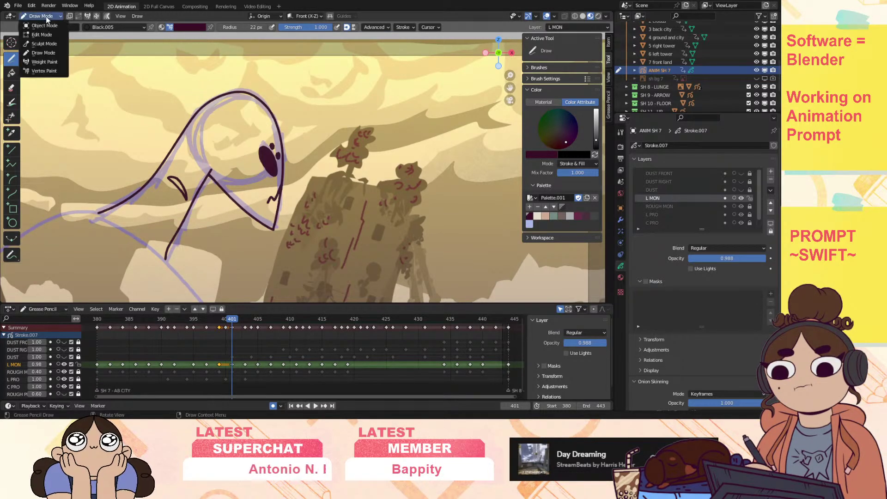
pyautogui.click(45, 43)
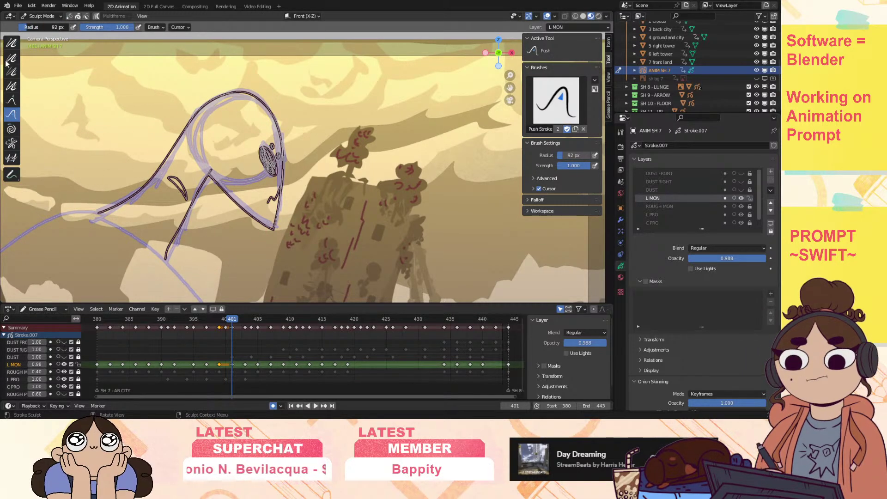
pyautogui.moveTo(171, 197); pyautogui.dragTo(173, 187)
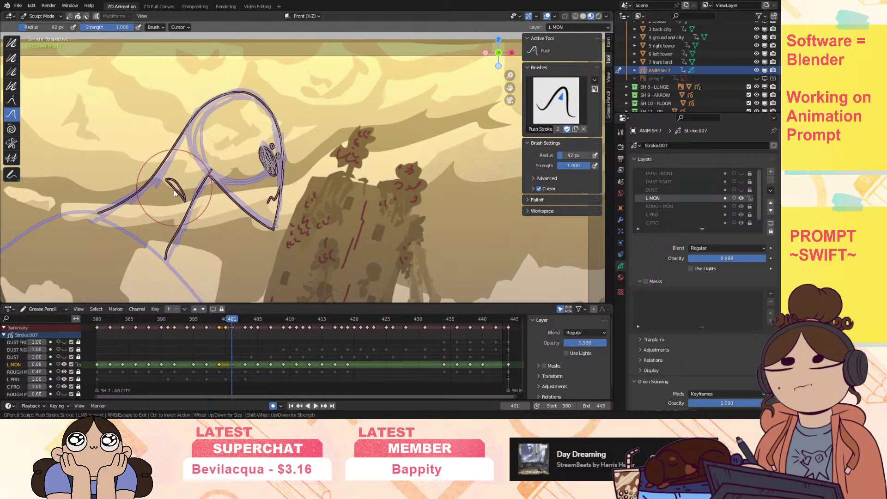
pyautogui.moveTo(231, 322)
pyautogui.mouseDown()
pyautogui.moveTo(213, 323)
pyautogui.moveTo(252, 330)
pyautogui.moveTo(214, 334)
pyautogui.mouseUp()
pyautogui.moveTo(219, 333); pyautogui.dragTo(231, 337)
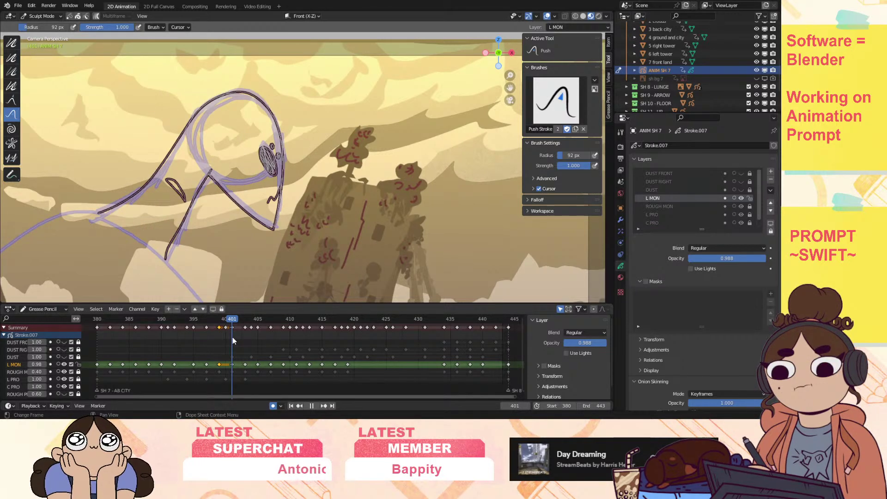
# Return to Draw Mode and ink a second crescent-shaped crease behind the first on the neck at frame 401.
pyautogui.click(41, 17)
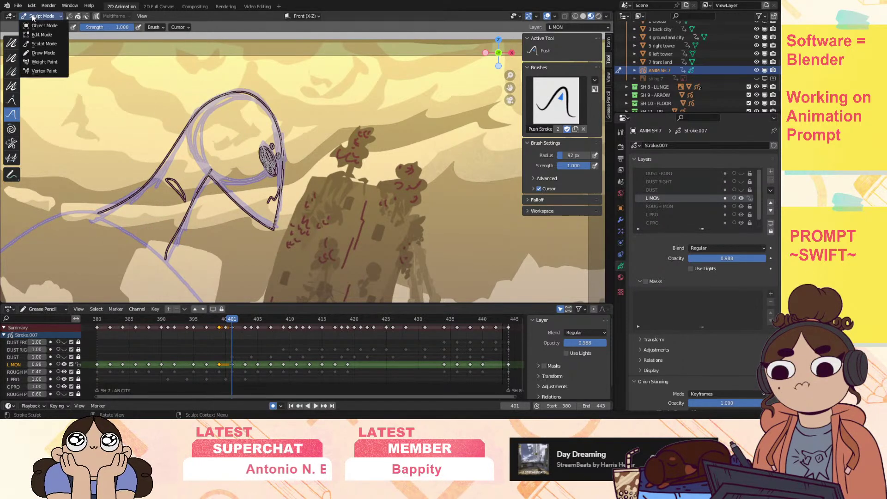
pyautogui.click(43, 52)
pyautogui.moveTo(175, 201)
pyautogui.mouseDown()
pyautogui.moveTo(179, 212)
pyautogui.moveTo(158, 188)
pyautogui.mouseUp()
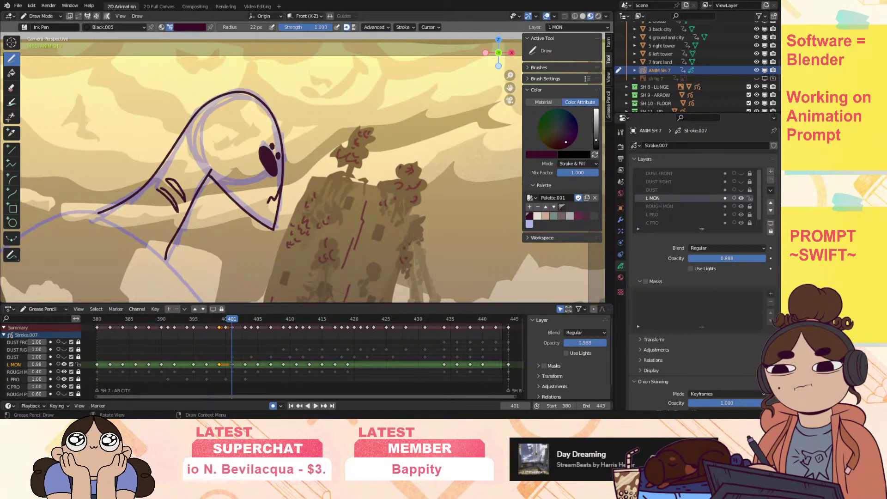
pyautogui.moveTo(231, 321)
pyautogui.mouseDown()
pyautogui.moveTo(245, 325)
pyautogui.moveTo(197, 332)
pyautogui.moveTo(229, 332)
pyautogui.moveTo(237, 336)
pyautogui.moveTo(201, 336)
pyautogui.moveTo(243, 346)
pyautogui.moveTo(209, 339)
pyautogui.moveTo(230, 340)
pyautogui.mouseUp()
# Ink the monster's sloping body sides and closing base line at frame 401 over the rough, and move on to frame 403.
pyautogui.keyDown('shift'); pyautogui.moveTo(652, 18); pyautogui.dragTo(652, 4, button='middle'); pyautogui.keyUp('shift')
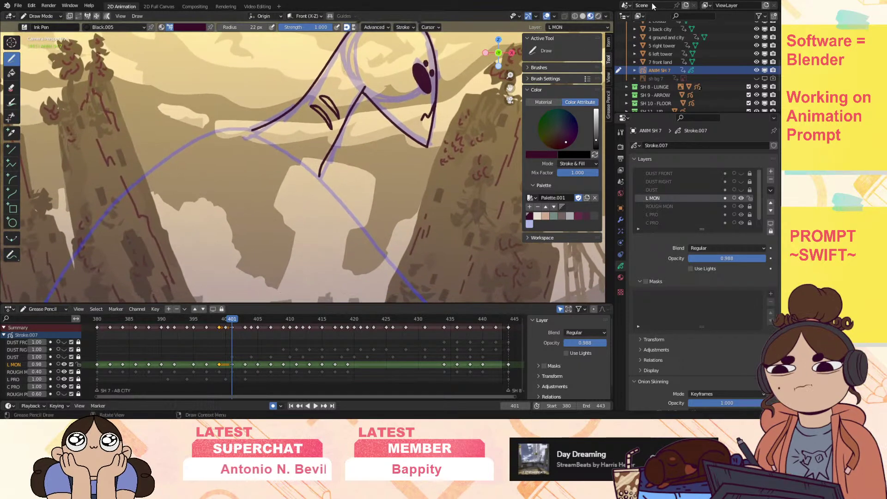
pyautogui.moveTo(510, 75); pyautogui.dragTo(510, 40)
pyautogui.keyDown('shift'); pyautogui.moveTo(510, 40); pyautogui.dragTo(508, 40, button='middle'); pyautogui.keyUp('shift')
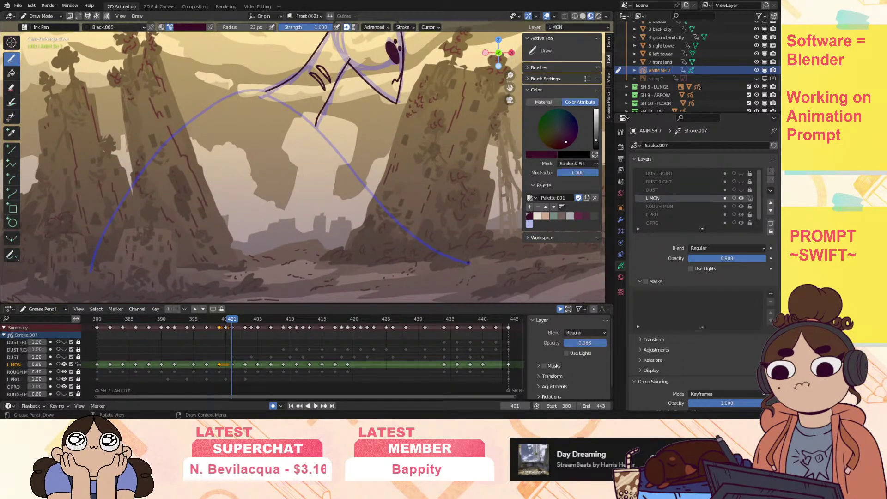
pyautogui.moveTo(461, 262); pyautogui.dragTo(437, 253)
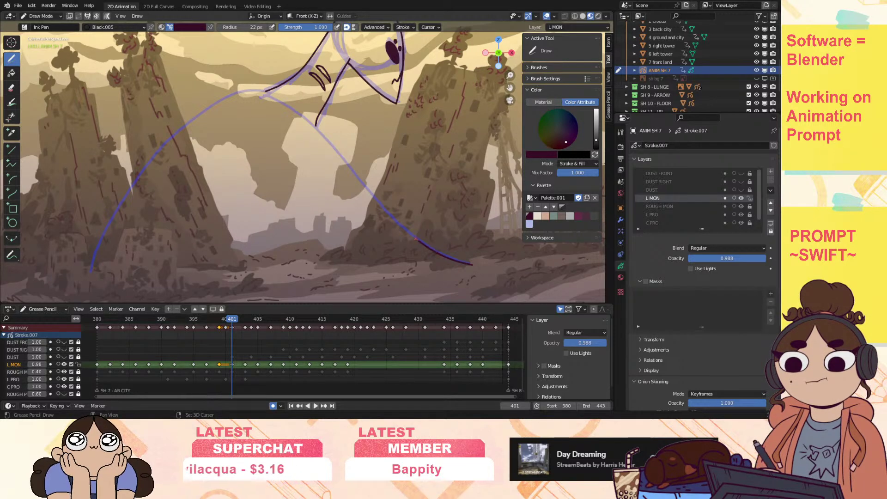
pyautogui.moveTo(393, 218); pyautogui.dragTo(373, 194)
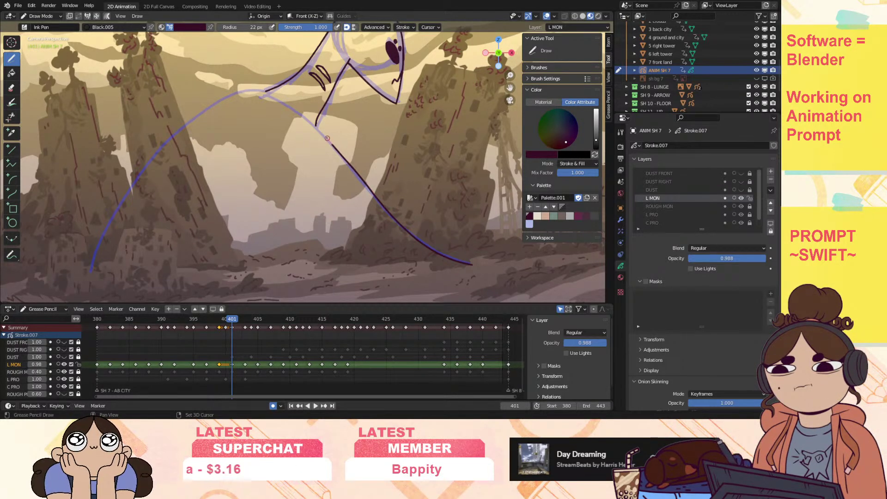
pyautogui.moveTo(316, 126)
pyautogui.mouseDown()
pyautogui.moveTo(259, 88)
pyautogui.moveTo(183, 124)
pyautogui.moveTo(116, 211)
pyautogui.moveTo(79, 294)
pyautogui.mouseUp()
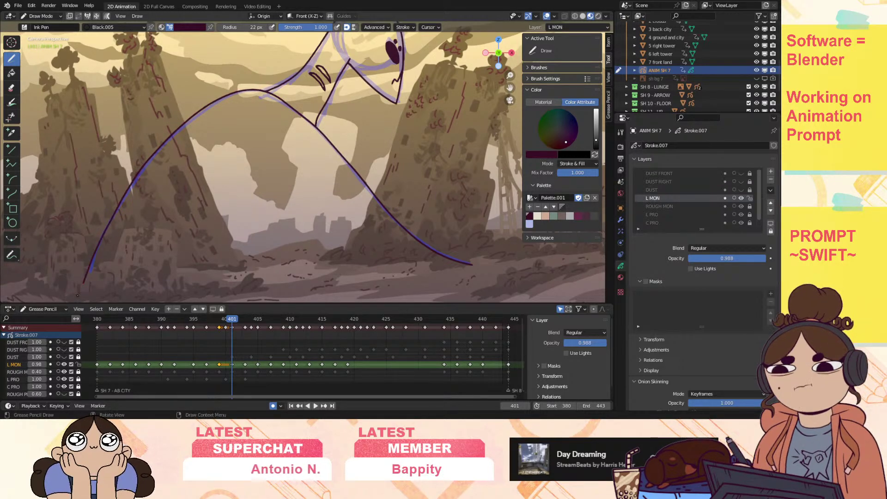
pyautogui.moveTo(131, 285)
pyautogui.mouseDown()
pyautogui.moveTo(259, 291)
pyautogui.moveTo(483, 271)
pyautogui.mouseUp()
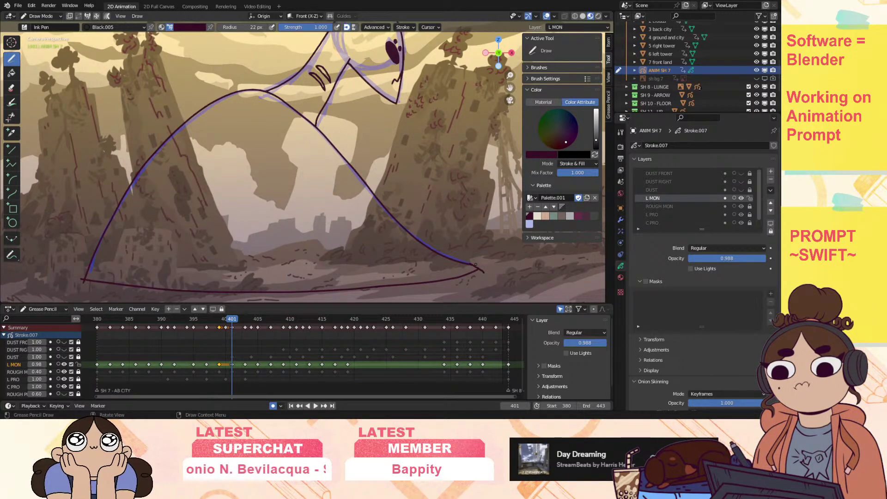
pyautogui.press('space')
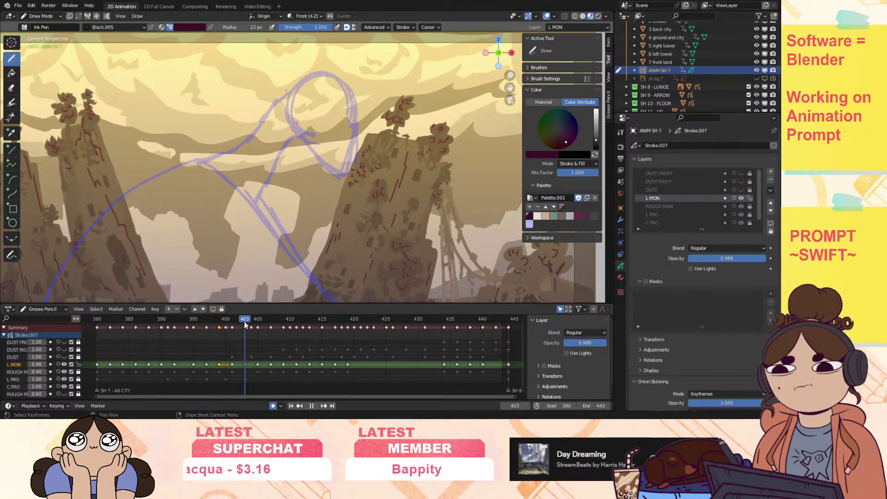
# Ink the monster's pointed head outline and the upper neck line running back from it at frame 403, following the rough.
pyautogui.press('space')
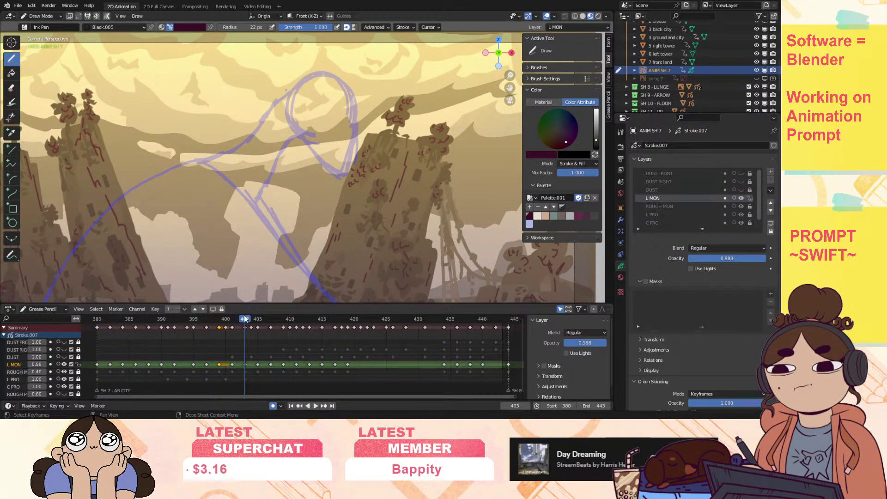
pyautogui.moveTo(290, 126); pyautogui.dragTo(346, 182)
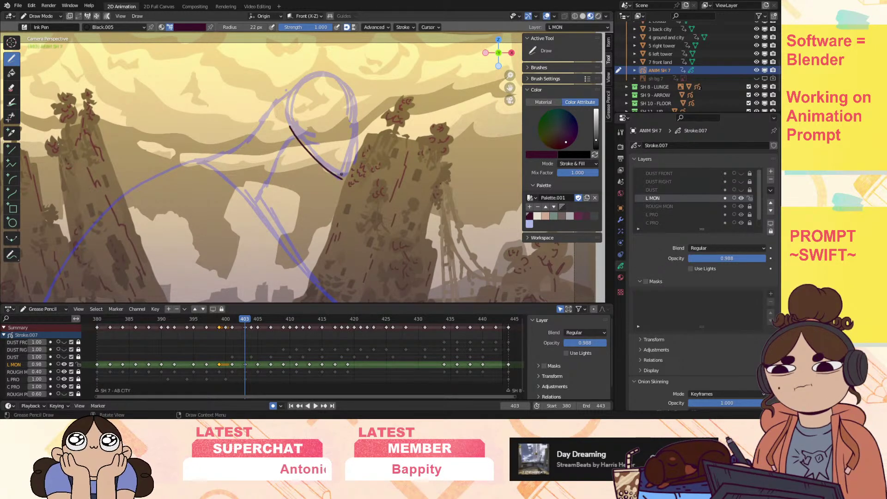
pyautogui.moveTo(512, 76); pyautogui.dragTo(514, 9)
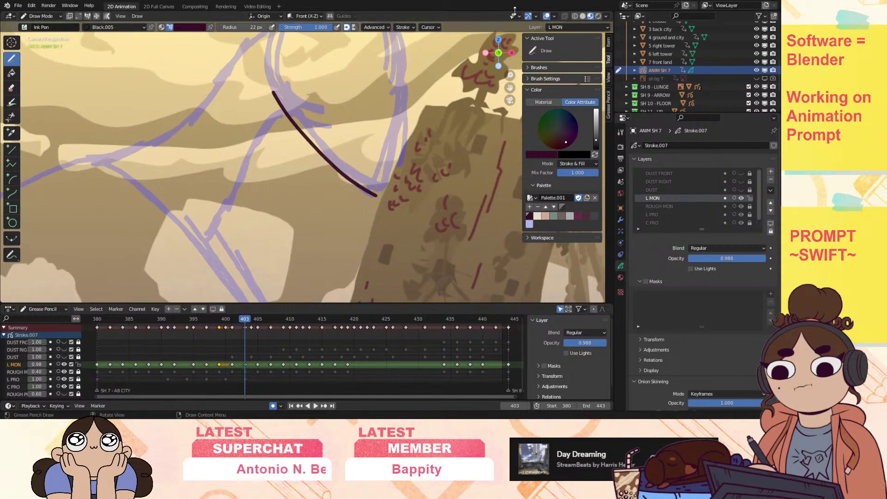
pyautogui.moveTo(377, 194)
pyautogui.mouseDown()
pyautogui.moveTo(395, 139)
pyautogui.moveTo(402, 51)
pyautogui.mouseUp()
pyautogui.keyDown('shift'); pyautogui.moveTo(402, 52); pyautogui.dragTo(382, 147, button='middle'); pyautogui.keyUp('shift')
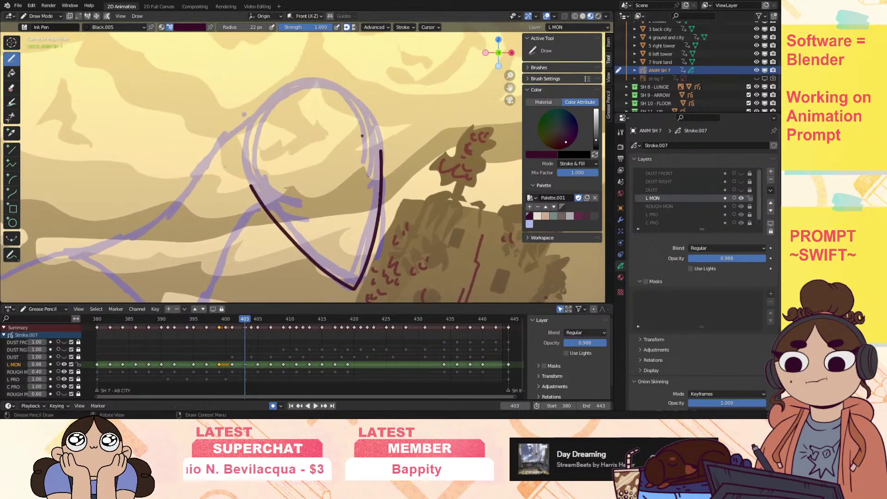
pyautogui.moveTo(381, 150)
pyautogui.mouseDown()
pyautogui.moveTo(373, 113)
pyautogui.moveTo(349, 89)
pyautogui.moveTo(312, 81)
pyautogui.moveTo(261, 103)
pyautogui.moveTo(176, 193)
pyautogui.moveTo(112, 240)
pyautogui.moveTo(71, 254)
pyautogui.mouseUp()
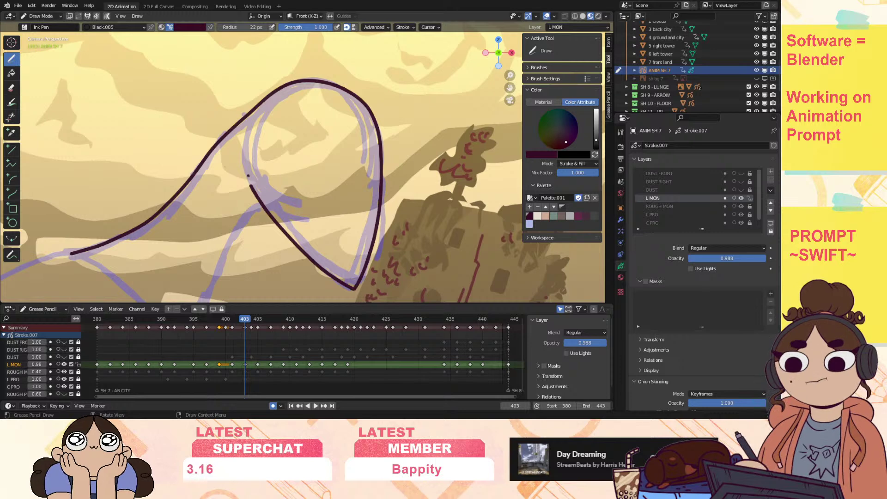
pyautogui.moveTo(243, 163); pyautogui.dragTo(251, 187)
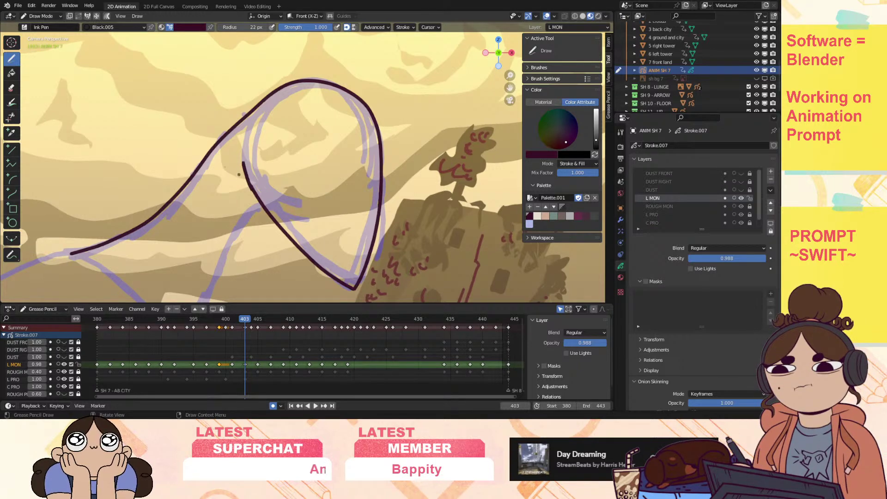
# Ink the underside neck line and a short stroke beside the cheek at frame 403, and check the drawing by flipping frames.
pyautogui.moveTo(511, 84)
pyautogui.mouseDown()
pyautogui.moveTo(561, 19)
pyautogui.moveTo(587, 3)
pyautogui.mouseUp()
pyautogui.moveTo(332, 129); pyautogui.dragTo(253, 249)
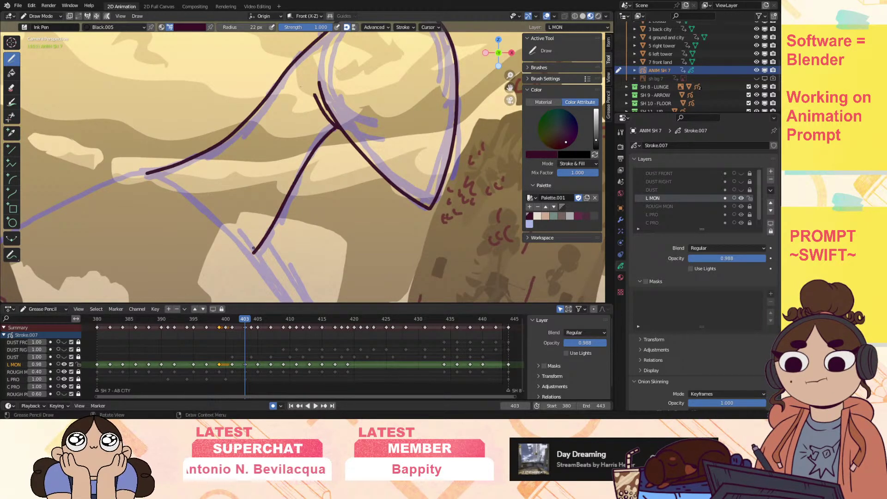
pyautogui.moveTo(510, 88); pyautogui.dragTo(335, 177)
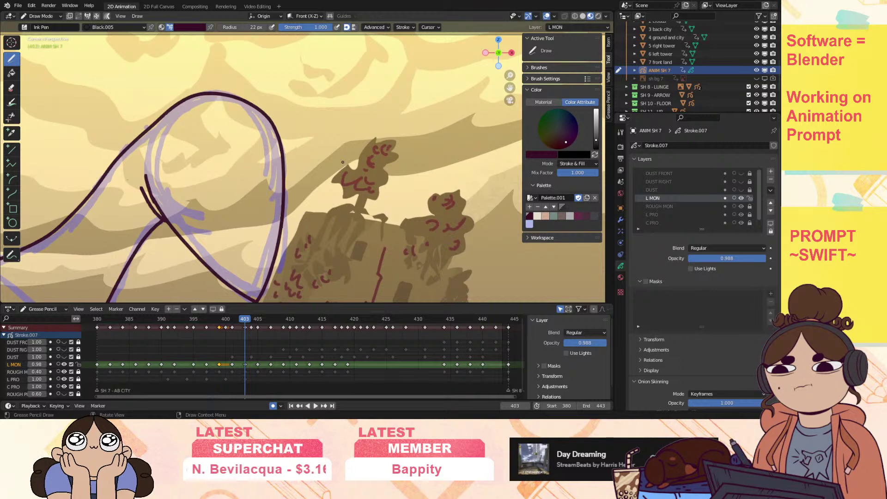
pyautogui.click(239, 322)
pyautogui.click(243, 320)
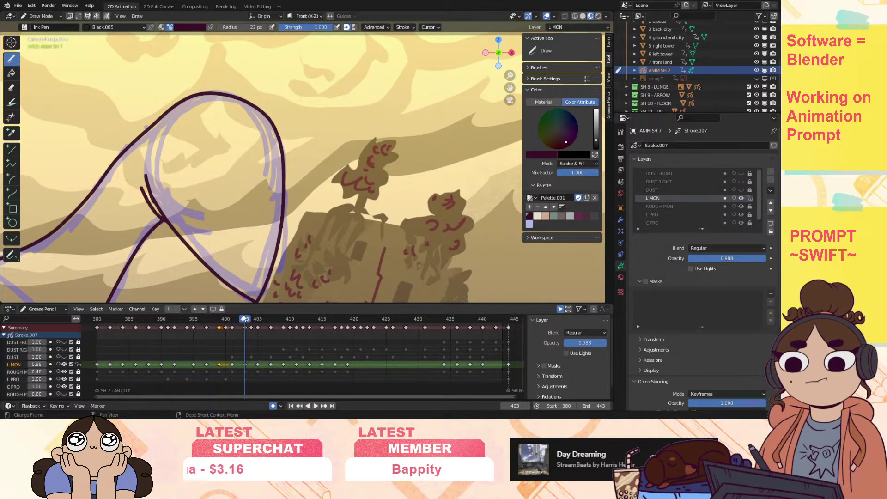
# Advance to frame 405 and ink the monster's two slanted oval eyes on its face.
pyautogui.press('space')
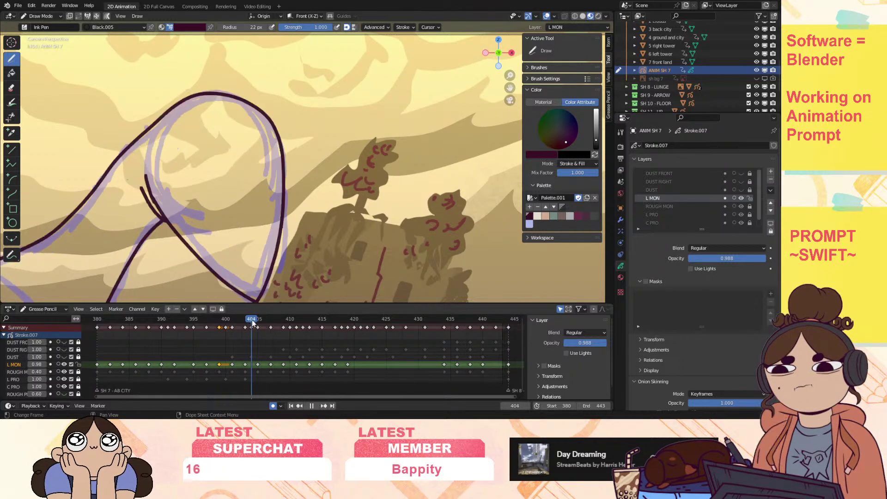
pyautogui.press('space')
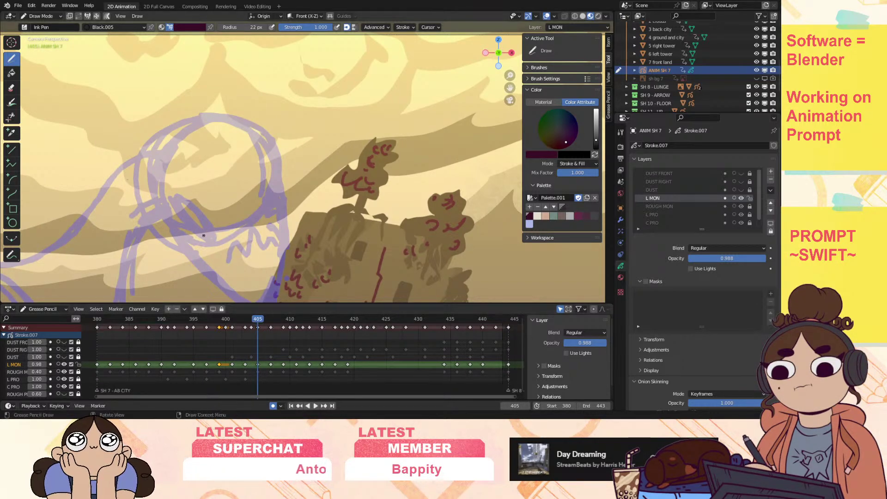
pyautogui.moveTo(212, 240)
pyautogui.mouseDown()
pyautogui.moveTo(187, 204)
pyautogui.moveTo(212, 241)
pyautogui.mouseUp()
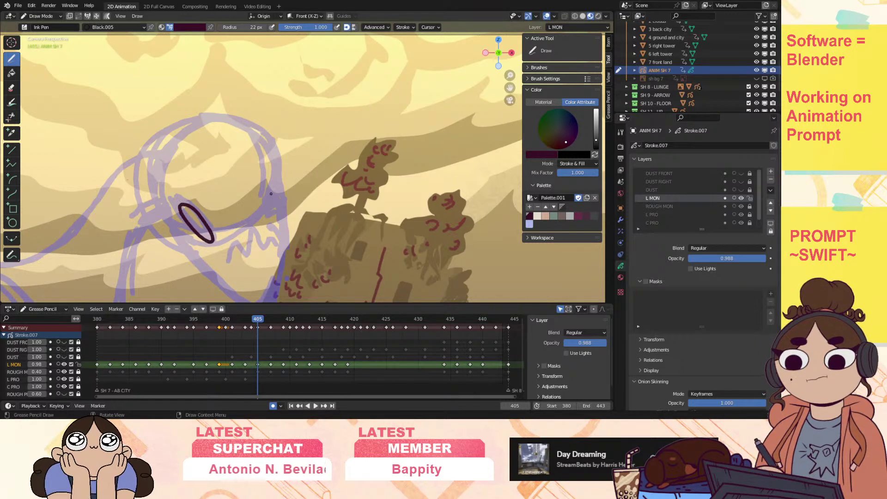
pyautogui.moveTo(272, 218); pyautogui.dragTo(273, 179)
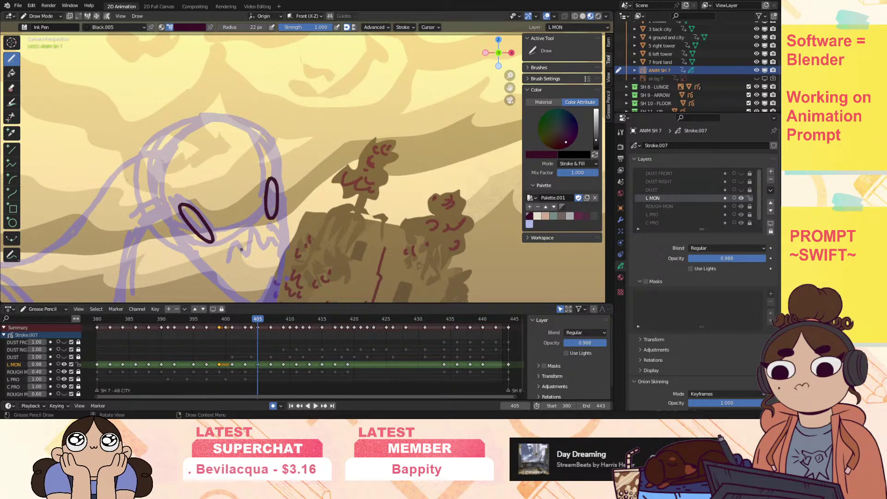
# Ink the jagged zigzag mouth and two small filled dots beside each eye at frame 405.
pyautogui.moveTo(246, 214); pyautogui.dragTo(278, 245)
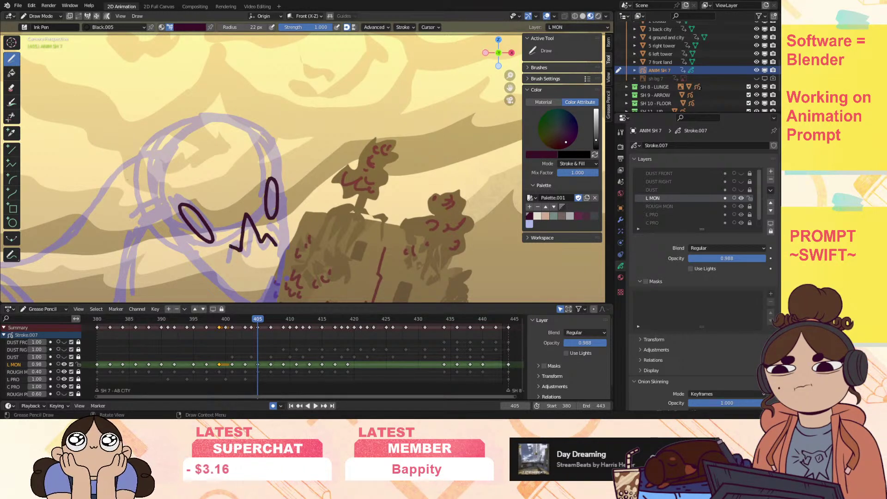
pyautogui.moveTo(225, 260); pyautogui.dragTo(223, 267)
pyautogui.moveTo(510, 88)
pyautogui.mouseDown()
pyautogui.moveTo(522, 39)
pyautogui.moveTo(533, 33)
pyautogui.mouseUp()
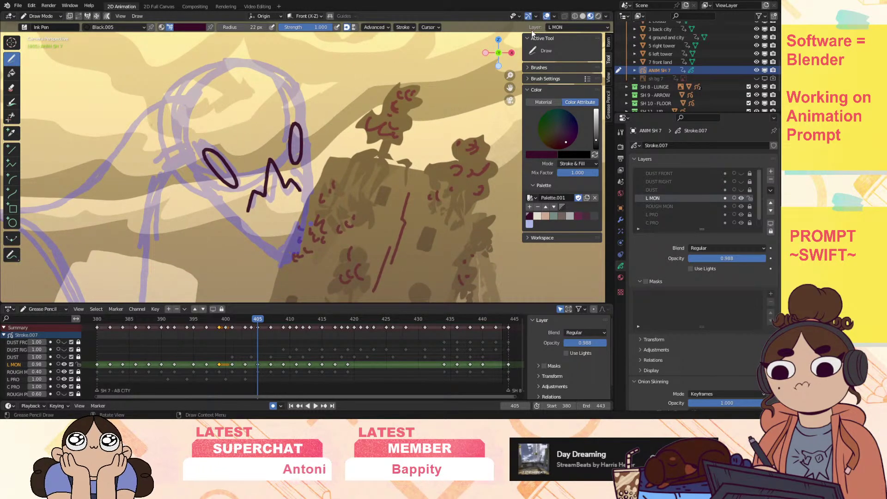
pyautogui.moveTo(250, 210)
pyautogui.keyDown('ctrl'); pyautogui.mouseDown()
pyautogui.moveTo(272, 167)
pyautogui.moveTo(286, 194)
pyautogui.moveTo(264, 198)
pyautogui.moveTo(278, 167)
pyautogui.moveTo(288, 199)
pyautogui.mouseUp(); pyautogui.keyUp('ctrl')
pyautogui.hotkey('ctrl', 'z')
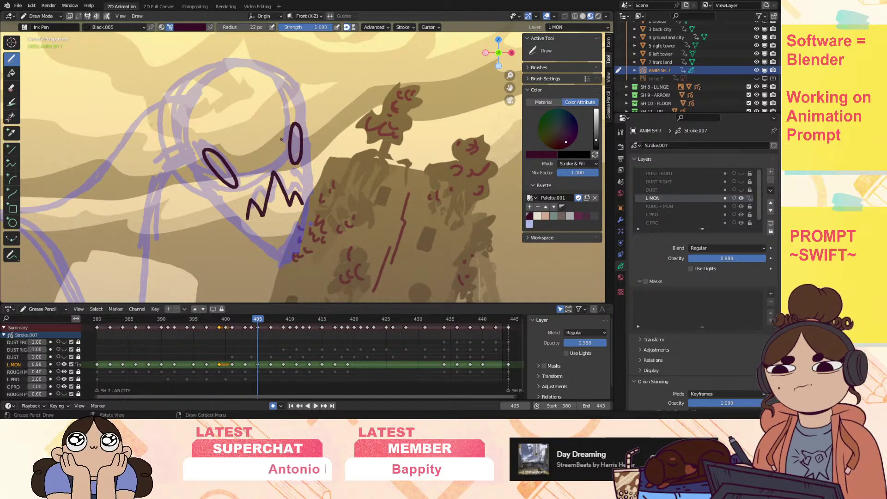
pyautogui.moveTo(283, 123); pyautogui.dragTo(283, 132)
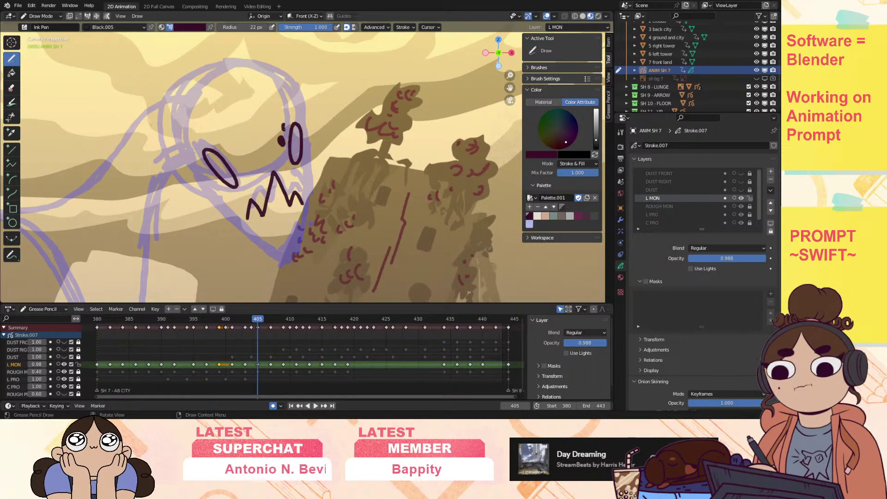
pyautogui.moveTo(233, 157)
pyautogui.mouseDown()
pyautogui.moveTo(234, 166)
pyautogui.moveTo(226, 150)
pyautogui.mouseUp()
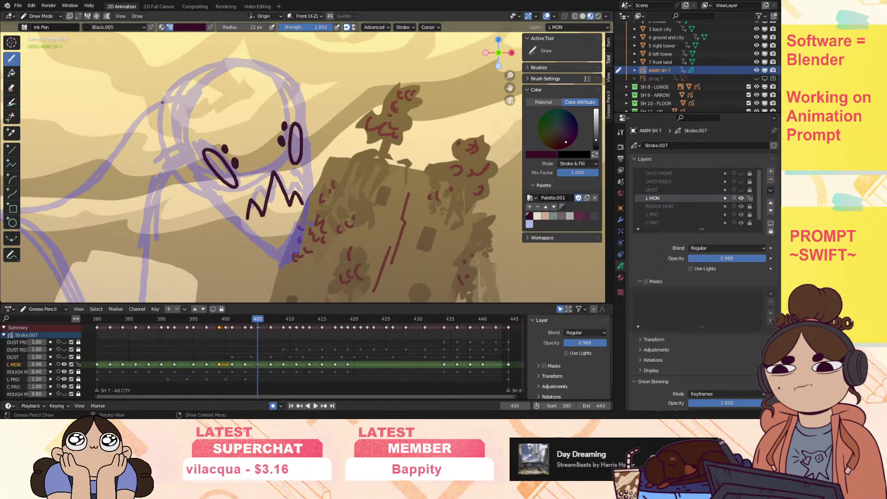
# Ink the pointed head outline with a short cheek stroke and both neck lines at frame 405 over the rough.
pyautogui.moveTo(161, 103)
pyautogui.mouseDown()
pyautogui.moveTo(179, 79)
pyautogui.moveTo(231, 58)
pyautogui.moveTo(282, 73)
pyautogui.moveTo(301, 96)
pyautogui.moveTo(315, 187)
pyautogui.moveTo(283, 268)
pyautogui.mouseUp()
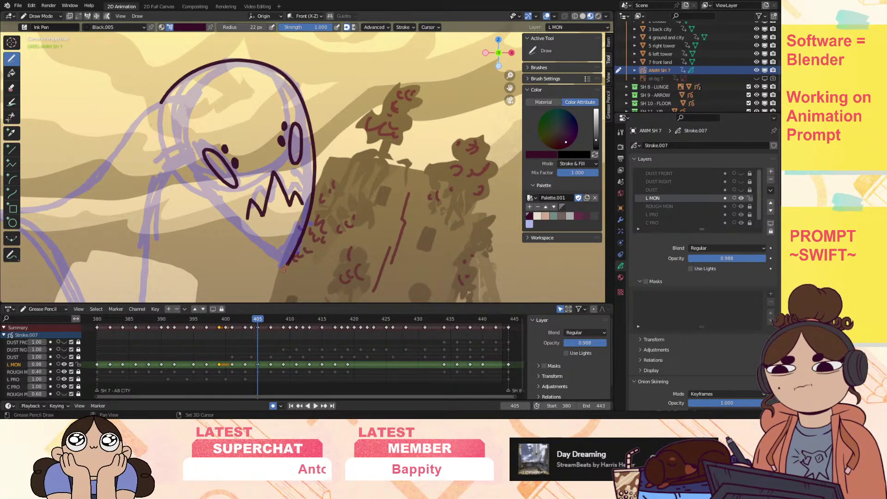
pyautogui.moveTo(170, 145)
pyautogui.mouseDown()
pyautogui.moveTo(231, 226)
pyautogui.moveTo(291, 267)
pyautogui.mouseUp()
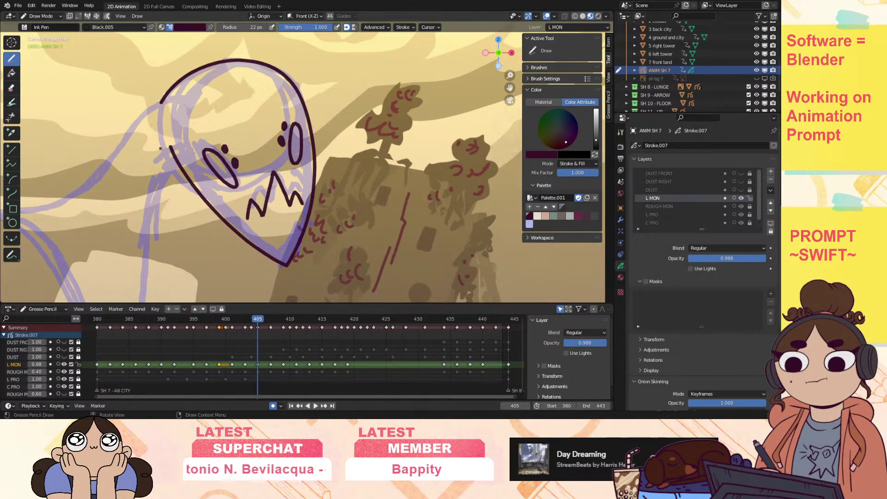
pyautogui.moveTo(159, 147); pyautogui.dragTo(163, 157)
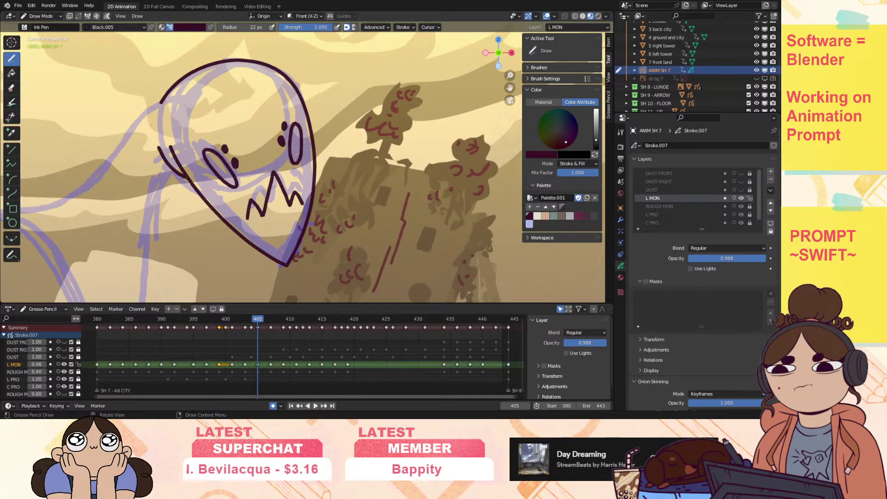
pyautogui.keyDown('shift'); pyautogui.moveTo(300, 161); pyautogui.dragTo(367, 116, button='middle'); pyautogui.keyUp('shift')
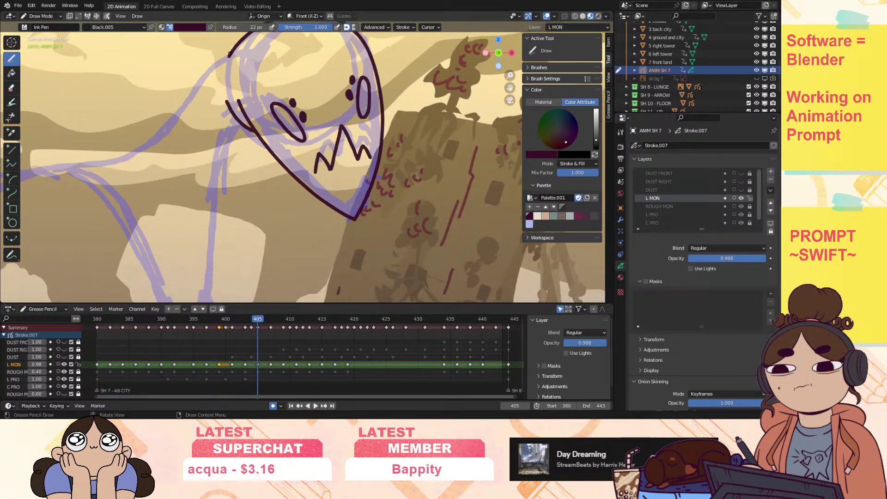
pyautogui.moveTo(230, 53)
pyautogui.mouseDown()
pyautogui.moveTo(156, 132)
pyautogui.moveTo(101, 159)
pyautogui.moveTo(61, 165)
pyautogui.mouseUp()
pyautogui.moveTo(246, 131)
pyautogui.mouseDown()
pyautogui.moveTo(217, 203)
pyautogui.moveTo(206, 287)
pyautogui.mouseUp()
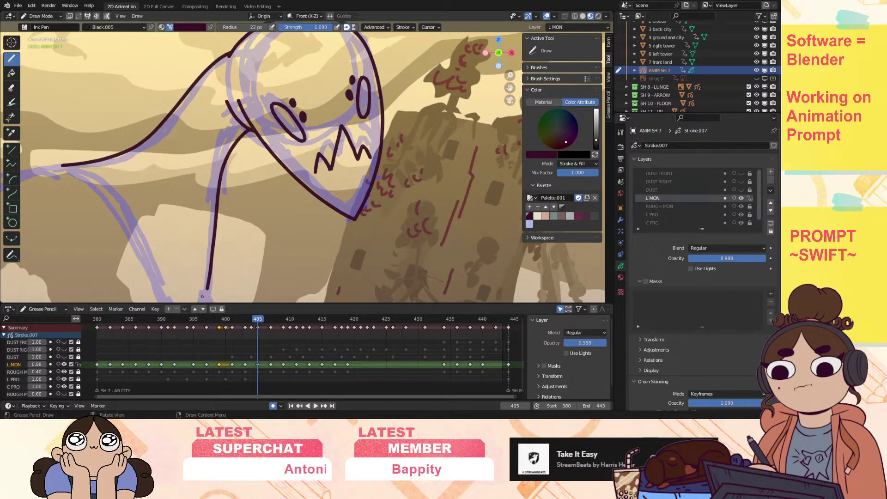
# Return to frame 403, turn on L MON's onion skin, and ink the first oval eye, undoing and redrawing the misplaced strokes.
pyautogui.moveTo(254, 322); pyautogui.dragTo(244, 321)
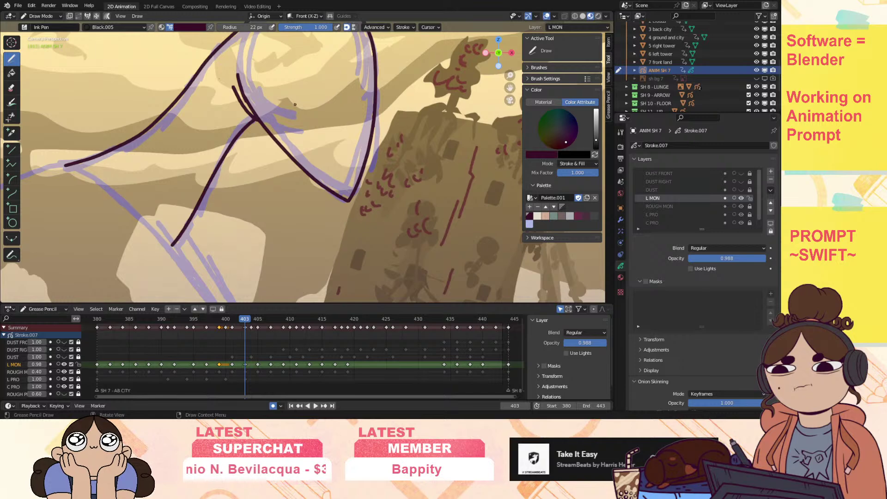
pyautogui.click(59, 364)
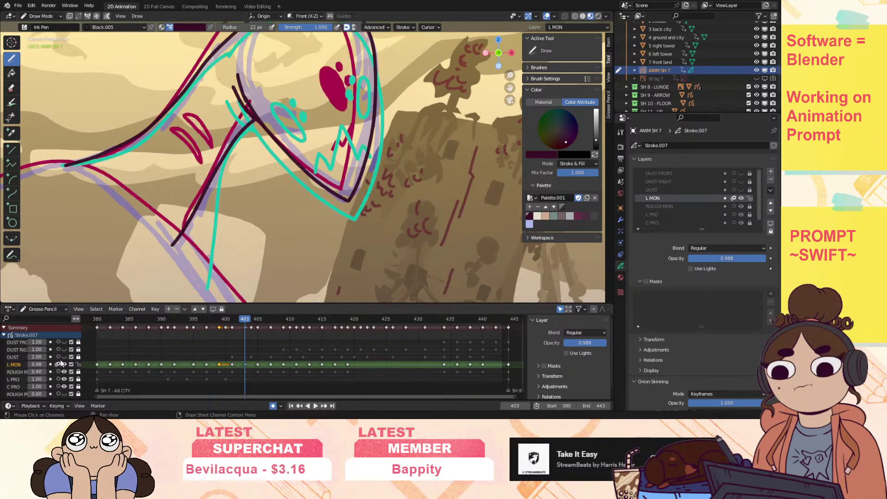
pyautogui.moveTo(299, 101); pyautogui.dragTo(286, 102)
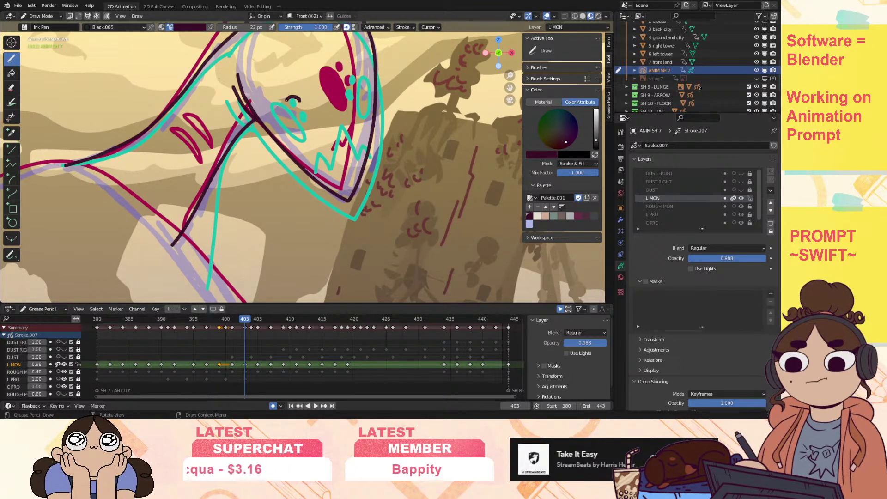
pyautogui.hotkey('ctrl', 'z')
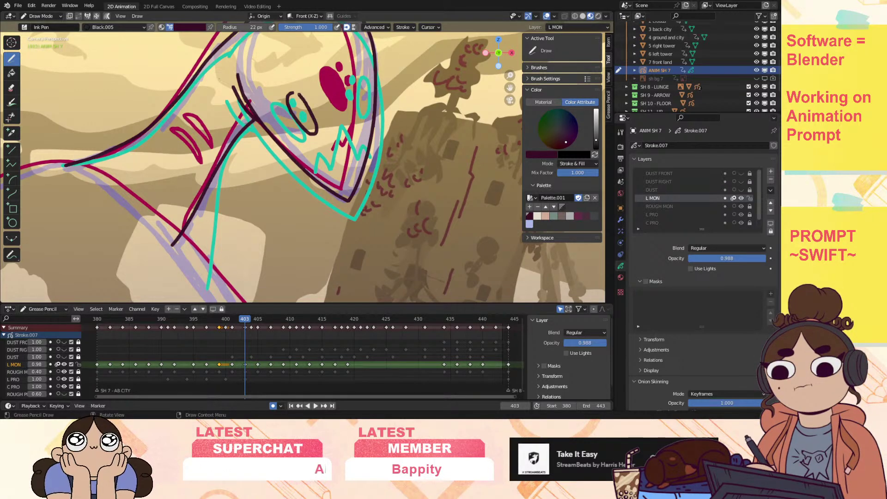
pyautogui.hotkey('ctrl', 'z')
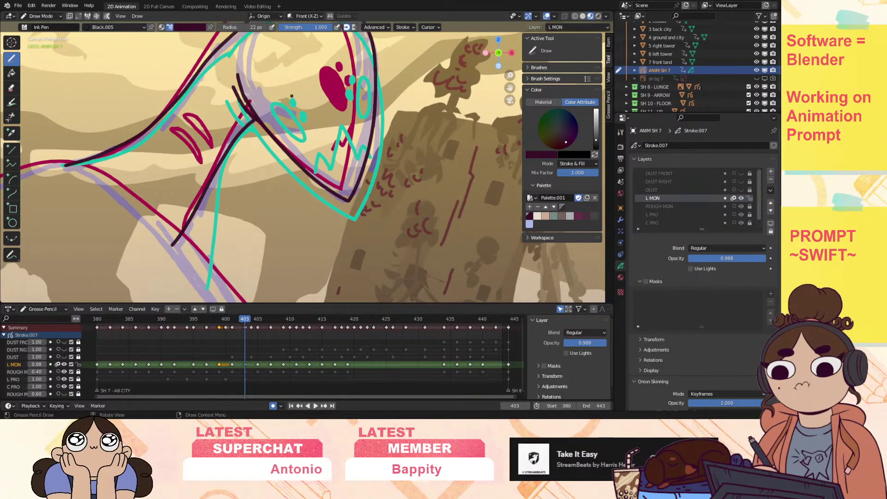
pyautogui.moveTo(292, 111)
pyautogui.mouseDown()
pyautogui.moveTo(315, 129)
pyautogui.moveTo(288, 96)
pyautogui.mouseUp()
pyautogui.hotkey('ctrl', 'z')
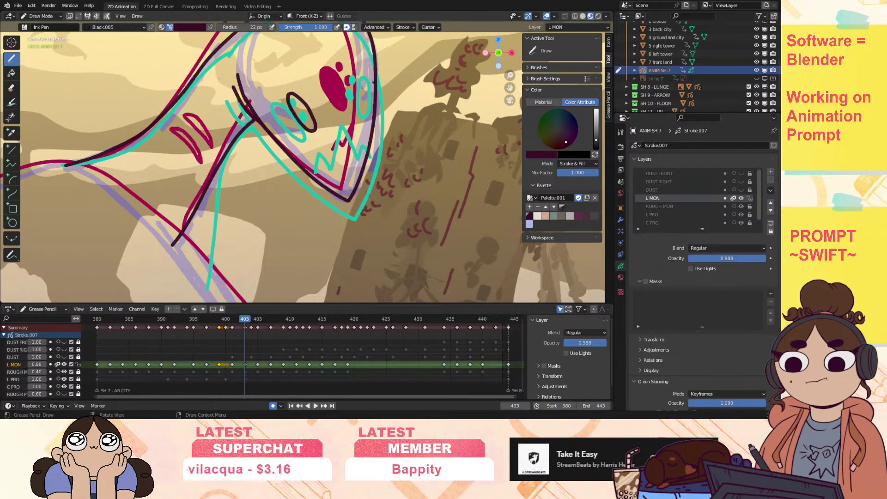
# Complete the face at frame 403 with the second oval eye, two dots beside each eye and the jagged mouth, and play the animation.
pyautogui.moveTo(368, 81); pyautogui.dragTo(364, 94)
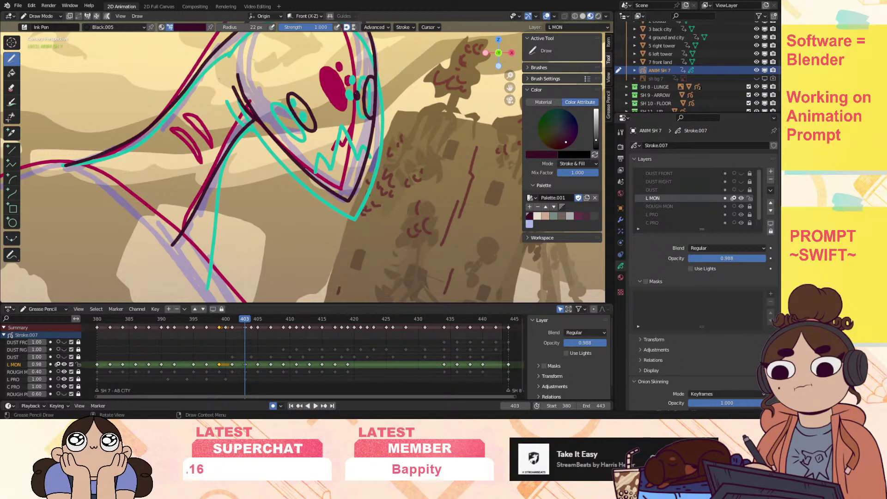
pyautogui.moveTo(356, 80); pyautogui.dragTo(361, 83)
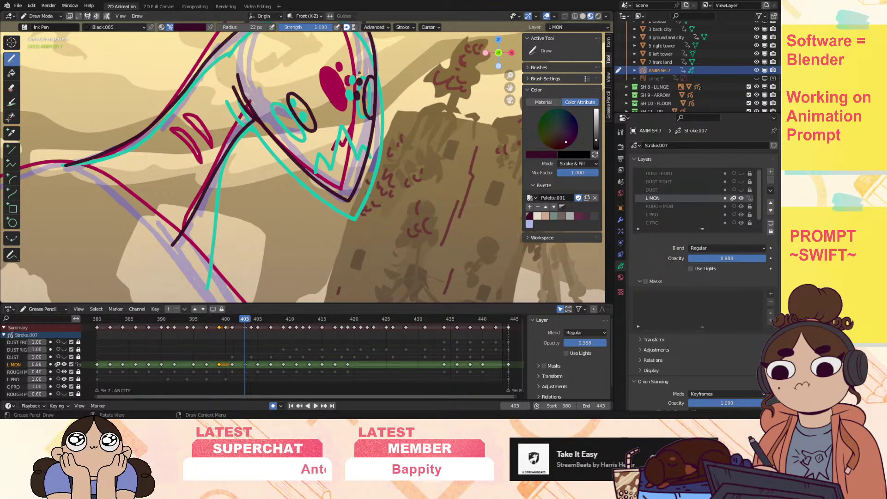
pyautogui.moveTo(316, 109); pyautogui.dragTo(314, 107)
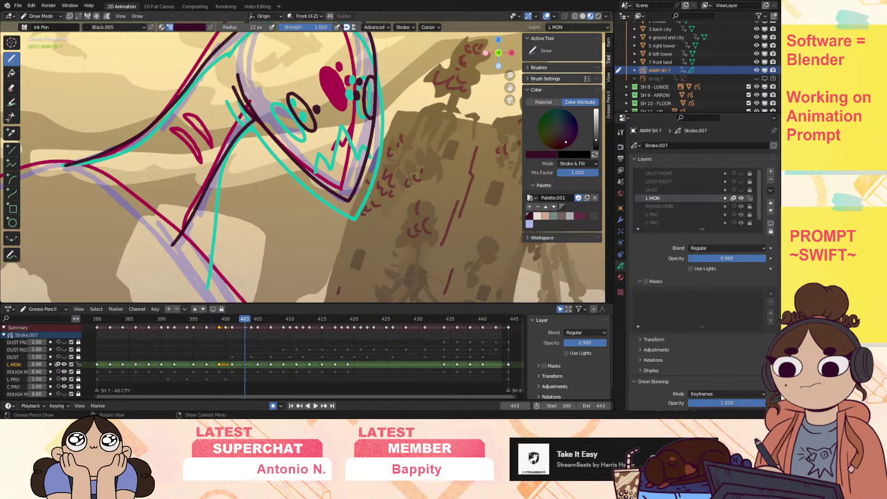
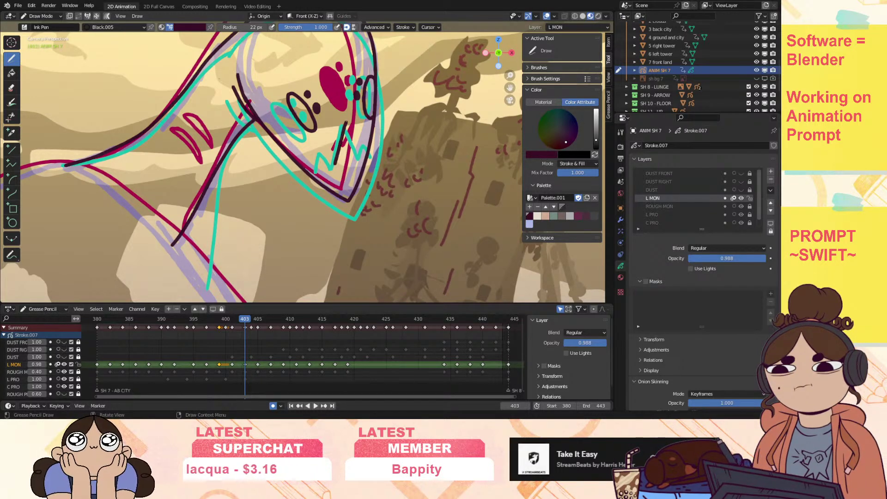
pyautogui.moveTo(346, 119); pyautogui.dragTo(365, 151)
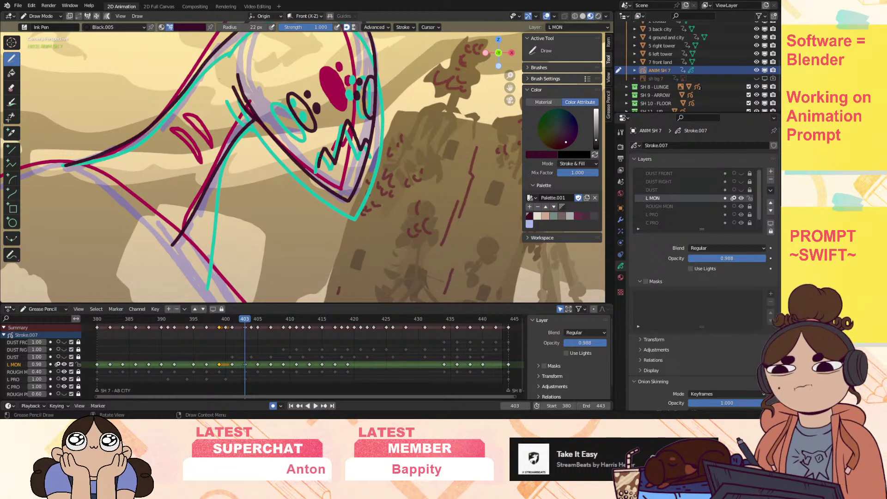
pyautogui.press('space')
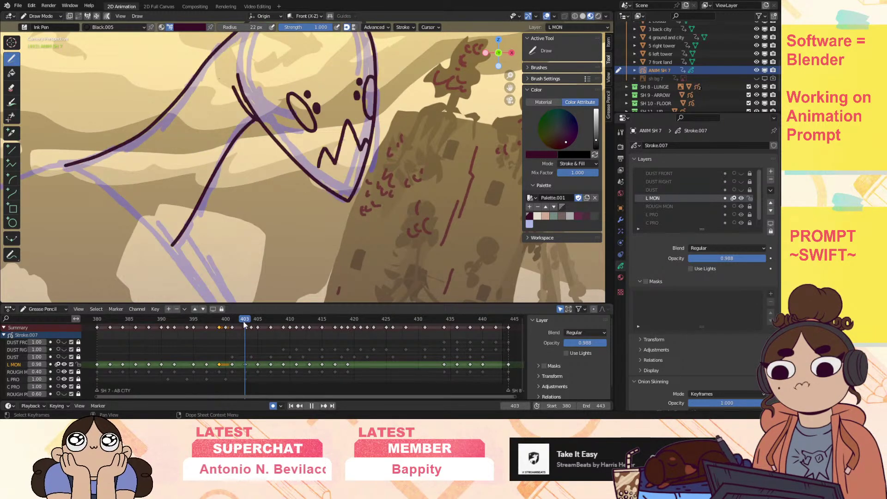
# Ink two narrow curved slit marks across the monster's neck at frame 403.
pyautogui.press('Escape')
pyautogui.moveTo(181, 122); pyautogui.dragTo(207, 160)
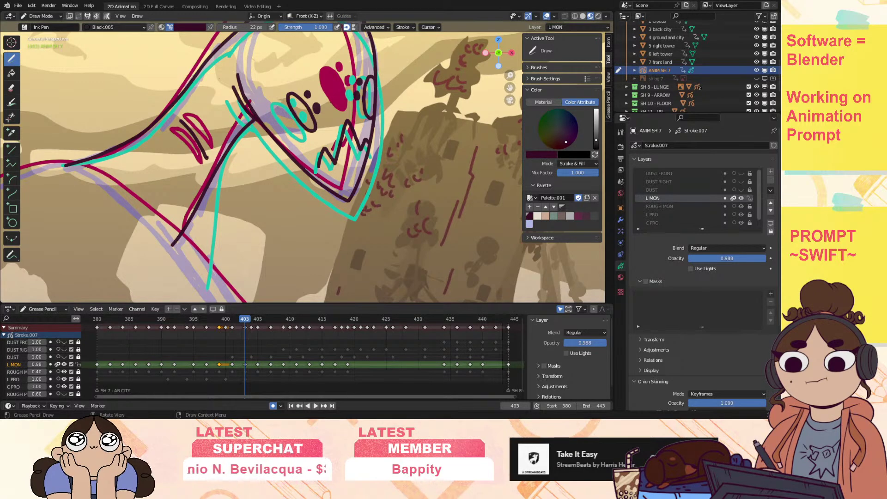
pyautogui.moveTo(168, 134); pyautogui.dragTo(194, 174)
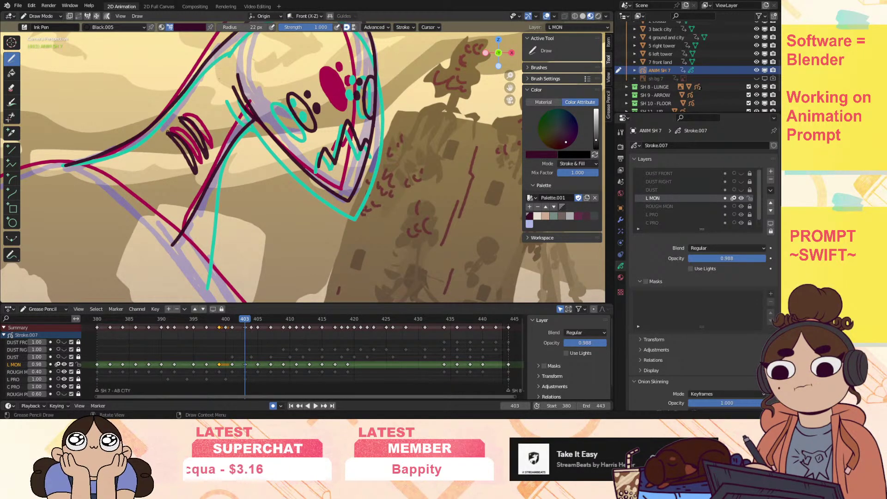
pyautogui.press('space')
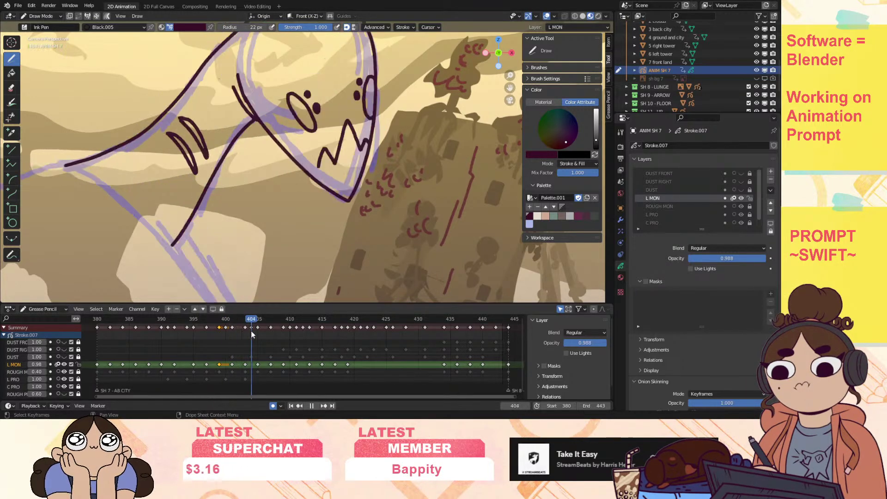
# At frame 405, turn off L MON's onion skin and ink narrow curved slit marks across the monster's neck.
pyautogui.click(58, 364)
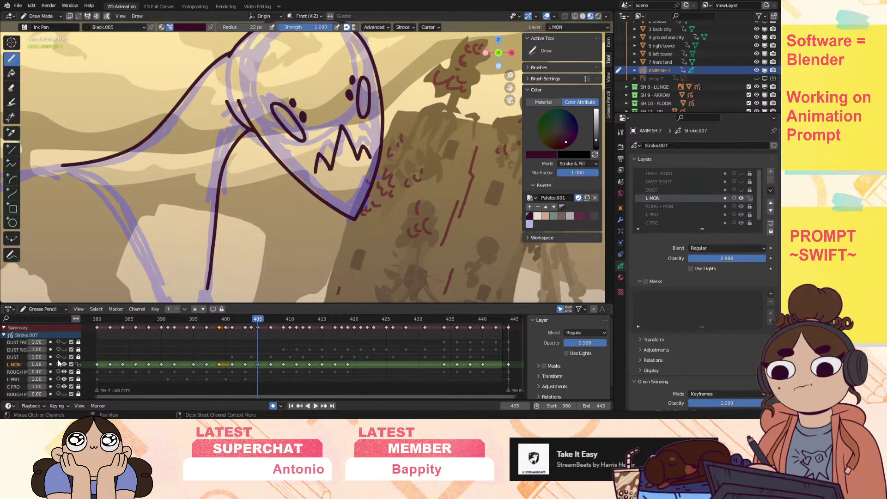
pyautogui.press('Left')
pyautogui.press('Right')
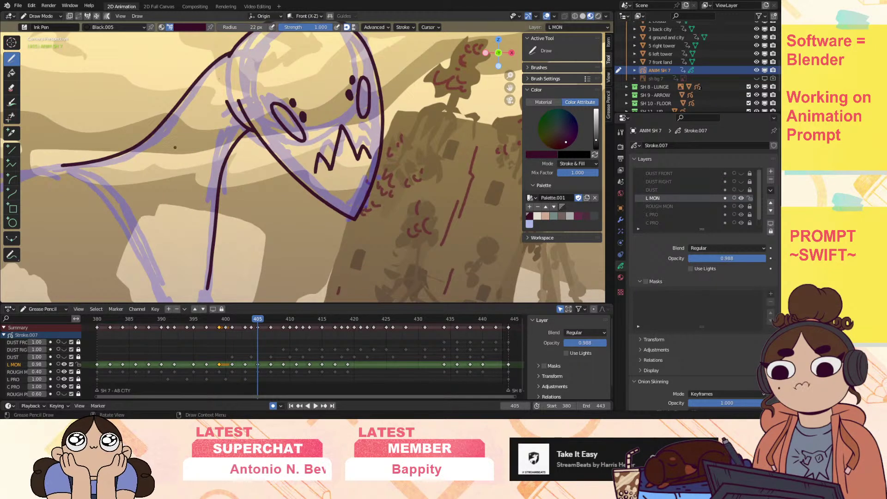
pyautogui.moveTo(172, 132); pyautogui.dragTo(174, 141)
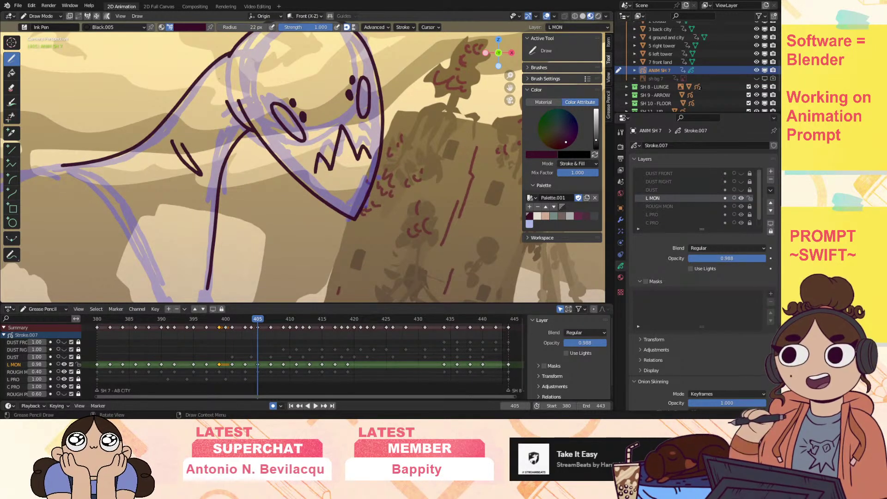
pyautogui.moveTo(197, 151)
pyautogui.mouseDown()
pyautogui.moveTo(208, 162)
pyautogui.moveTo(193, 134)
pyautogui.mouseUp()
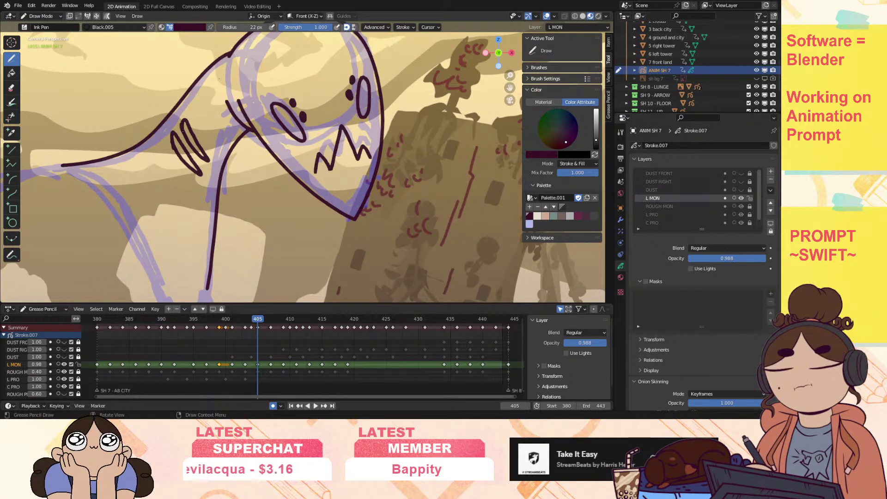
# Flip between frames 403 and 405 to compare the neck marks, and erase the ones at frame 403.
pyautogui.press('Left')
pyautogui.press('Right')
pyautogui.press('Left')
pyautogui.press('Left')
pyautogui.press('Right')
pyautogui.press('Left')
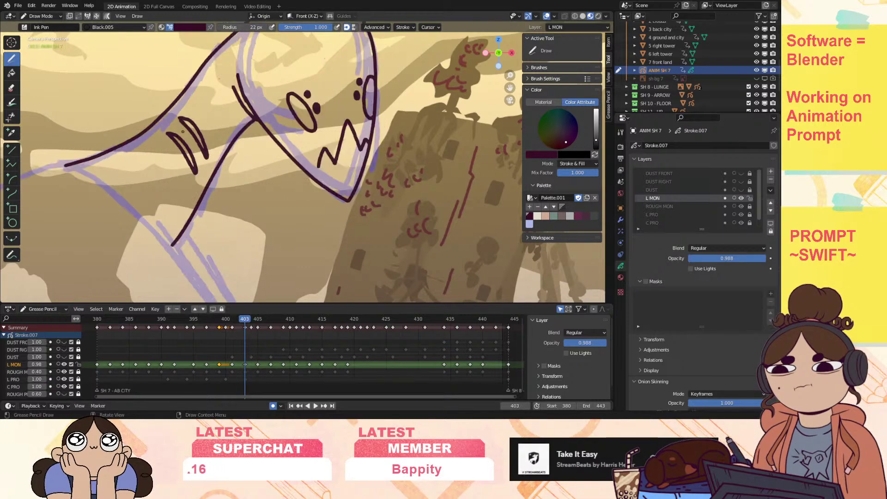
pyautogui.moveTo(183, 116)
pyautogui.keyDown('ctrl'); pyautogui.mouseDown()
pyautogui.moveTo(169, 138)
pyautogui.moveTo(197, 119)
pyautogui.moveTo(194, 172)
pyautogui.mouseUp(); pyautogui.keyUp('ctrl')
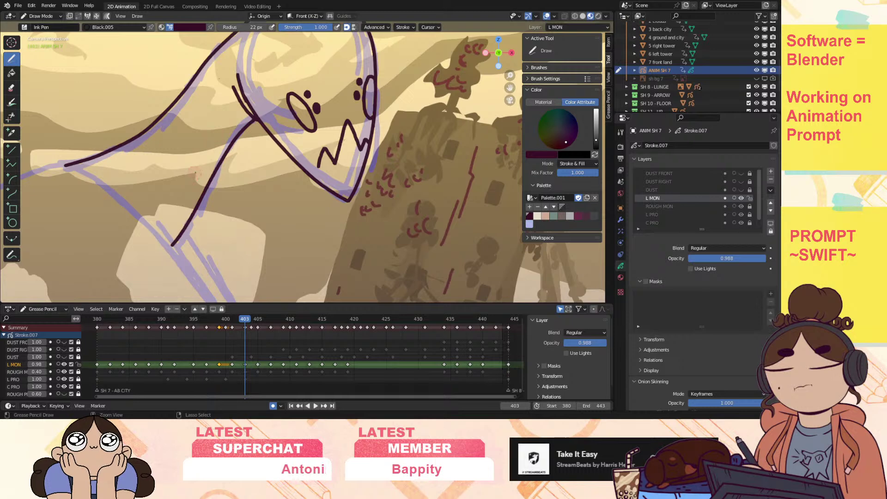
# Turn on L MON's onion skin and redraw the neck slits at frame 403 between the neighbouring frames' ghosts.
pyautogui.click(59, 365)
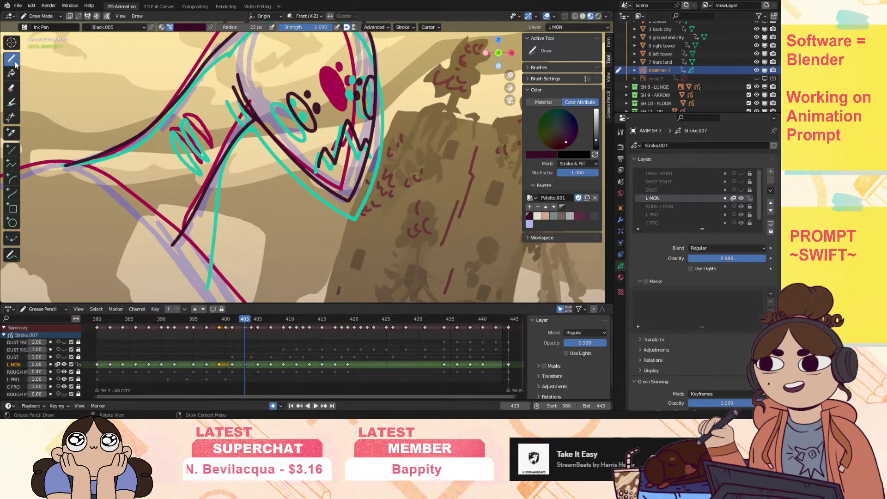
pyautogui.moveTo(245, 321); pyautogui.dragTo(245, 323)
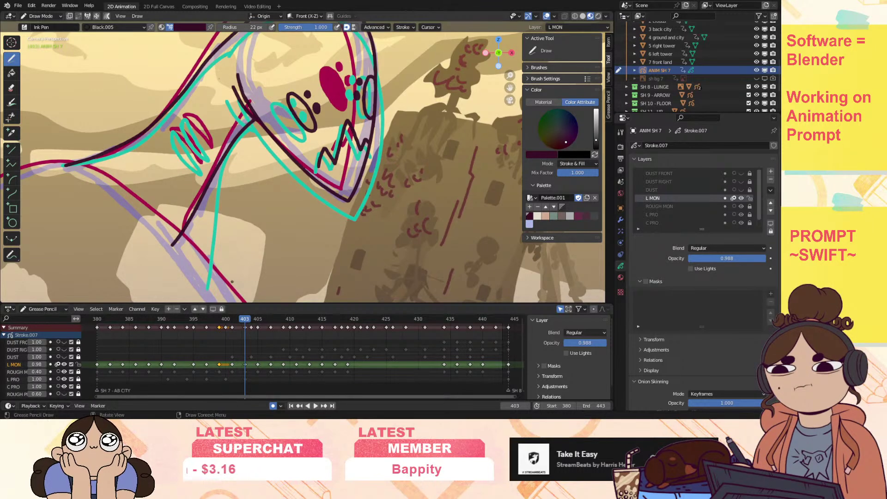
pyautogui.moveTo(188, 119); pyautogui.dragTo(208, 146)
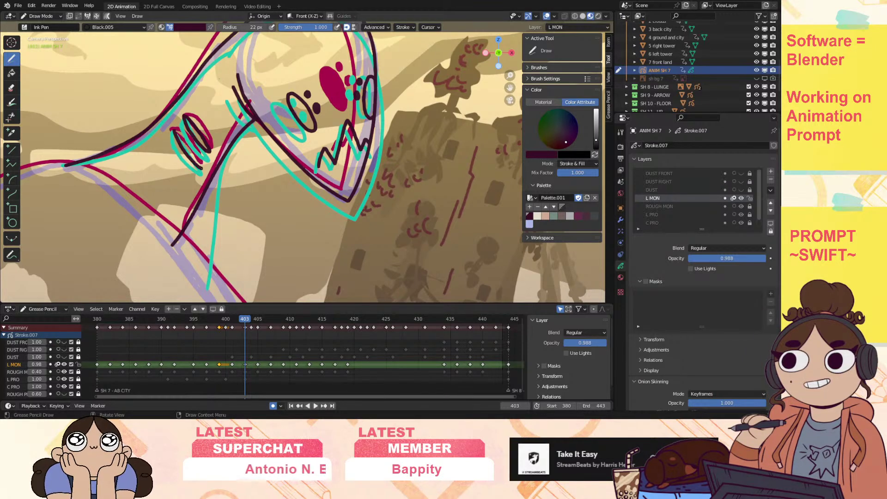
pyautogui.moveTo(200, 165)
pyautogui.mouseDown()
pyautogui.moveTo(178, 123)
pyautogui.moveTo(175, 134)
pyautogui.mouseUp()
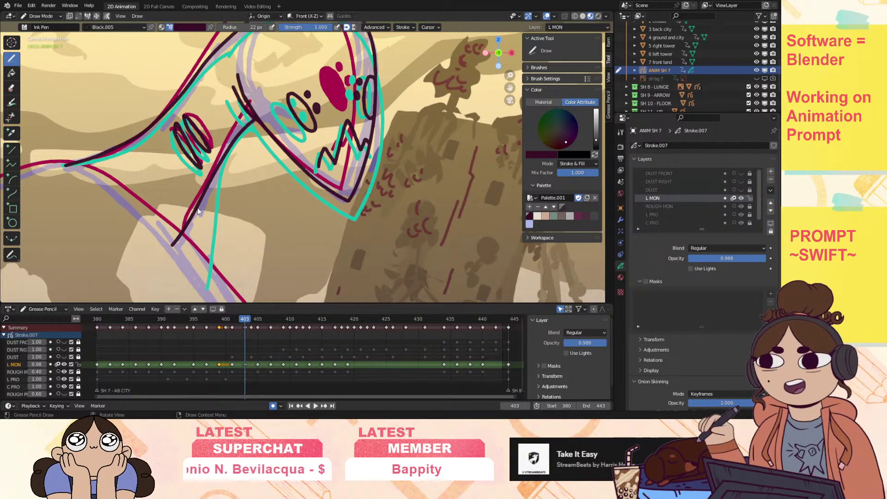
pyautogui.moveTo(246, 321); pyautogui.dragTo(240, 329)
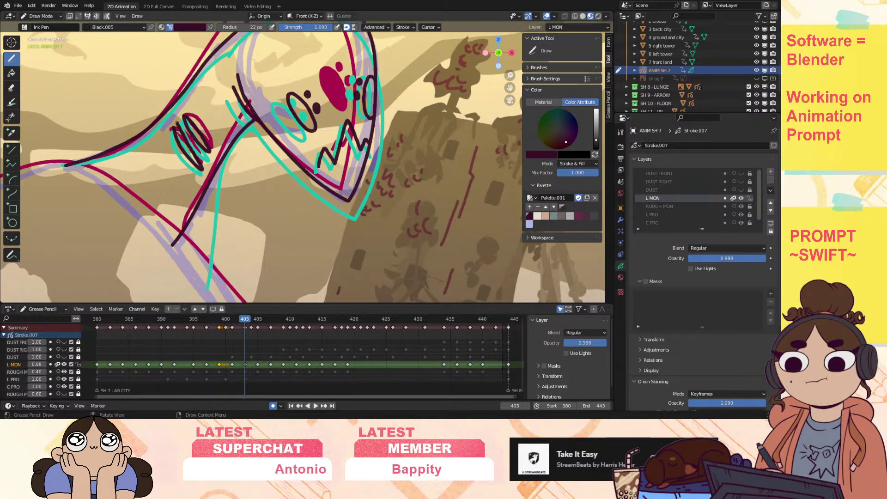
pyautogui.moveTo(245, 319)
pyautogui.mouseDown()
pyautogui.moveTo(260, 320)
pyautogui.moveTo(217, 335)
pyautogui.moveTo(282, 332)
pyautogui.moveTo(244, 351)
pyautogui.mouseUp()
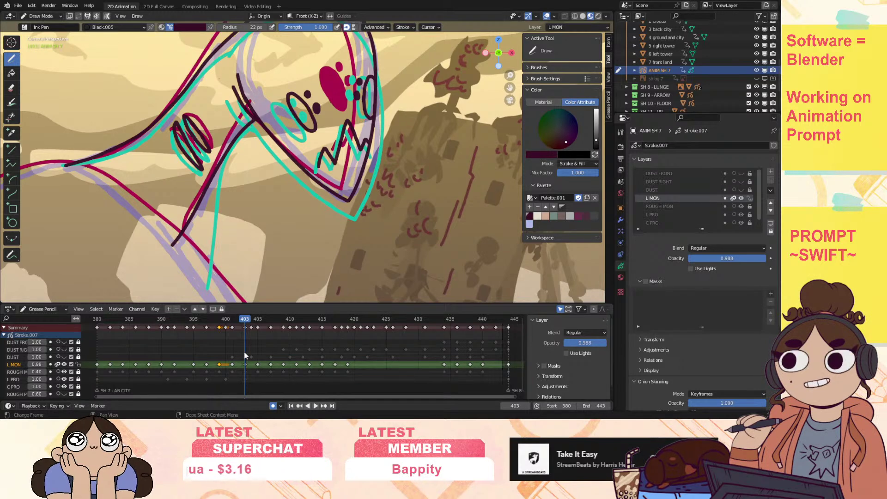
# Ink the body's arched back and both sides down to the ground at frame 403, and play the animation.
pyautogui.scroll(-5, 504, 122)
pyautogui.moveTo(510, 87); pyautogui.dragTo(532, 46)
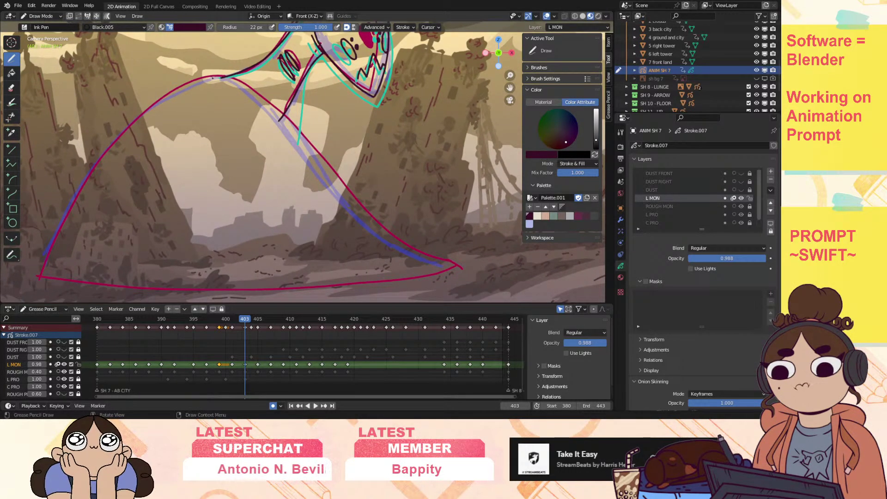
pyautogui.moveTo(212, 77)
pyautogui.keyDown('shift'); pyautogui.mouseDown()
pyautogui.moveTo(250, 95)
pyautogui.moveTo(313, 168)
pyautogui.mouseUp(); pyautogui.keyUp('shift')
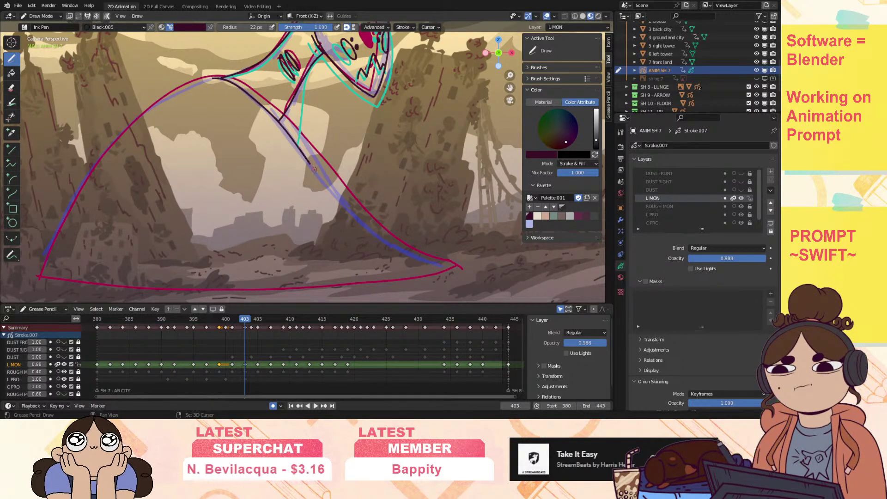
pyautogui.moveTo(335, 195)
pyautogui.keyDown('shift'); pyautogui.mouseDown()
pyautogui.moveTo(397, 238)
pyautogui.moveTo(460, 263)
pyautogui.mouseUp(); pyautogui.keyUp('shift')
pyautogui.keyDown('shift'); pyautogui.moveTo(214, 78); pyautogui.dragTo(147, 109); pyautogui.keyUp('shift')
pyautogui.keyDown('shift'); pyautogui.moveTo(108, 147); pyautogui.dragTo(38, 276); pyautogui.keyUp('shift')
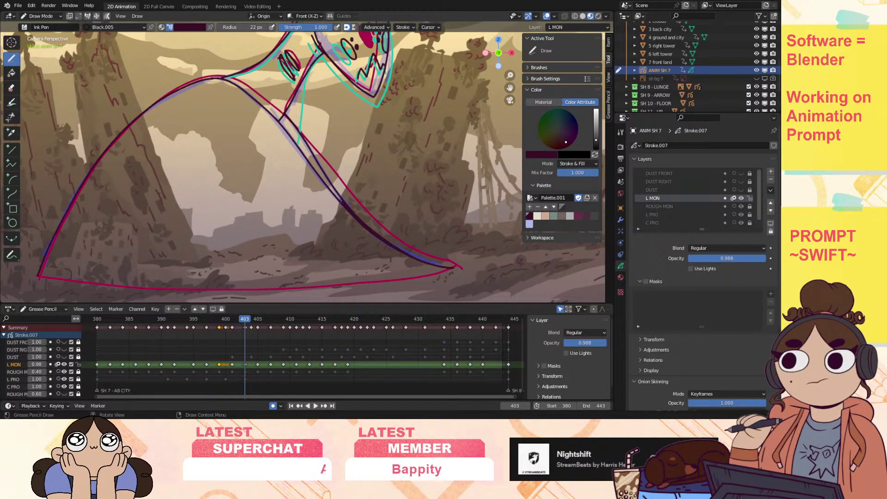
pyautogui.moveTo(246, 321)
pyautogui.mouseDown()
pyautogui.moveTo(210, 344)
pyautogui.moveTo(258, 350)
pyautogui.moveTo(236, 354)
pyautogui.mouseUp()
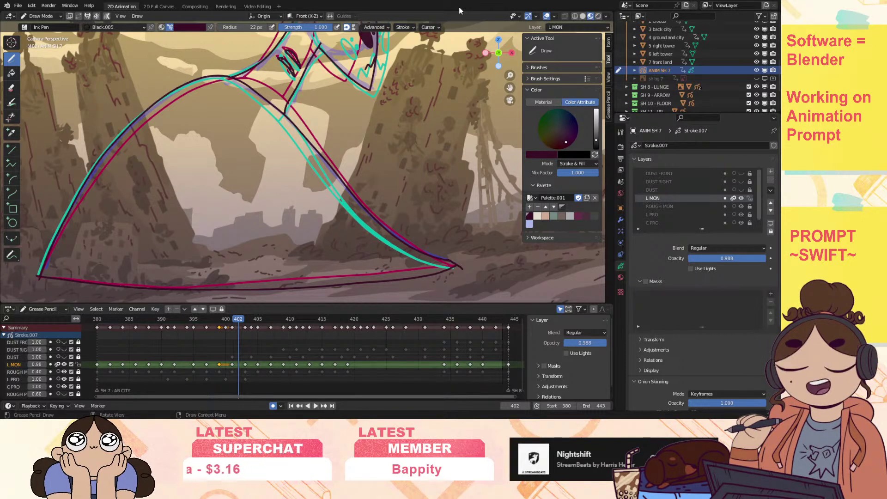
pyautogui.click(231, 323)
pyautogui.moveTo(231, 323); pyautogui.dragTo(200, 364)
pyautogui.press('space')
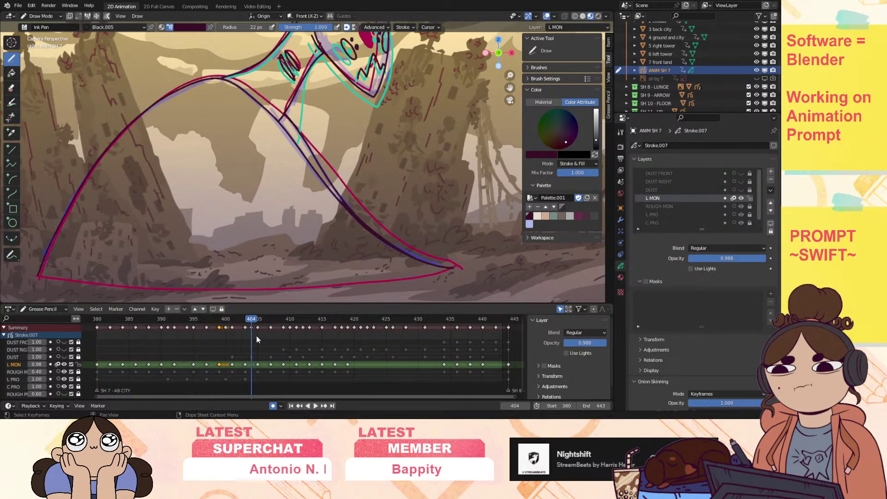
pyautogui.click(316, 406)
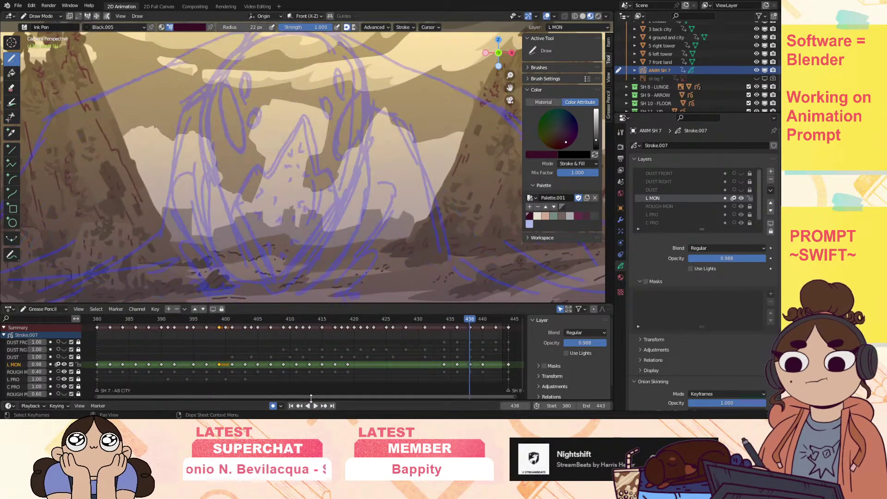
# Ink the arched back, front body lines and flat ground line at frame 405, over the rough.
pyautogui.moveTo(110, 318)
pyautogui.mouseDown()
pyautogui.moveTo(203, 350)
pyautogui.moveTo(263, 354)
pyautogui.moveTo(257, 361)
pyautogui.moveTo(258, 346)
pyautogui.mouseUp()
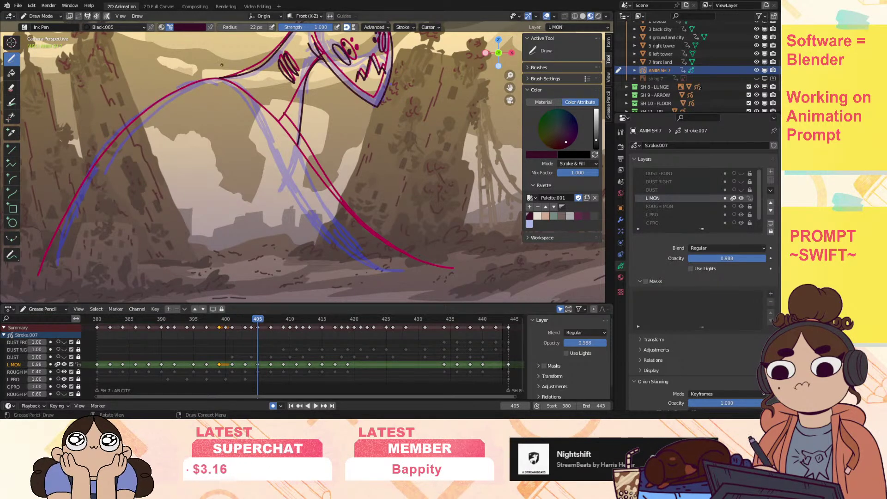
pyautogui.moveTo(179, 86); pyautogui.dragTo(149, 103)
pyautogui.moveTo(98, 152); pyautogui.dragTo(39, 262)
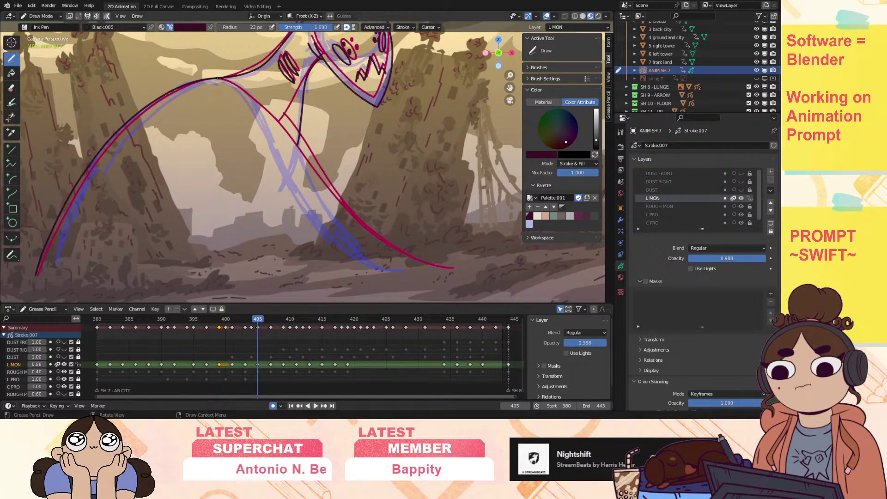
pyautogui.moveTo(241, 88); pyautogui.dragTo(275, 140)
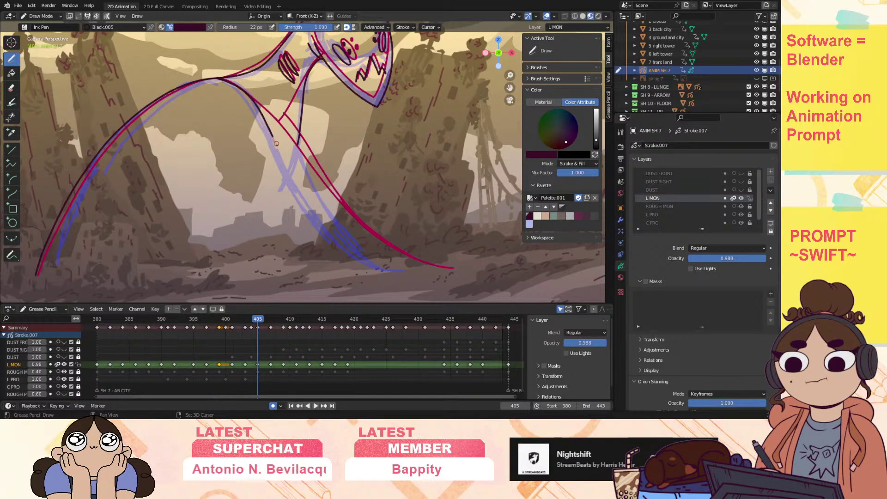
pyautogui.moveTo(297, 187); pyautogui.dragTo(366, 262)
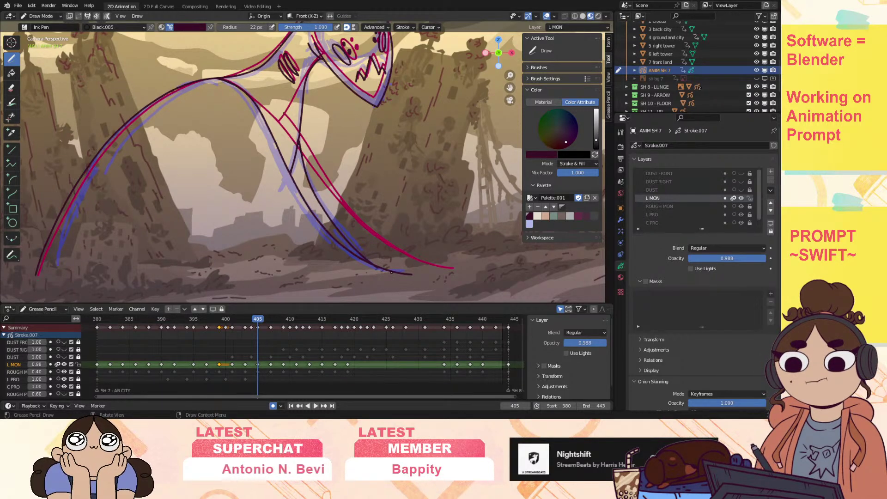
pyautogui.keyDown('shift'); pyautogui.moveTo(407, 274); pyautogui.dragTo(24, 273); pyautogui.keyUp('shift')
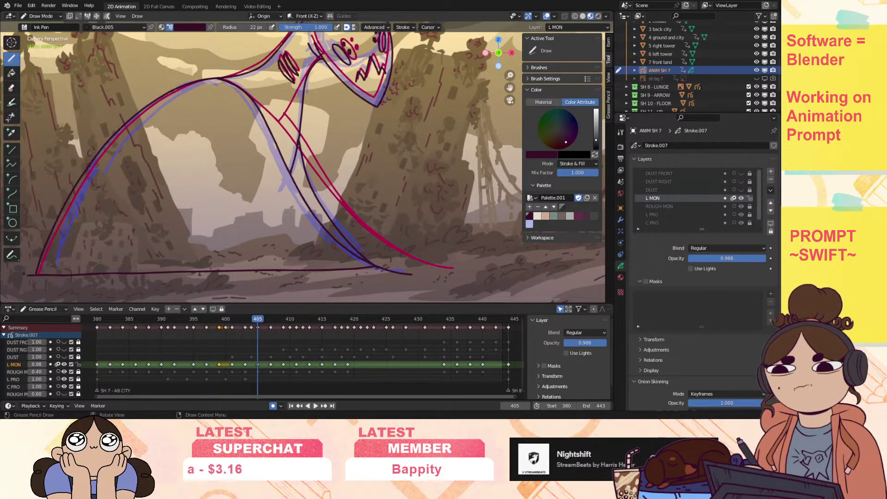
pyautogui.moveTo(323, 162); pyautogui.dragTo(370, 175, button='middle')
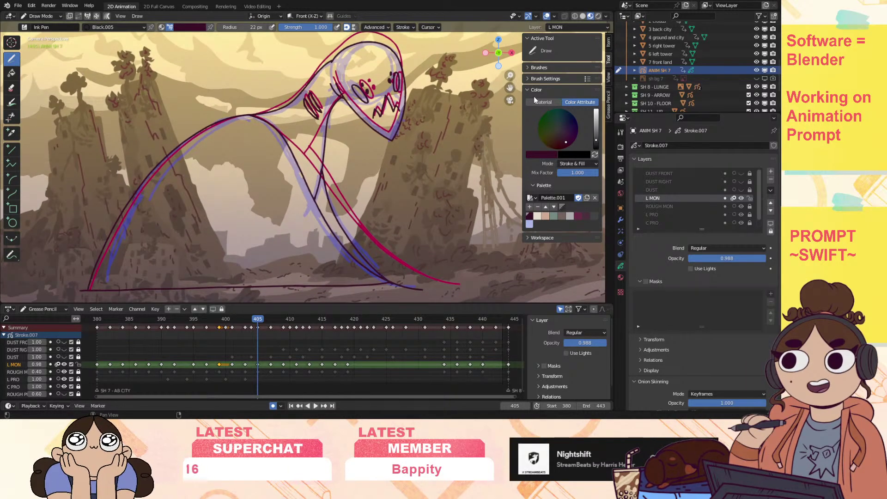
# Copy L MON's frame 405 drawing to frame 407.
pyautogui.press('space')
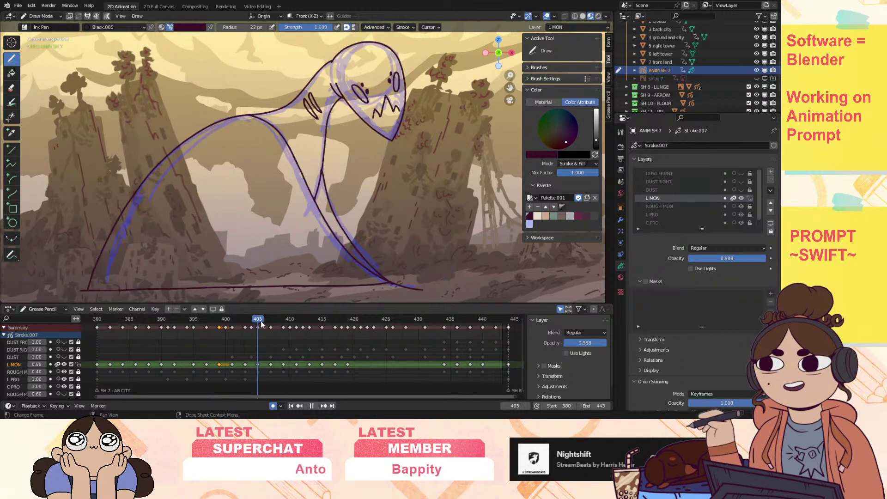
pyautogui.click(270, 321)
pyautogui.press('space')
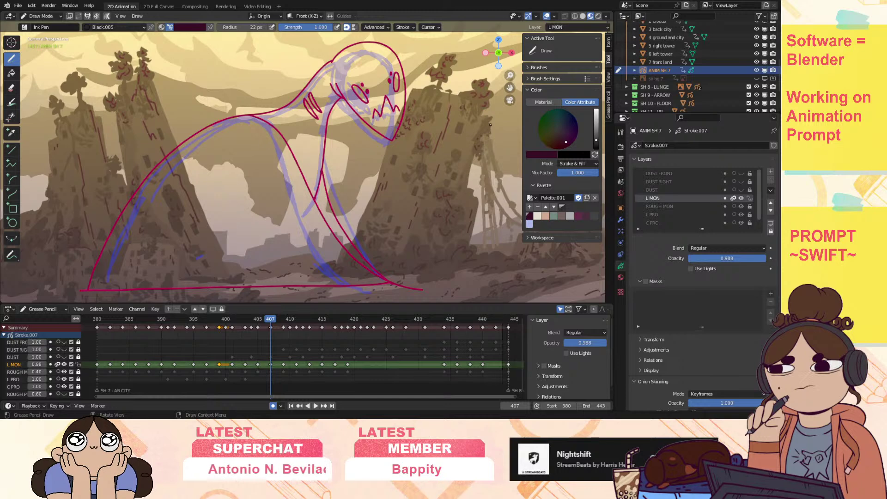
pyautogui.click(257, 364)
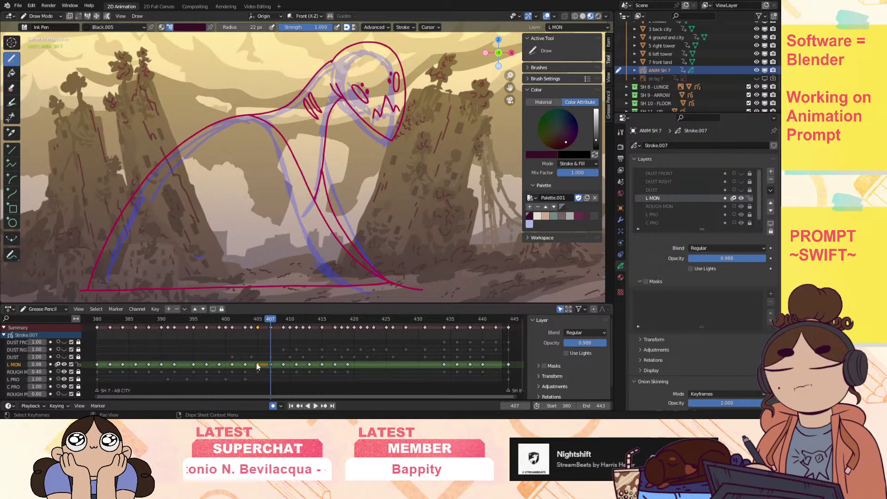
pyautogui.press('g')
pyautogui.click(270, 364)
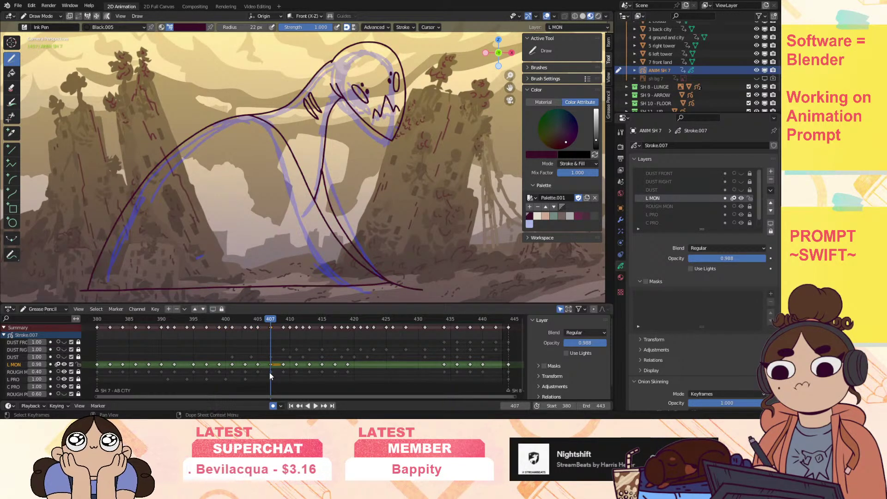
# Switch to Sculpt Mode and push the monster's head, neck and back lines toward the rough at frame 407 with the Push brush.
pyautogui.click(37, 17)
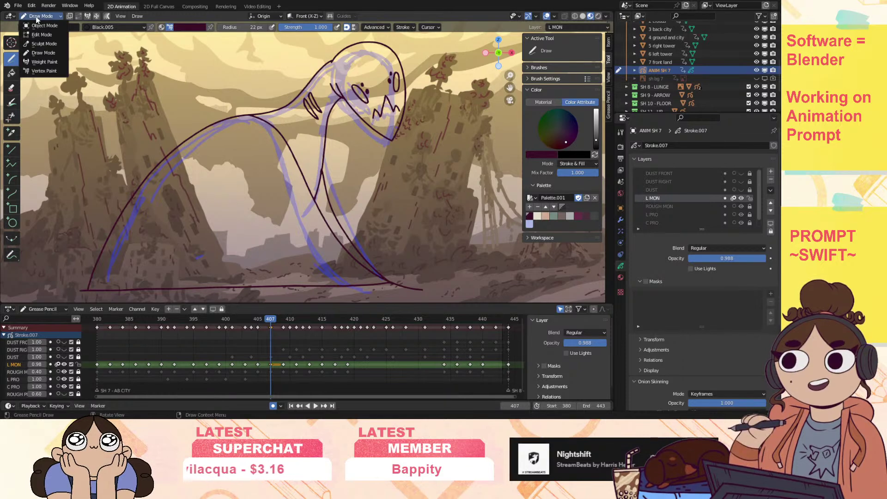
pyautogui.click(41, 44)
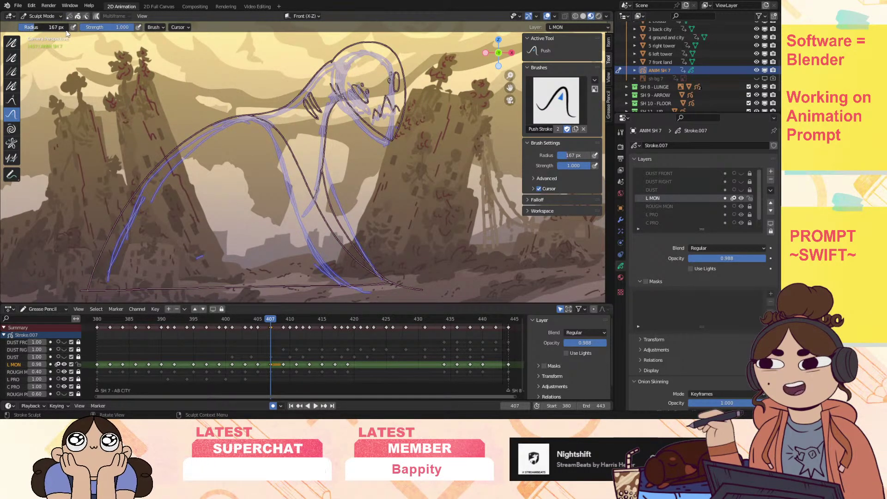
pyautogui.moveTo(351, 92)
pyautogui.mouseDown()
pyautogui.moveTo(395, 134)
pyautogui.moveTo(414, 58)
pyautogui.moveTo(405, 59)
pyautogui.mouseUp()
pyautogui.moveTo(356, 45)
pyautogui.mouseDown()
pyautogui.moveTo(370, 48)
pyautogui.moveTo(275, 114)
pyautogui.moveTo(291, 109)
pyautogui.moveTo(326, 145)
pyautogui.moveTo(351, 185)
pyautogui.moveTo(349, 216)
pyautogui.mouseUp()
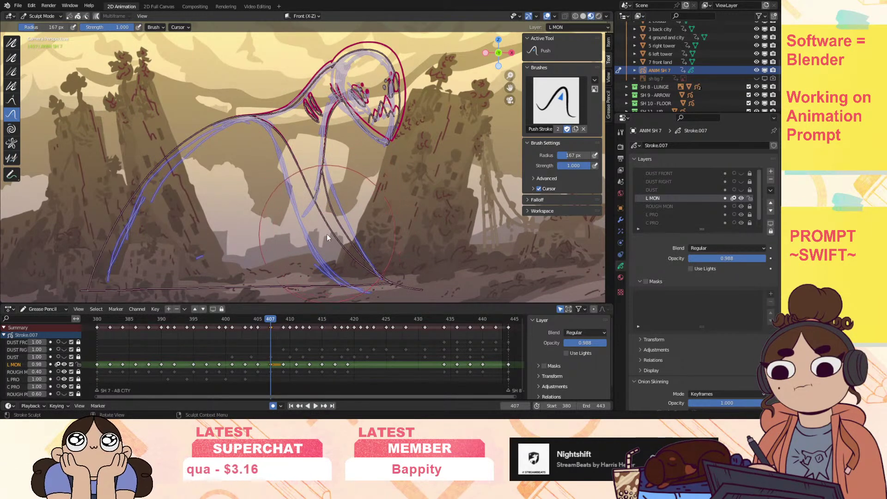
pyautogui.moveTo(179, 160); pyautogui.dragTo(225, 132)
pyautogui.moveTo(129, 200); pyautogui.dragTo(133, 207)
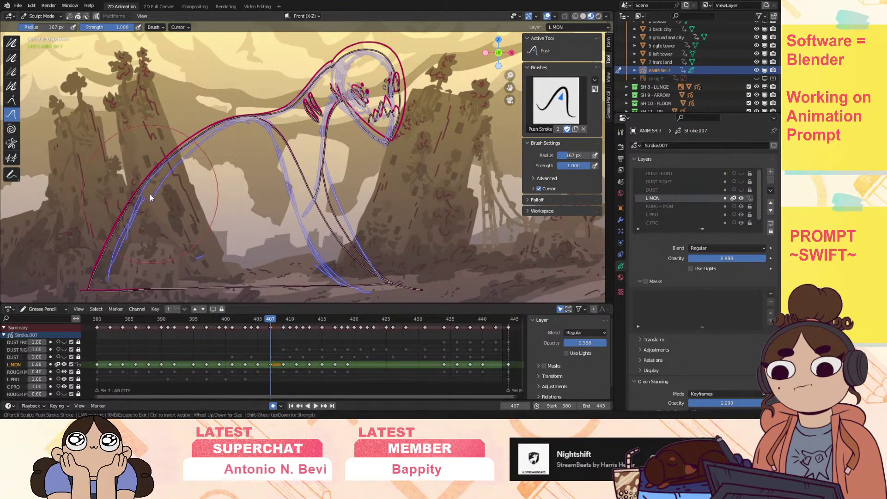
pyautogui.moveTo(105, 269); pyautogui.dragTo(108, 264)
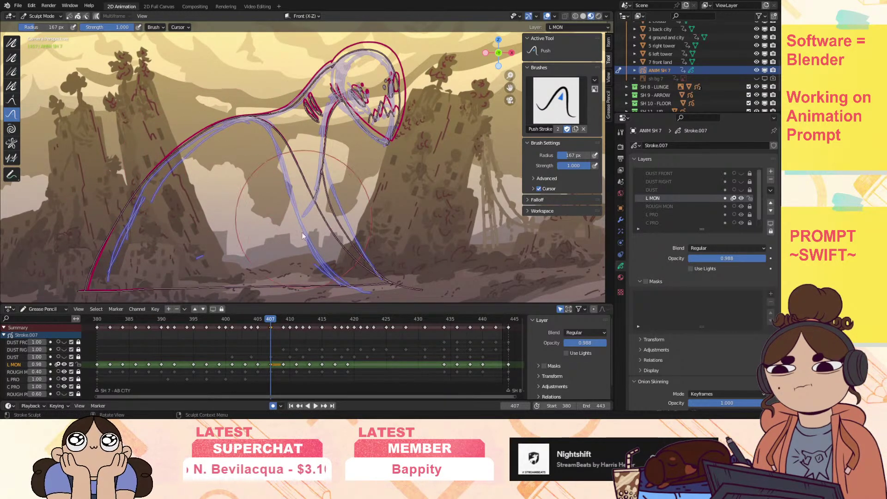
# Refine the face, jaw and head outline at frame 407 with the Push brush, checking the motion against frame 405.
pyautogui.moveTo(271, 320)
pyautogui.mouseDown()
pyautogui.moveTo(289, 331)
pyautogui.moveTo(253, 343)
pyautogui.moveTo(270, 346)
pyautogui.moveTo(273, 335)
pyautogui.mouseUp()
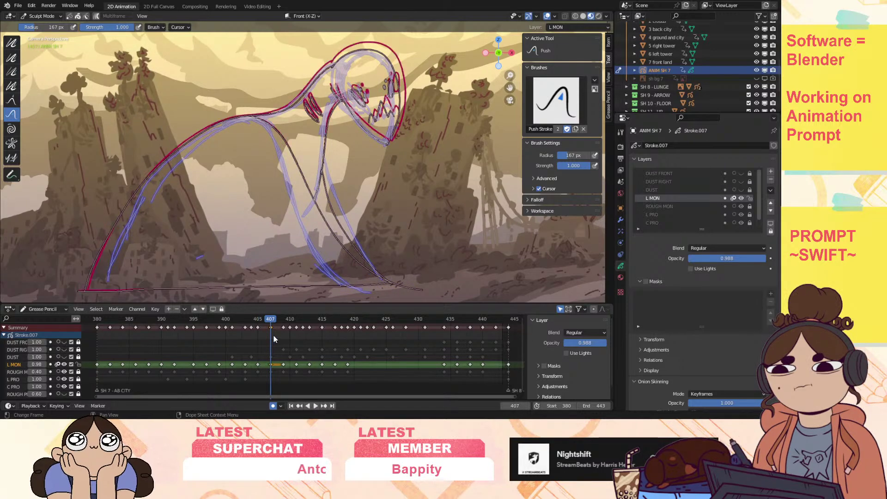
pyautogui.press('space')
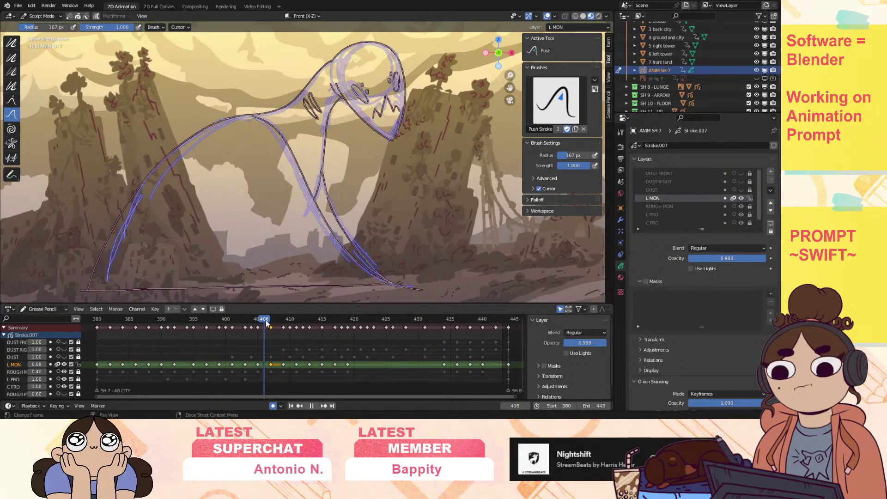
pyautogui.press('space')
pyautogui.moveTo(372, 122)
pyautogui.mouseDown()
pyautogui.moveTo(365, 129)
pyautogui.moveTo(392, 143)
pyautogui.mouseUp()
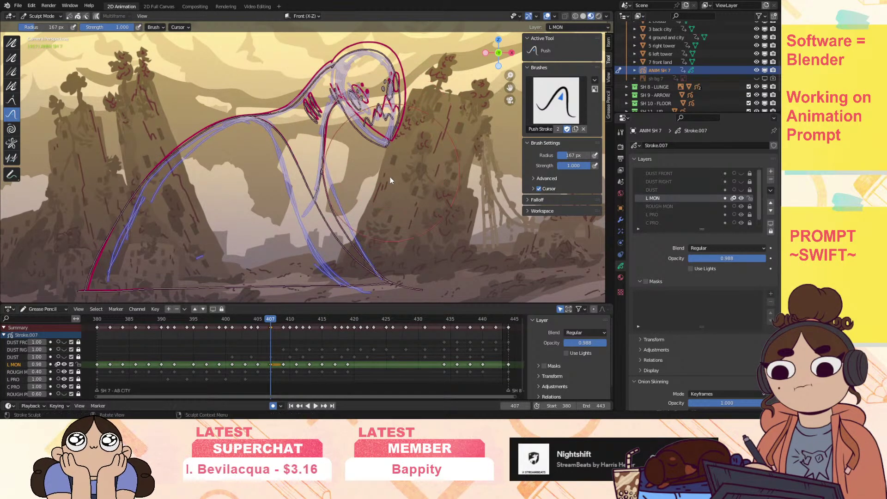
pyautogui.press('space')
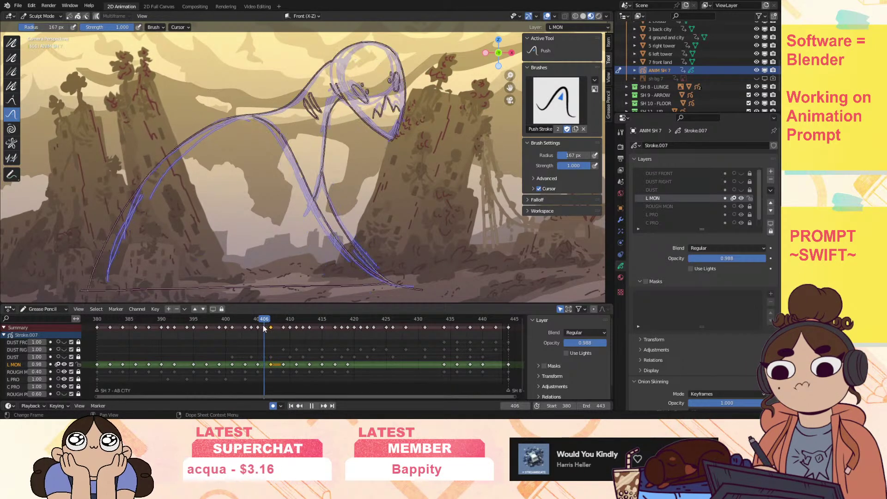
pyautogui.press('Escape')
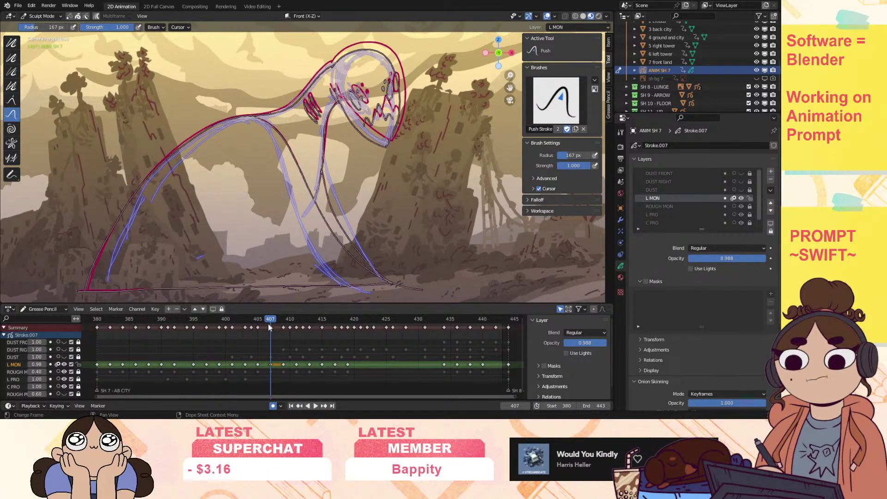
pyautogui.moveTo(374, 150); pyautogui.dragTo(367, 145)
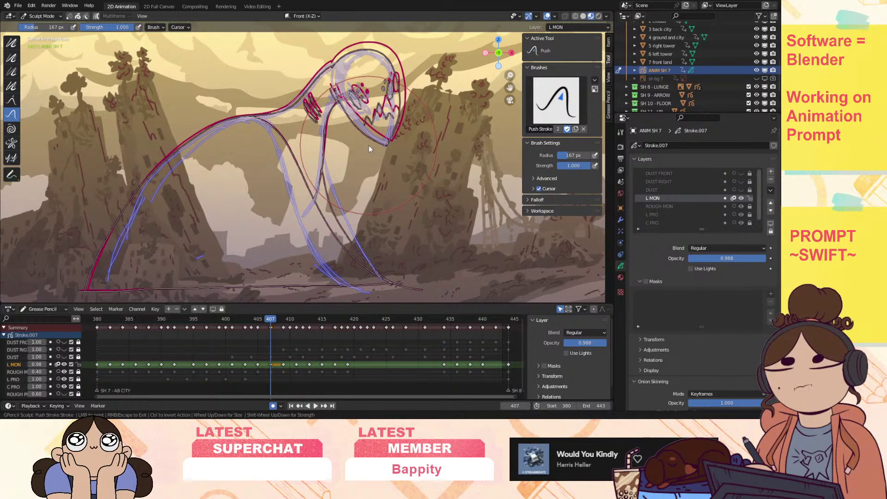
pyautogui.click(271, 319)
pyautogui.moveTo(270, 322); pyautogui.dragTo(258, 332)
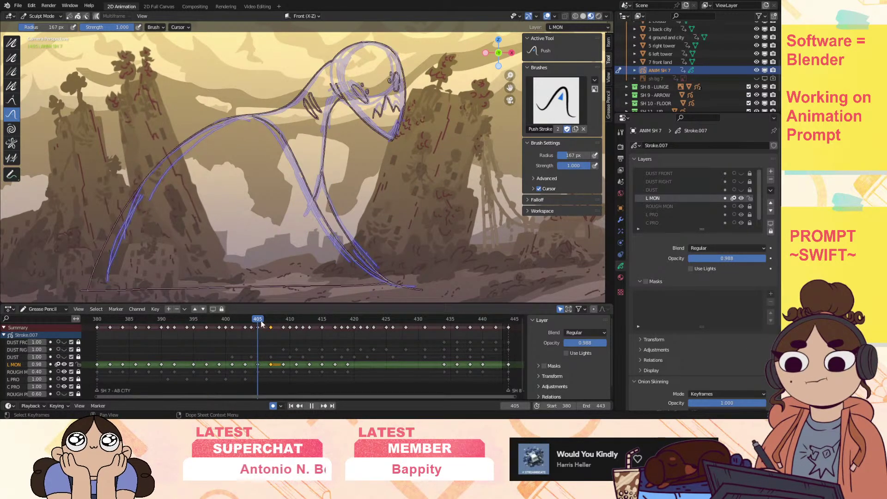
pyautogui.moveTo(405, 54); pyautogui.dragTo(402, 58)
pyautogui.moveTo(266, 327)
pyautogui.mouseDown()
pyautogui.moveTo(254, 326)
pyautogui.moveTo(277, 333)
pyautogui.mouseUp()
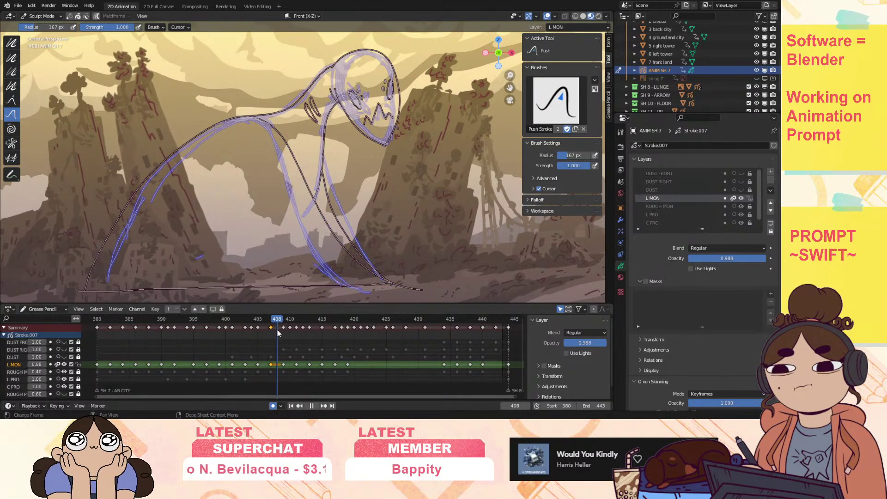
# Turn off L MON's onion skin, hide the rough monster, and scrub the clean line art back to frame 403.
pyautogui.click(58, 364)
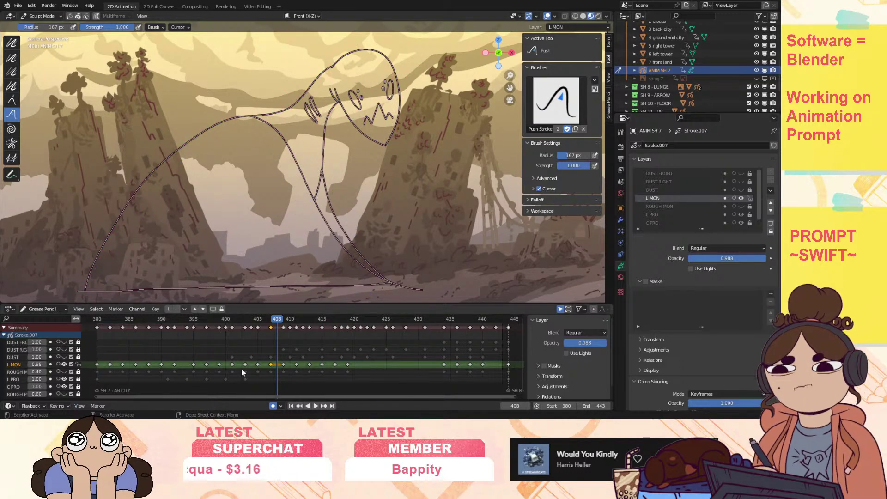
pyautogui.moveTo(277, 322)
pyautogui.mouseDown()
pyautogui.moveTo(233, 347)
pyautogui.moveTo(291, 345)
pyautogui.moveTo(257, 353)
pyautogui.moveTo(276, 356)
pyautogui.moveTo(252, 372)
pyautogui.mouseUp()
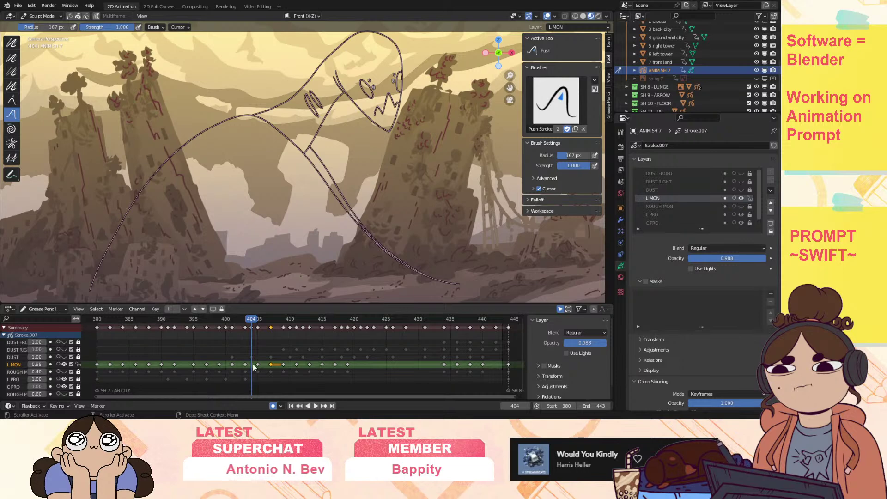
pyautogui.moveTo(252, 322); pyautogui.dragTo(247, 329)
pyautogui.press('space')
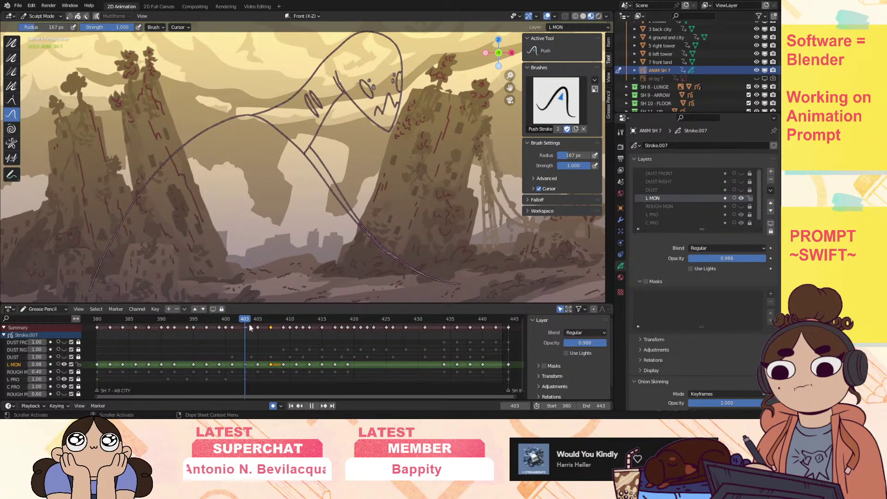
# Switch to Draw Mode and fill in both of the monster's large oval eyes with solid ink at frame 403.
pyautogui.moveTo(510, 75)
pyautogui.mouseDown()
pyautogui.moveTo(564, 18)
pyautogui.moveTo(510, 88)
pyautogui.mouseUp()
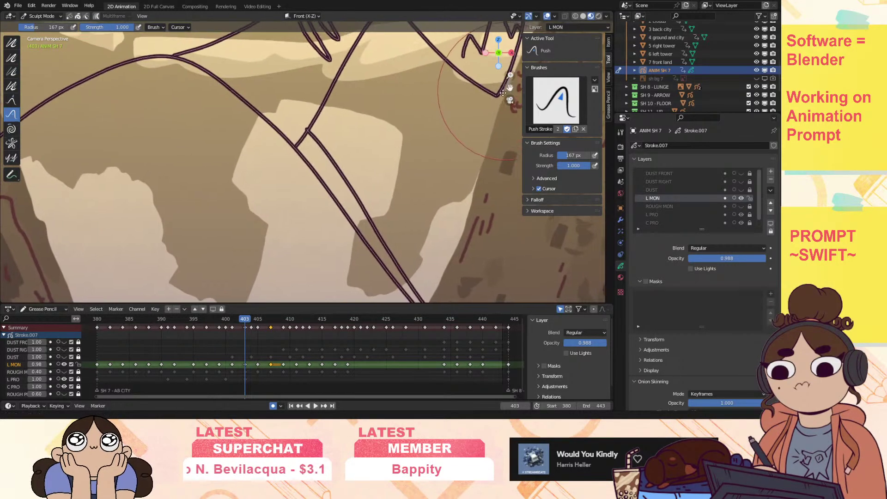
pyautogui.scroll(-5, 510, 88)
pyautogui.click(41, 16)
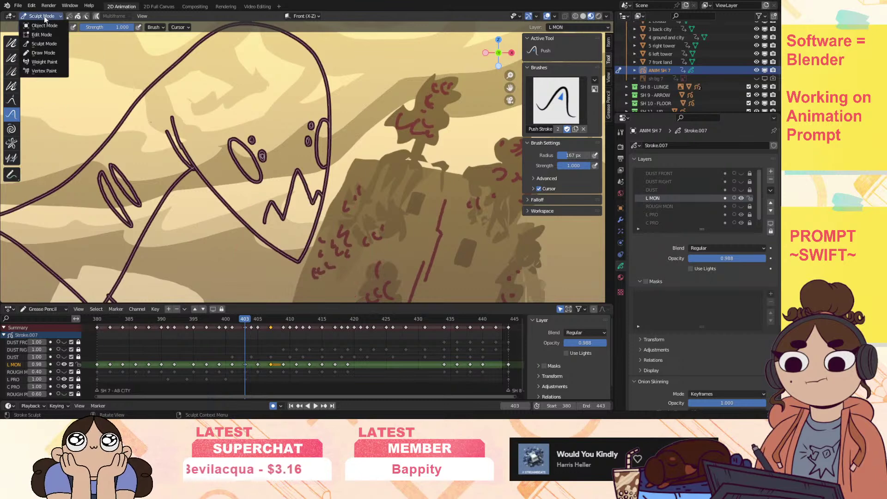
pyautogui.click(44, 53)
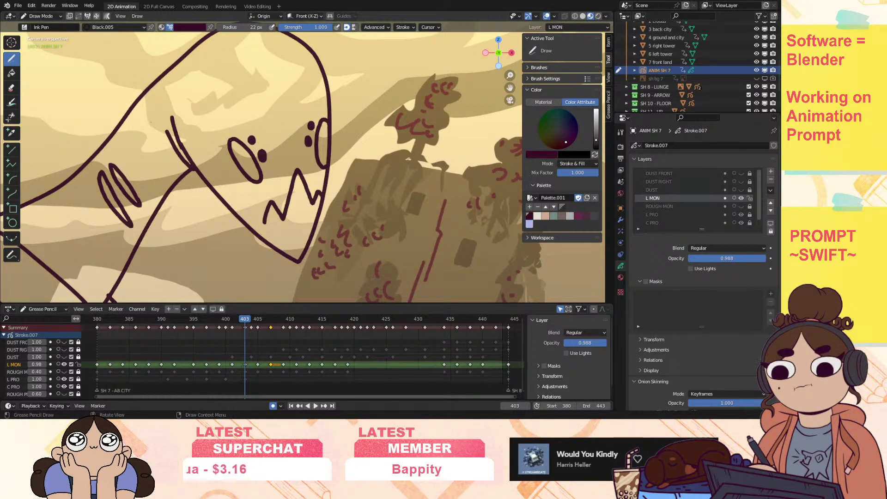
pyautogui.moveTo(231, 145)
pyautogui.mouseDown()
pyautogui.moveTo(226, 163)
pyautogui.moveTo(241, 150)
pyautogui.mouseUp()
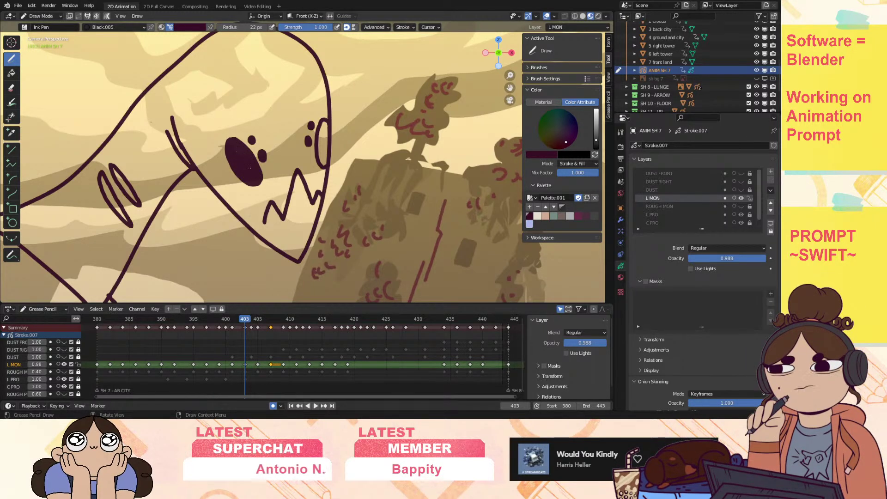
pyautogui.moveTo(324, 124); pyautogui.dragTo(322, 150)
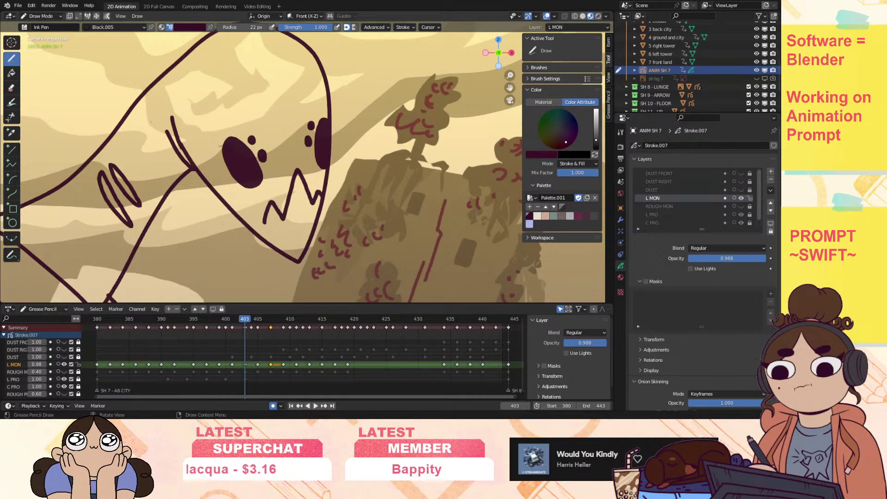
# Fill in both large oval eyes with solid dark ink at frame 405.
pyautogui.moveTo(245, 323); pyautogui.dragTo(258, 326)
pyautogui.moveTo(207, 151)
pyautogui.mouseDown()
pyautogui.moveTo(216, 179)
pyautogui.moveTo(249, 199)
pyautogui.mouseUp()
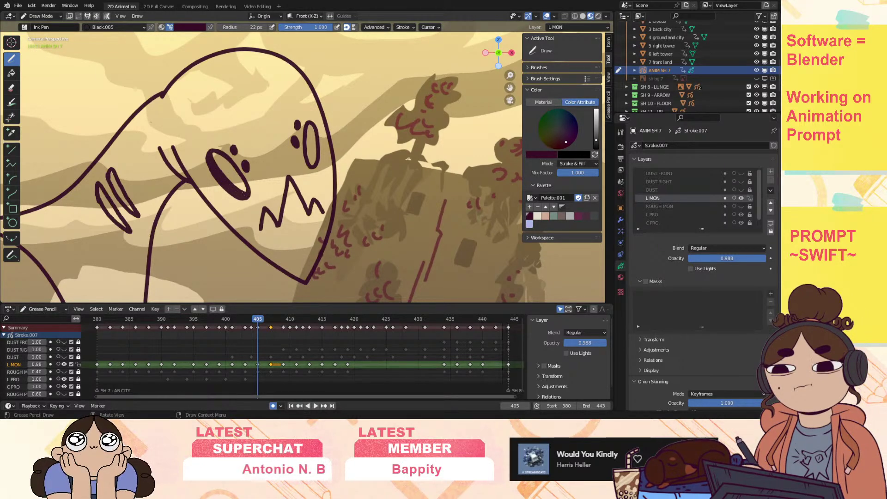
pyautogui.moveTo(224, 172); pyautogui.dragTo(212, 155)
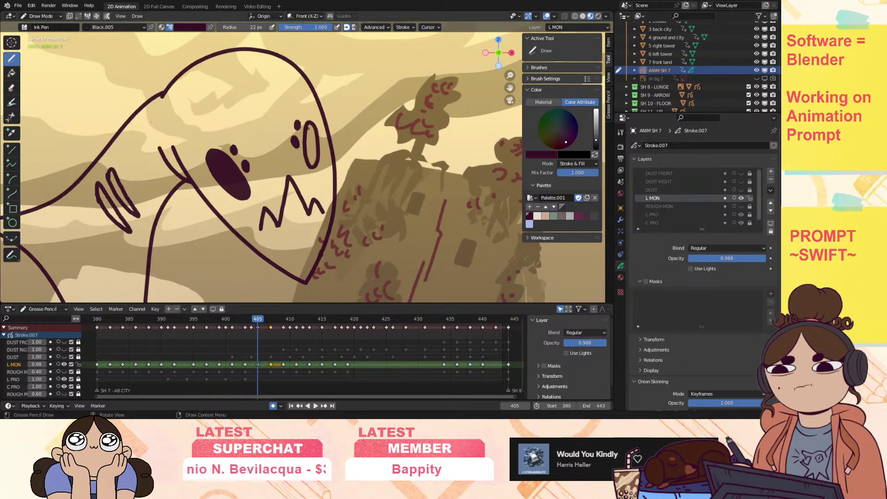
pyautogui.moveTo(309, 162); pyautogui.dragTo(324, 138)
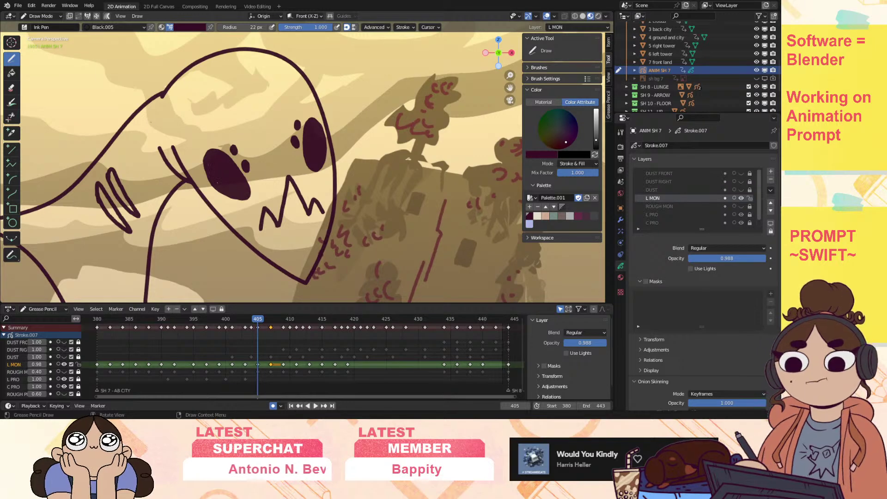
# Reshape and fill in the two large oval eyes with solid dark ink at frame 407.
pyautogui.moveTo(250, 322); pyautogui.dragTo(273, 324)
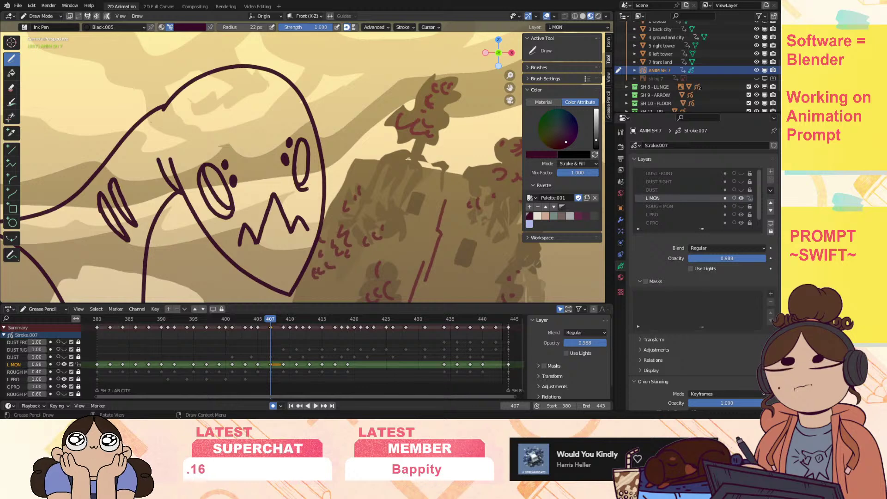
pyautogui.moveTo(314, 156); pyautogui.dragTo(316, 175)
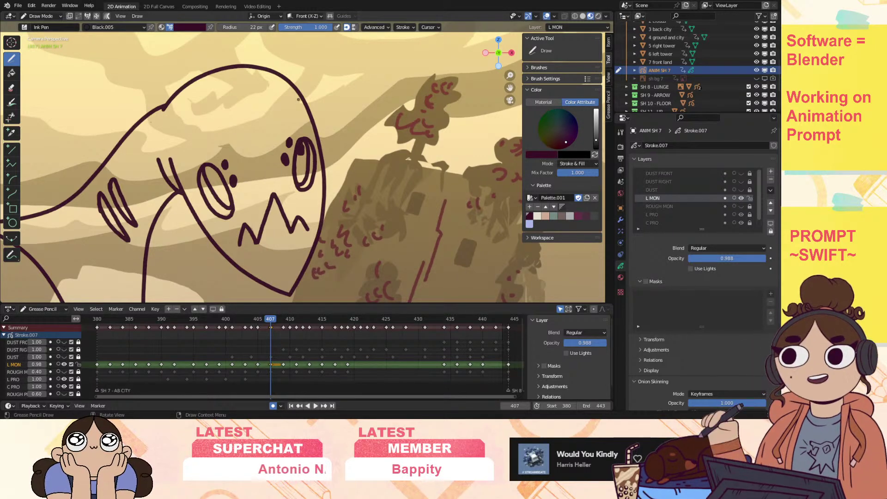
pyautogui.moveTo(300, 155)
pyautogui.mouseDown()
pyautogui.moveTo(298, 177)
pyautogui.moveTo(311, 153)
pyautogui.mouseUp()
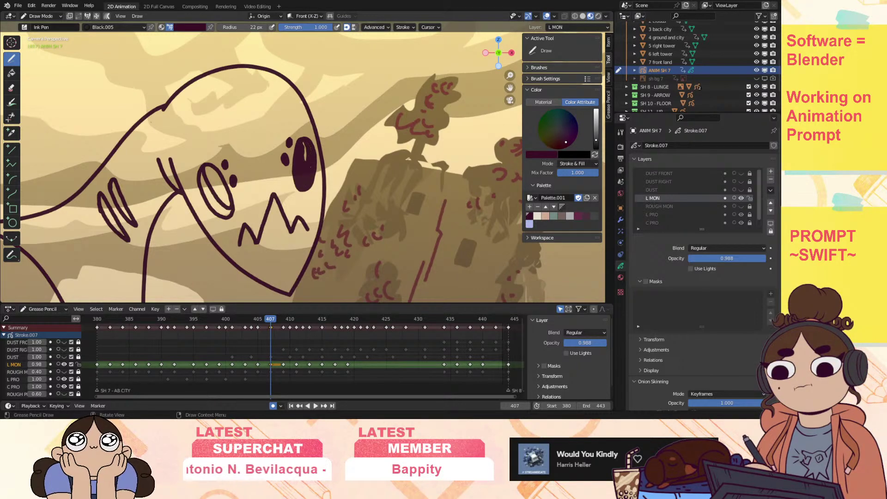
pyautogui.moveTo(203, 170); pyautogui.dragTo(205, 202)
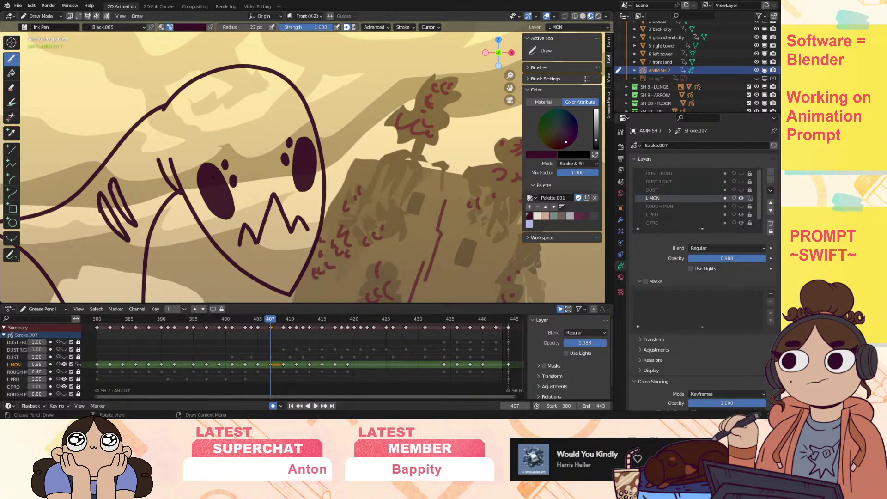
# Play the shot in full view to review the monster's motion, including with the rough monster layer shown.
pyautogui.press('space')
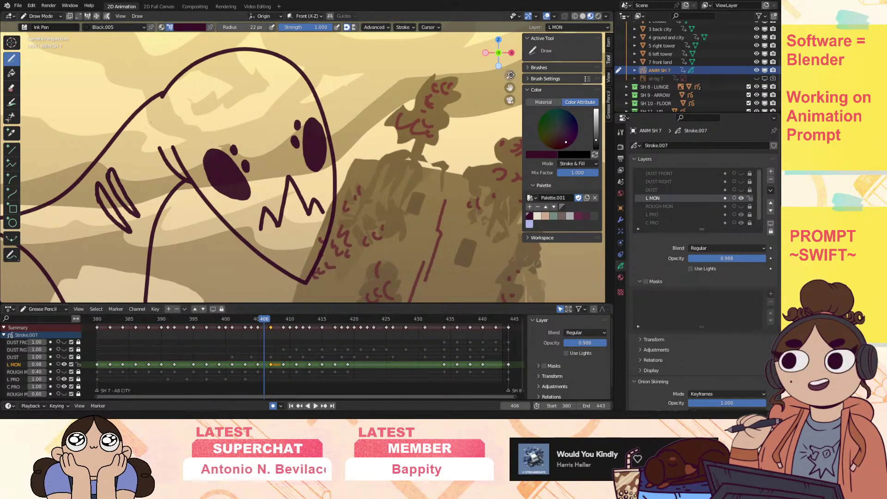
pyautogui.press('Escape')
pyautogui.moveTo(546, 45); pyautogui.dragTo(571, 9)
pyautogui.moveTo(509, 76); pyautogui.dragTo(536, 69)
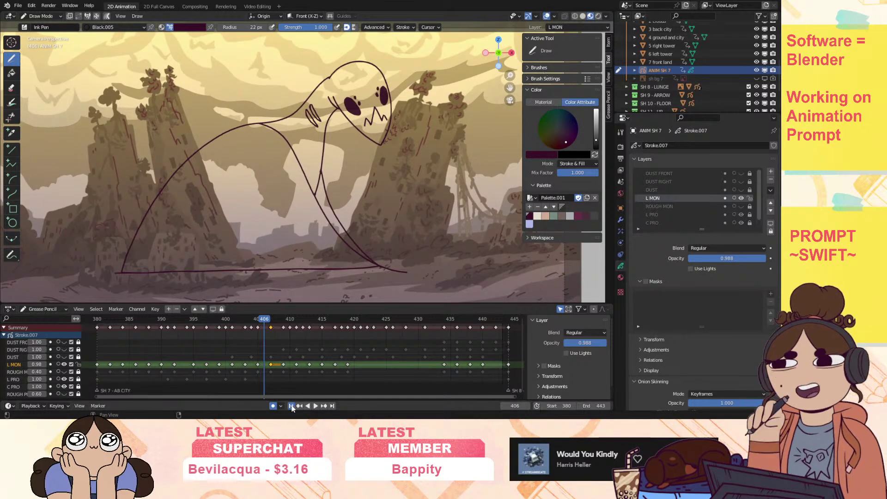
pyautogui.click(316, 406)
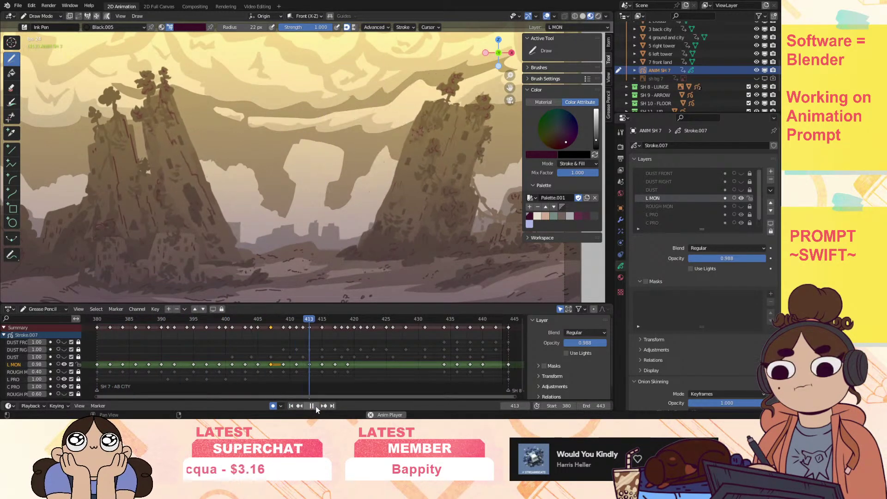
pyautogui.press('Escape')
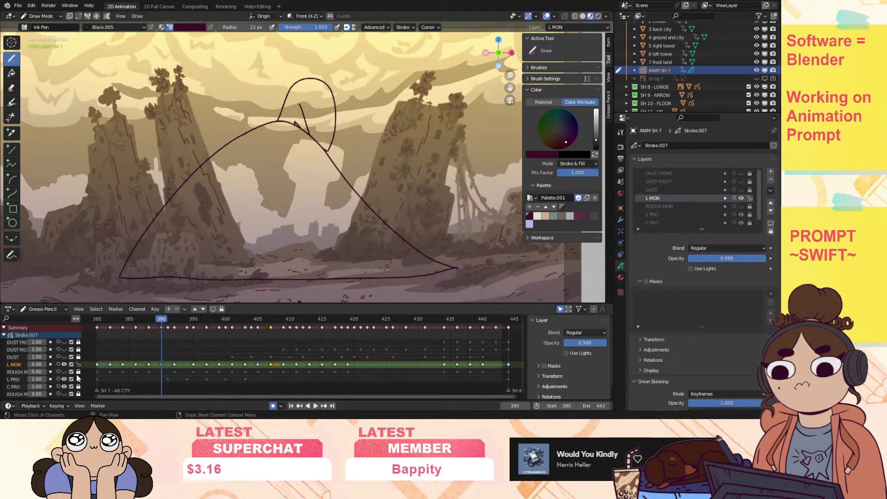
pyautogui.click(315, 406)
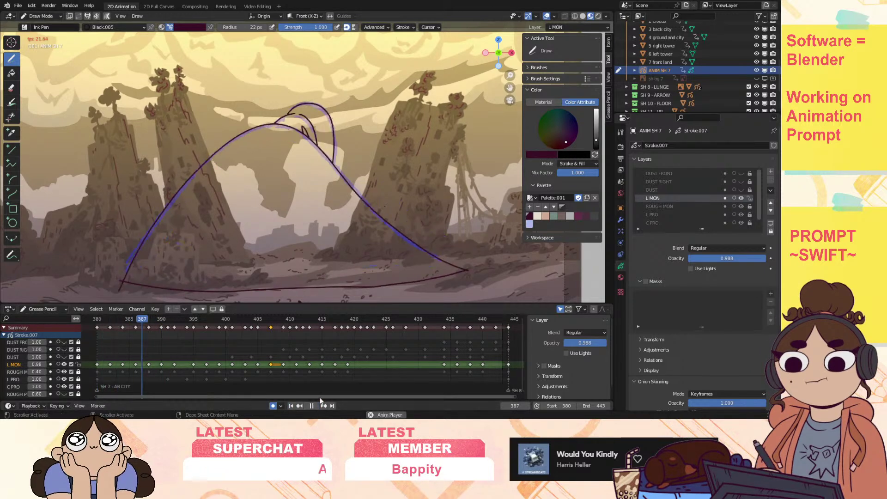